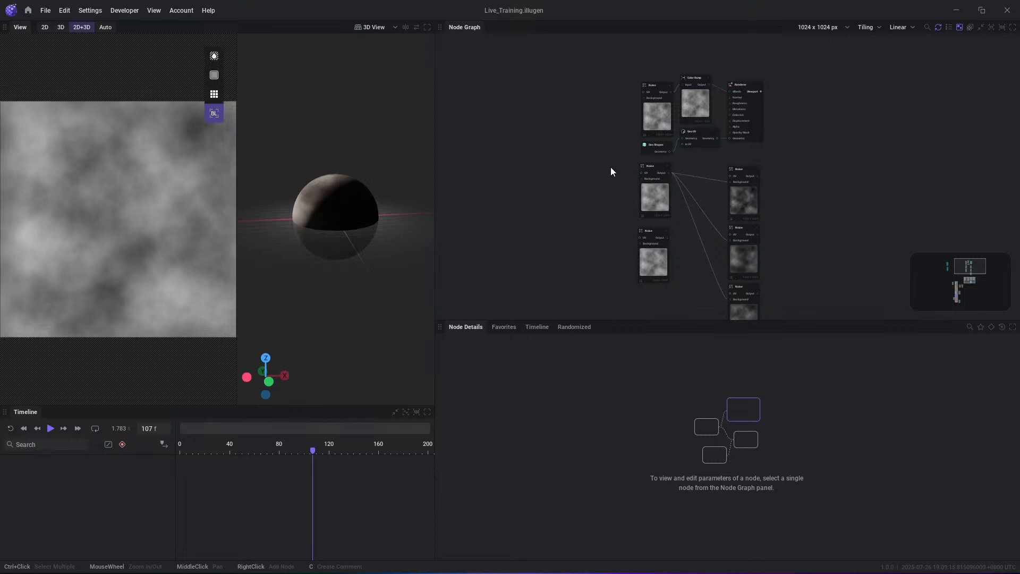
# - Make the node graph area taller by lowering its border with the node details area
pyautogui.moveTo(584, 129); pyautogui.dragTo(625, 154, button='middle')
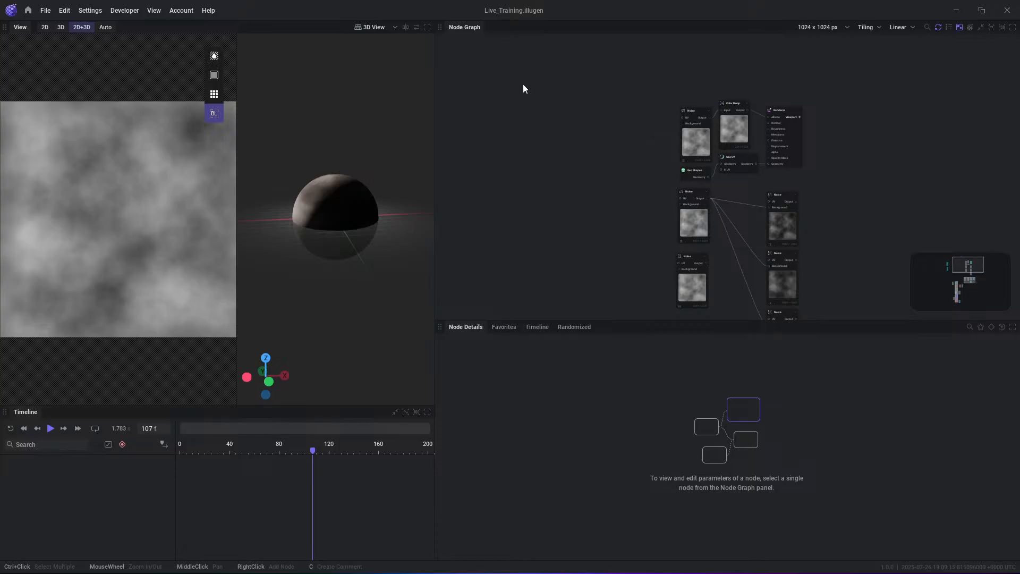
pyautogui.scroll(3, 830, 121)
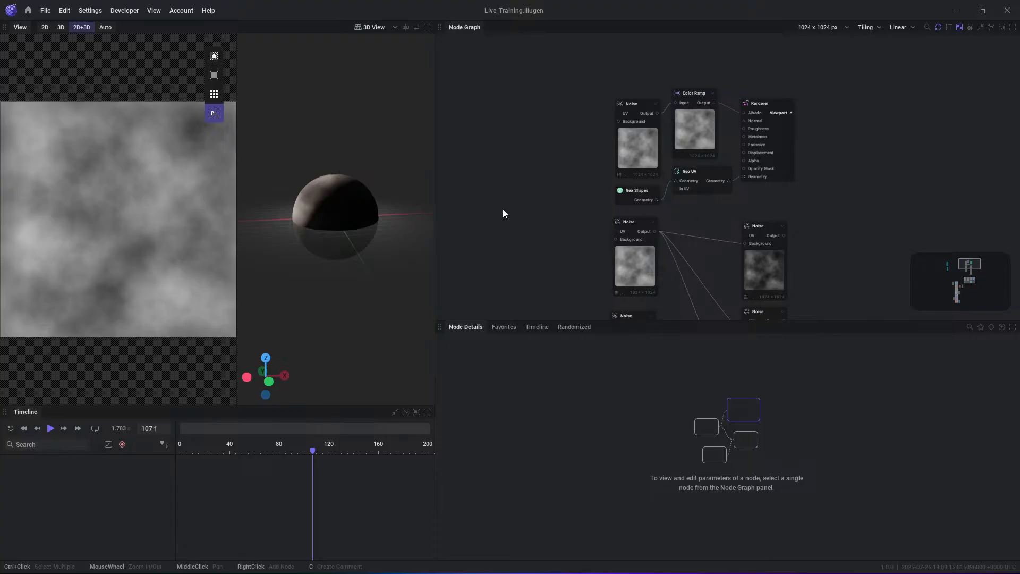
pyautogui.moveTo(660, 320); pyautogui.dragTo(660, 373)
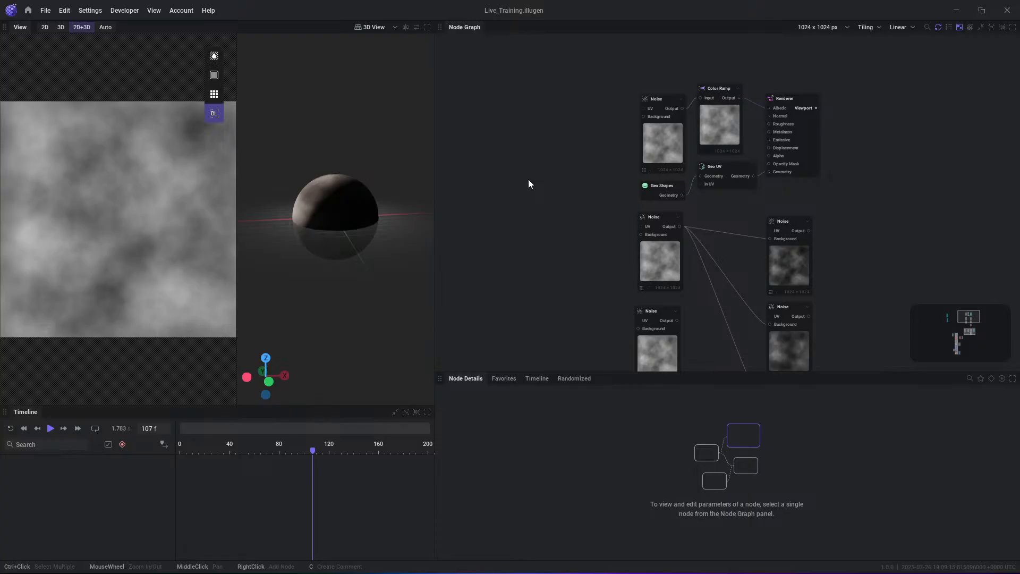
pyautogui.scroll(1, 550, 160)
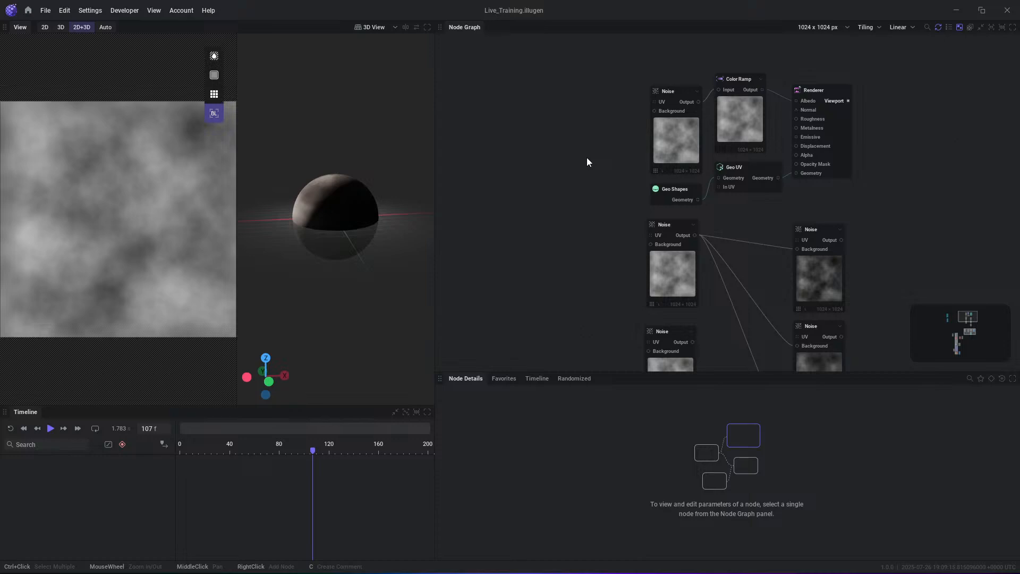
pyautogui.moveTo(585, 180); pyautogui.dragTo(595, 180, button='middle')
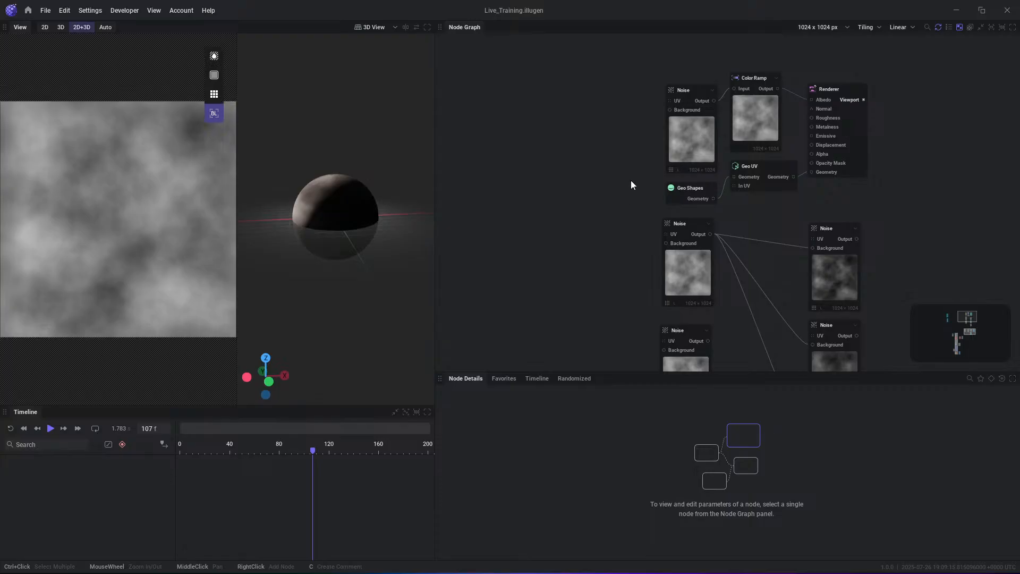
pyautogui.moveTo(572, 173); pyautogui.dragTo(612, 162, button='middle')
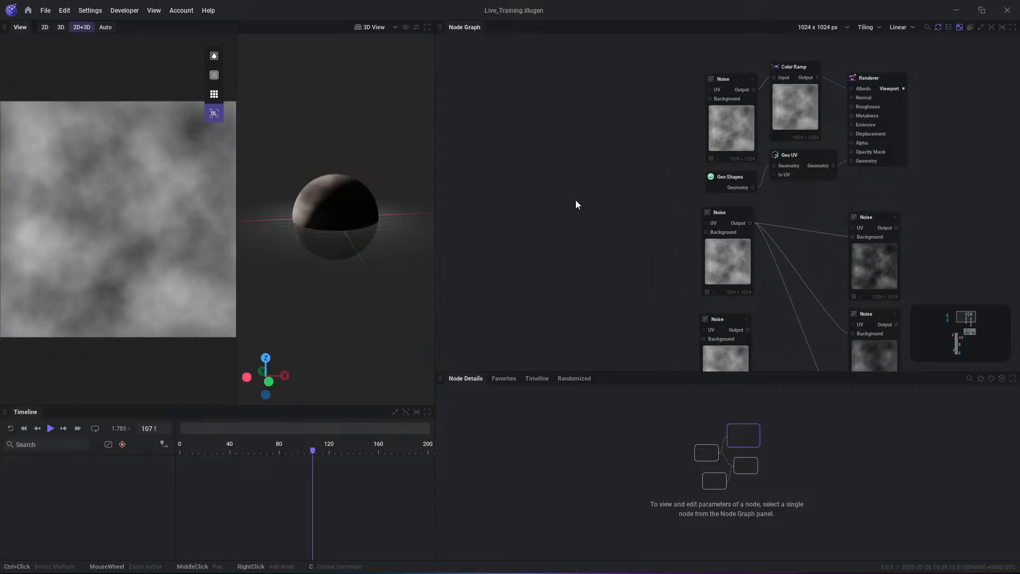
# - Browse the preset library on the start screen and return to the open project
pyautogui.click(29, 10)
pyautogui.click(33, 174)
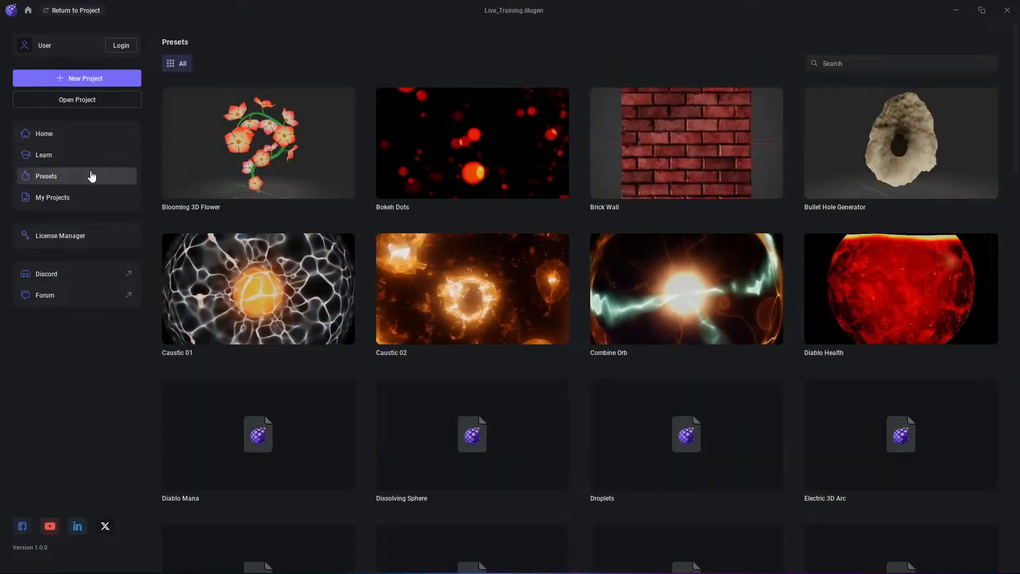
pyautogui.scroll(-3, 670, 226)
pyautogui.scroll(-4, 670, 226)
pyautogui.scroll(4, 637, 318)
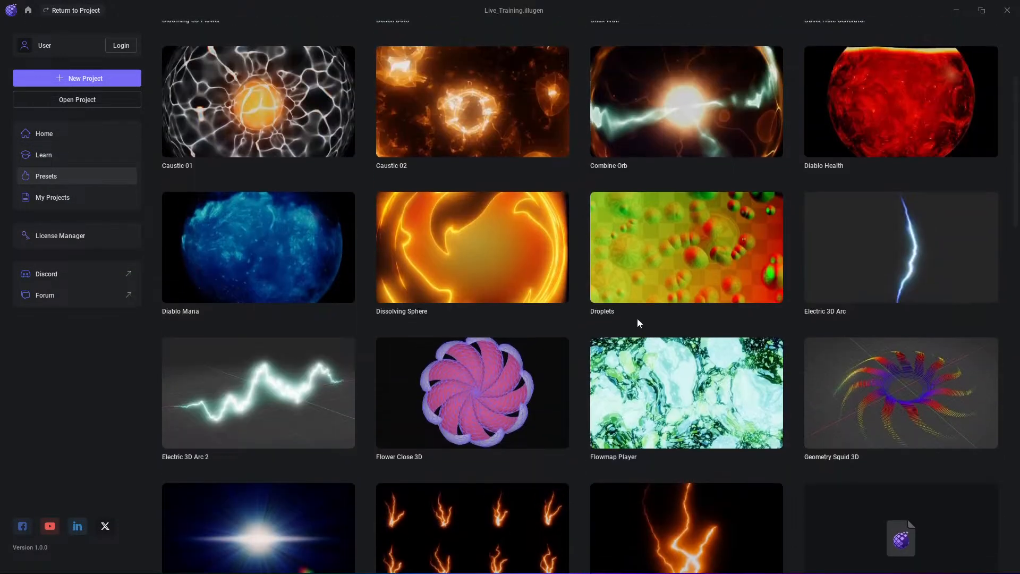
pyautogui.click(30, 11)
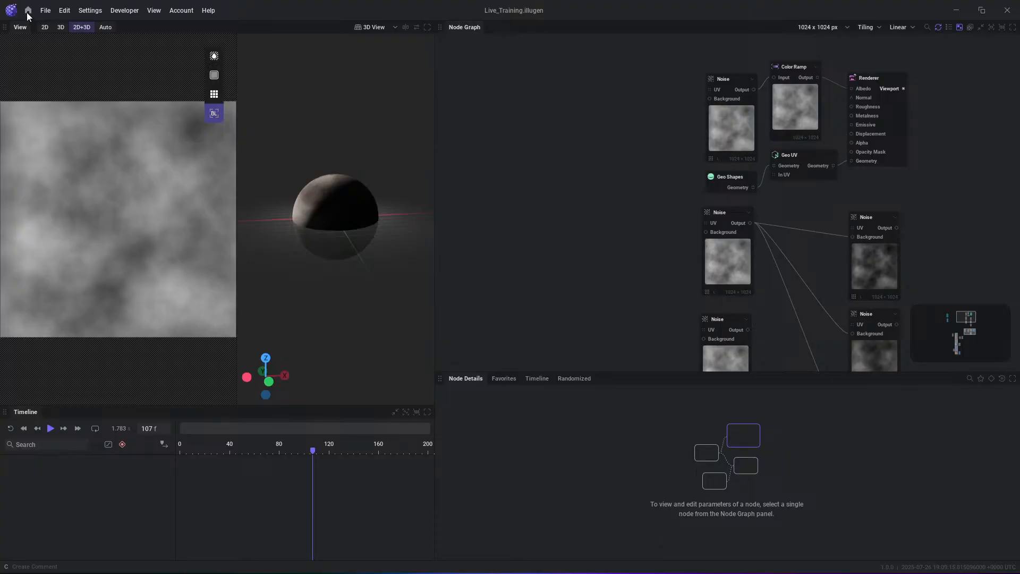
# - Look over the recent projects on the start screen and open the Droplets preset
pyautogui.click(28, 11)
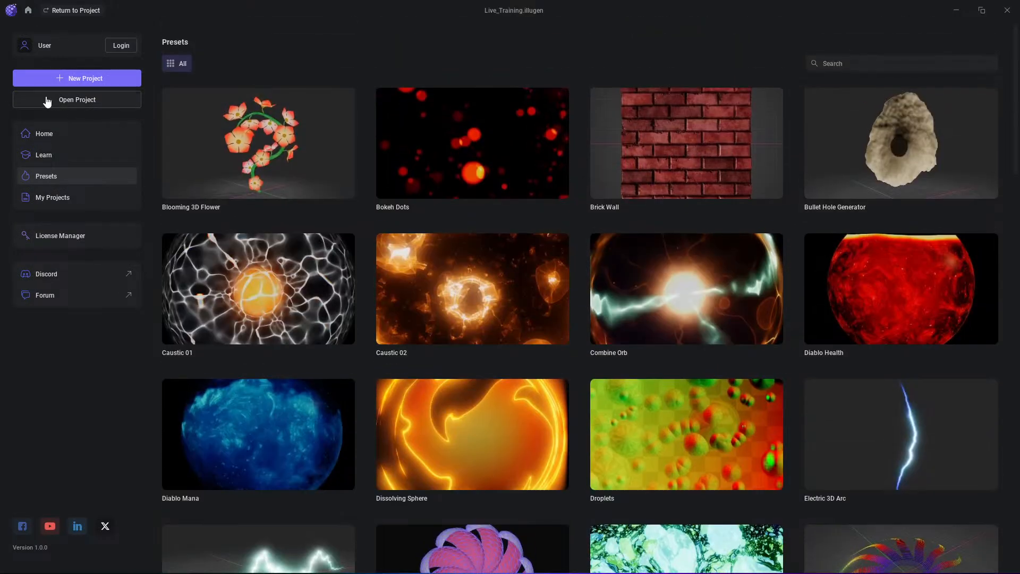
pyautogui.click(38, 135)
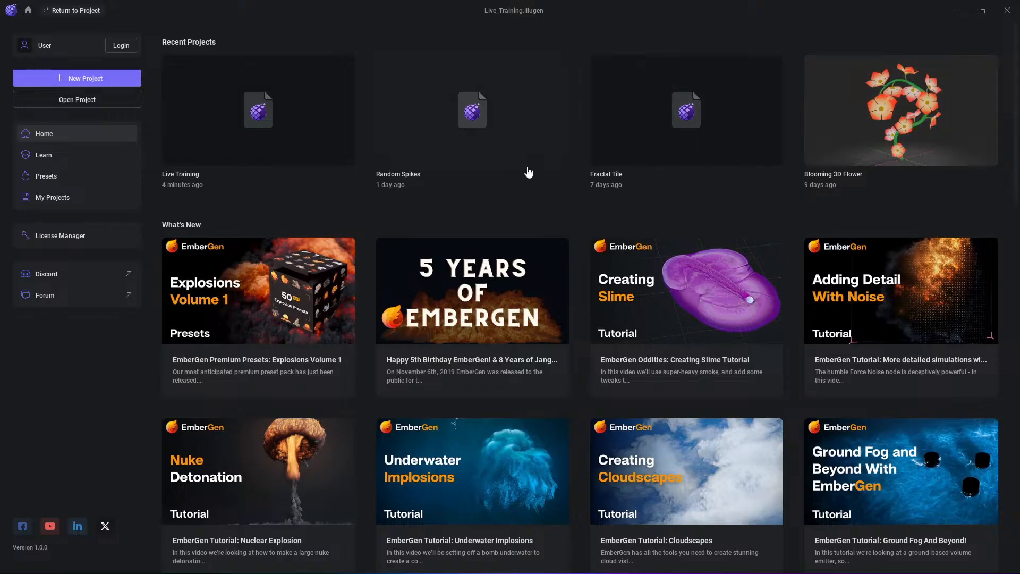
pyautogui.click(60, 183)
pyautogui.scroll(-3, 670, 234)
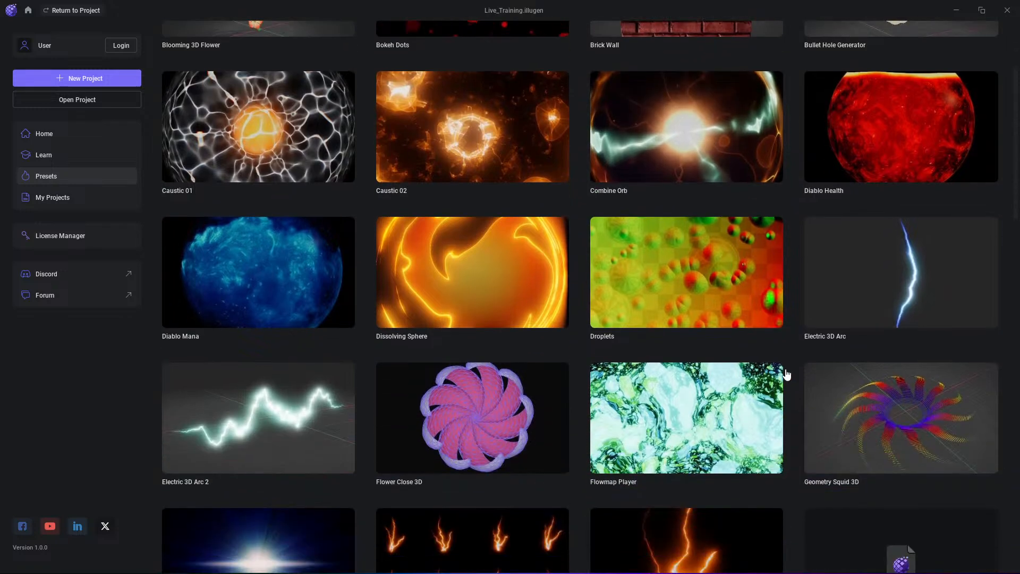
pyautogui.scroll(-5, 787, 375)
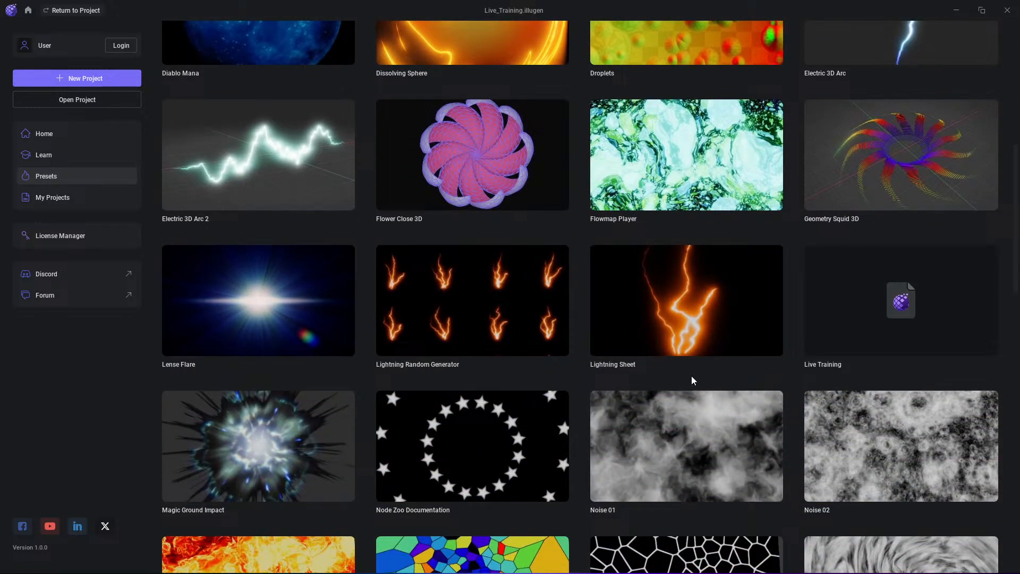
pyautogui.scroll(3, 505, 201)
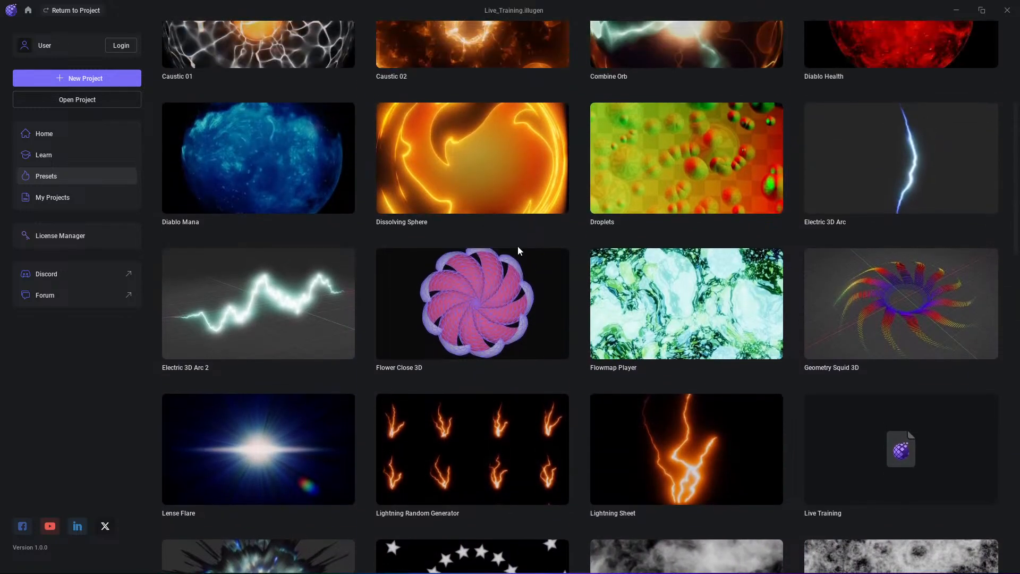
pyautogui.click(688, 167)
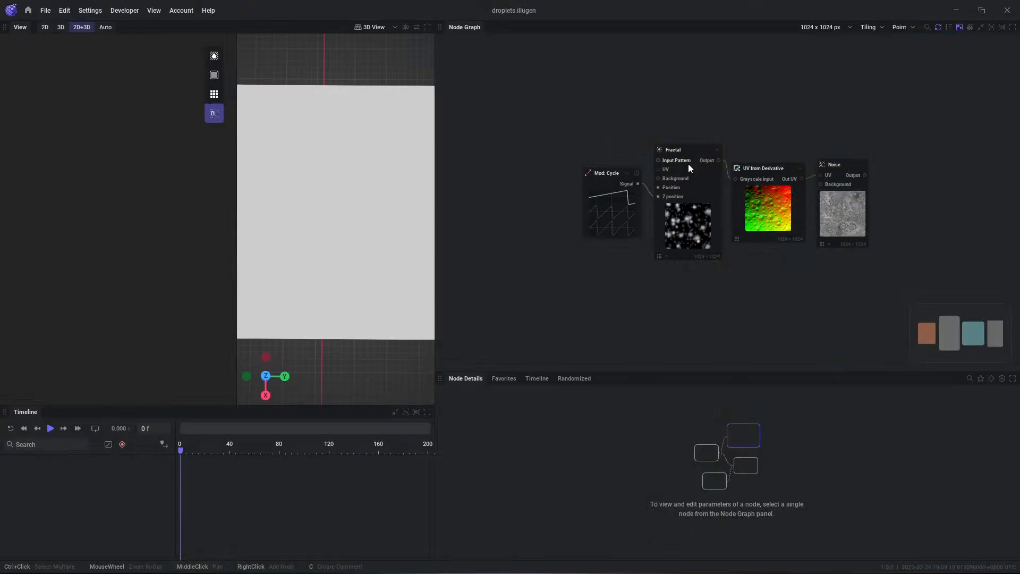
# - Show the Noise node's output in the 2D and 3D views and play the droplets animation, pausing it after viewing
pyautogui.scroll(-2, 297, 181)
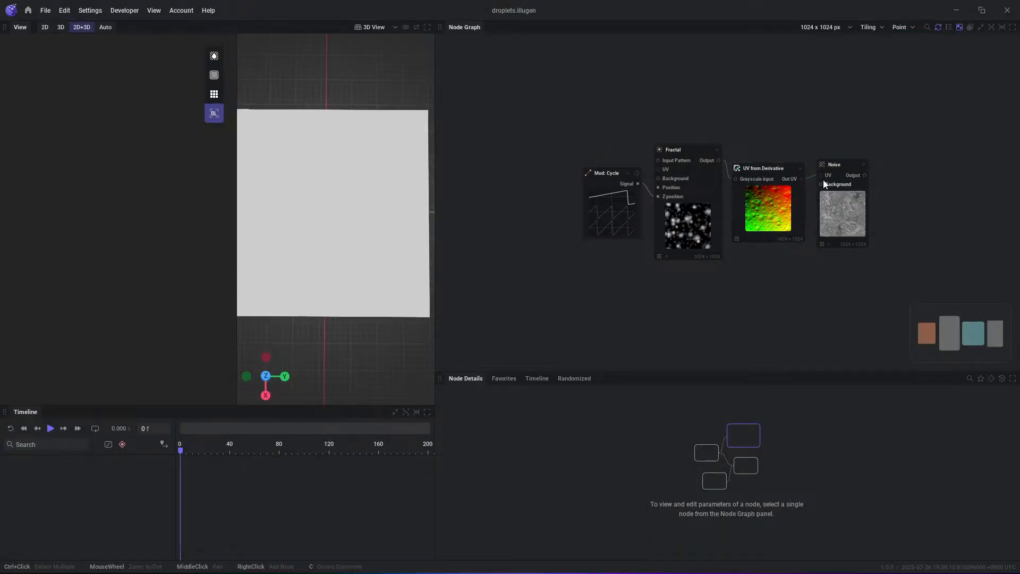
pyautogui.press('space')
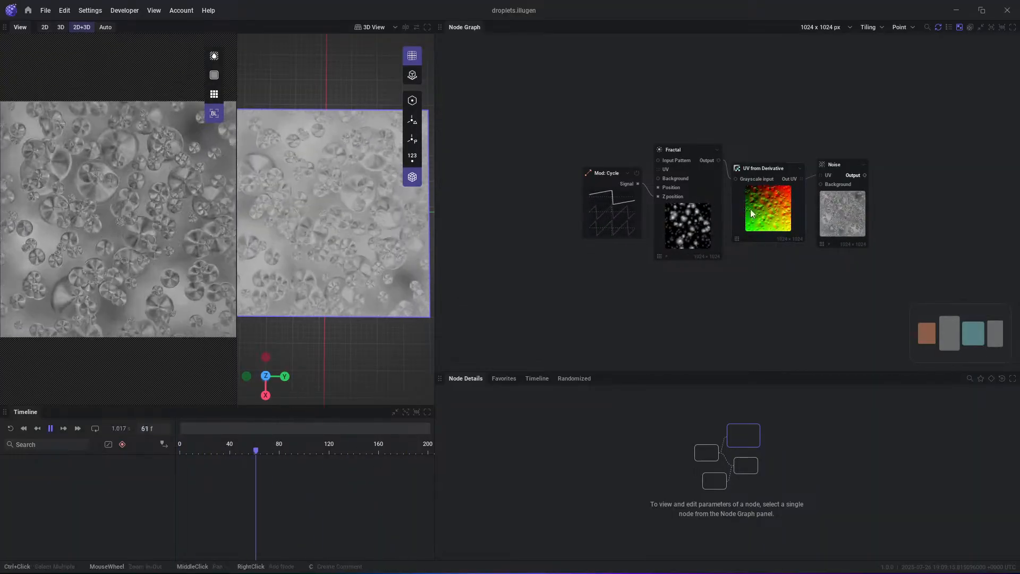
pyautogui.press('space')
pyautogui.scroll(-2, 379, 250)
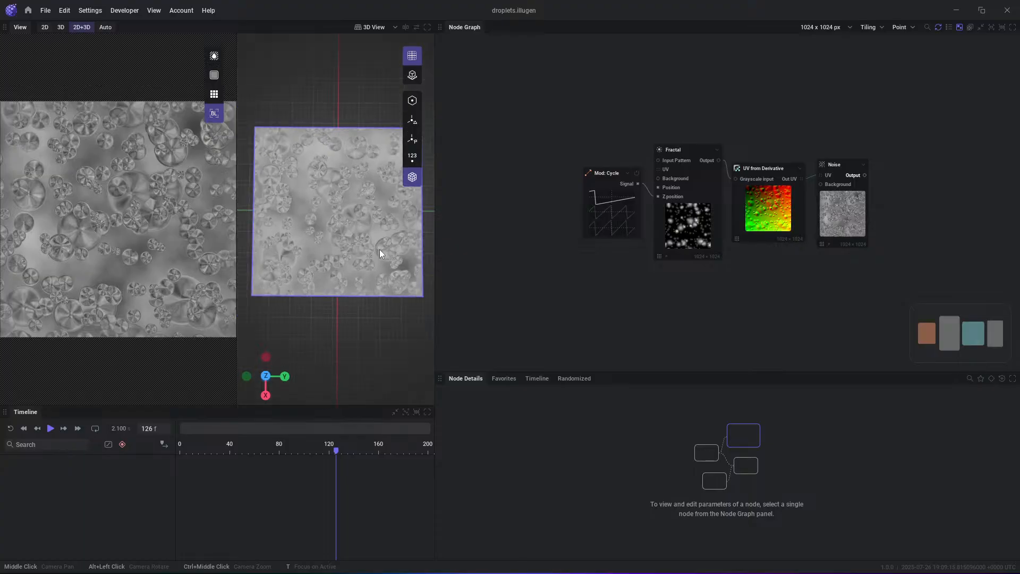
pyautogui.press('space')
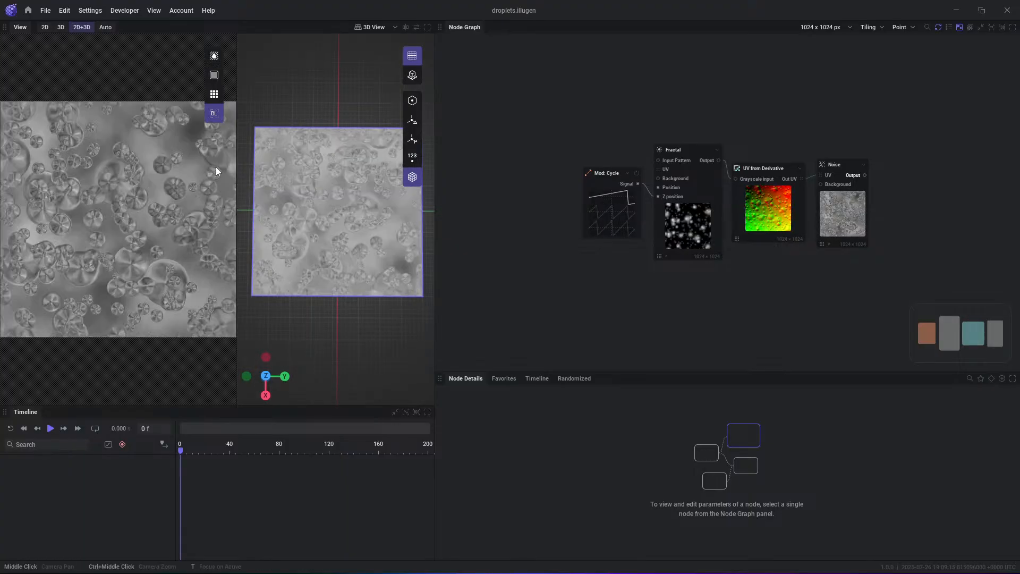
pyautogui.press('space')
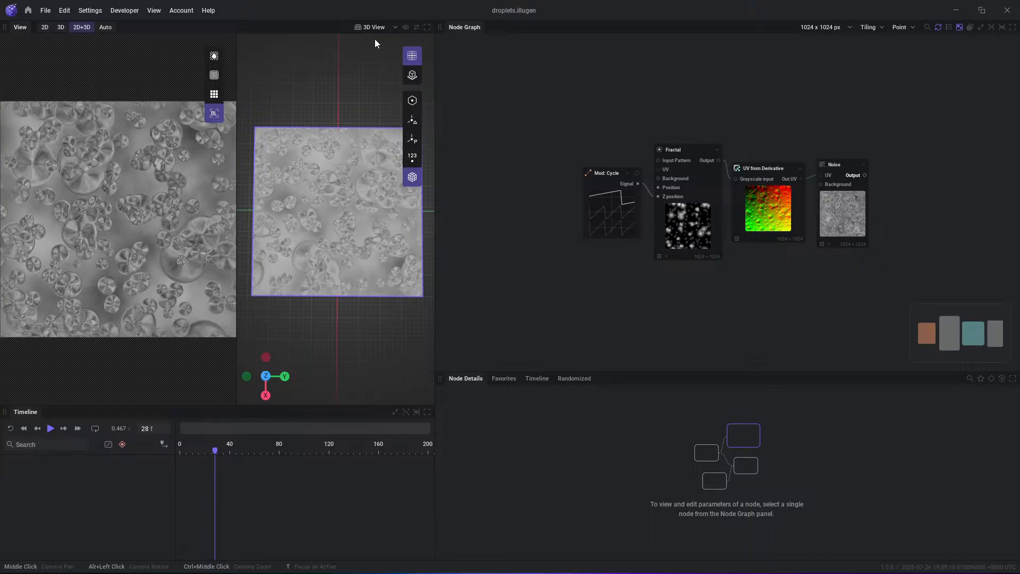
# - Widen the view area and try the stacked and swapped arrangements of the 2D and 3D views, restoring the side-by-side layout
pyautogui.moveTo(436, 110); pyautogui.dragTo(490, 113)
pyautogui.click(460, 26)
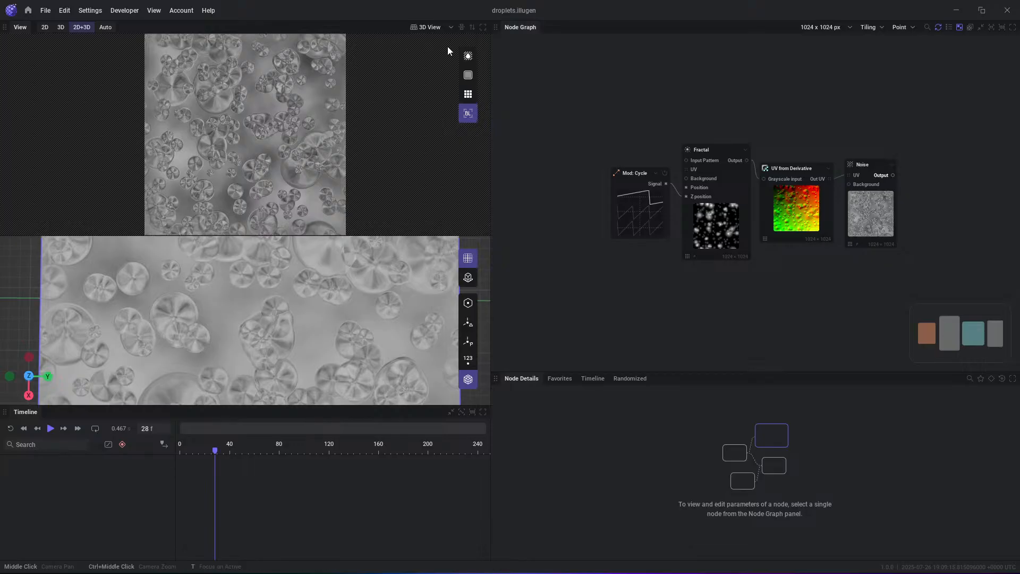
pyautogui.click(460, 27)
pyautogui.click(471, 27)
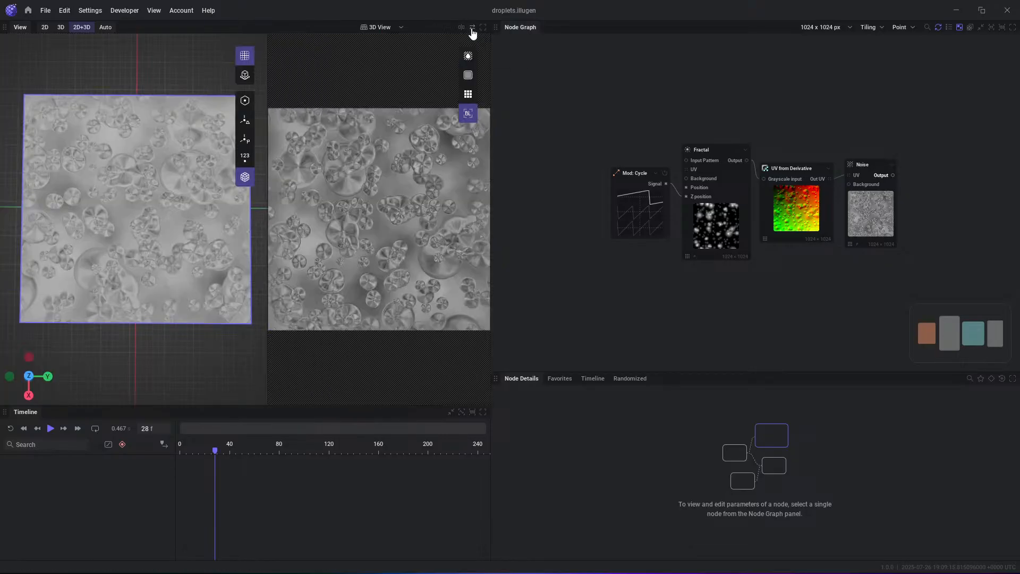
pyautogui.click(471, 27)
pyautogui.click(461, 27)
pyautogui.click(472, 27)
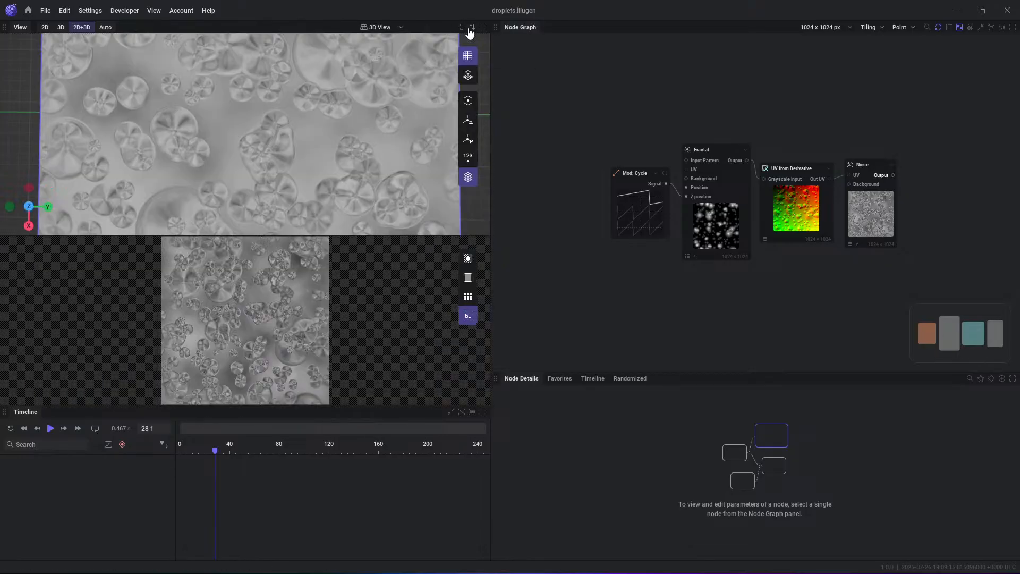
pyautogui.click(472, 27)
pyautogui.click(461, 27)
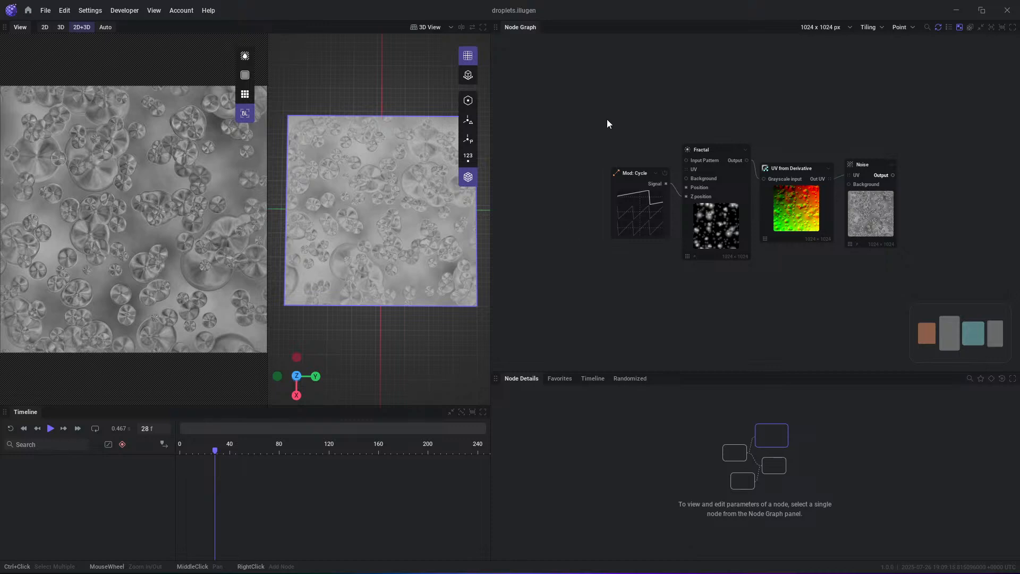
pyautogui.moveTo(492, 194); pyautogui.dragTo(510, 195)
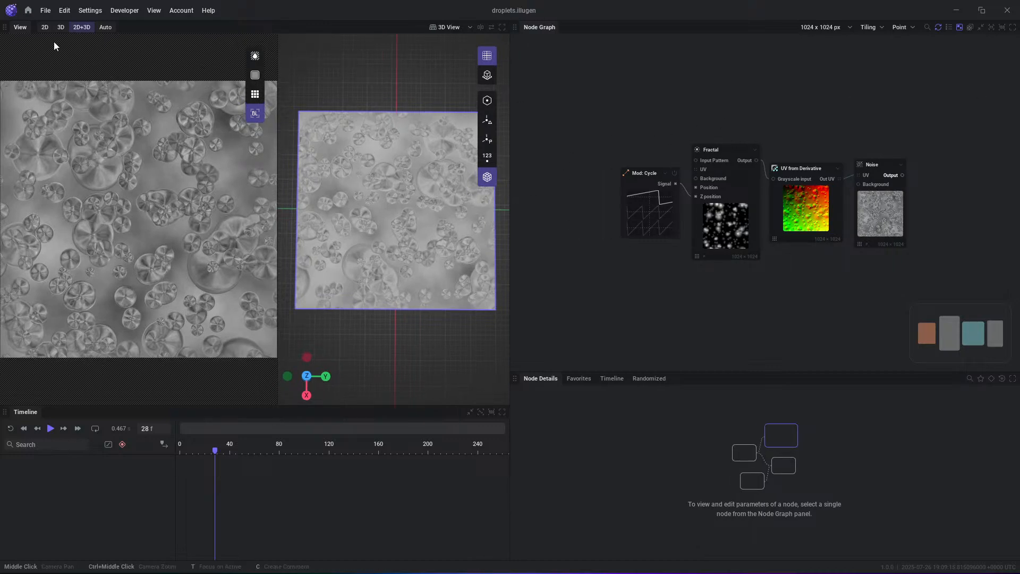
# - Reopen the Live Training project from the recent projects on the start screen
pyautogui.click(29, 11)
pyautogui.scroll(5, 174, 105)
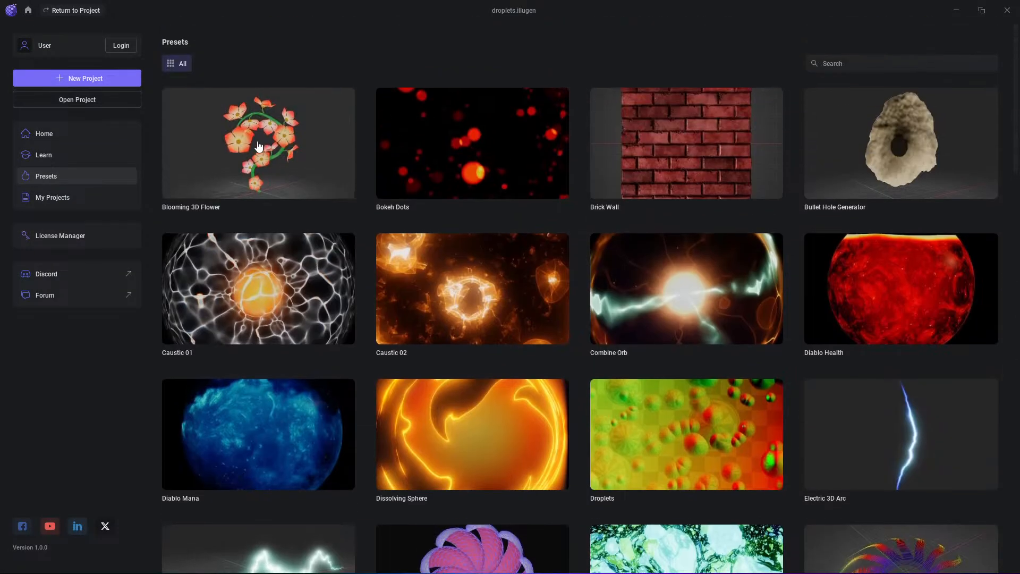
pyautogui.click(50, 131)
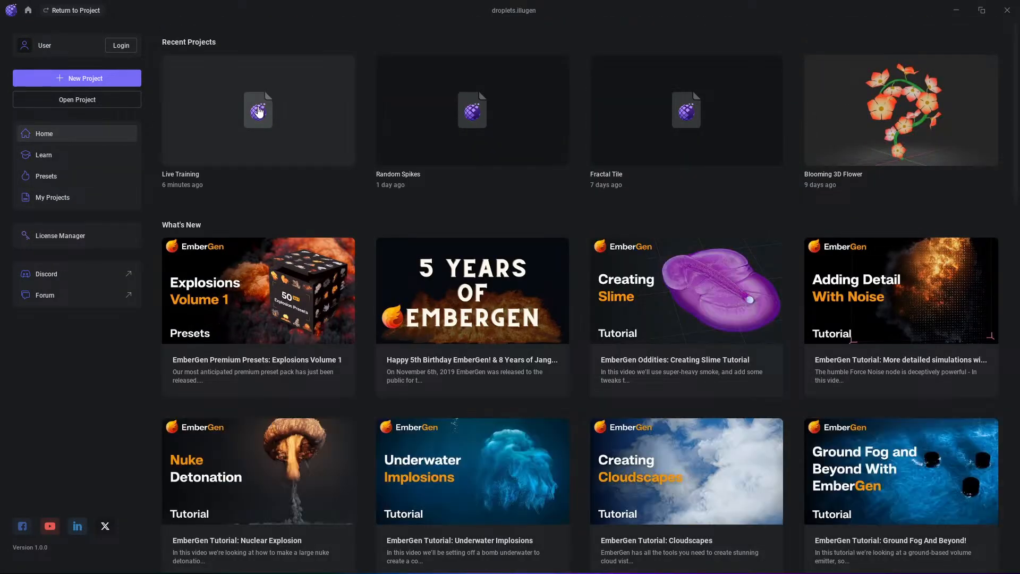
pyautogui.click(72, 10)
# - Show the output of the Color Ramp node connected to the Renderer's Albedo in the view area
pyautogui.moveTo(674, 193); pyautogui.dragTo(613, 172, button='middle')
pyautogui.moveTo(621, 219); pyautogui.dragTo(782, 245, button='middle')
pyautogui.scroll(-3, 782, 244)
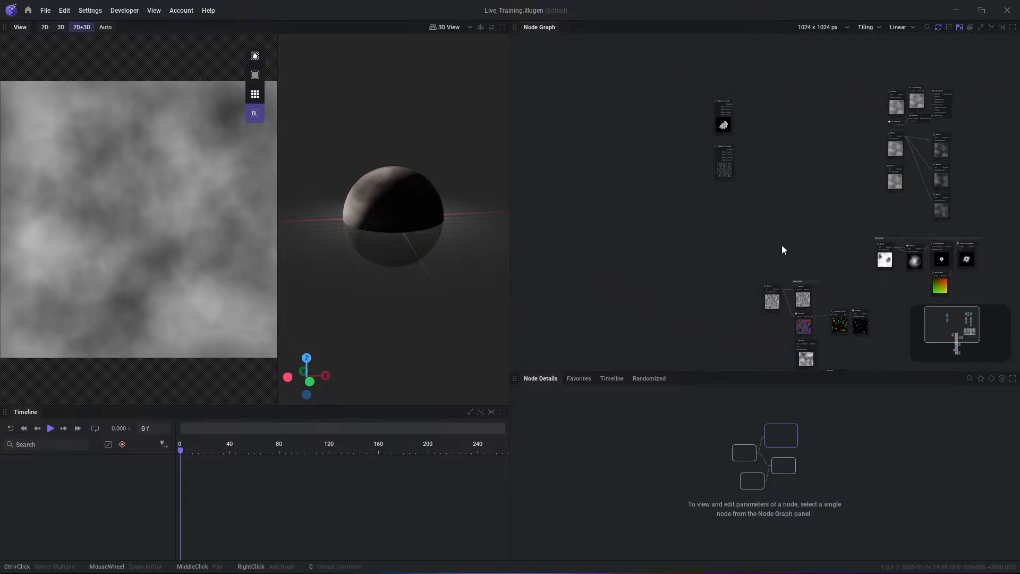
pyautogui.moveTo(856, 230); pyautogui.dragTo(700, 238, button='middle')
pyautogui.scroll(5, 722, 94)
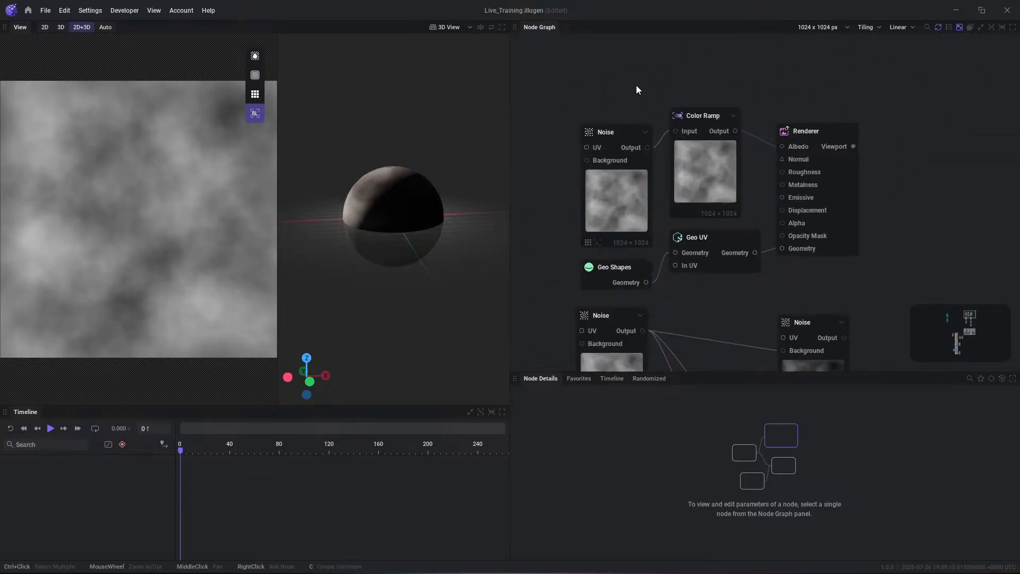
pyautogui.moveTo(636, 85); pyautogui.dragTo(766, 152, button='middle')
pyautogui.scroll(3, 778, 168)
pyautogui.click(767, 162)
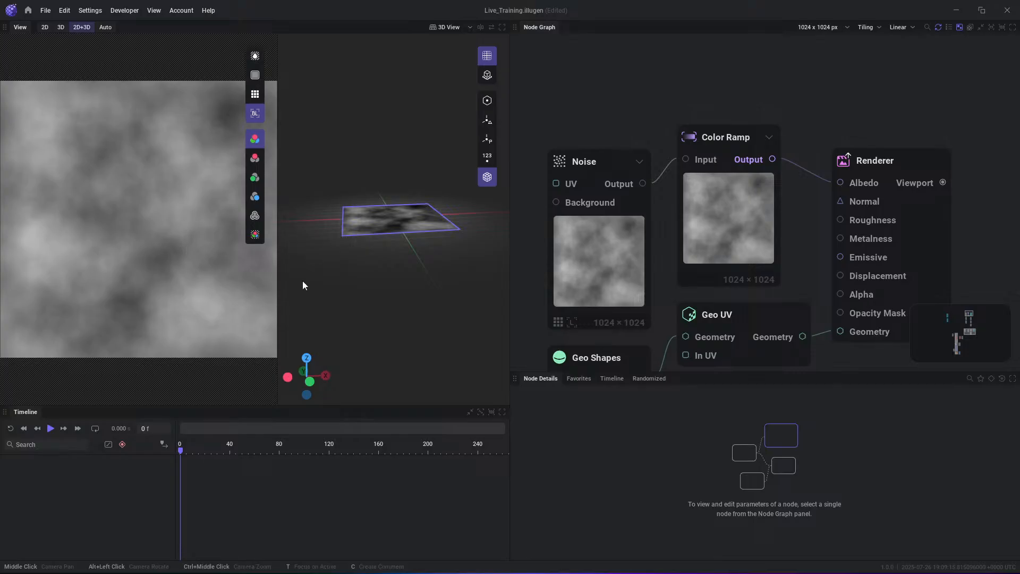
# - Display only the 2D view and turn on texture tiling for the noise texture
pyautogui.click(45, 27)
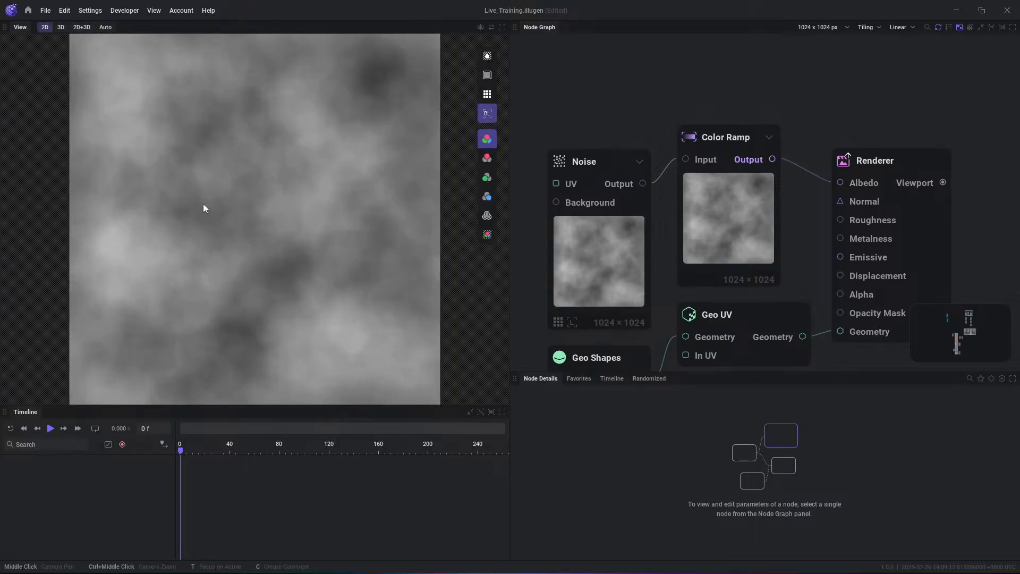
pyautogui.scroll(-2, 256, 234)
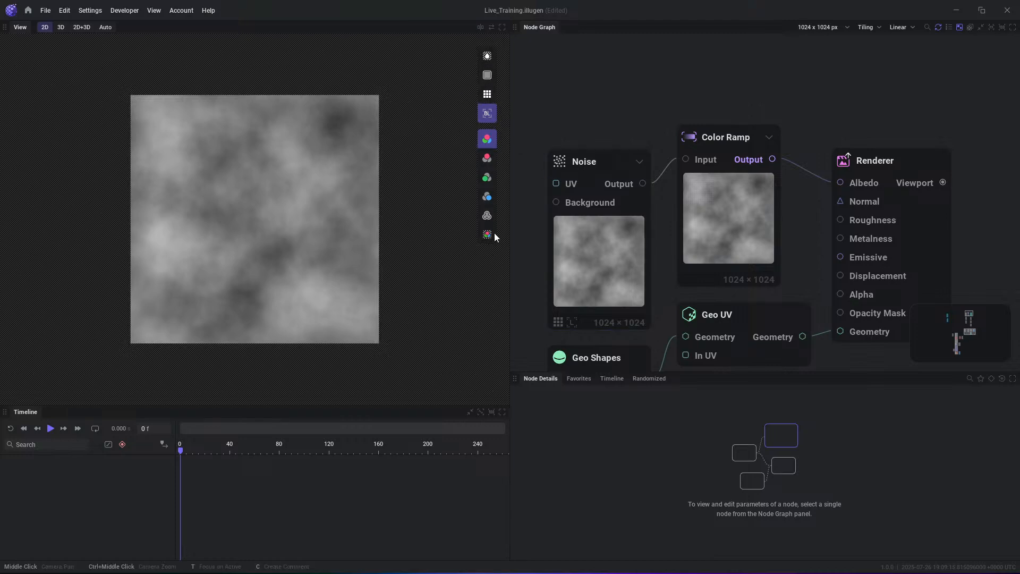
pyautogui.click(488, 95)
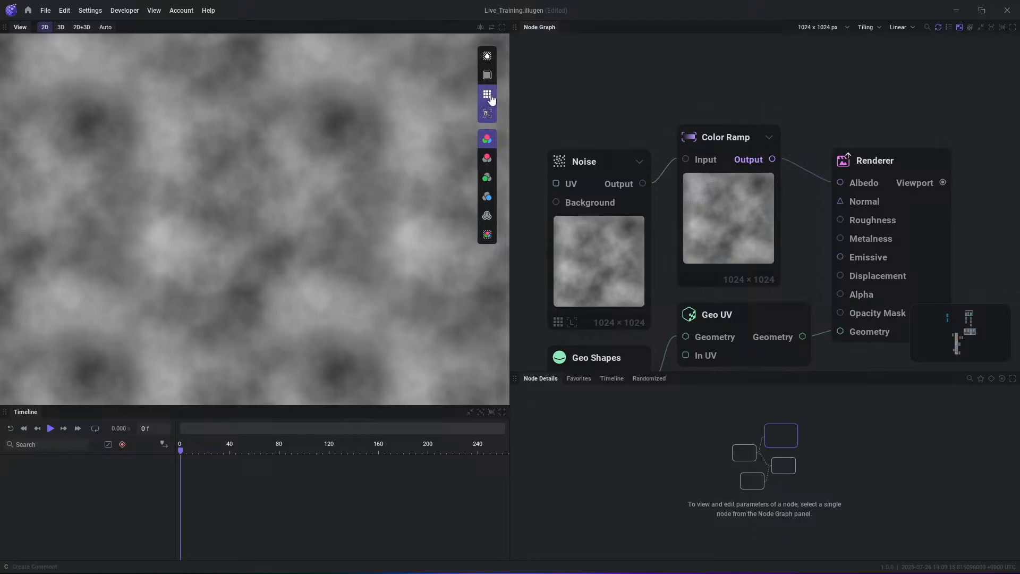
pyautogui.click(489, 97)
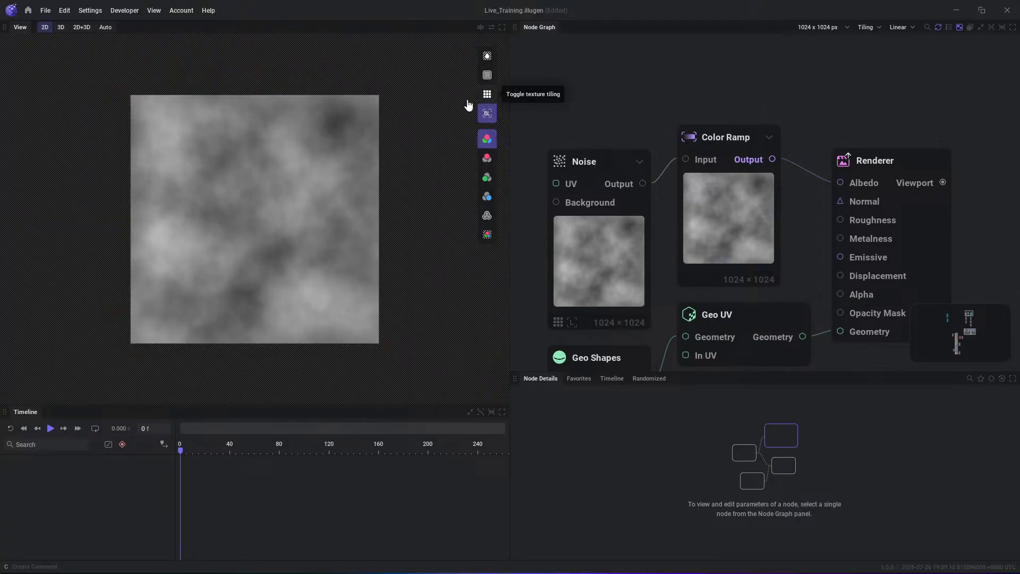
pyautogui.click(487, 96)
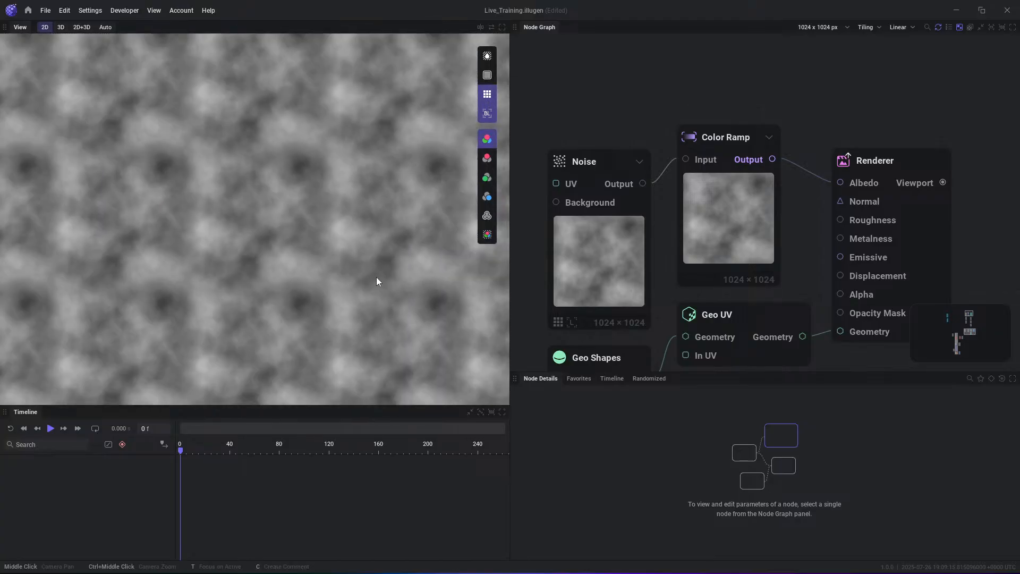
# - Turn on the outline around the original tile and the striped lines in the 2D view
pyautogui.scroll(3, 223, 215)
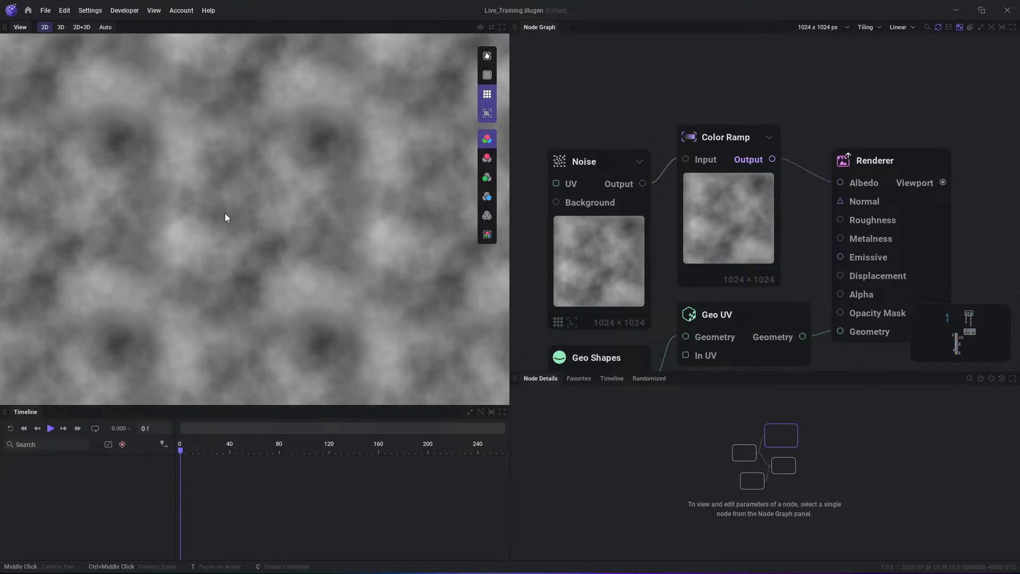
pyautogui.click(487, 75)
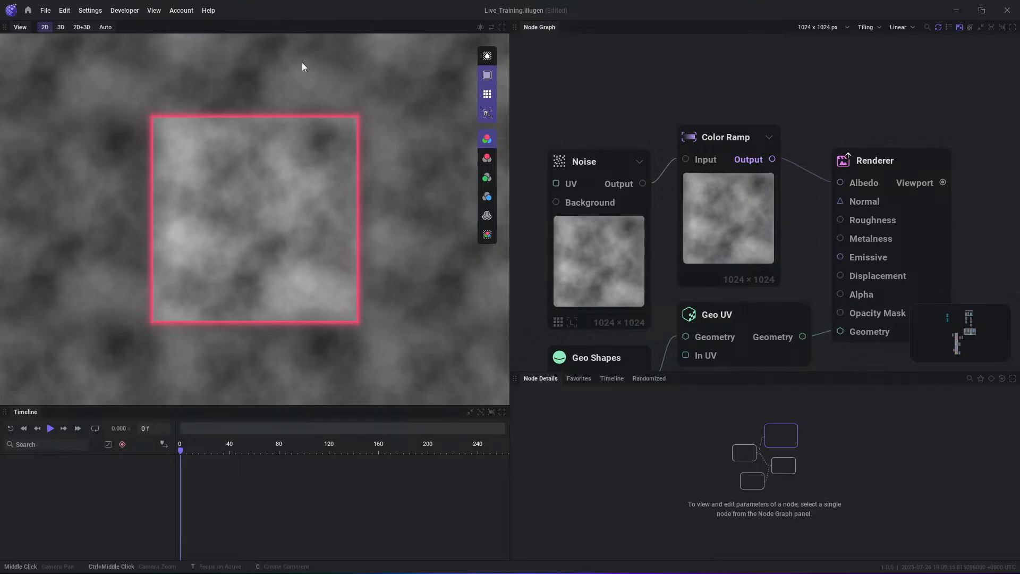
pyautogui.scroll(-3, 285, 203)
pyautogui.scroll(5, 187, 124)
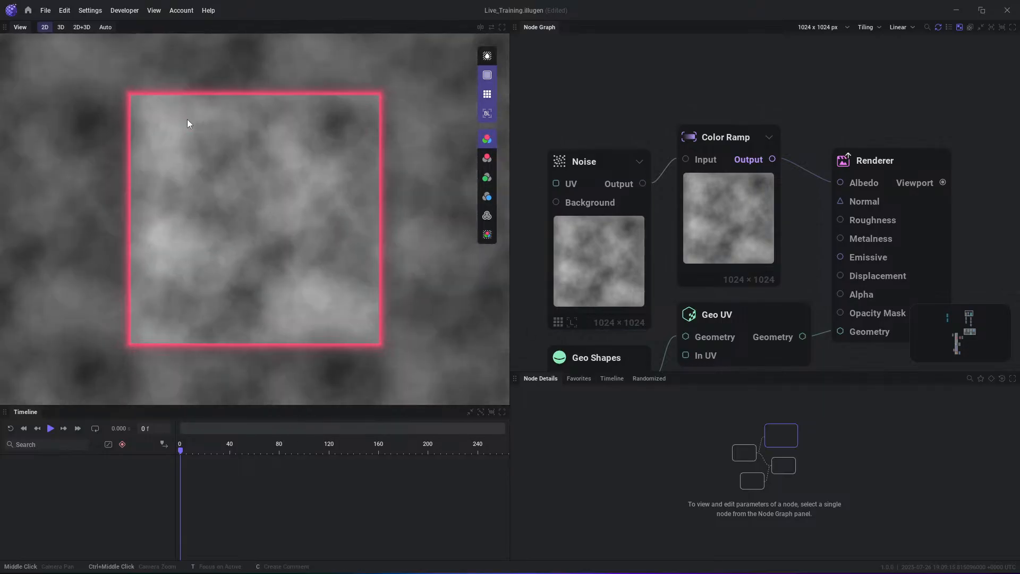
pyautogui.click(486, 57)
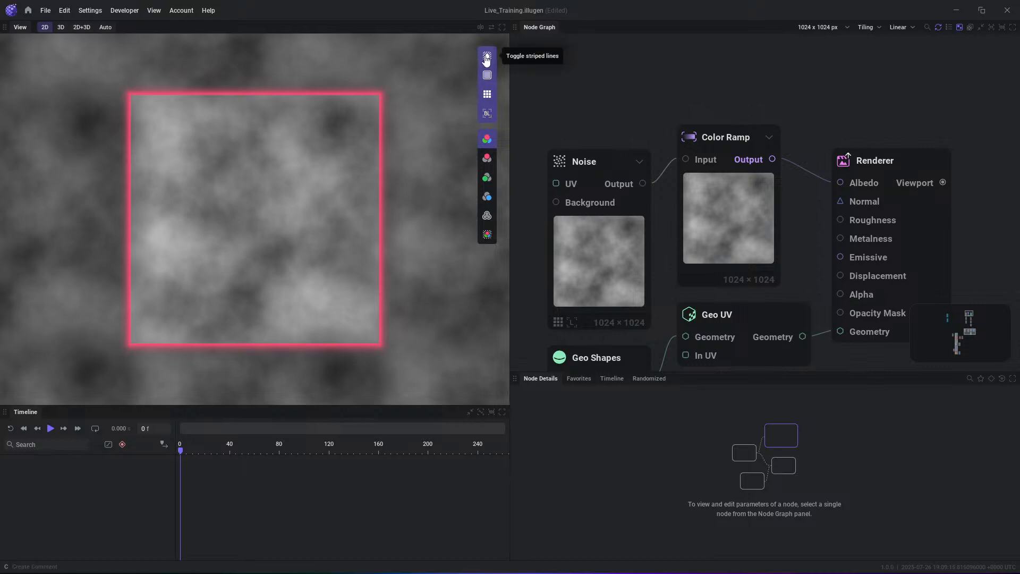
# - Shape the Noise node's per octave ramp with points at about 48% near zero and about 72% at full height
pyautogui.click(635, 285)
pyautogui.scroll(-6, 727, 464)
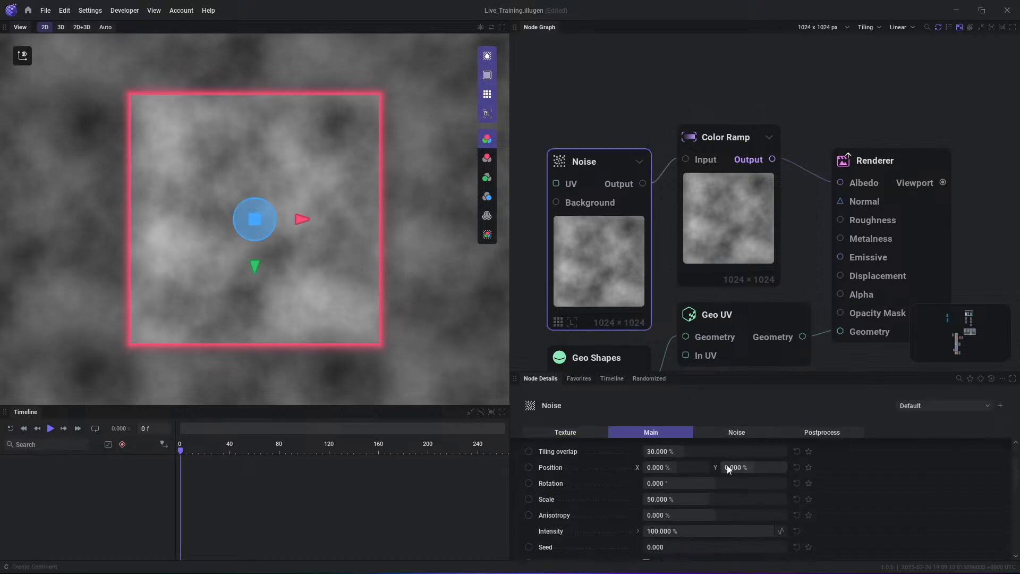
pyautogui.moveTo(699, 483); pyautogui.dragTo(748, 527)
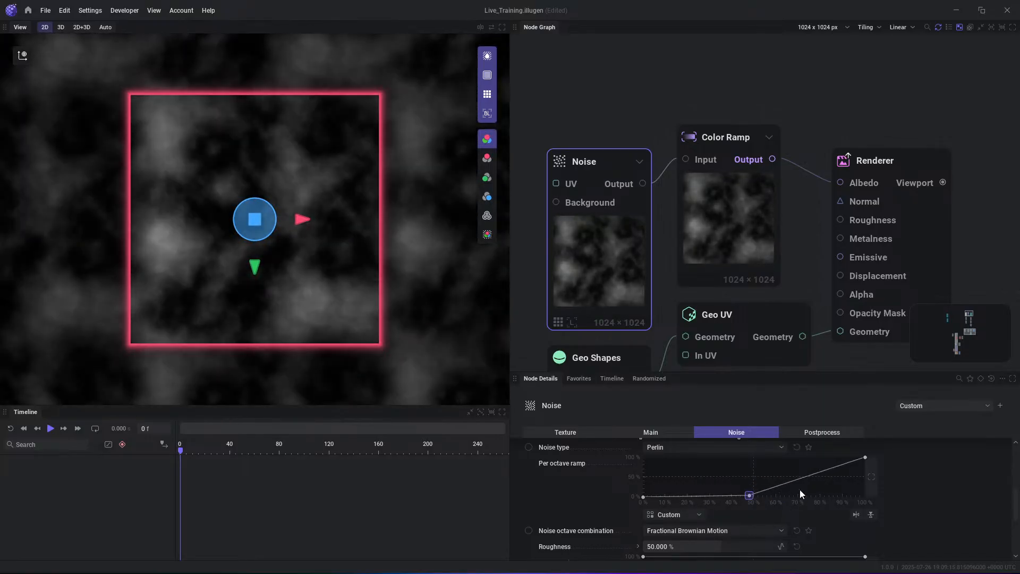
pyautogui.moveTo(799, 489); pyautogui.dragTo(802, 480)
pyautogui.scroll(1, 811, 452)
pyautogui.moveTo(802, 519); pyautogui.dragTo(807, 474)
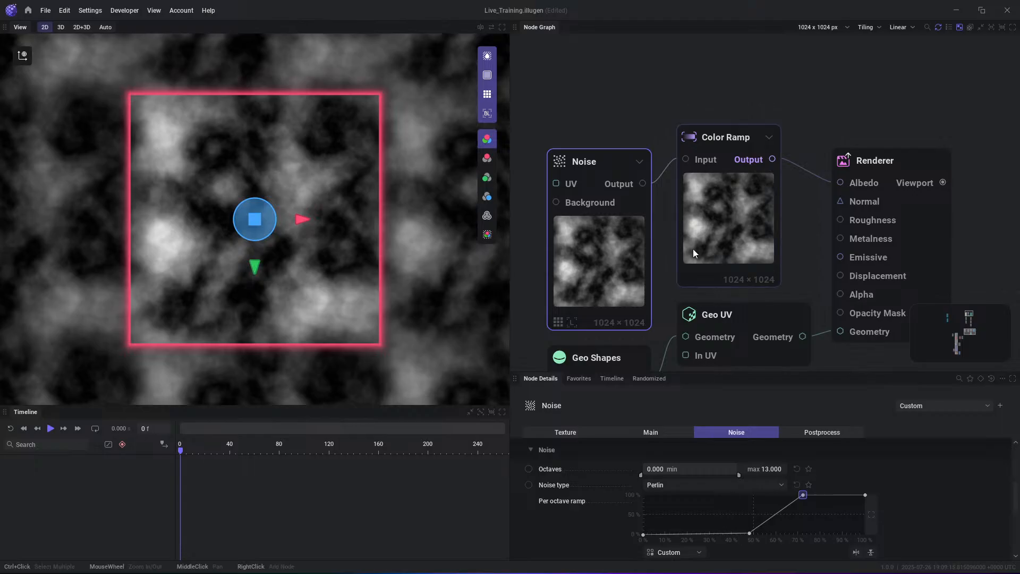
# - Add a Levels node fed by the Noise output and place it above the Color Ramp node
pyautogui.moveTo(643, 183); pyautogui.dragTo(675, 104)
pyautogui.write('level')
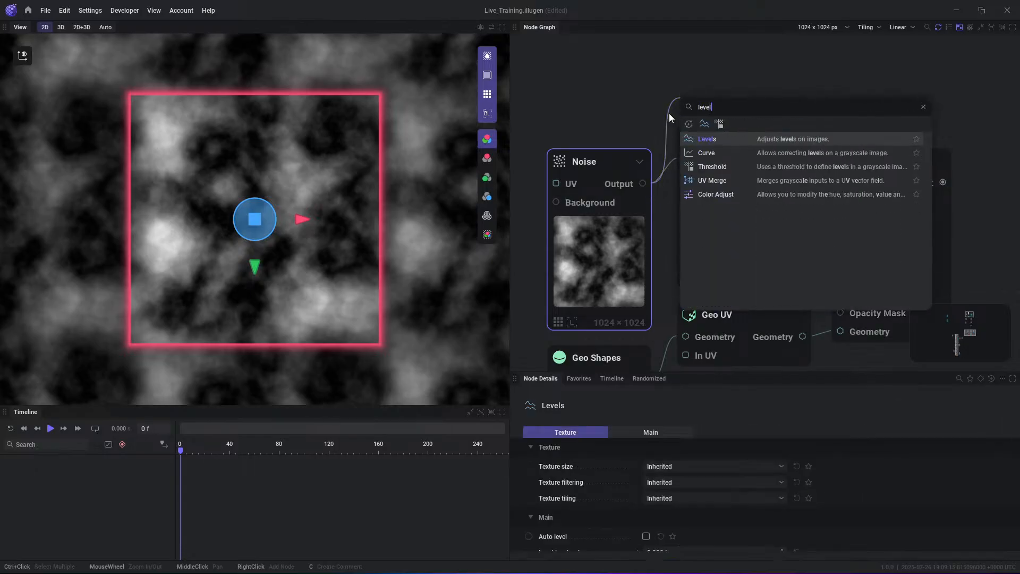
pyautogui.press('Return')
pyautogui.moveTo(765, 112); pyautogui.dragTo(717, 80)
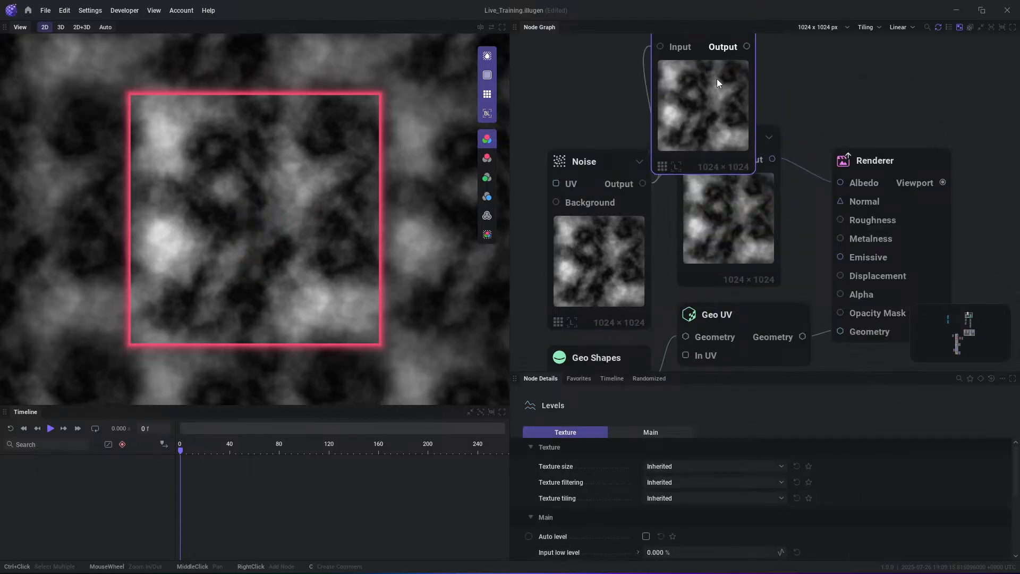
# - Shape the Levels node's main remap curve with points at about 25% input at 0% and 50% input at 100%
pyautogui.click(688, 435)
pyautogui.moveTo(692, 541); pyautogui.dragTo(699, 571)
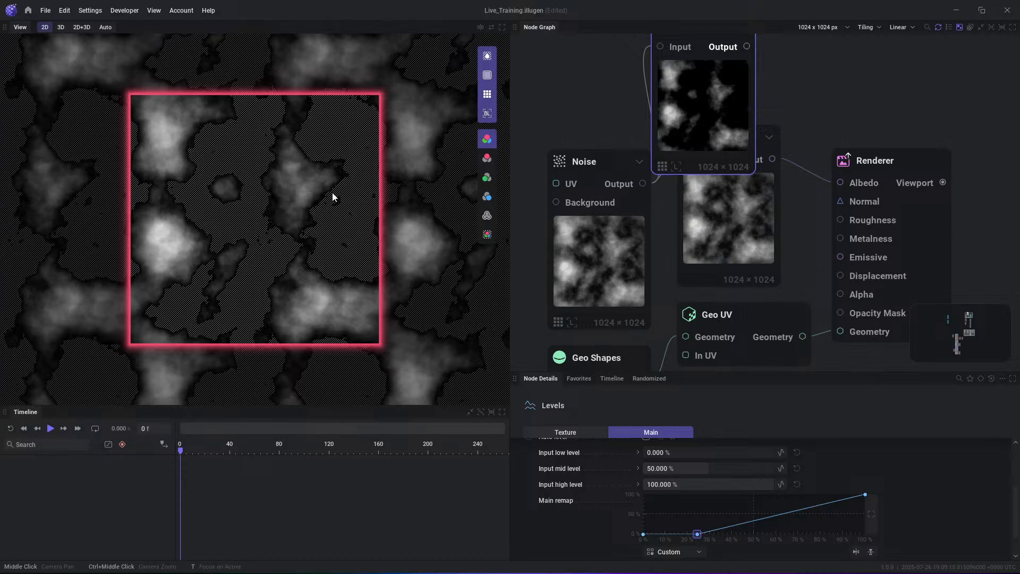
pyautogui.moveTo(812, 509); pyautogui.dragTo(751, 451)
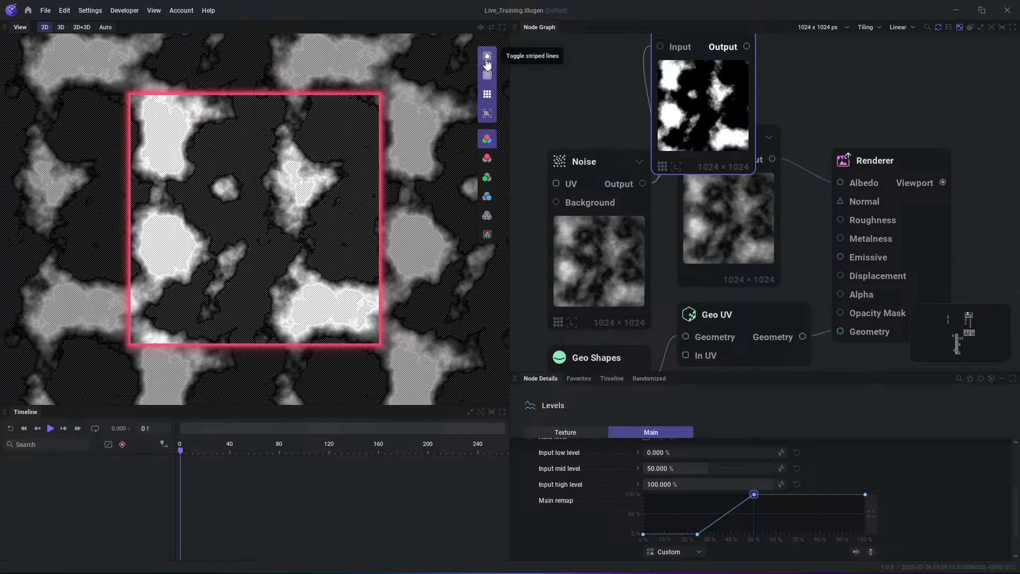
# - Turn off the 2D view's striped lines, tile outline and tiling, and compare the texture with bilinear filtering off and on
pyautogui.click(486, 59)
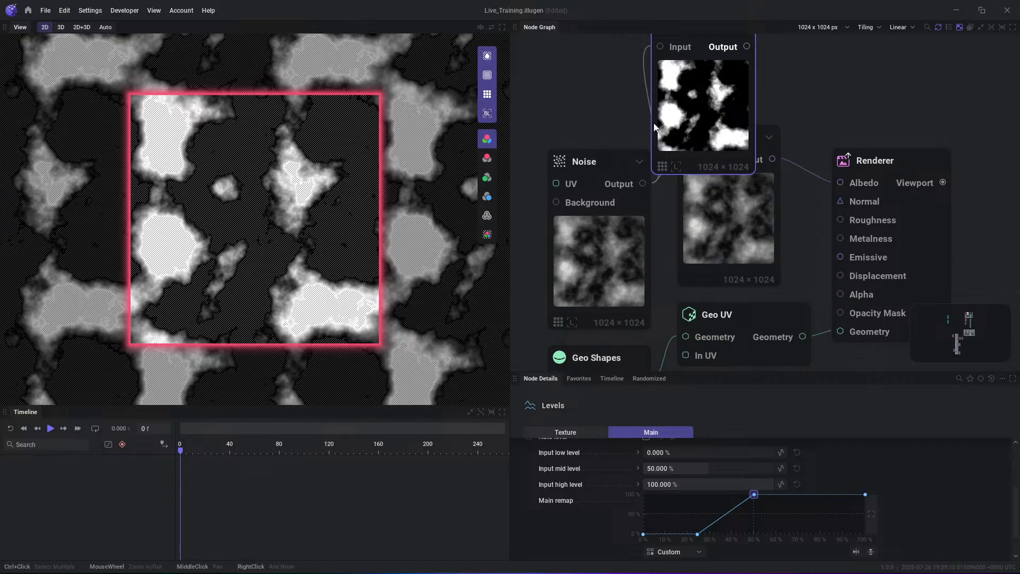
pyautogui.click(487, 93)
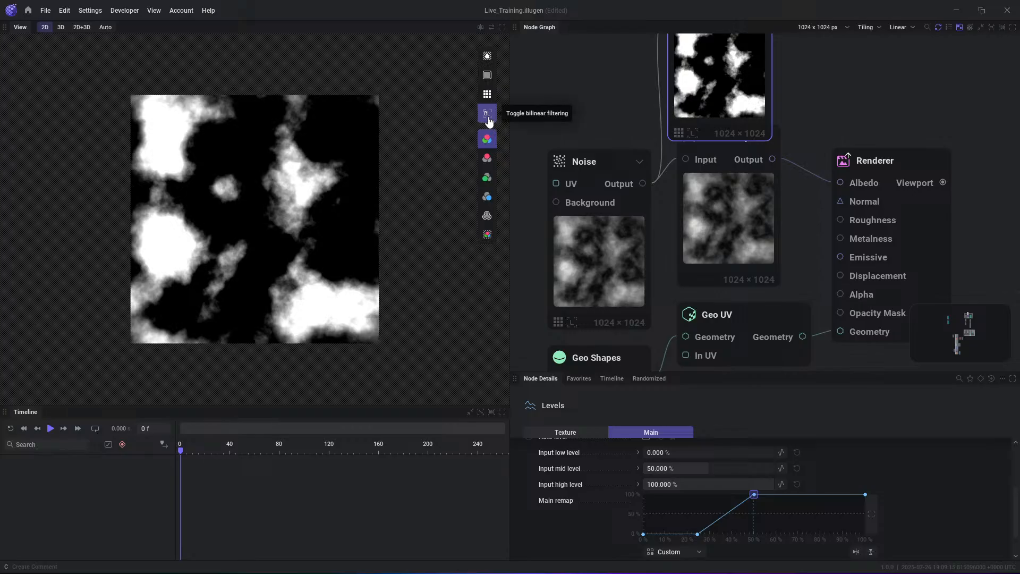
pyautogui.click(488, 118)
pyautogui.click(484, 118)
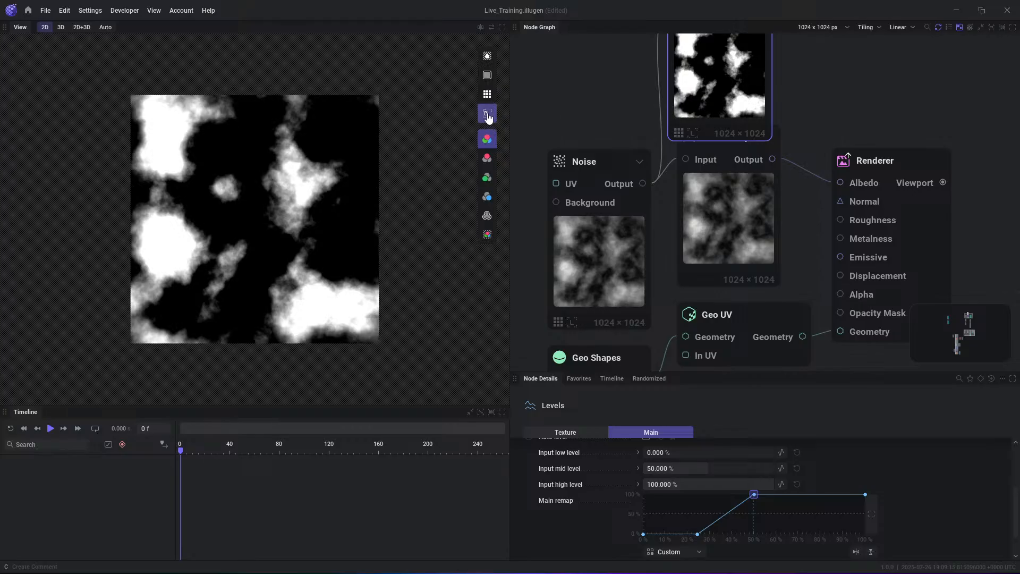
pyautogui.click(487, 114)
pyautogui.scroll(5, 247, 269)
pyautogui.click(486, 115)
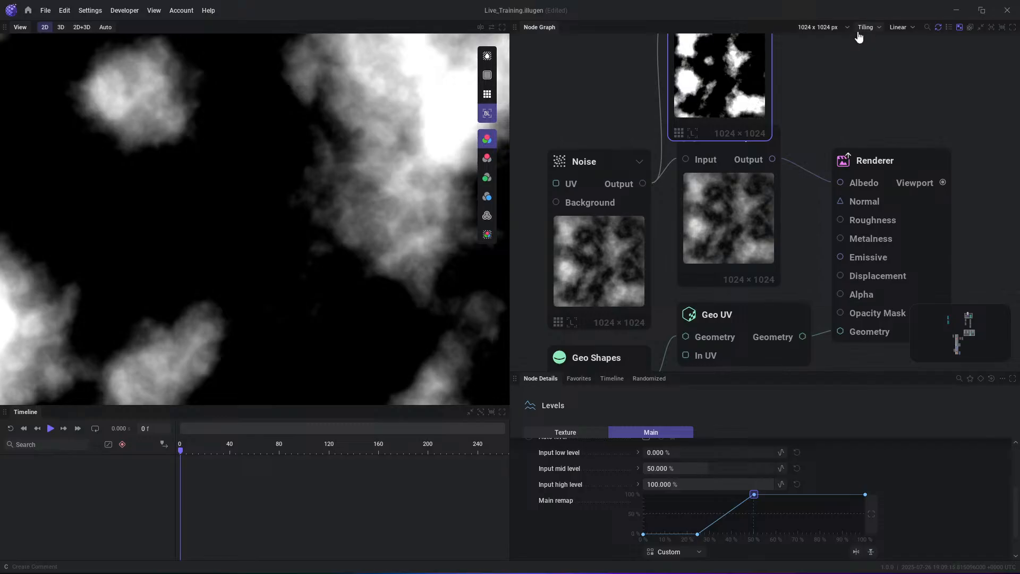
pyautogui.scroll(4, 400, 226)
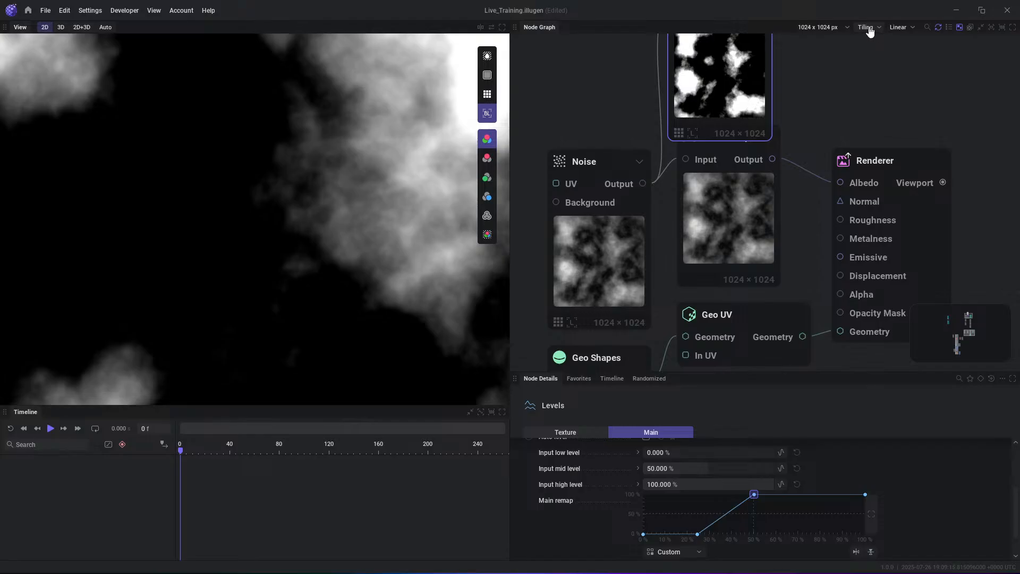
# - Set the graph's texture filtering to Point and its texture size to 32 x 32 px
pyautogui.click(897, 28)
pyautogui.click(898, 40)
pyautogui.click(823, 27)
pyautogui.click(827, 58)
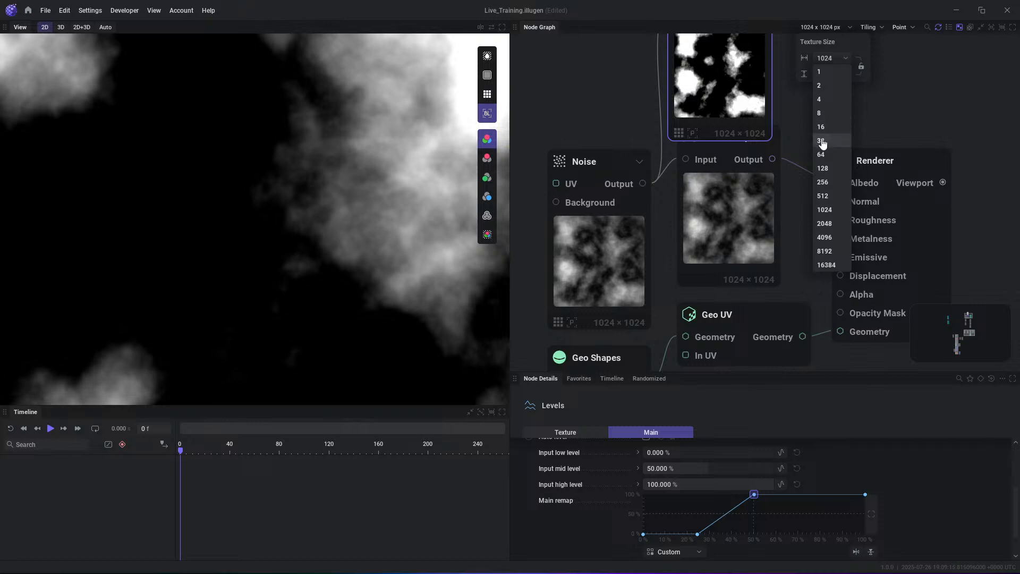
pyautogui.click(821, 141)
pyautogui.click(844, 74)
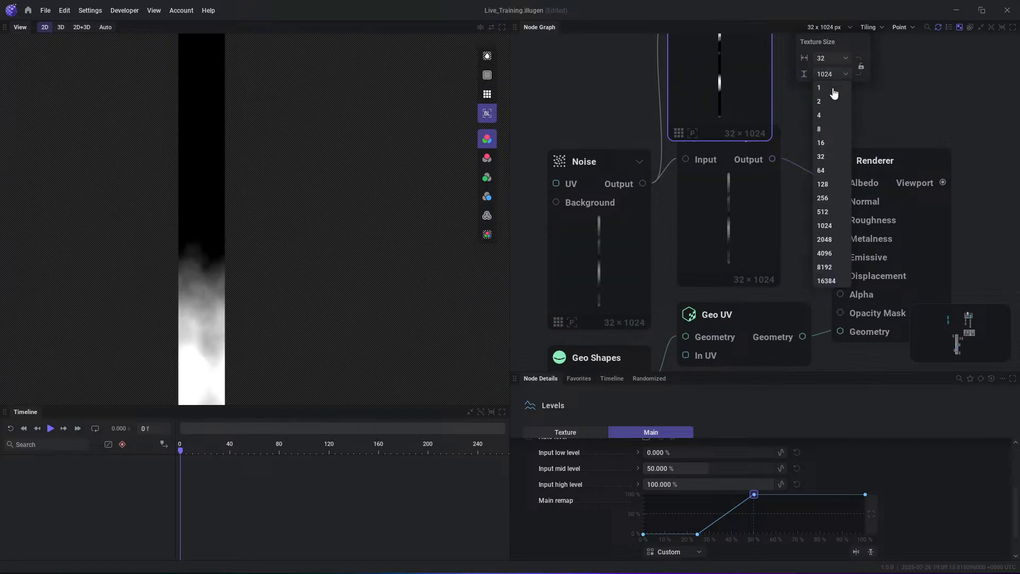
pyautogui.click(820, 157)
# - Turn off bilinear filtering in the 2D view and inspect the individual pixels of the low-resolution texture
pyautogui.scroll(-8, 359, 233)
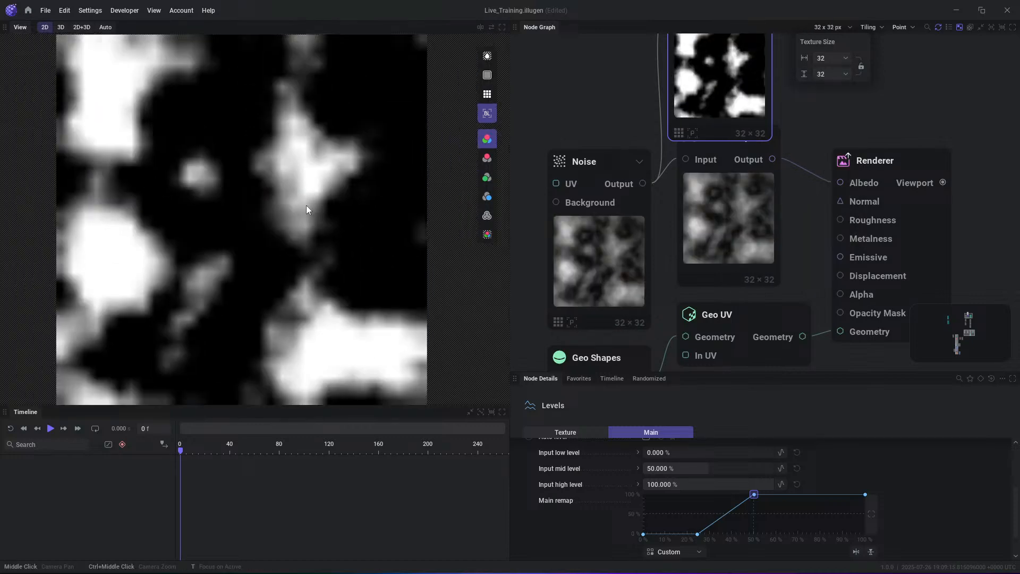
pyautogui.scroll(1, 283, 172)
pyautogui.click(487, 113)
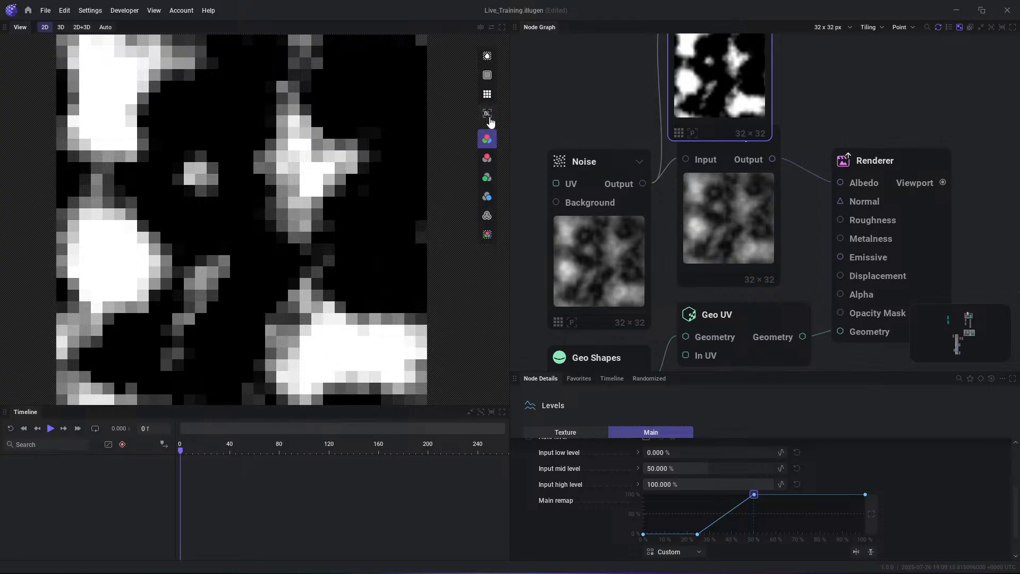
pyautogui.scroll(2, 316, 162)
pyautogui.scroll(-3, 317, 162)
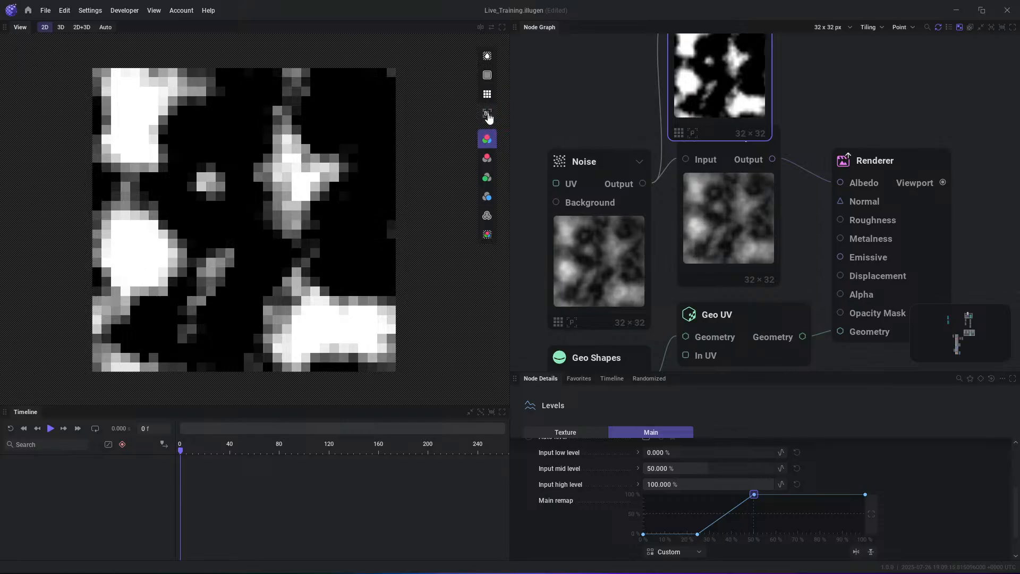
# - Set the graph's texture filtering to Linear and turn on bilinear filtering in the 2D view
pyautogui.click(902, 27)
pyautogui.click(900, 54)
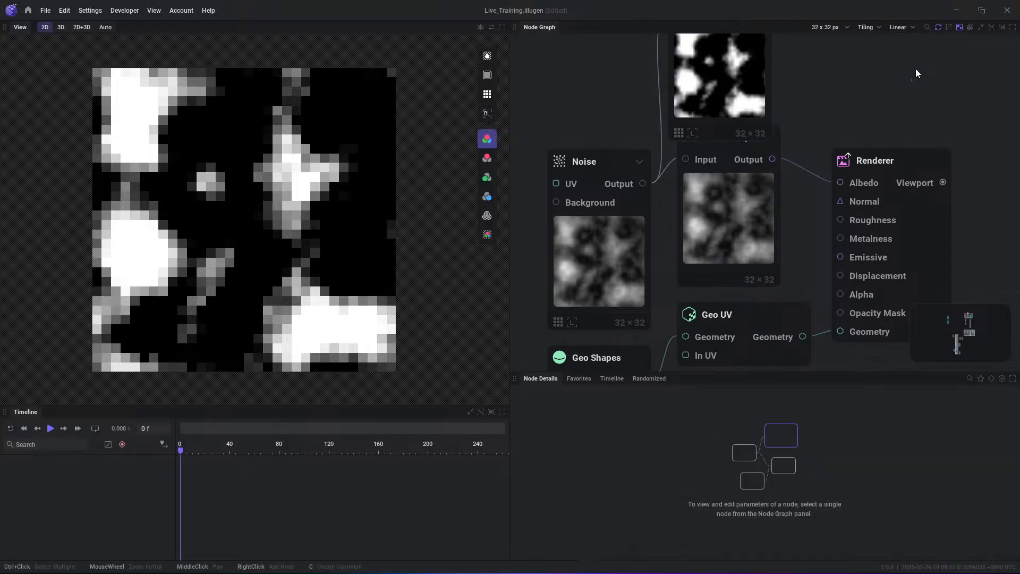
pyautogui.click(930, 65)
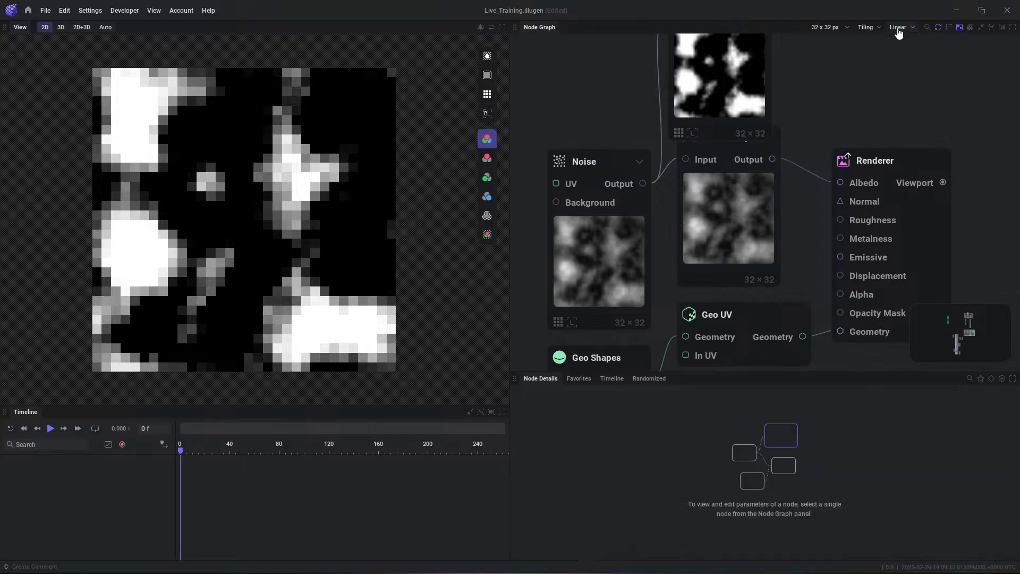
pyautogui.click(487, 113)
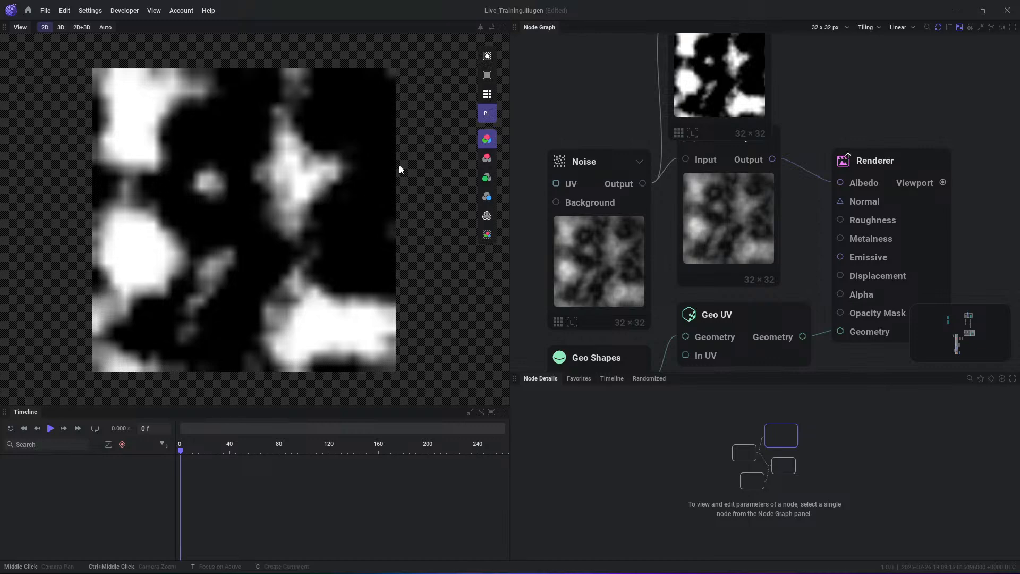
# - Move the Levels node up clear of the Color Ramp node and show the Noise node's output in the 2D view
pyautogui.scroll(-3, 860, 139)
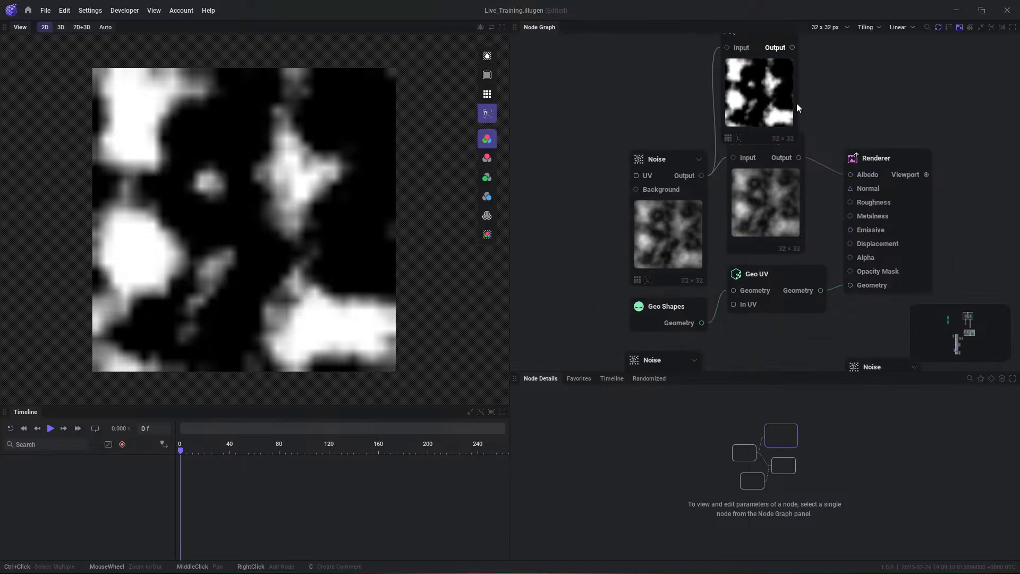
pyautogui.moveTo(795, 106); pyautogui.dragTo(803, 83)
pyautogui.click(684, 176)
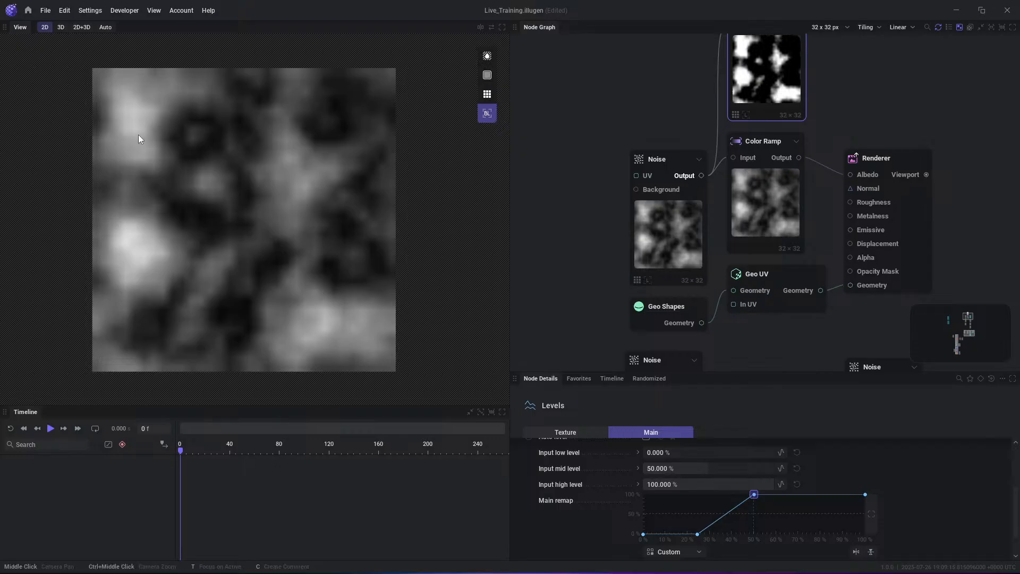
# - Set the graph's texture size to 1024 x 1024 px
pyautogui.click(829, 27)
pyautogui.click(840, 58)
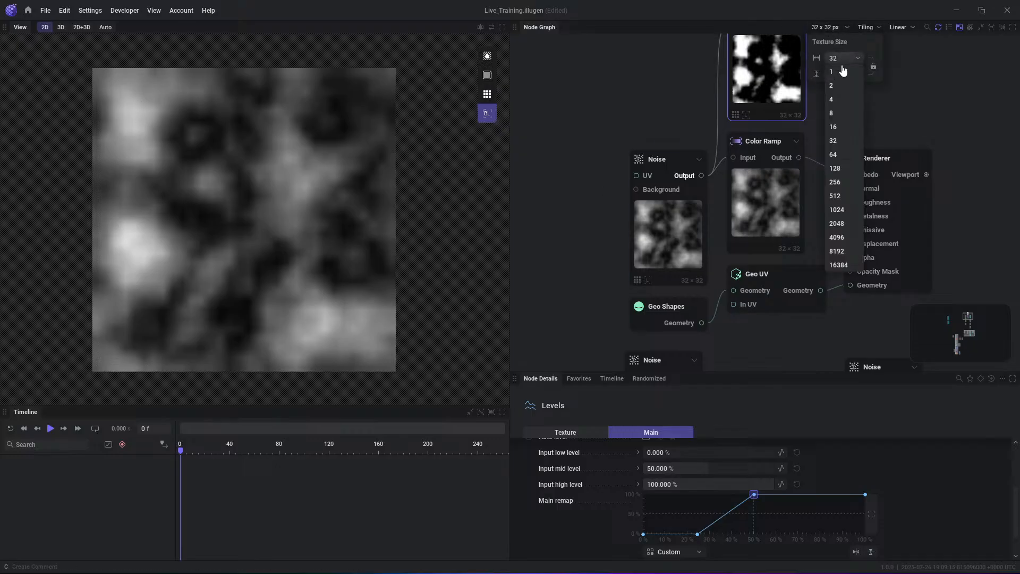
pyautogui.click(837, 209)
pyautogui.click(842, 74)
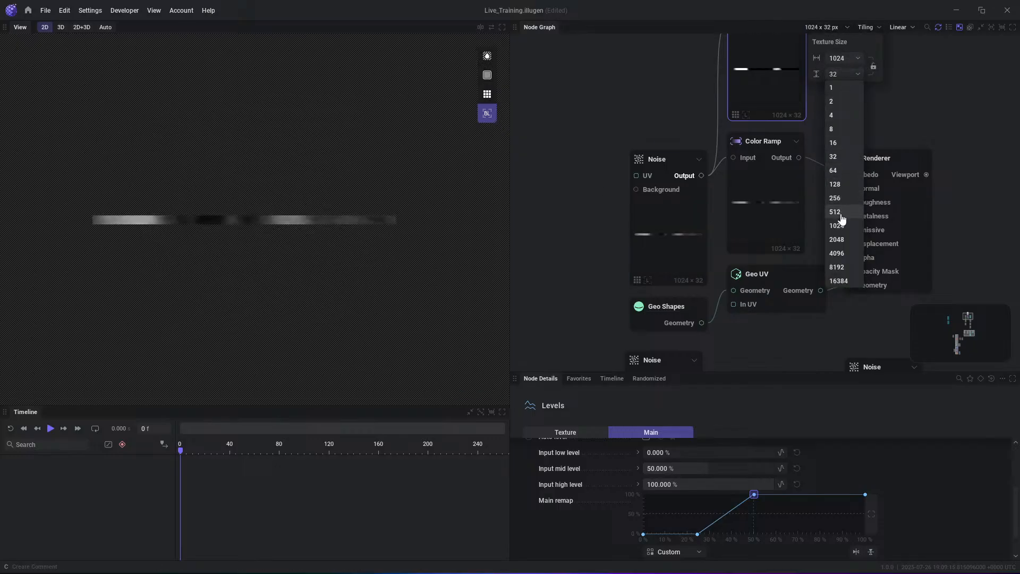
pyautogui.click(837, 225)
# - Try a texture width of 64 px and restore it to 1024 px
pyautogui.click(849, 58)
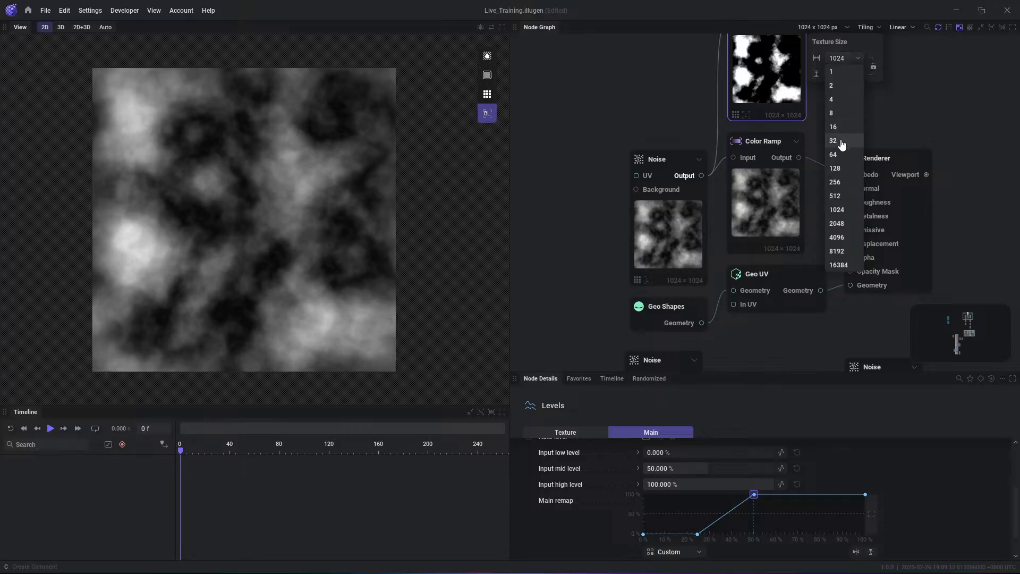
pyautogui.click(833, 154)
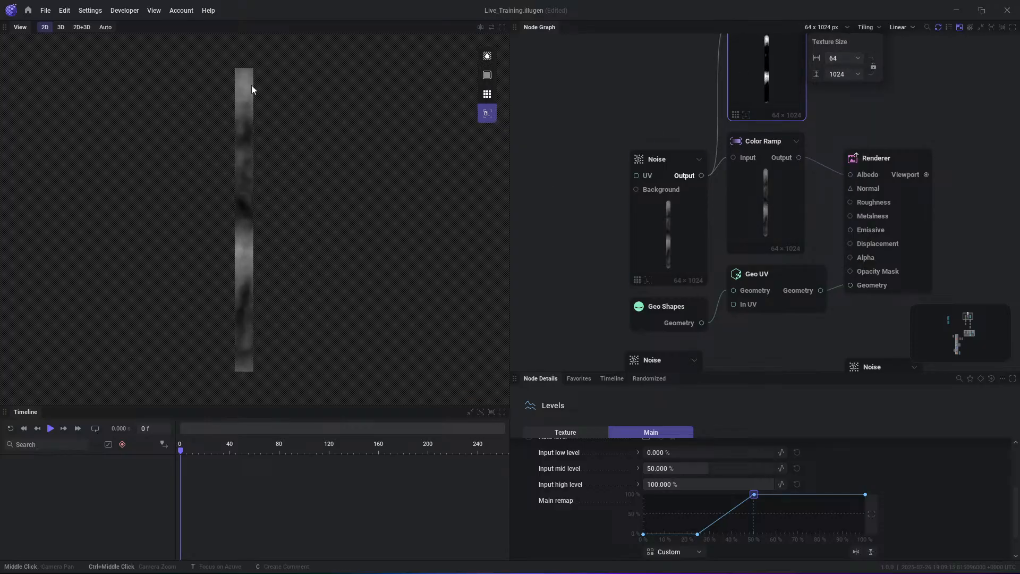
pyautogui.click(849, 59)
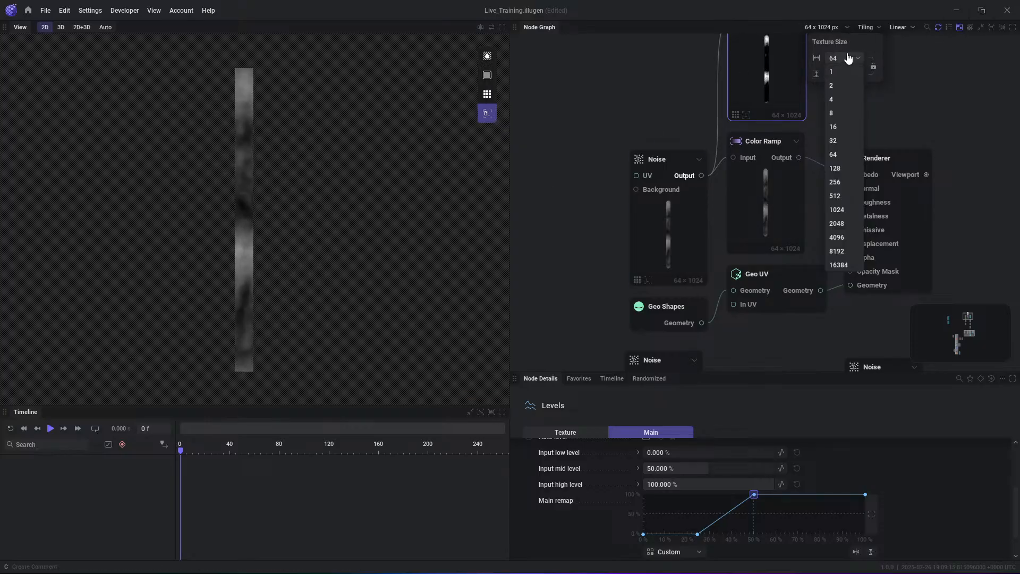
pyautogui.click(837, 209)
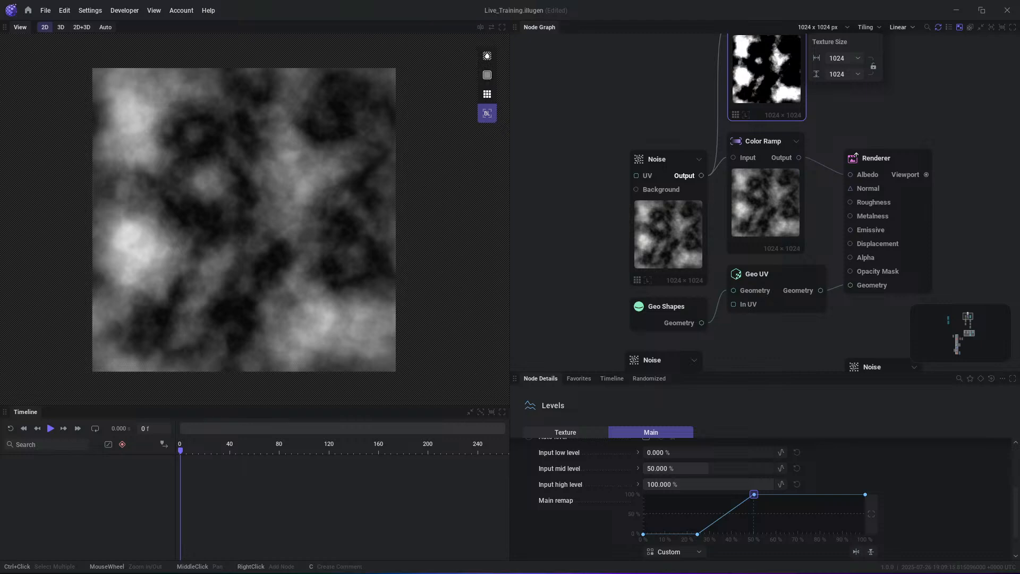
# - Preview the outputs of the Levels, Noise and Color Ramp nodes in turn in the 2D view
pyautogui.moveTo(852, 134); pyautogui.dragTo(838, 169, button='middle')
pyautogui.scroll(-1, 817, 120)
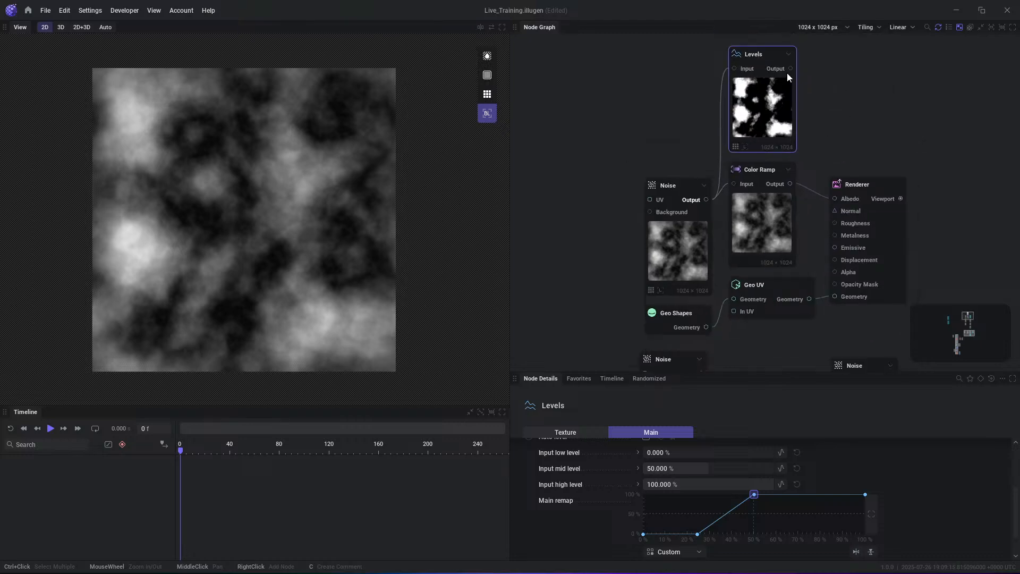
pyautogui.click(783, 69)
pyautogui.click(699, 202)
pyautogui.click(695, 226)
pyautogui.click(773, 219)
pyautogui.scroll(-1, 850, 128)
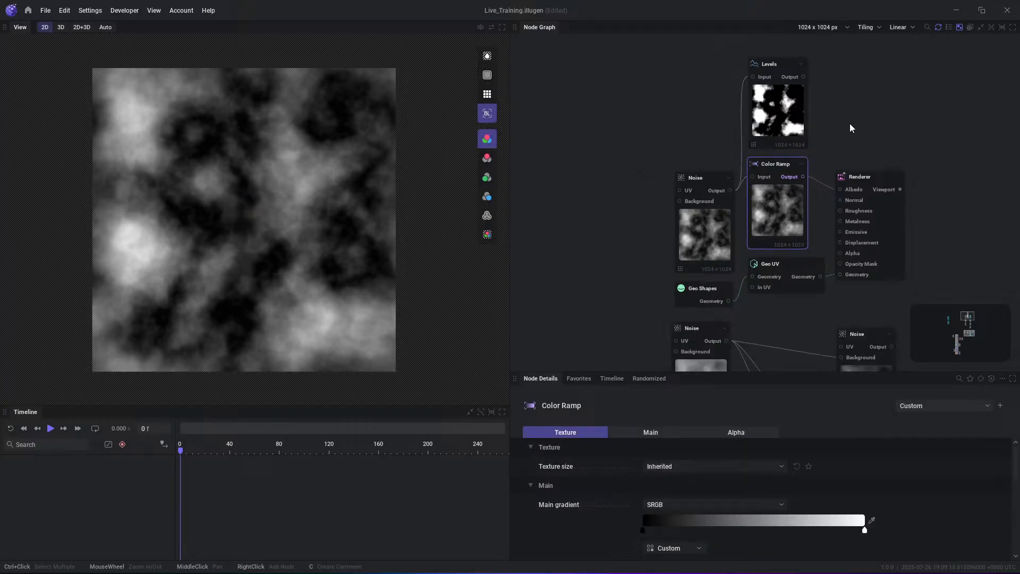
pyautogui.moveTo(918, 249); pyautogui.dragTo(842, 129, button='middle')
pyautogui.scroll(-2, 790, 247)
pyautogui.scroll(4, 753, 186)
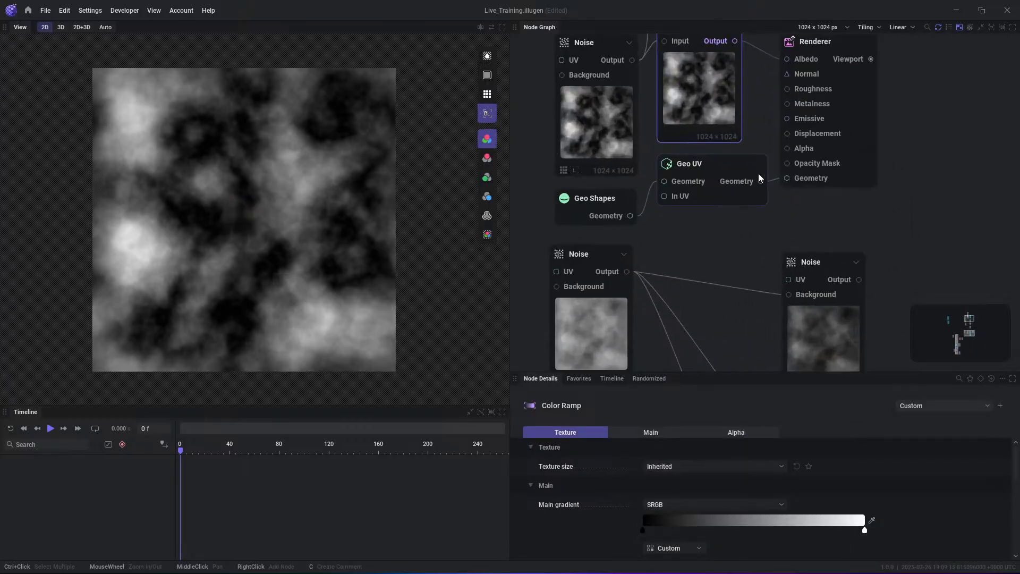
# - Set the view to Auto mode and preview the Color Ramp output and the Geo UV node's Geometry output in turn
pyautogui.click(760, 182)
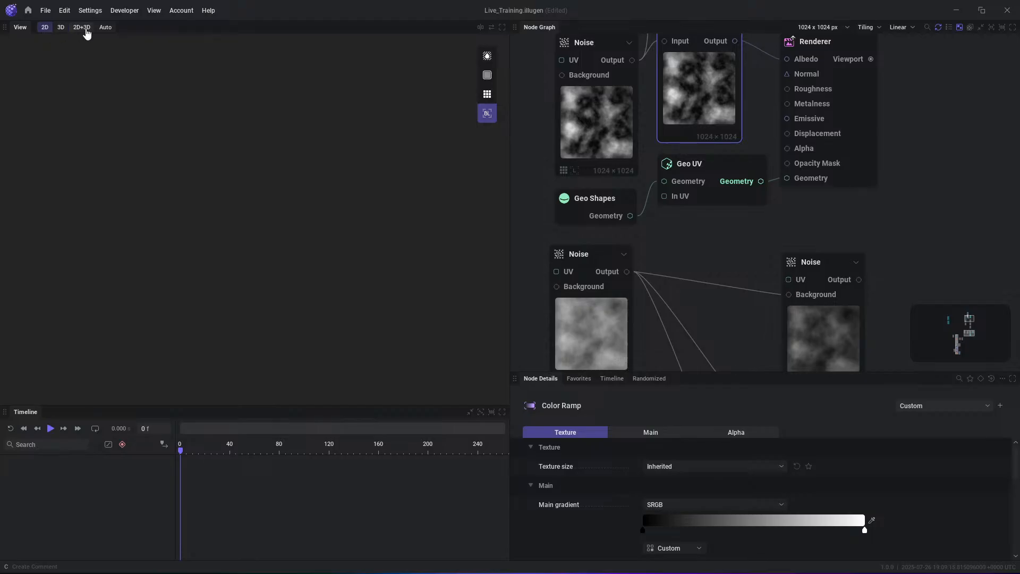
pyautogui.click(106, 28)
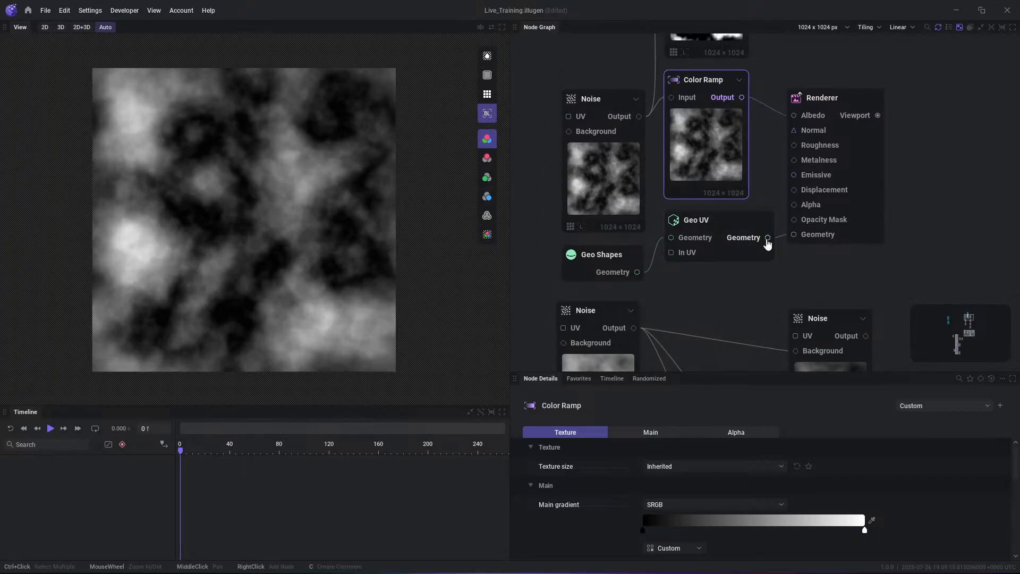
pyautogui.click(742, 97)
pyautogui.click(767, 239)
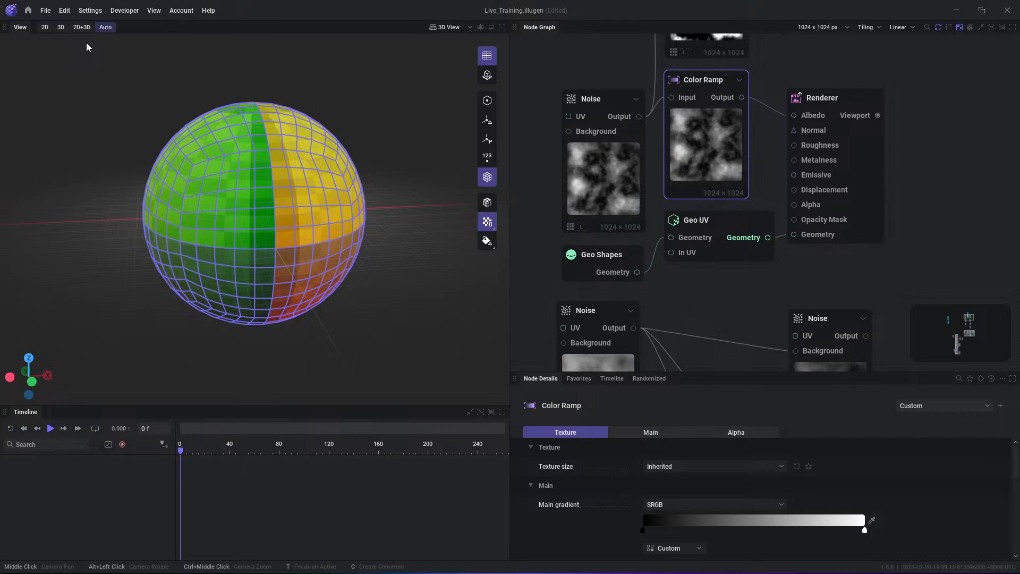
# - Switch the view to 3D and examine the sphere from different angles and distances
pyautogui.click(60, 27)
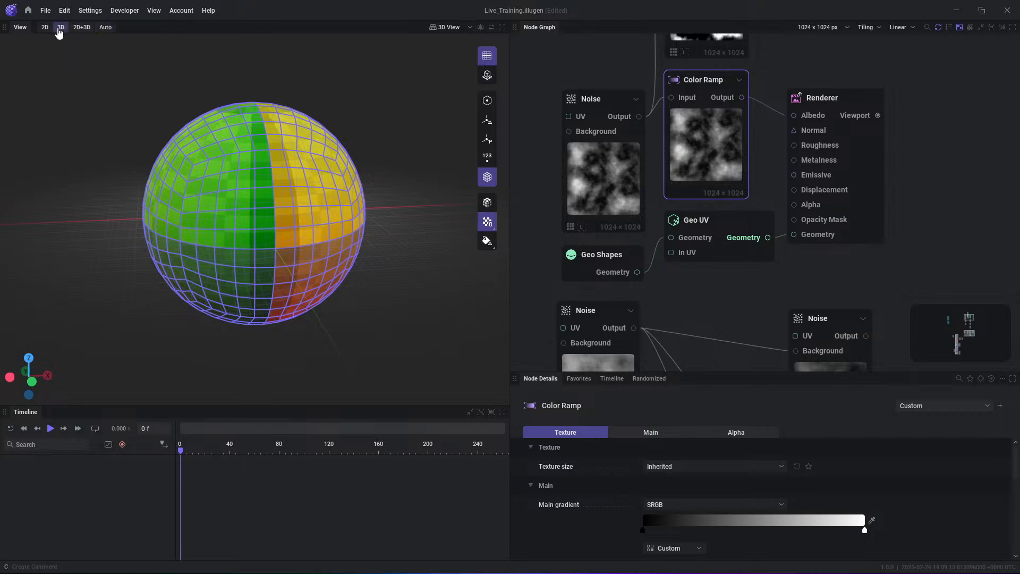
pyautogui.keyDown('alt'); pyautogui.moveTo(254, 197); pyautogui.dragTo(365, 221); pyautogui.keyUp('alt')
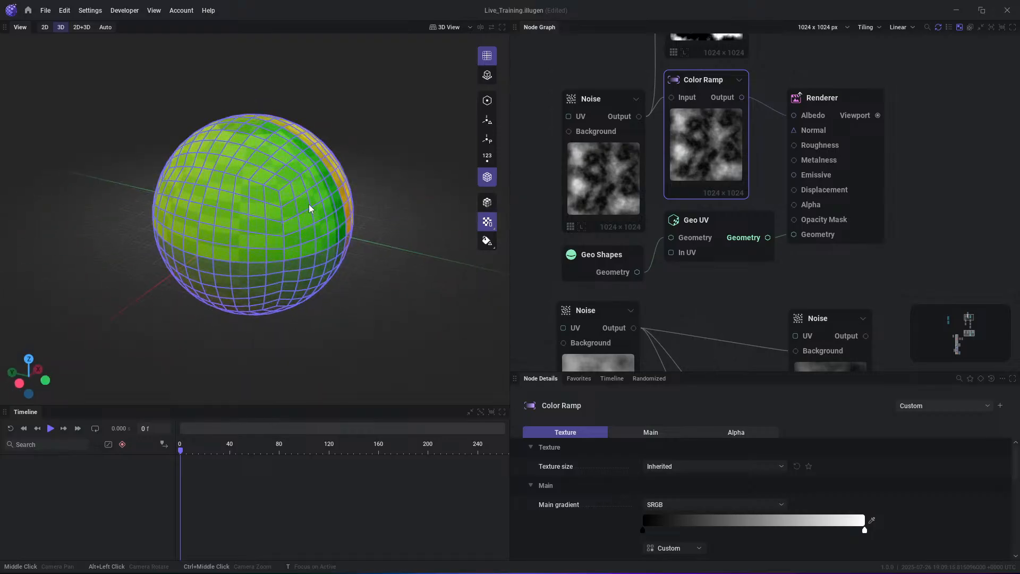
pyautogui.keyDown('alt'); pyautogui.moveTo(321, 200); pyautogui.dragTo(468, 202); pyautogui.keyUp('alt')
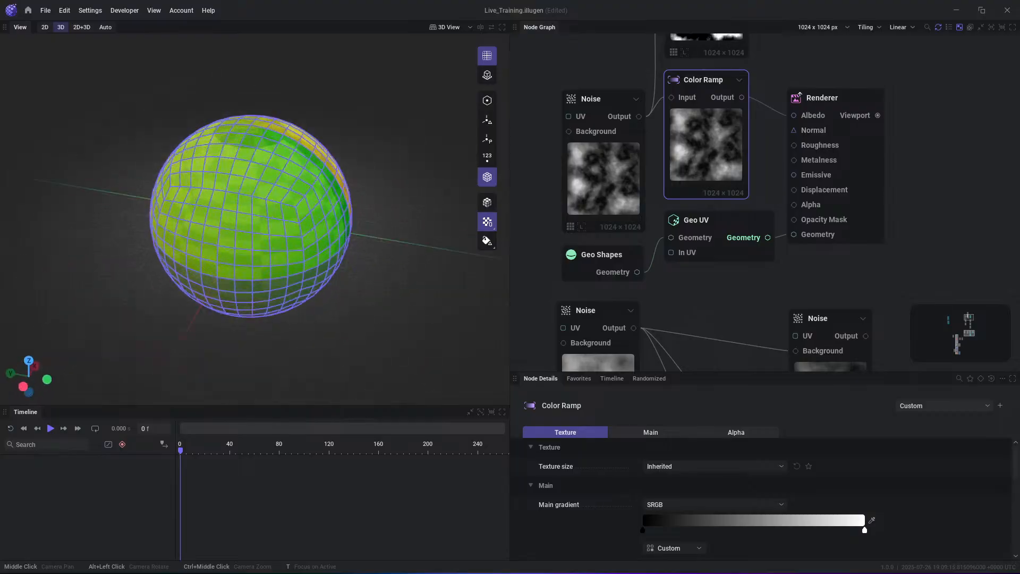
pyautogui.keyDown('alt'); pyautogui.moveTo(250, 207); pyautogui.dragTo(273, 207); pyautogui.keyUp('alt')
pyautogui.scroll(3, 273, 207)
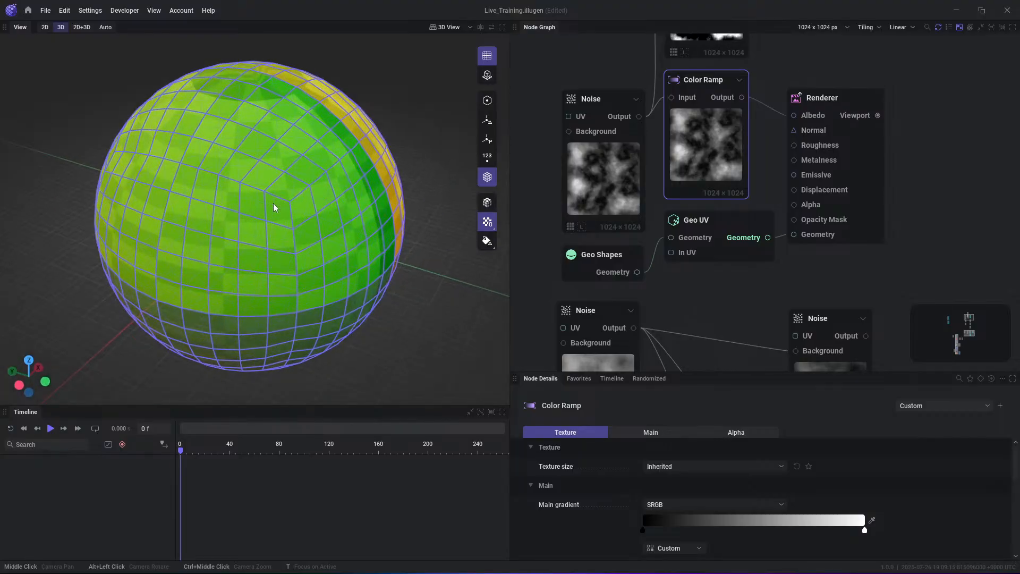
pyautogui.scroll(1, 273, 208)
pyautogui.scroll(-3, 273, 215)
pyautogui.scroll(4, 272, 214)
pyautogui.scroll(-6, 269, 211)
pyautogui.scroll(6, 269, 211)
pyautogui.scroll(-3, 269, 211)
pyautogui.scroll(1, 269, 211)
pyautogui.moveTo(269, 211); pyautogui.dragTo(299, 239, button='middle')
pyautogui.scroll(-3, 300, 265)
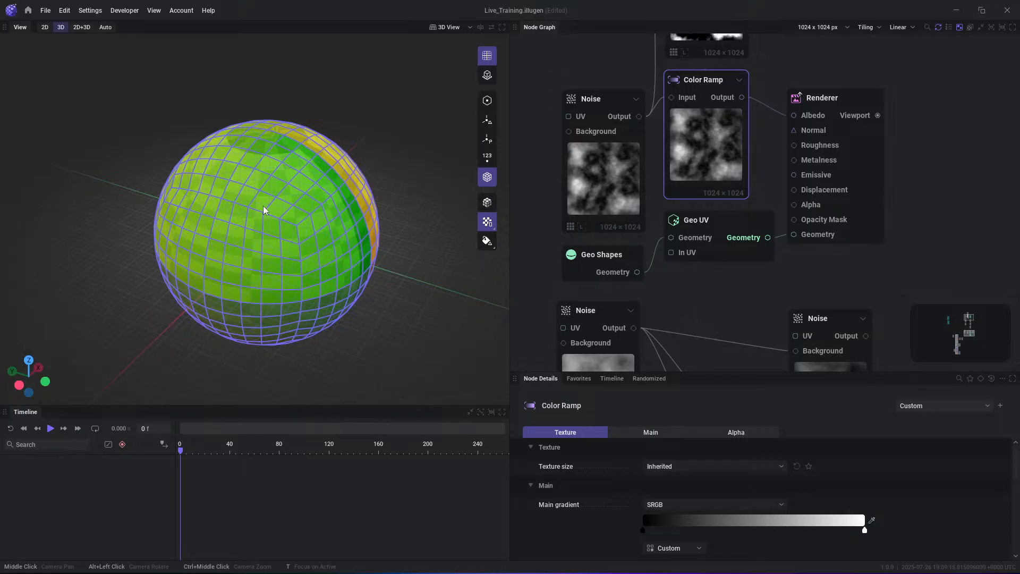
# - Toggle the 3D view's grid off and on, and display the sphere's points for a close look
pyautogui.click(491, 59)
pyautogui.click(486, 56)
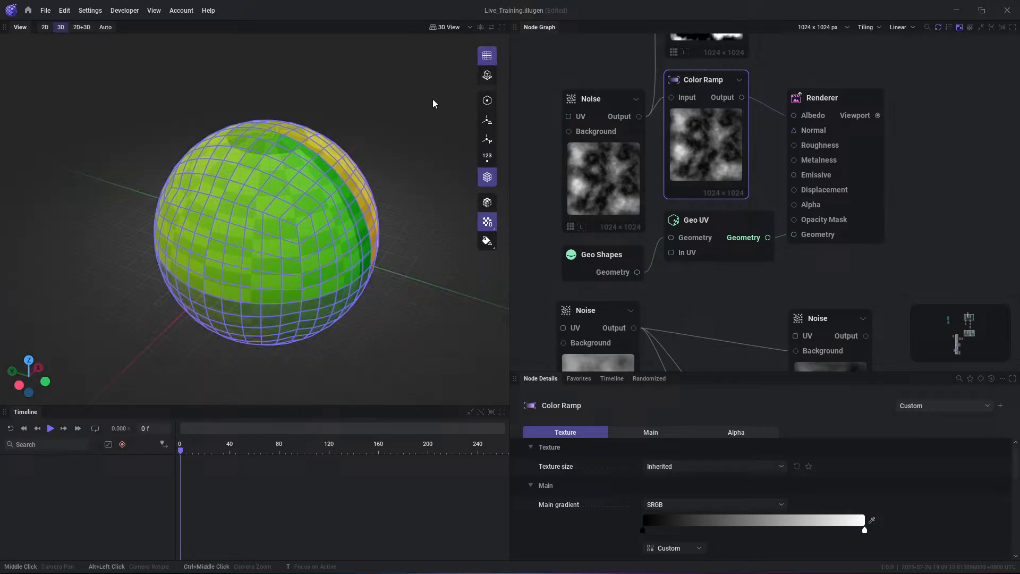
pyautogui.click(486, 78)
pyautogui.click(485, 100)
pyautogui.keyDown('alt'); pyautogui.moveTo(389, 223); pyautogui.dragTo(307, 204); pyautogui.keyUp('alt')
pyautogui.scroll(3, 307, 205)
pyautogui.scroll(2, 245, 197)
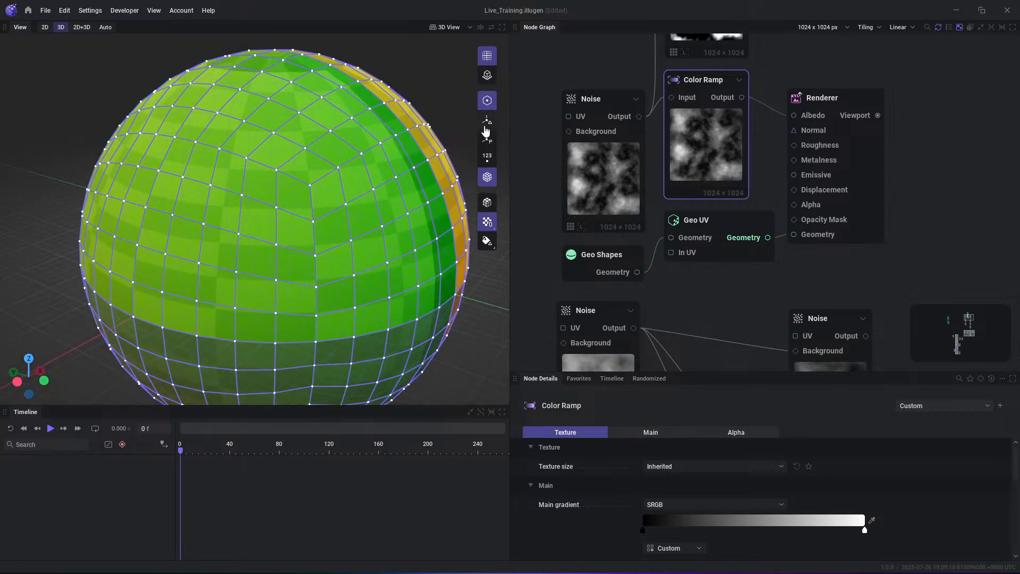
# - Show the vertices' normals, tangents and binormals on the sphere, and replace them with the points' orientation
pyautogui.click(488, 121)
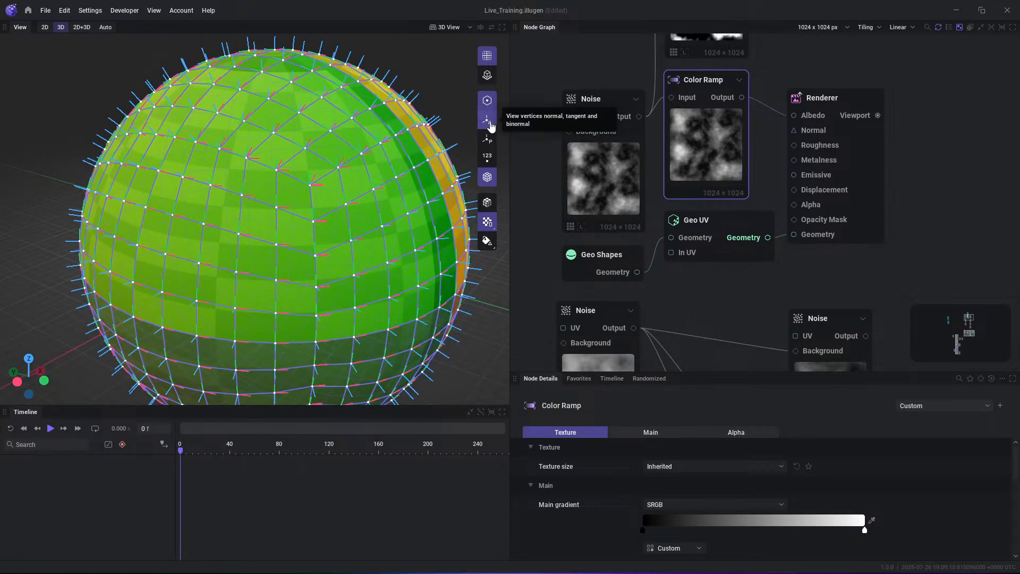
pyautogui.click(488, 139)
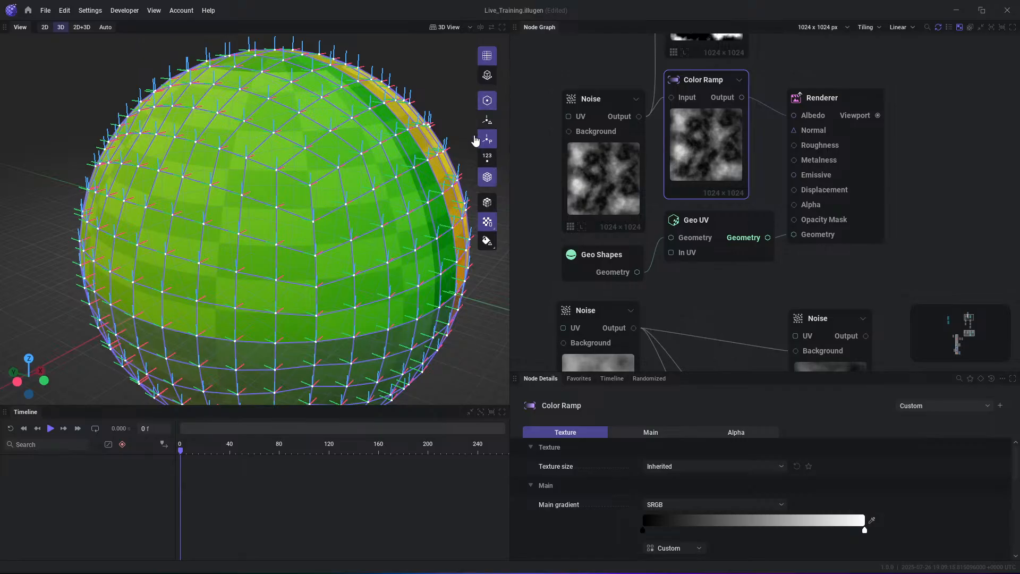
pyautogui.scroll(-3, 471, 159)
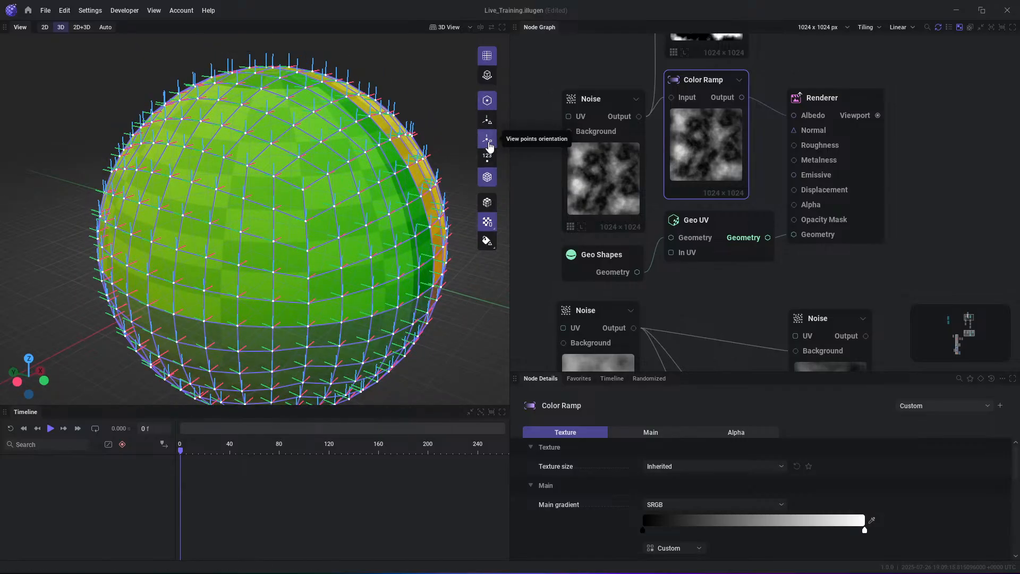
pyautogui.moveTo(391, 197)
pyautogui.keyDown('alt'); pyautogui.mouseDown()
pyautogui.moveTo(366, 177)
pyautogui.moveTo(300, 176)
pyautogui.moveTo(388, 203)
pyautogui.mouseUp(); pyautogui.keyUp('alt')
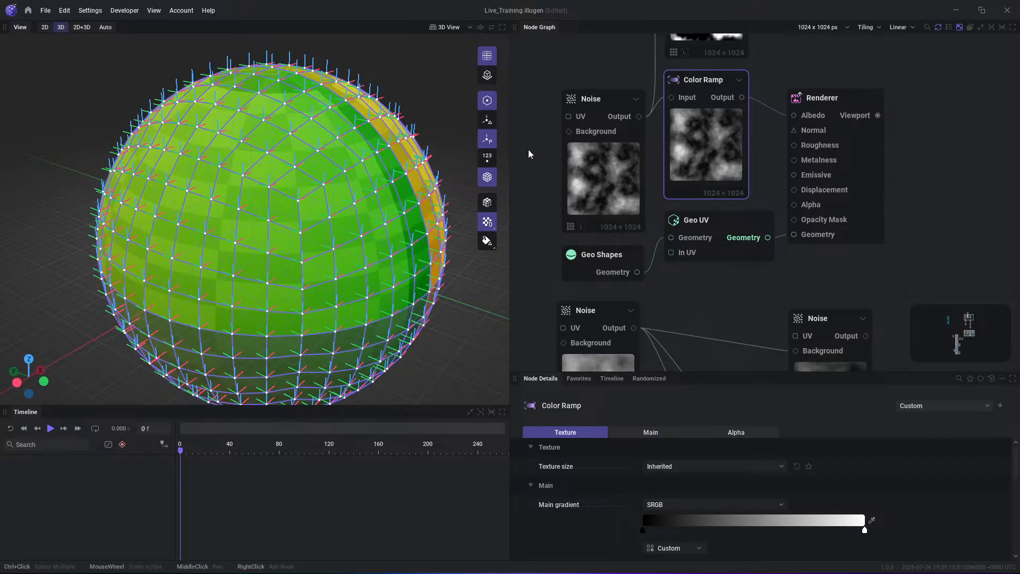
# - Display the point numbers on the sphere and inspect them around its surface
pyautogui.click(491, 162)
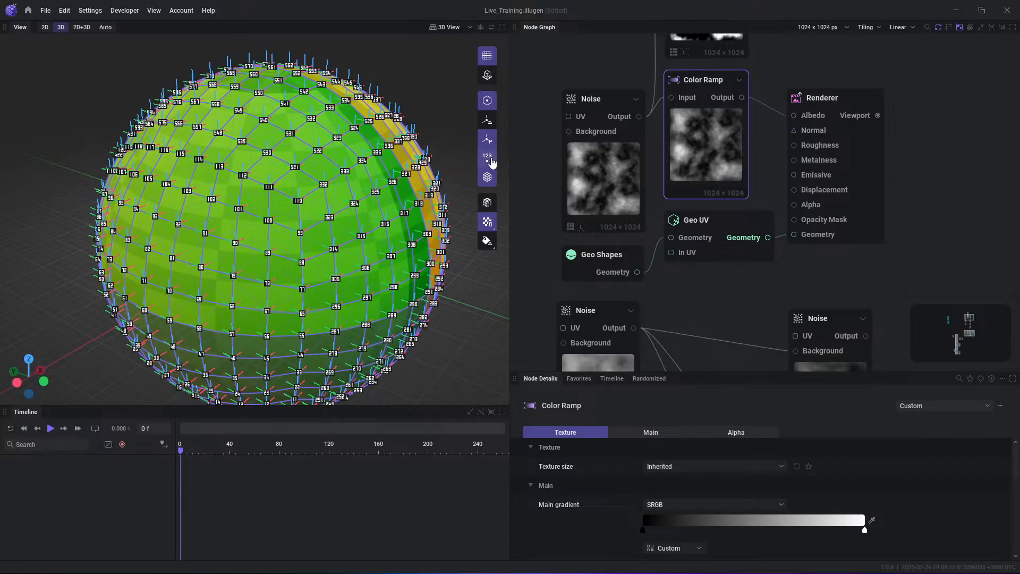
pyautogui.scroll(3, 372, 213)
pyautogui.keyDown('alt'); pyautogui.moveTo(282, 259); pyautogui.dragTo(359, 210); pyautogui.keyUp('alt')
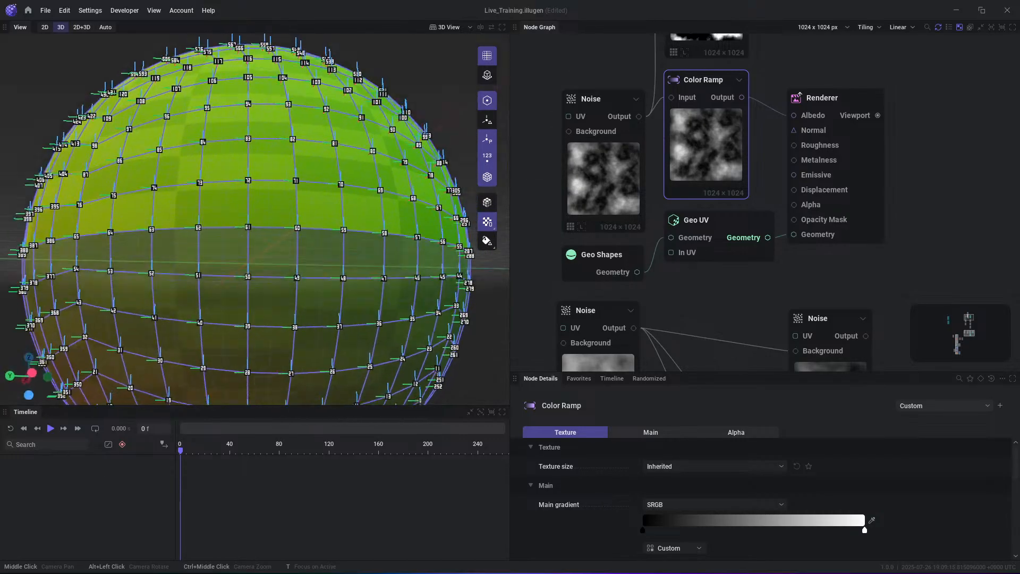
pyautogui.scroll(-3, 282, 261)
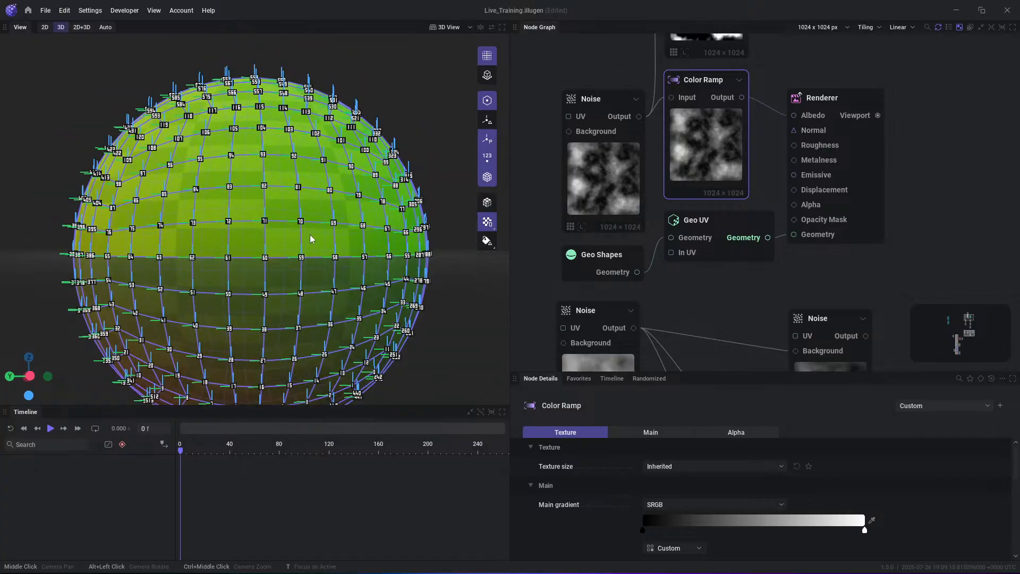
pyautogui.keyDown('alt'); pyautogui.moveTo(311, 239); pyautogui.dragTo(330, 257); pyautogui.keyUp('alt')
pyautogui.scroll(1, 332, 192)
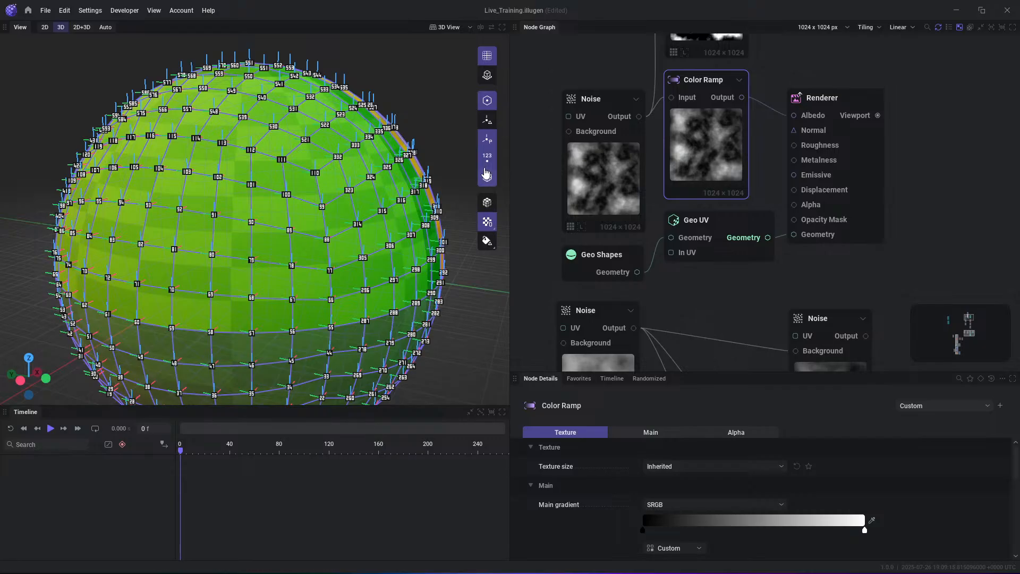
# - Display the sphere in plain grey shading and hide its point orientation, point numbers, wireframe and points
pyautogui.click(487, 204)
pyautogui.click(486, 140)
pyautogui.click(486, 159)
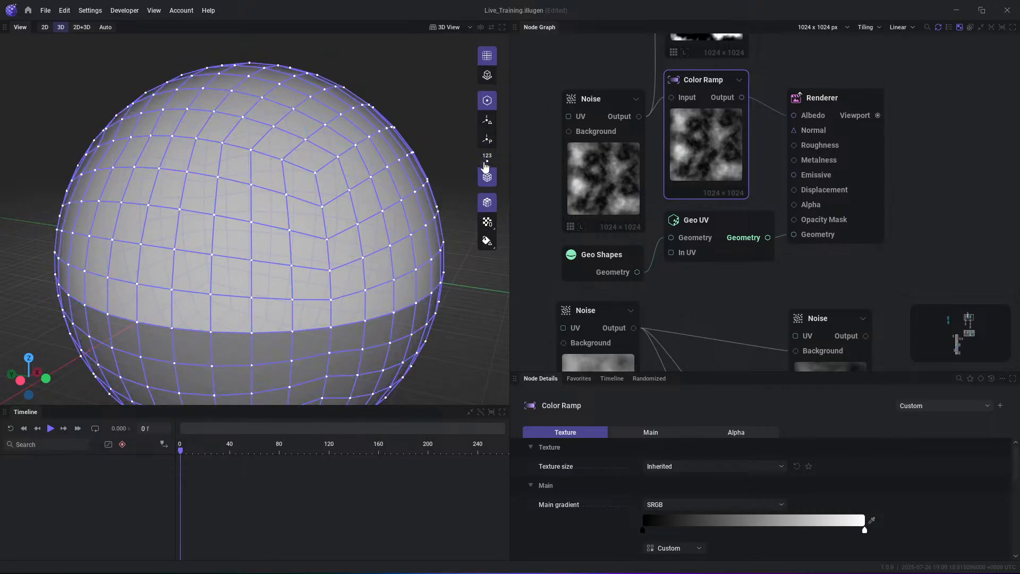
pyautogui.click(487, 177)
pyautogui.click(488, 102)
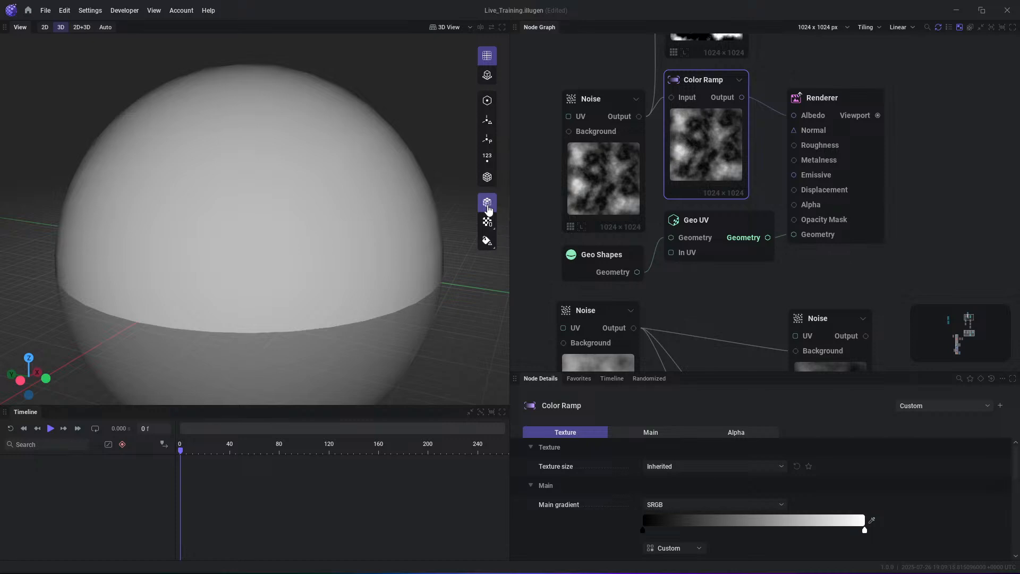
# - Show the checkerboard UV grid on the sphere and try its other UV channels
pyautogui.click(488, 223)
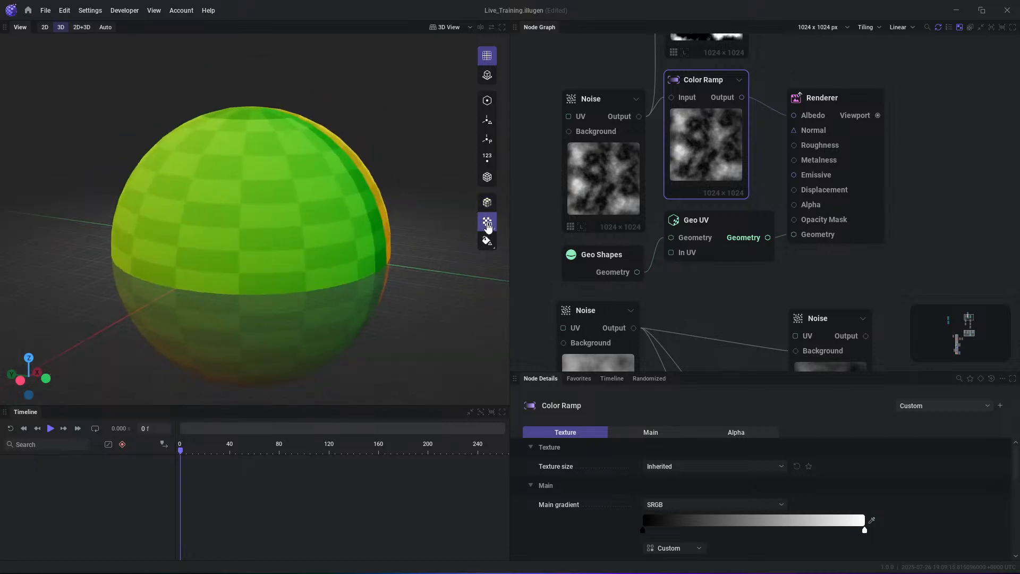
pyautogui.moveTo(358, 221); pyautogui.dragTo(268, 246)
pyautogui.rightClick(490, 223)
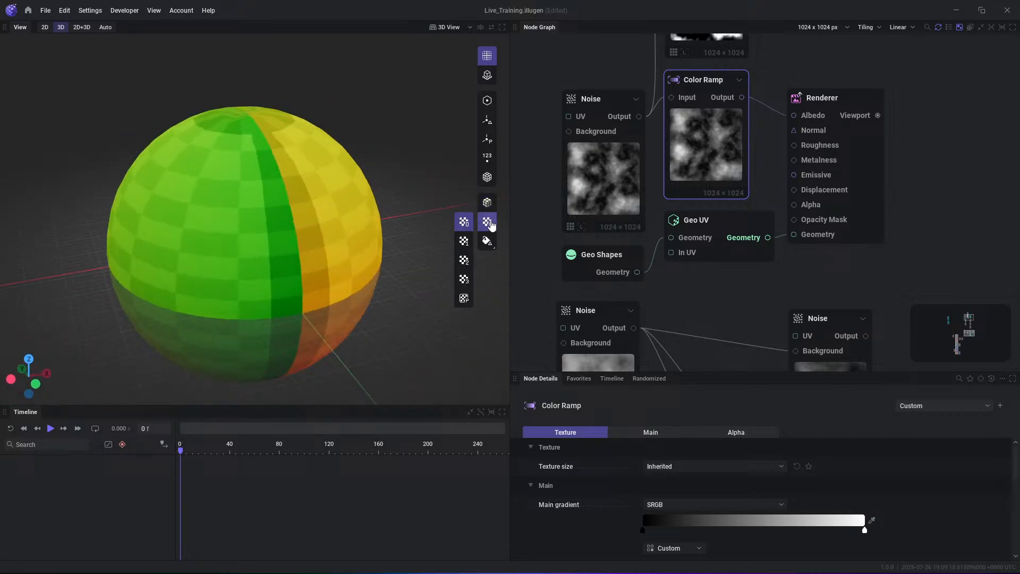
pyautogui.click(464, 242)
pyautogui.rightClick(488, 224)
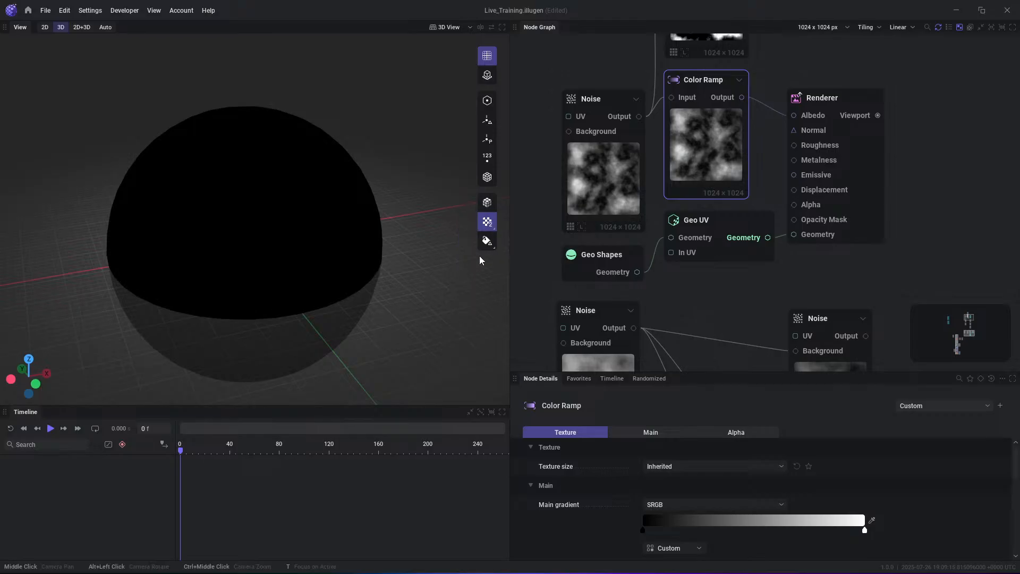
pyautogui.click(464, 279)
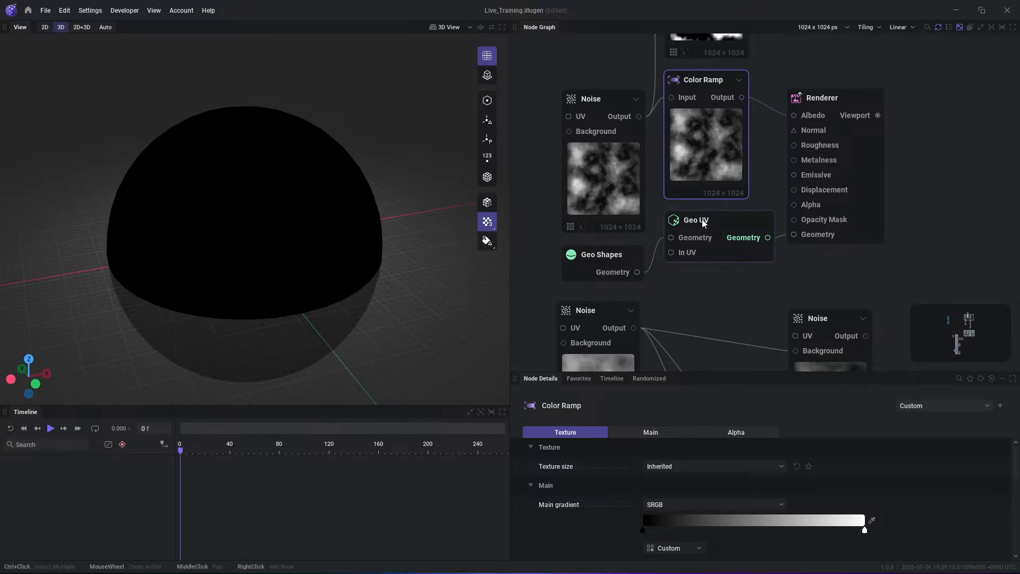
# - Add a Geo Promote Attribute node fed by the Geo UV node's Geometry output, place it below the Renderer, and view its promotion settings
pyautogui.moveTo(768, 238); pyautogui.dragTo(870, 281)
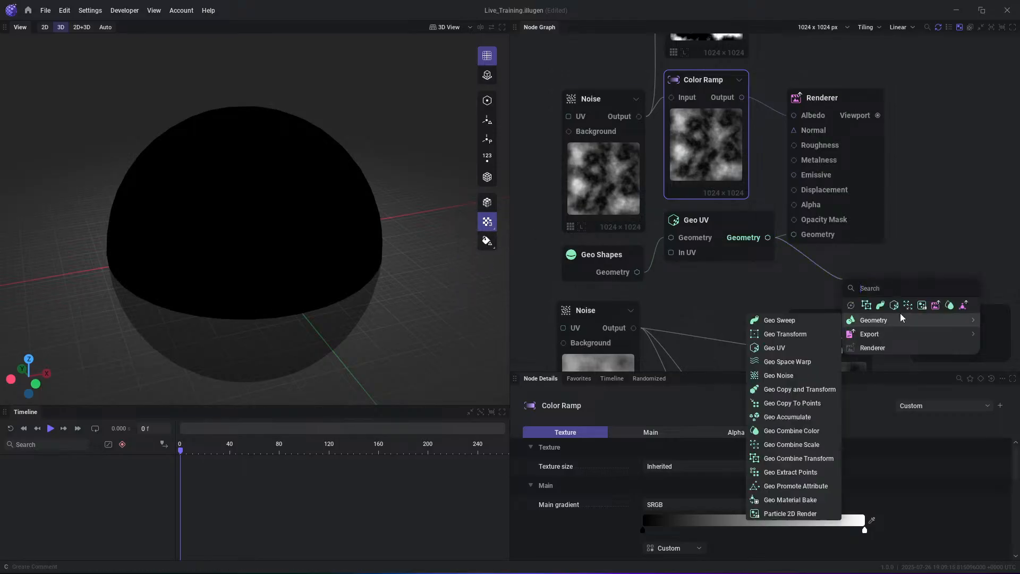
pyautogui.moveTo(906, 315)
pyautogui.write('poo')
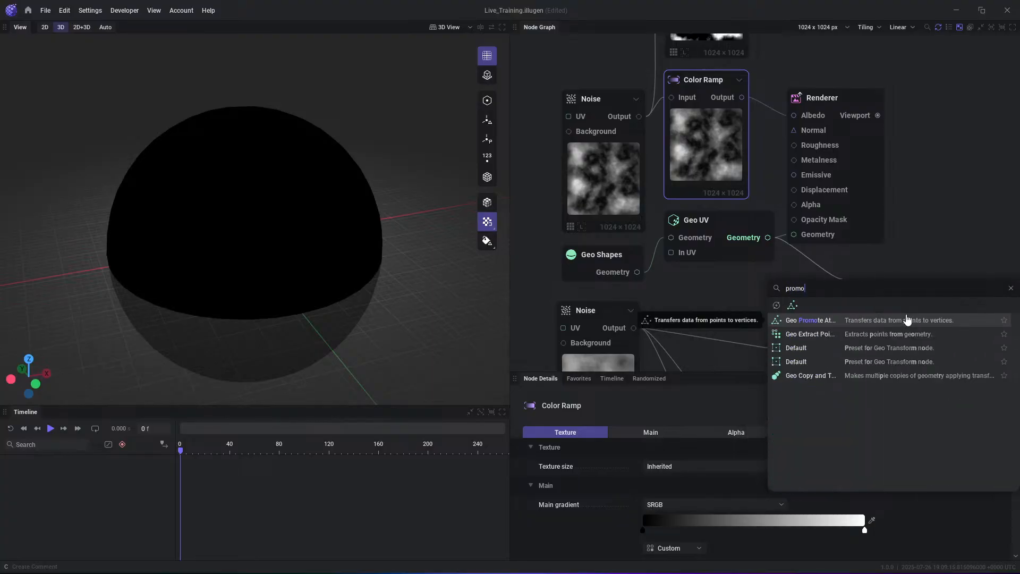
pyautogui.click(906, 319)
pyautogui.moveTo(829, 267); pyautogui.dragTo(844, 259)
pyautogui.scroll(-3, 717, 530)
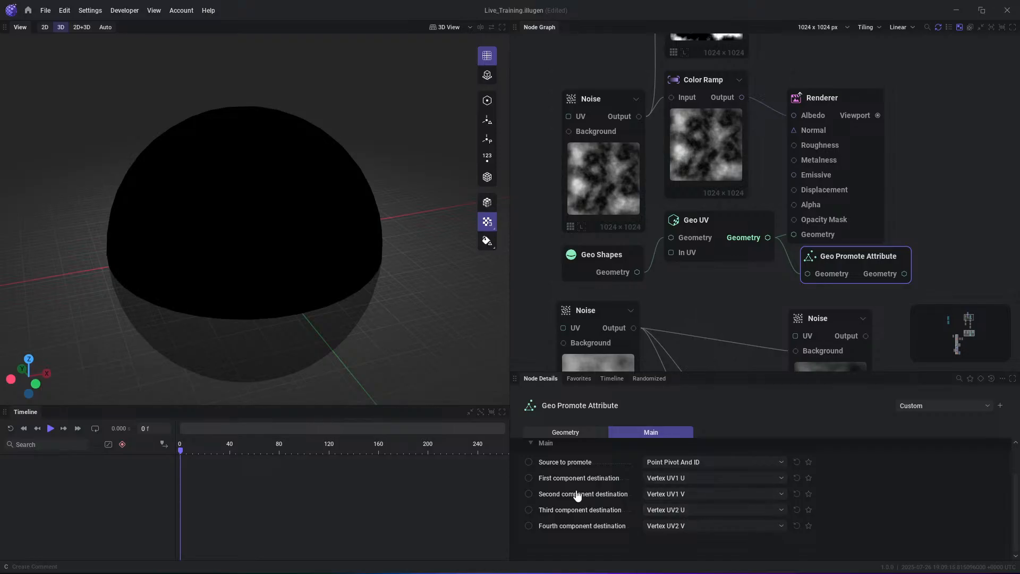
# - Select the Geo UV node and set the checkerboard UV grid back to the UV0 channel
pyautogui.moveTo(747, 216); pyautogui.dragTo(749, 229, button='middle')
pyautogui.click(749, 228)
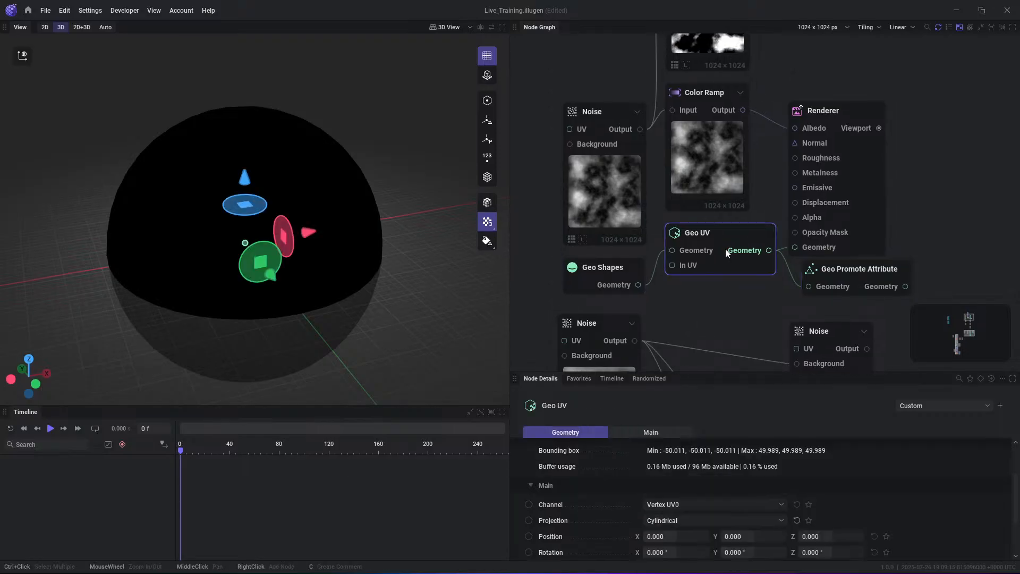
pyautogui.click(488, 221)
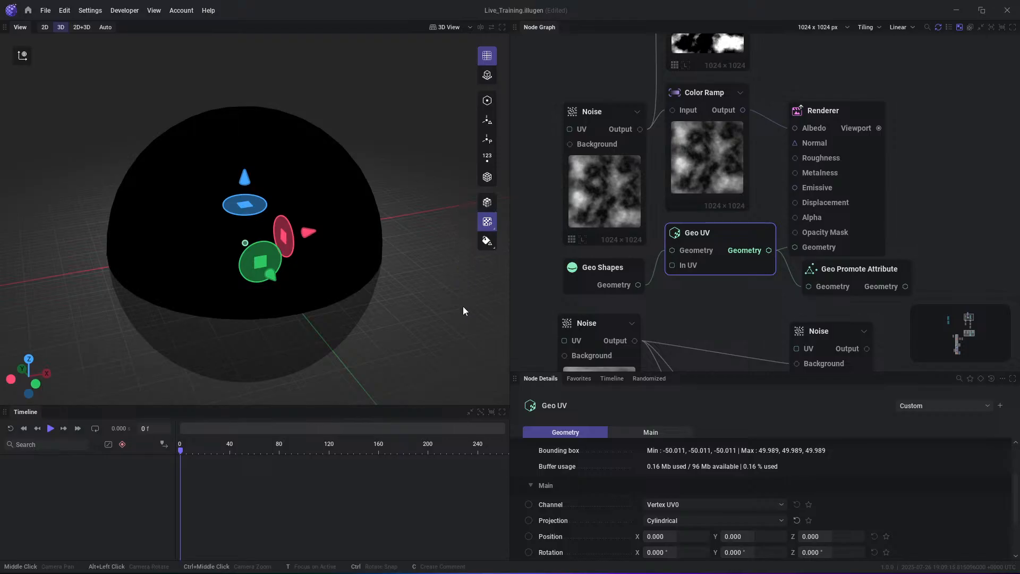
pyautogui.click(464, 221)
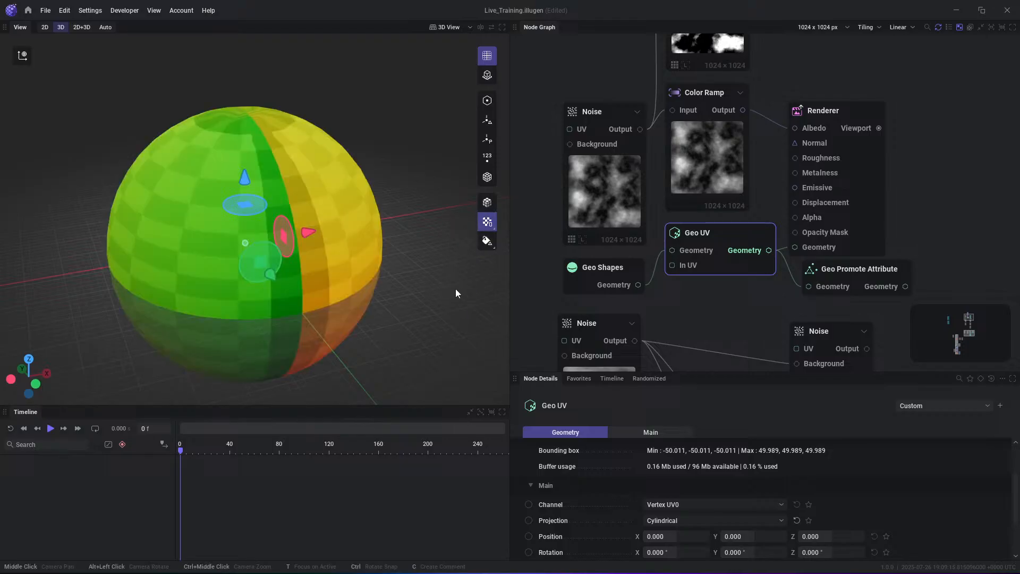
# - View the sphere's vertex colours in single channels and full RGB, and return to plain grey shading
pyautogui.click(487, 241)
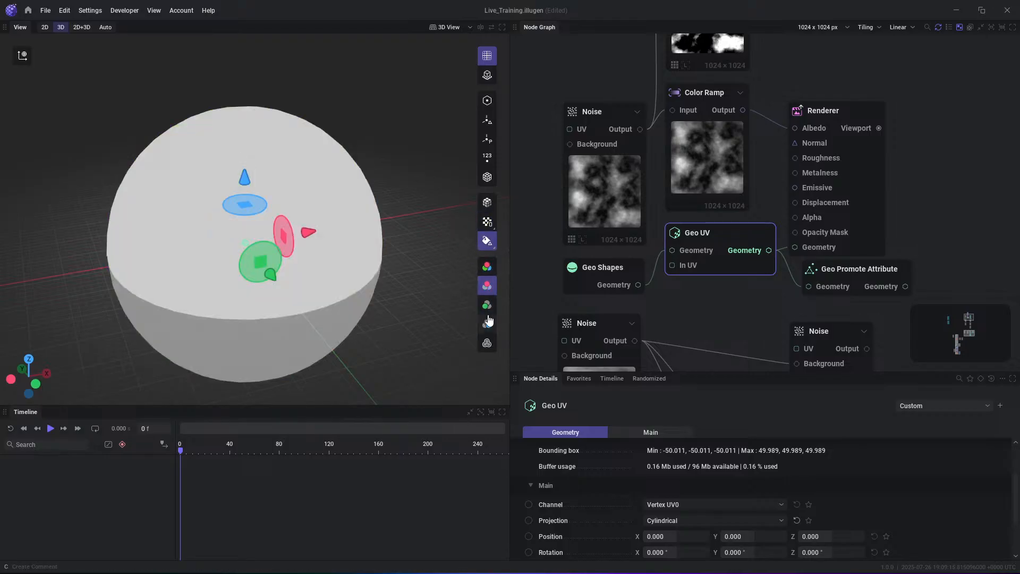
pyautogui.click(487, 323)
pyautogui.click(487, 267)
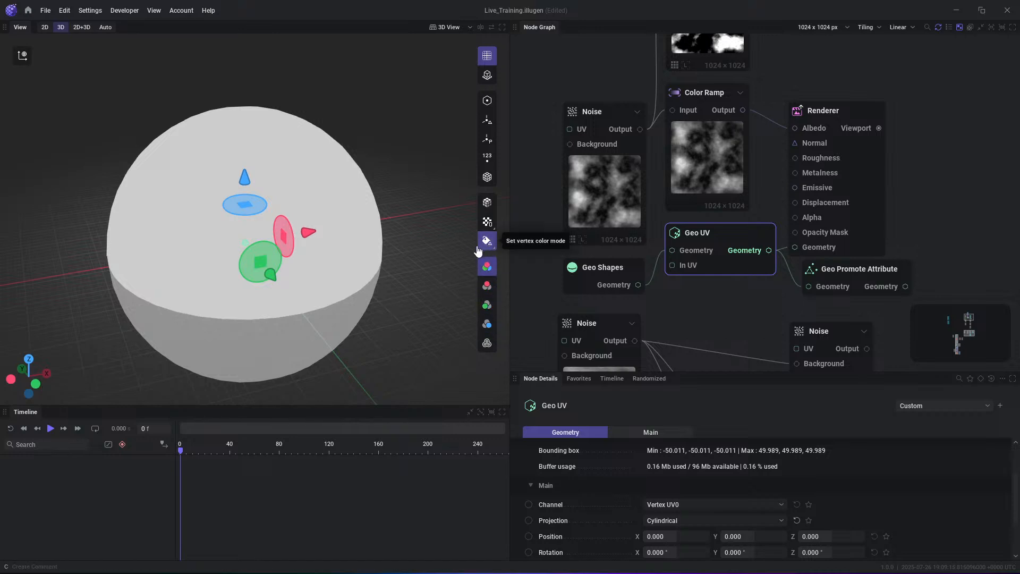
pyautogui.click(486, 202)
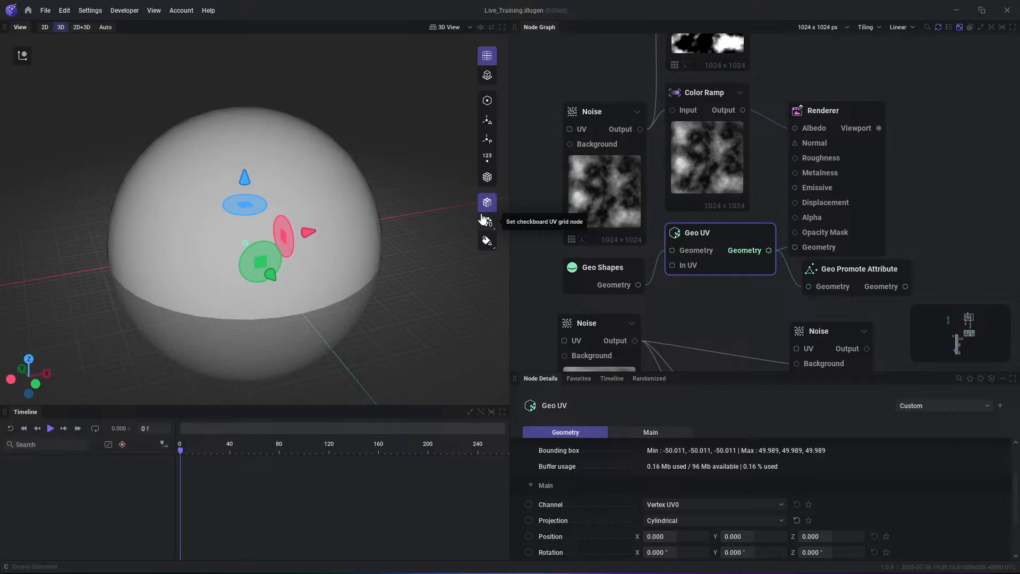
# - Select the Renderer node and move it slightly up, away from the Geo Promote Attribute node
pyautogui.click(931, 168)
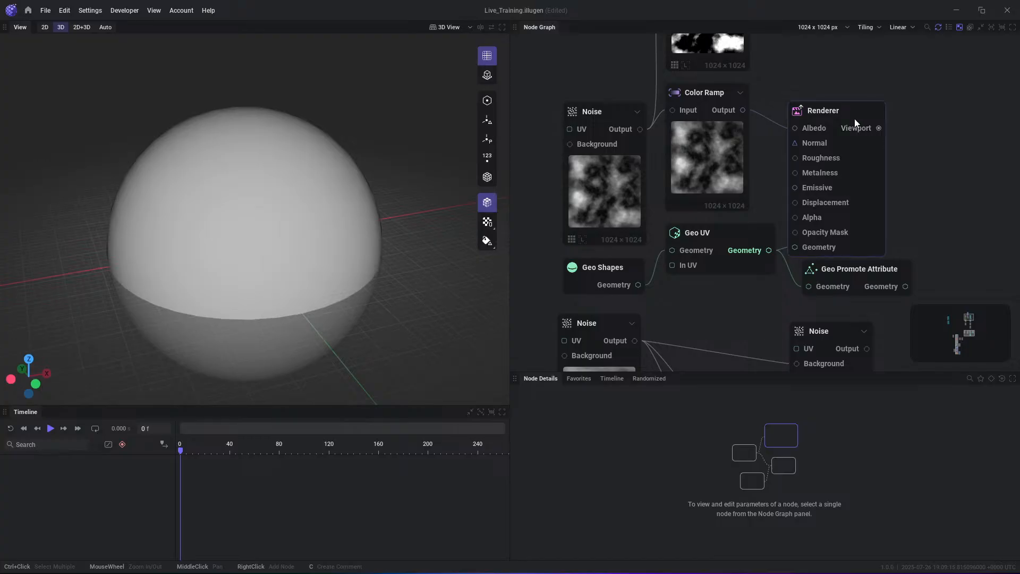
pyautogui.moveTo(846, 103); pyautogui.dragTo(850, 95)
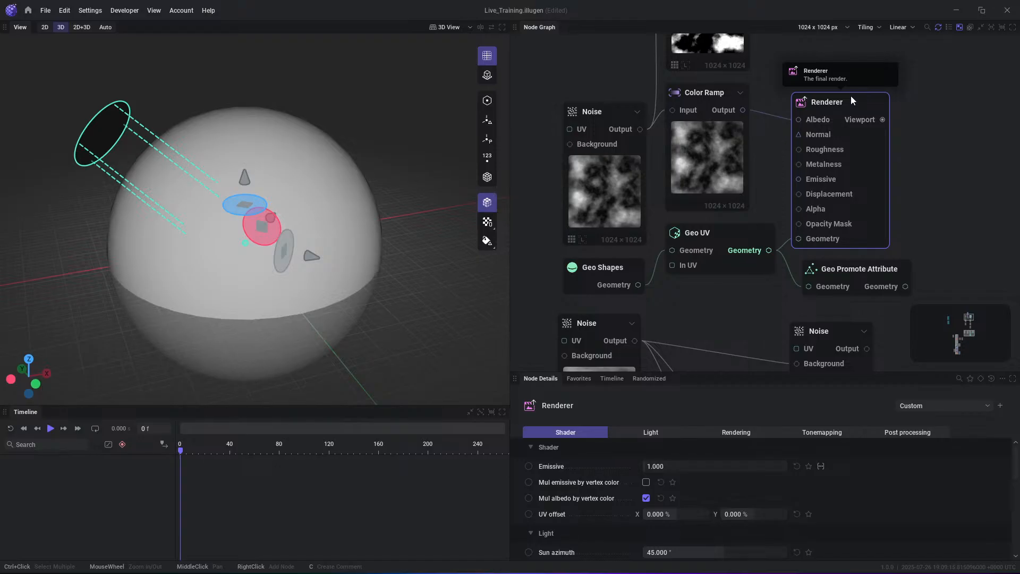
# - Nudge the Renderer node slightly up and closer to the Color Ramp node
pyautogui.moveTo(850, 96); pyautogui.dragTo(843, 94)
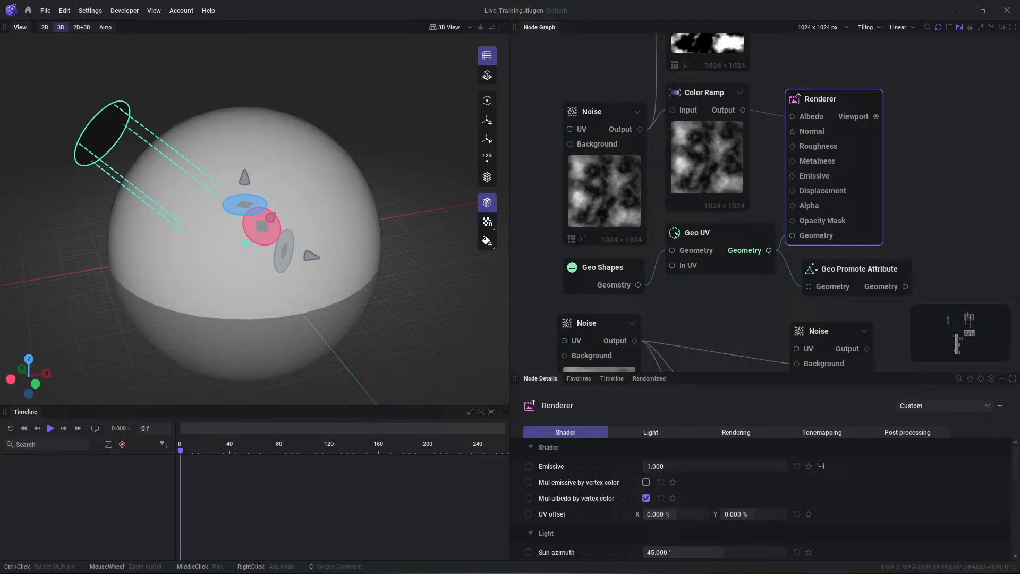
pyautogui.scroll(-2, 755, 212)
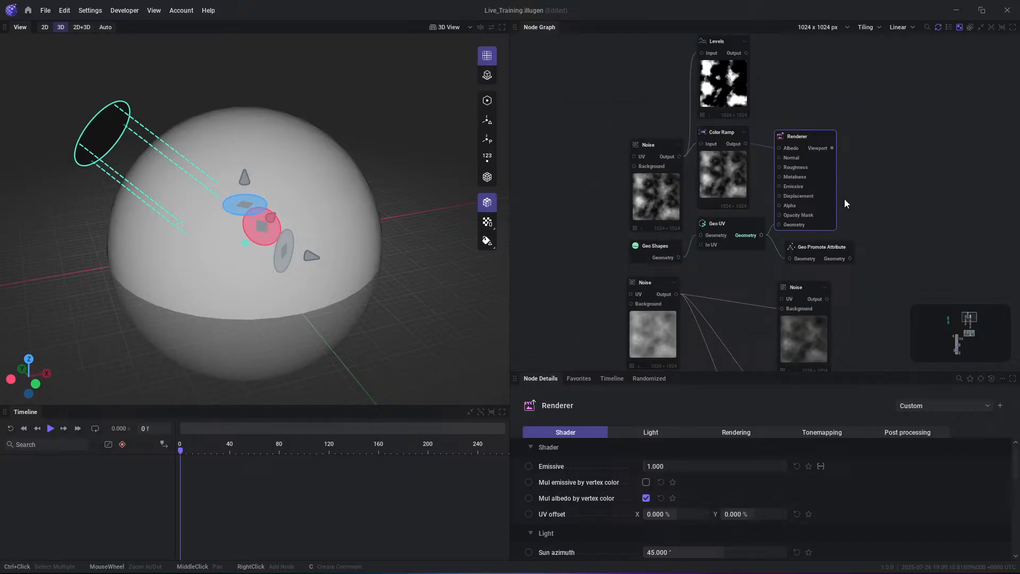
pyautogui.scroll(-3, 842, 207)
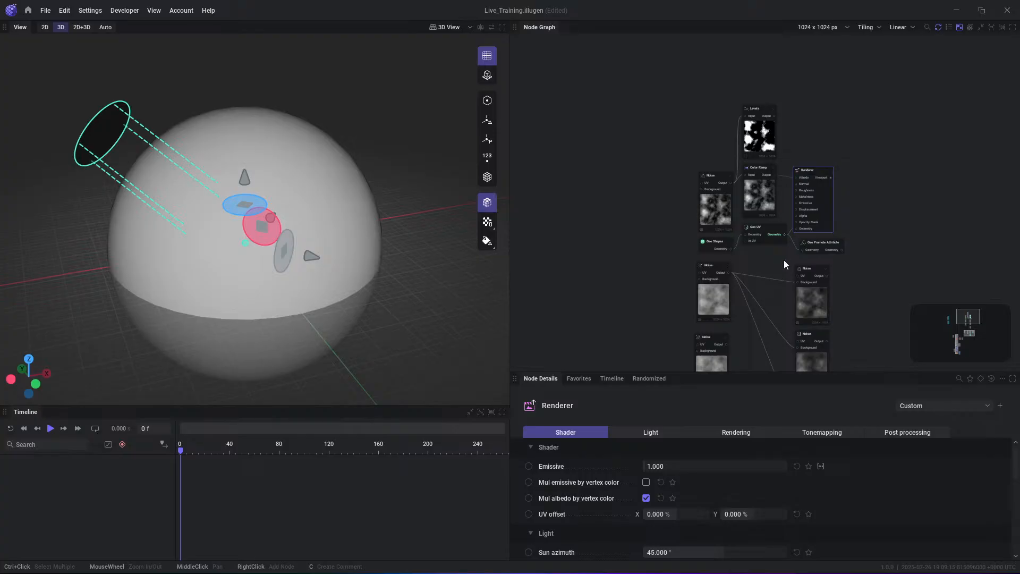
# - Insert a Reroute point on the link from the upper source Noise to the middle Noise's Background input
pyautogui.moveTo(830, 252); pyautogui.dragTo(804, 172, button='middle')
pyautogui.scroll(3, 714, 241)
pyautogui.moveTo(725, 240); pyautogui.dragTo(722, 190, button='middle')
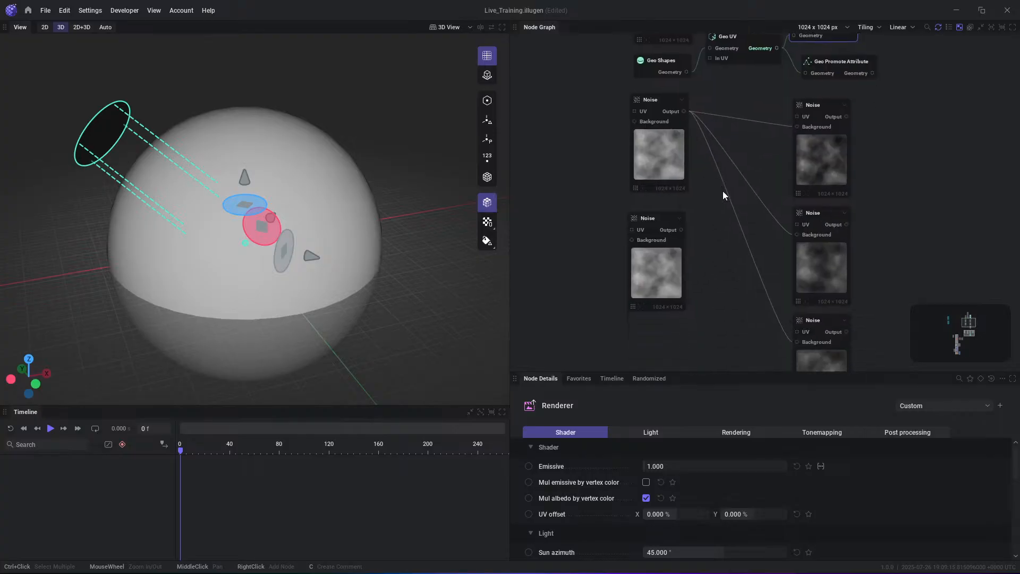
pyautogui.moveTo(705, 228); pyautogui.dragTo(699, 184, button='middle')
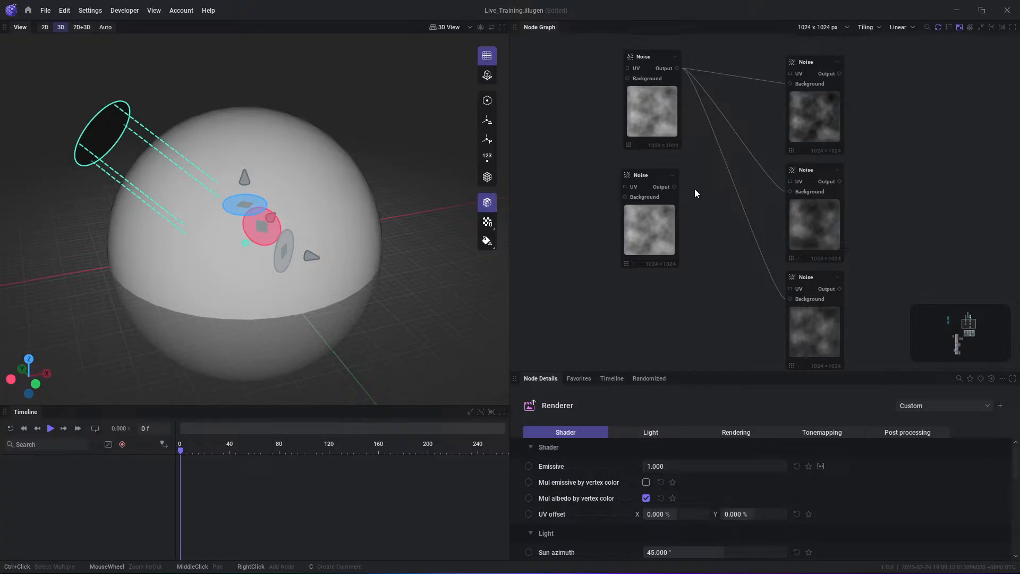
pyautogui.scroll(2, 706, 80)
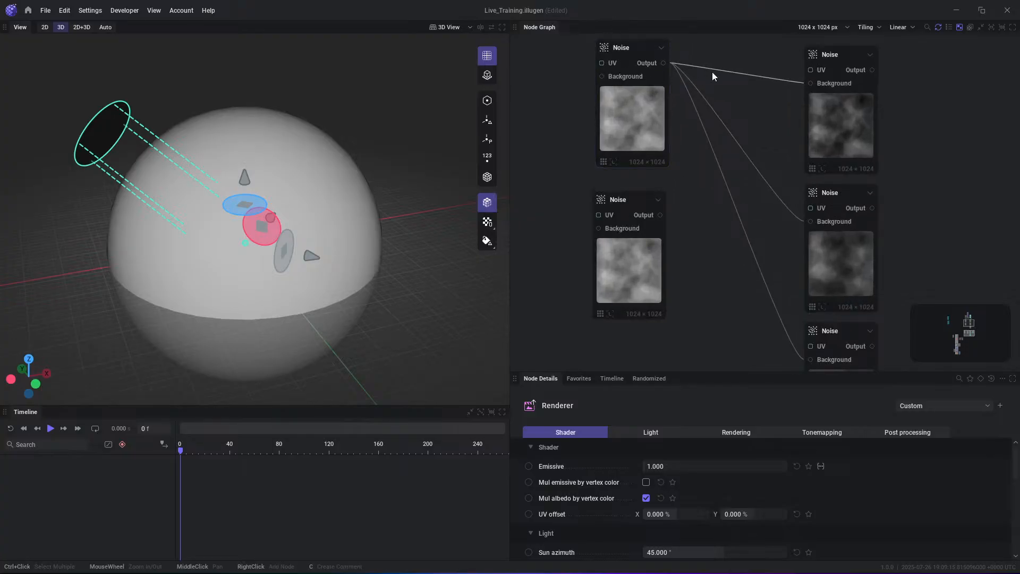
pyautogui.scroll(-1, 820, 171)
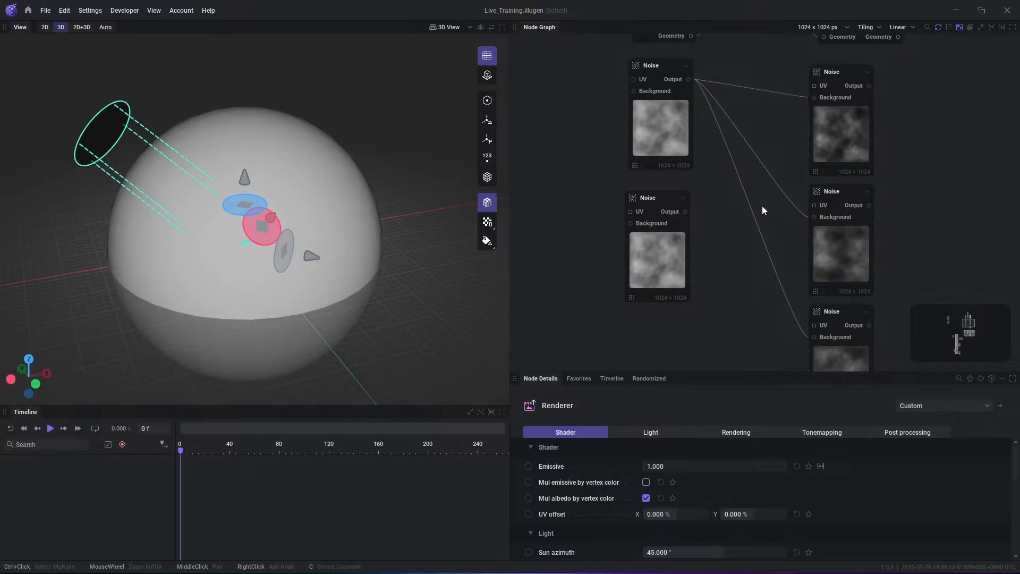
pyautogui.rightClick(765, 172)
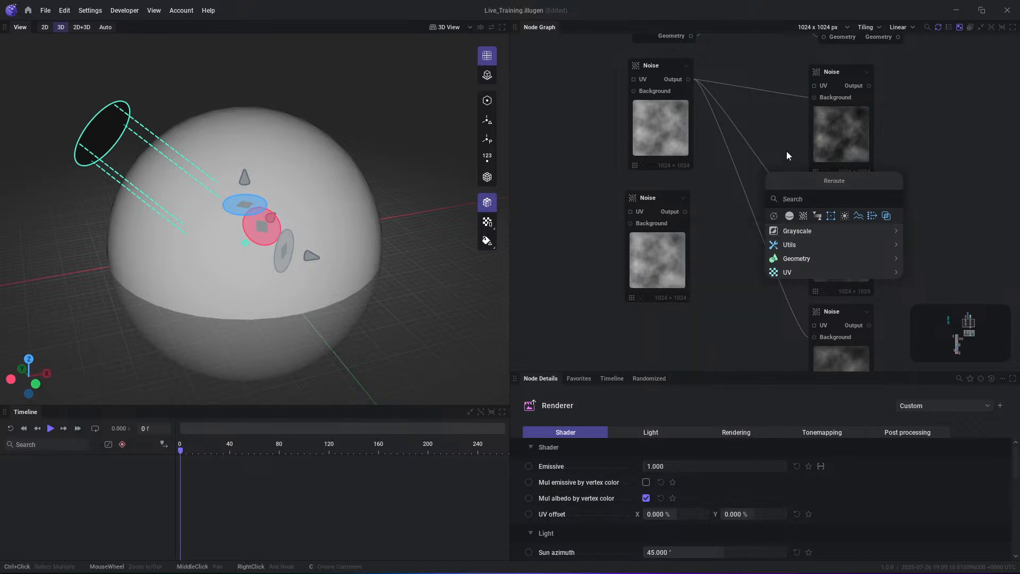
pyautogui.click(821, 180)
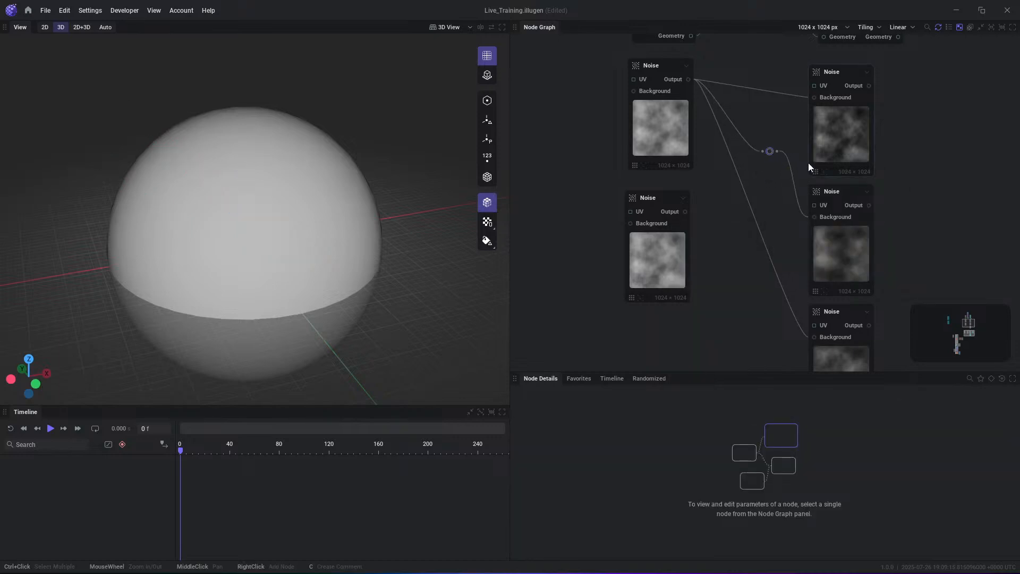
# - Delete the reroute point and reconnect the upper source Noise's Output directly to the middle Noise's Background
pyautogui.click(792, 142)
pyautogui.press('Delete')
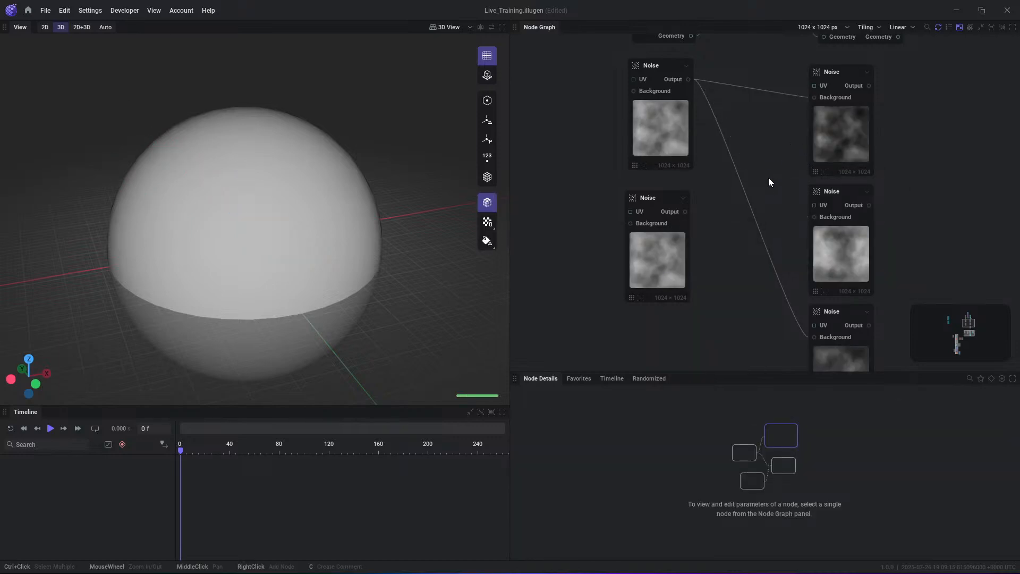
pyautogui.moveTo(689, 79); pyautogui.dragTo(823, 218)
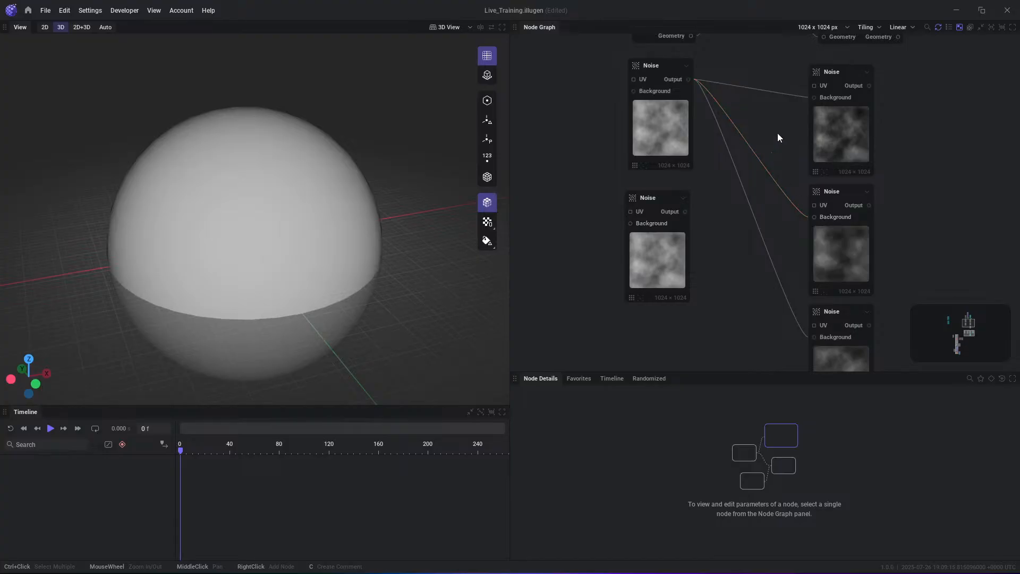
# - Pull a shared reroute point out of the upper source Noise's Output for its three links and place it near that node
pyautogui.moveTo(762, 136); pyautogui.dragTo(761, 162, button='middle')
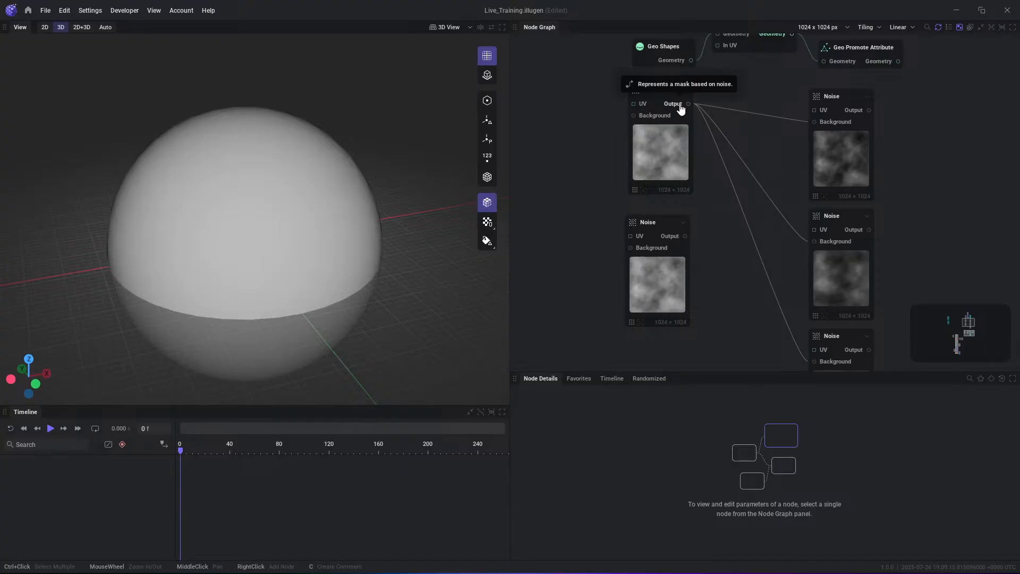
pyautogui.moveTo(681, 107); pyautogui.dragTo(747, 110)
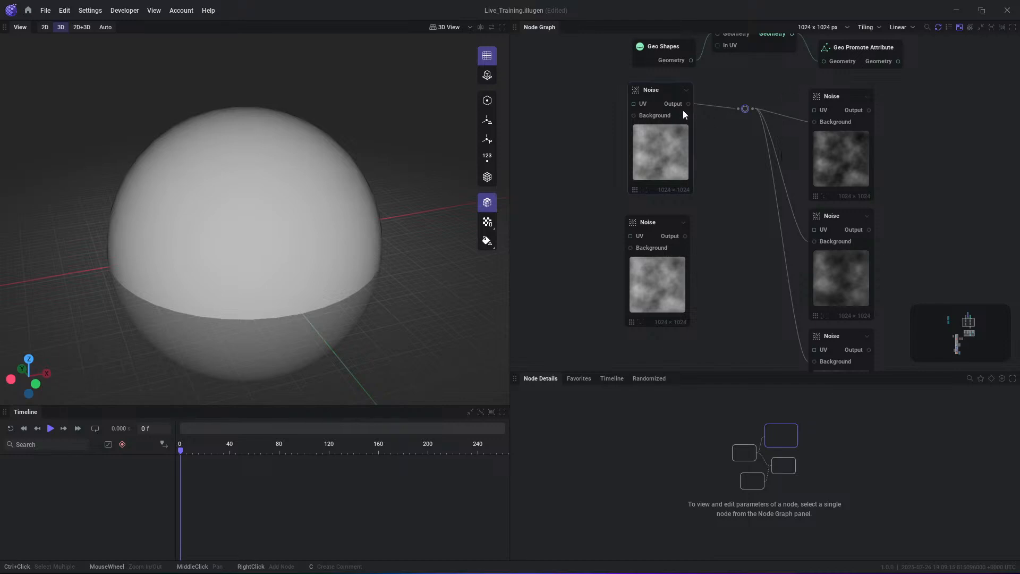
pyautogui.moveTo(749, 106)
pyautogui.mouseDown()
pyautogui.moveTo(750, 94)
pyautogui.moveTo(732, 101)
pyautogui.mouseUp()
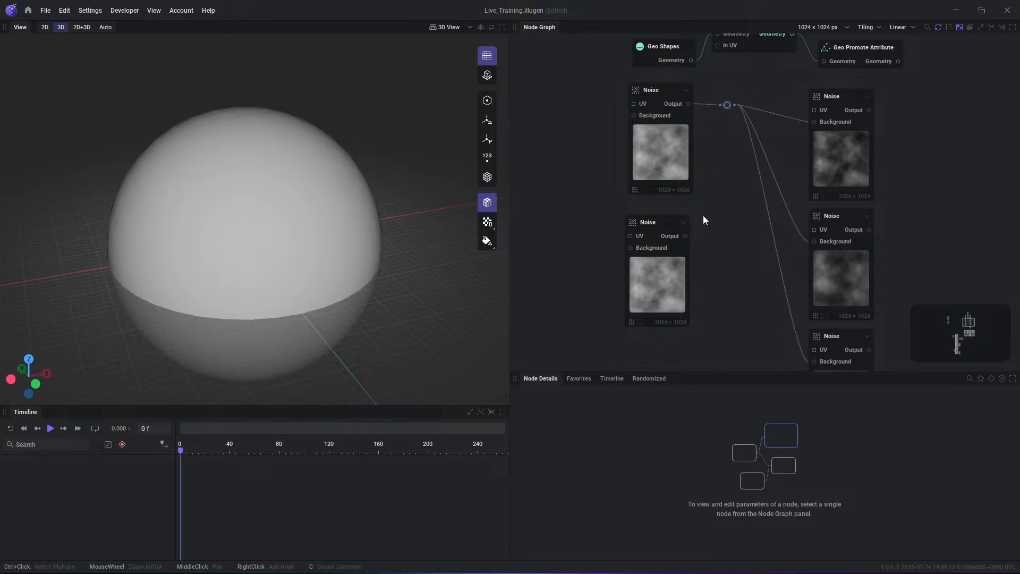
# - Transfer the three Background links from the upper source Noise to the lower source Noise's Output through the shared reroute point
pyautogui.moveTo(685, 237); pyautogui.dragTo(797, 351)
pyautogui.press('Escape')
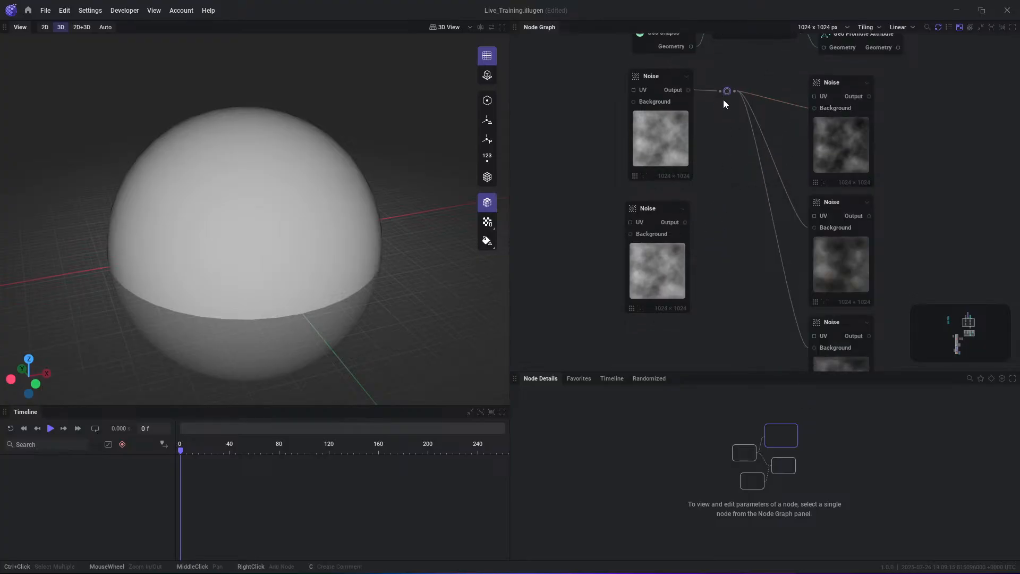
pyautogui.moveTo(727, 91); pyautogui.dragTo(691, 94)
pyautogui.doubleClick(725, 92)
pyautogui.moveTo(726, 93); pyautogui.dragTo(680, 222)
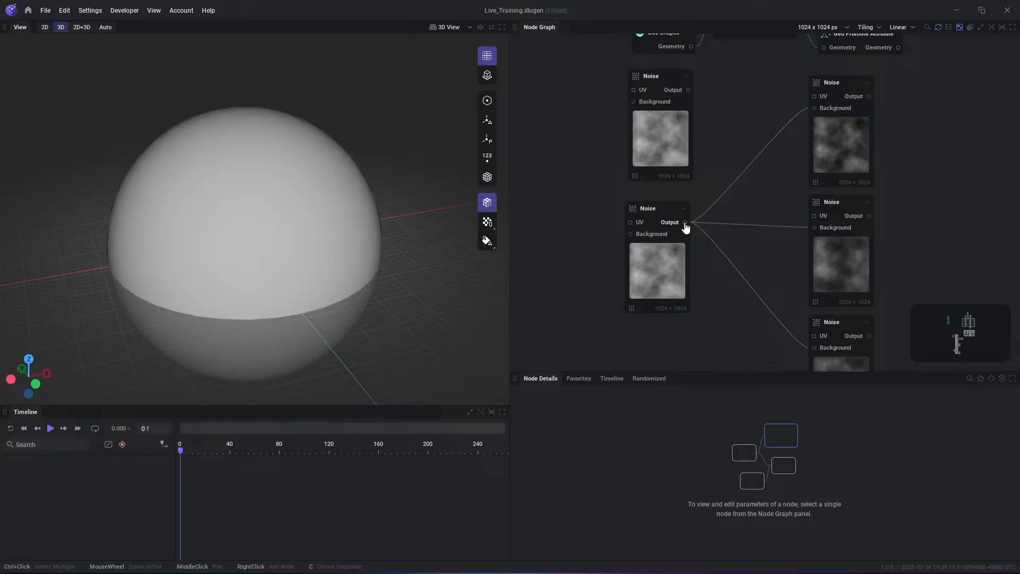
# - Add a Noise node fed through a shared reroute point from the lower source Noise, and place it beside the top Noise
pyautogui.moveTo(685, 222); pyautogui.dragTo(929, 159)
pyautogui.write('noise')
pyautogui.press('Return')
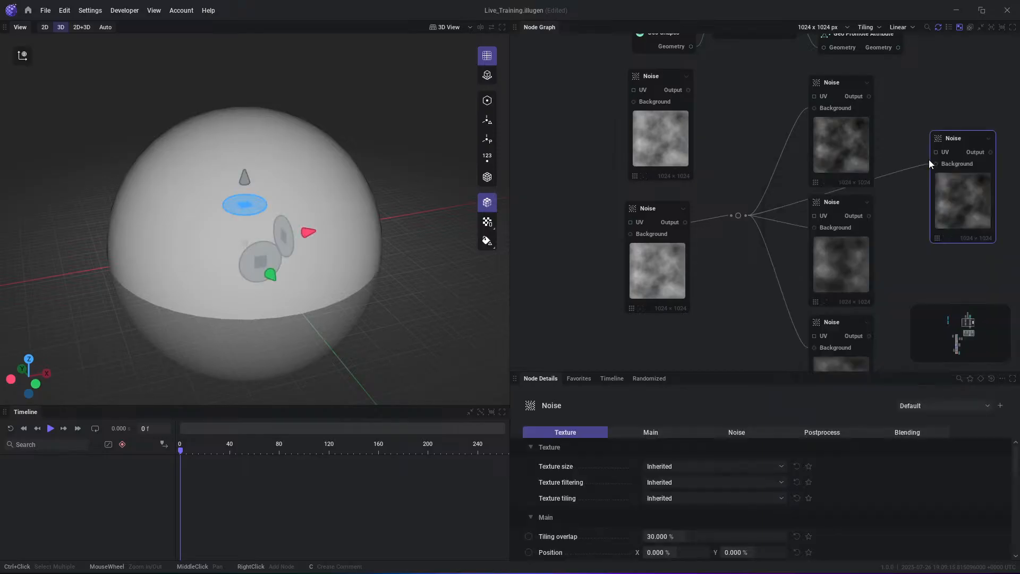
pyautogui.moveTo(989, 188); pyautogui.dragTo(913, 118)
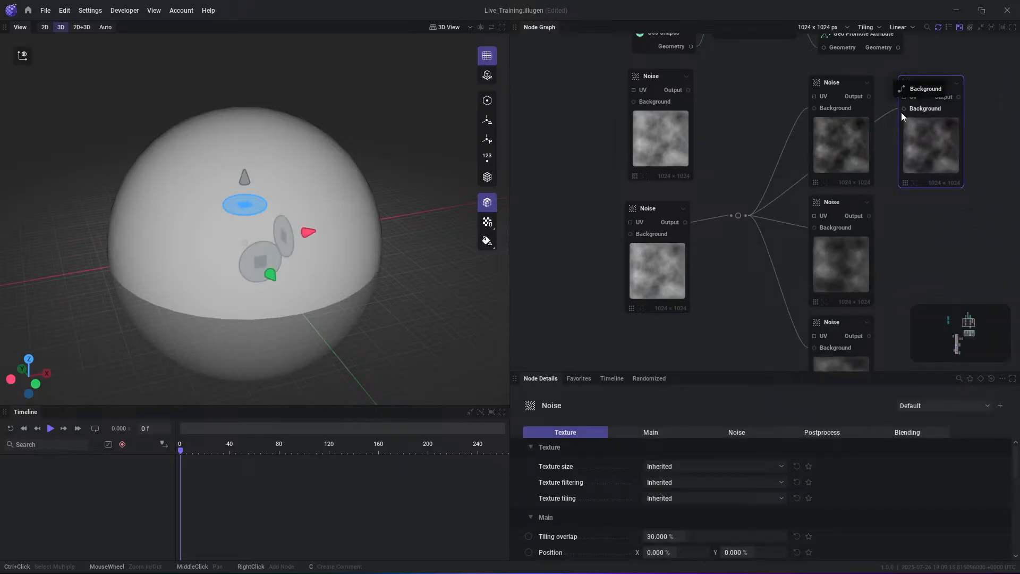
pyautogui.moveTo(955, 176); pyautogui.dragTo(918, 150, button='middle')
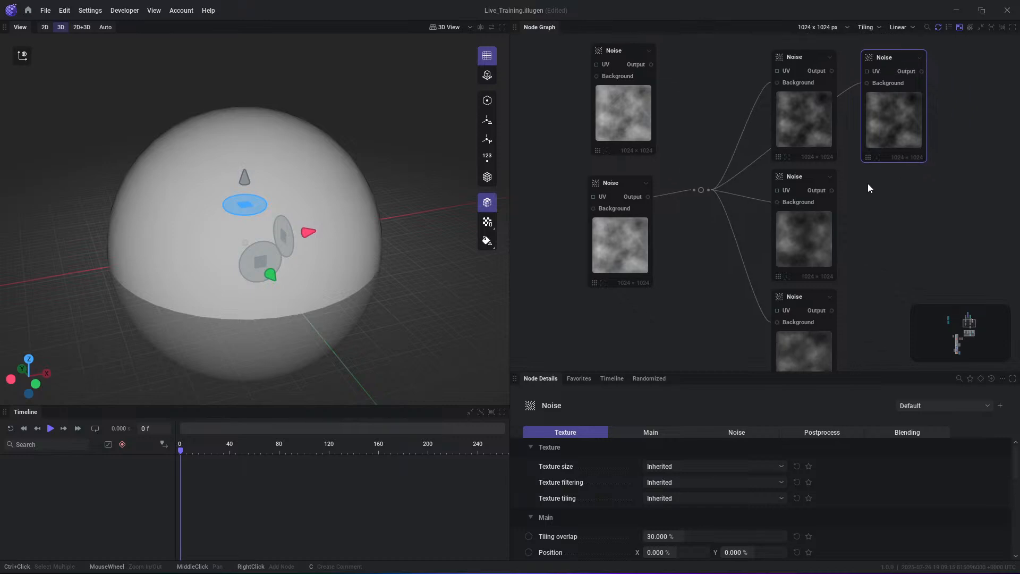
# - Add a Blend node fed by the reroute point and connect the middle Noise's Output to its Foreground input
pyautogui.moveTo(709, 190); pyautogui.dragTo(945, 169)
pyautogui.write('blend')
pyautogui.press('Return')
pyautogui.moveTo(832, 190); pyautogui.dragTo(912, 192)
# - Preview the Blend node's Output in the 2D view and move the node closer to the middle Noise
pyautogui.click(959, 183)
pyautogui.moveTo(943, 233); pyautogui.dragTo(930, 237)
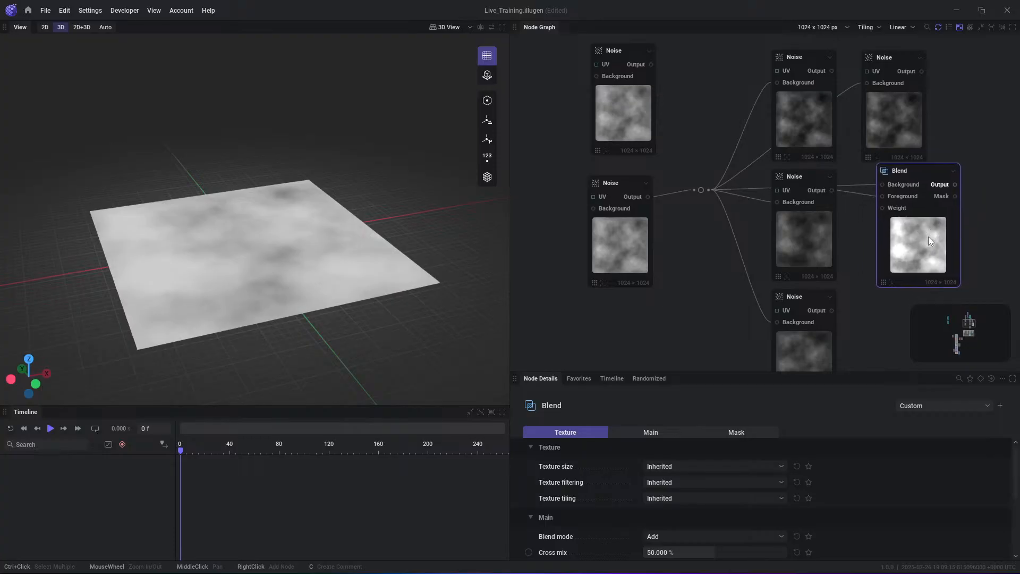
pyautogui.click(45, 28)
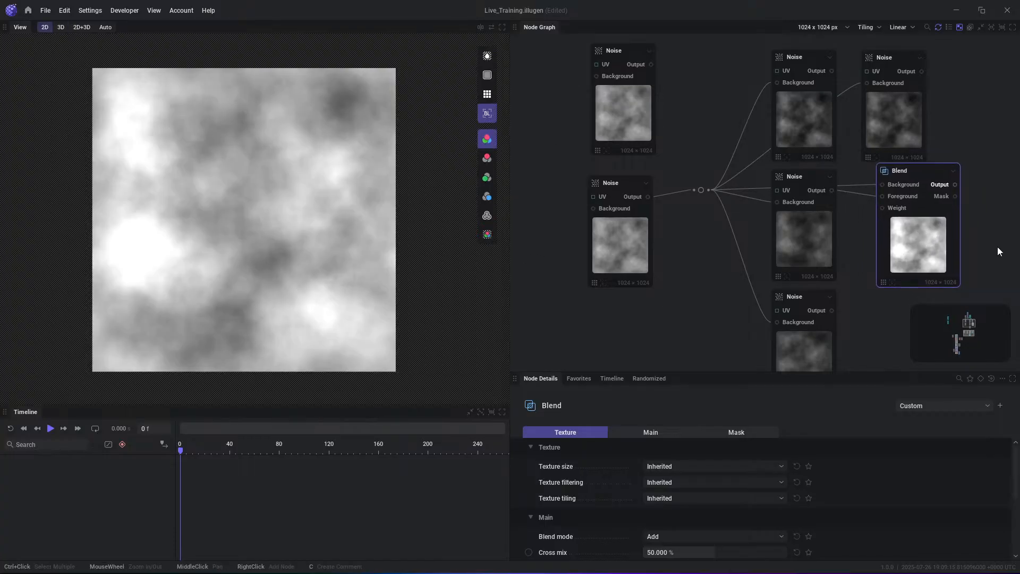
# - Add the Ring preset of the Shape node, fed by the newly added Noise node's Output
pyautogui.moveTo(903, 153); pyautogui.dragTo(827, 215, button='middle')
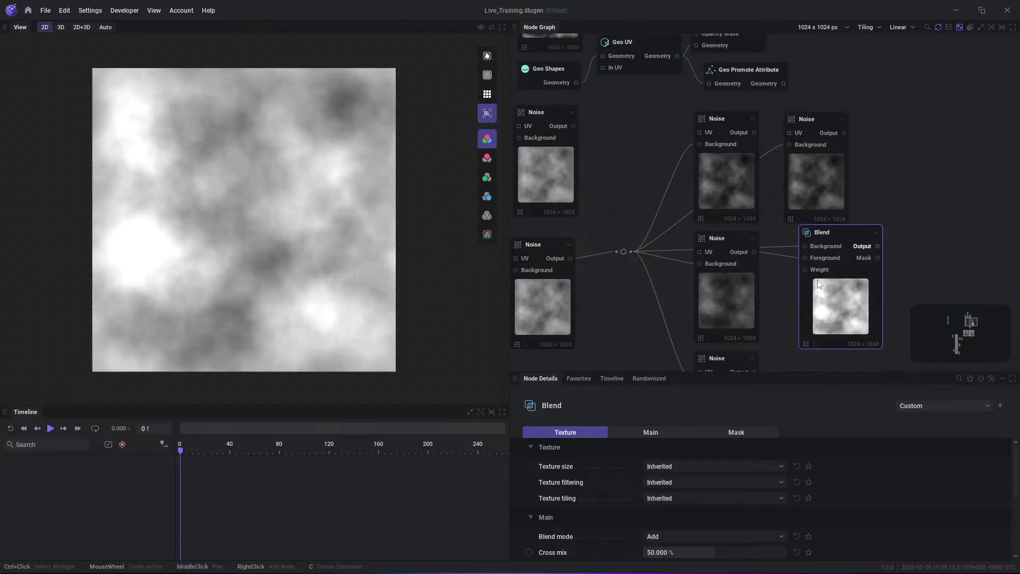
pyautogui.scroll(-1, 827, 215)
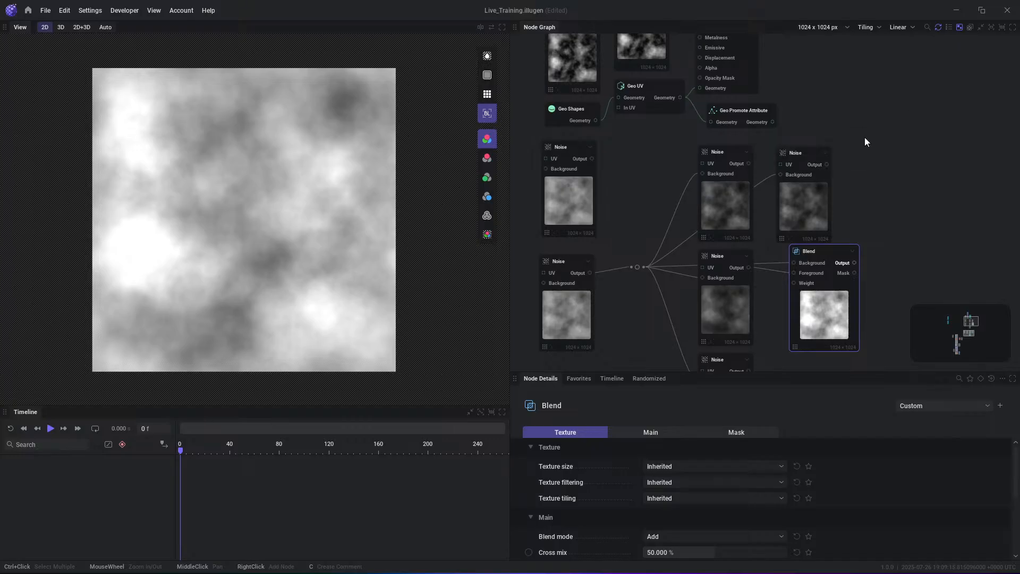
pyautogui.rightClick(866, 139)
pyautogui.press('Escape')
pyautogui.moveTo(826, 164); pyautogui.dragTo(876, 154)
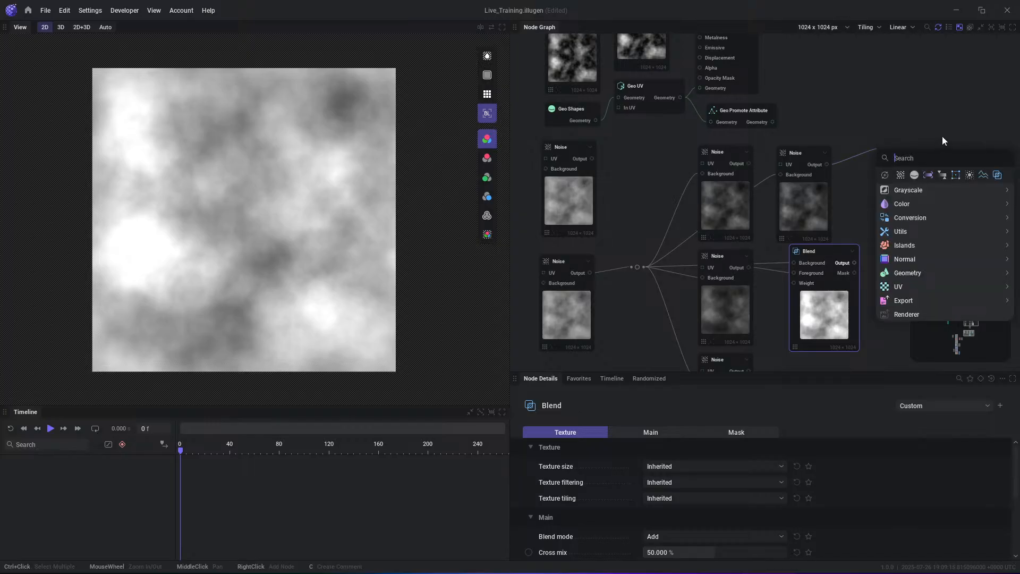
pyautogui.write('shape')
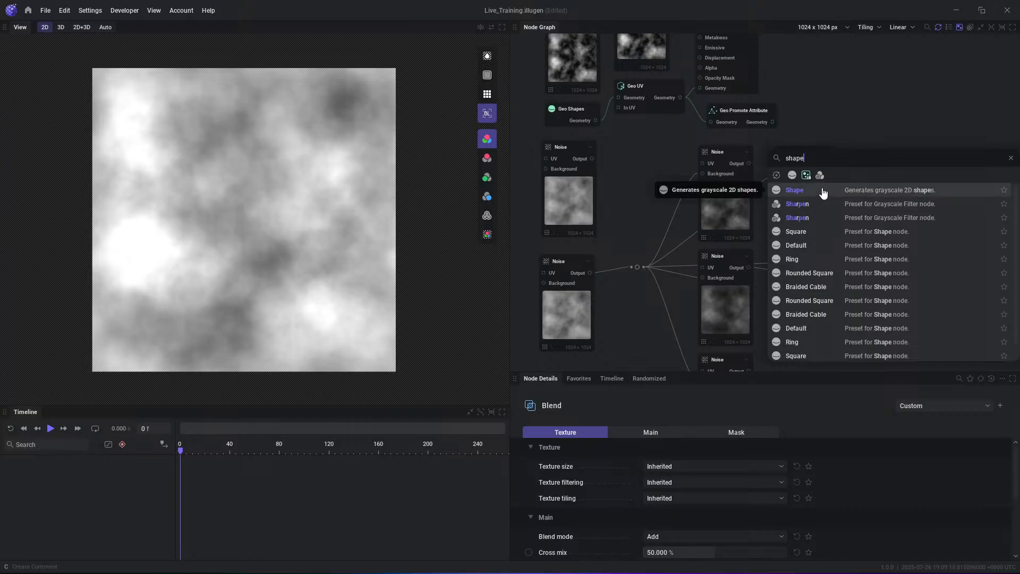
pyautogui.scroll(-1, 811, 255)
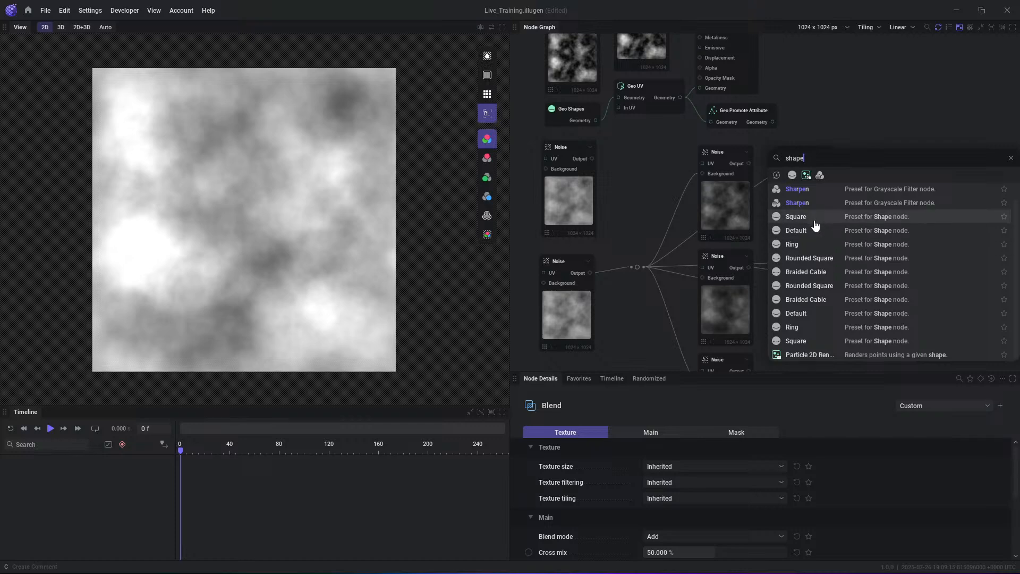
pyautogui.click(800, 247)
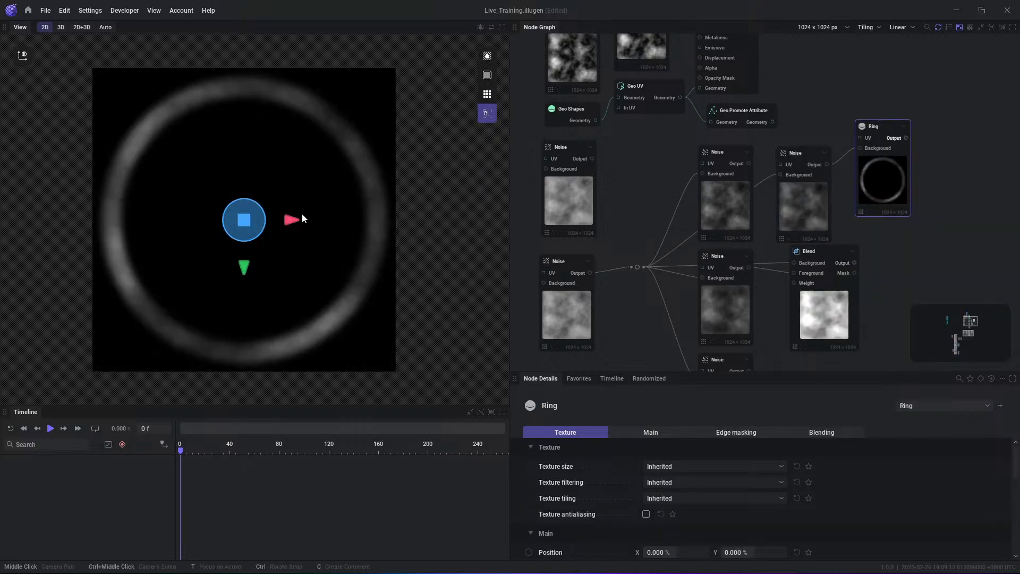
# - Remove the link into the Ring node's Background and reposition the node above the Blend node
pyautogui.click(843, 156)
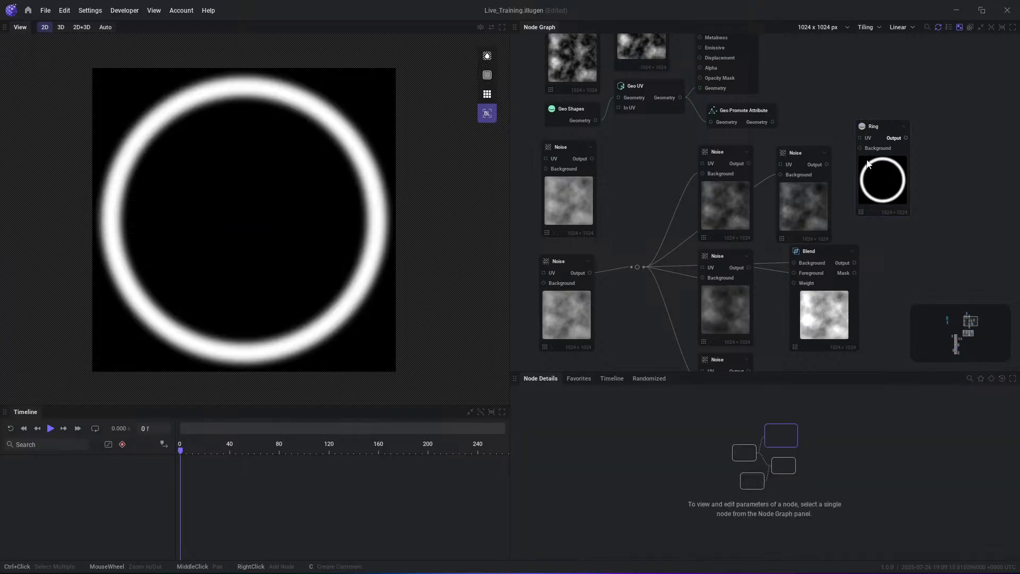
pyautogui.moveTo(876, 179); pyautogui.dragTo(885, 193)
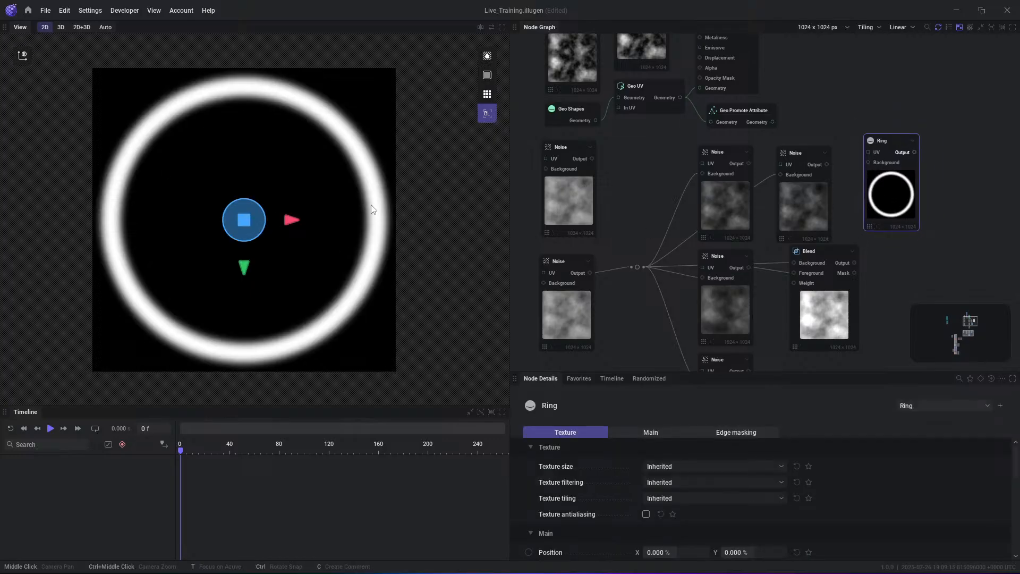
pyautogui.moveTo(894, 184); pyautogui.dragTo(881, 170)
# - Try the Default, Braided Cable, Ring and Rounded Square presets on the Ring node, and finish with the Square preset
pyautogui.click(922, 406)
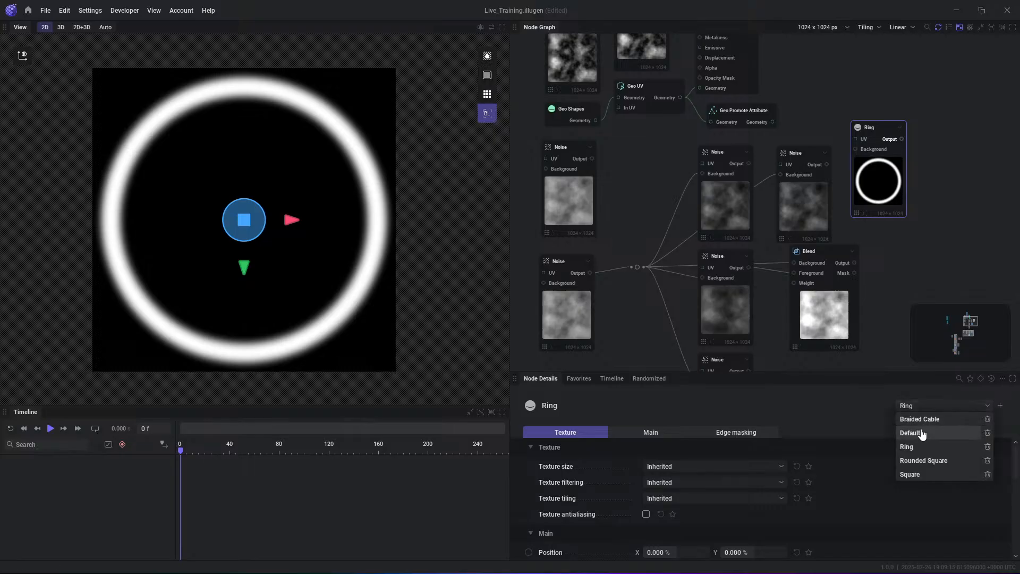
pyautogui.click(922, 435)
pyautogui.click(921, 406)
pyautogui.click(918, 419)
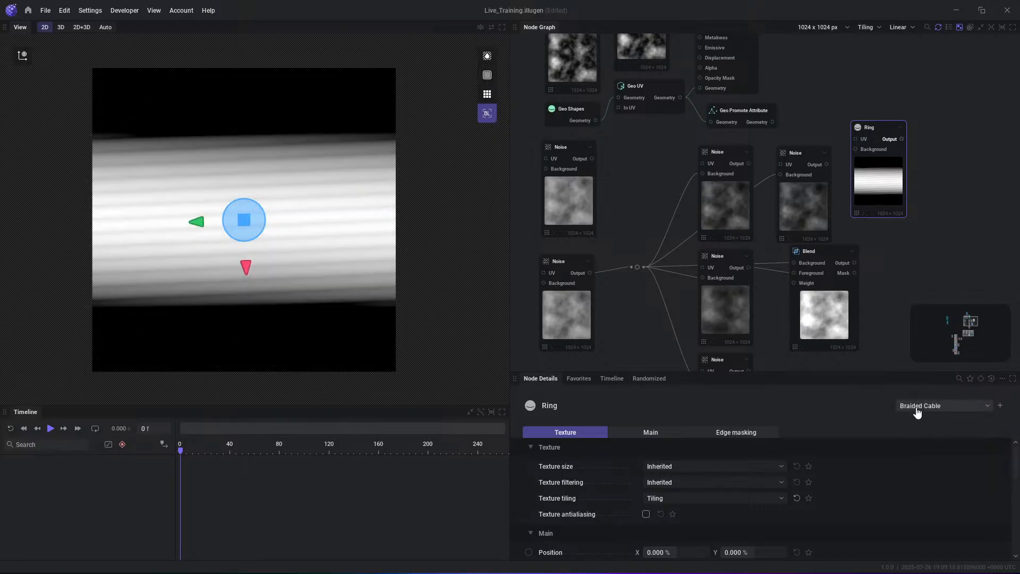
pyautogui.click(918, 412)
pyautogui.click(916, 447)
pyautogui.click(920, 412)
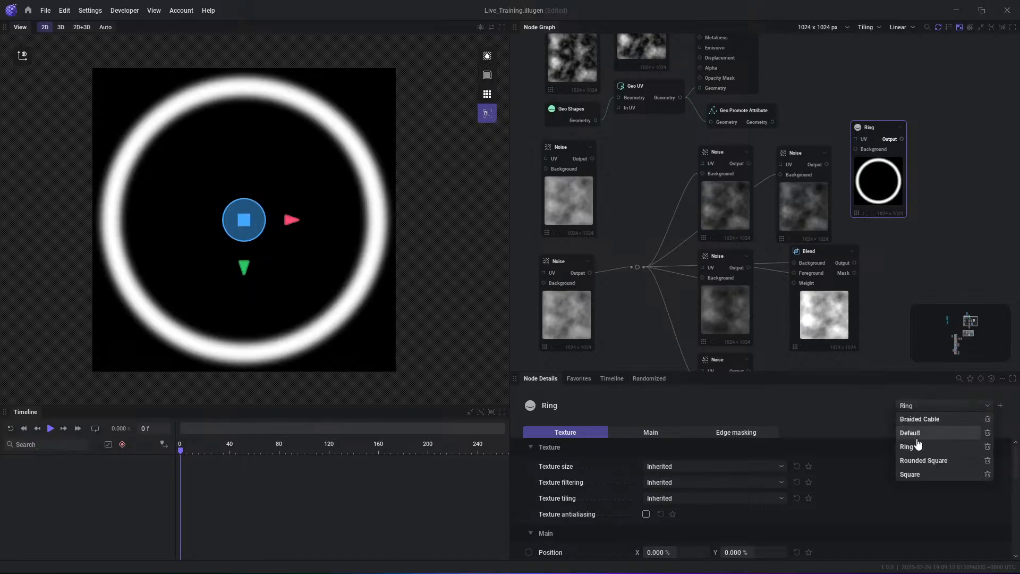
pyautogui.click(918, 459)
pyautogui.click(919, 412)
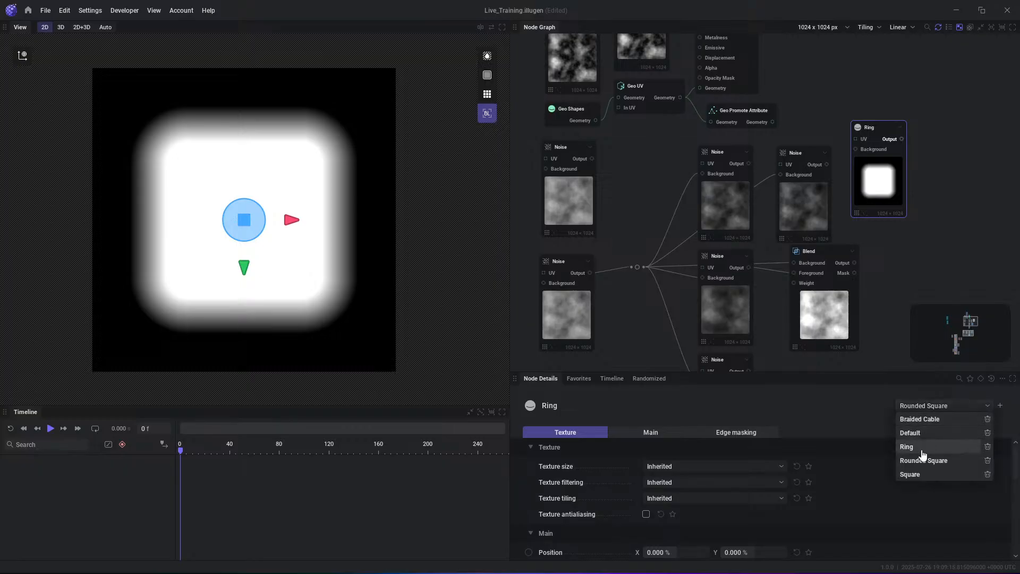
pyautogui.click(927, 475)
# - Select the top Noise fed by the reroute point and move it up towards the Geo Promote Attribute node
pyautogui.click(874, 230)
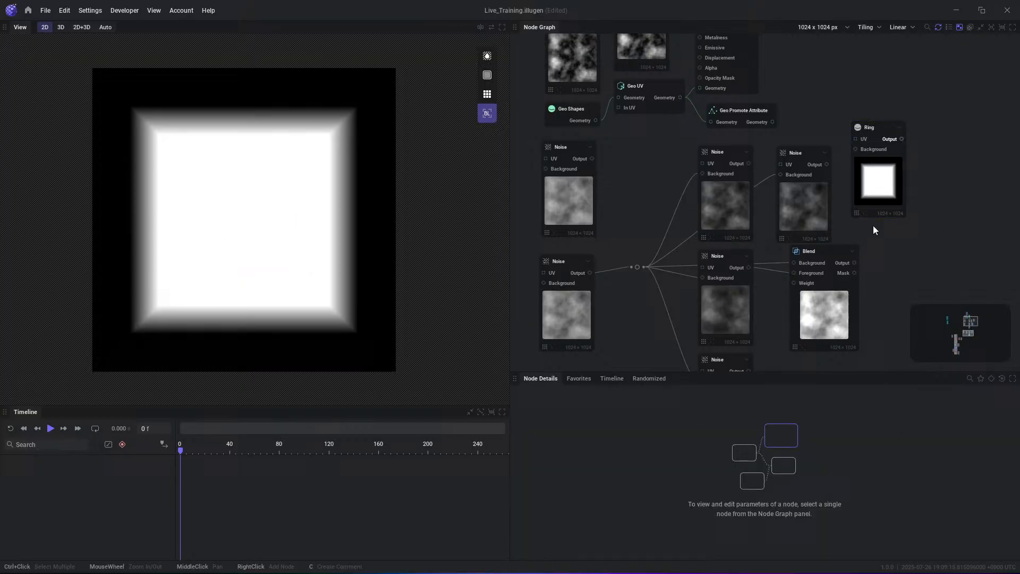
pyautogui.click(712, 200)
pyautogui.moveTo(725, 213); pyautogui.dragTo(691, 185)
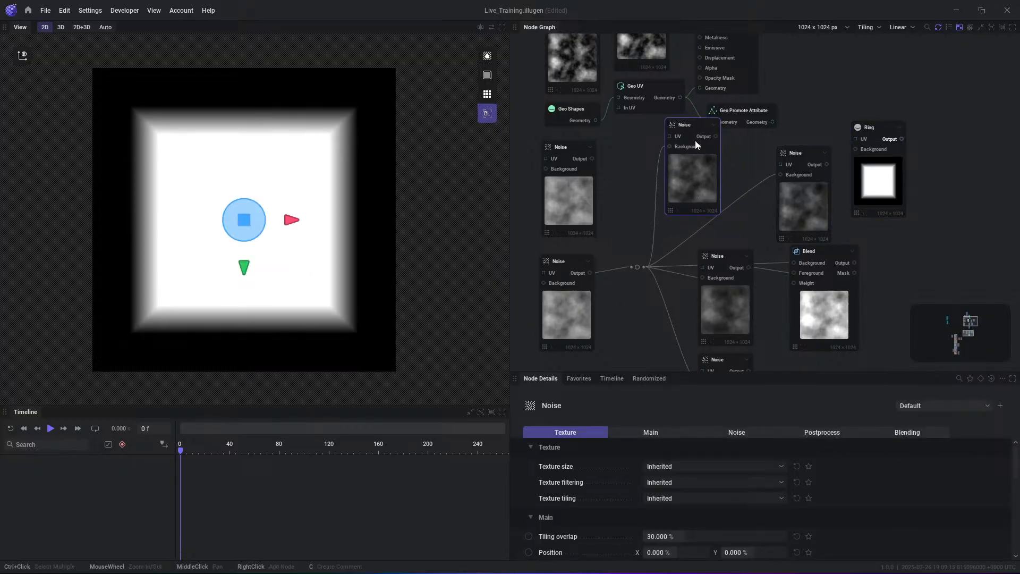
# - Preview the Noise node beside Geo Promote Attribute and save its settings as a preset named NicksCoolNoise
pyautogui.click(715, 136)
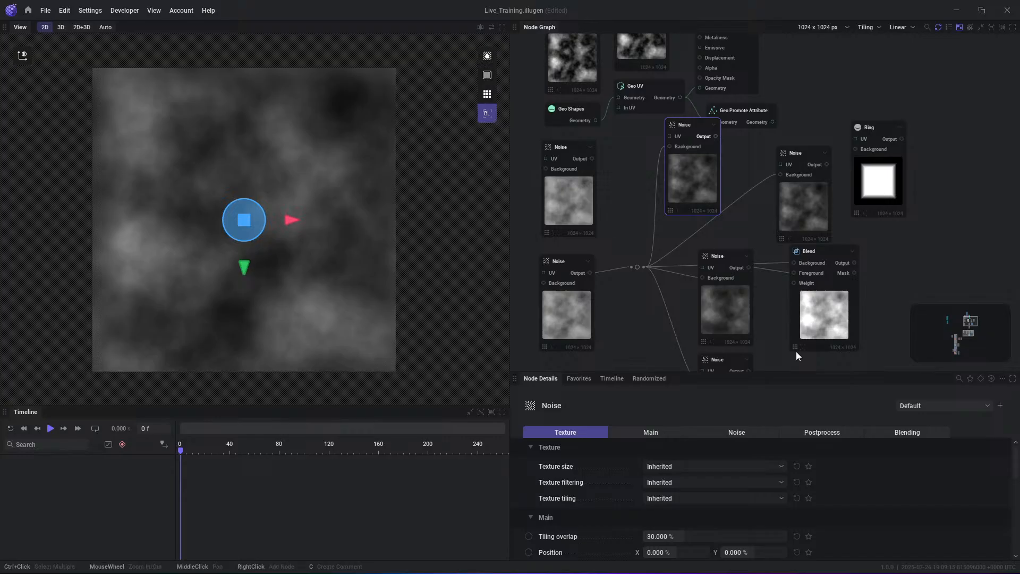
pyautogui.click(1000, 407)
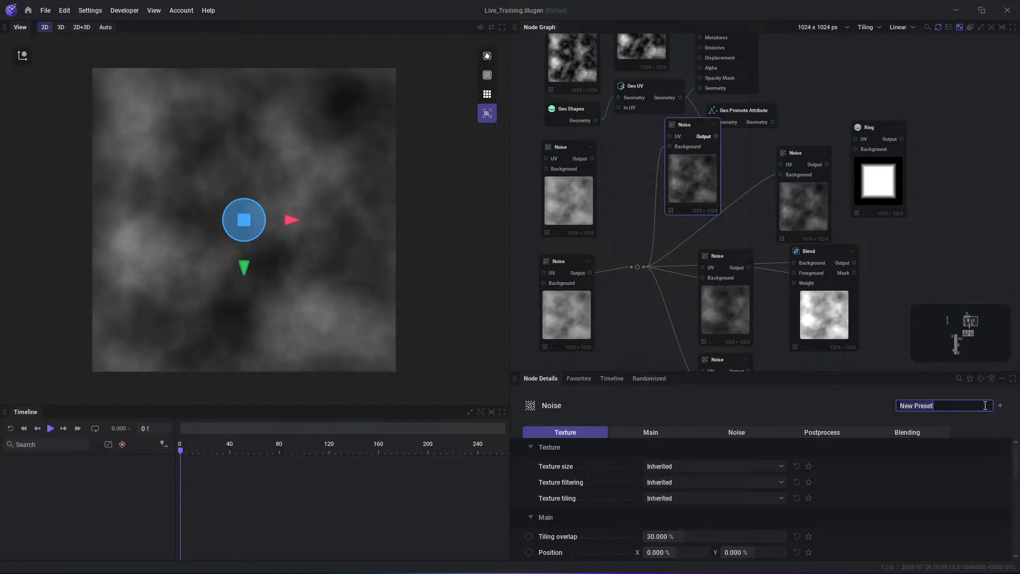
pyautogui.write('NicksCoolNoise')
pyautogui.press('Return')
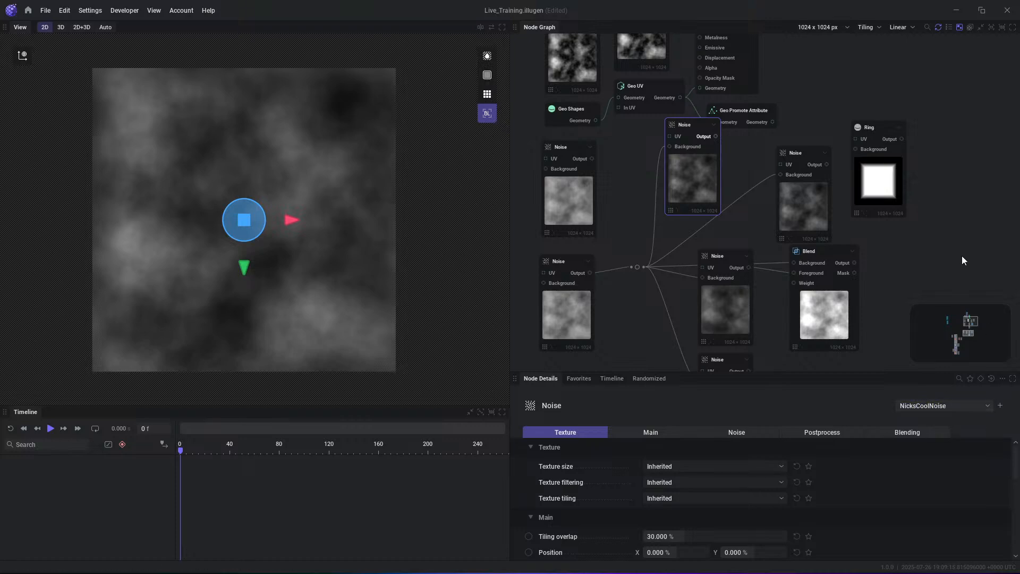
# - Add a node from the NicksCoolNoise preset above the Ring node and look at its list of available presets
pyautogui.click(927, 91)
pyautogui.moveTo(911, 101); pyautogui.dragTo(828, 170, button='middle')
pyautogui.scroll(-2, 802, 138)
pyautogui.moveTo(802, 138); pyautogui.dragTo(776, 164, button='middle')
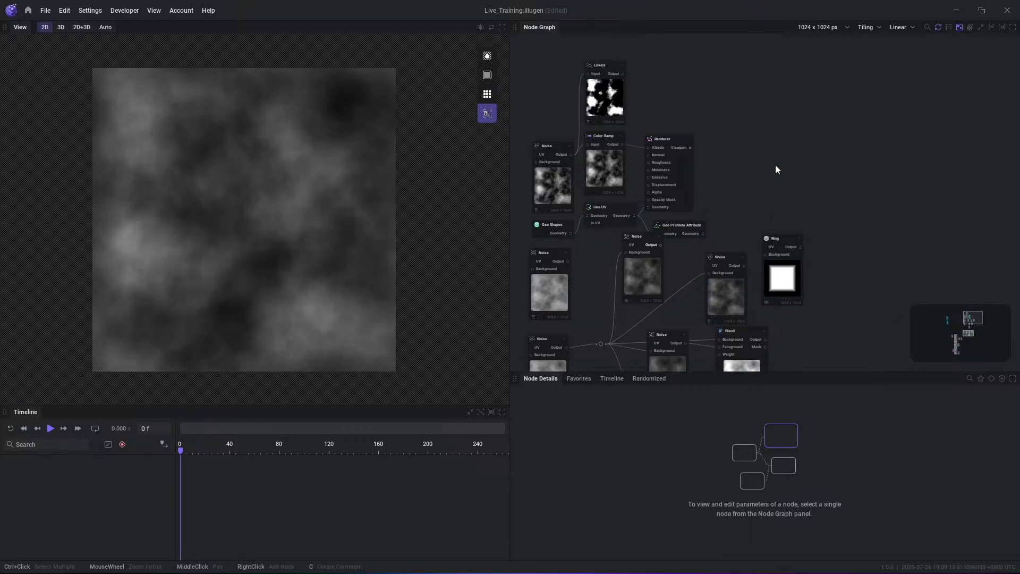
pyautogui.scroll(1, 761, 158)
pyautogui.rightClick(763, 160)
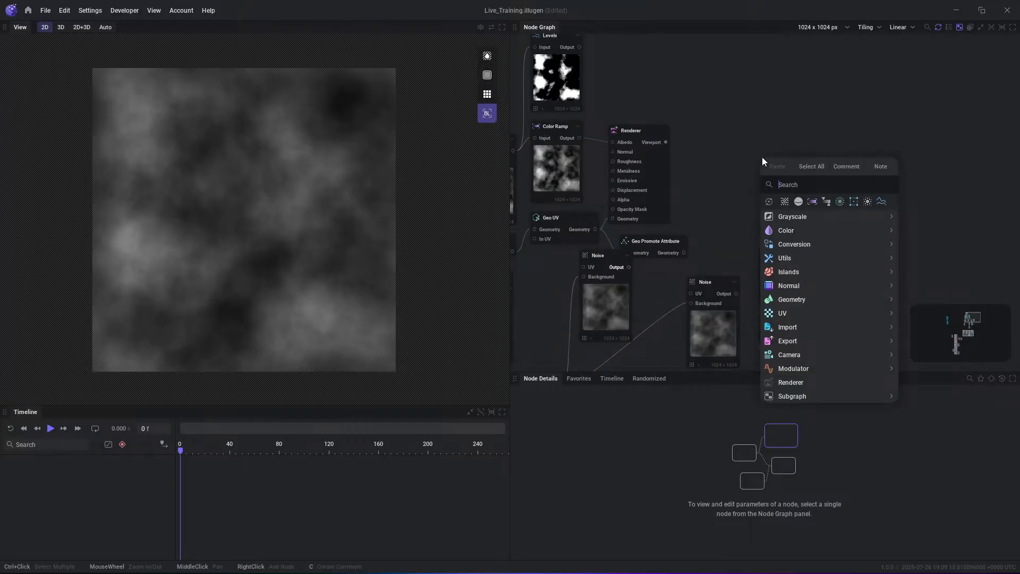
pyautogui.write('nicks')
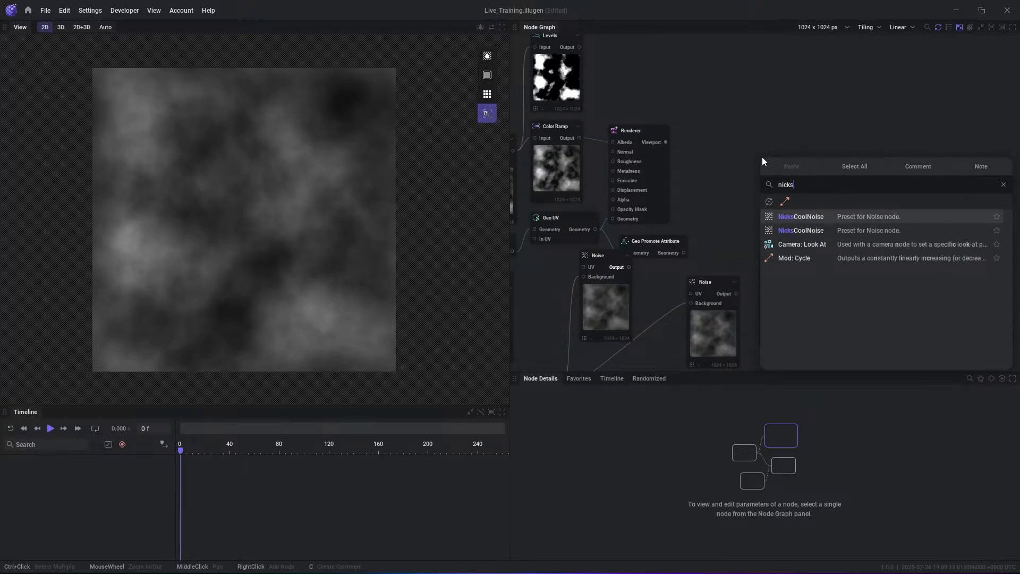
pyautogui.press('Return')
pyautogui.moveTo(782, 179); pyautogui.dragTo(807, 141)
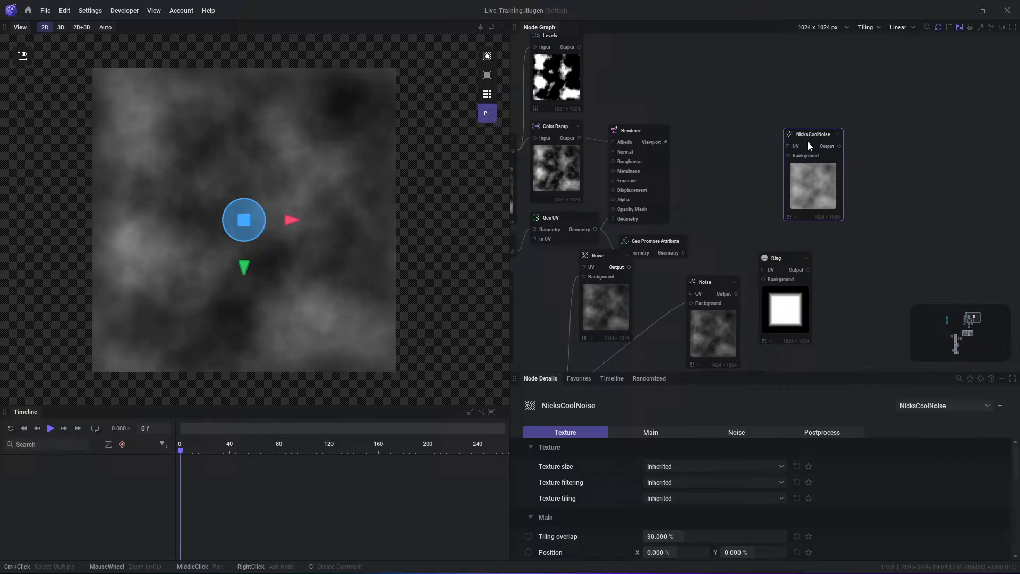
pyautogui.click(943, 406)
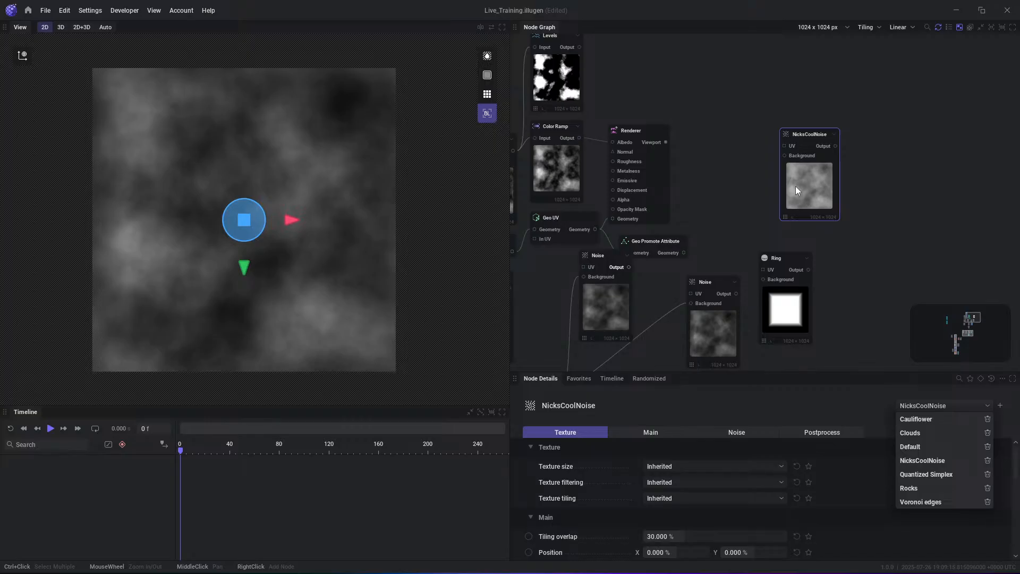
pyautogui.click(838, 216)
# - Preview the Directional Blur node's Output in the Sub Graph comment group, enlarged in the 2D view
pyautogui.scroll(-2, 839, 228)
pyautogui.moveTo(839, 279); pyautogui.dragTo(859, 213, button='middle')
pyautogui.scroll(-5, 852, 240)
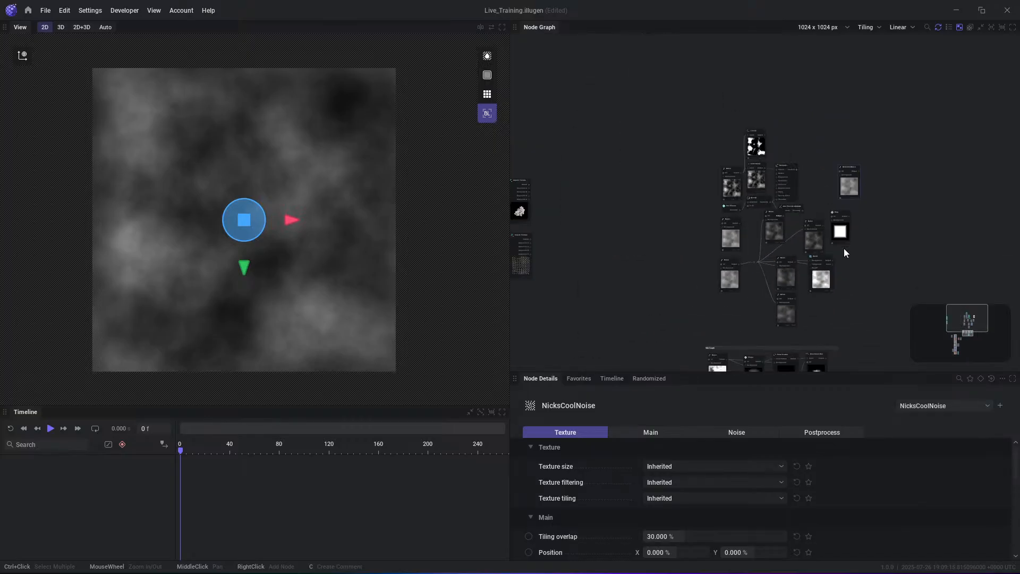
pyautogui.moveTo(833, 295); pyautogui.dragTo(853, 123, button='middle')
pyautogui.scroll(4, 811, 196)
pyautogui.scroll(2, 816, 189)
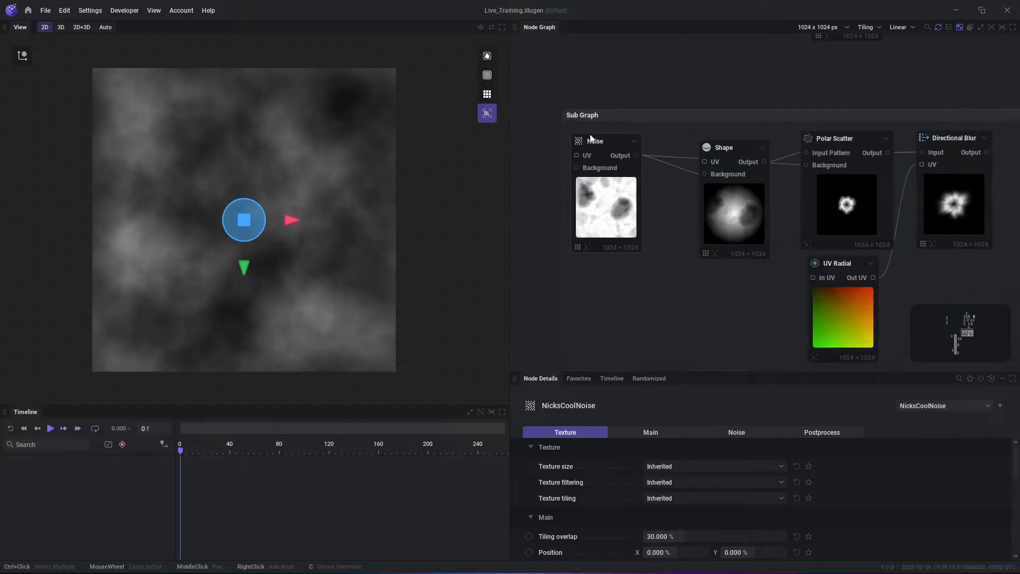
pyautogui.scroll(2, 928, 171)
pyautogui.click(961, 152)
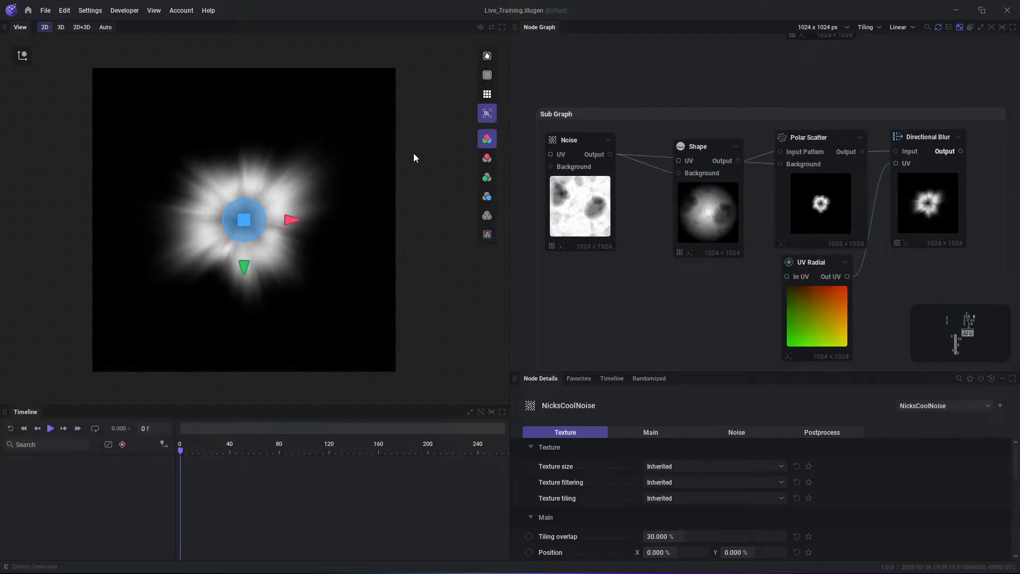
pyautogui.click(636, 80)
pyautogui.scroll(3, 255, 211)
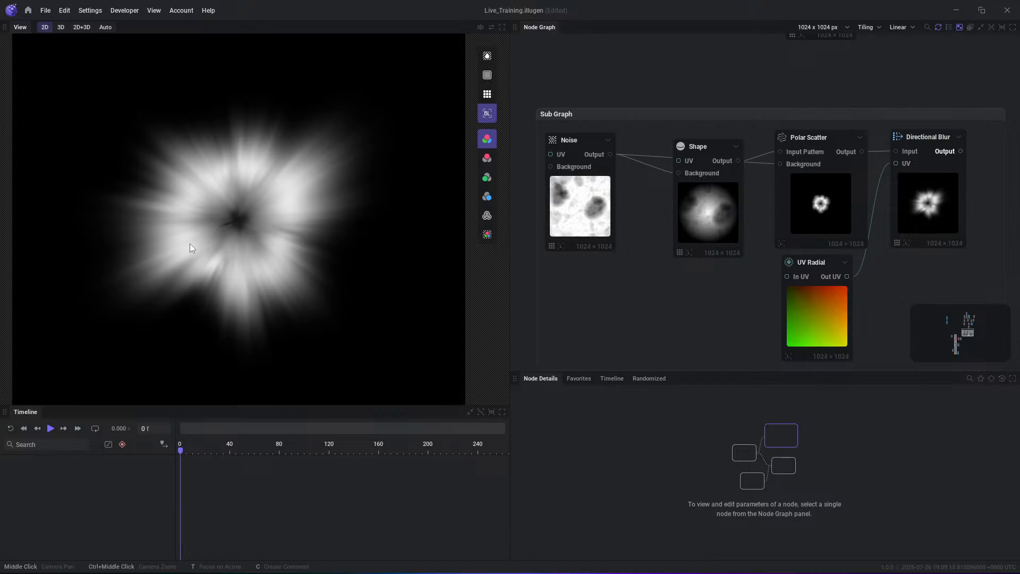
# - Reposition the Shape, UV Radial and Noise nodes within the Sub Graph group and check the Directional Blur node's parameters
pyautogui.moveTo(706, 214); pyautogui.dragTo(692, 197)
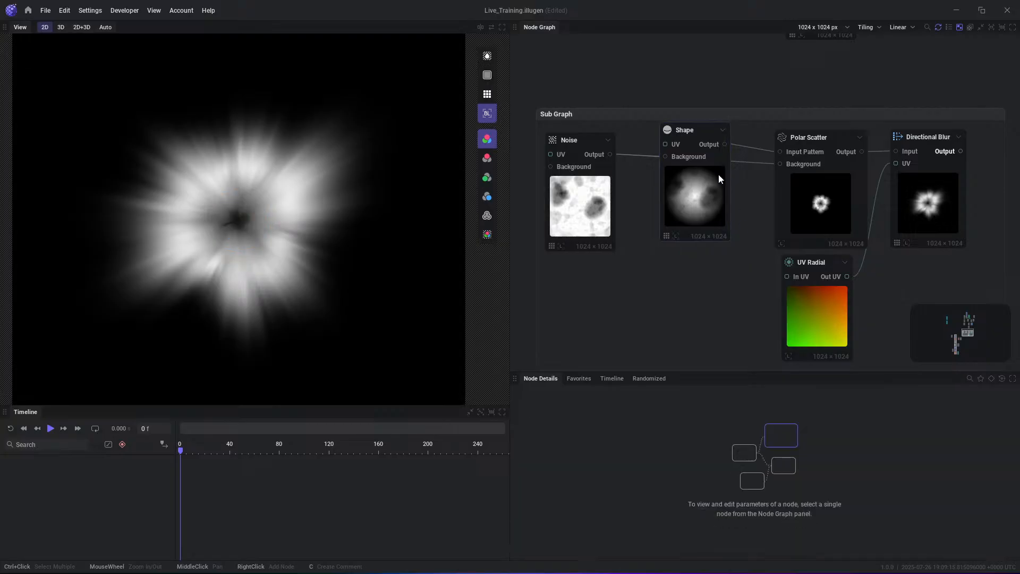
pyautogui.click(835, 140)
pyautogui.click(928, 139)
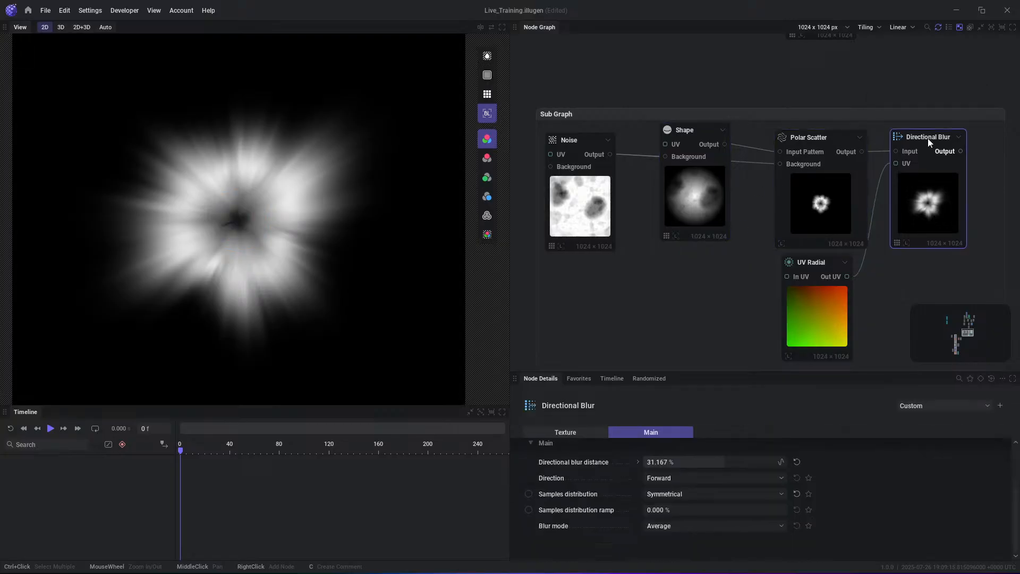
pyautogui.moveTo(801, 264)
pyautogui.mouseDown()
pyautogui.moveTo(795, 269)
pyautogui.moveTo(798, 261)
pyautogui.mouseUp()
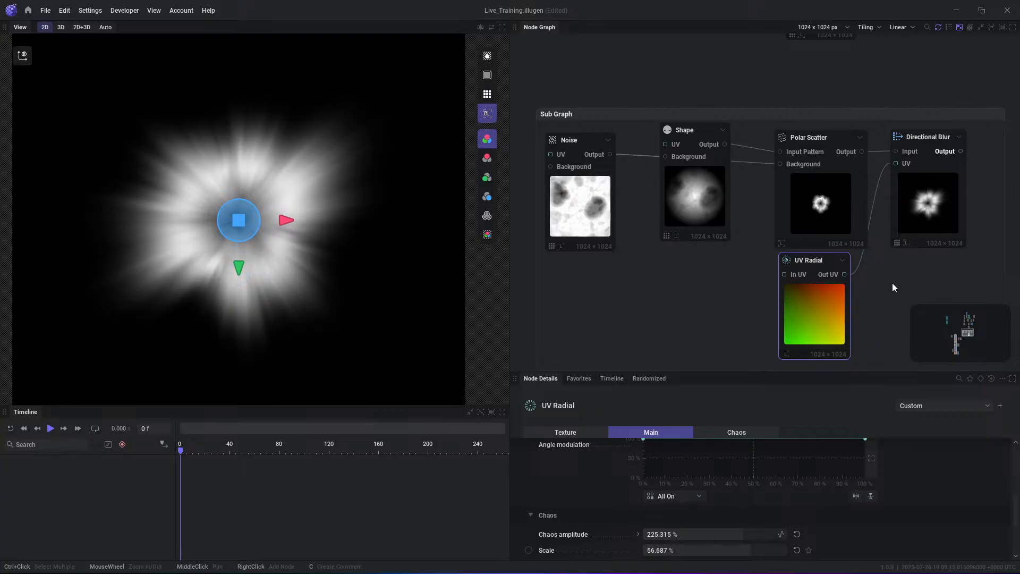
pyautogui.moveTo(595, 226); pyautogui.dragTo(597, 256)
# - Convert the Shape, Polar Scatter, Directional Blur and UV Radial nodes into a subgraph fed by the Noise node
pyautogui.click(677, 268)
pyautogui.scroll(-1, 835, 290)
pyautogui.moveTo(835, 290); pyautogui.dragTo(790, 246, button='middle')
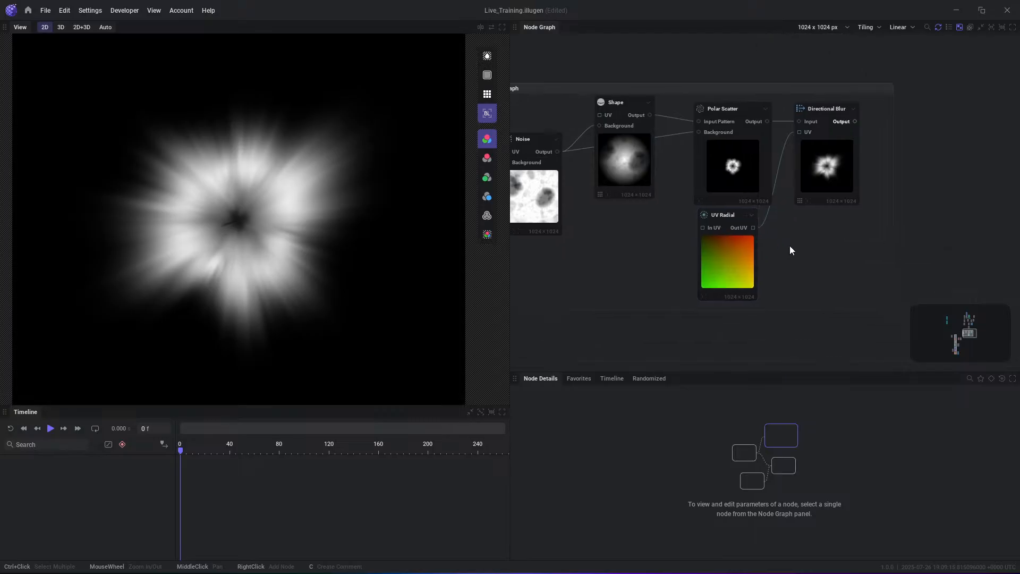
pyautogui.moveTo(834, 252); pyautogui.dragTo(617, 113)
pyautogui.rightClick(630, 105)
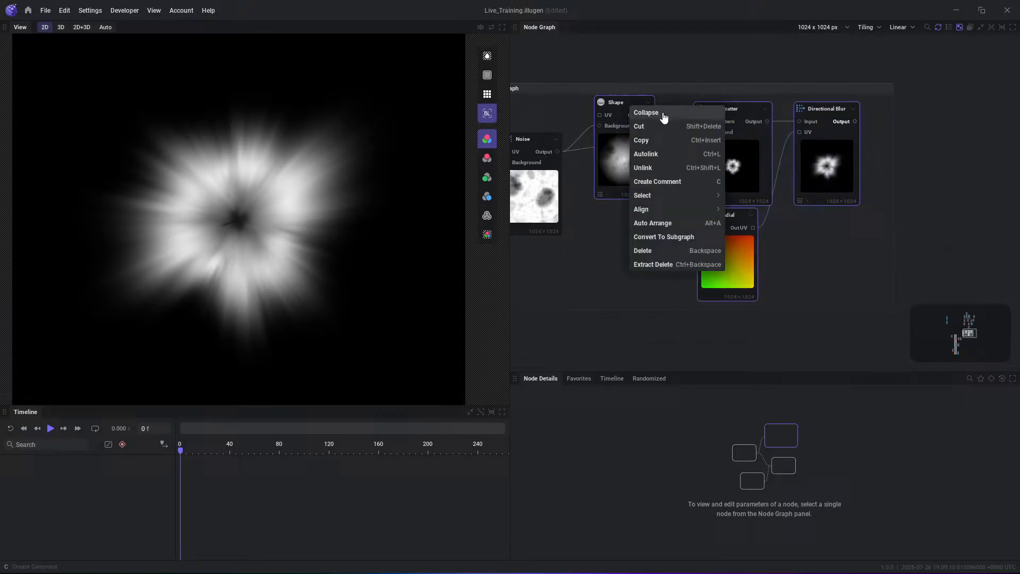
pyautogui.click(687, 244)
pyautogui.moveTo(718, 137); pyautogui.dragTo(710, 142)
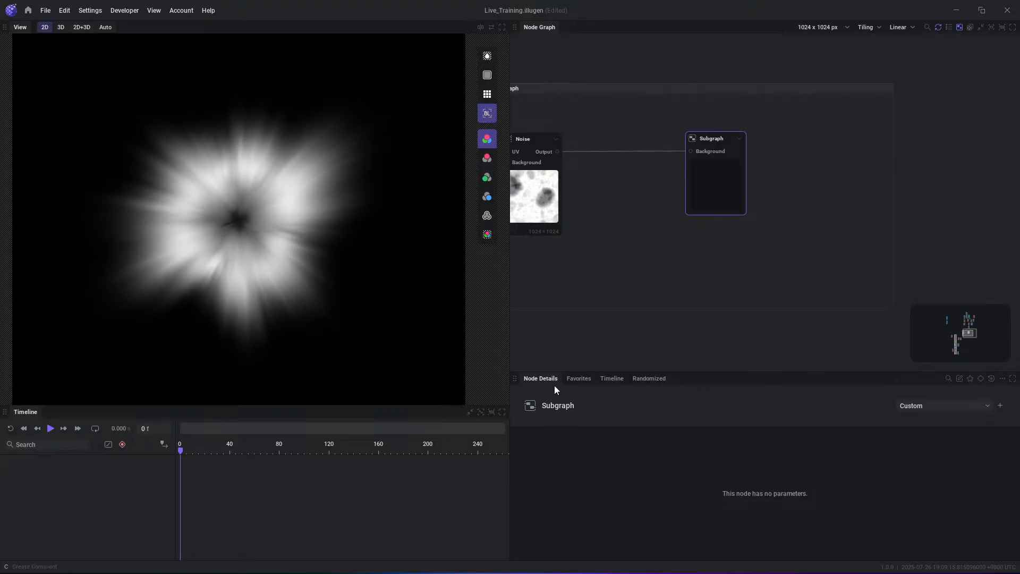
# - Save the new Subgraph node as a preset named GroundExplosion
pyautogui.click(1001, 407)
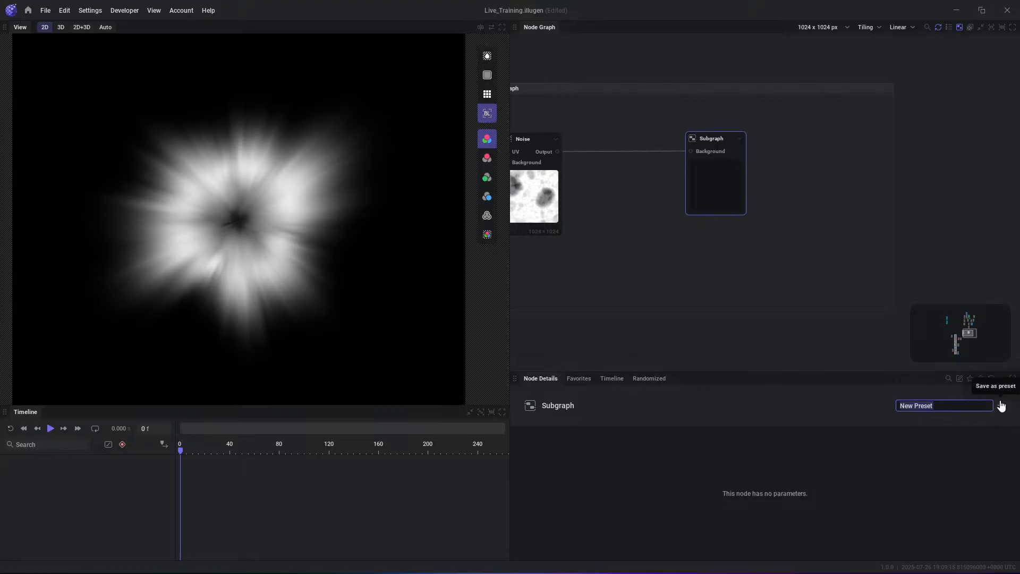
pyautogui.write('GroundExplosion')
pyautogui.click(1001, 406)
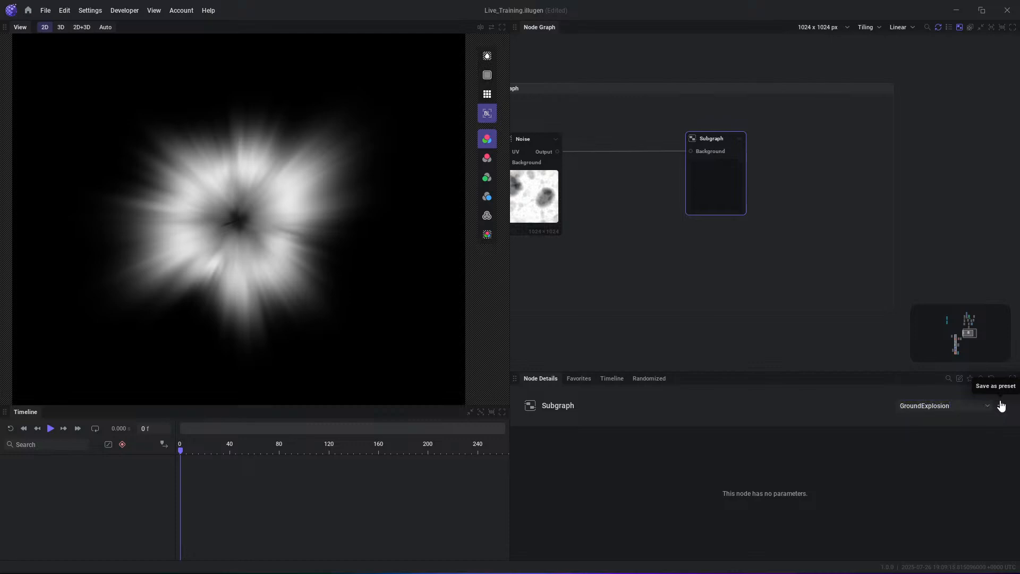
# - Add a node from the GroundExplosion preset and place it just outside the Sub Graph group
pyautogui.moveTo(819, 144); pyautogui.dragTo(658, 206, button='middle')
pyautogui.rightClick(879, 113)
pyautogui.write('gr')
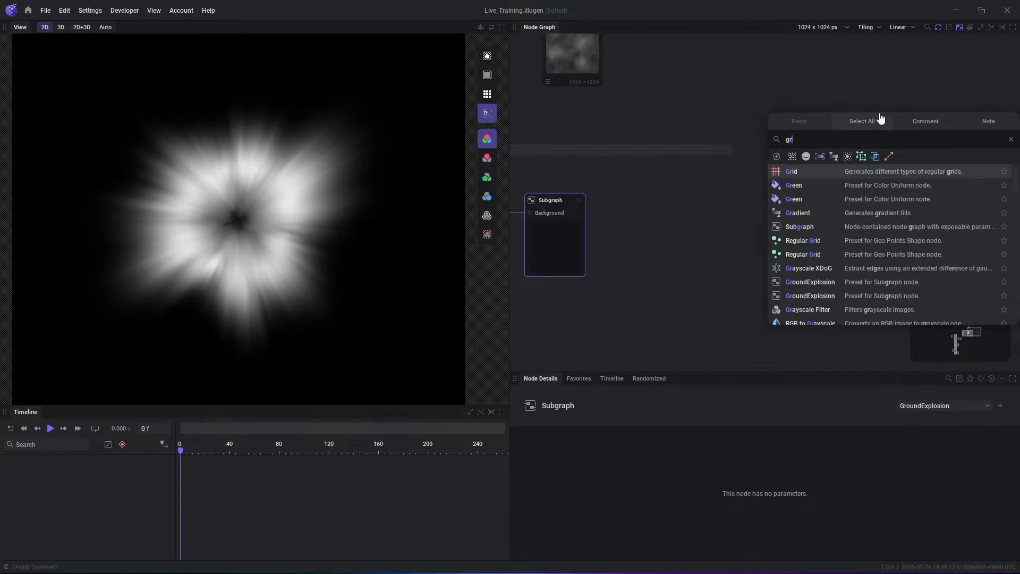
pyautogui.write('ound')
pyautogui.press('Return')
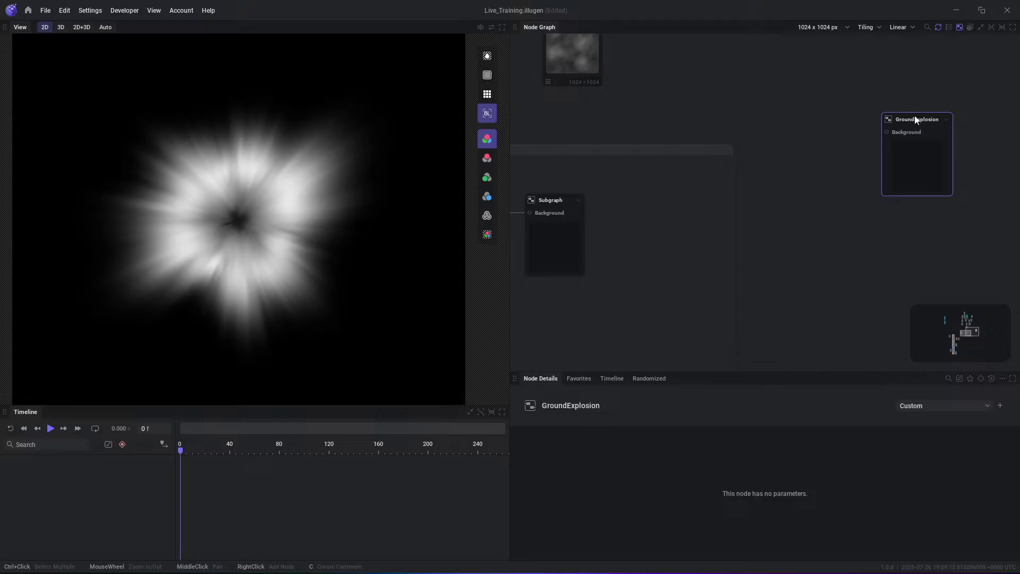
pyautogui.moveTo(906, 119); pyautogui.dragTo(810, 157)
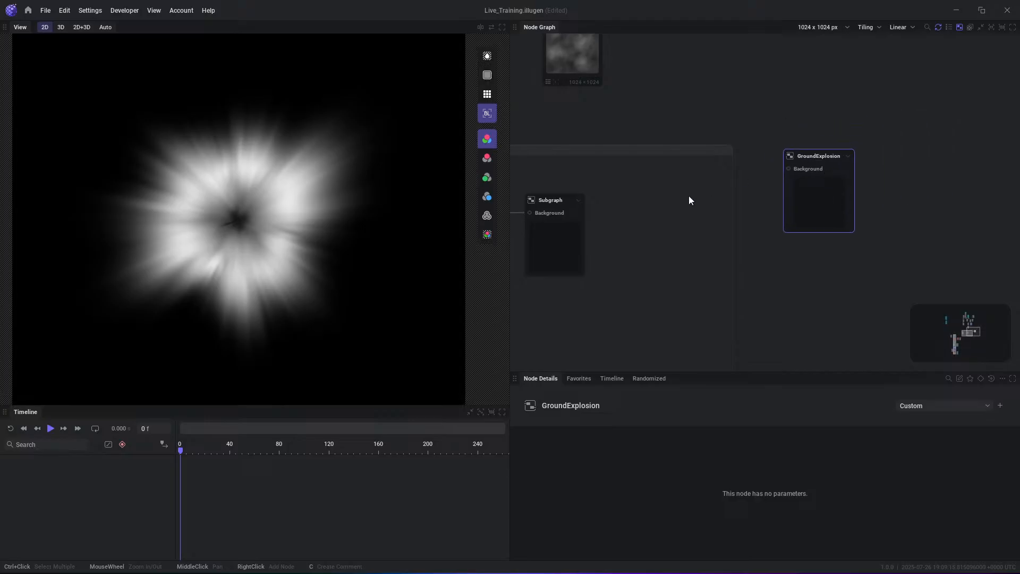
# - Open the Subgraph node's contents and add an Output node fed by the Directional Blur node's Output
pyautogui.moveTo(591, 212); pyautogui.dragTo(636, 199, button='middle')
pyautogui.doubleClick(591, 189)
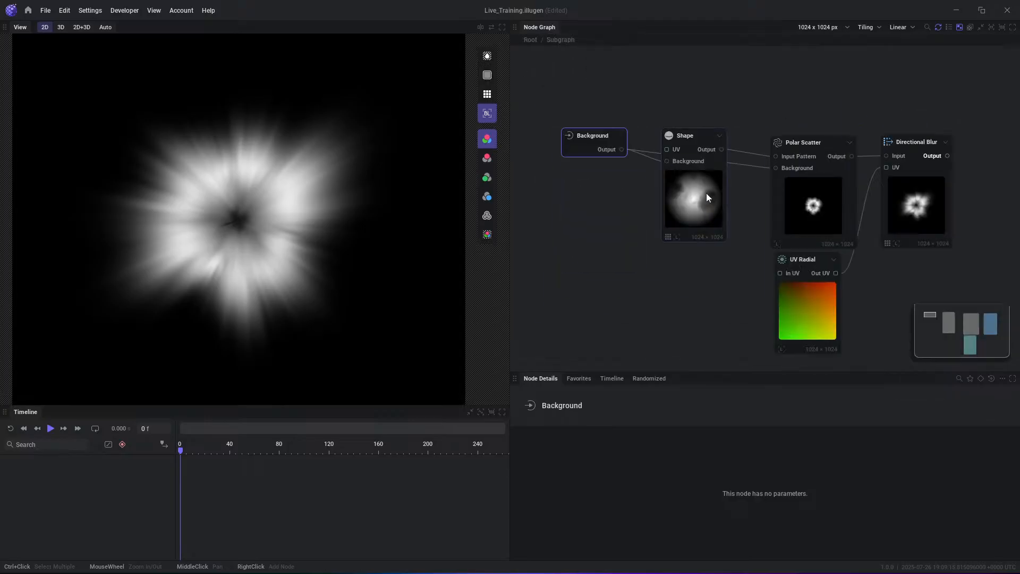
pyautogui.click(652, 264)
pyautogui.moveTo(737, 86); pyautogui.dragTo(685, 98, button='middle')
pyautogui.moveTo(560, 145)
pyautogui.mouseDown()
pyautogui.moveTo(554, 120)
pyautogui.moveTo(549, 153)
pyautogui.mouseUp()
pyautogui.moveTo(910, 116); pyautogui.dragTo(809, 135, button='middle')
pyautogui.moveTo(826, 175); pyautogui.dragTo(876, 173)
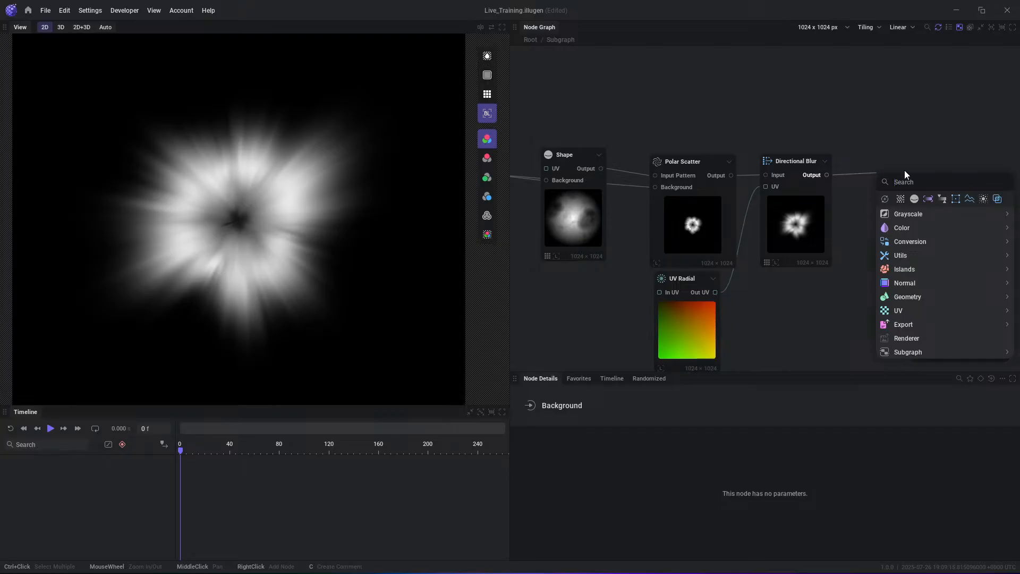
pyautogui.write('out')
pyautogui.press('Return')
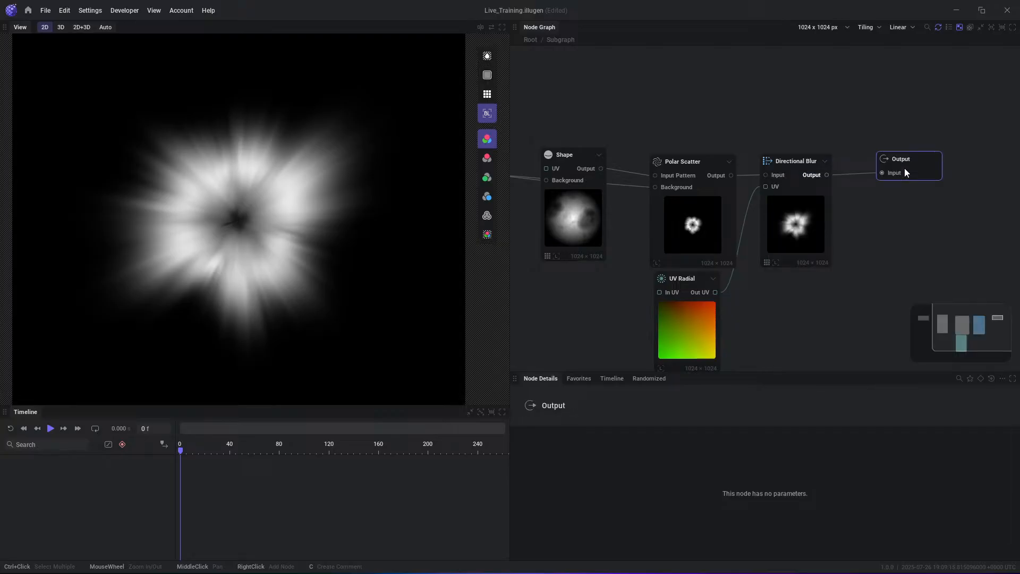
pyautogui.moveTo(905, 169); pyautogui.dragTo(889, 183)
pyautogui.moveTo(891, 187); pyautogui.dragTo(930, 170, button='middle')
# - Look over the subgraph's inner nodes and expose the Directional Blur node's nested Directional blur distance parameter
pyautogui.click(594, 210)
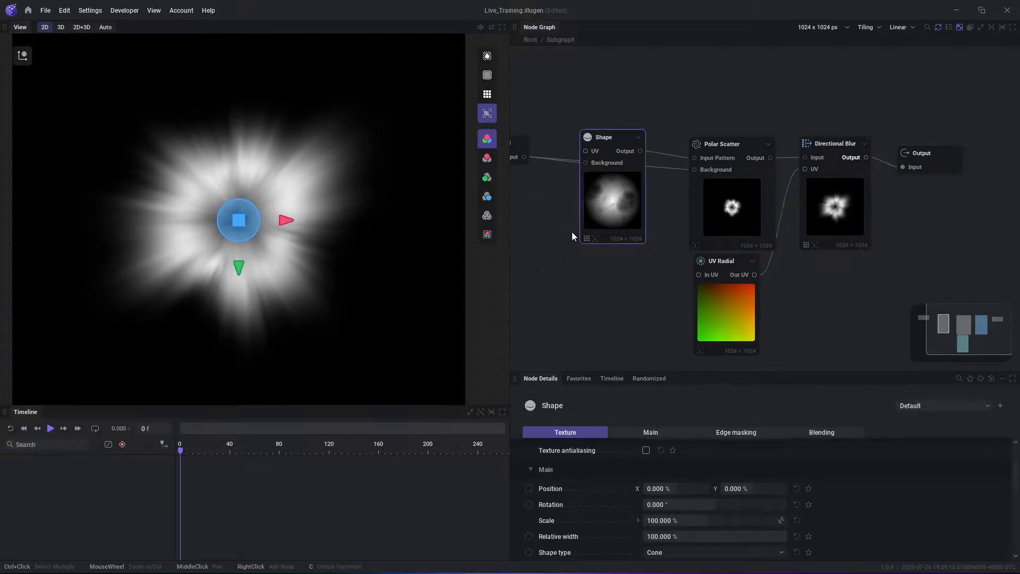
pyautogui.click(605, 267)
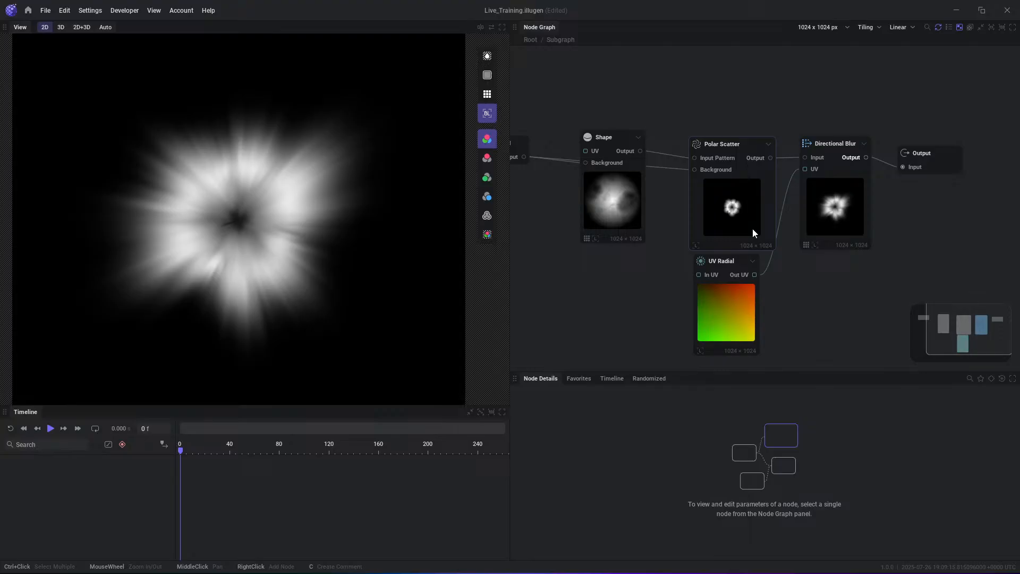
pyautogui.click(829, 207)
pyautogui.click(754, 213)
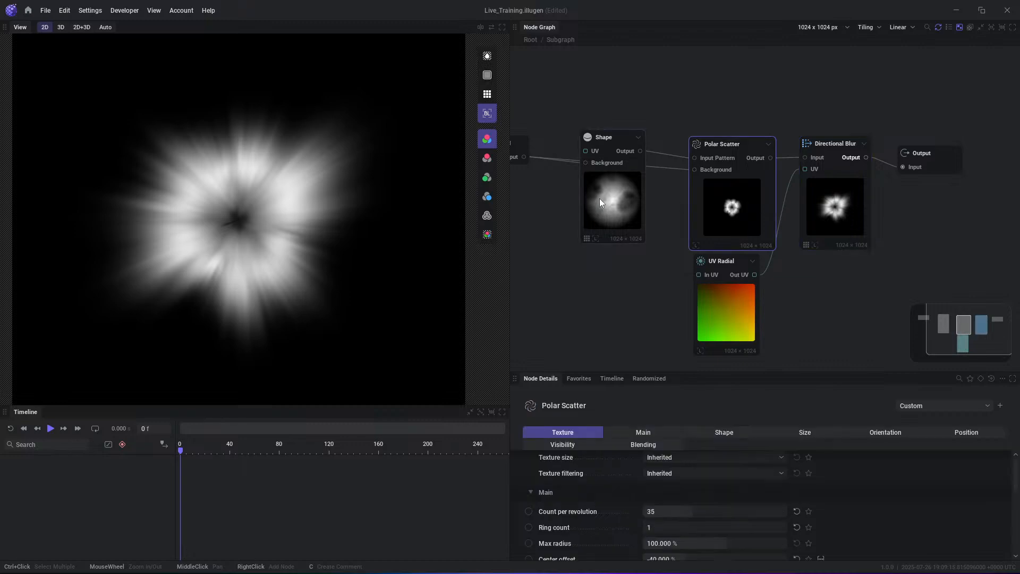
pyautogui.click(853, 222)
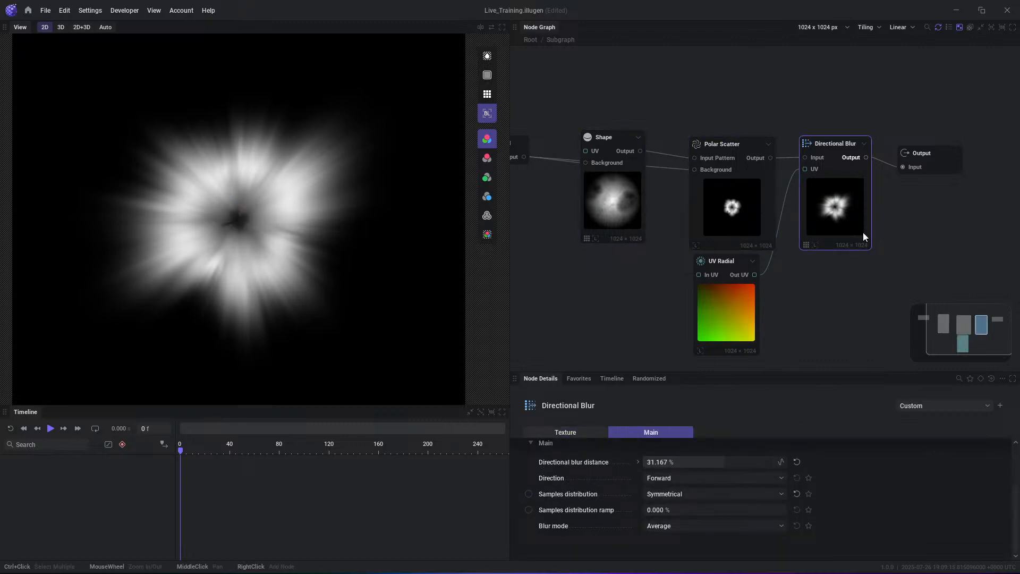
pyautogui.rightClick(554, 478)
pyautogui.click(563, 461)
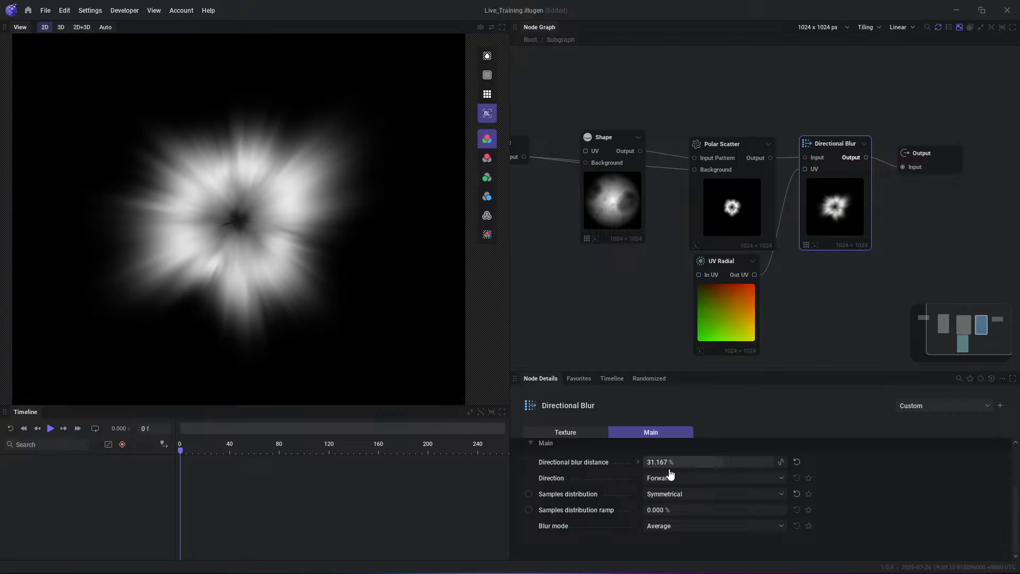
pyautogui.click(637, 462)
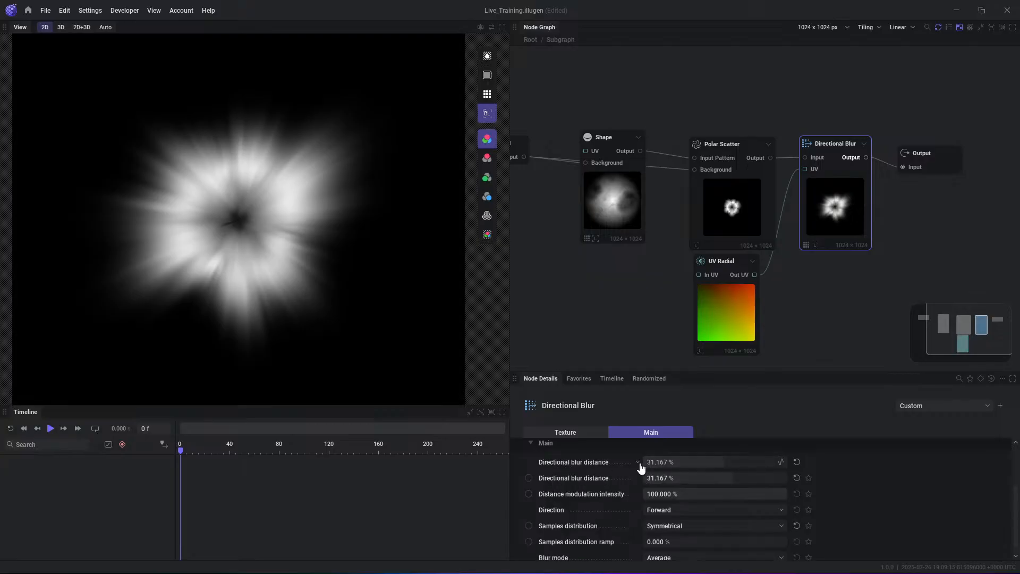
pyautogui.rightClick(568, 477)
pyautogui.click(594, 530)
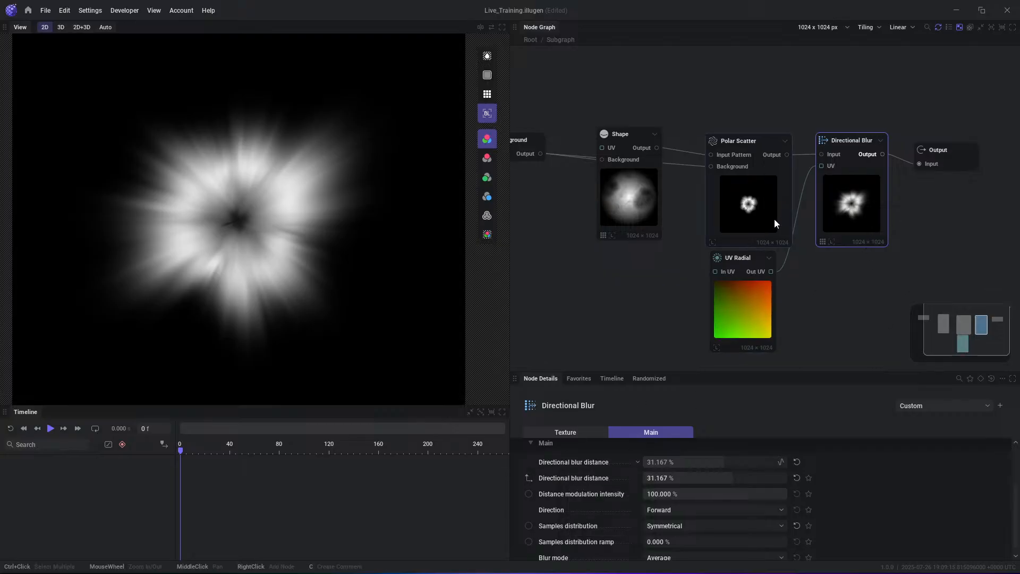
# - Expose the Polar Scatter node's Count per revolution parameter on the subgraph
pyautogui.click(773, 219)
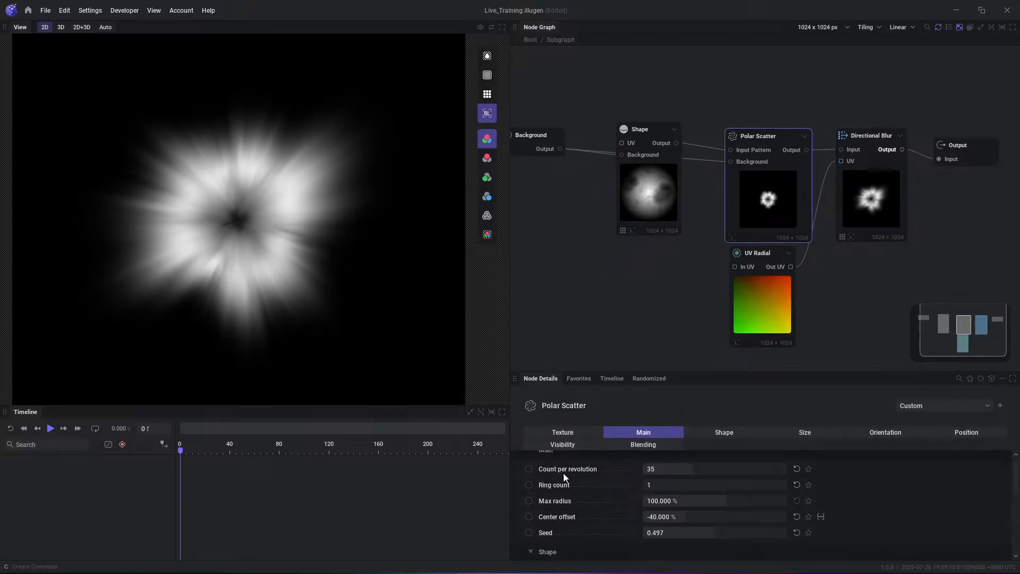
pyautogui.rightClick(564, 472)
pyautogui.click(589, 525)
pyautogui.scroll(-1, 588, 489)
pyautogui.scroll(-1, 578, 490)
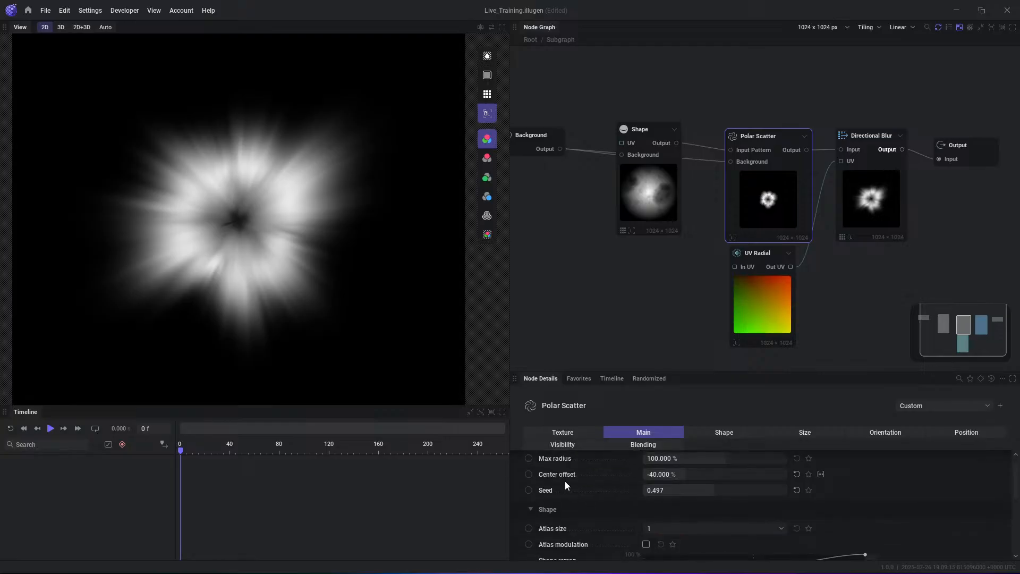
# - Expose the Polar Scatter node's Center offset and the Shape node's Shape type on the subgraph, and return to the root graph
pyautogui.rightClick(560, 477)
pyautogui.click(584, 527)
pyautogui.moveTo(632, 207); pyautogui.dragTo(632, 230)
pyautogui.scroll(-2, 579, 507)
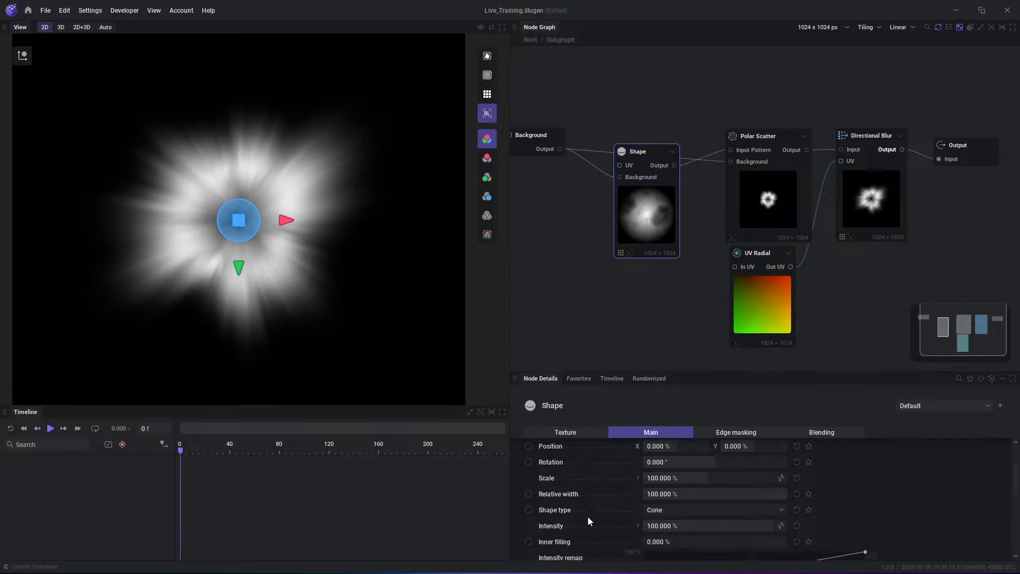
pyautogui.rightClick(556, 511)
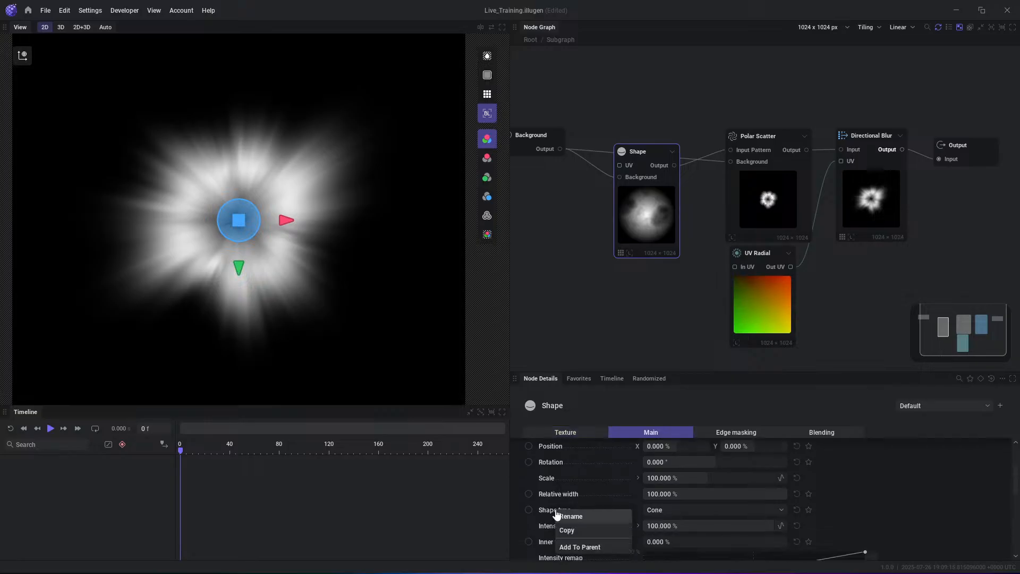
pyautogui.click(565, 547)
pyautogui.click(532, 39)
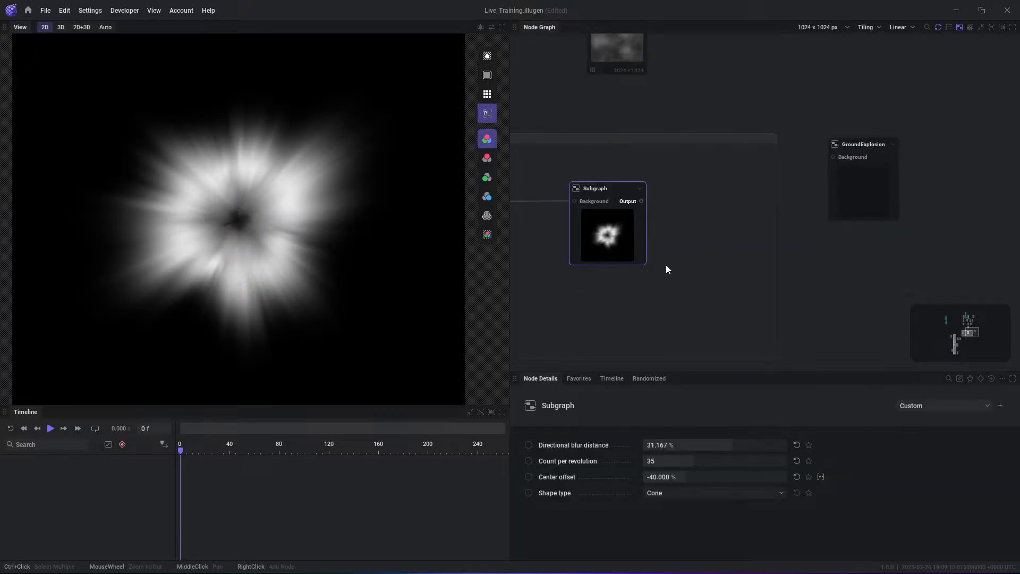
# - Set the Subgraph's Directional blur distance to 50%, Count per revolution to 12 and Center offset to -38%, and save the preset GroundExposion
pyautogui.moveTo(733, 447); pyautogui.dragTo(769, 446)
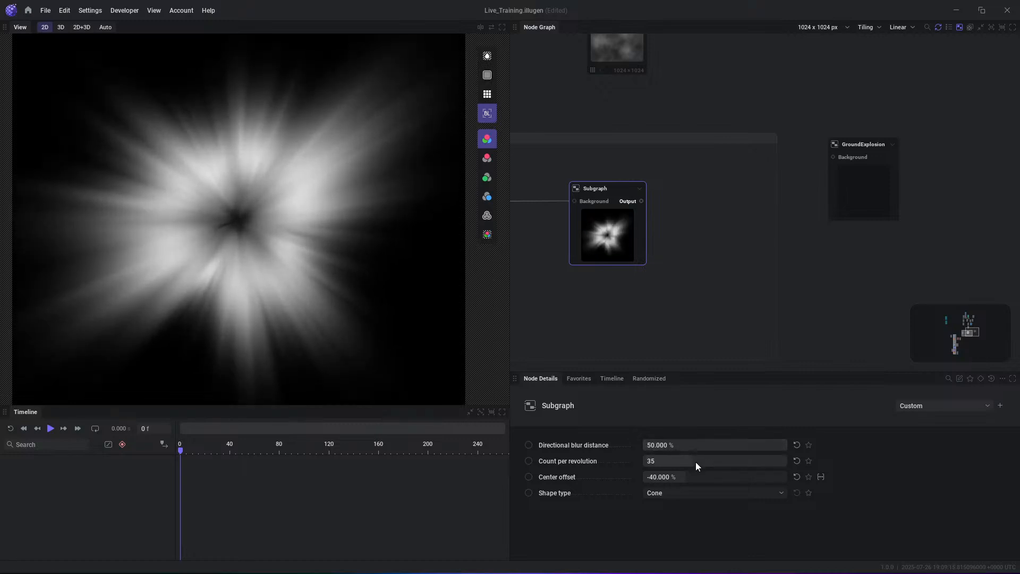
pyautogui.moveTo(696, 461)
pyautogui.mouseDown()
pyautogui.moveTo(765, 461)
pyautogui.moveTo(644, 460)
pyautogui.moveTo(717, 477)
pyautogui.moveTo(698, 478)
pyautogui.mouseUp()
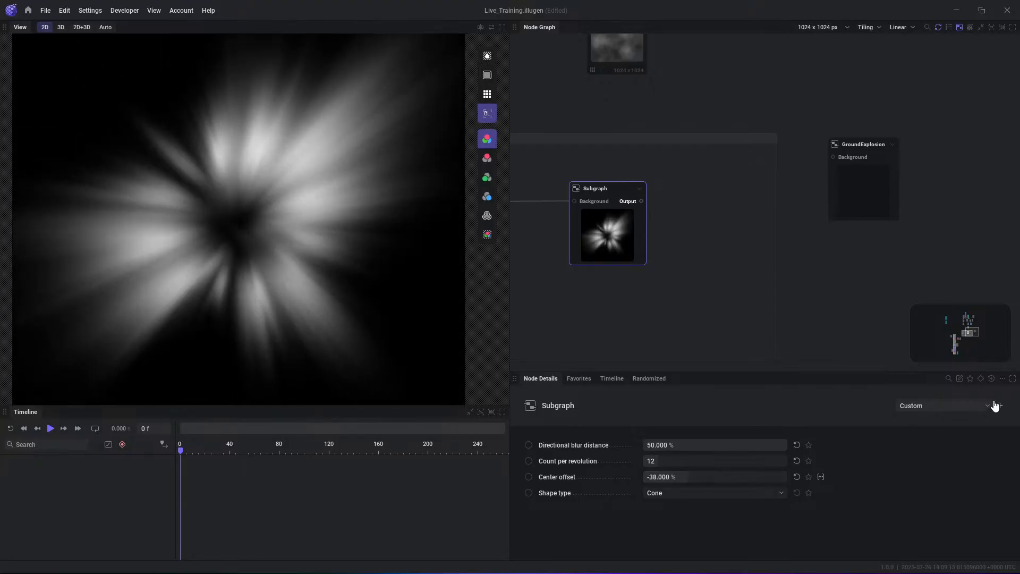
pyautogui.click(985, 407)
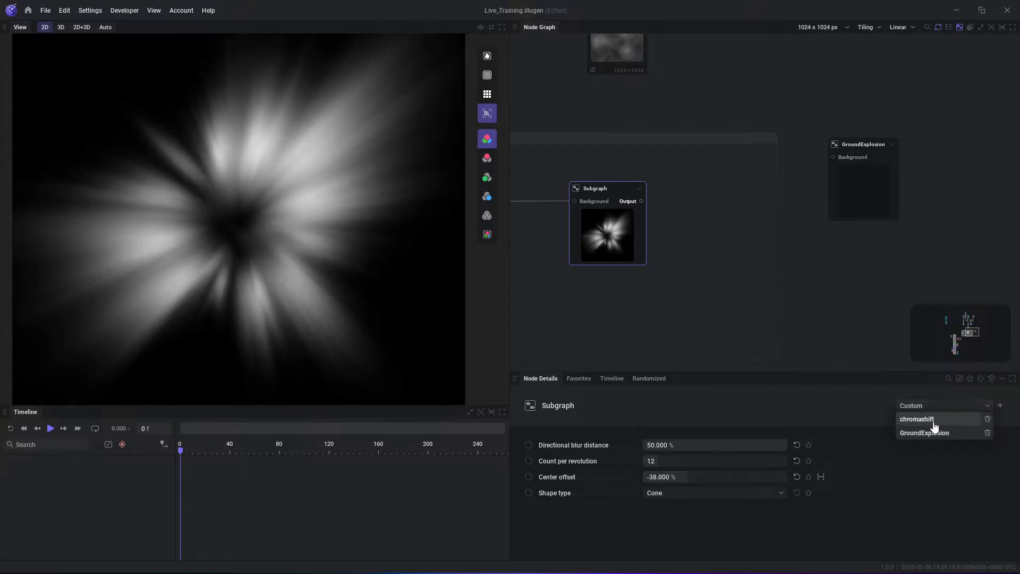
pyautogui.click(999, 406)
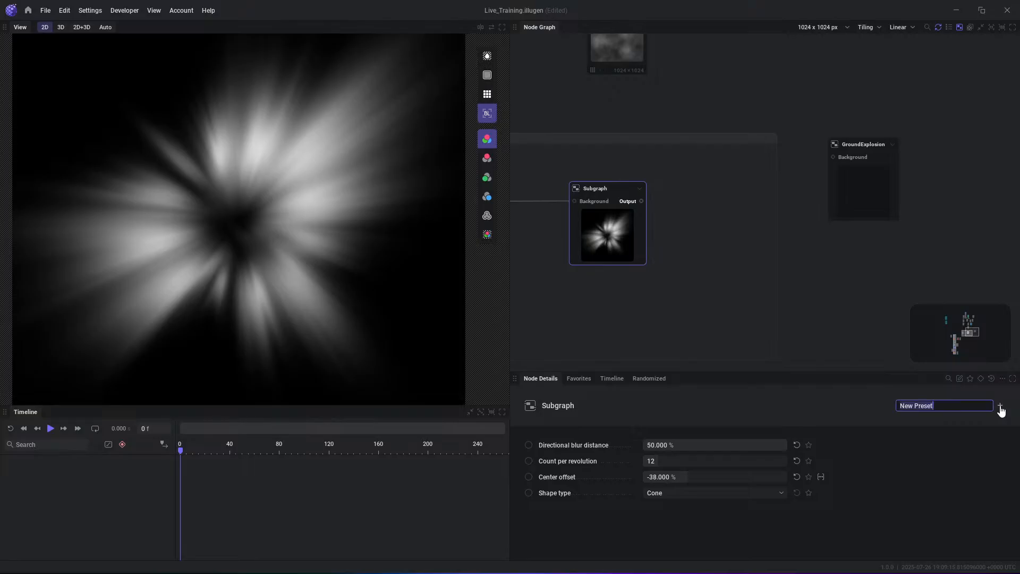
pyautogui.write('GroundExposion')
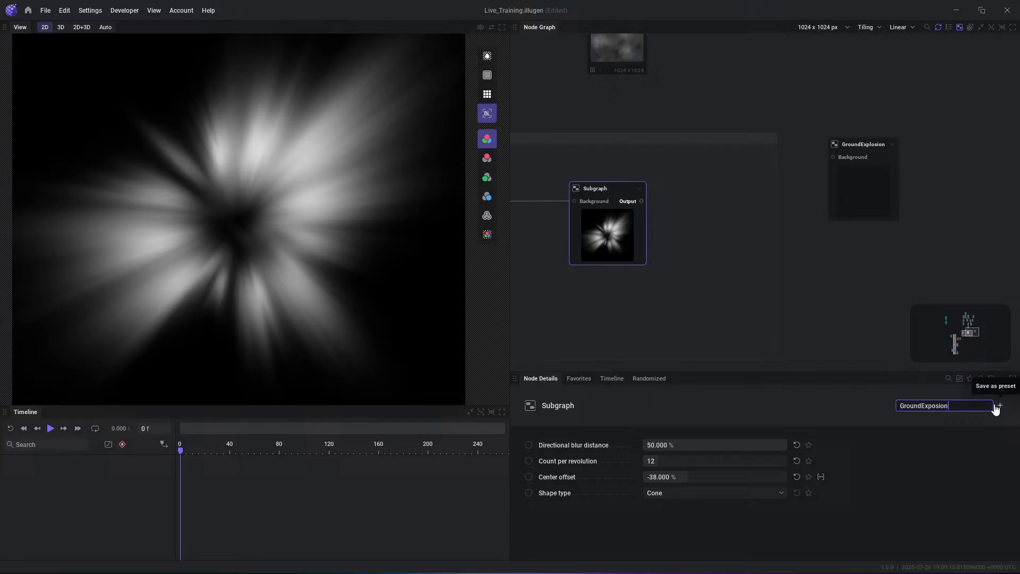
pyautogui.click(996, 406)
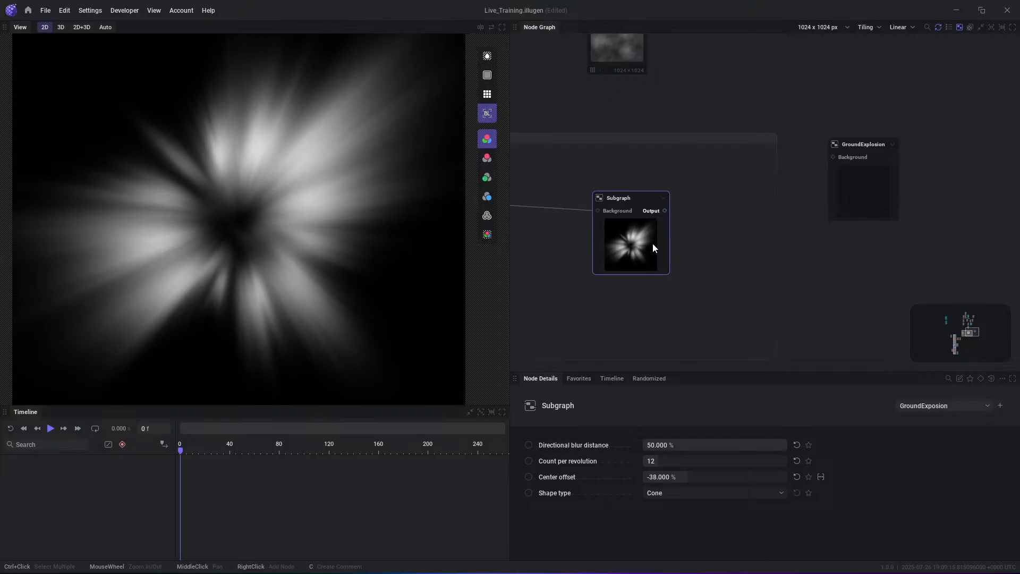
# - Look over the nodes inside the Subgraph, and set its exposed Center offset to -42% from the root graph
pyautogui.doubleClick(640, 200)
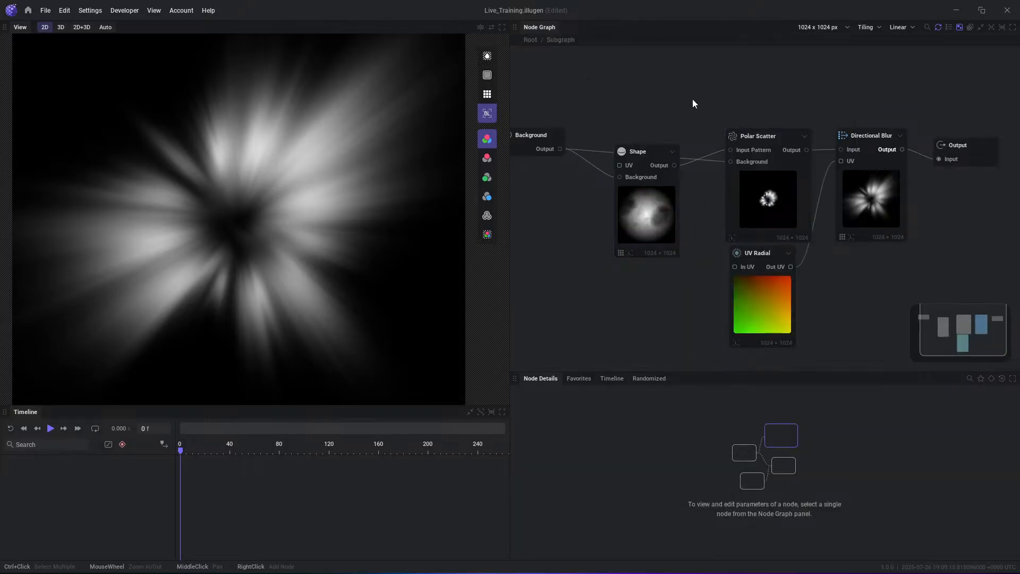
pyautogui.scroll(-3, 558, 101)
pyautogui.moveTo(511, 139); pyautogui.dragTo(525, 170)
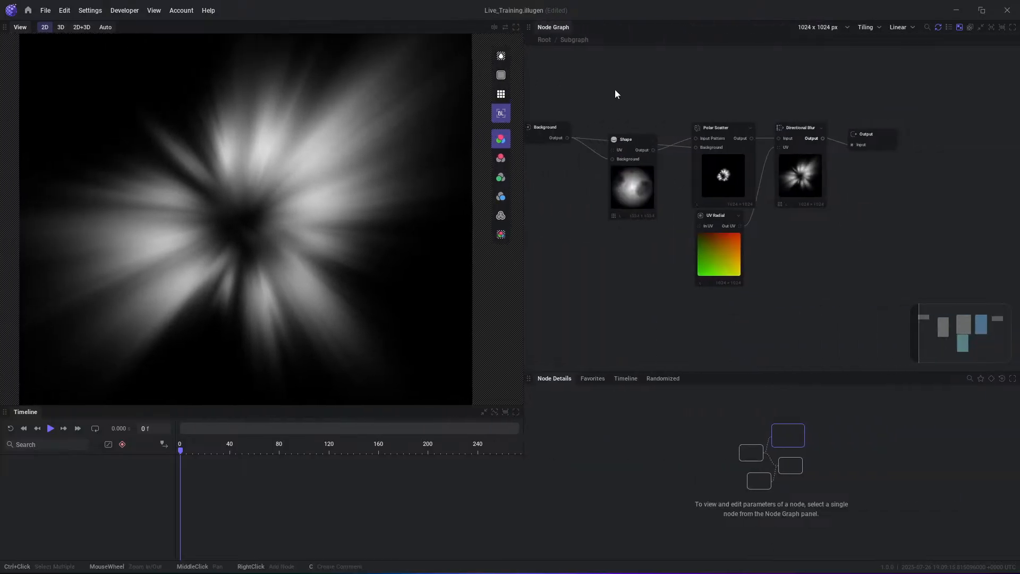
pyautogui.moveTo(534, 85); pyautogui.dragTo(855, 297)
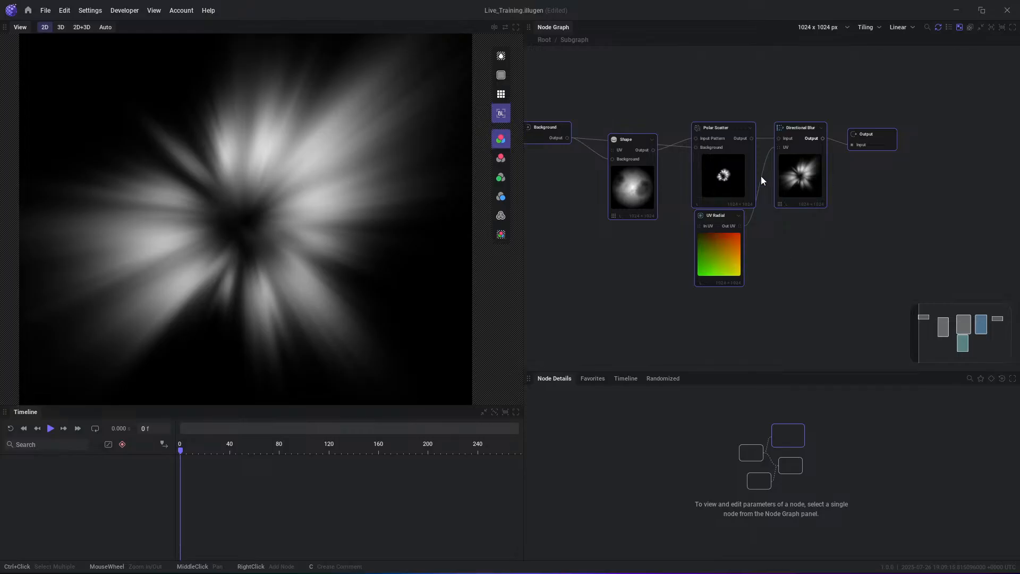
pyautogui.moveTo(754, 82); pyautogui.dragTo(762, 84, button='middle')
pyautogui.click(762, 83)
pyautogui.click(551, 40)
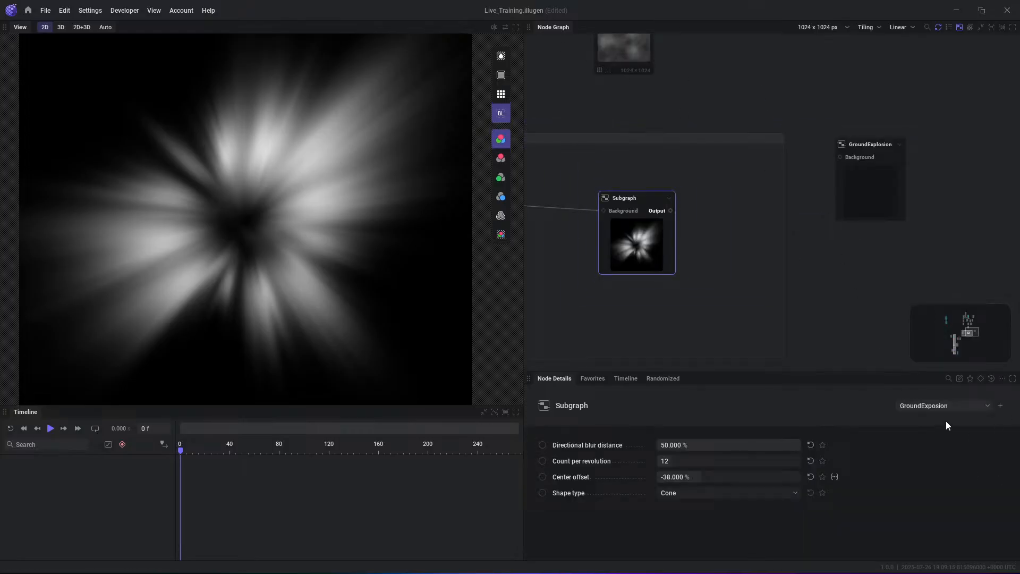
pyautogui.moveTo(763, 478); pyautogui.dragTo(715, 474)
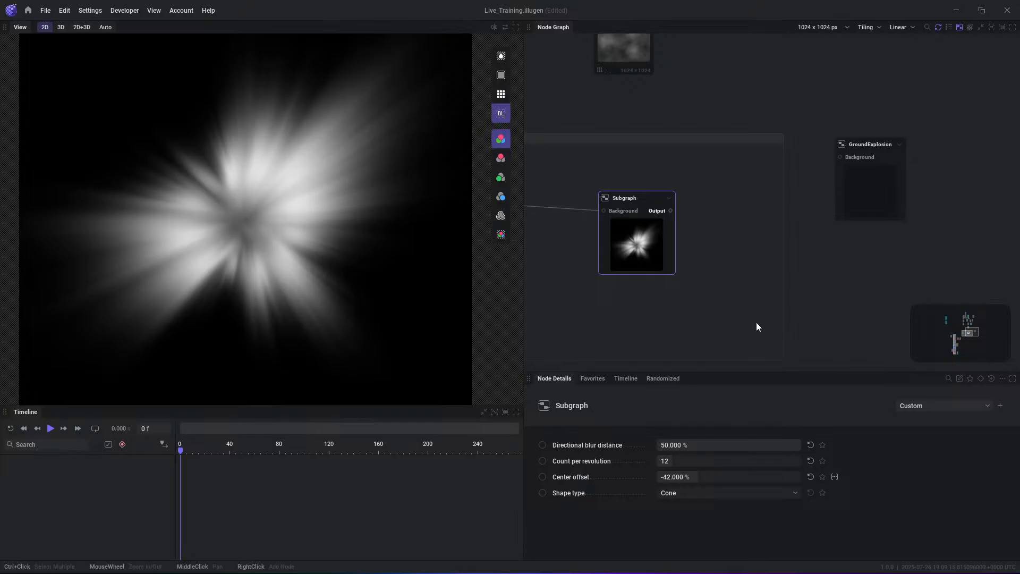
# - Check the GroundExplosion node's inner graph for an Output node, and delete the GroundExplosion node from the root graph
pyautogui.moveTo(878, 180)
pyautogui.mouseDown()
pyautogui.moveTo(819, 198)
pyautogui.moveTo(872, 170)
pyautogui.mouseUp()
pyautogui.doubleClick(859, 141)
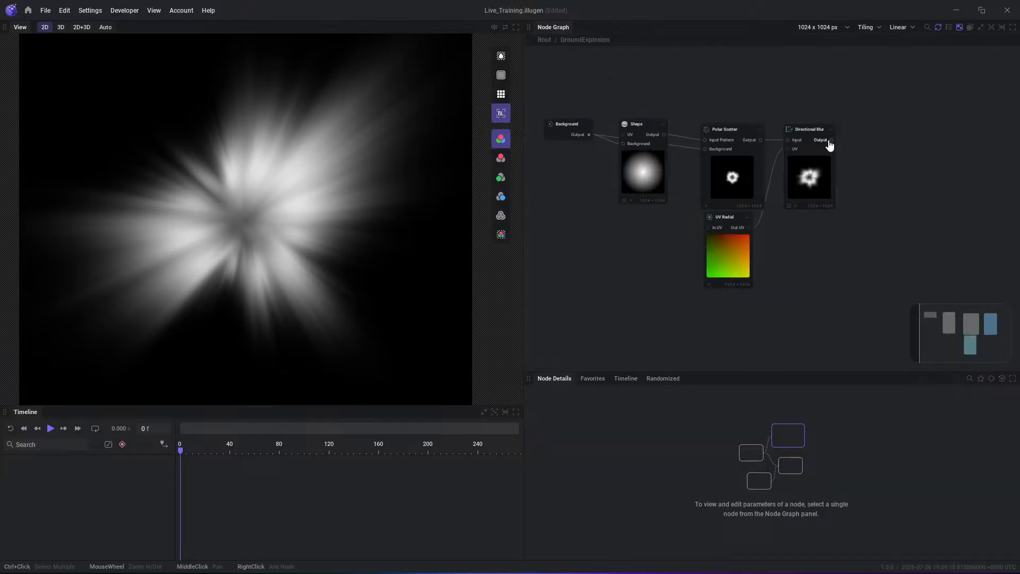
pyautogui.click(544, 40)
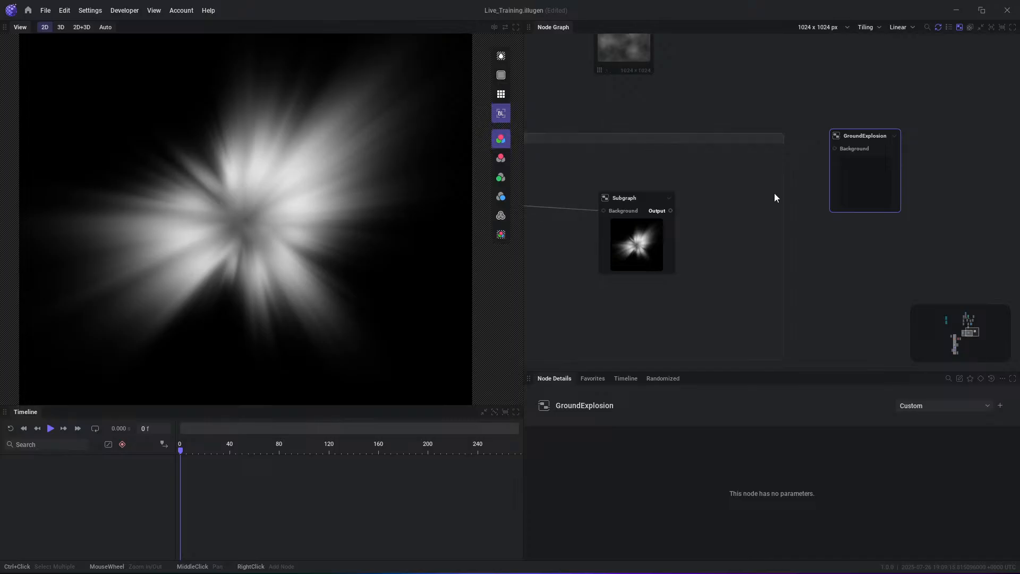
pyautogui.click(832, 227)
pyautogui.click(852, 200)
pyautogui.press('Delete')
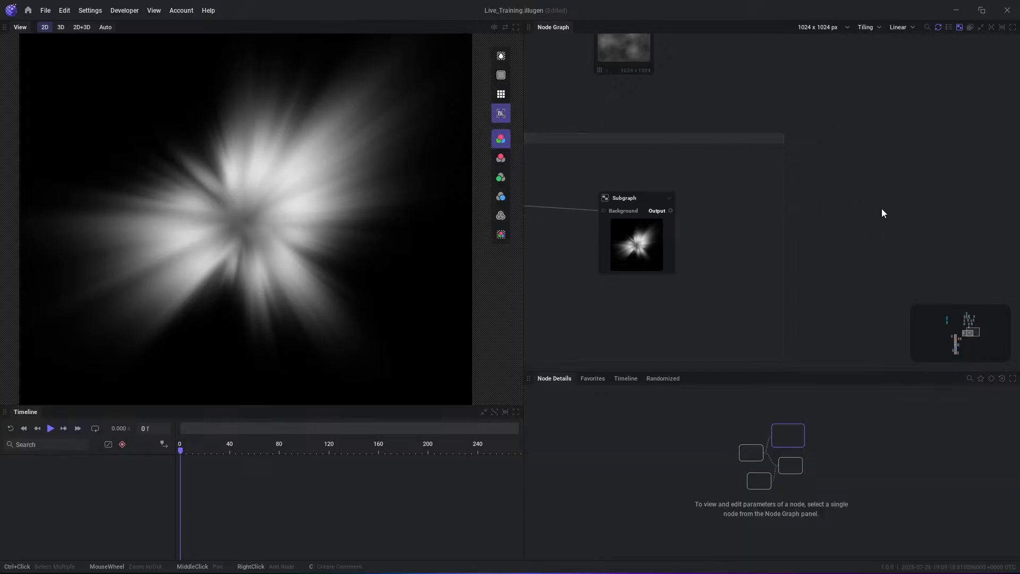
# - Preview the outputs of the Levels and Islands nodes in the DataTypes group
pyautogui.scroll(-6, 855, 212)
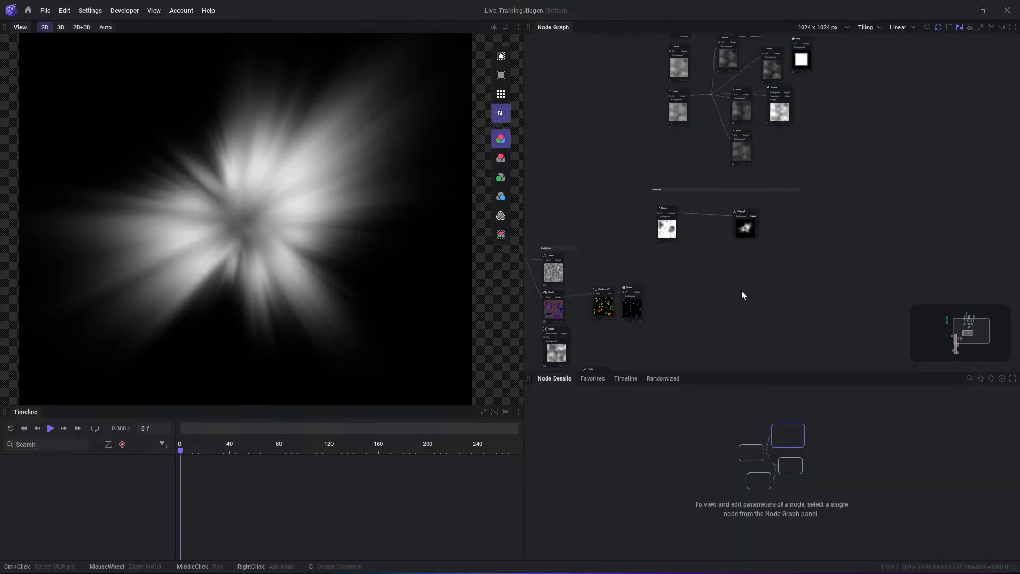
pyautogui.moveTo(754, 278); pyautogui.dragTo(827, 263, button='middle')
pyautogui.scroll(4, 776, 165)
pyautogui.scroll(3, 761, 109)
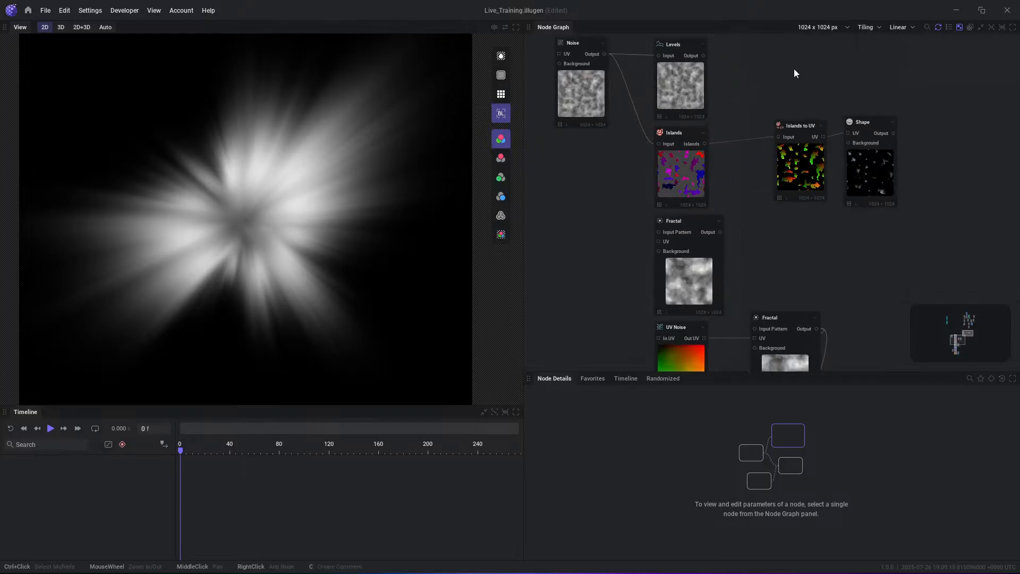
pyautogui.moveTo(797, 70); pyautogui.dragTo(831, 156, button='middle')
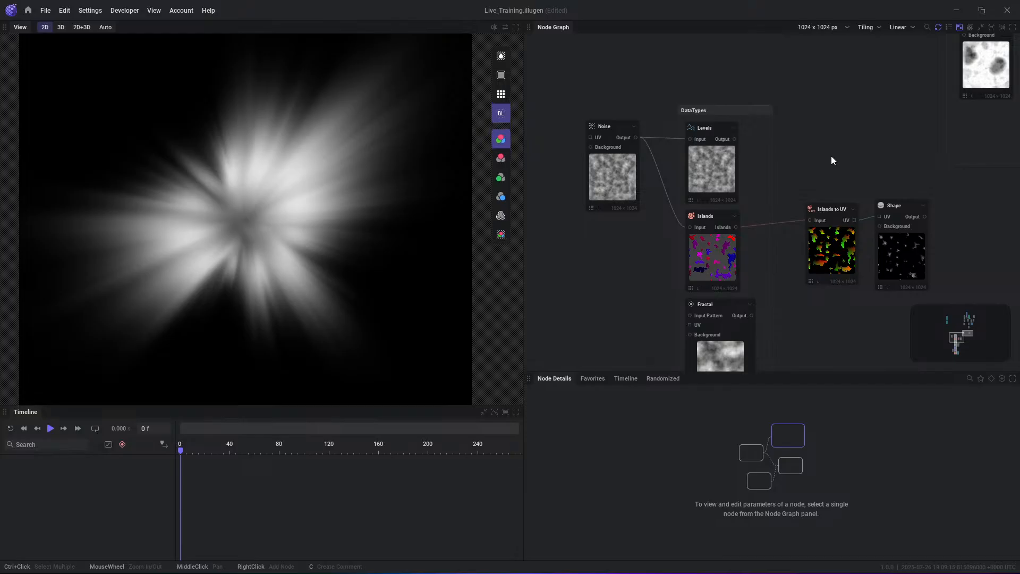
pyautogui.scroll(3, 831, 155)
pyautogui.click(676, 126)
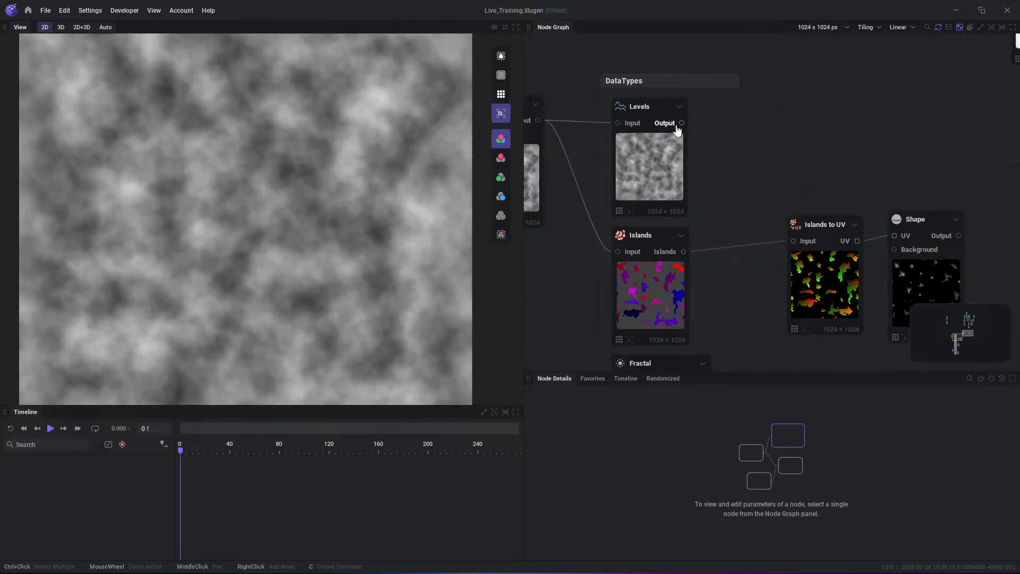
pyautogui.moveTo(740, 253); pyautogui.dragTo(751, 224, button='middle')
pyautogui.click(695, 228)
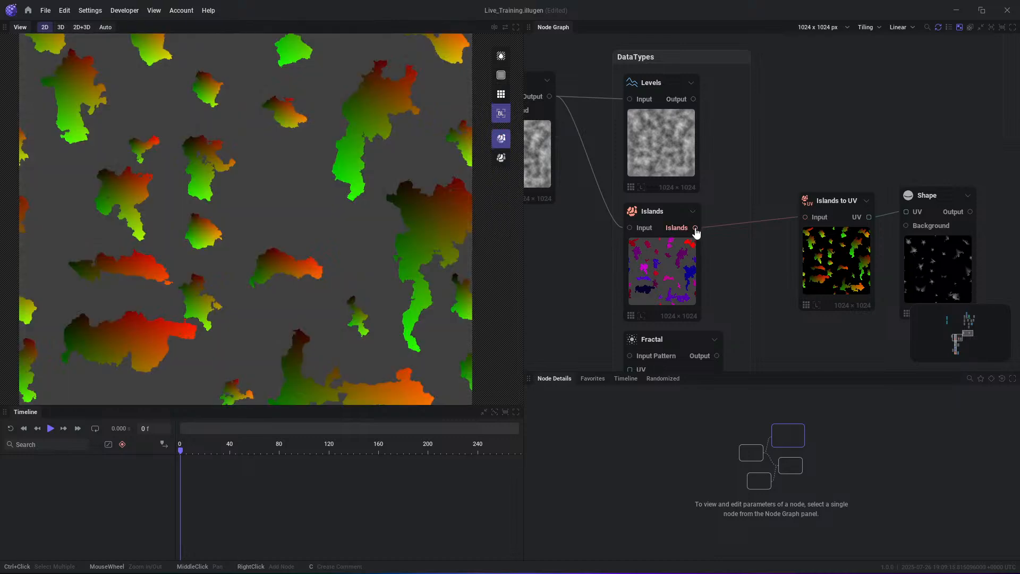
# - Preview the outputs of the Fractal and UV Noise nodes in the DataTypes group
pyautogui.moveTo(774, 287); pyautogui.dragTo(802, 173, button='middle')
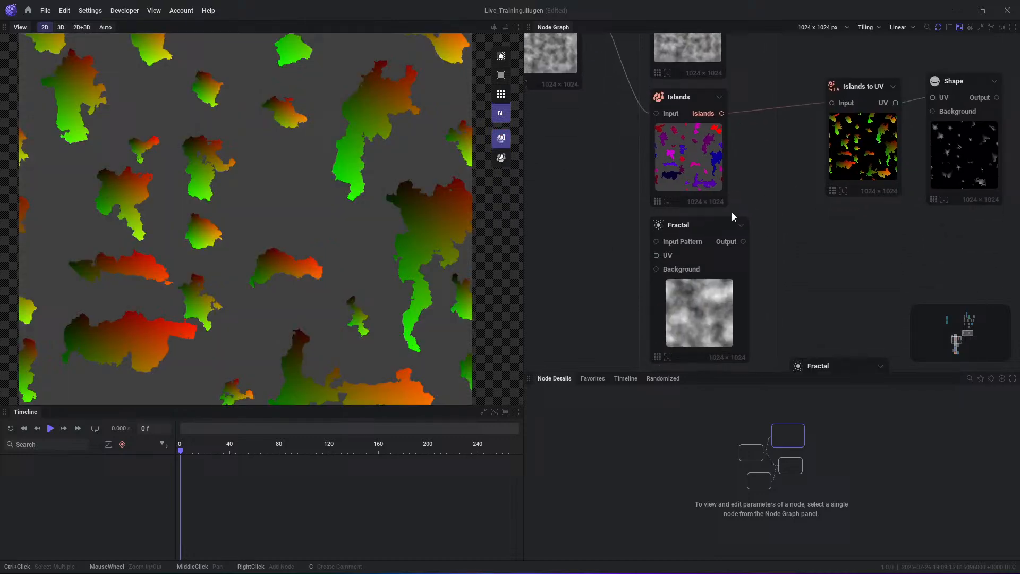
pyautogui.click(732, 242)
pyautogui.moveTo(802, 275); pyautogui.dragTo(765, 220, button='middle')
pyautogui.moveTo(718, 332); pyautogui.dragTo(718, 274, button='middle')
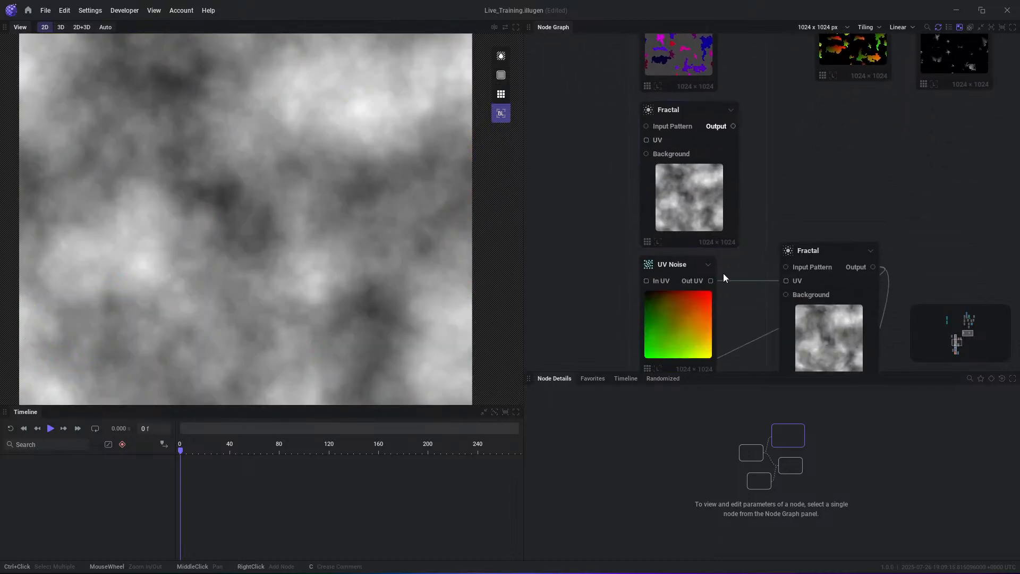
pyautogui.click(710, 280)
pyautogui.moveTo(763, 308); pyautogui.dragTo(727, 232, button='middle')
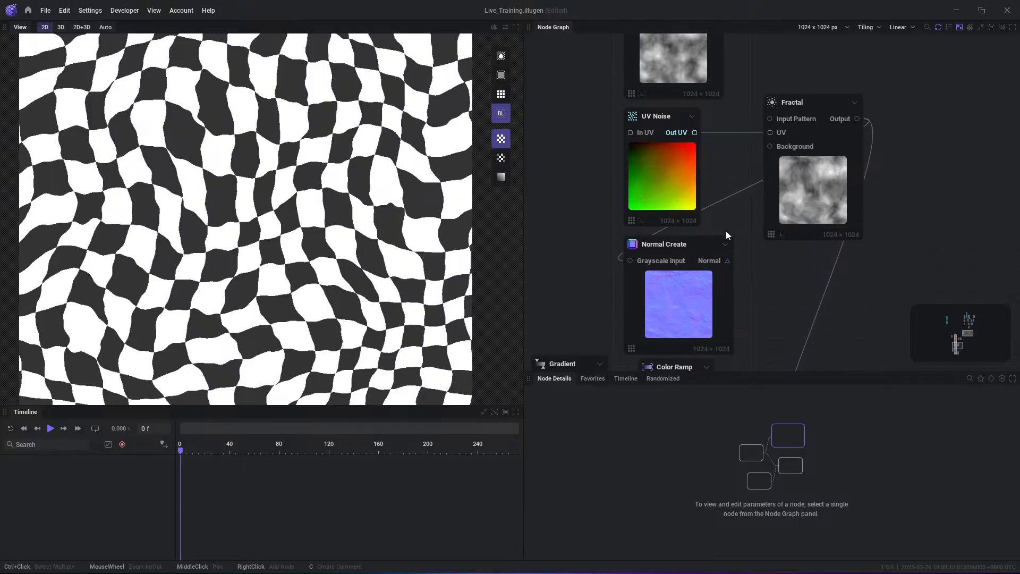
# - Preview the Normal Create and Color Ramp outputs, and examine the Mod: Cycle node's Signal output pin
pyautogui.click(712, 256)
pyautogui.moveTo(785, 287); pyautogui.dragTo(766, 189, button='middle')
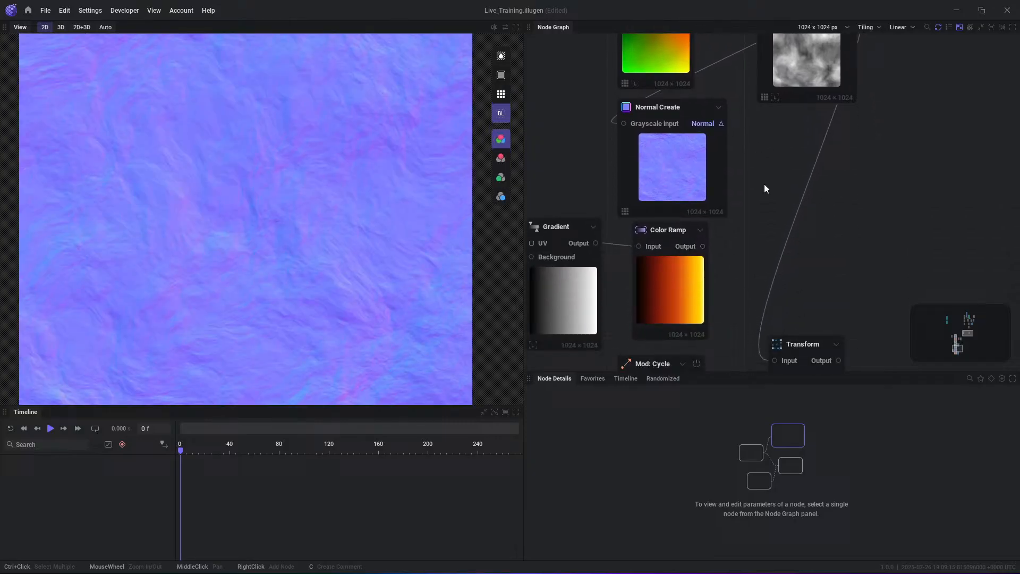
pyautogui.click(702, 247)
pyautogui.moveTo(720, 281); pyautogui.dragTo(728, 180, button='middle')
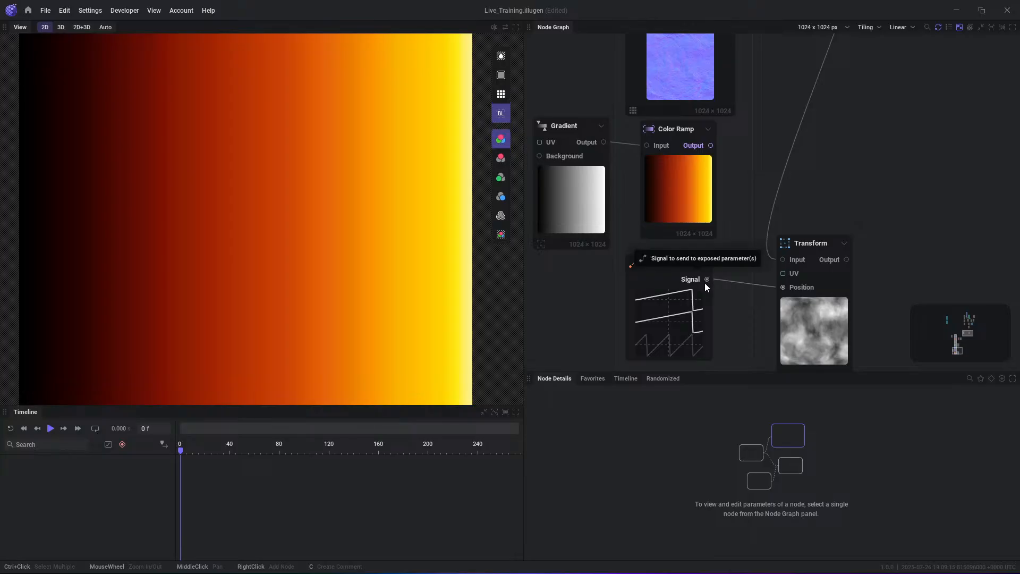
# - Preview the DataTypes group's Levels output and browse the Utils nodes that can be linked to it
pyautogui.scroll(-5, 801, 270)
pyautogui.moveTo(808, 230); pyautogui.dragTo(779, 424, button='middle')
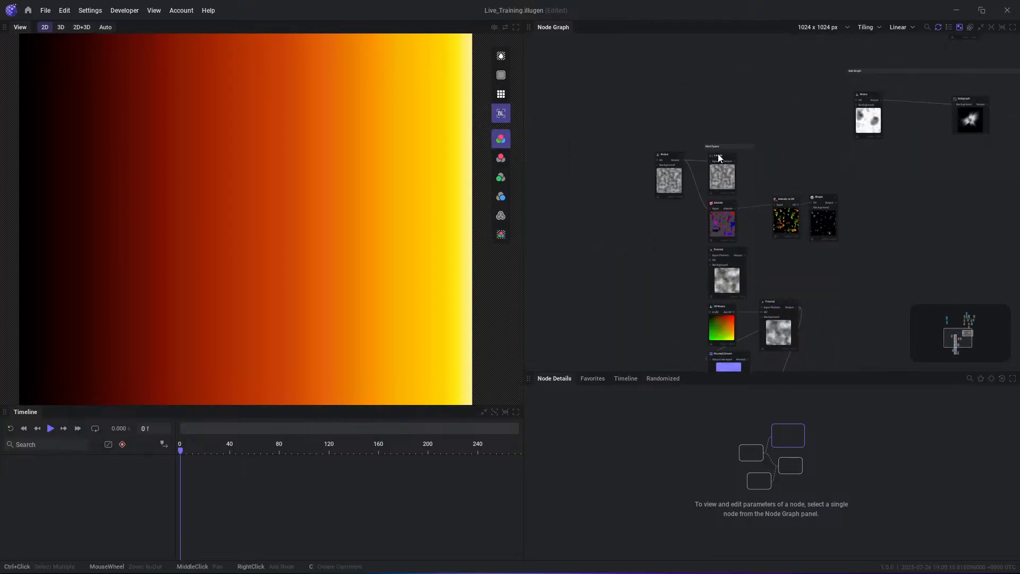
pyautogui.scroll(5, 718, 155)
pyautogui.scroll(1, 741, 194)
pyautogui.click(737, 180)
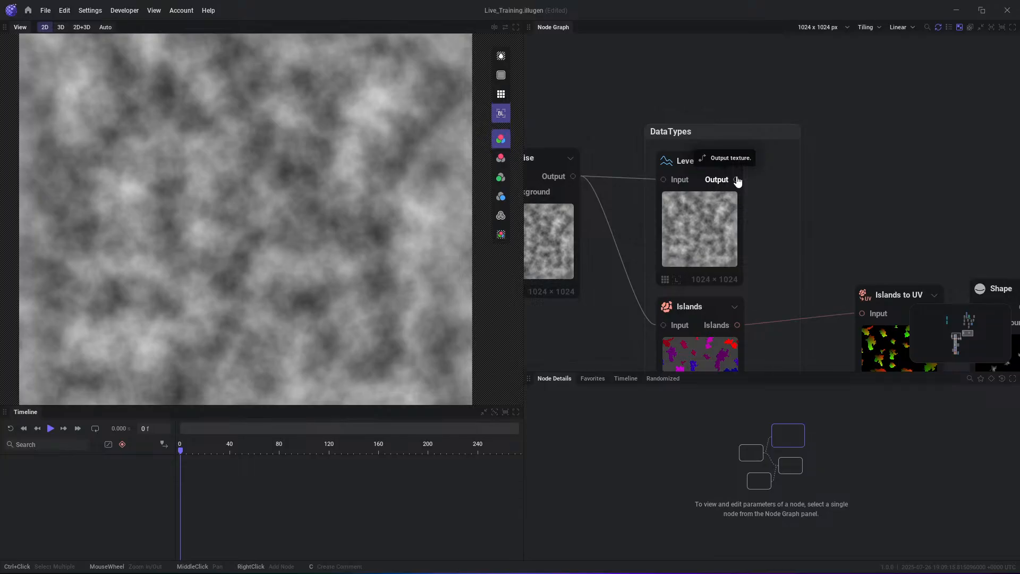
pyautogui.moveTo(737, 180); pyautogui.dragTo(878, 129)
pyautogui.moveTo(916, 175)
pyautogui.moveTo(915, 211)
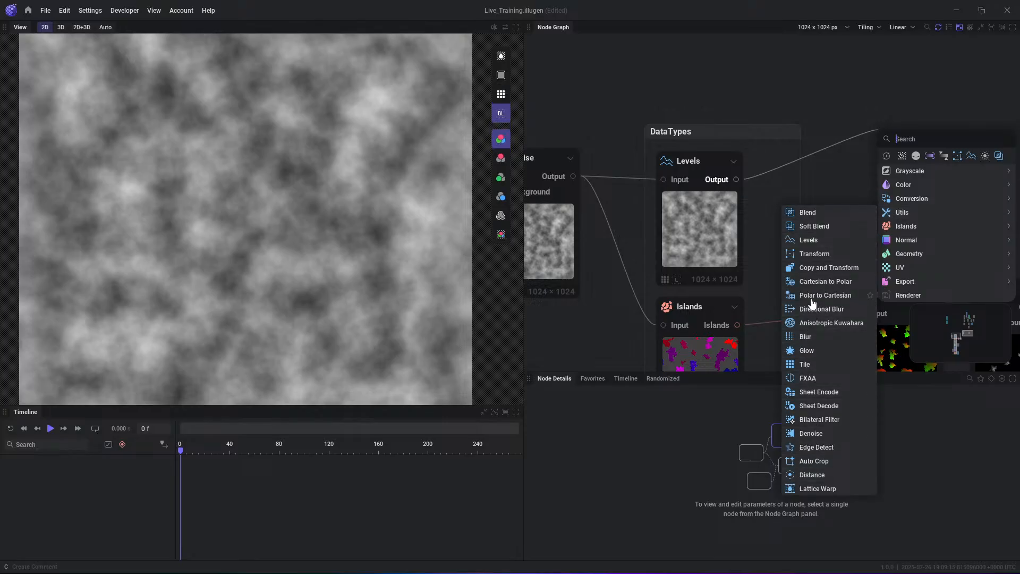
pyautogui.click(846, 135)
pyautogui.moveTo(871, 166); pyautogui.dragTo(764, 132, button='middle')
# - Add a second Levels node outside the DataTypes group and examine its required Input pin
pyautogui.rightClick(788, 101)
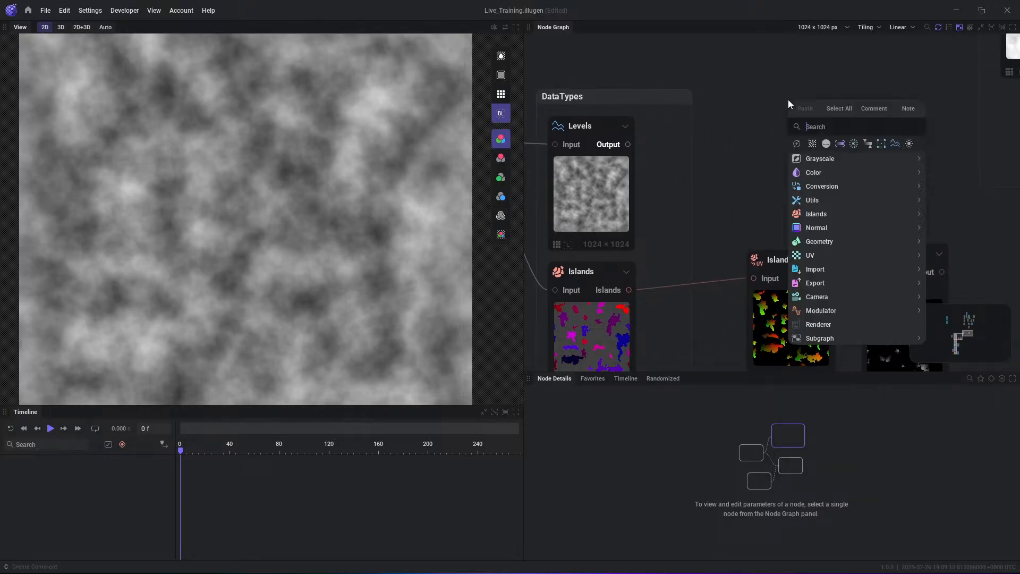
pyautogui.moveTo(826, 200)
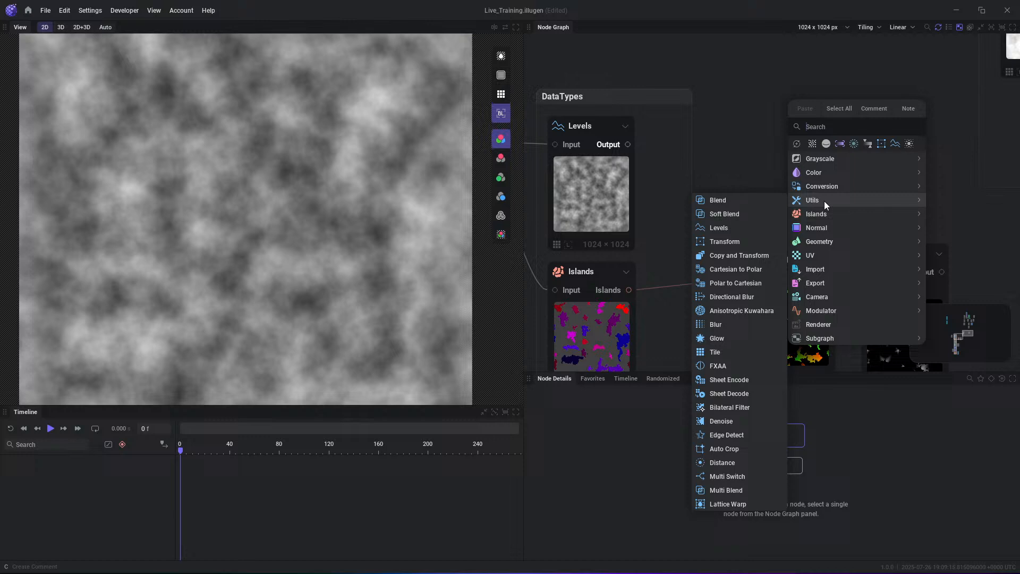
pyautogui.click(720, 227)
pyautogui.scroll(4, 790, 155)
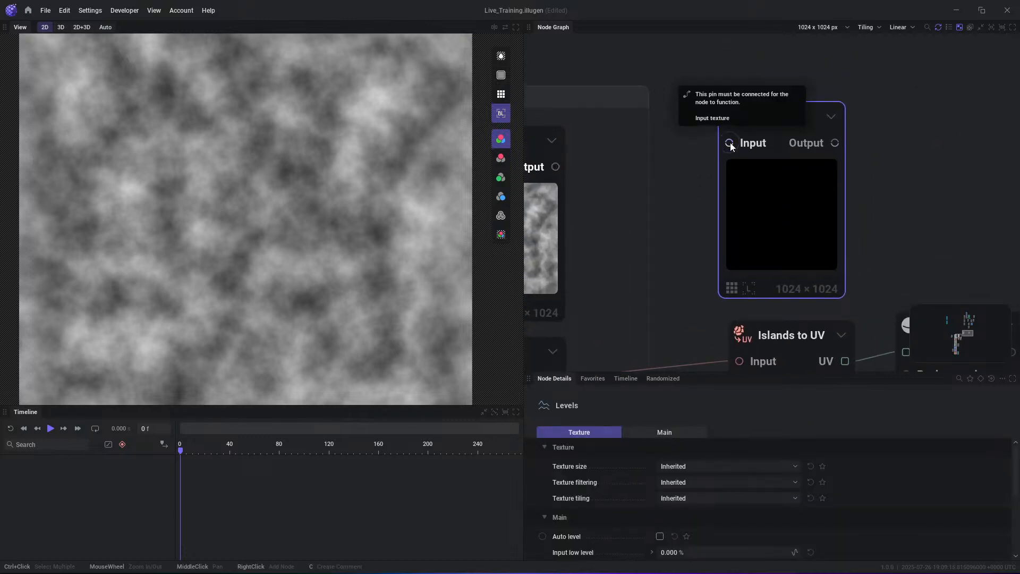
pyautogui.scroll(1, 732, 152)
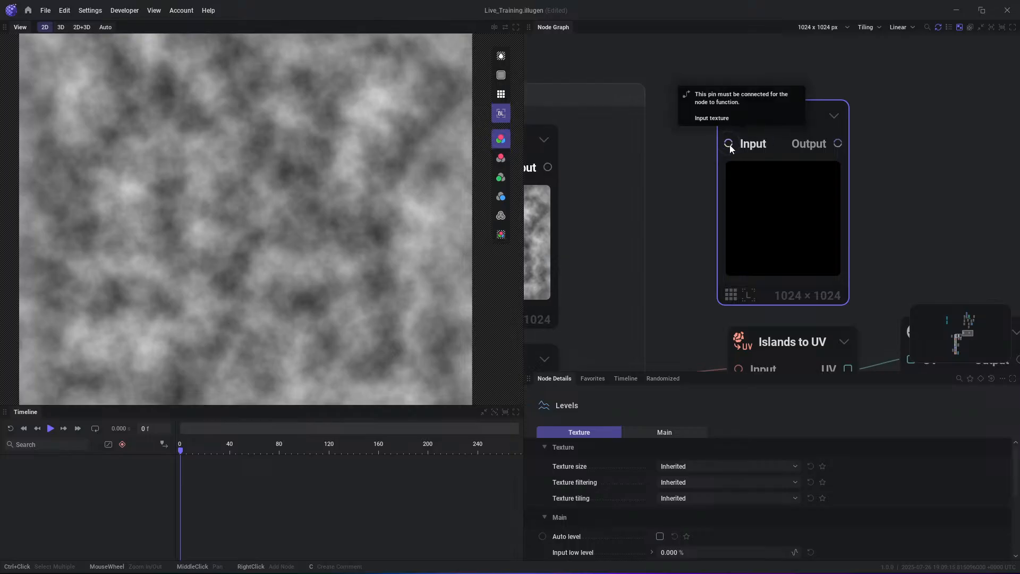
pyautogui.scroll(-5, 818, 217)
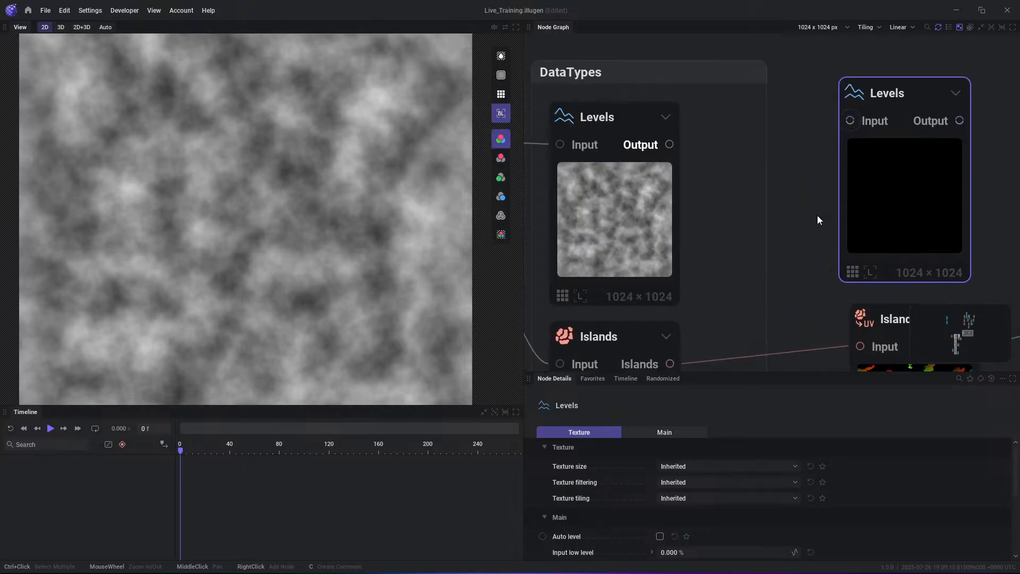
# - Examine the output pins of the DataTypes nodes and the required Input pin of the unconnected Levels node
pyautogui.scroll(4, 686, 42)
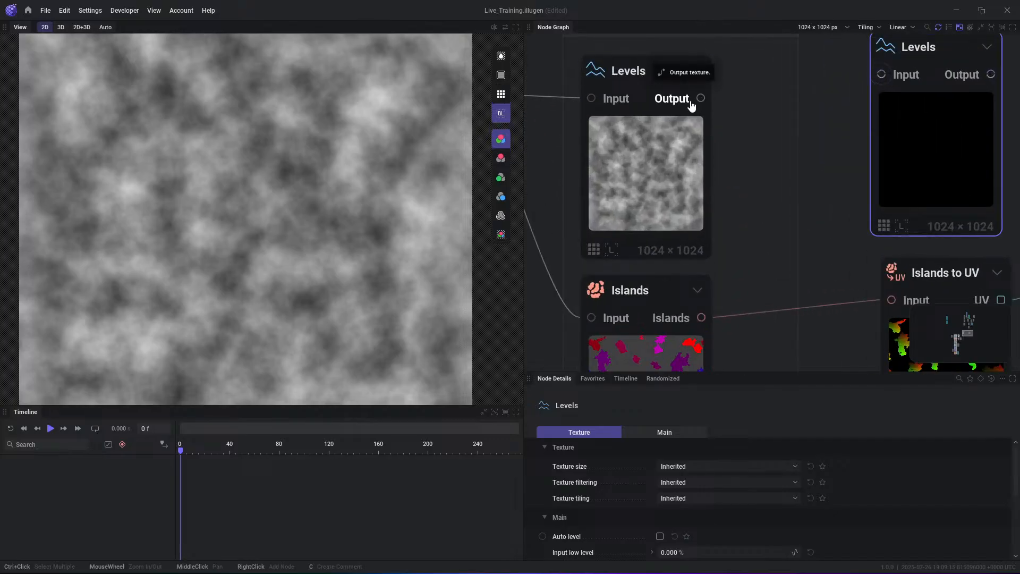
pyautogui.scroll(-3, 790, 159)
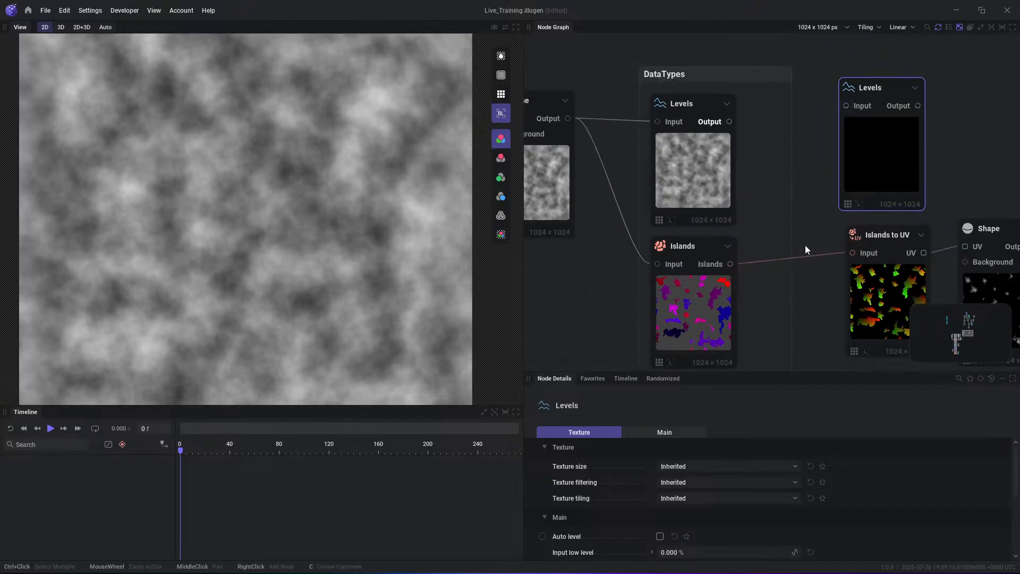
pyautogui.moveTo(809, 306); pyautogui.dragTo(739, 109, button='middle')
pyautogui.scroll(-2, 739, 109)
pyautogui.moveTo(747, 254); pyautogui.dragTo(753, 123, button='middle')
pyautogui.moveTo(743, 286); pyautogui.dragTo(741, 144, button='middle')
pyautogui.scroll(5, 696, 220)
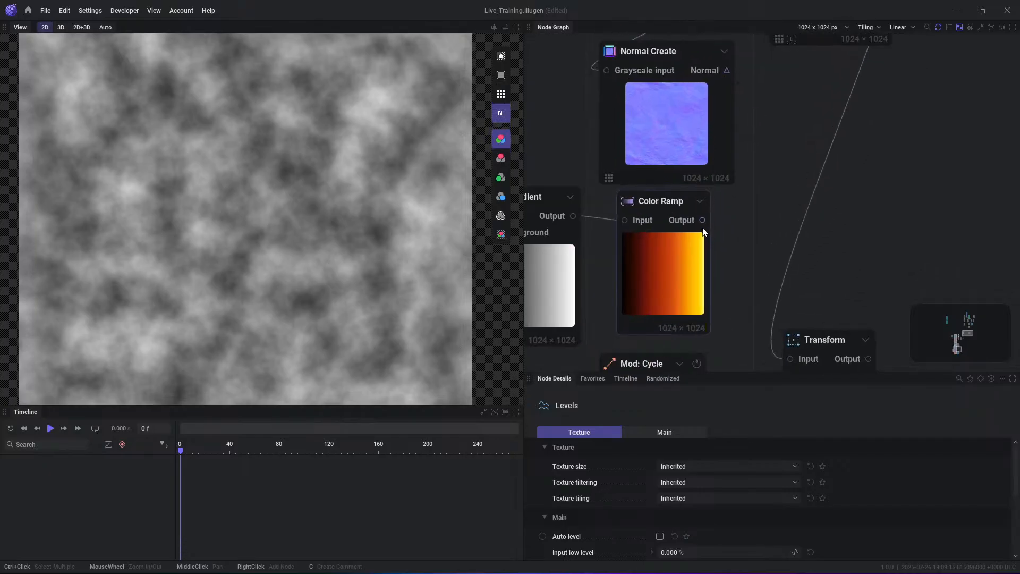
pyautogui.scroll(-8, 728, 212)
pyautogui.moveTo(809, 37); pyautogui.dragTo(760, 306, button='middle')
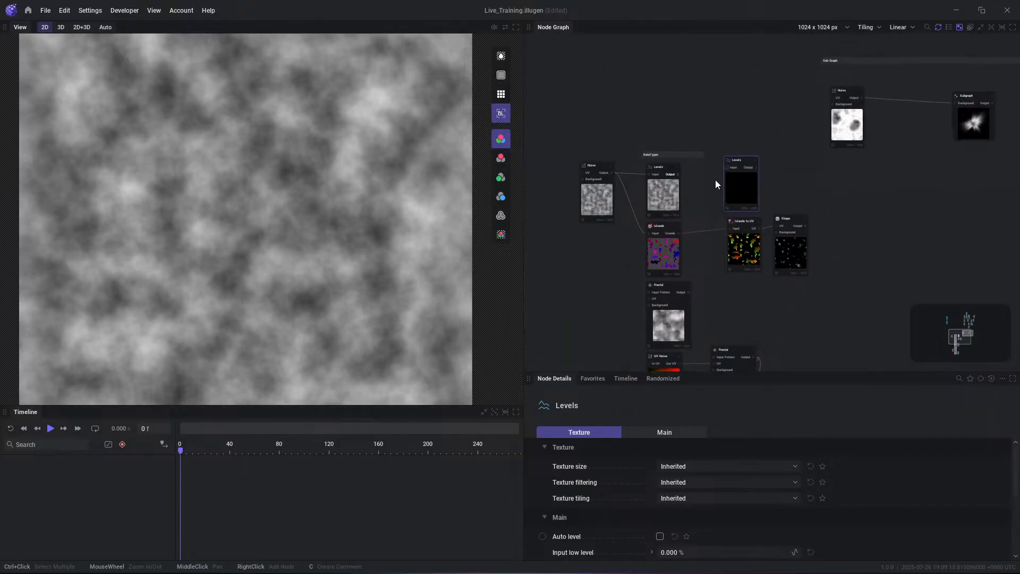
pyautogui.scroll(6, 742, 176)
pyautogui.moveTo(672, 165)
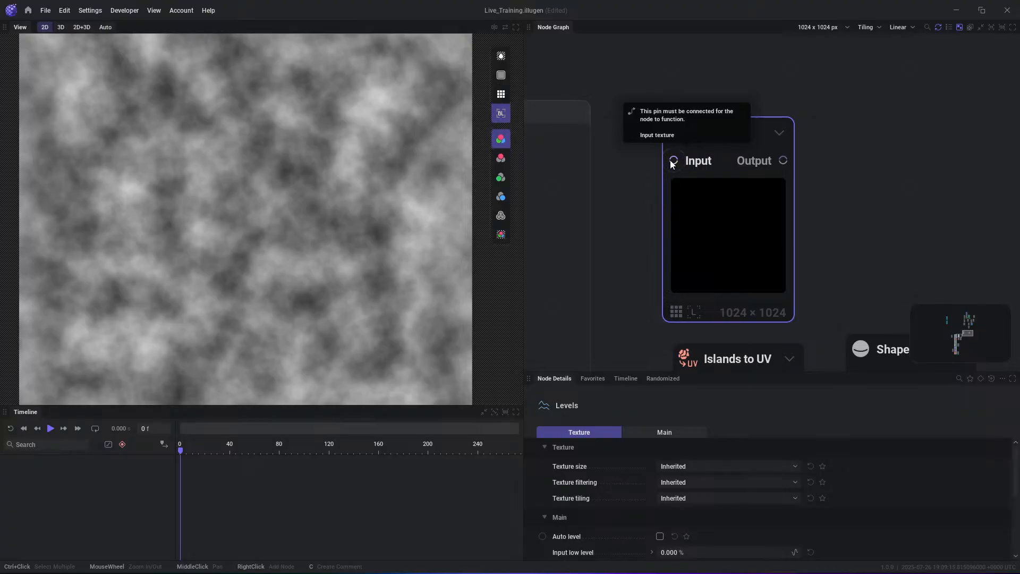
pyautogui.scroll(-2, 792, 183)
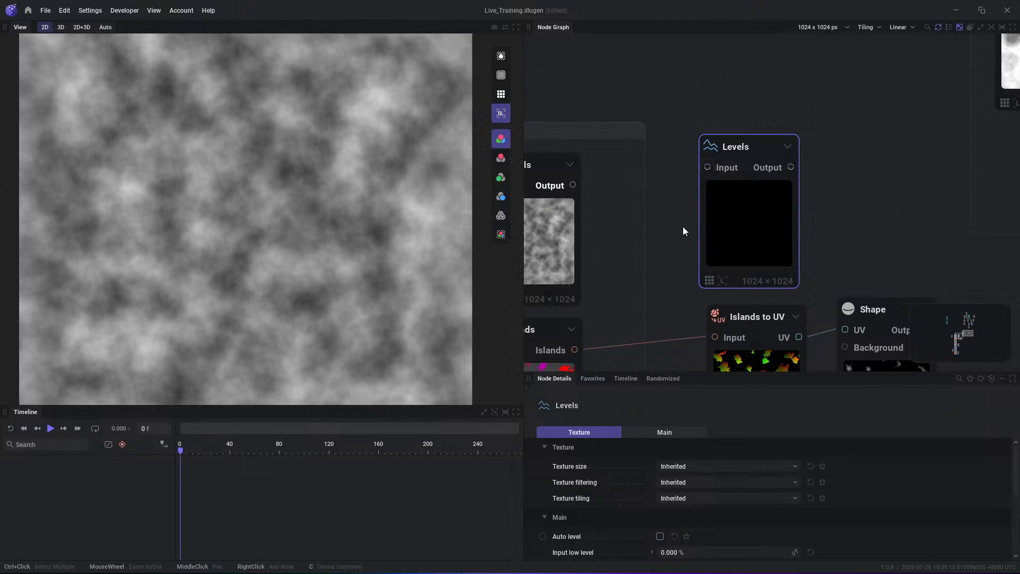
# - Try to link the Islands node's output directly to the unconnected Levels node's Input pin
pyautogui.scroll(2, 688, 227)
pyautogui.moveTo(657, 261); pyautogui.dragTo(750, 224, button='middle')
pyautogui.scroll(-3, 764, 222)
pyautogui.moveTo(772, 275); pyautogui.dragTo(742, 205, button='middle')
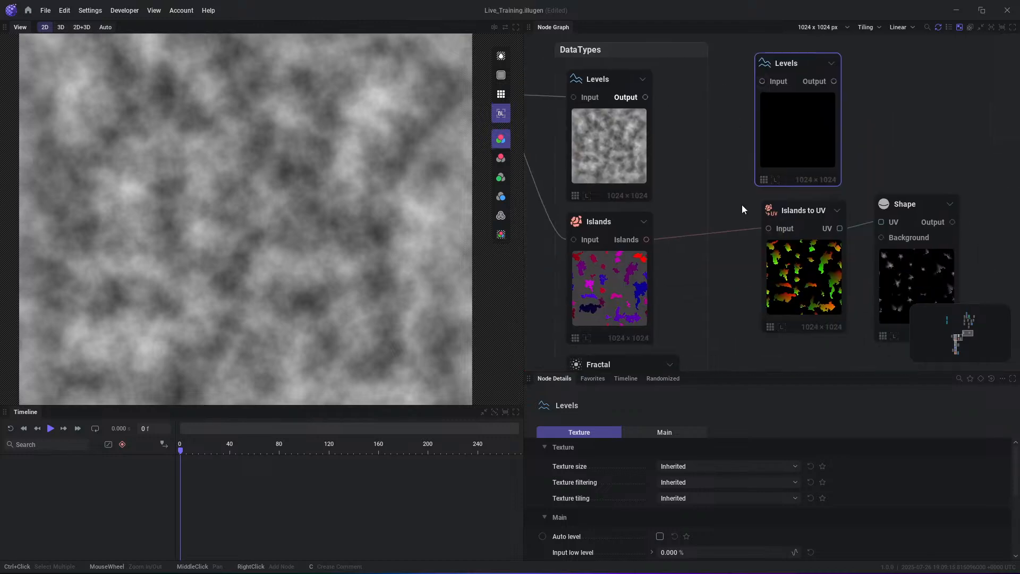
pyautogui.moveTo(666, 241); pyautogui.dragTo(654, 273, button='middle')
pyautogui.moveTo(649, 271); pyautogui.dragTo(766, 111)
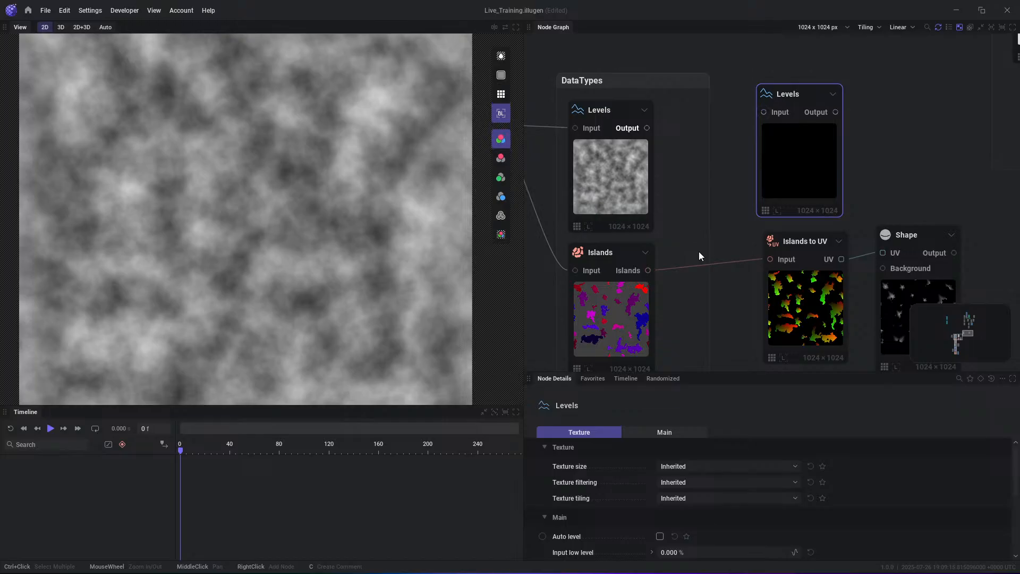
pyautogui.moveTo(801, 86); pyautogui.dragTo(803, 64)
pyautogui.scroll(-1, 755, 180)
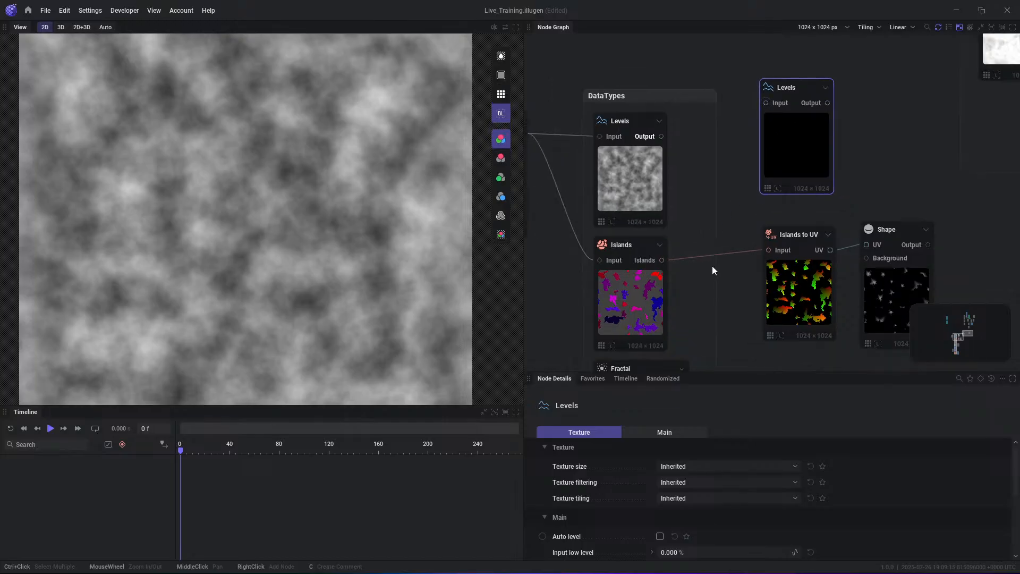
# - Convert the Islands output with an Islands to Grayscale node feeding the unconnected Levels node, and preview the Levels output
pyautogui.moveTo(661, 259); pyautogui.dragTo(714, 213)
pyautogui.moveTo(795, 253)
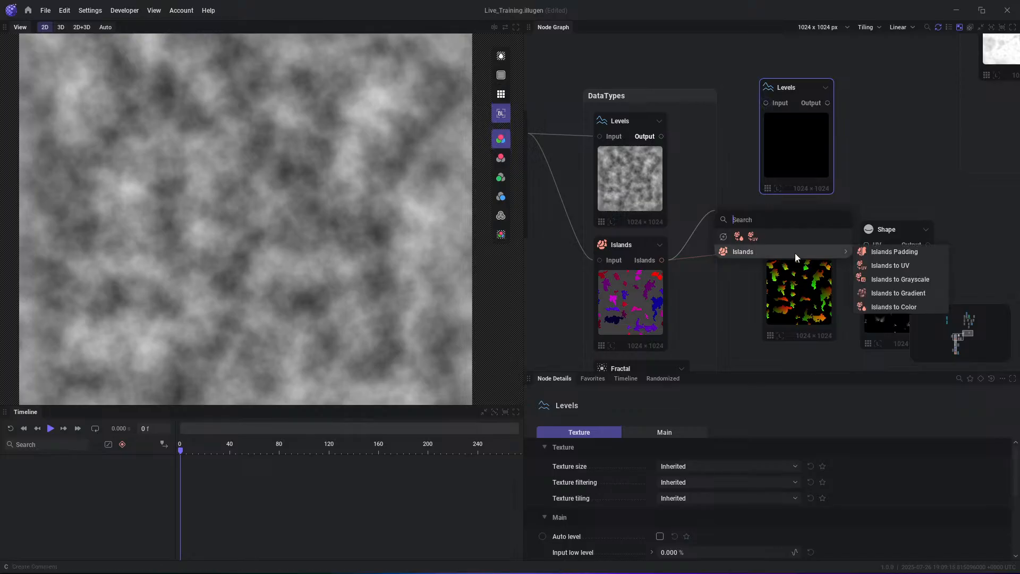
pyautogui.click(897, 279)
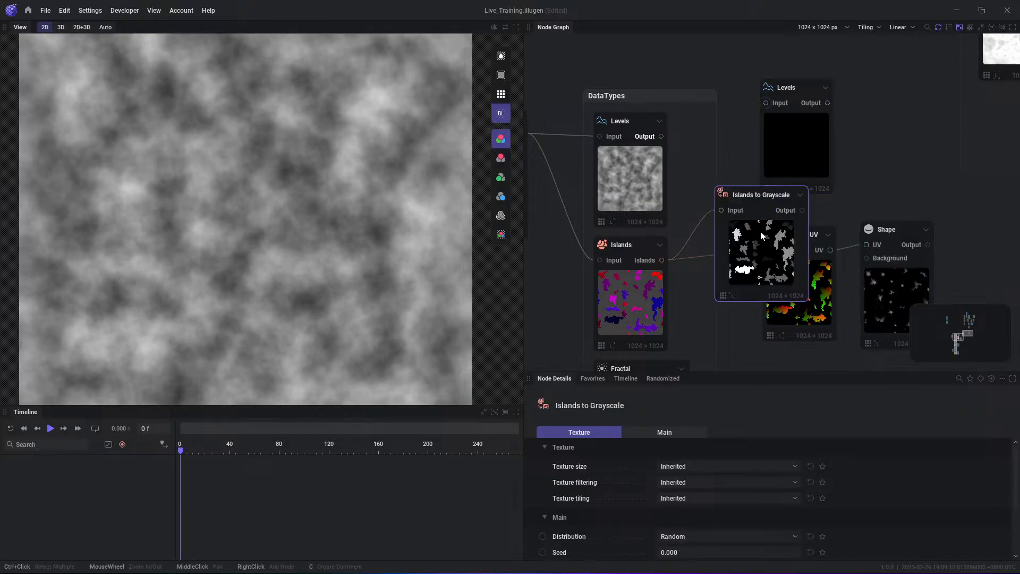
pyautogui.moveTo(731, 194); pyautogui.dragTo(705, 193)
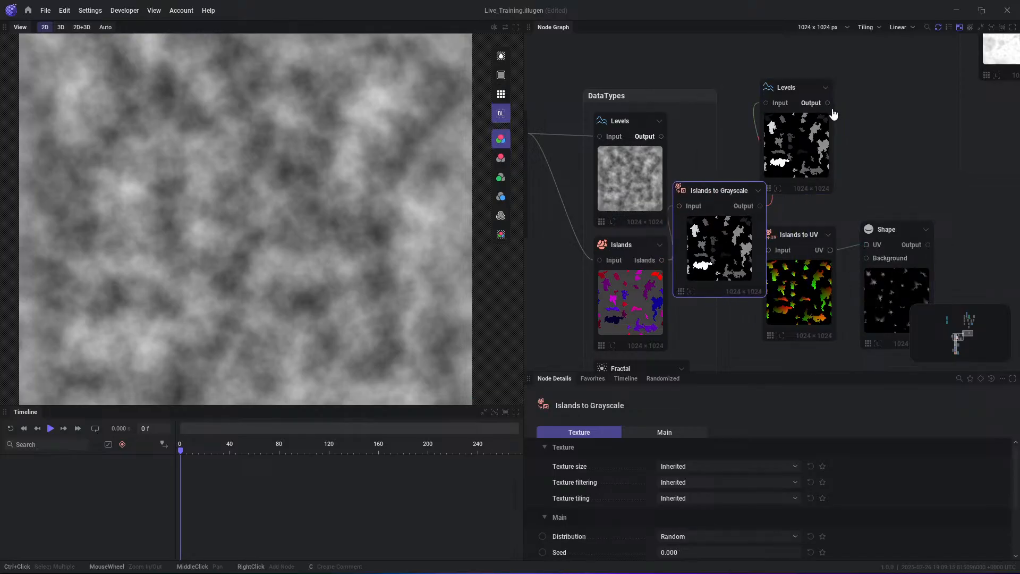
pyautogui.moveTo(777, 116); pyautogui.dragTo(830, 96)
pyautogui.moveTo(722, 239); pyautogui.dragTo(766, 153)
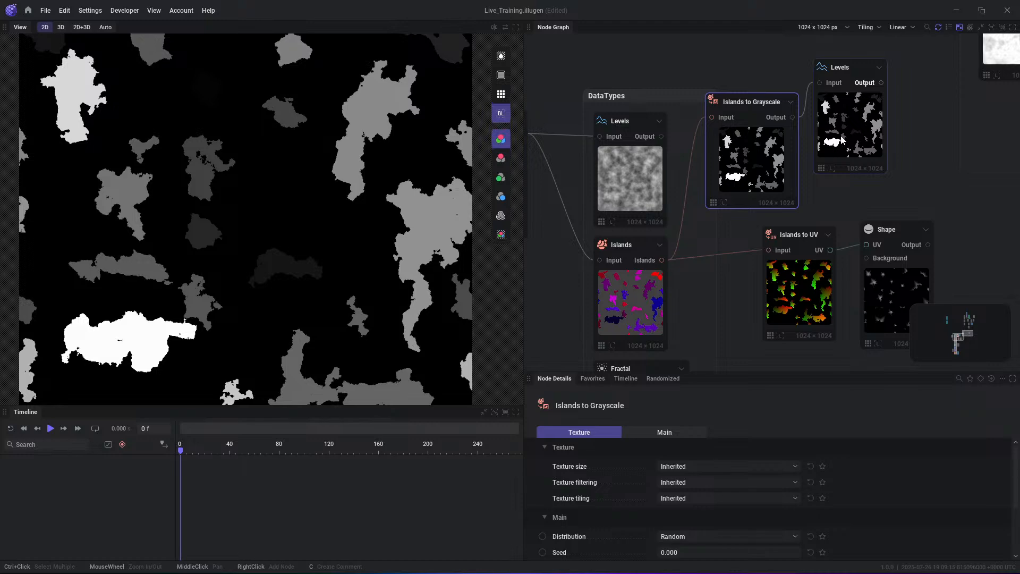
# - Preview the UV output of the Islands to UV node and the output of the Shape node linked to it
pyautogui.scroll(-1, 880, 154)
pyautogui.scroll(3, 832, 219)
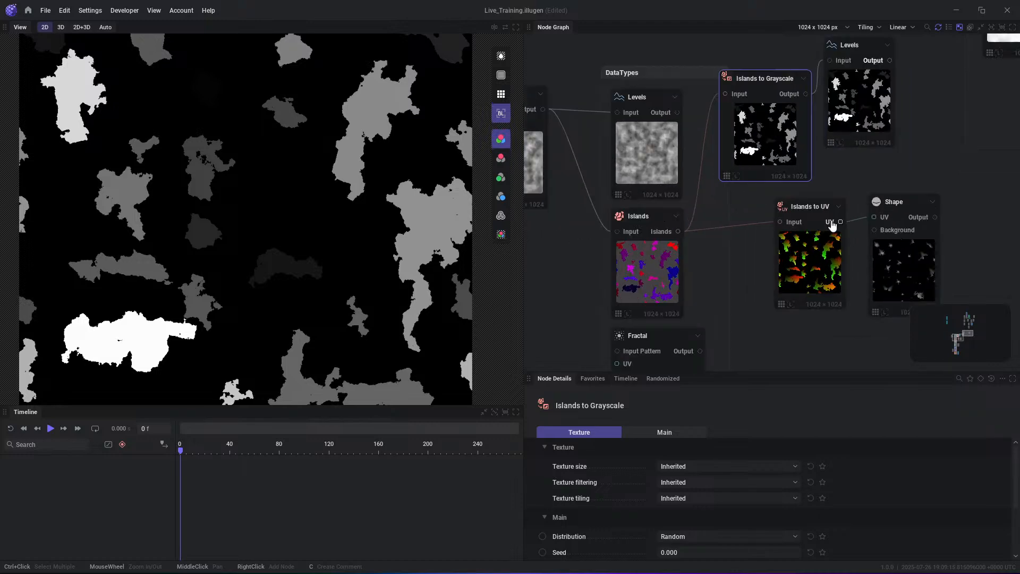
pyautogui.click(832, 214)
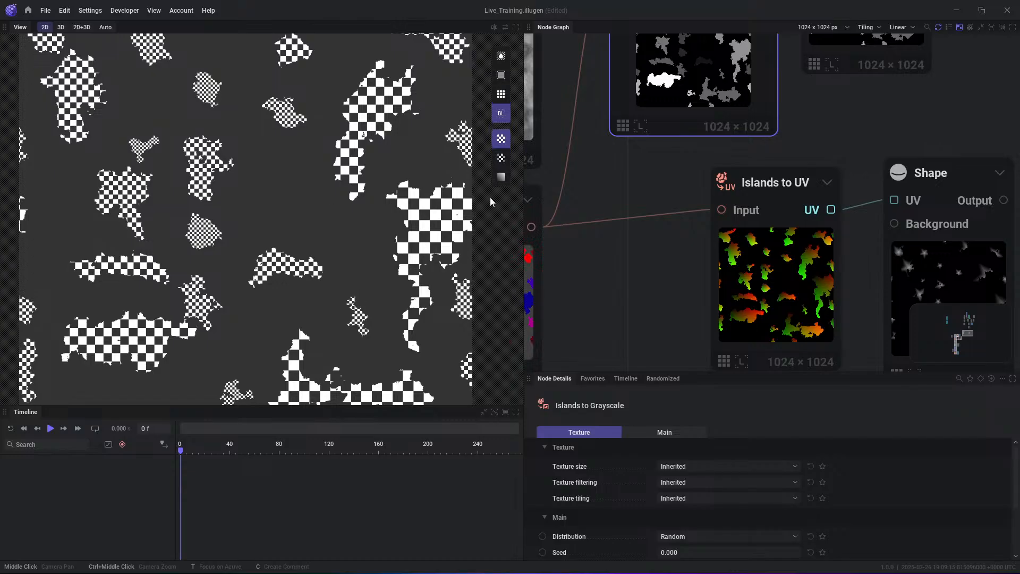
pyautogui.click(1001, 204)
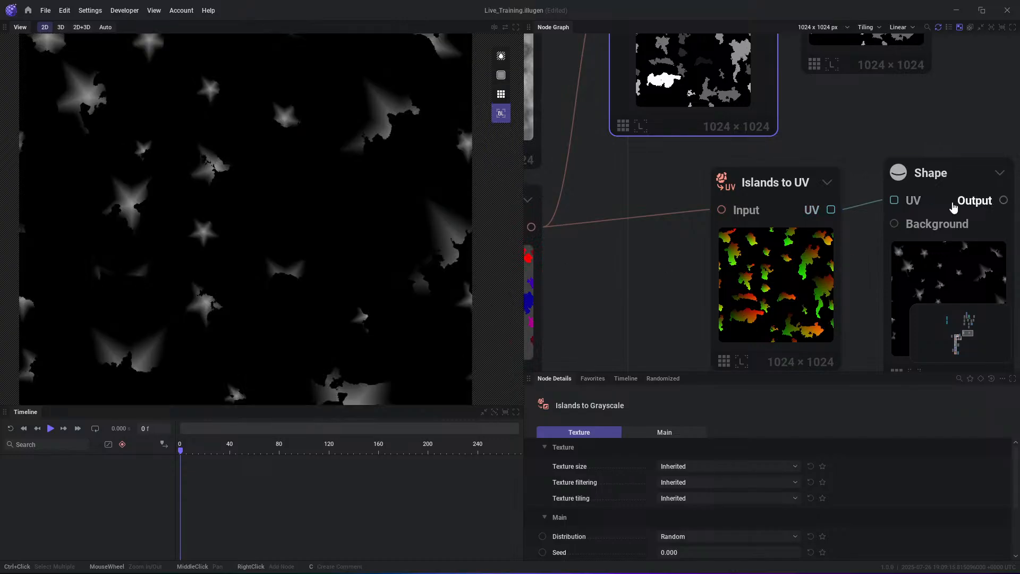
# - Preview the output of the source Noise node and the Islands output it feeds
pyautogui.scroll(-2, 728, 255)
pyautogui.moveTo(658, 283); pyautogui.dragTo(881, 254, button='middle')
pyautogui.scroll(-1, 756, 242)
pyautogui.click(671, 74)
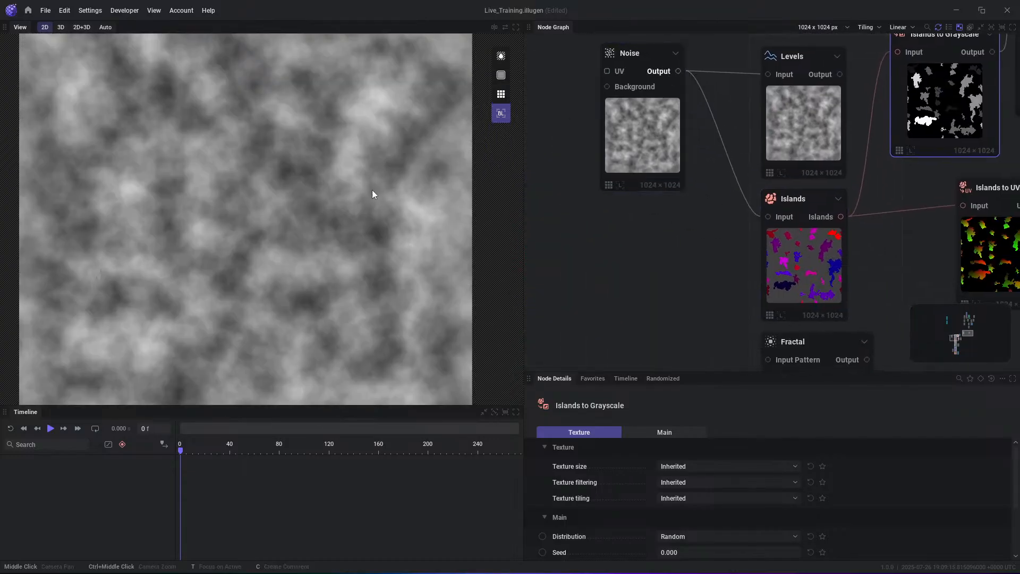
pyautogui.click(840, 217)
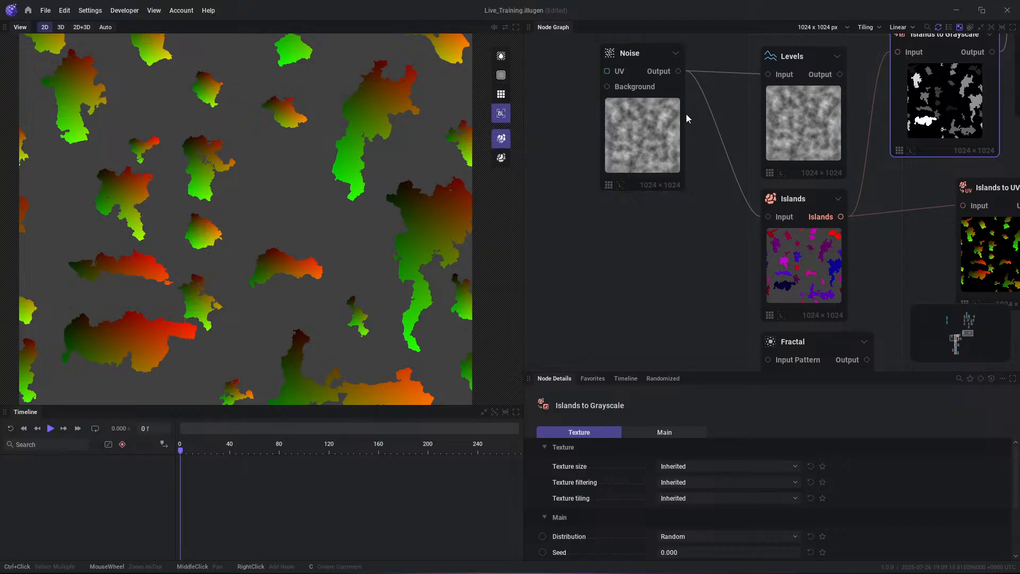
# - Follow the chain from Islands to UV into Shape by previewing both outputs again, and select the Shape node
pyautogui.moveTo(719, 265); pyautogui.dragTo(466, 240, button='middle')
pyautogui.click(769, 181)
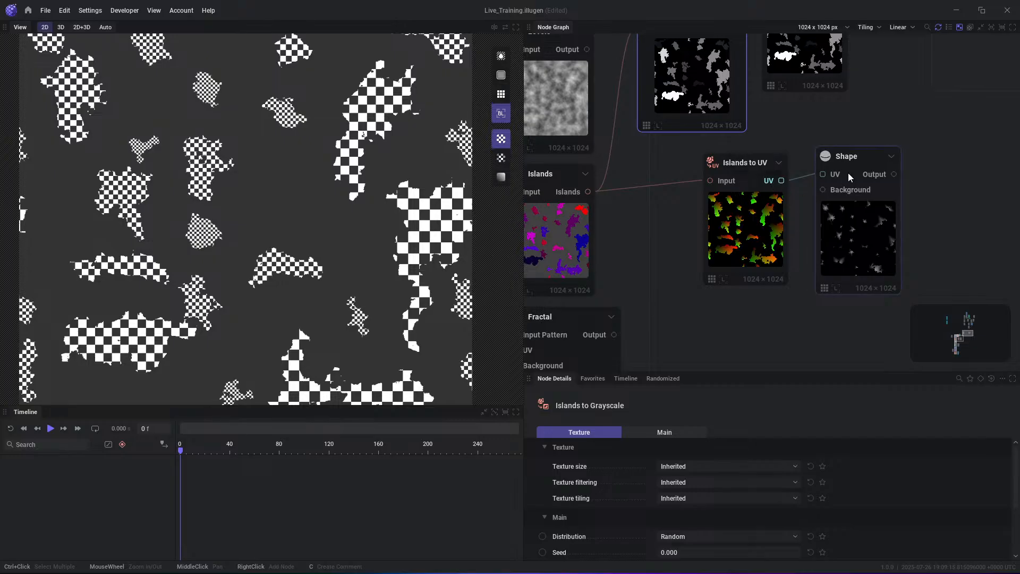
pyautogui.click(882, 175)
pyautogui.moveTo(860, 163); pyautogui.dragTo(859, 176)
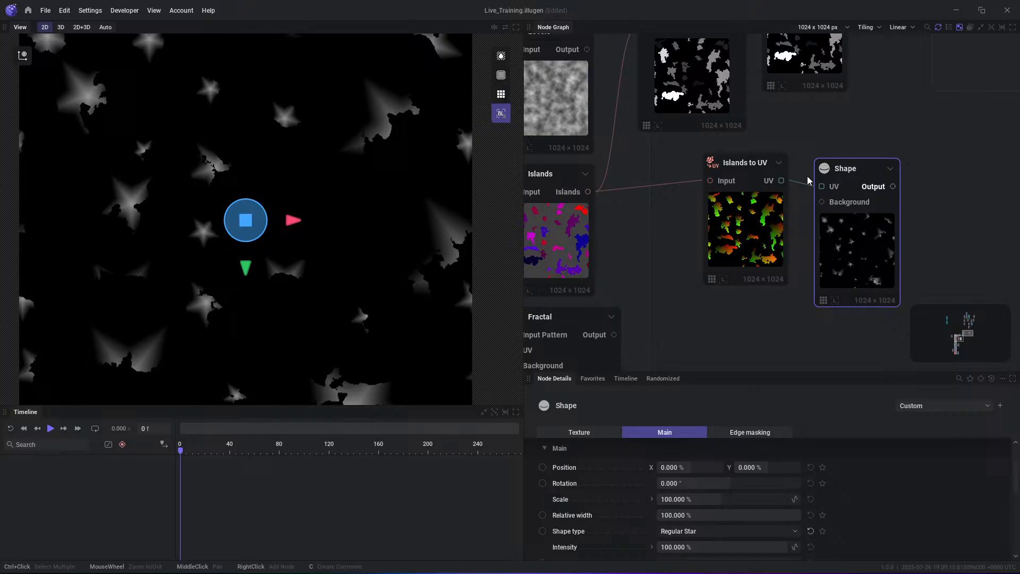
pyautogui.moveTo(845, 175); pyautogui.dragTo(860, 157)
# - Preview the output of the Fractal node in the DataTypes group
pyautogui.scroll(-2, 713, 308)
pyautogui.moveTo(713, 307); pyautogui.dragTo(772, 215, button='middle')
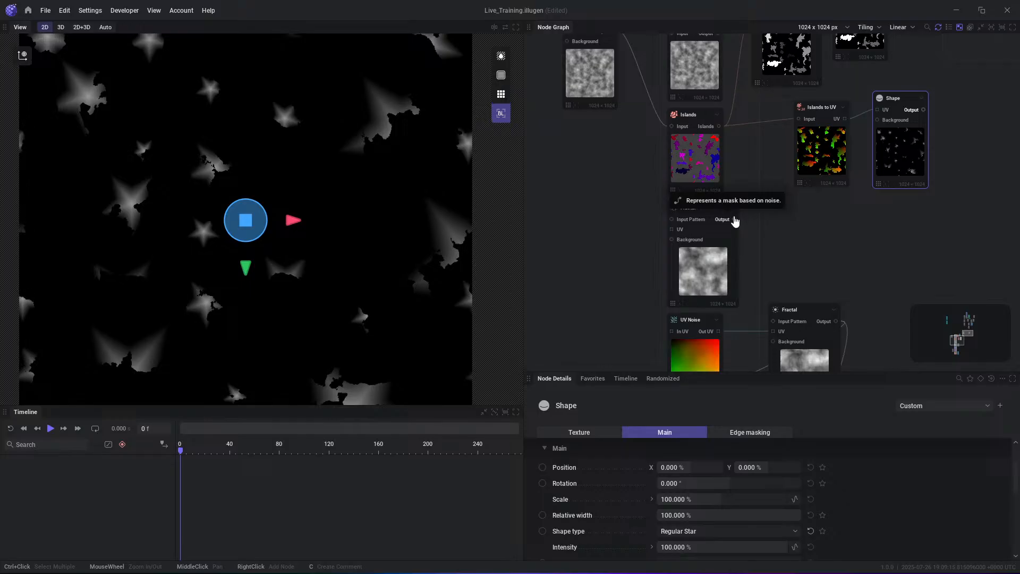
pyautogui.moveTo(887, 168); pyautogui.dragTo(882, 171)
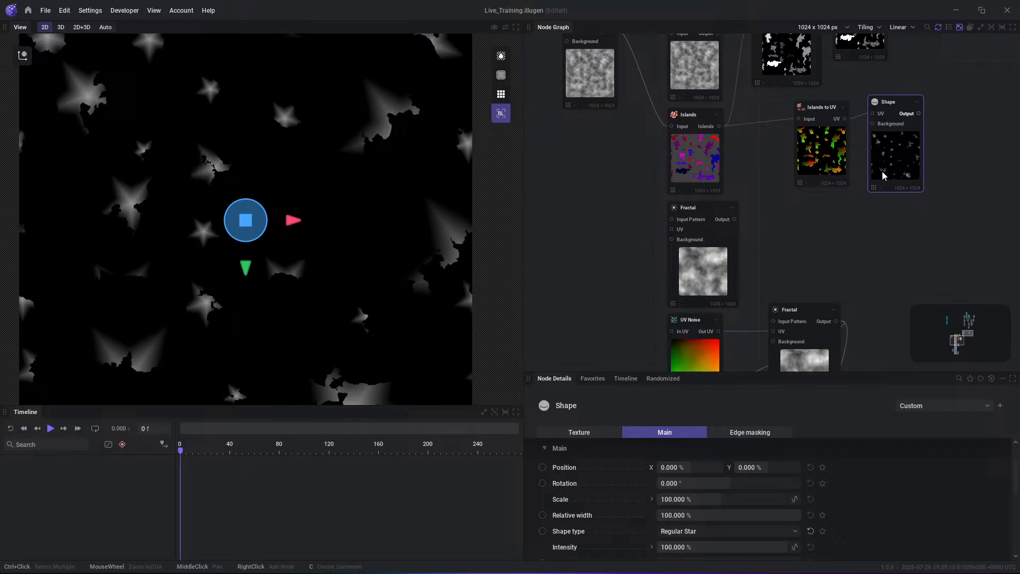
pyautogui.click(734, 218)
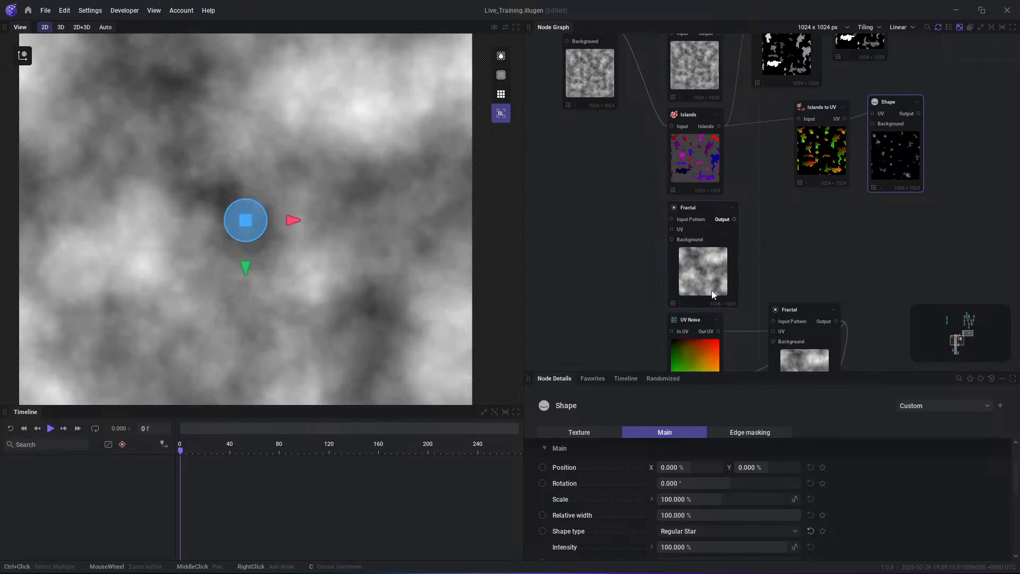
# - Preview the UV Noise output and compare its checker, coloured checker and gradient display modes
pyautogui.moveTo(730, 263); pyautogui.dragTo(760, 172, button='middle')
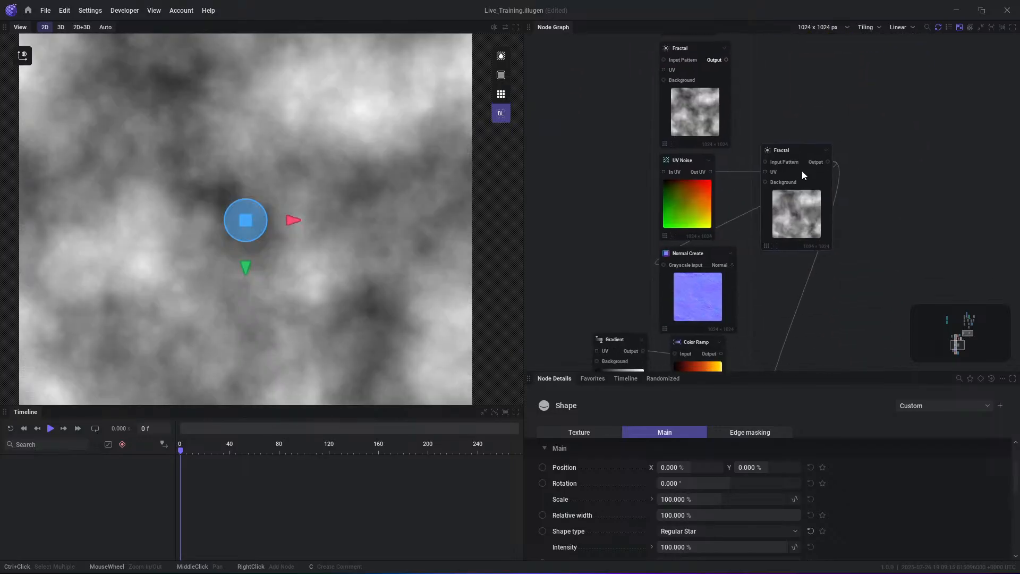
pyautogui.scroll(3, 765, 194)
pyautogui.click(648, 161)
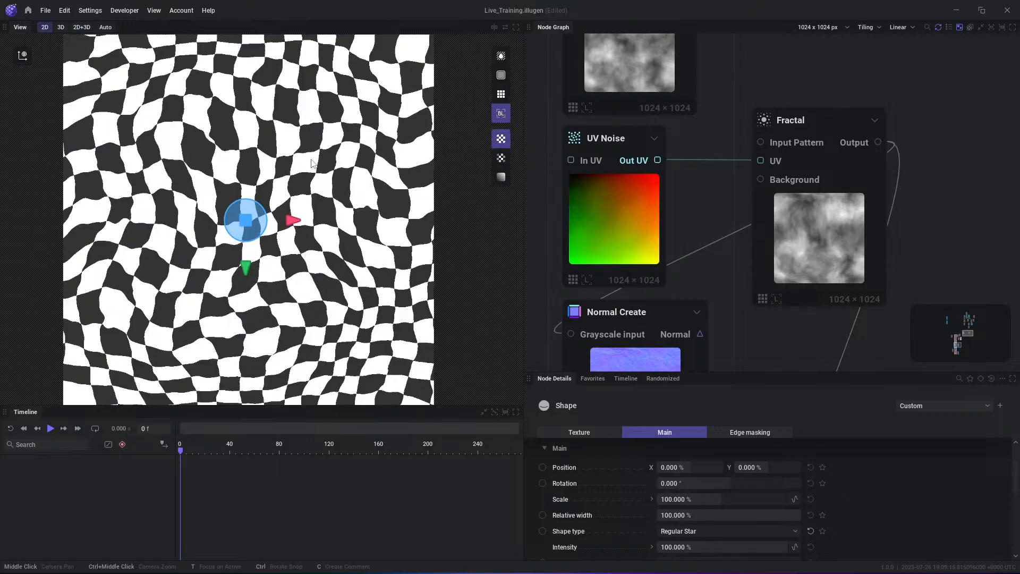
pyautogui.click(501, 158)
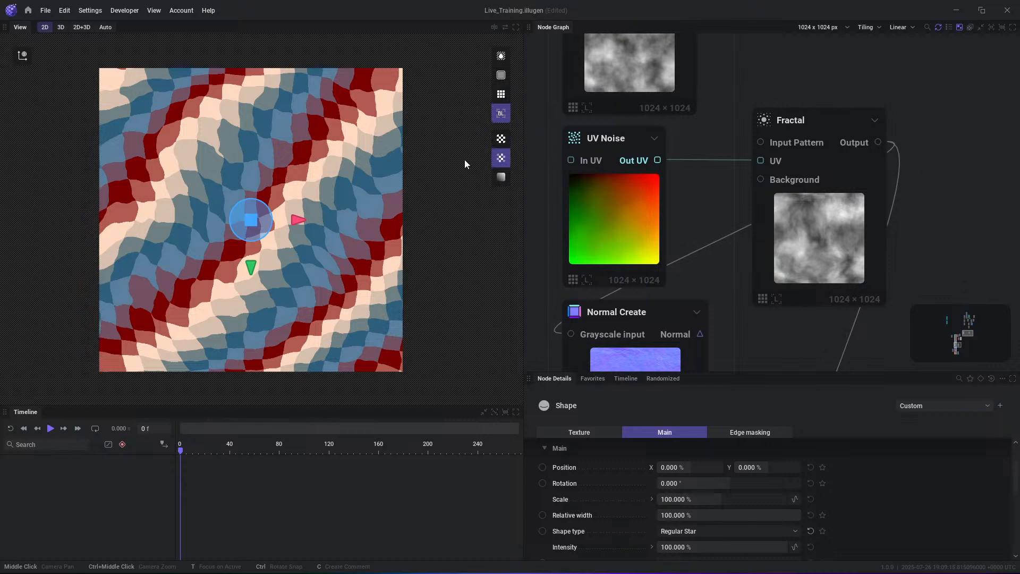
pyautogui.click(501, 177)
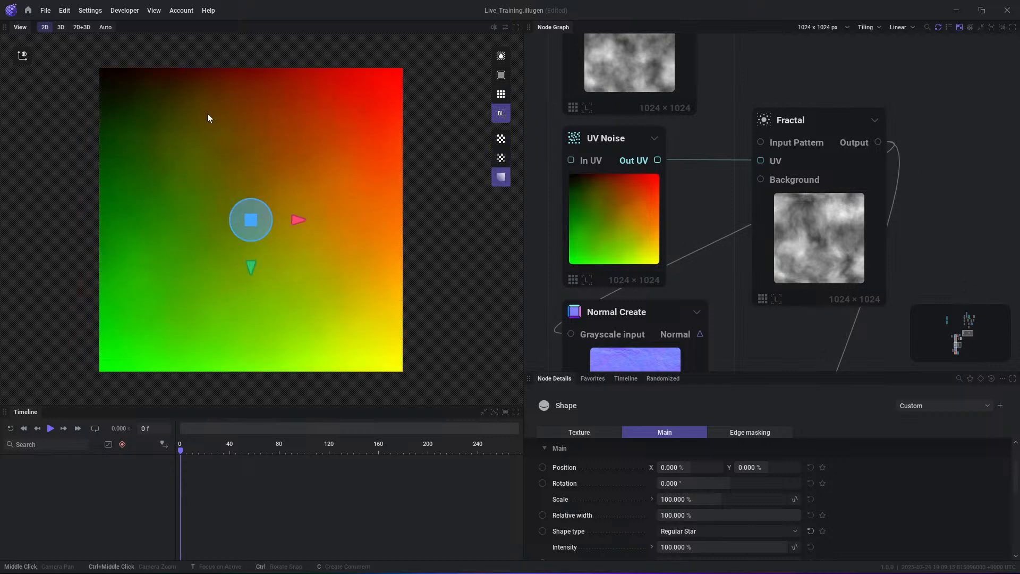
pyautogui.click(501, 139)
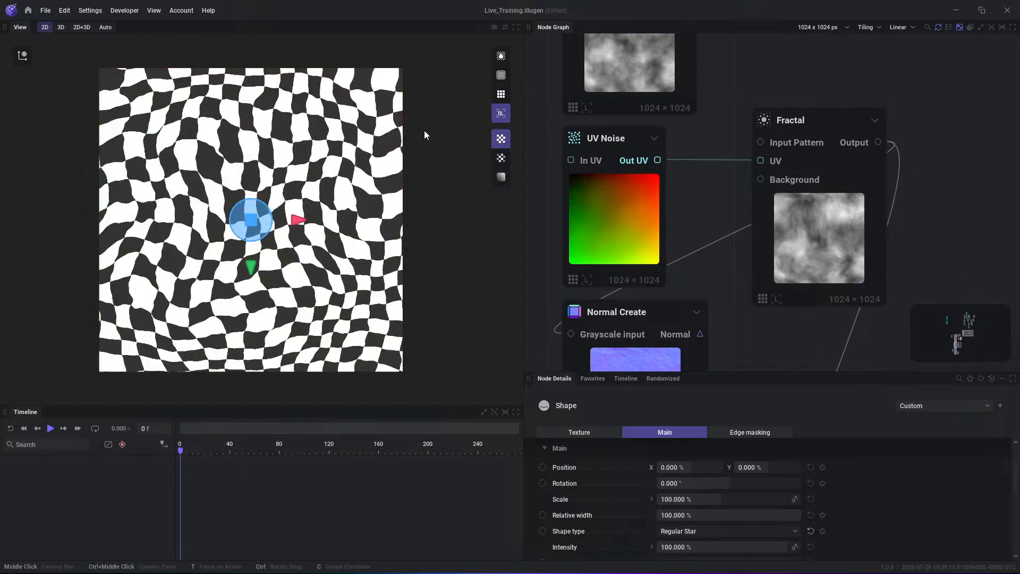
pyautogui.click(501, 158)
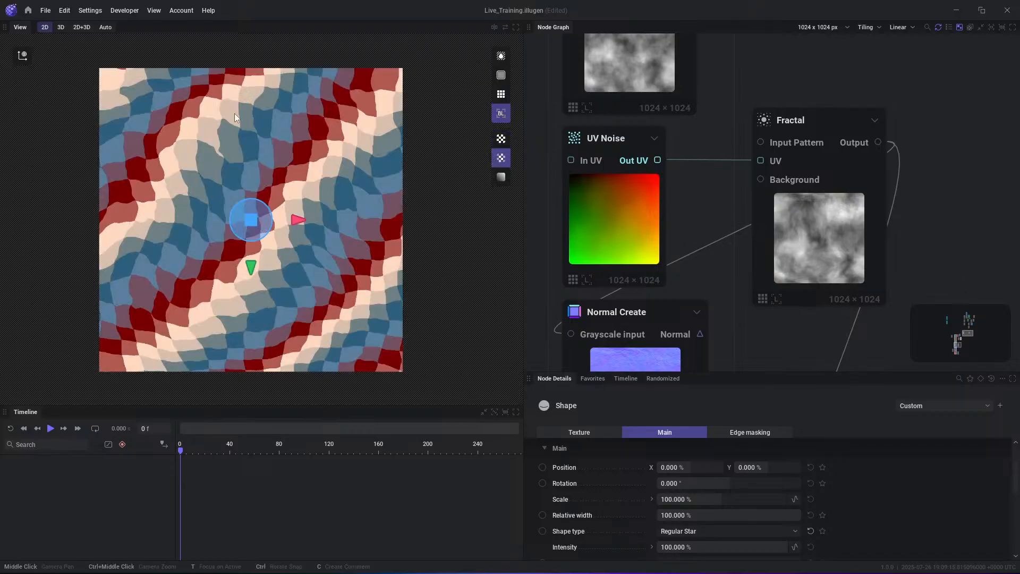
# - Preview the linked Fractal's output, disconnect UV Noise from it, and reconnect Out UV to the Fractal's UV pin
pyautogui.click(863, 153)
pyautogui.click(709, 159)
pyautogui.moveTo(801, 224)
pyautogui.mouseDown()
pyautogui.moveTo(802, 186)
pyautogui.moveTo(805, 211)
pyautogui.mouseUp()
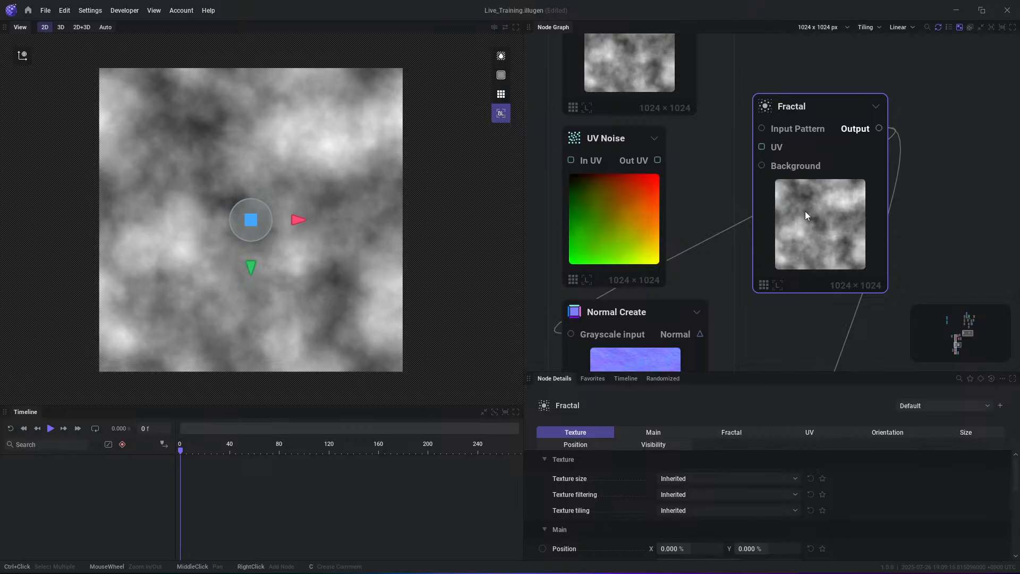
pyautogui.moveTo(632, 218); pyautogui.dragTo(656, 212)
pyautogui.moveTo(678, 155); pyautogui.dragTo(762, 147)
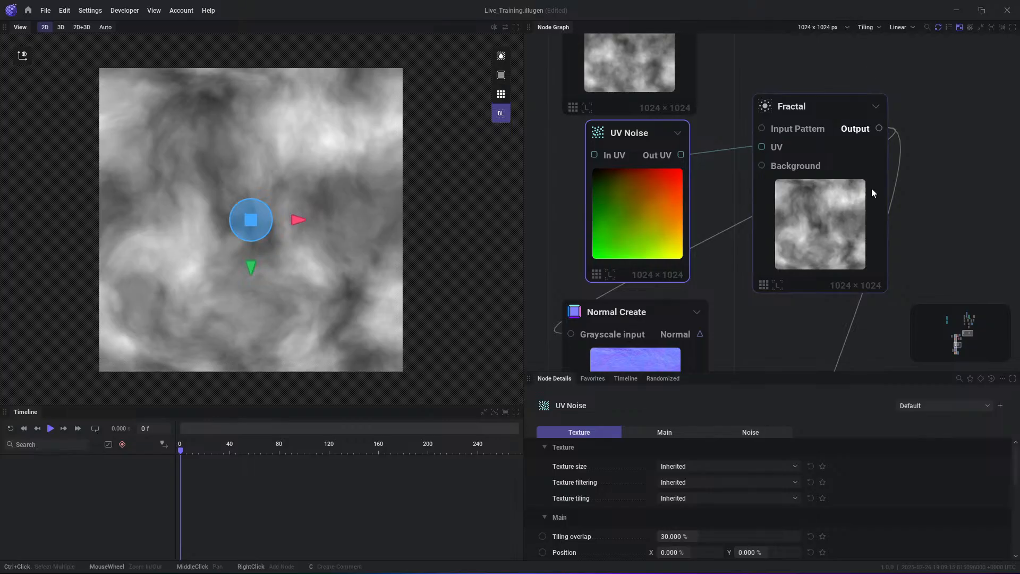
# - Select the Fractal node fed by UV Noise and set its UV distortion to 200%
pyautogui.moveTo(853, 108); pyautogui.dragTo(846, 122)
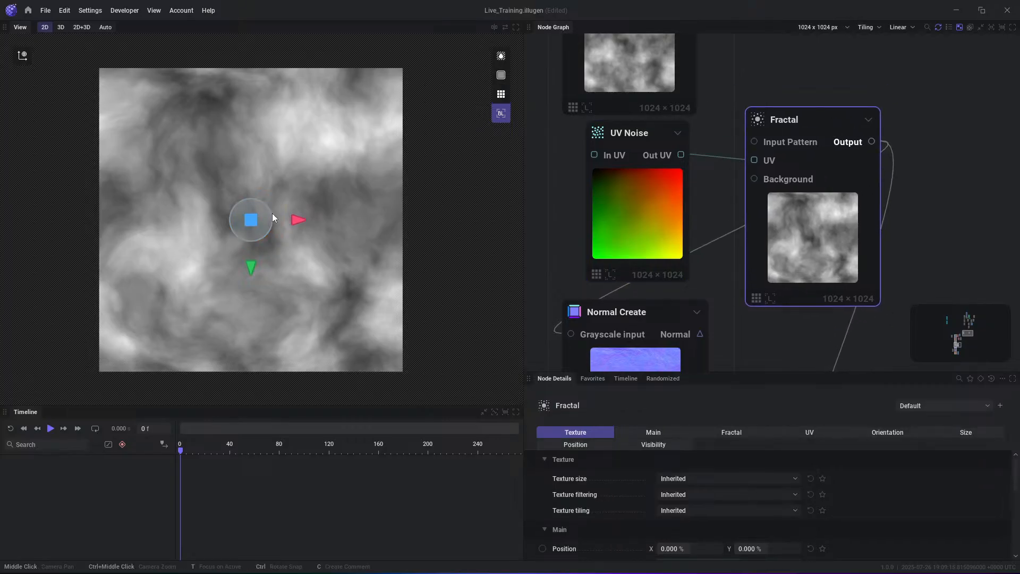
pyautogui.click(819, 433)
pyautogui.moveTo(802, 374); pyautogui.dragTo(802, 316)
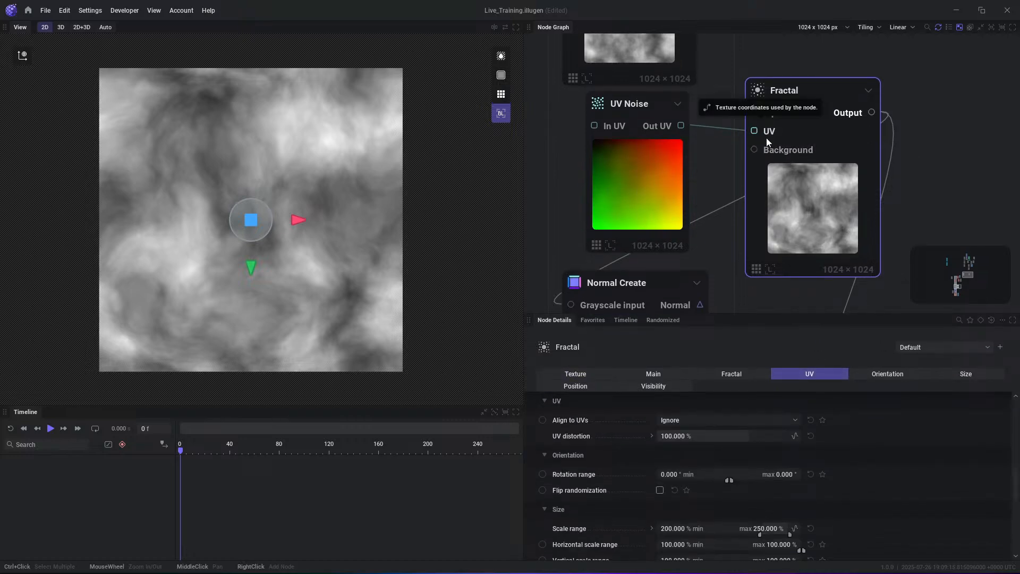
pyautogui.moveTo(701, 435); pyautogui.dragTo(749, 436)
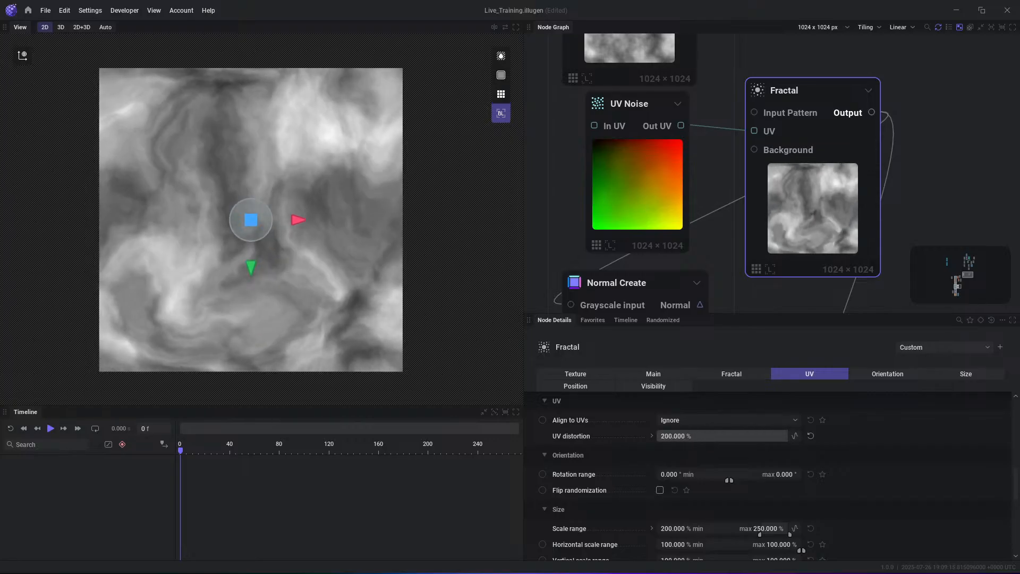
# - Try the Per Splat and Per Pixel options for the Fractal's Align to UVs, and set it back to Ignore
pyautogui.click(701, 420)
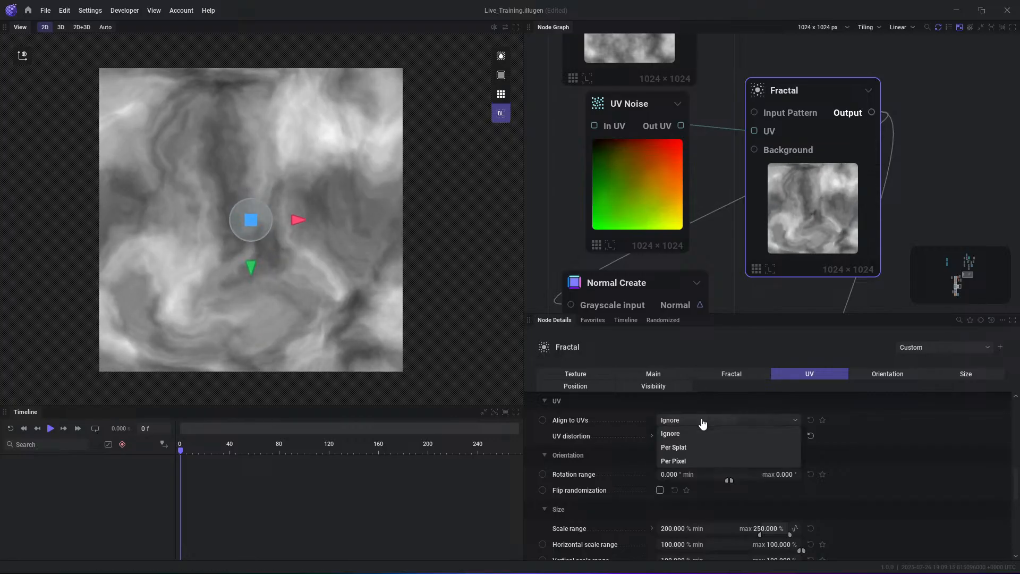
pyautogui.click(697, 447)
pyautogui.click(696, 423)
pyautogui.click(694, 458)
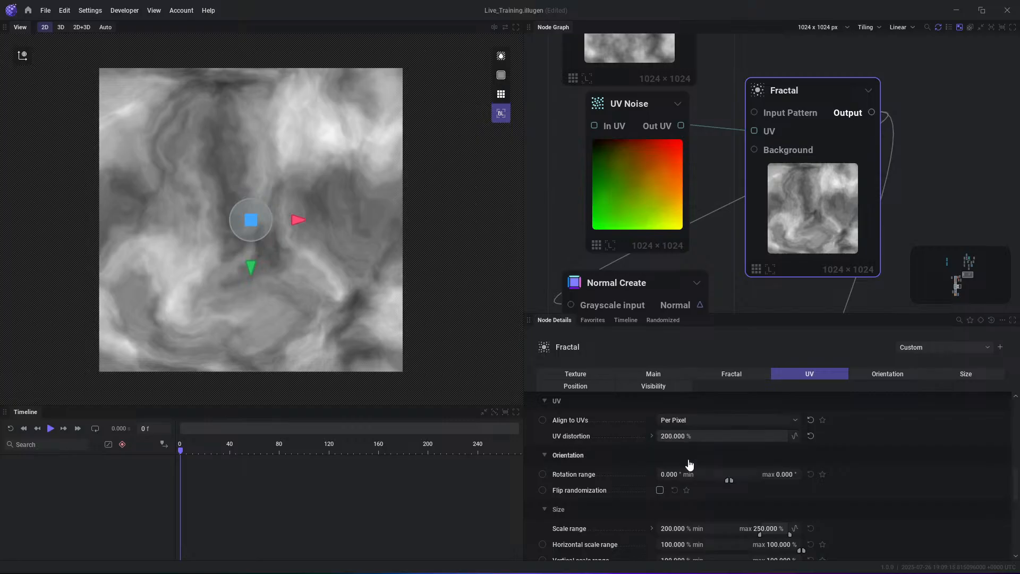
pyautogui.click(696, 426)
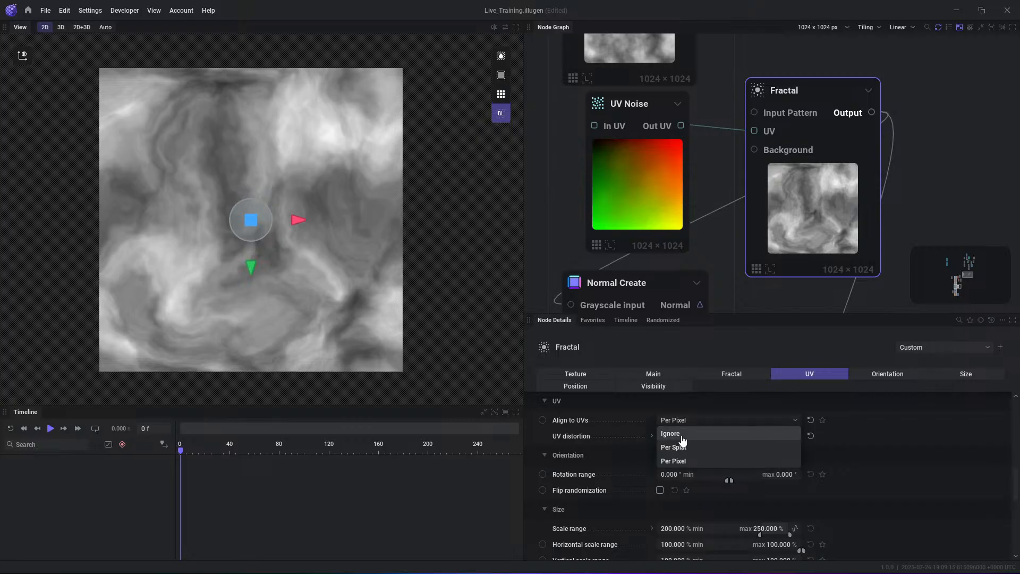
pyautogui.click(682, 435)
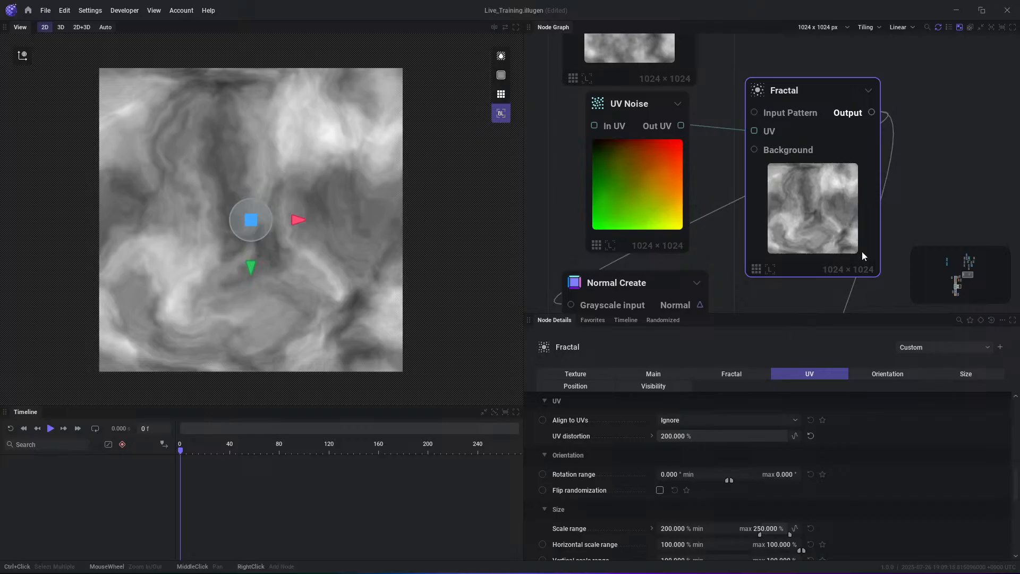
# - Preview the Normal output of the Normal Create node below UV Noise
pyautogui.moveTo(848, 160); pyautogui.dragTo(859, 146)
pyautogui.scroll(-3, 804, 234)
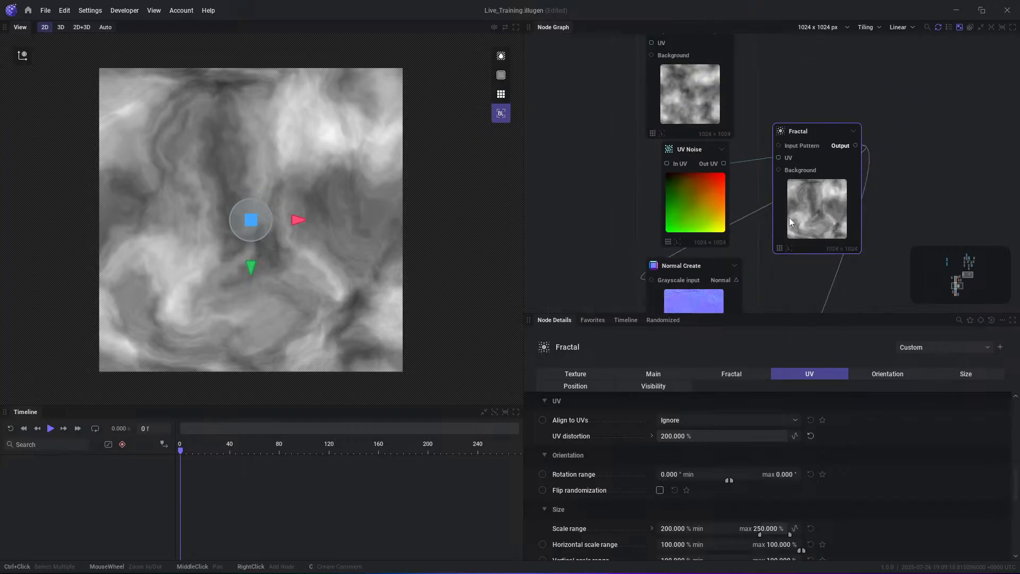
pyautogui.moveTo(768, 262); pyautogui.dragTo(766, 197, button='middle')
pyautogui.click(735, 217)
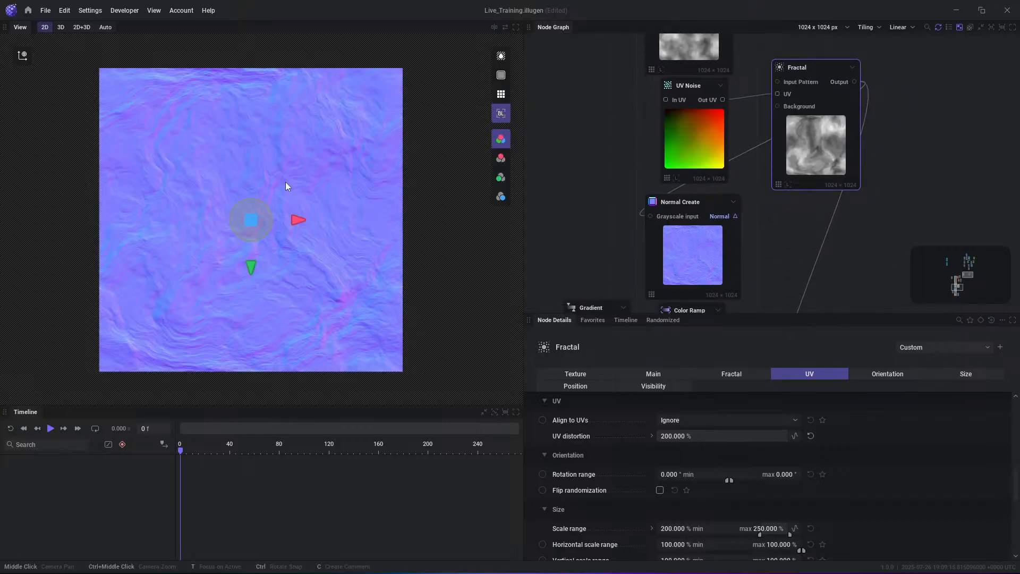
pyautogui.scroll(2, 334, 203)
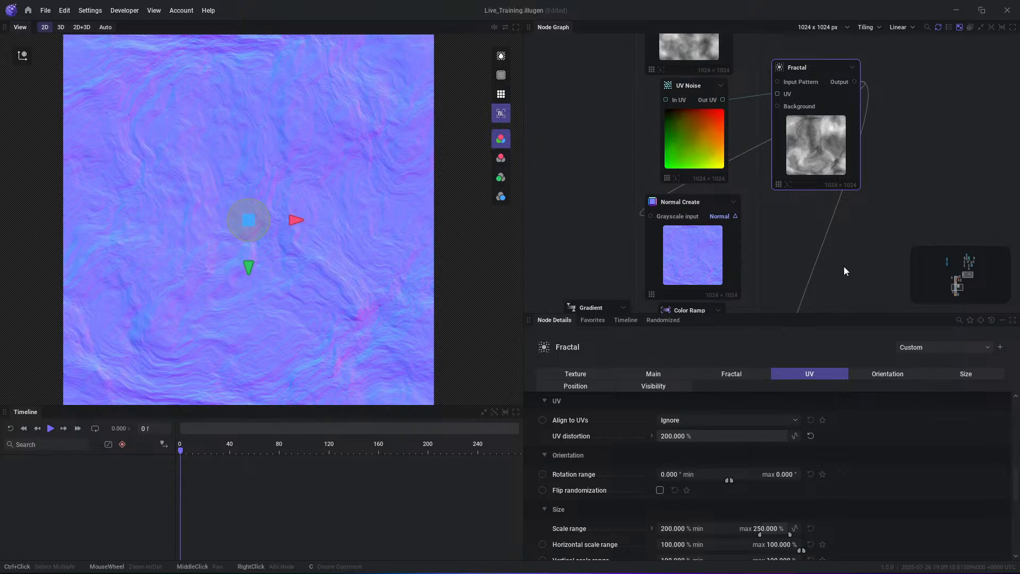
# - Preview the output of the Color Ramp fed by the Gradient node, and select that Color Ramp to show its settings
pyautogui.moveTo(843, 266); pyautogui.dragTo(856, 117, button='middle')
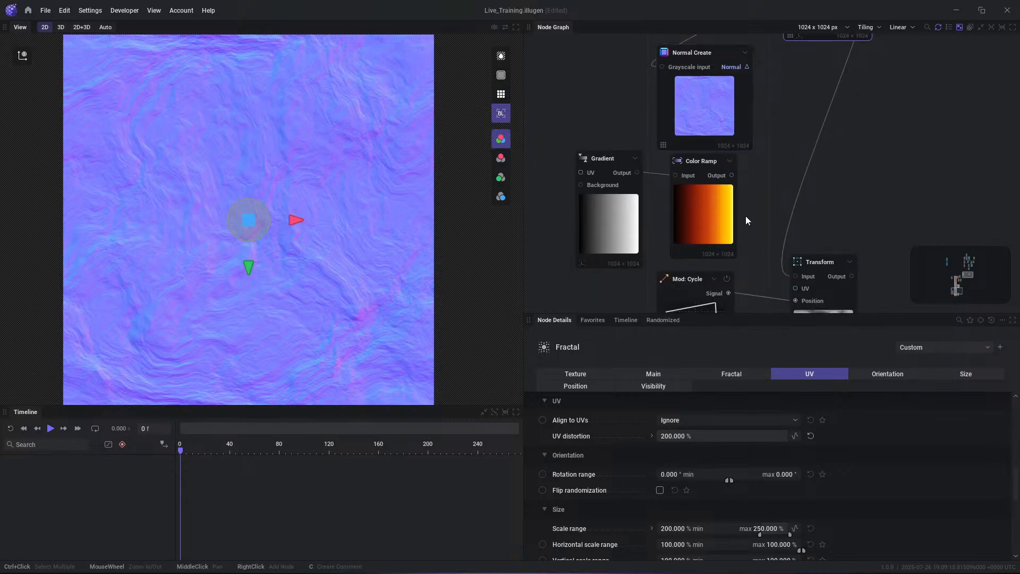
pyautogui.moveTo(745, 216); pyautogui.dragTo(776, 156, button='middle')
pyautogui.click(762, 128)
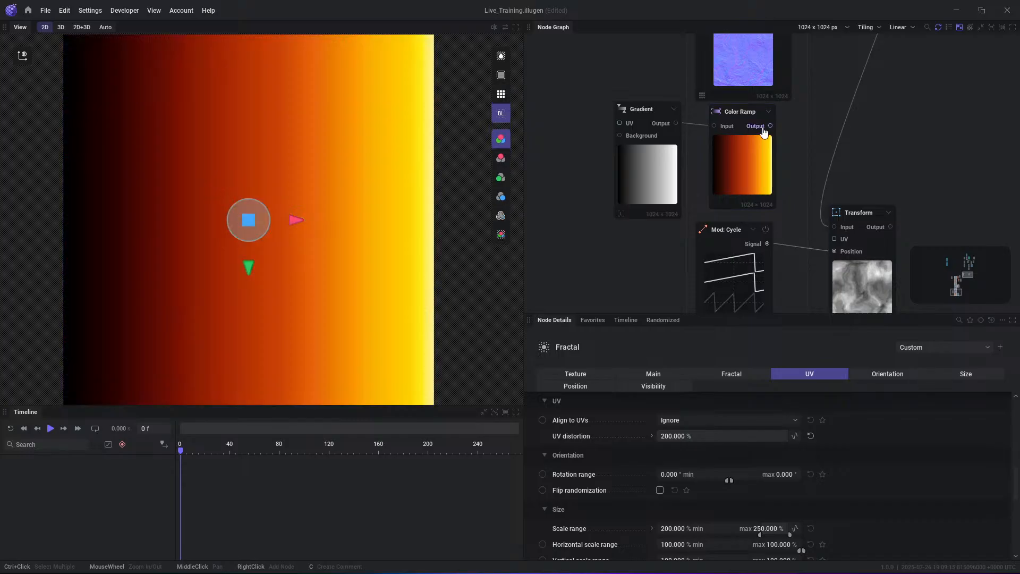
pyautogui.moveTo(745, 160); pyautogui.dragTo(747, 156)
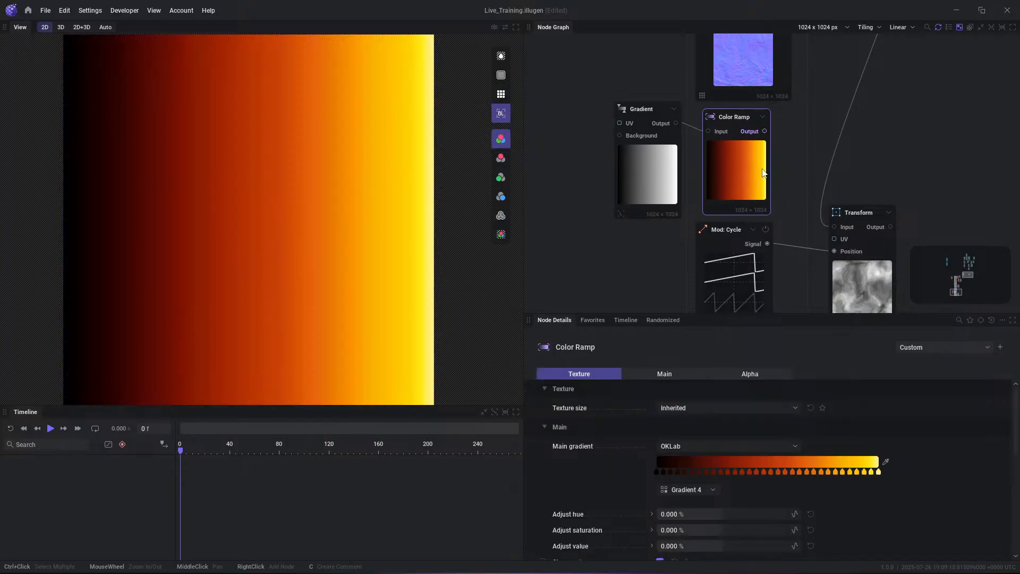
pyautogui.scroll(-2, 819, 180)
pyautogui.rightClick(898, 138)
pyautogui.click(897, 128)
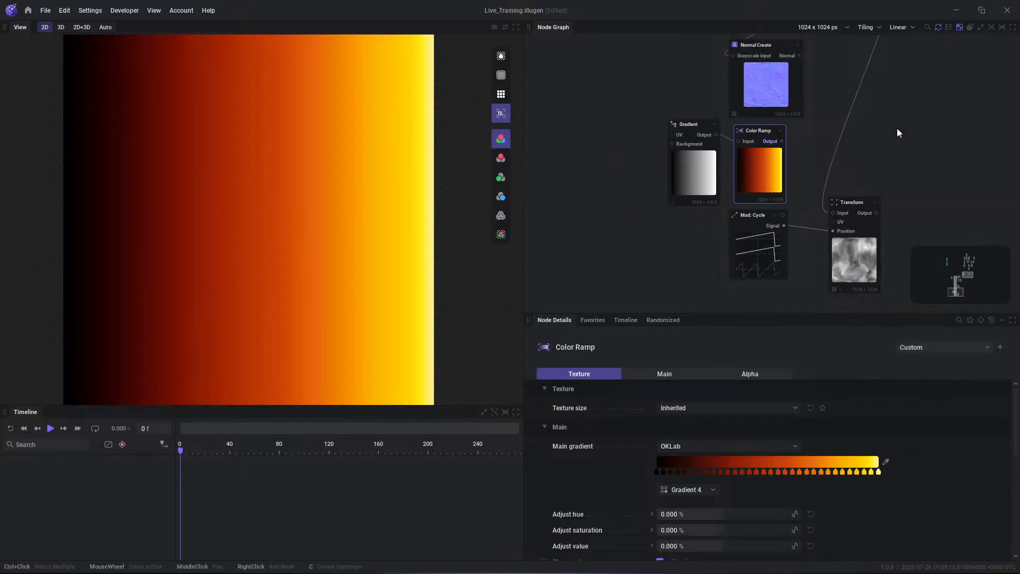
# - Find the Renderer node elsewhere in the graph and select it to show its shader settings
pyautogui.scroll(-3, 897, 128)
pyautogui.moveTo(893, 121); pyautogui.dragTo(713, 294, button='middle')
pyautogui.scroll(-3, 767, 116)
pyautogui.moveTo(768, 116); pyautogui.dragTo(751, 294, button='middle')
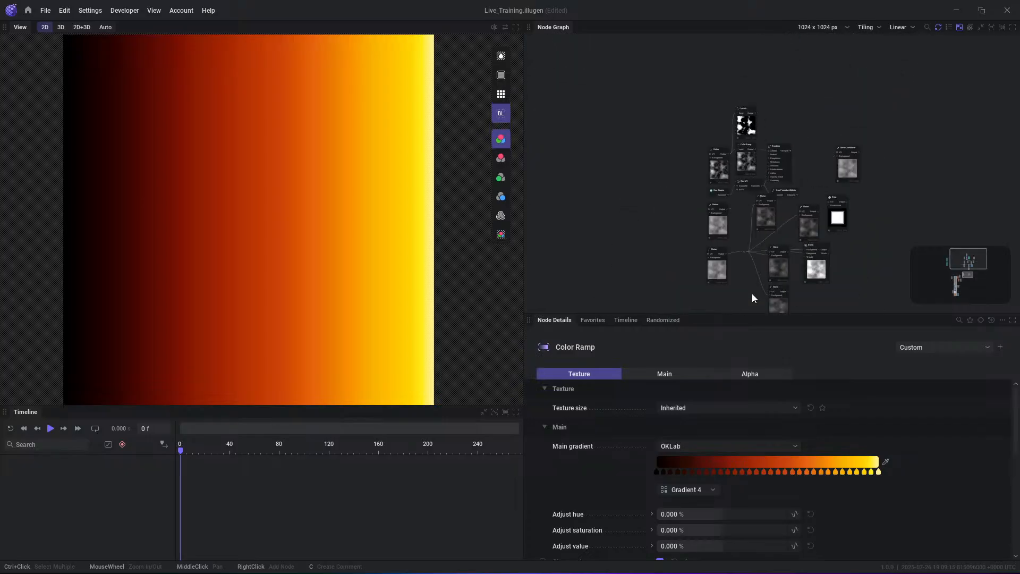
pyautogui.scroll(5, 758, 133)
pyautogui.scroll(1, 726, 138)
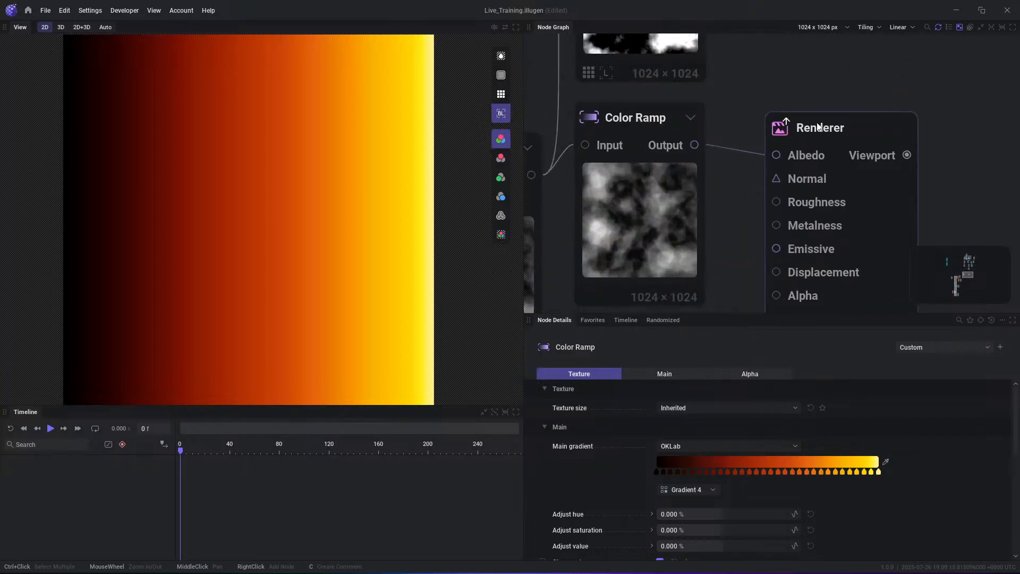
pyautogui.click(814, 127)
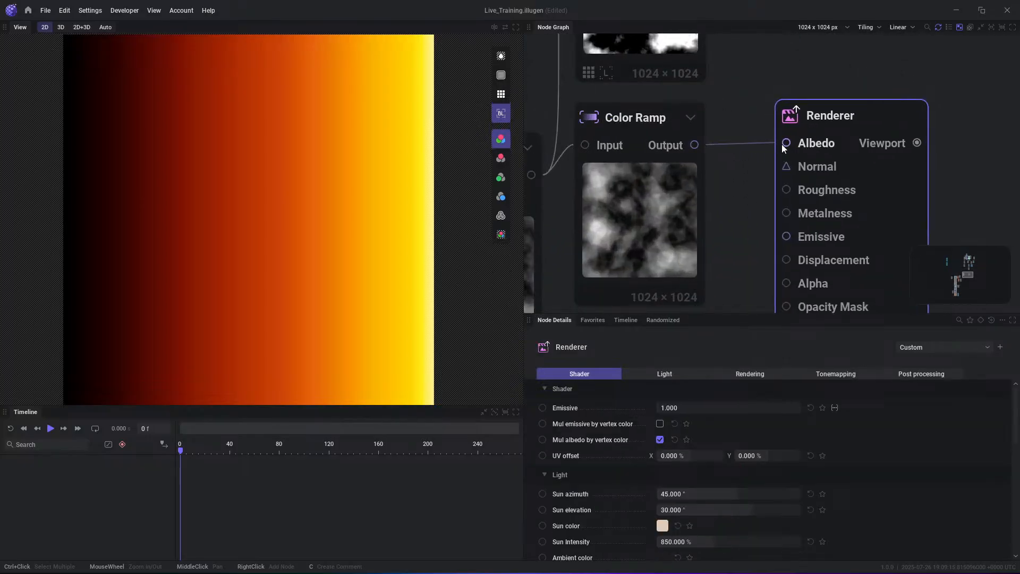
pyautogui.scroll(-2, 716, 129)
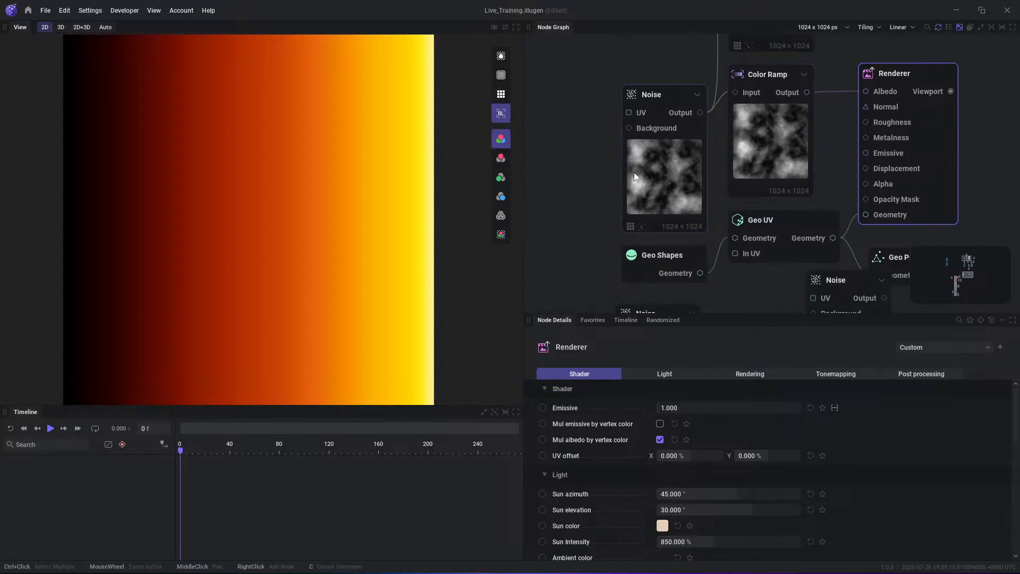
# - Inspect the Noise and Color Ramp nodes feeding the Renderer, and connect the Color Ramp's output to the Renderer's Emissive input
pyautogui.moveTo(633, 173); pyautogui.dragTo(617, 149)
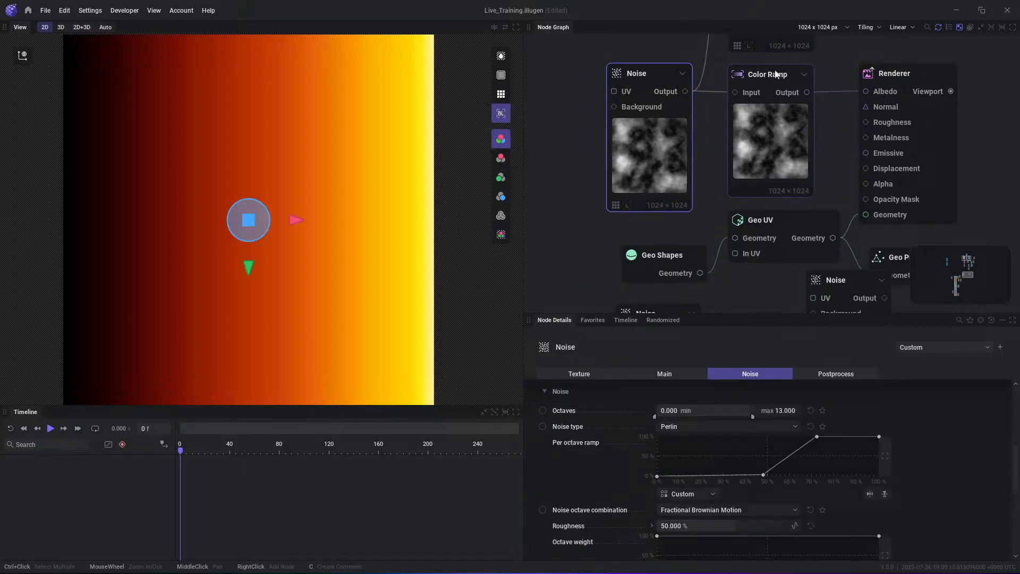
pyautogui.moveTo(751, 73); pyautogui.dragTo(748, 69)
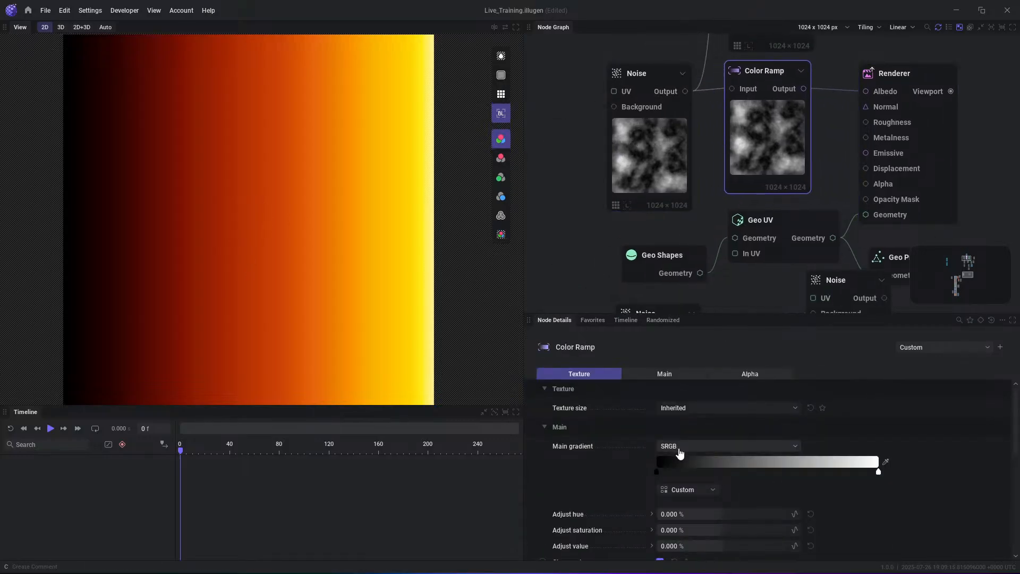
pyautogui.moveTo(858, 112); pyautogui.dragTo(801, 149, button='middle')
pyautogui.moveTo(846, 110); pyautogui.dragTo(822, 118)
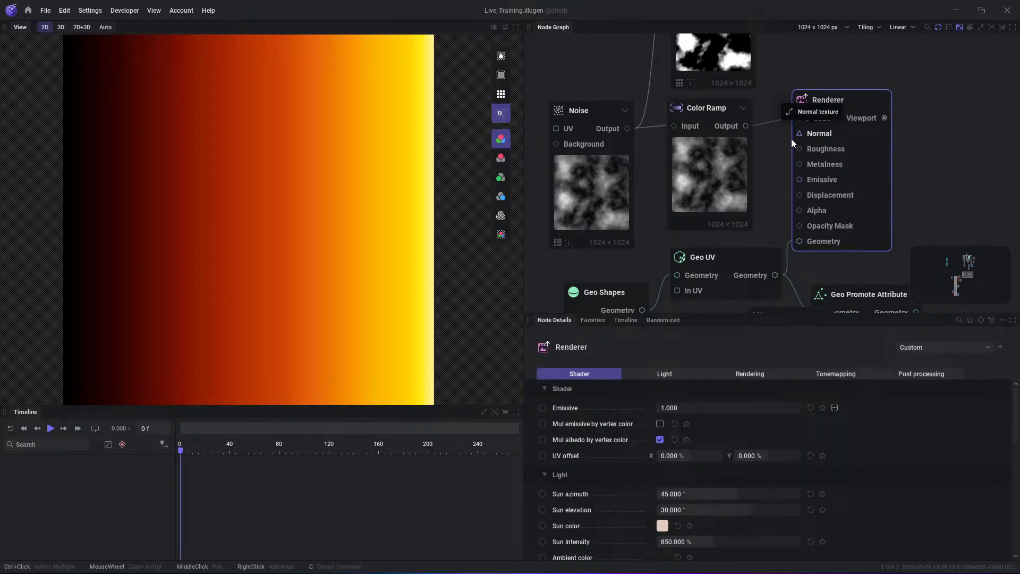
pyautogui.moveTo(746, 127); pyautogui.dragTo(800, 179)
# - Preview the Renderer's Viewport output in the 3D view and switch back to the 2D view
pyautogui.click(884, 119)
pyautogui.scroll(-3, 141, 110)
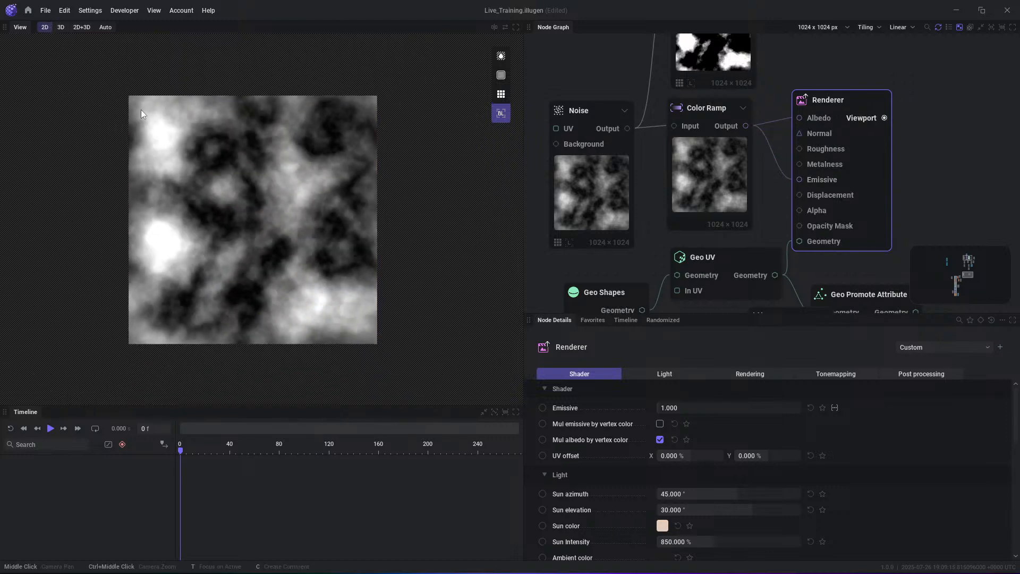
pyautogui.click(63, 28)
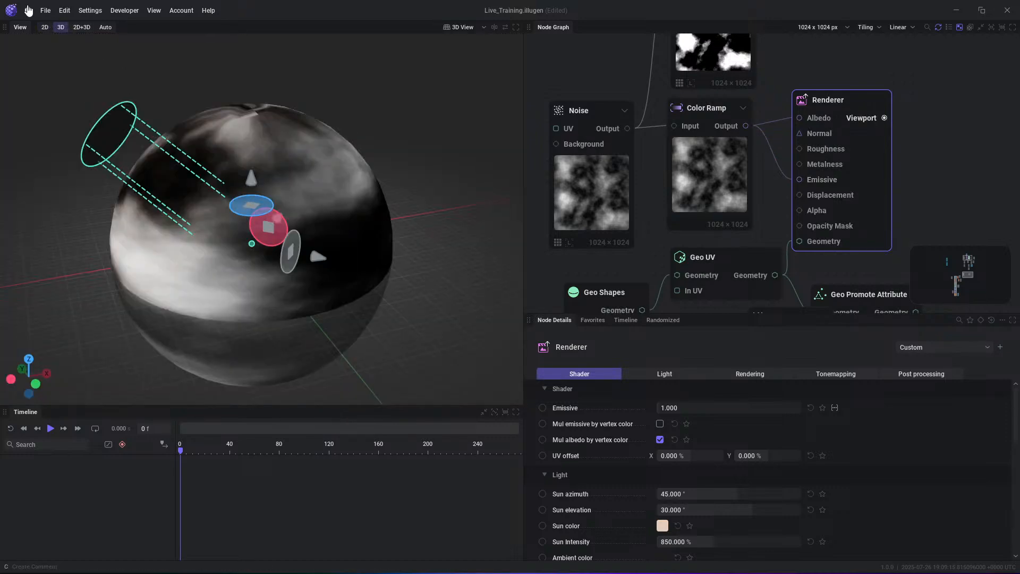
pyautogui.click(45, 27)
# - Return to the data type example nodes around the Gradient, Color Ramp and Transform
pyautogui.scroll(-5, 873, 146)
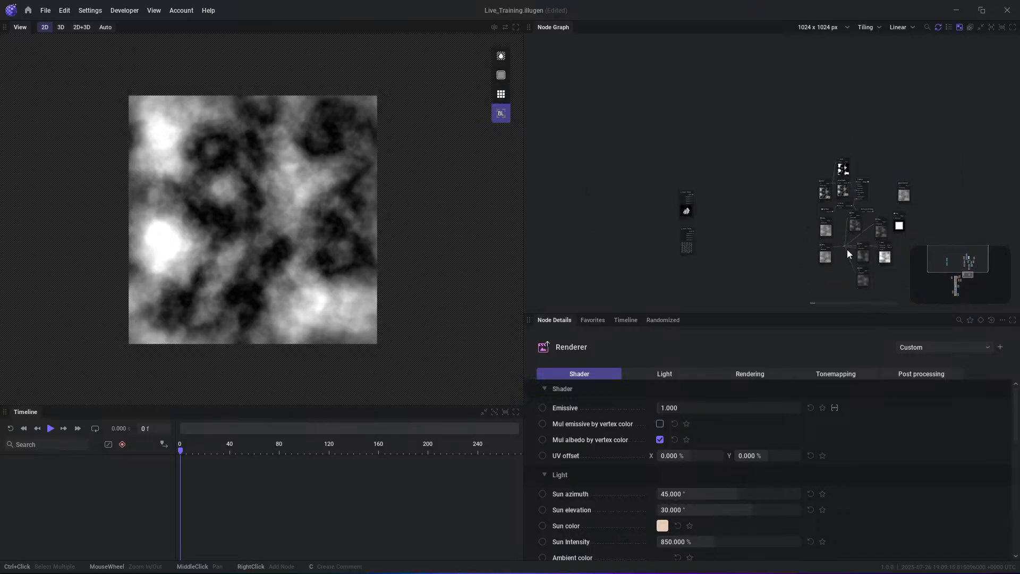
pyautogui.scroll(6, 774, 154)
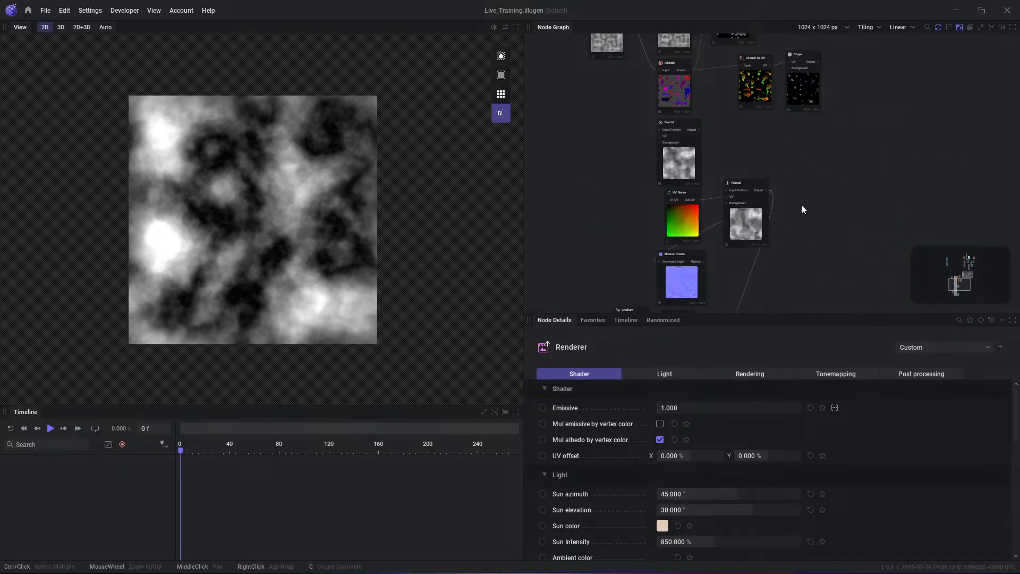
pyautogui.moveTo(804, 198); pyautogui.dragTo(827, 149, button='middle')
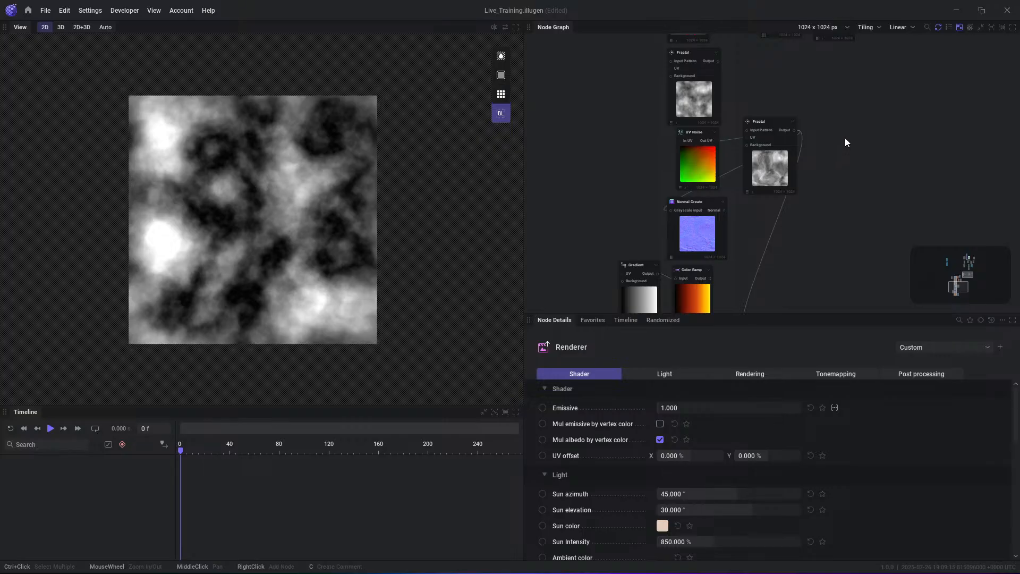
pyautogui.moveTo(780, 168); pyautogui.dragTo(806, 127, button='middle')
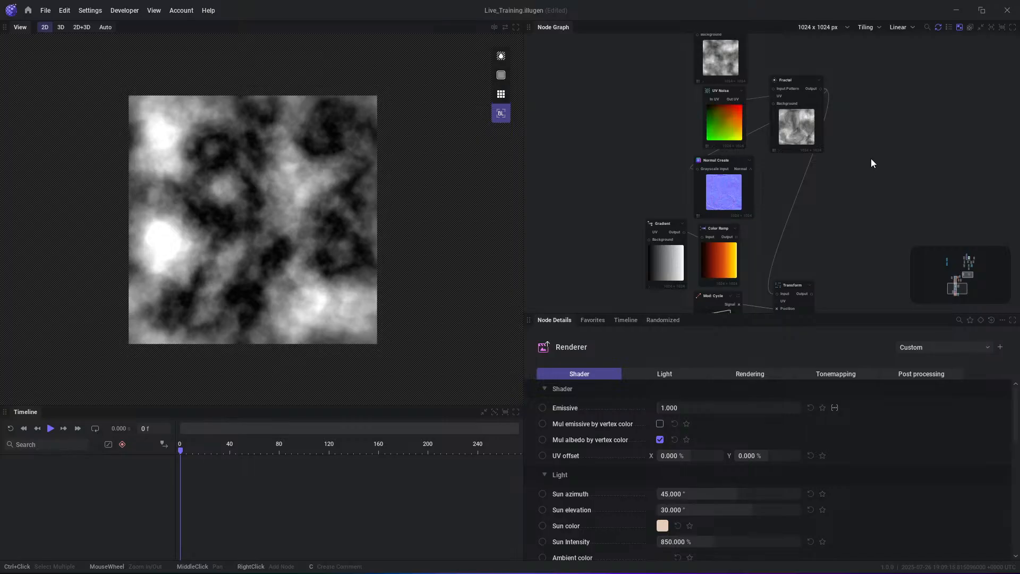
# - Play the animation briefly to watch the Mod: Cycle signal driving the Transform's Position, and stop it
pyautogui.moveTo(853, 239); pyautogui.dragTo(849, 154, button='middle')
pyautogui.scroll(4, 793, 175)
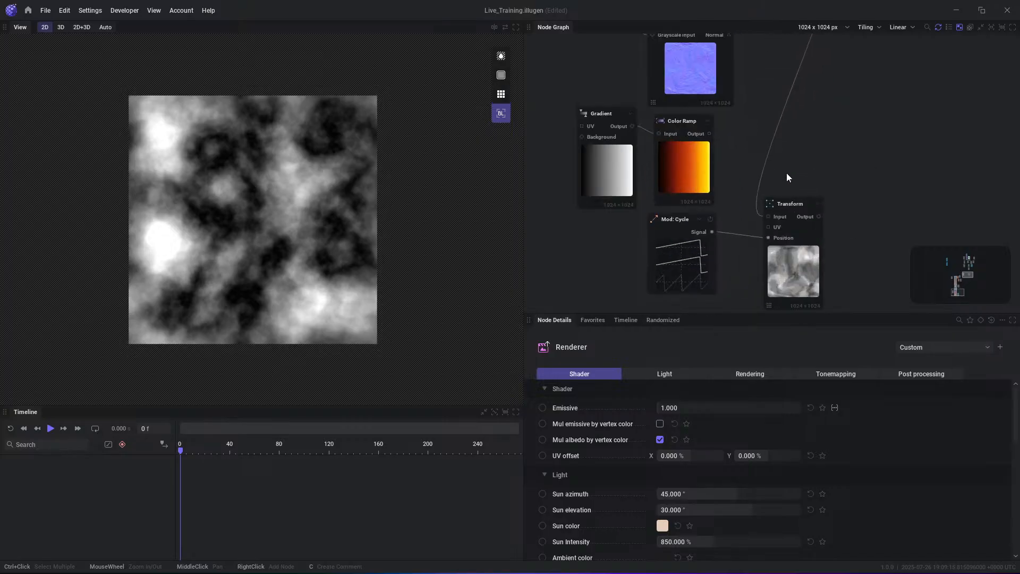
pyautogui.moveTo(797, 192); pyautogui.dragTo(801, 153)
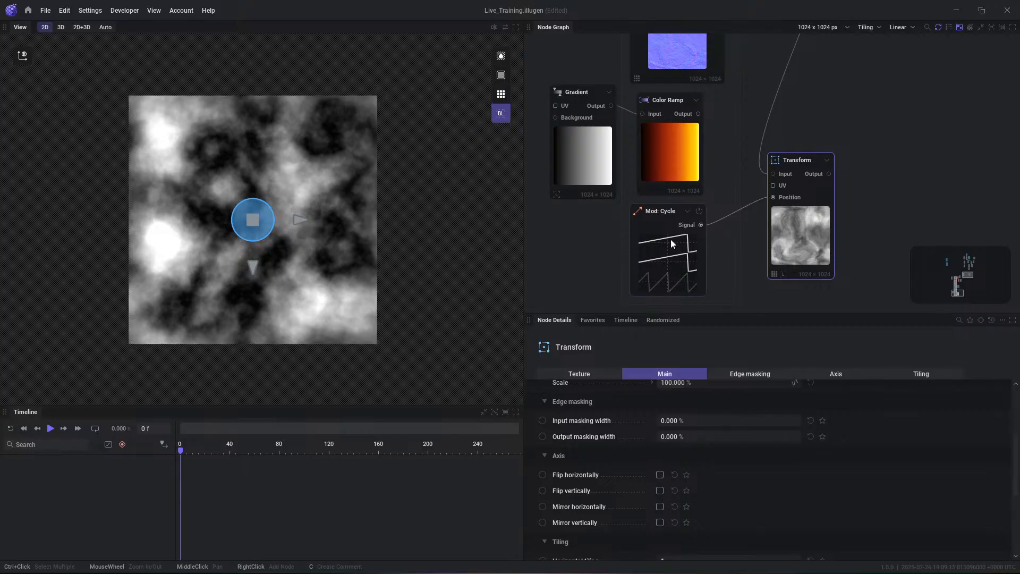
pyautogui.moveTo(672, 243); pyautogui.dragTo(667, 249)
pyautogui.press('space')
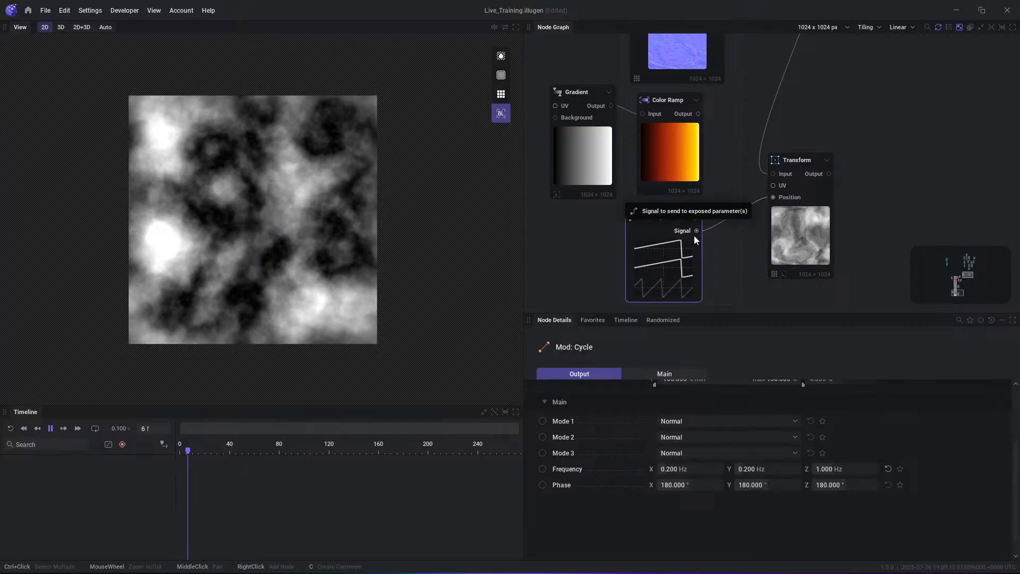
pyautogui.press('space')
# - Expose the Transform's Rotation value as an input on the node
pyautogui.click(803, 166)
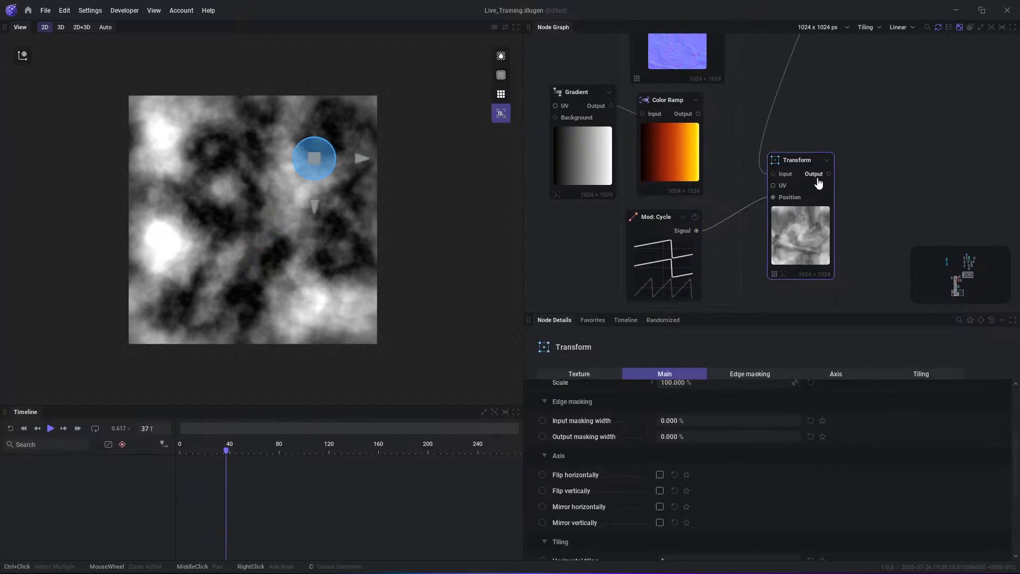
pyautogui.scroll(3, 638, 454)
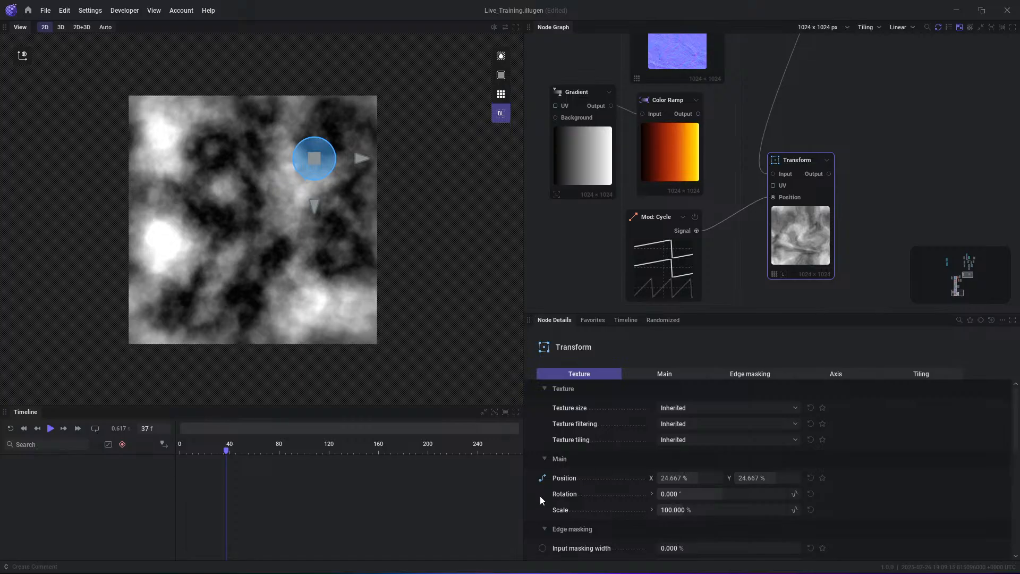
pyautogui.click(651, 495)
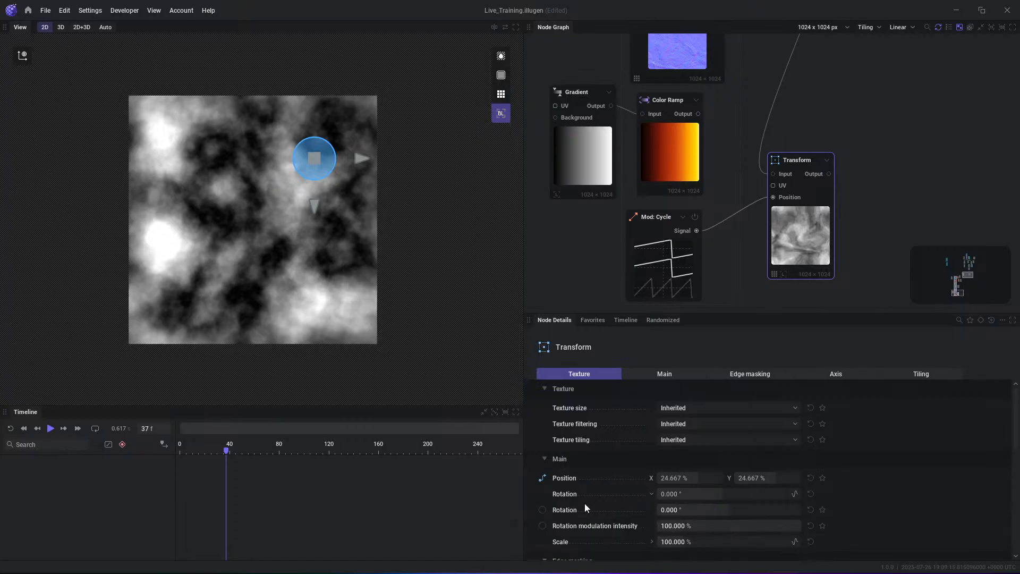
pyautogui.click(542, 509)
pyautogui.click(542, 509)
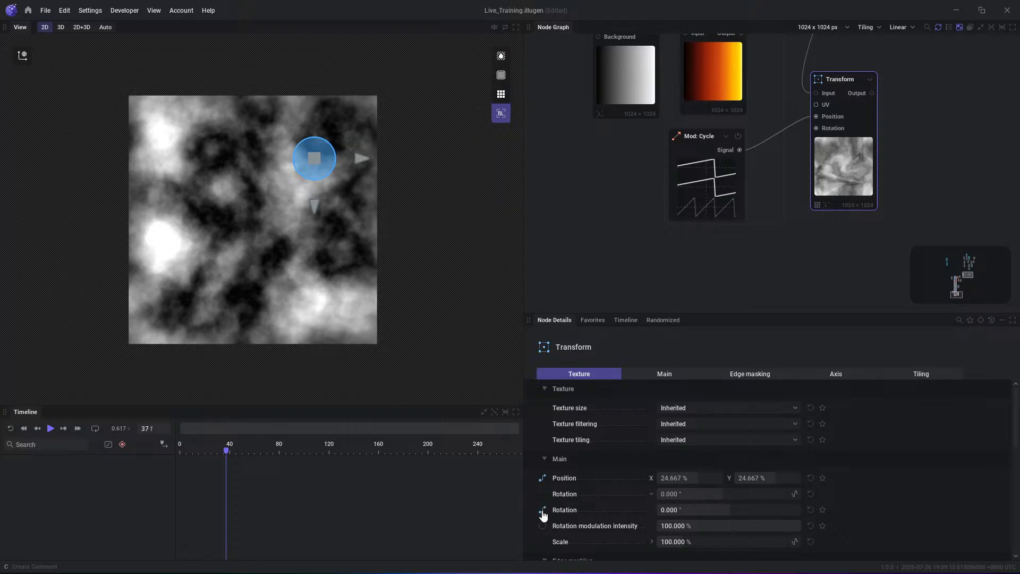
# - Drive the Transform's Rotation input with a new Mod: Cycle node, and preview the Transform's animated output
pyautogui.moveTo(816, 128); pyautogui.dragTo(748, 304)
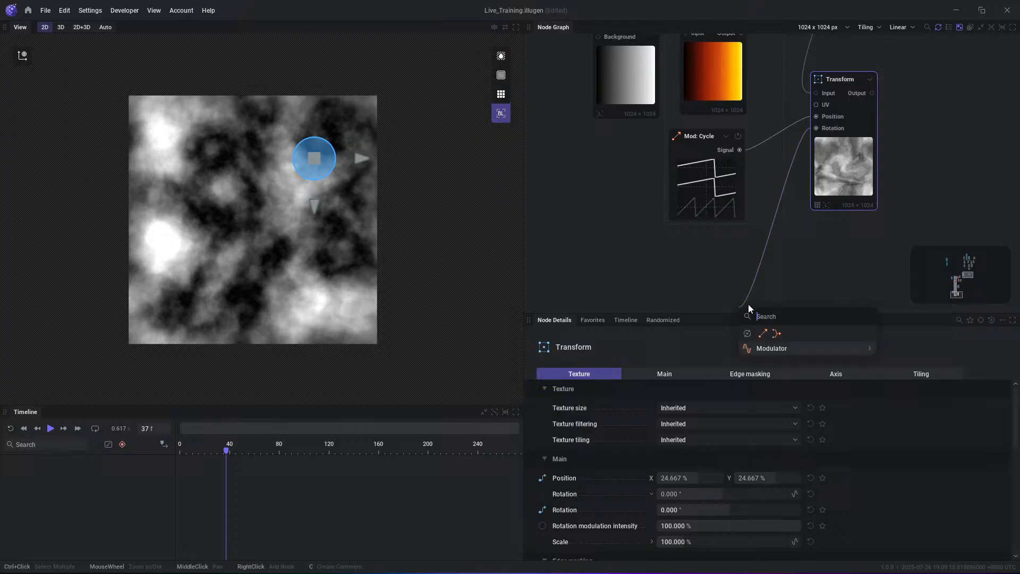
pyautogui.click(764, 334)
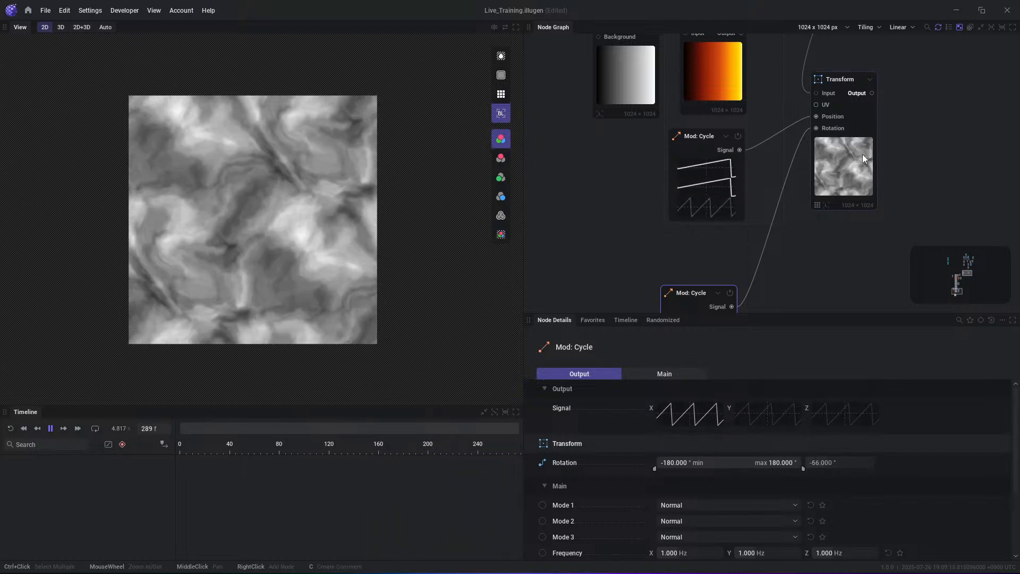
pyautogui.click(862, 154)
pyautogui.press('space')
pyautogui.moveTo(680, 297); pyautogui.dragTo(704, 263)
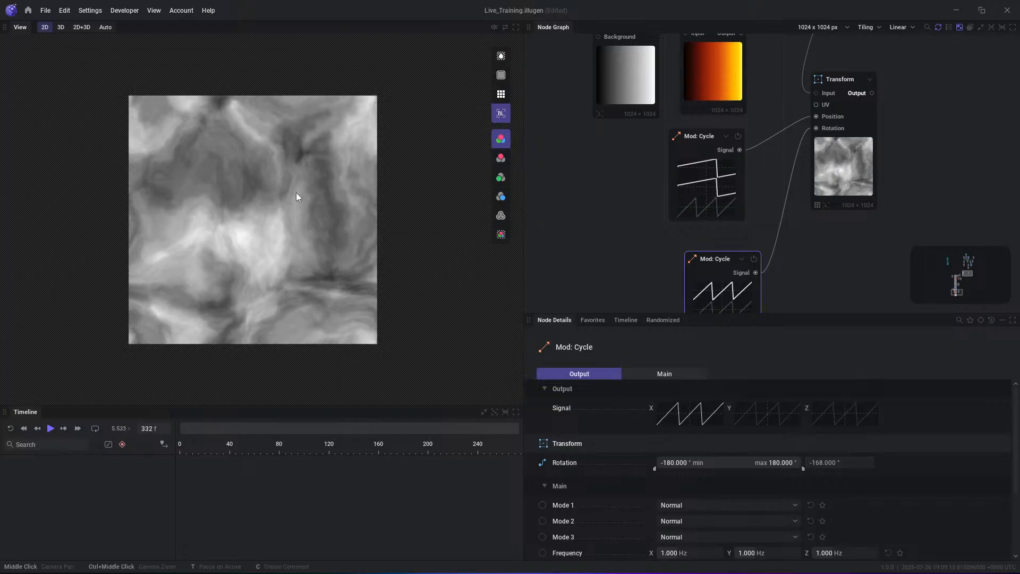
# - Show the preview as repeating tiles and set the Transform's Texture tiling to No Tiling
pyautogui.click(501, 94)
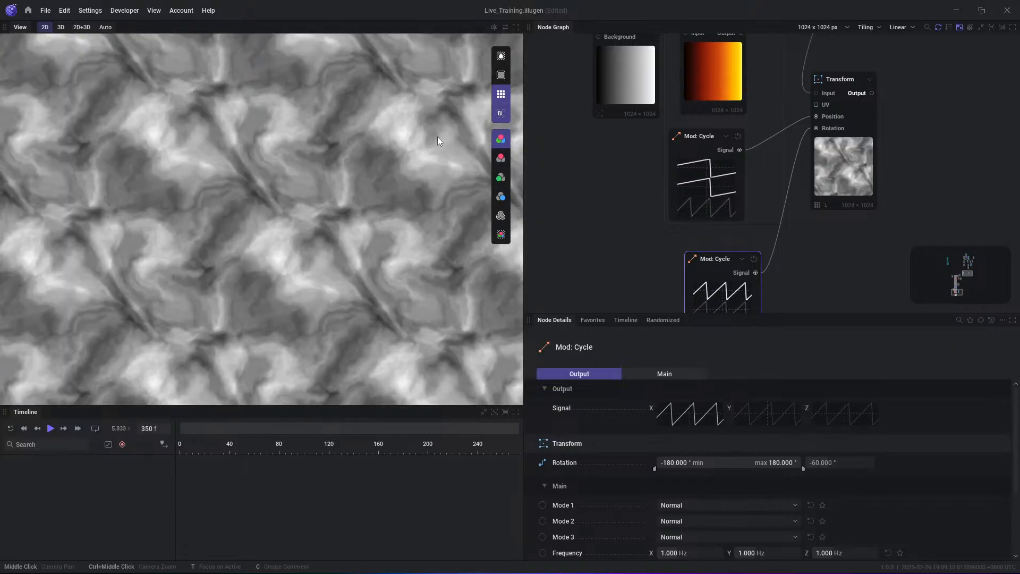
pyautogui.click(840, 172)
pyautogui.click(668, 442)
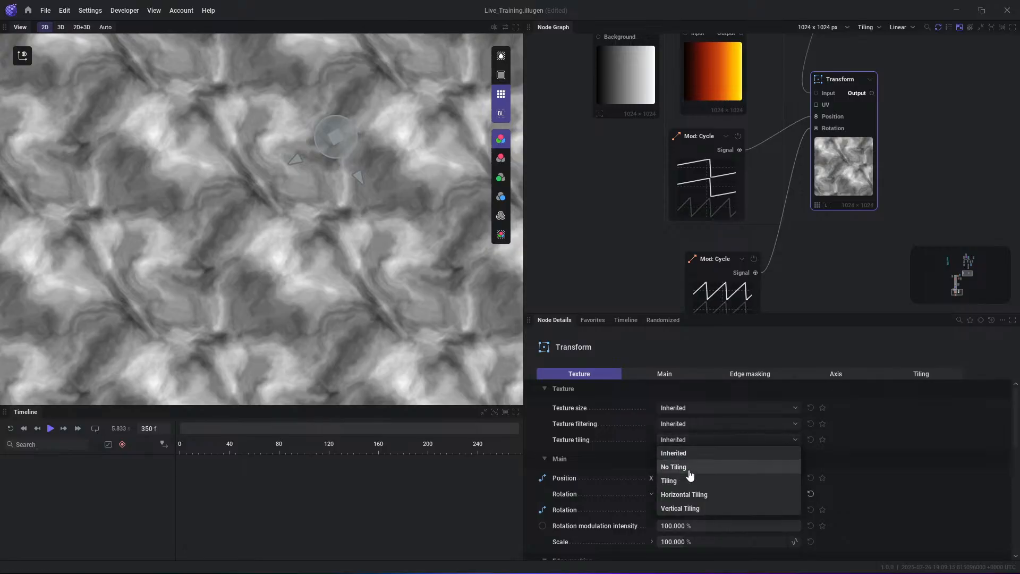
pyautogui.click(686, 470)
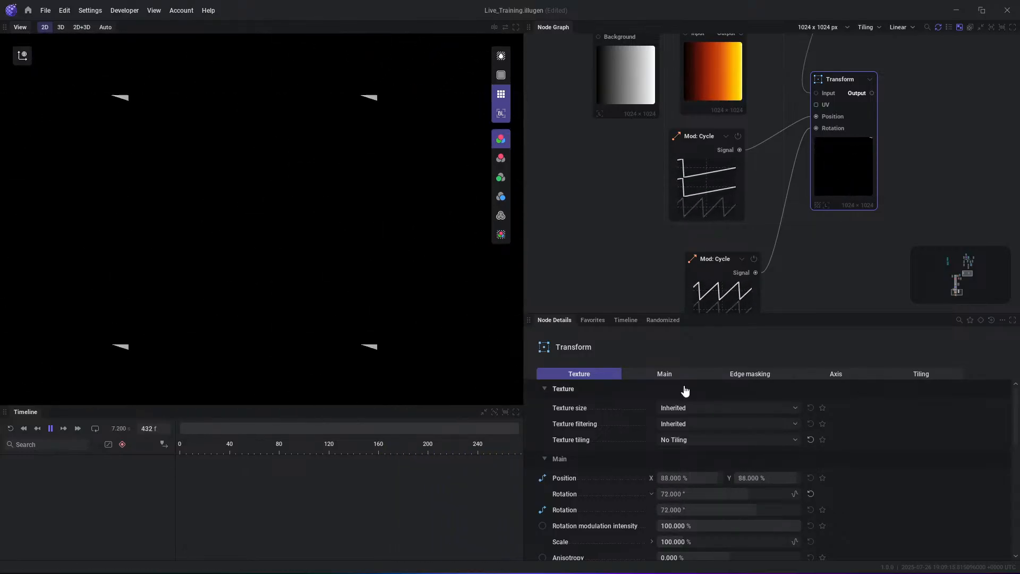
# - Set the Transform's Texture tiling to Tiling, stop the playback, and check the repeats in the tiled preview
pyautogui.click(697, 440)
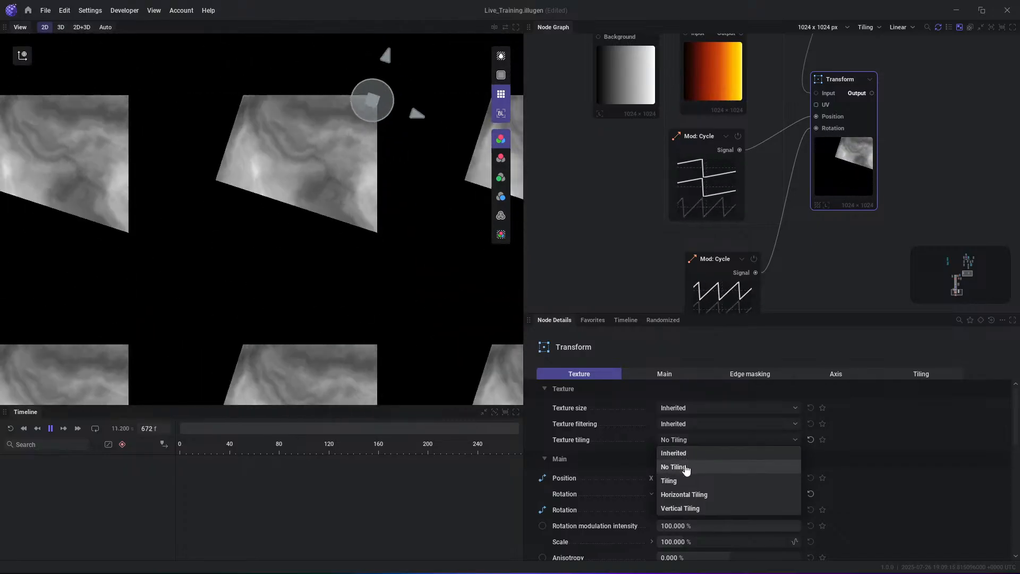
pyautogui.click(677, 482)
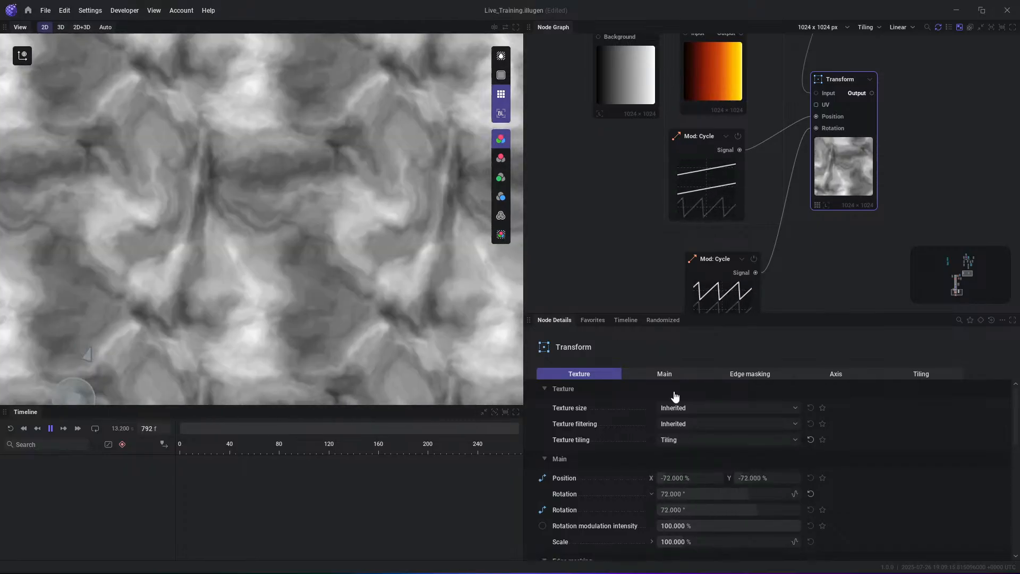
pyautogui.press('space')
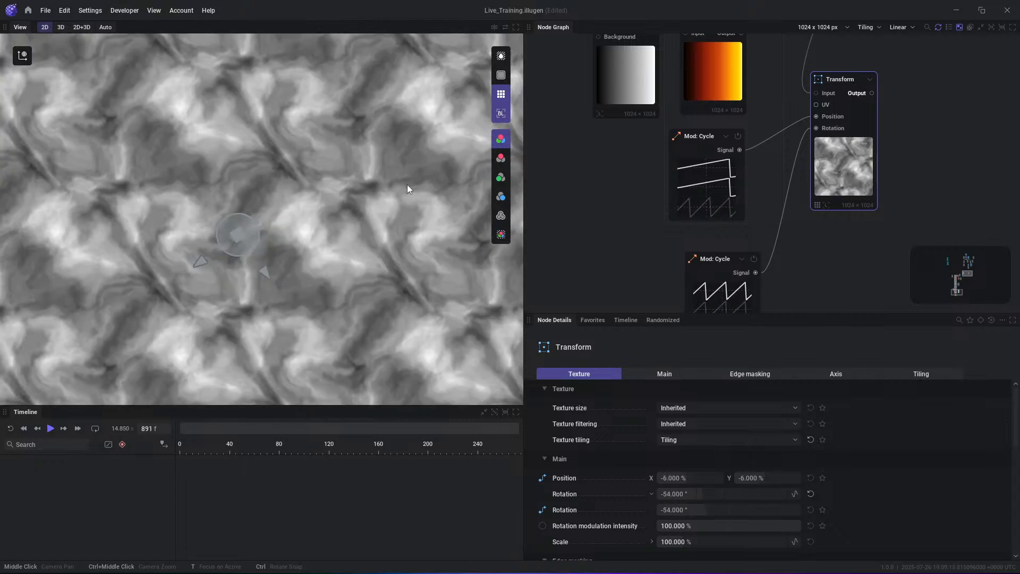
pyautogui.scroll(-3, 407, 184)
pyautogui.moveTo(934, 138); pyautogui.dragTo(891, 170, button='middle')
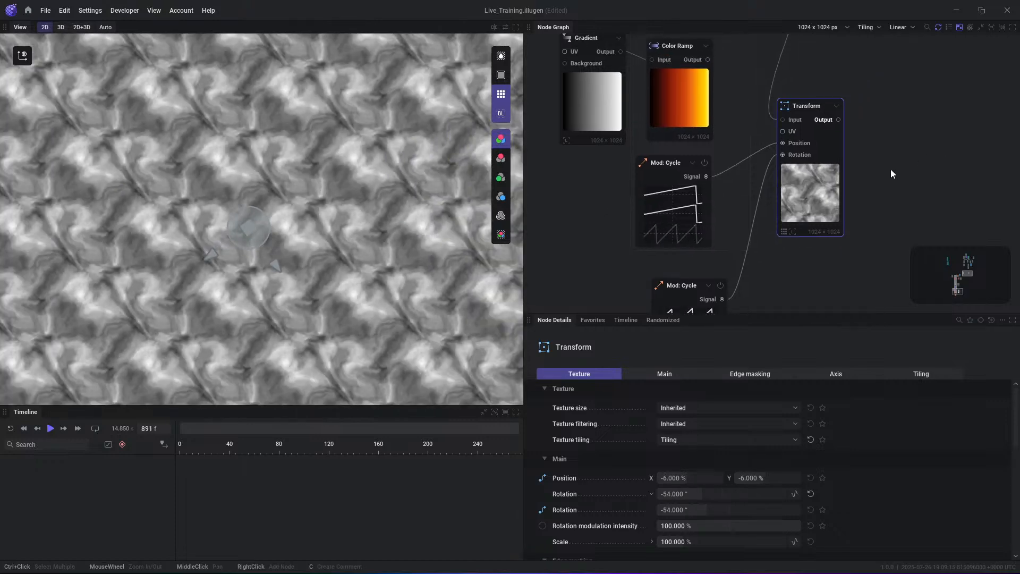
# - Find the cloud puff Import: Texture node elsewhere in the graph and select it to show its settings
pyautogui.click(936, 152)
pyautogui.scroll(-4, 889, 148)
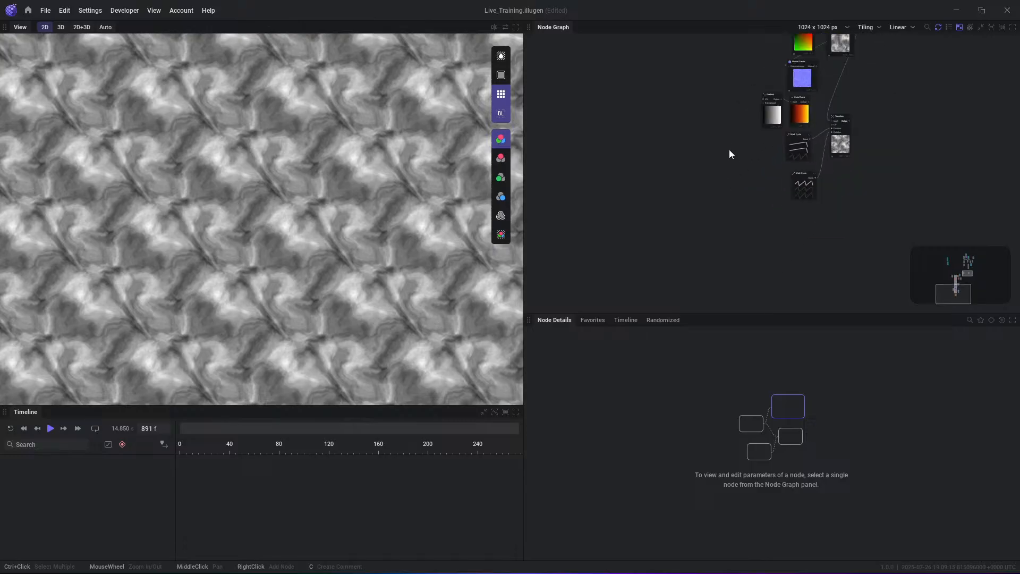
pyautogui.moveTo(728, 152); pyautogui.dragTo(724, 262, button='middle')
pyautogui.moveTo(711, 176); pyautogui.dragTo(706, 259, button='middle')
pyautogui.scroll(-2, 704, 260)
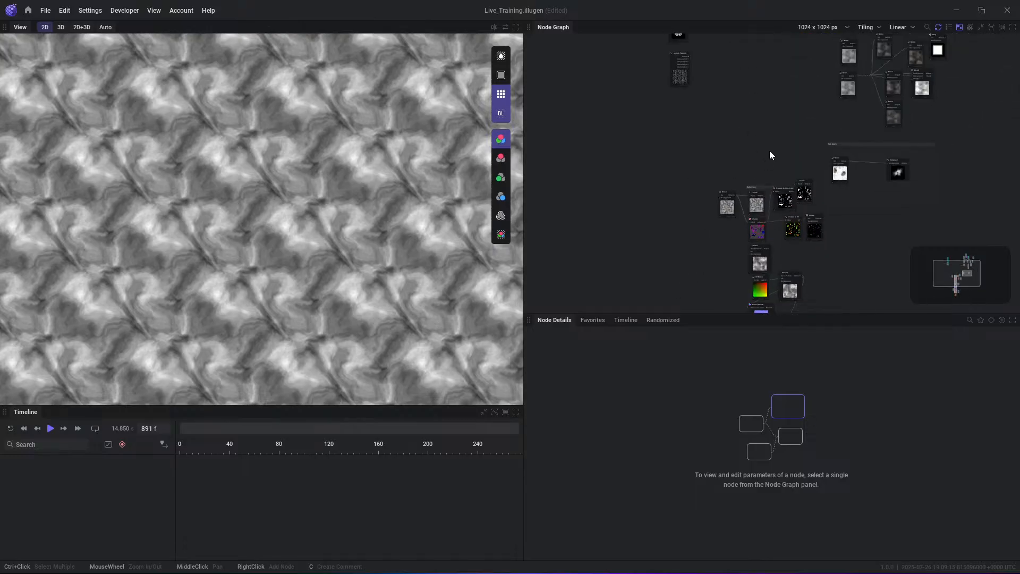
pyautogui.moveTo(770, 155); pyautogui.dragTo(731, 225, button='middle')
pyautogui.moveTo(726, 157); pyautogui.dragTo(718, 231, button='middle')
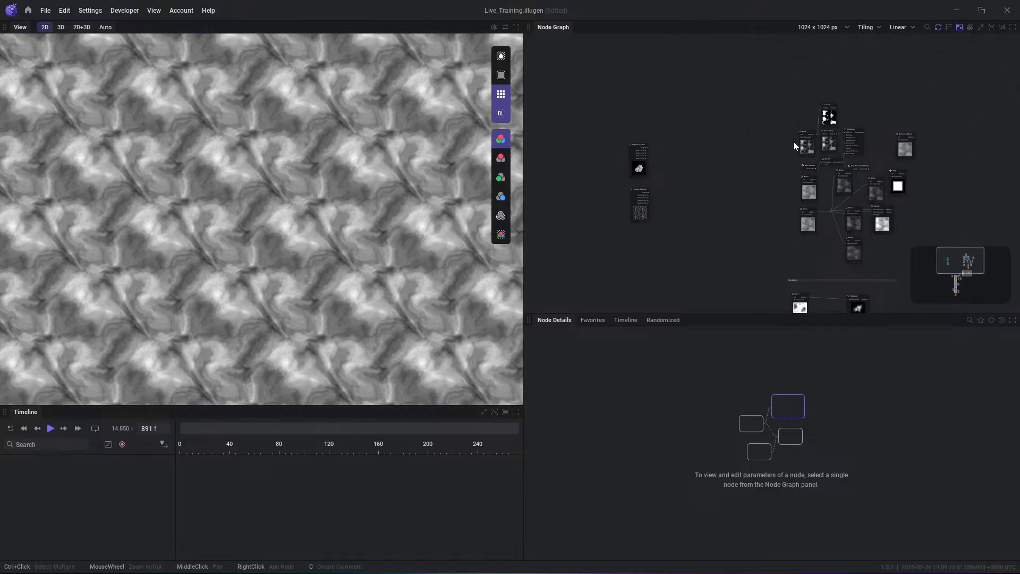
pyautogui.scroll(5, 644, 171)
pyautogui.scroll(3, 674, 207)
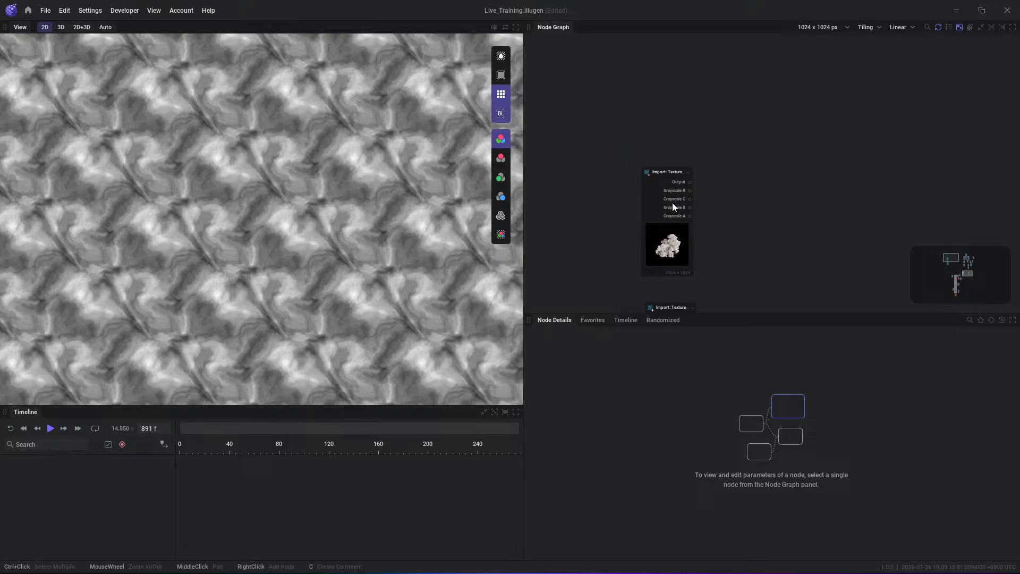
pyautogui.click(641, 190)
pyautogui.scroll(3, 627, 192)
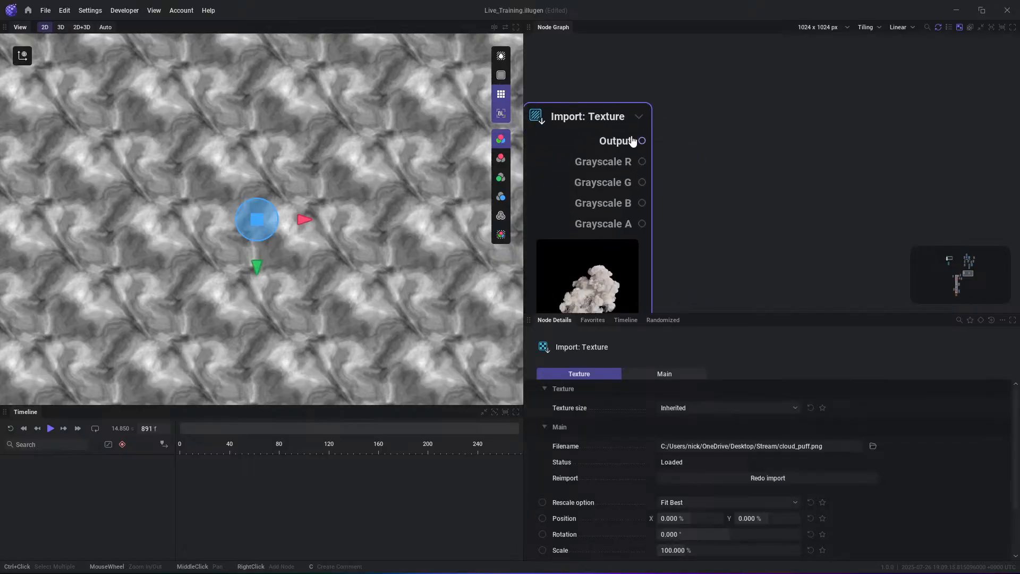
# - Preview the Import: Texture node's colour Output as a single, untiled image
pyautogui.click(633, 142)
pyautogui.scroll(3, 262, 143)
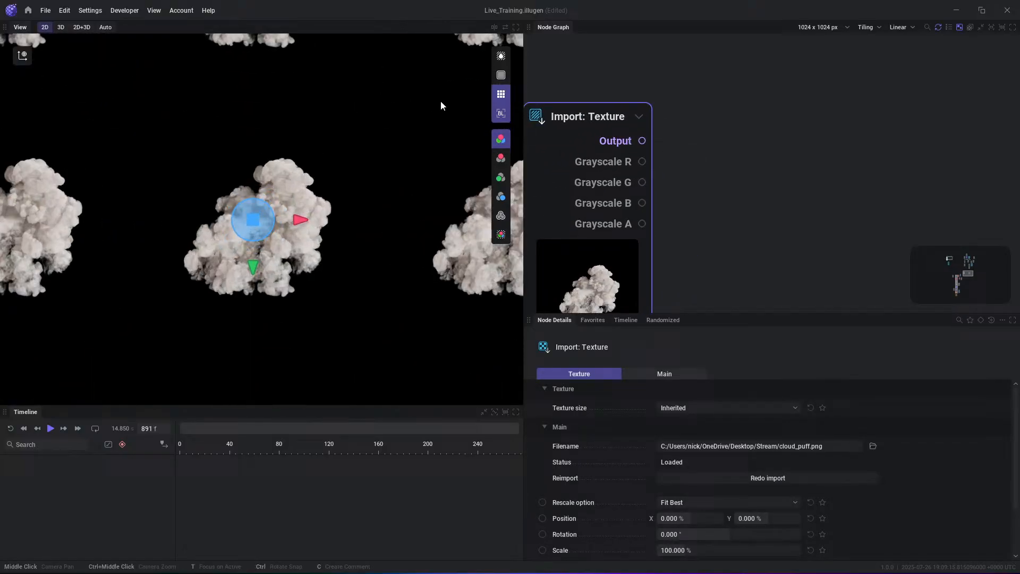
pyautogui.click(501, 94)
pyautogui.scroll(3, 340, 195)
pyautogui.click(795, 148)
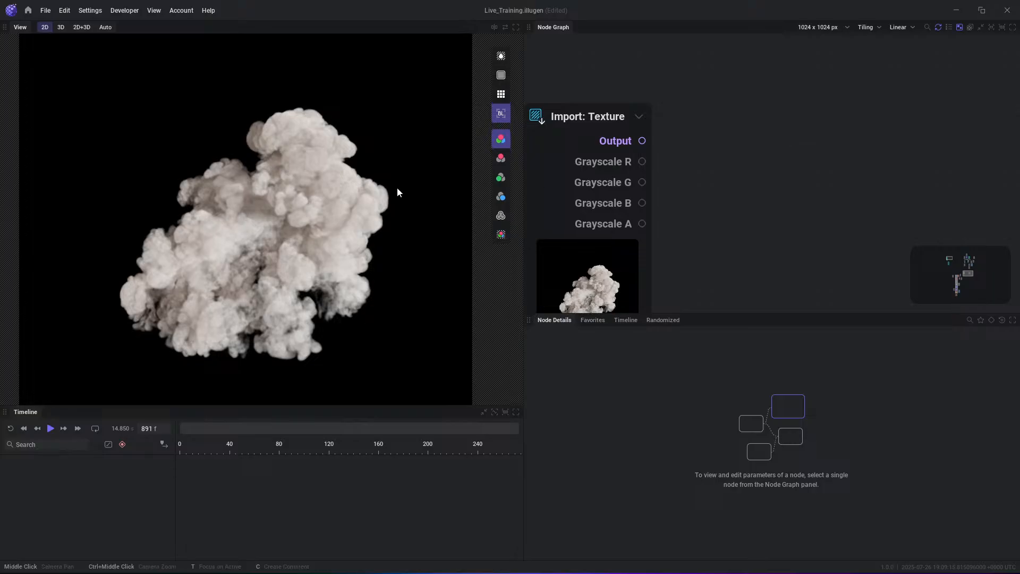
pyautogui.moveTo(384, 210); pyautogui.dragTo(373, 197, button='middle')
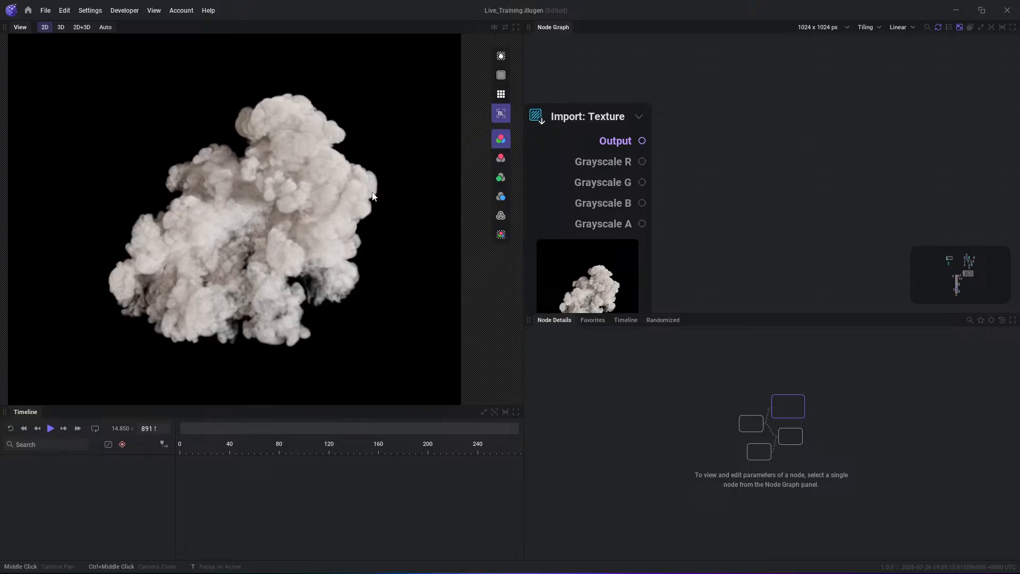
# - Preview the Import: Texture node's Grayscale R, G, B and A outputs one after another
pyautogui.click(629, 165)
pyautogui.click(637, 185)
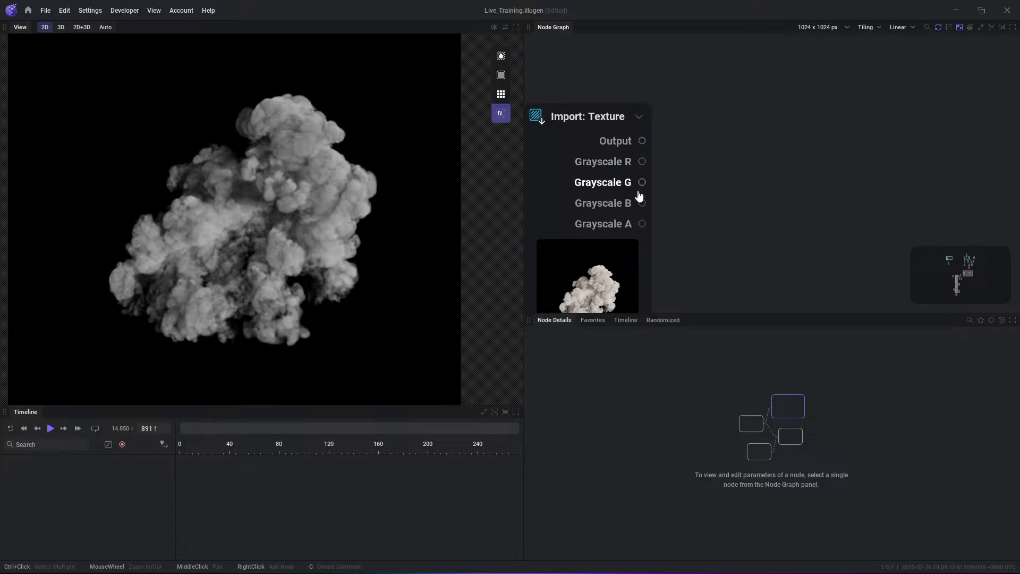
pyautogui.click(638, 203)
pyautogui.click(638, 224)
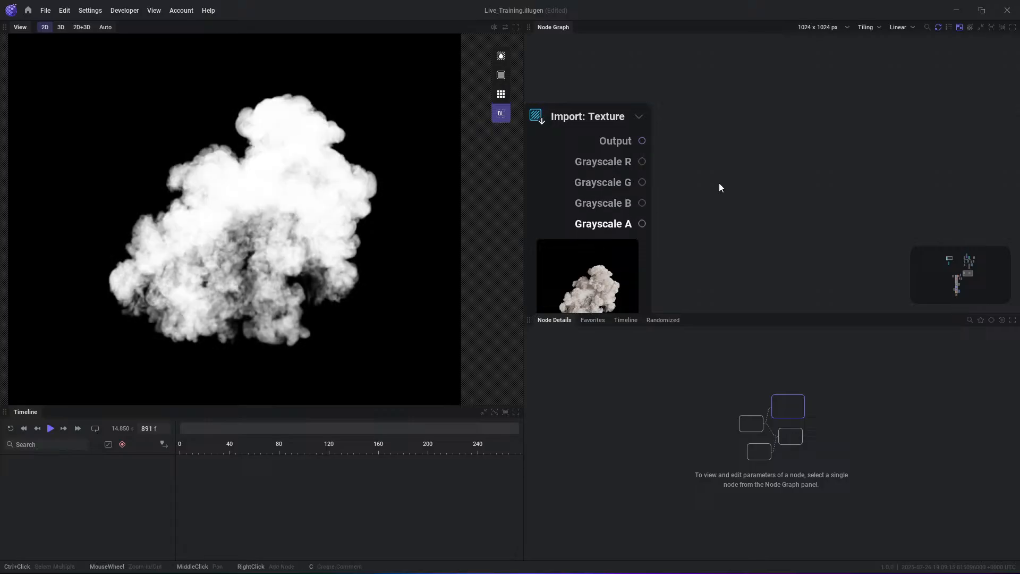
# - Preview the Import: Texture node's colour Output with transparency, comparing it against the alpha channel alone
pyautogui.click(628, 141)
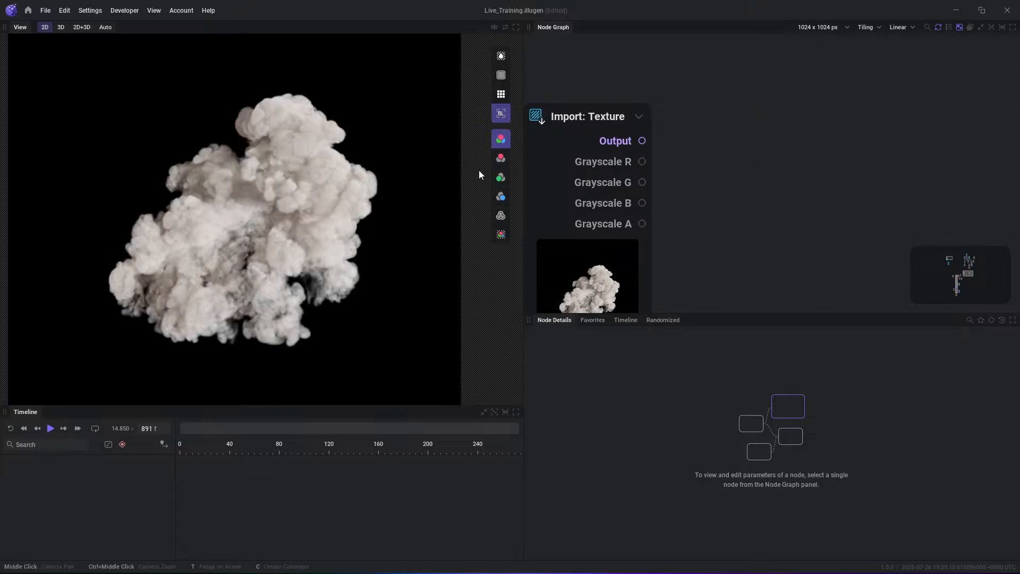
pyautogui.click(501, 234)
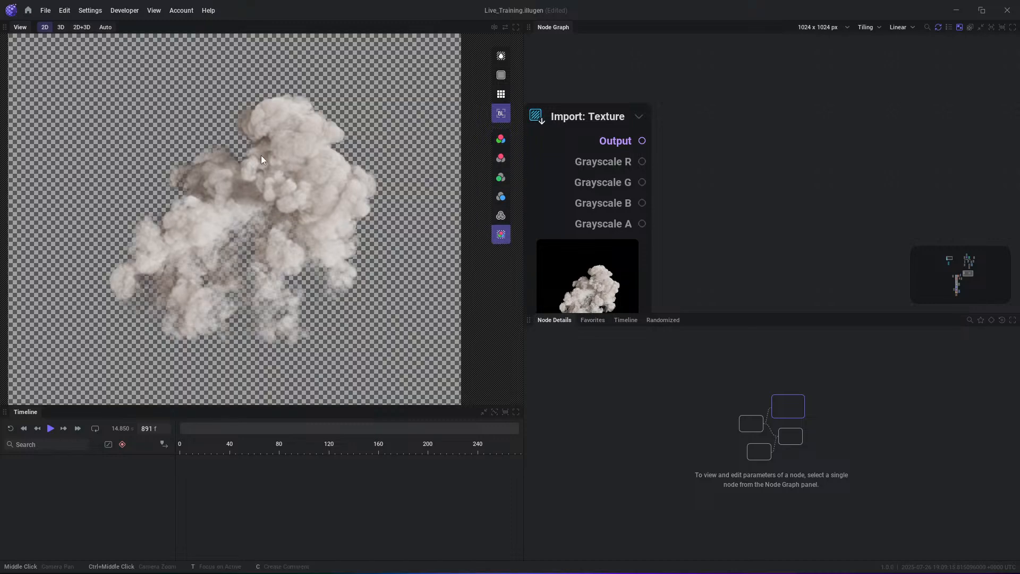
pyautogui.click(501, 215)
pyautogui.click(501, 236)
pyautogui.scroll(-3, 280, 287)
pyautogui.scroll(4, 282, 175)
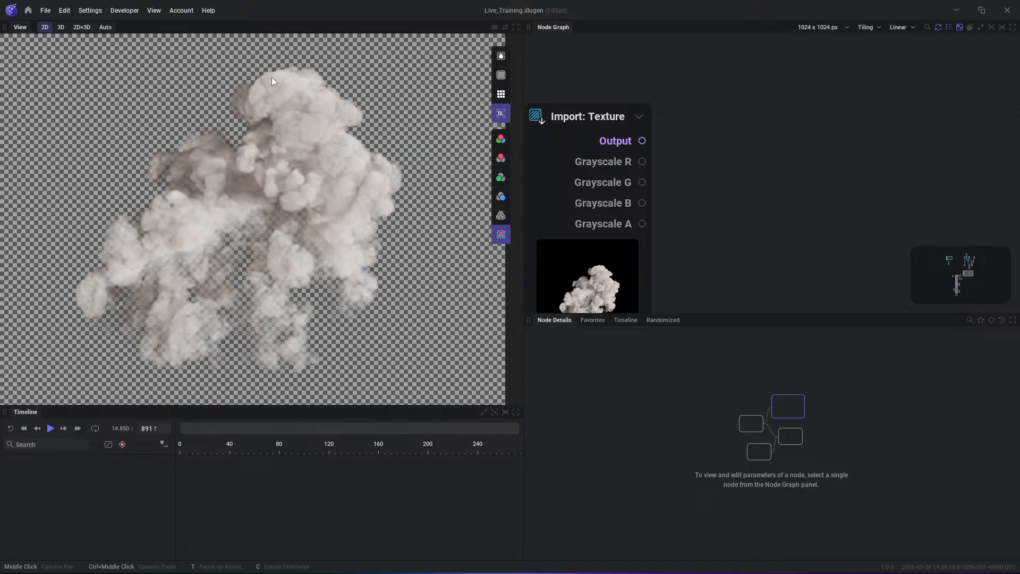
pyautogui.scroll(-2, 250, 215)
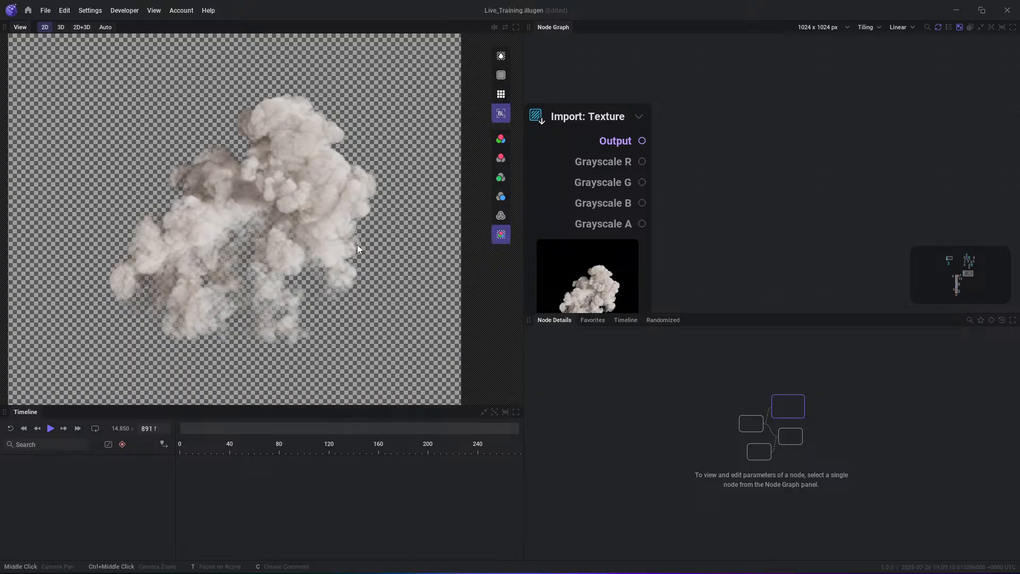
pyautogui.click(579, 101)
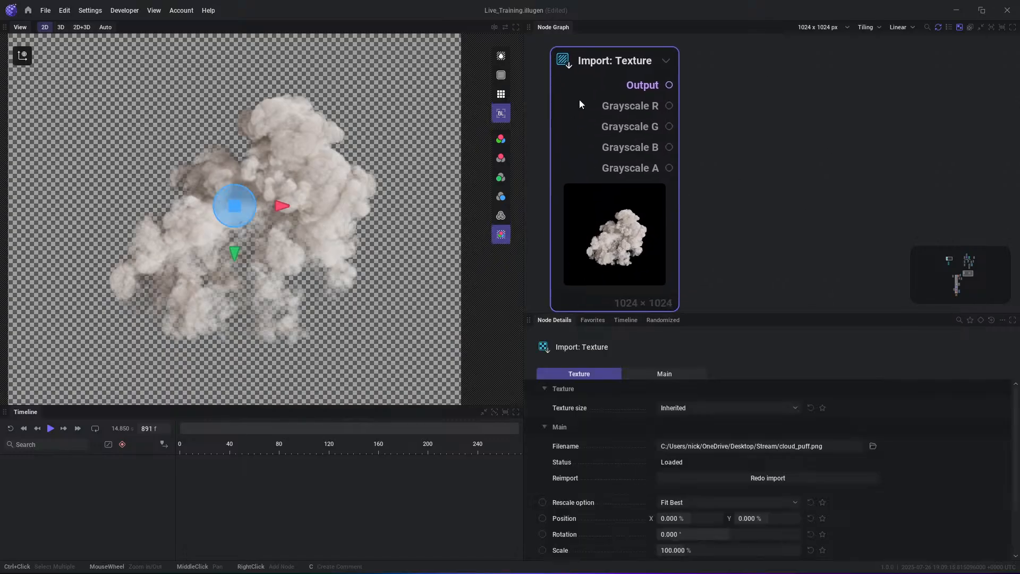
pyautogui.click(712, 146)
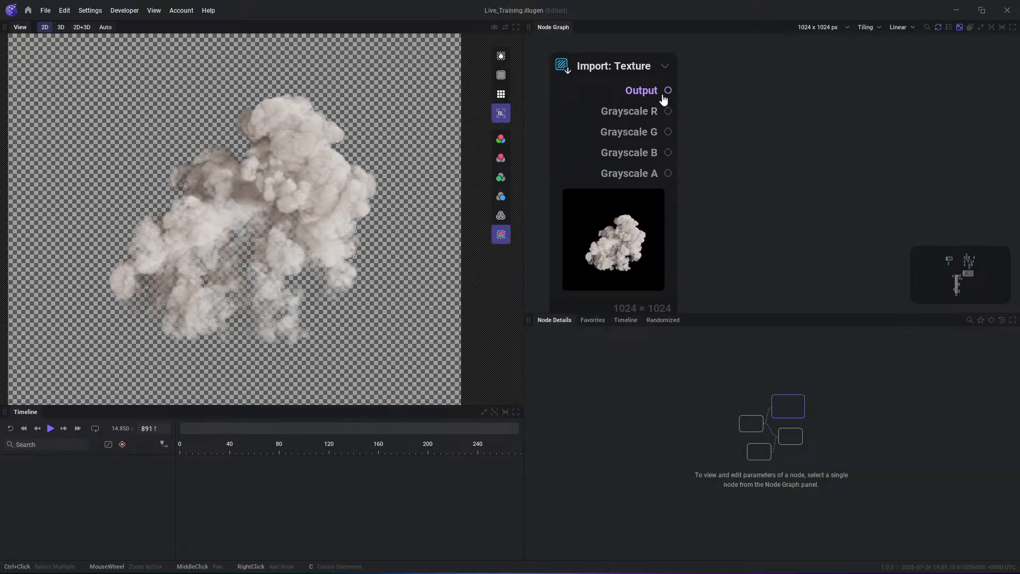
pyautogui.moveTo(732, 87); pyautogui.dragTo(722, 116, button='middle')
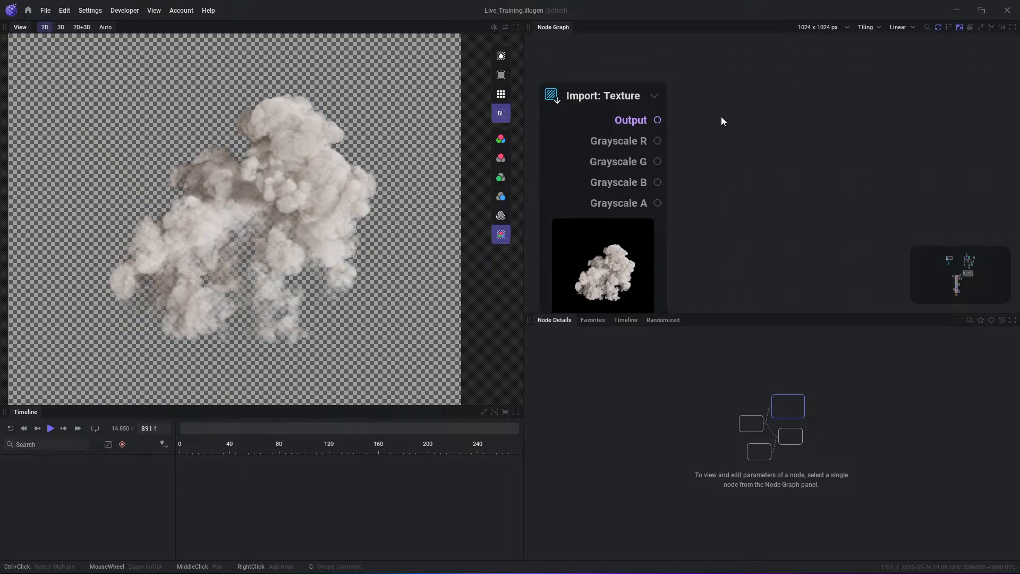
# - Add a grayscale Fractal node beside the Import: Texture node
pyautogui.scroll(-2, 292, 204)
pyautogui.scroll(1, 294, 250)
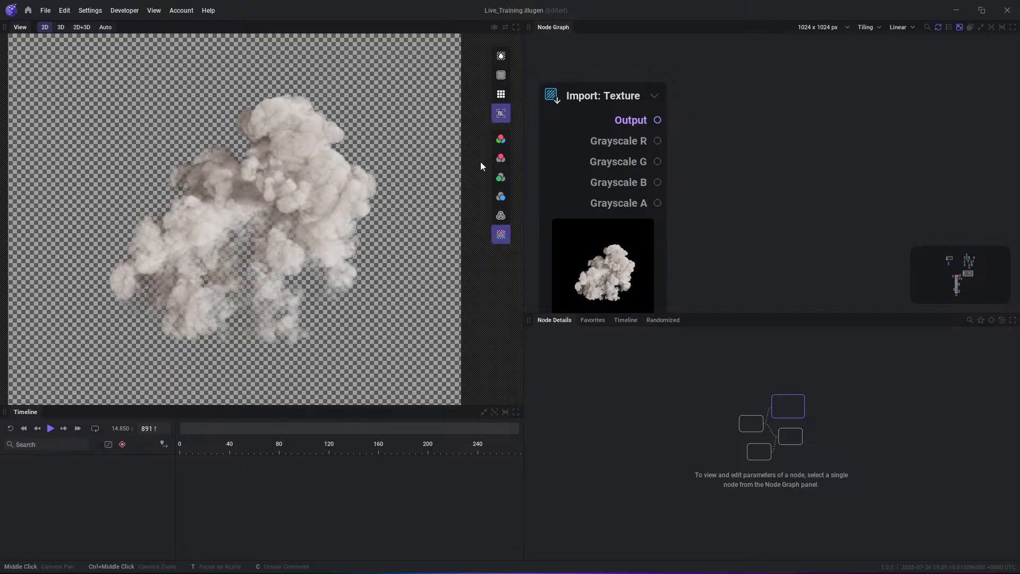
pyautogui.rightClick(760, 118)
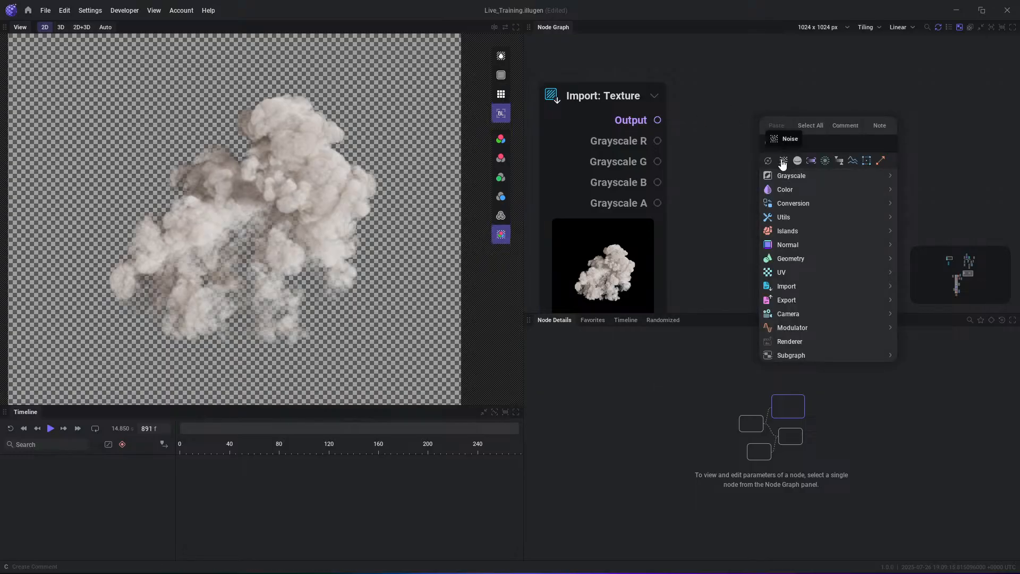
pyautogui.moveTo(794, 180)
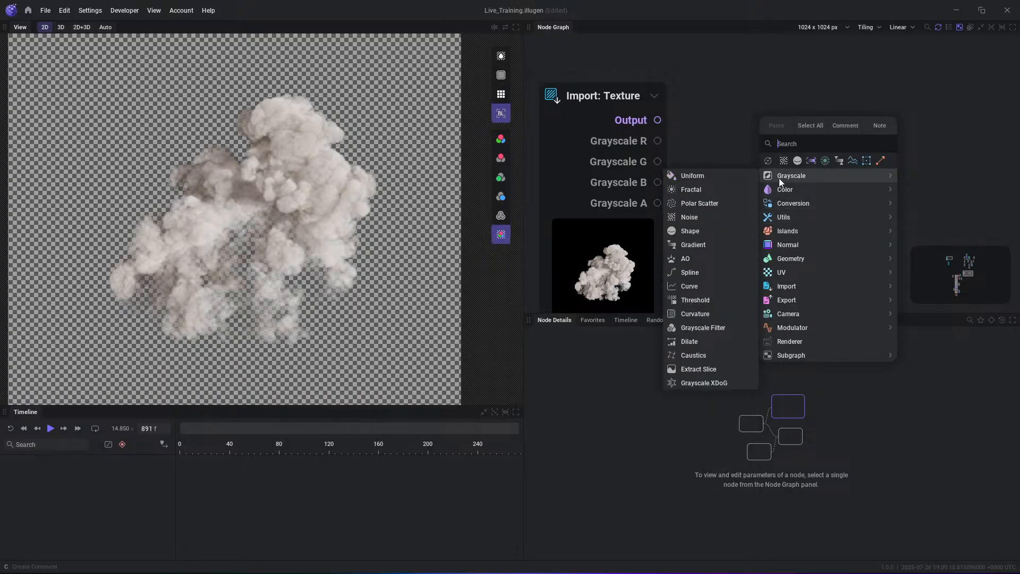
pyautogui.click(693, 190)
pyautogui.moveTo(881, 145); pyautogui.dragTo(853, 107)
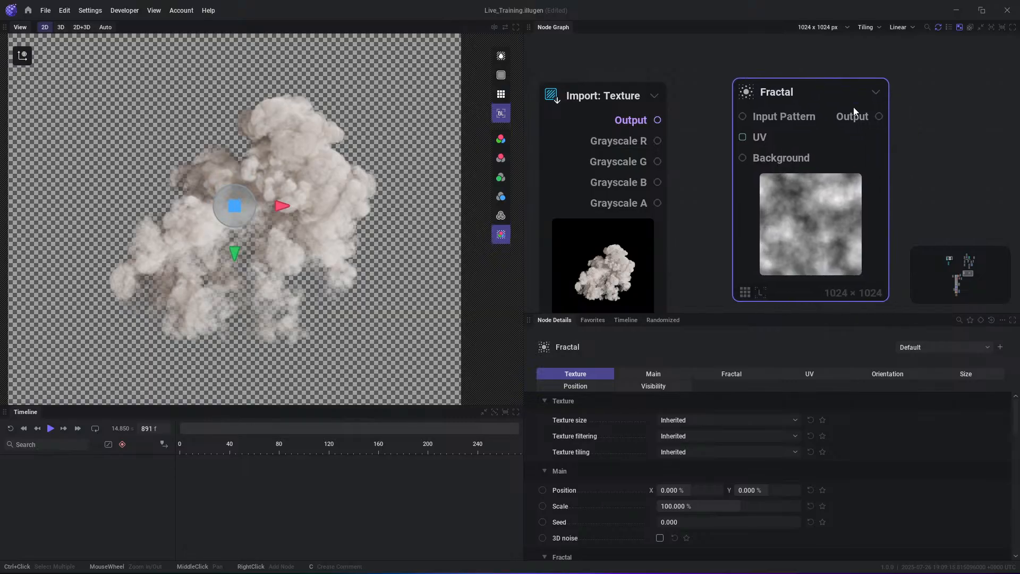
# - Compare previews of the Fractal's Output and the Import: Texture's colour Output, switching the preview from transparency to plain RGB
pyautogui.click(861, 126)
pyautogui.scroll(-2, 744, 173)
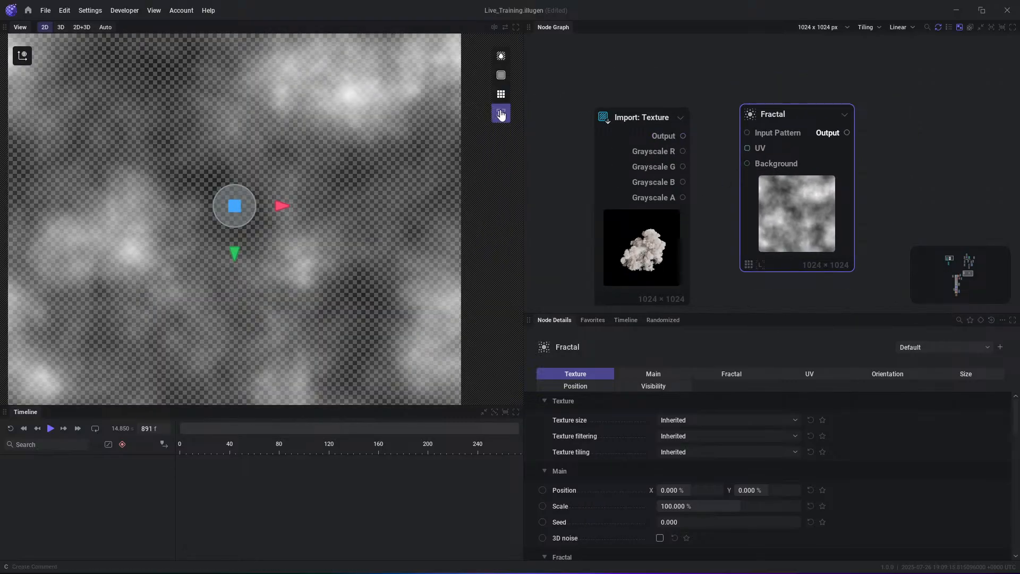
pyautogui.click(682, 136)
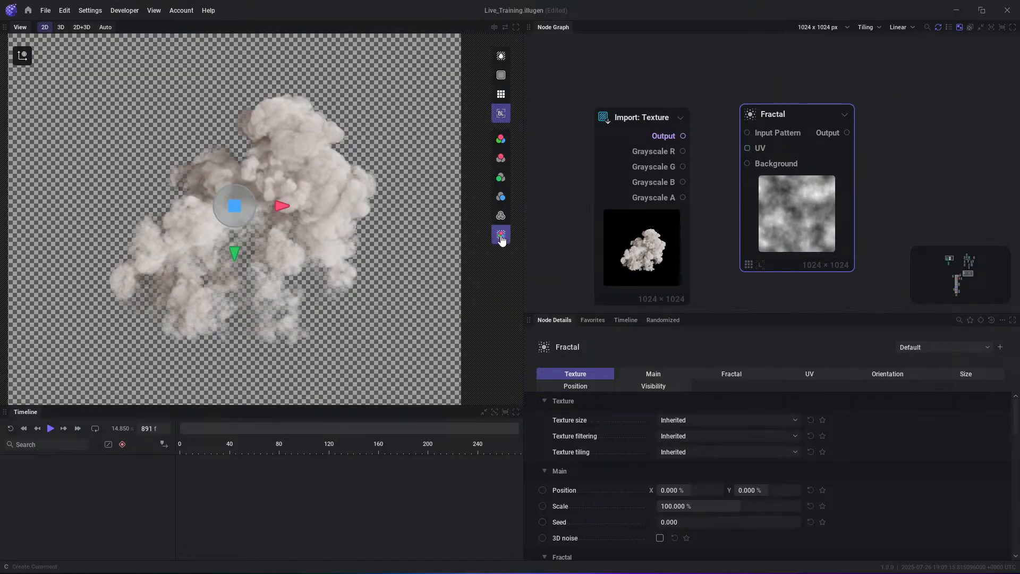
pyautogui.click(501, 139)
pyautogui.click(835, 132)
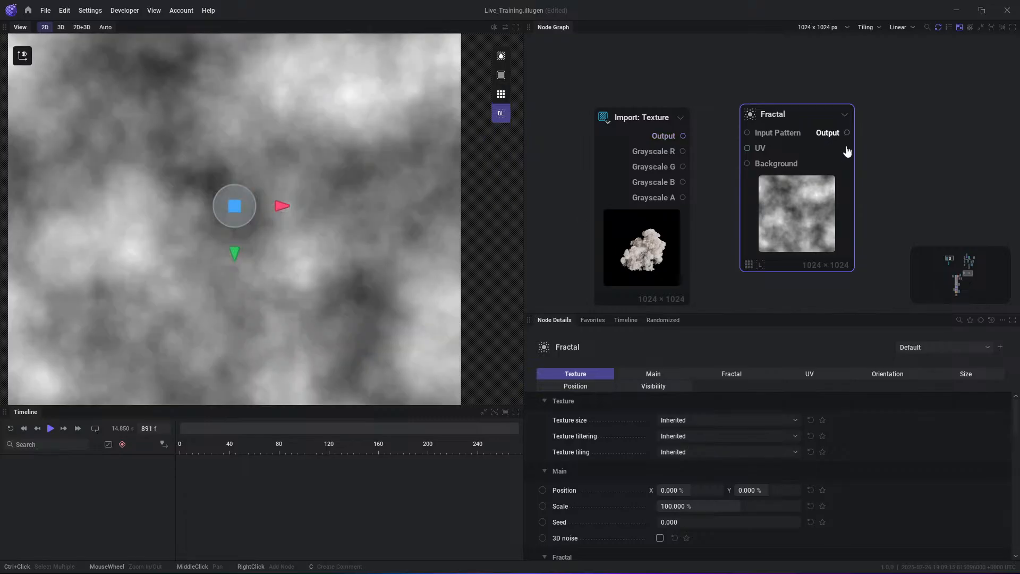
pyautogui.scroll(-3, 230, 191)
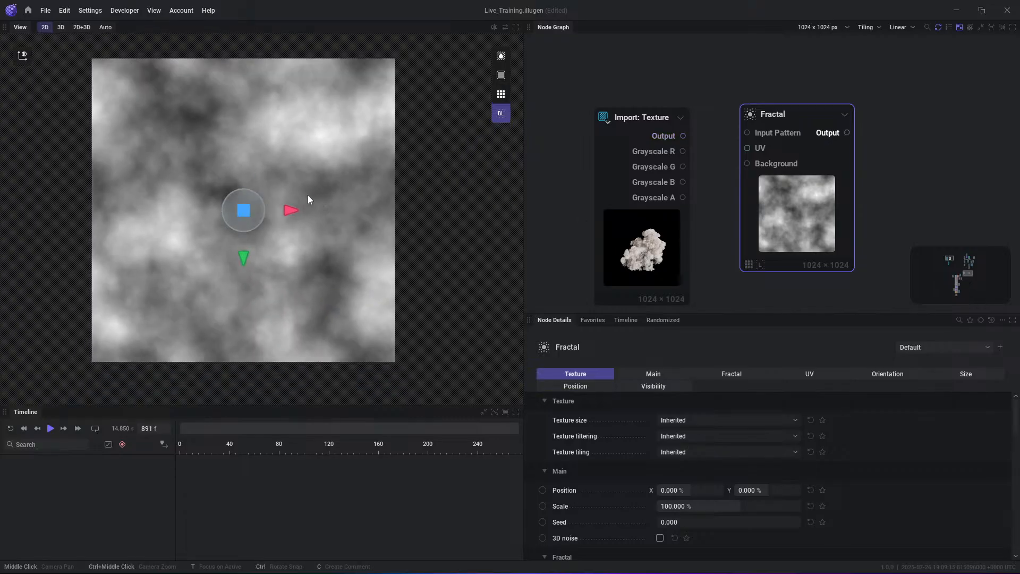
pyautogui.scroll(1, 308, 195)
pyautogui.click(710, 65)
pyautogui.moveTo(792, 184); pyautogui.dragTo(817, 181)
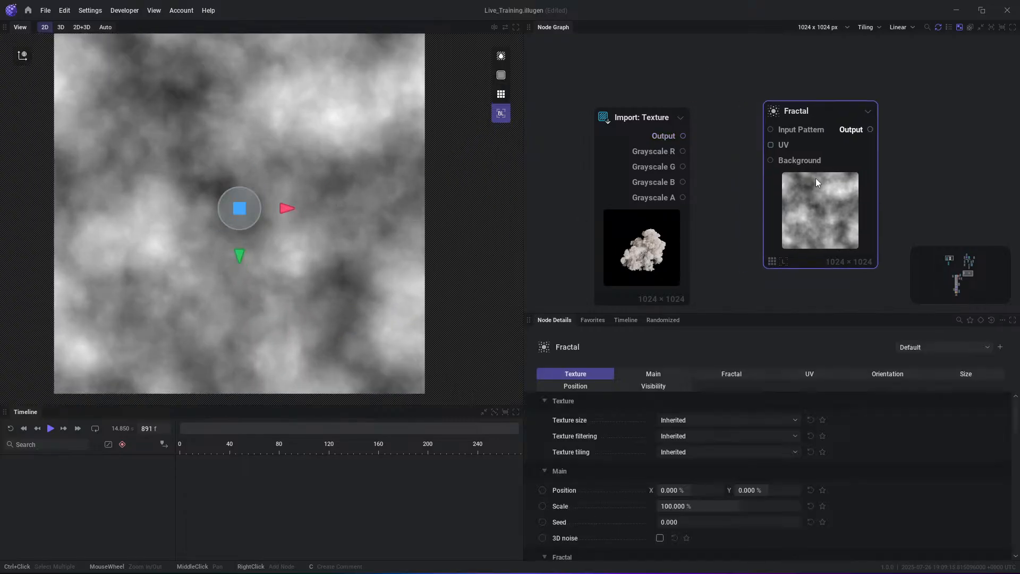
pyautogui.scroll(-1, 305, 210)
pyautogui.scroll(1, 307, 208)
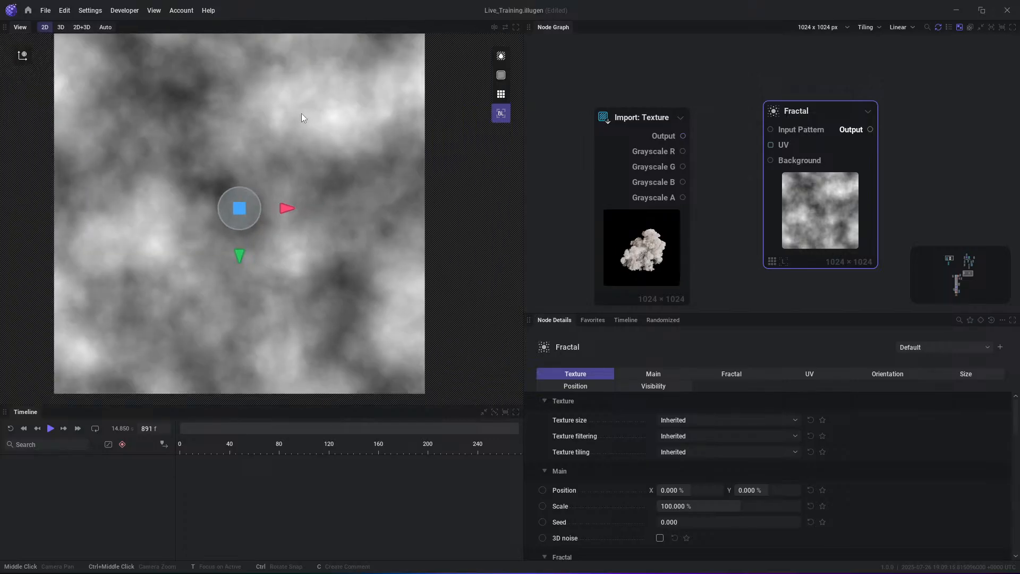
# - Try the Fractal node's Octave blending modes, from Multifractal through Natural to Max
pyautogui.scroll(-8, 693, 479)
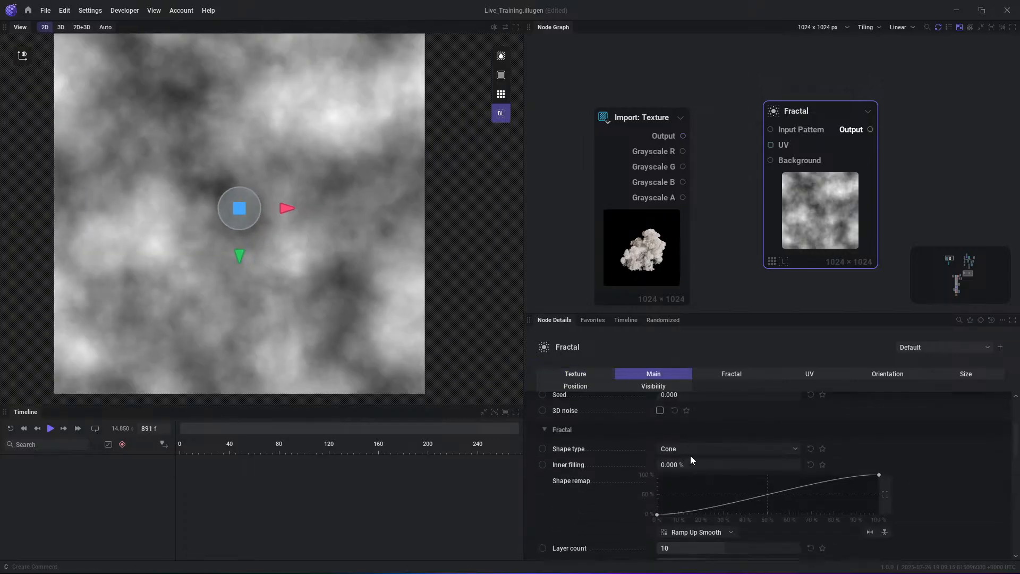
pyautogui.scroll(-1, 703, 477)
pyautogui.click(706, 489)
pyautogui.click(693, 377)
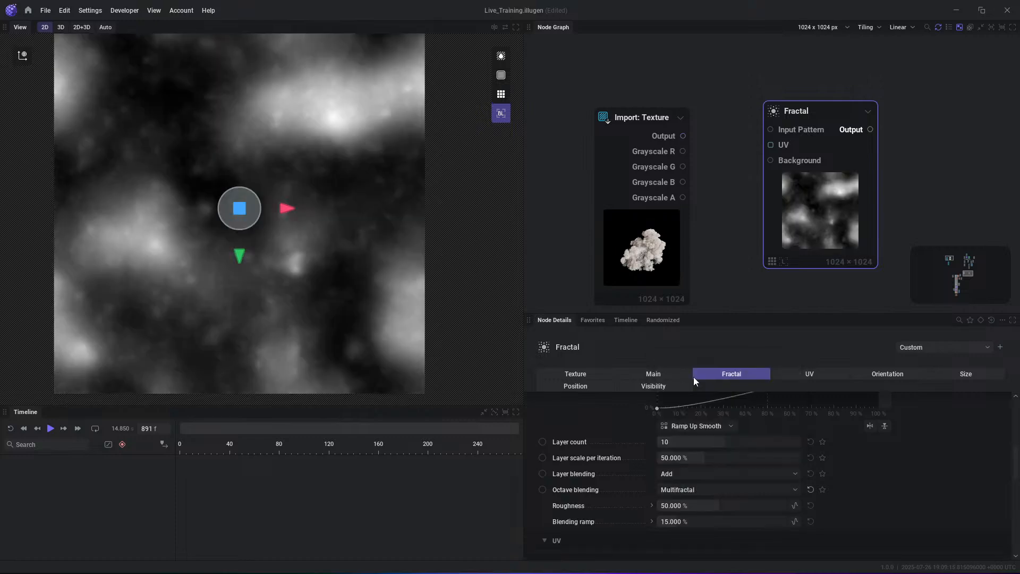
pyautogui.click(709, 492)
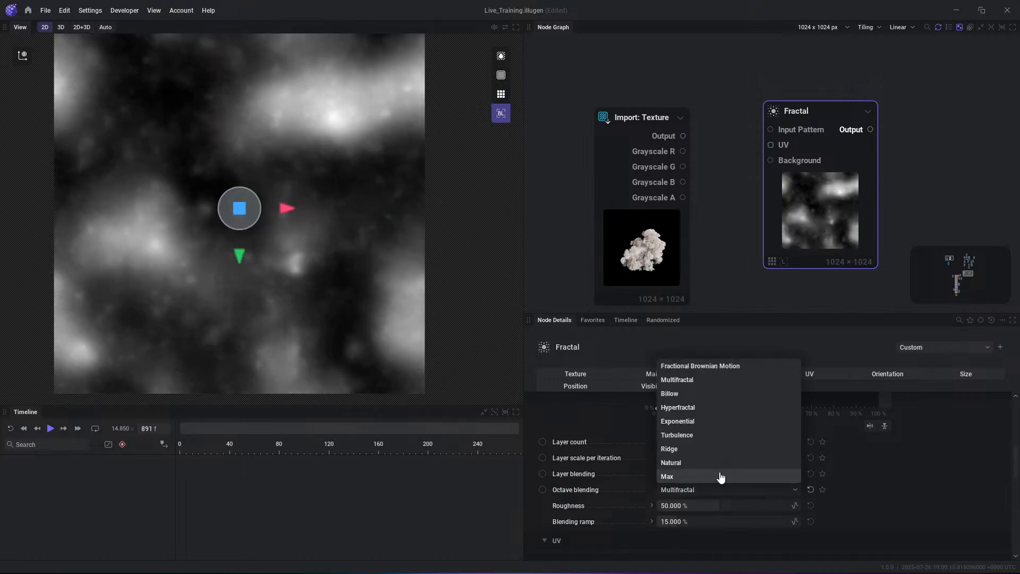
pyautogui.press('Down')
pyautogui.press('Down')
pyautogui.press('Down')
pyautogui.press('Down')
pyautogui.press('Down')
pyautogui.press('Down')
pyautogui.press('Down')
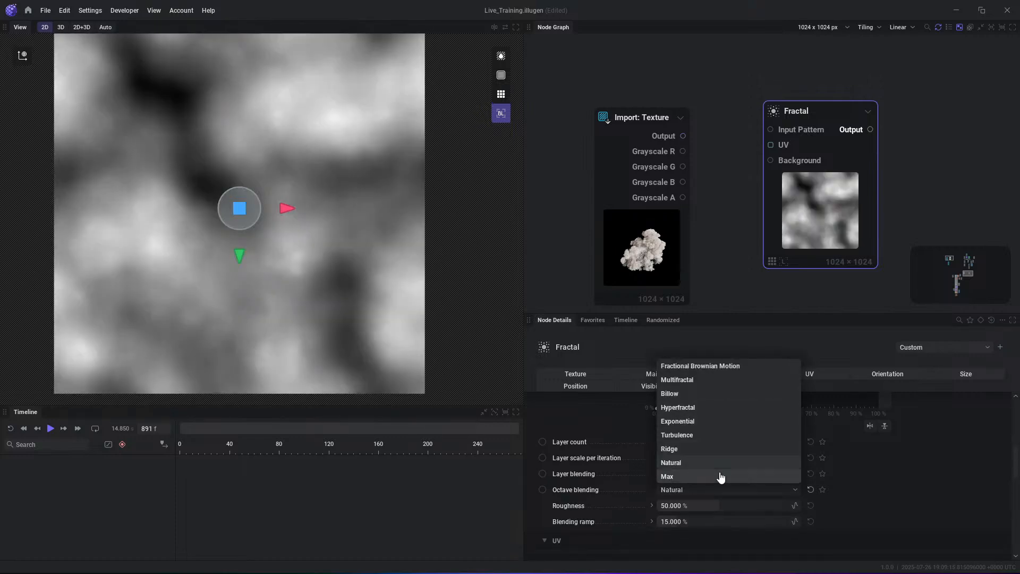
pyautogui.click(931, 361)
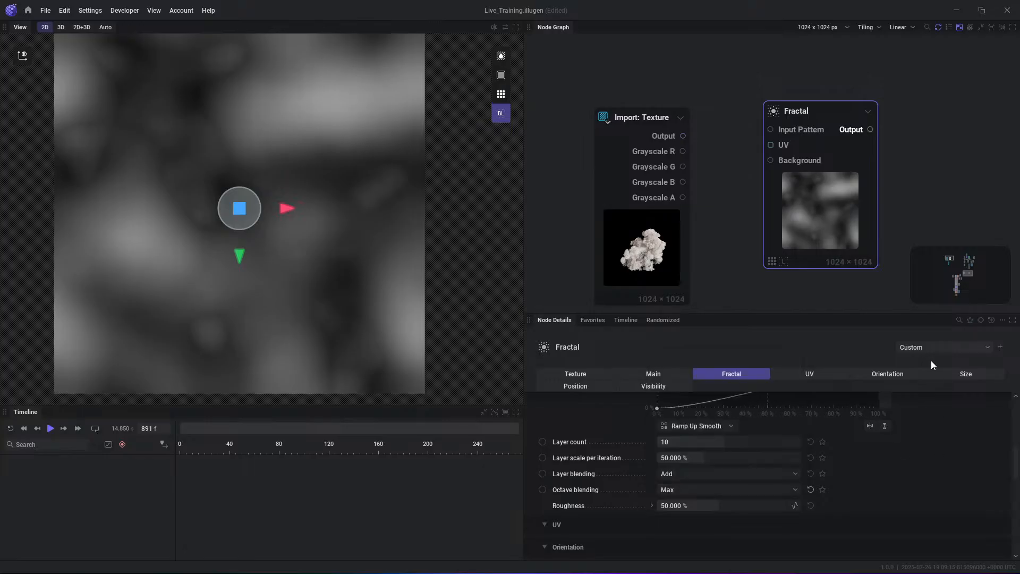
# - Reset the Fractal node to its Default preset, sample presets such as Fractal Quincunx and Many Stars, and settle on Regular Tiles
pyautogui.click(931, 349)
pyautogui.click(927, 375)
pyautogui.click(915, 346)
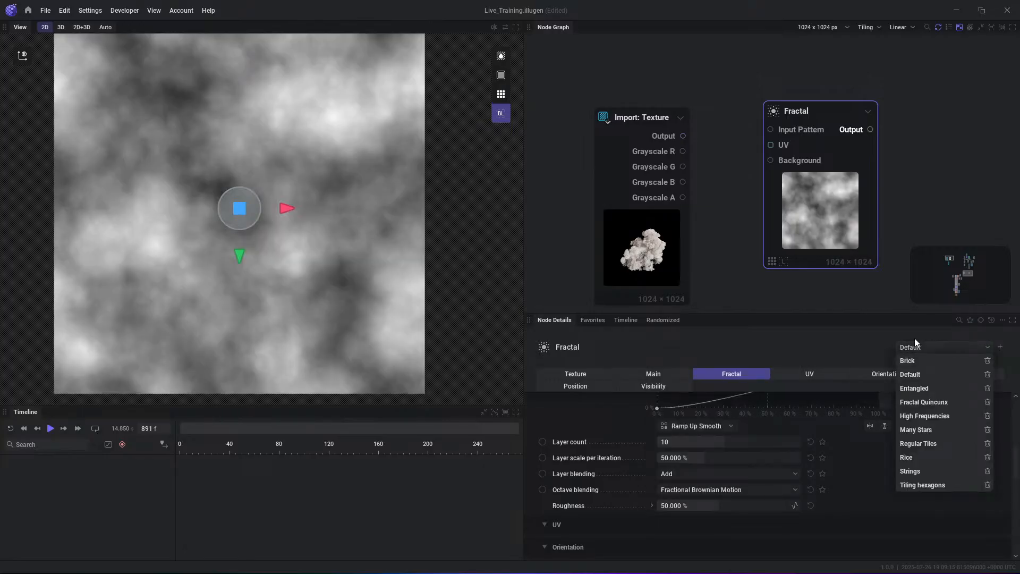
pyautogui.click(925, 402)
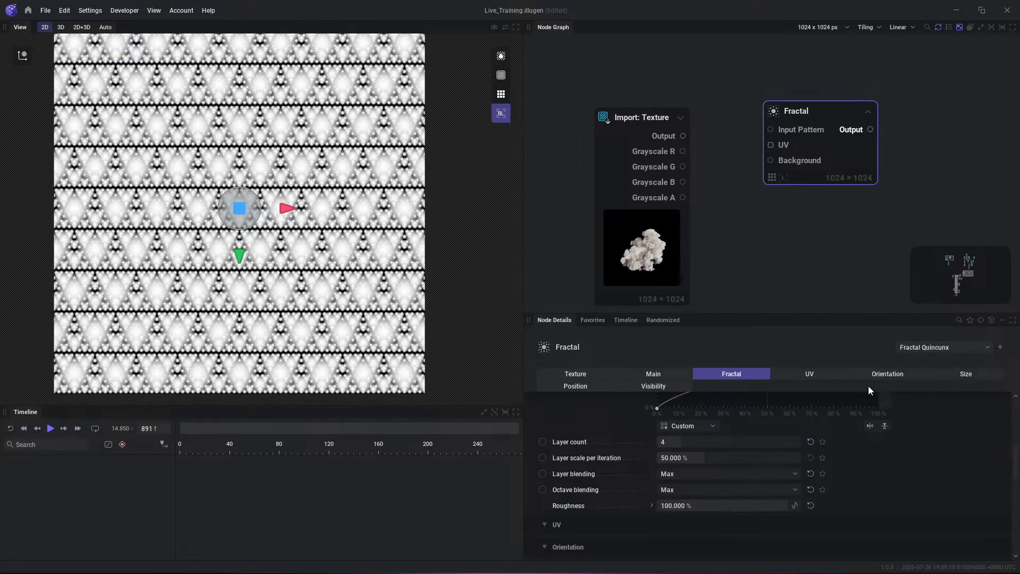
pyautogui.click(923, 348)
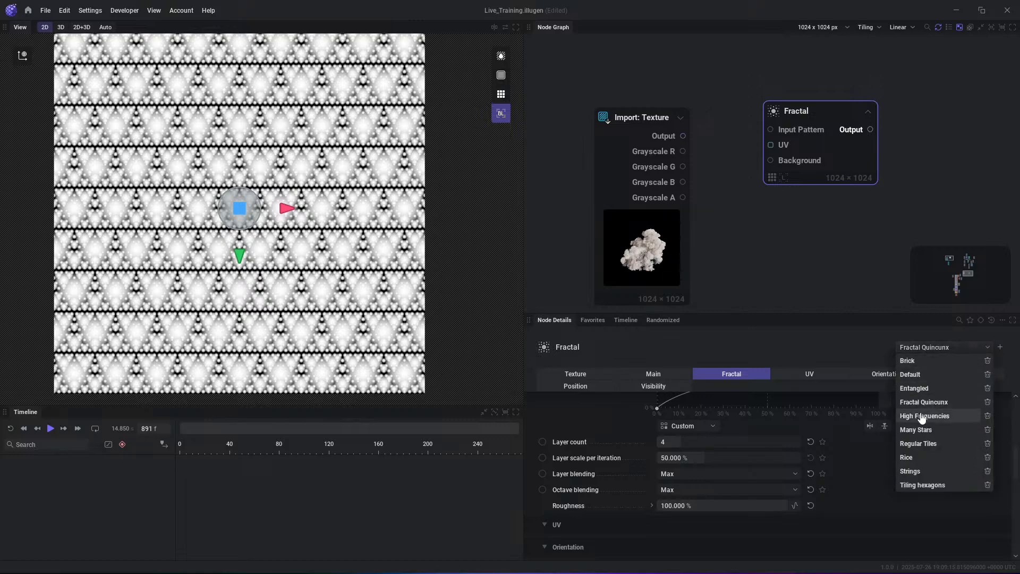
pyautogui.click(920, 416)
pyautogui.click(959, 348)
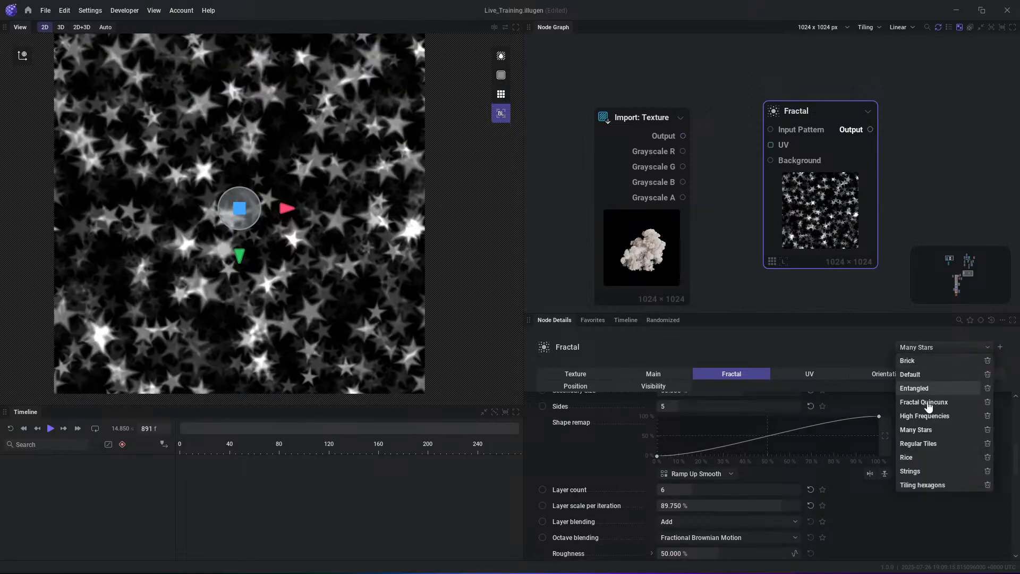
pyautogui.click(934, 444)
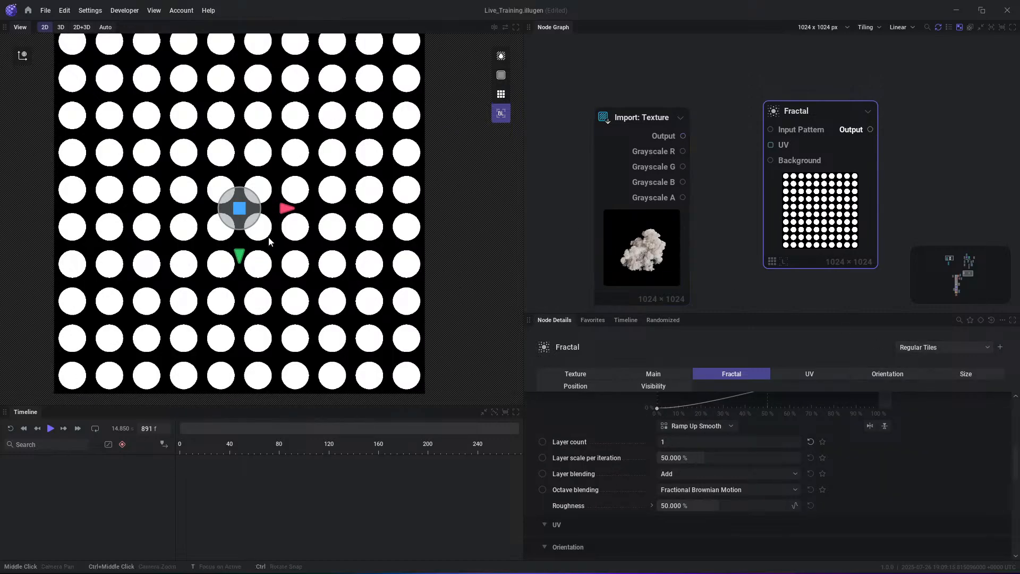
pyautogui.scroll(-1, 255, 228)
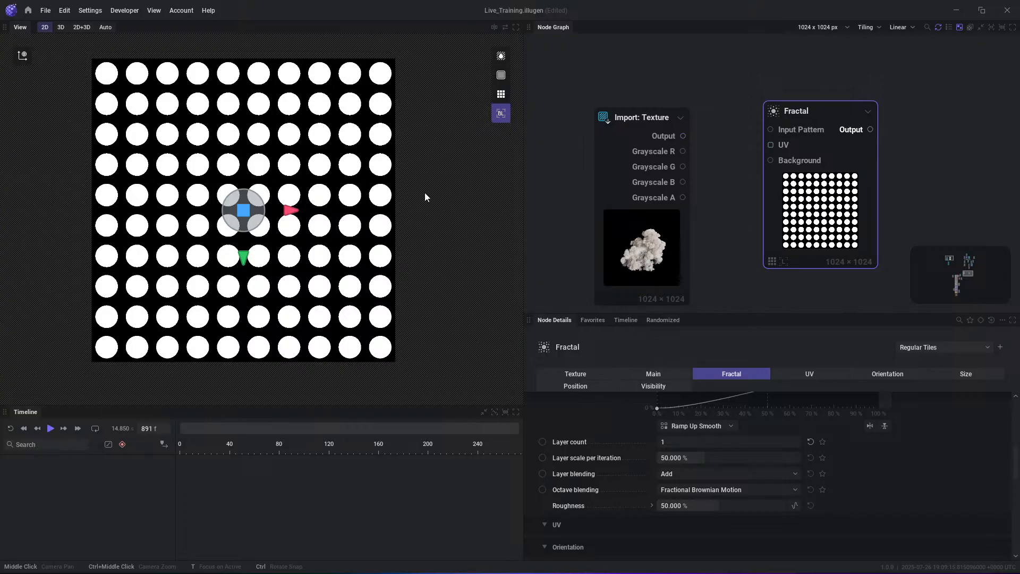
# - Reposition the Import: Texture and Fractal nodes to leave more space between them
pyautogui.moveTo(625, 157); pyautogui.dragTo(637, 150)
pyautogui.click(810, 113)
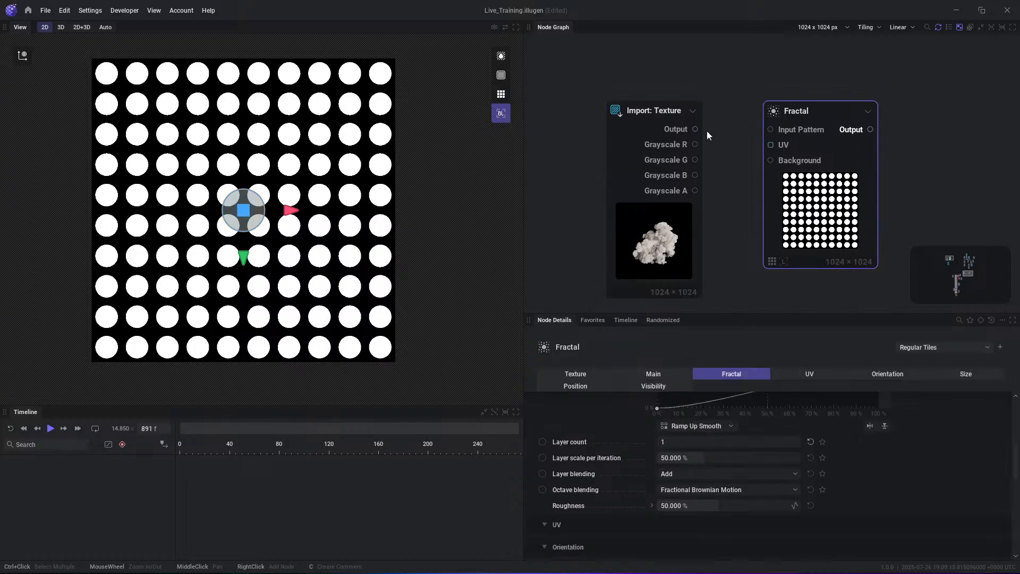
pyautogui.moveTo(696, 129); pyautogui.dragTo(739, 132)
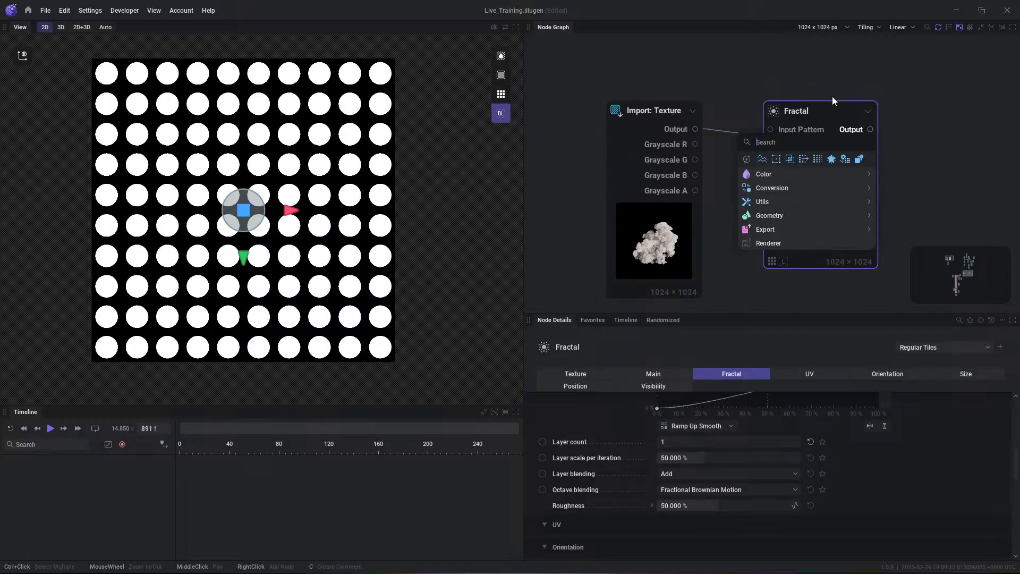
pyautogui.moveTo(827, 121); pyautogui.dragTo(853, 146)
pyautogui.moveTo(695, 131); pyautogui.dragTo(761, 98)
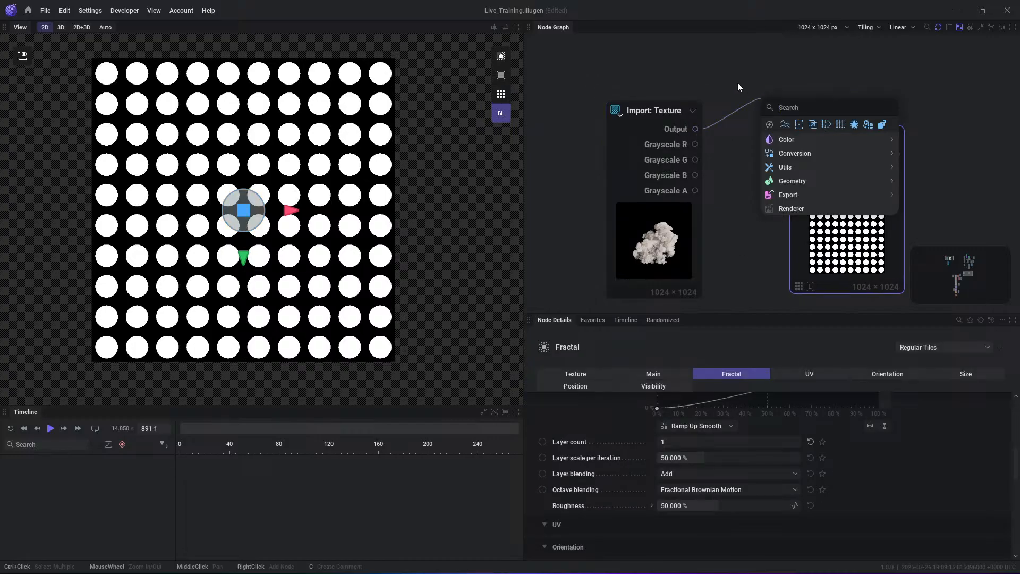
pyautogui.write('color')
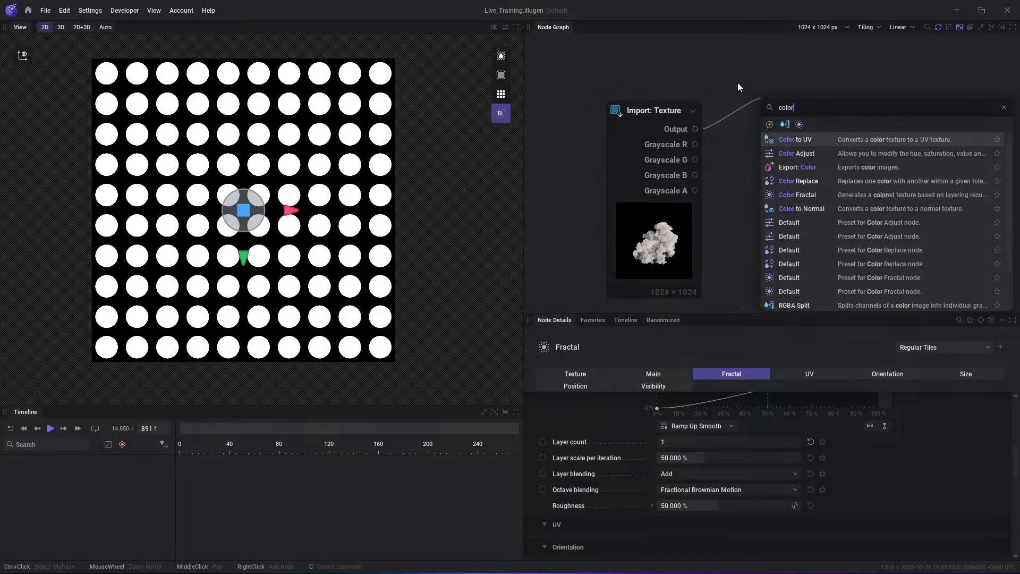
pyautogui.hotkey('ctrl', 'a')
pyautogui.press('BackSpace')
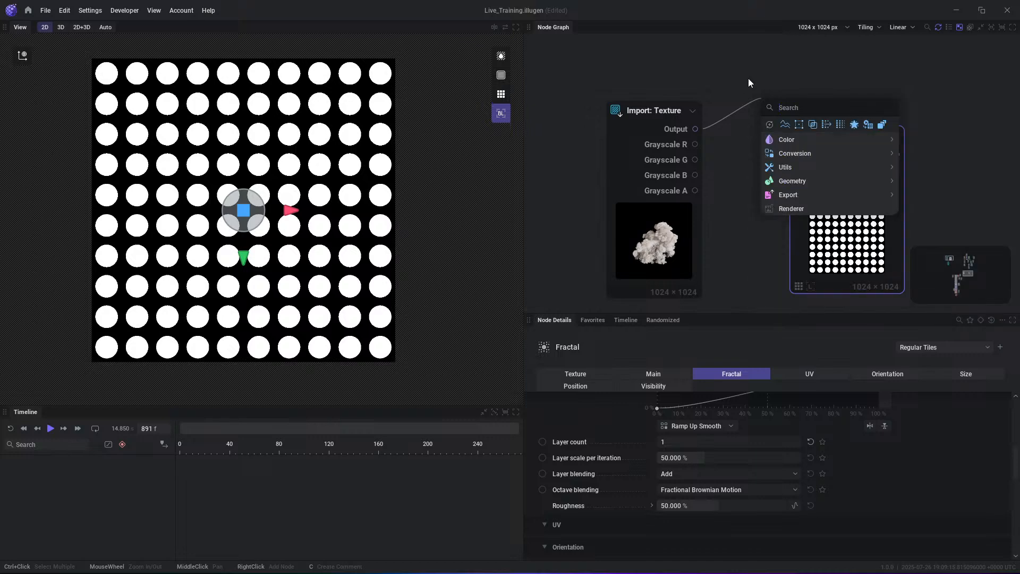
pyautogui.click(748, 79)
# - Link the Import: Texture's colour Output to a new Color Fractal node and place it above the Fractal node
pyautogui.moveTo(695, 130); pyautogui.dragTo(779, 41)
pyautogui.write('frac')
pyautogui.press('Return')
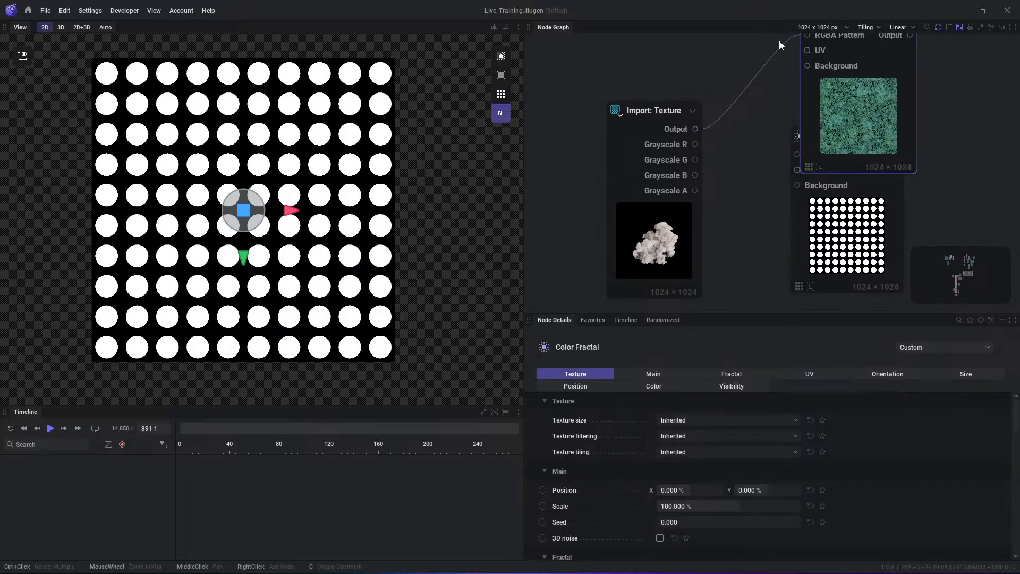
pyautogui.moveTo(853, 146); pyautogui.dragTo(841, 171, button='middle')
pyautogui.moveTo(842, 170); pyautogui.dragTo(770, 178)
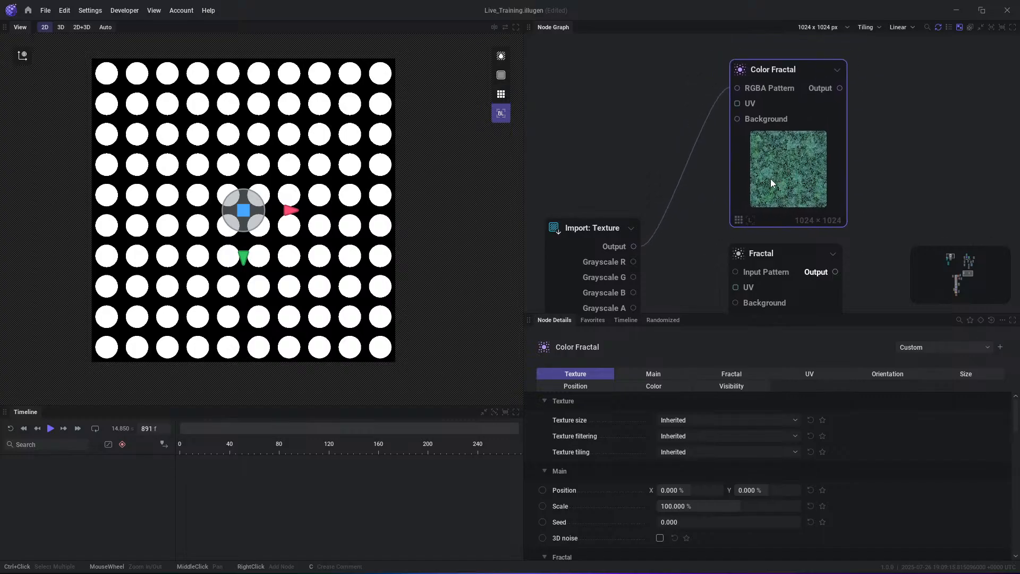
# - Preview the Color Fractal's Output and set both its Hue range and Saturation range to 0% minimum and maximum
pyautogui.click(839, 88)
pyautogui.scroll(-15, 690, 451)
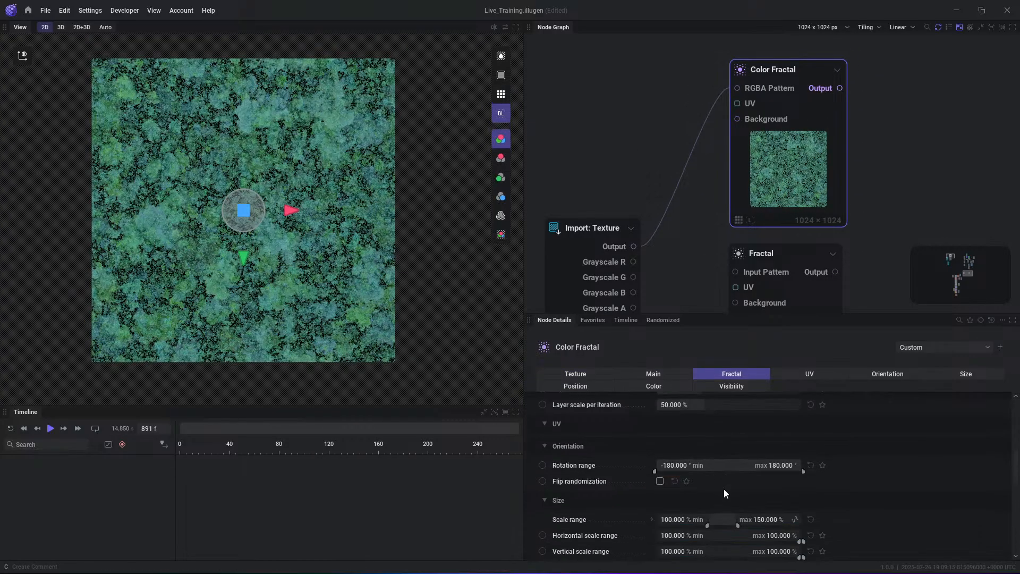
pyautogui.scroll(-5, 727, 473)
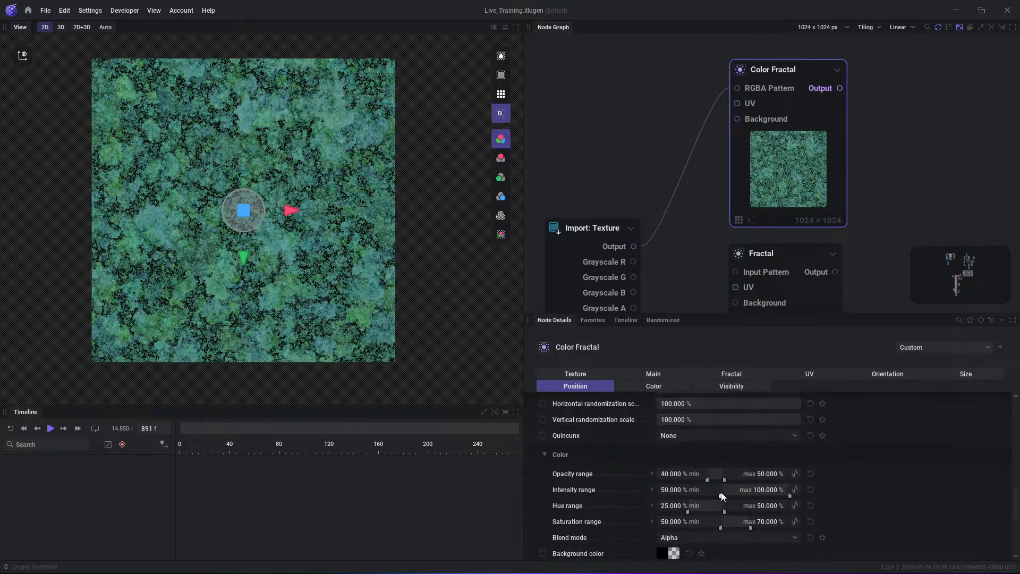
pyautogui.moveTo(706, 506); pyautogui.dragTo(595, 531)
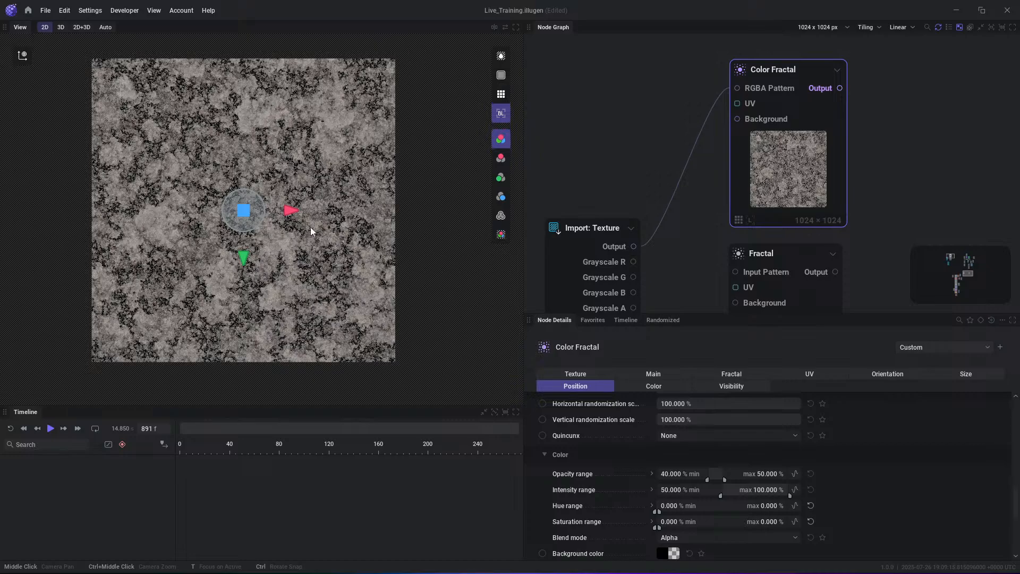
pyautogui.scroll(6, 327, 132)
pyautogui.scroll(-4, 325, 205)
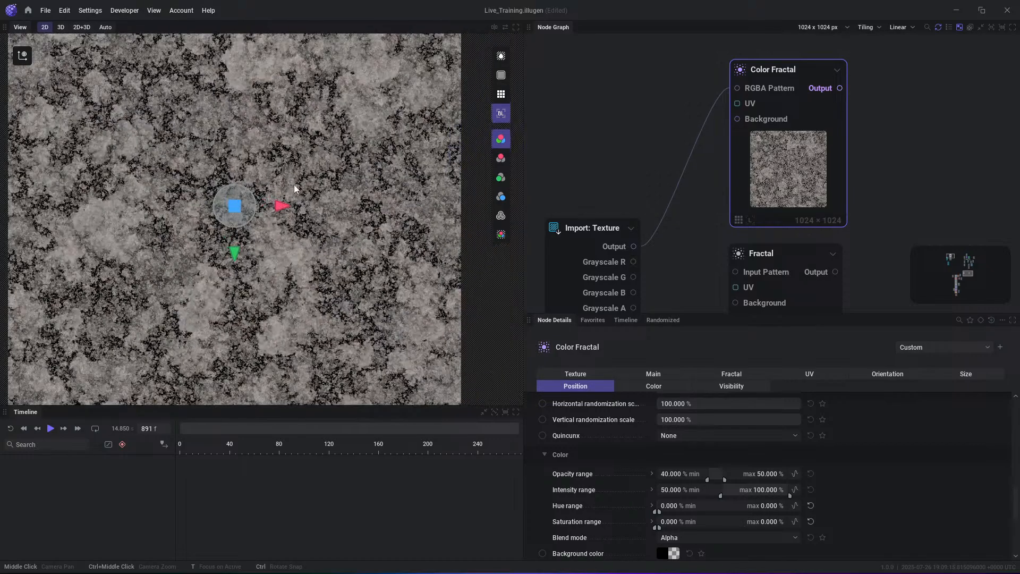
# - Connect the Import: Texture's Grayscale R output to the Fractal node's Input Pattern
pyautogui.moveTo(802, 218); pyautogui.dragTo(792, 123, button='middle')
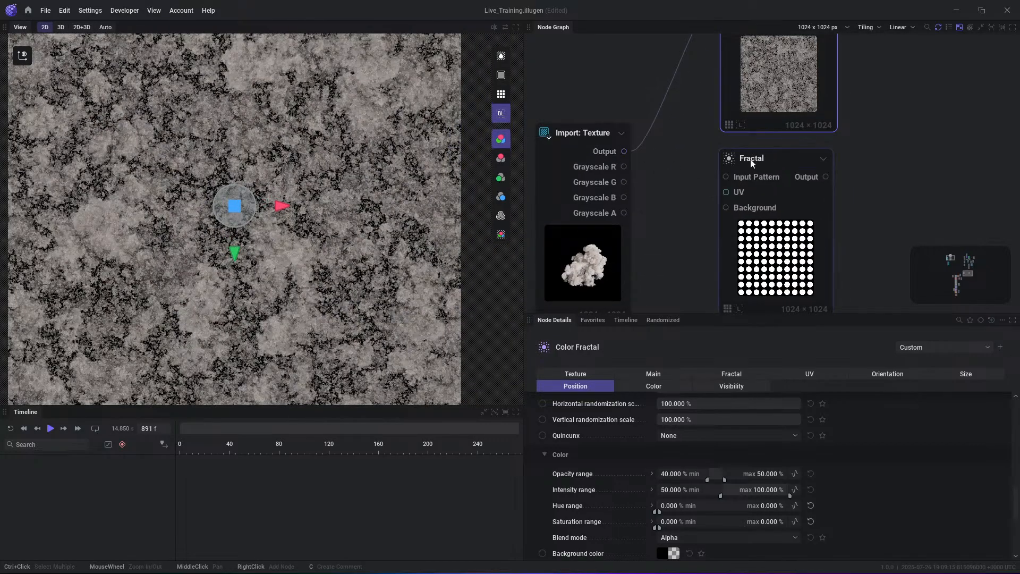
pyautogui.moveTo(758, 159); pyautogui.dragTo(755, 170)
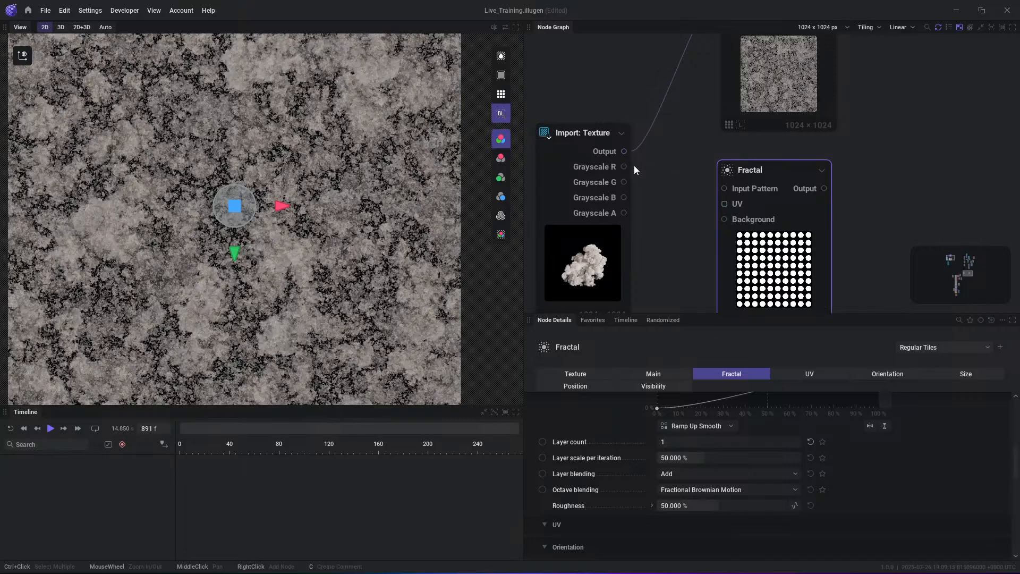
pyautogui.moveTo(625, 167); pyautogui.dragTo(724, 189)
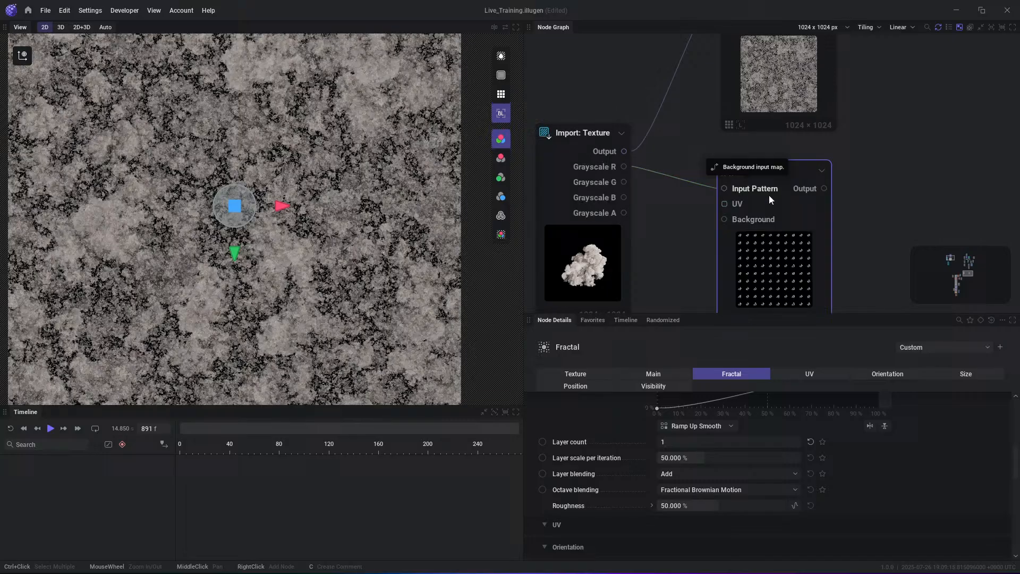
# - Preview the Fractal node's Output in the 2D view
pyautogui.click(824, 189)
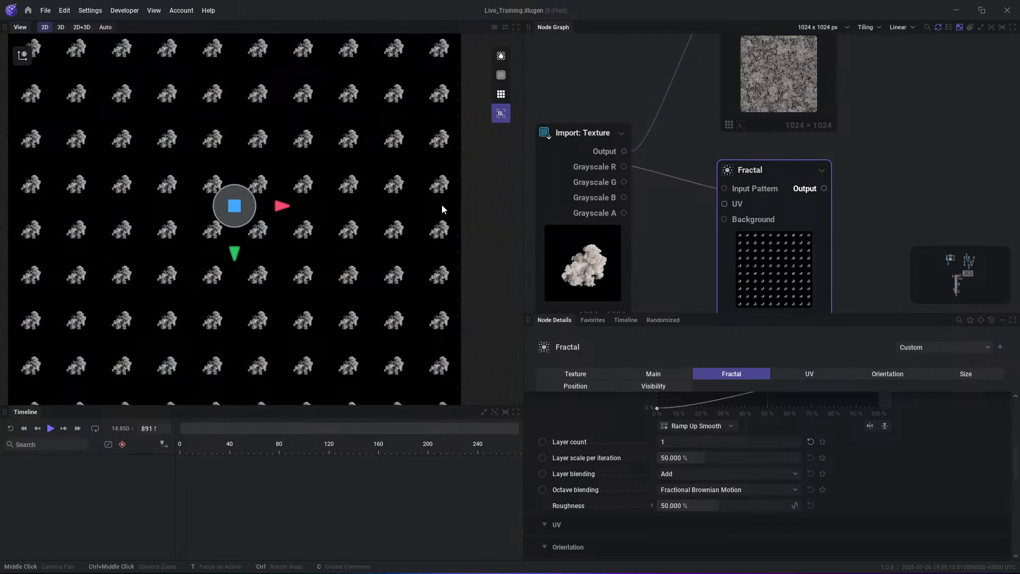
pyautogui.scroll(-3, 340, 230)
pyautogui.scroll(2, 319, 233)
# - Add an RGB to Grayscale node linked from the Import: Texture node's colour Output
pyautogui.moveTo(734, 121); pyautogui.dragTo(722, 165, button='middle')
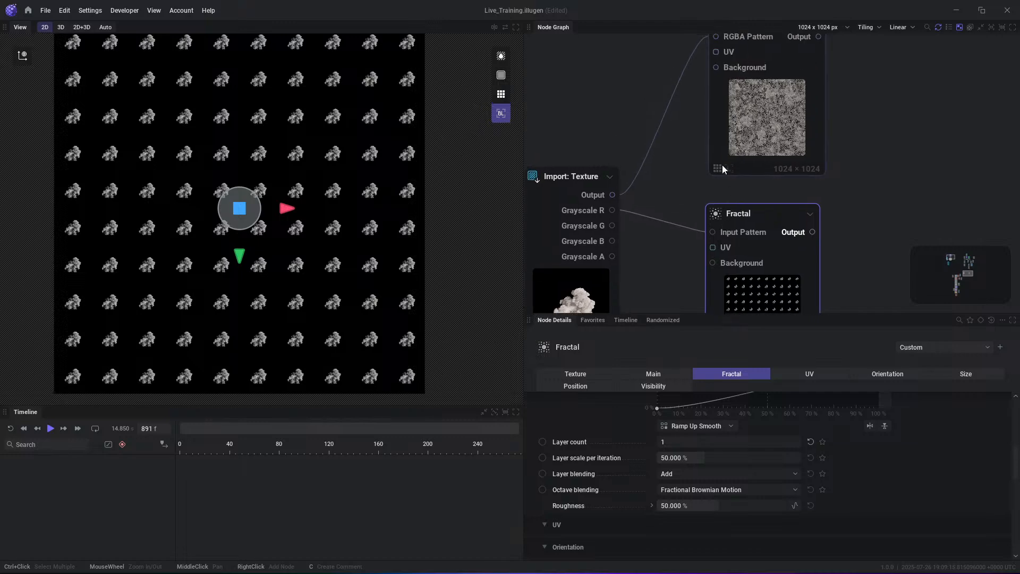
pyautogui.moveTo(612, 195); pyautogui.dragTo(659, 191)
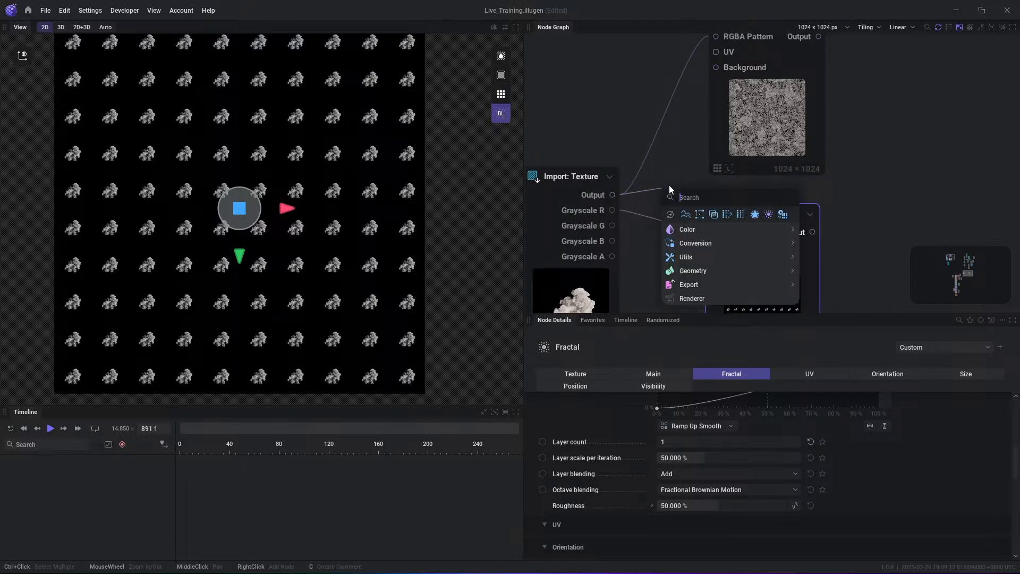
pyautogui.write('gray')
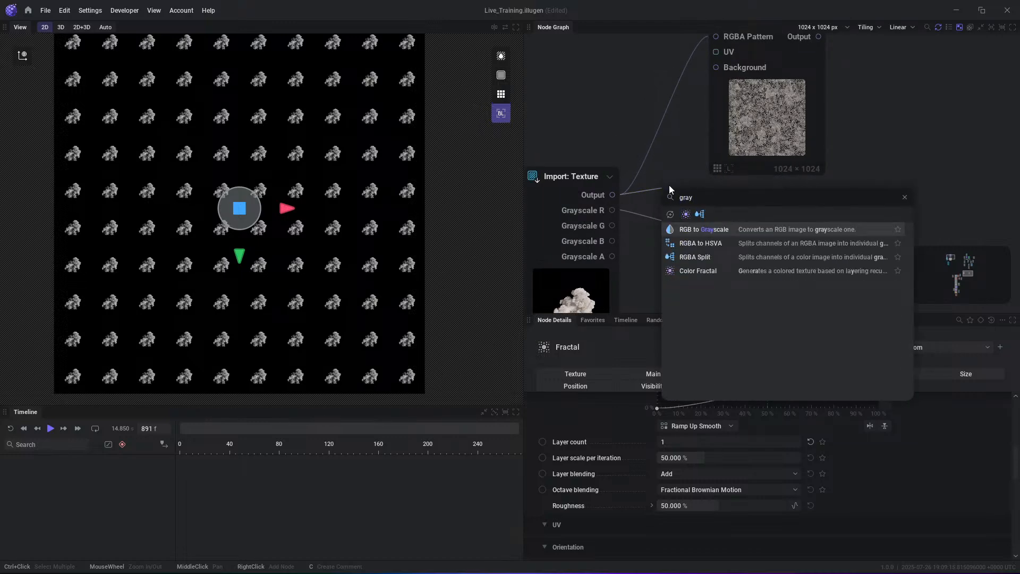
pyautogui.press('Return')
pyautogui.click(882, 161)
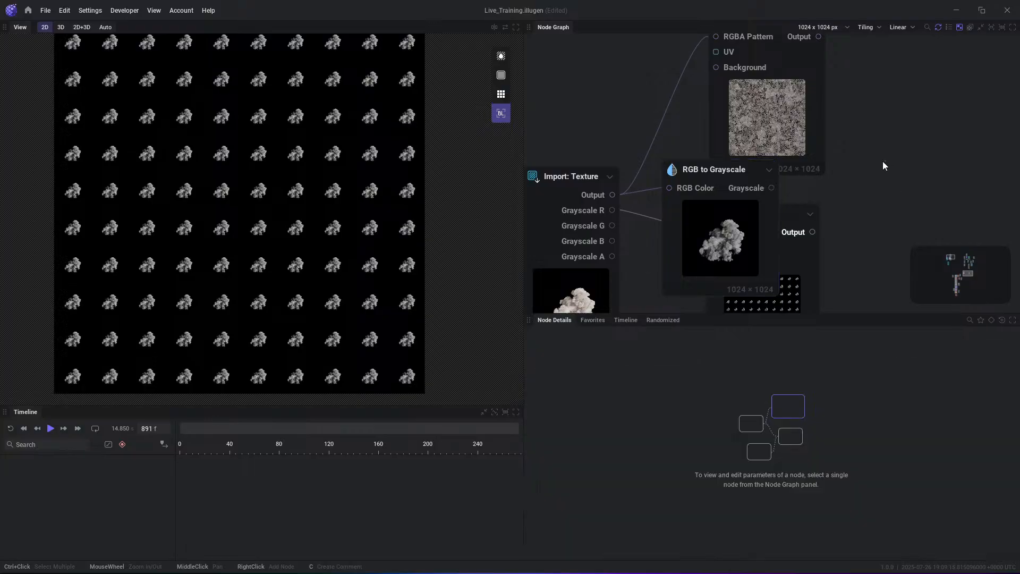
# - Examine the conversion nodes that can be added to the graph, such as RGBA Split, RGBA Merge and HSVA to RGBA
pyautogui.rightClick(862, 141)
pyautogui.moveTo(907, 227)
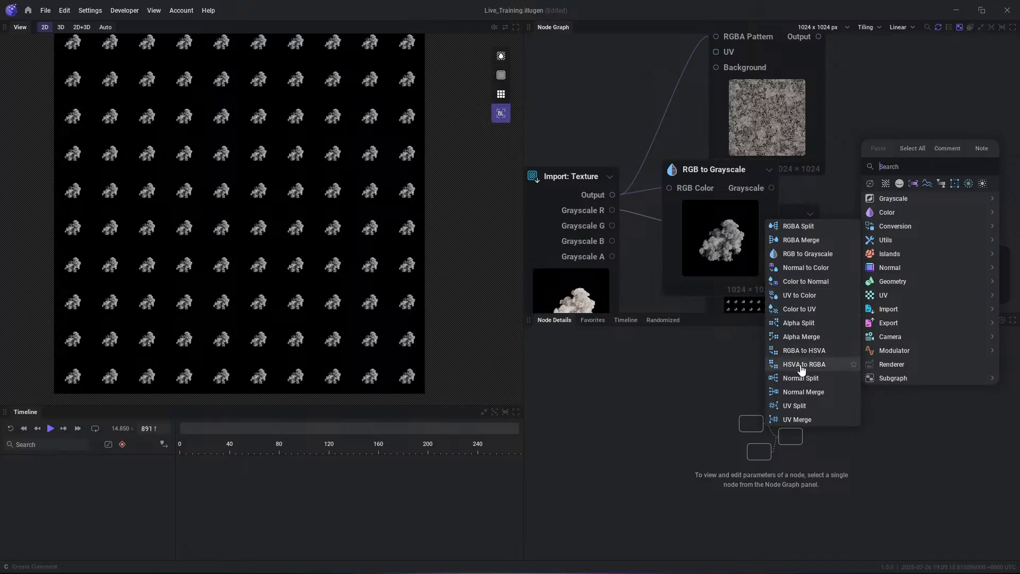
pyautogui.click(802, 240)
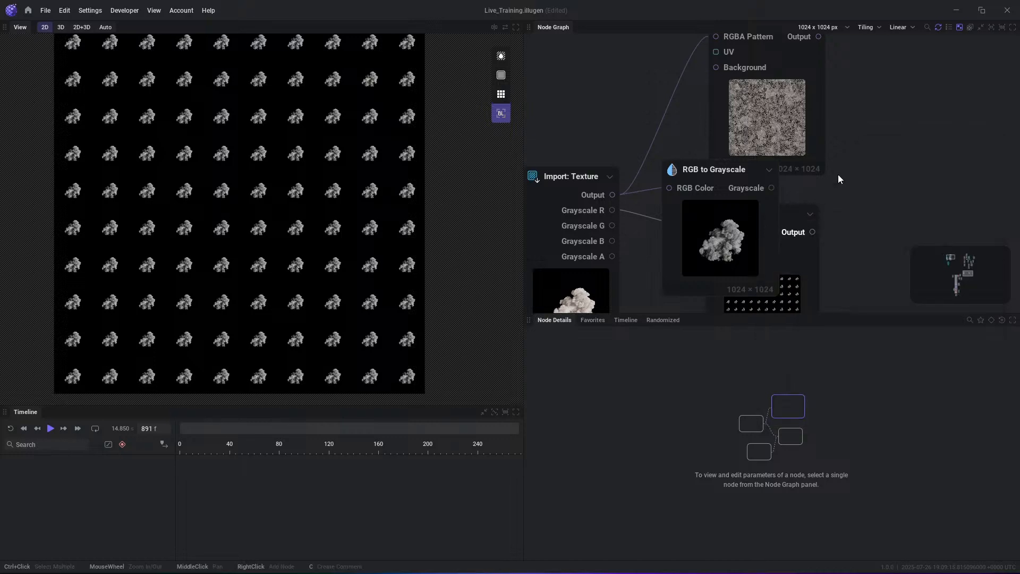
# - Place RGB to Grayscale between Import: Texture and Fractal, and connect its Grayscale output to the Fractal's Input Pattern
pyautogui.moveTo(837, 188); pyautogui.dragTo(843, 205, button='middle')
pyautogui.scroll(-1, 795, 237)
pyautogui.moveTo(796, 236); pyautogui.dragTo(868, 212)
pyautogui.moveTo(868, 212); pyautogui.dragTo(873, 157, button='middle')
pyautogui.click(765, 173)
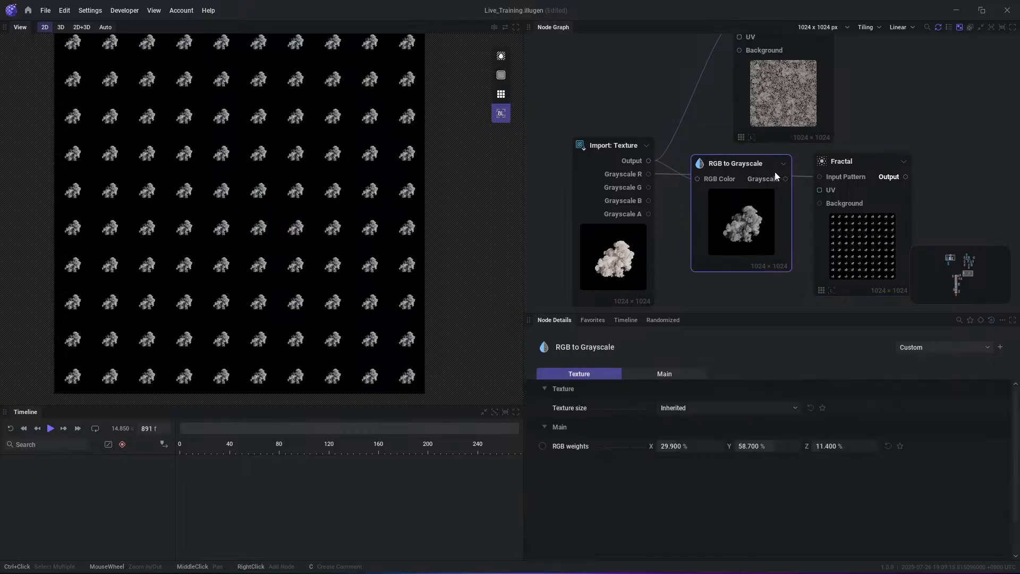
pyautogui.moveTo(802, 176); pyautogui.dragTo(820, 176)
pyautogui.moveTo(742, 166); pyautogui.dragTo(737, 150)
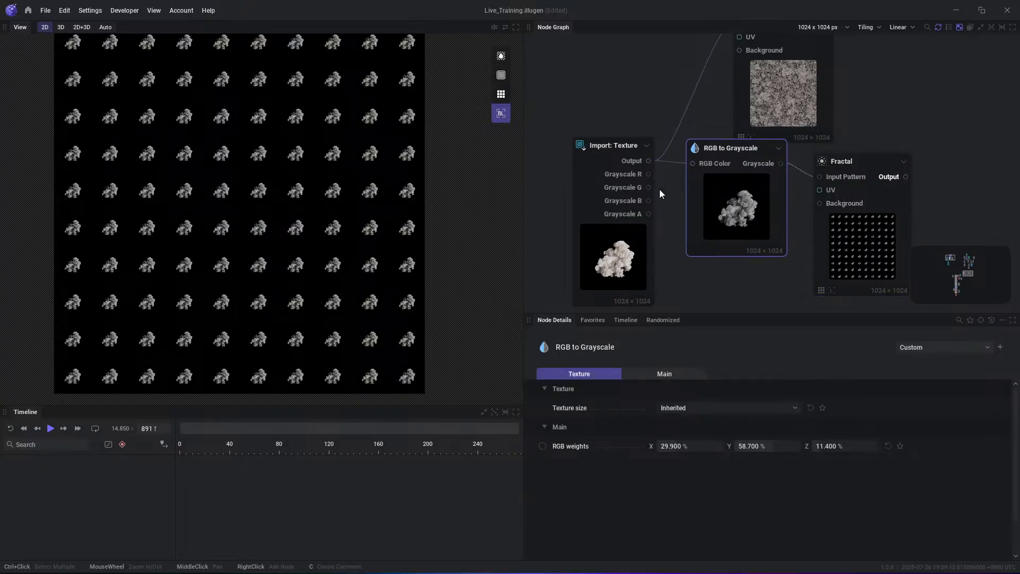
# - Apply the Default preset to the Fractal node, inspect the cloud texture, and nudge the node slightly upward
pyautogui.scroll(2, 291, 159)
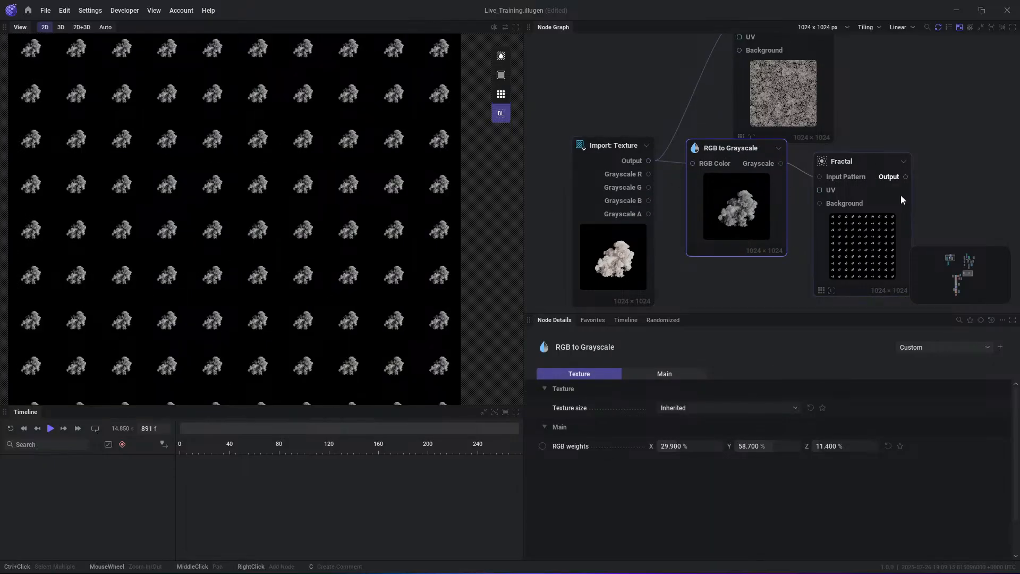
pyautogui.moveTo(891, 285); pyautogui.dragTo(889, 281)
pyautogui.click(945, 348)
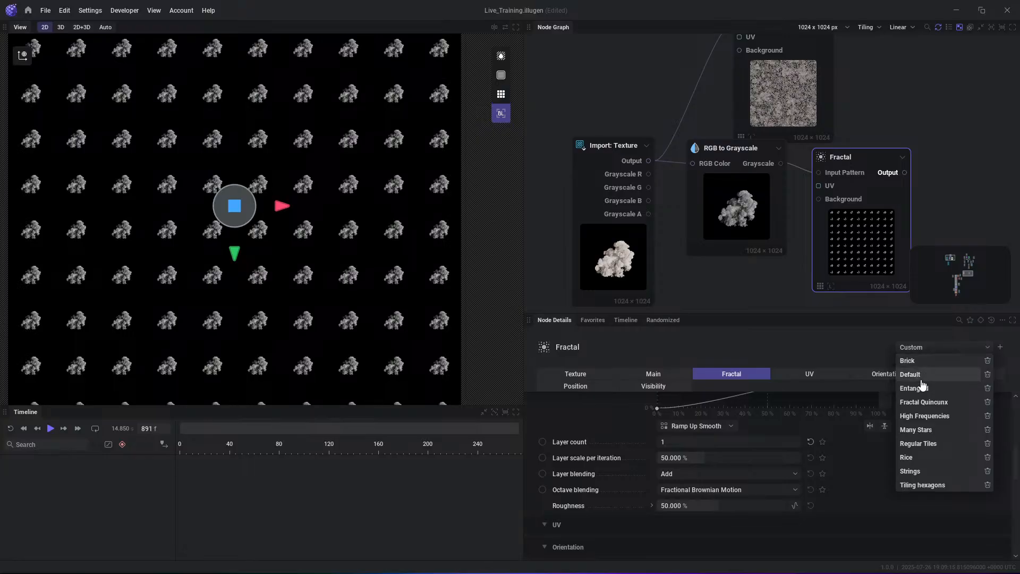
pyautogui.click(921, 384)
pyautogui.scroll(-2, 281, 156)
pyautogui.scroll(2, 236, 145)
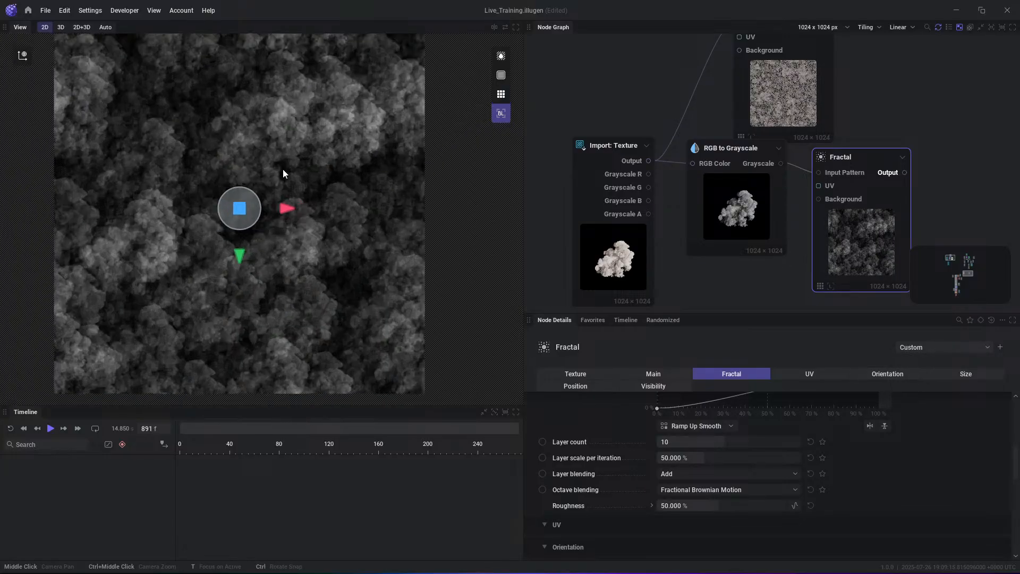
pyautogui.scroll(-2, 283, 169)
pyautogui.moveTo(260, 152)
pyautogui.mouseDown(button='middle')
pyautogui.moveTo(328, 170)
pyautogui.moveTo(269, 150)
pyautogui.mouseUp(button='middle')
pyautogui.scroll(2, 314, 166)
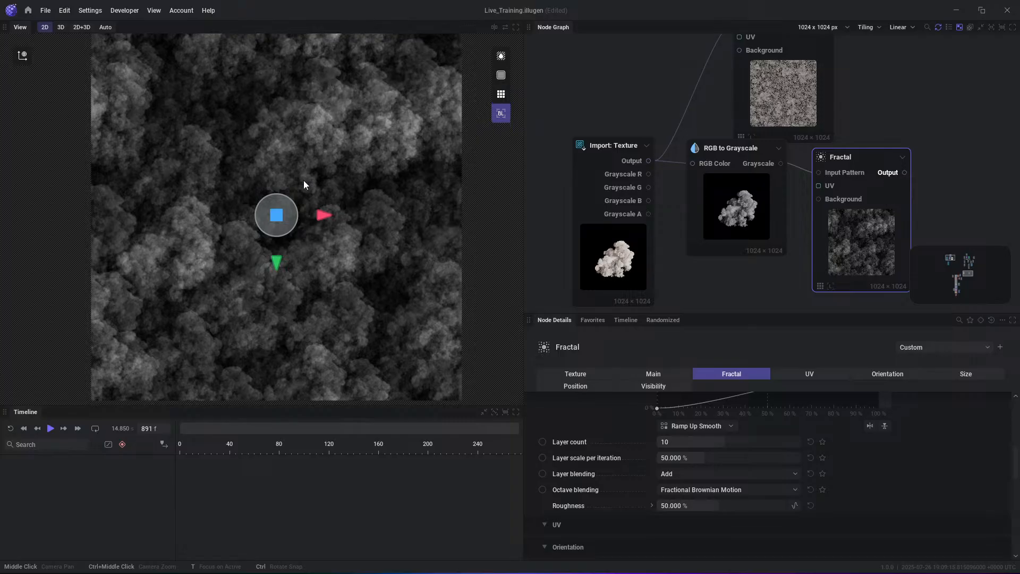
pyautogui.moveTo(838, 241); pyautogui.dragTo(840, 227)
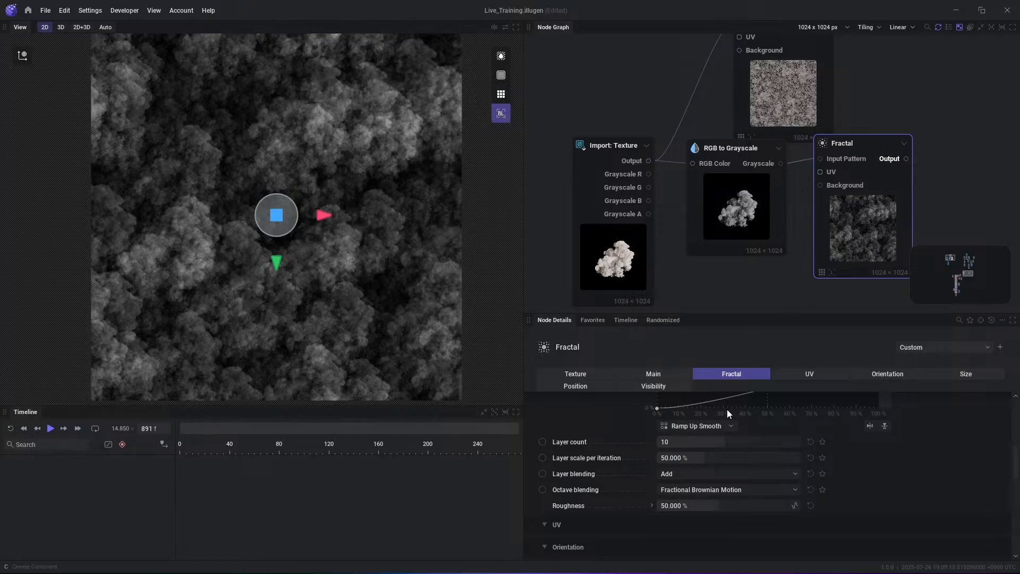
# - Try Fractal Layer counts of 4, 1 and 15 with 100% Layer scale per iteration, settling on 9 layers and 46.25% scale
pyautogui.moveTo(722, 443); pyautogui.dragTo(801, 458)
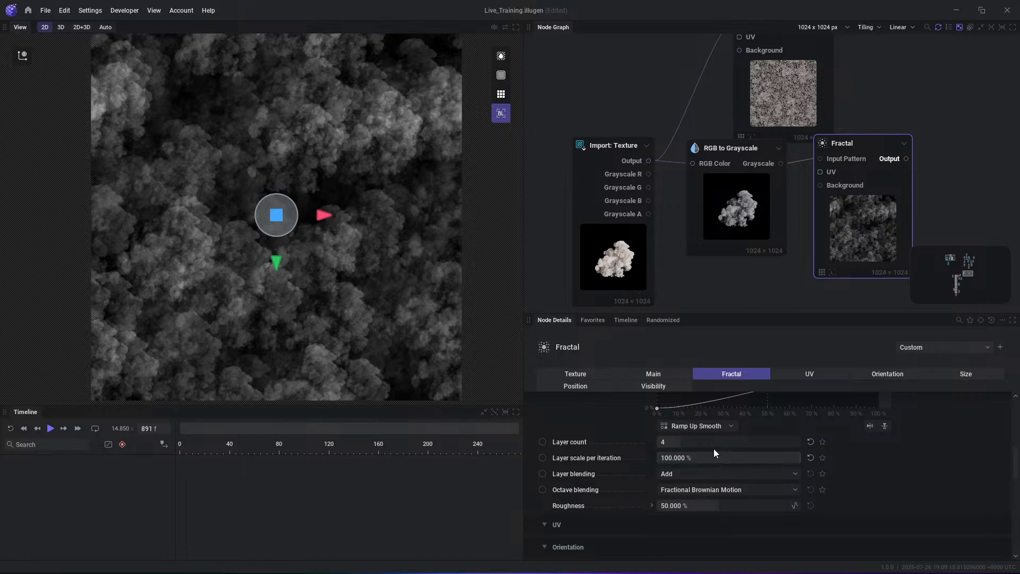
pyautogui.moveTo(685, 443); pyautogui.dragTo(658, 442)
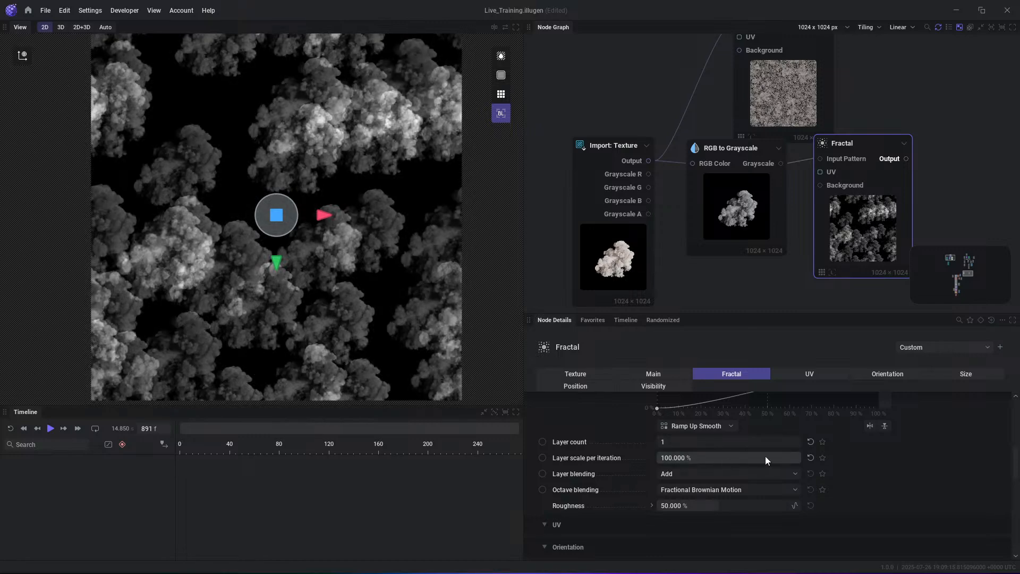
pyautogui.moveTo(777, 456)
pyautogui.mouseDown()
pyautogui.moveTo(746, 457)
pyautogui.moveTo(789, 442)
pyautogui.mouseUp()
pyautogui.moveTo(286, 214); pyautogui.dragTo(342, 296)
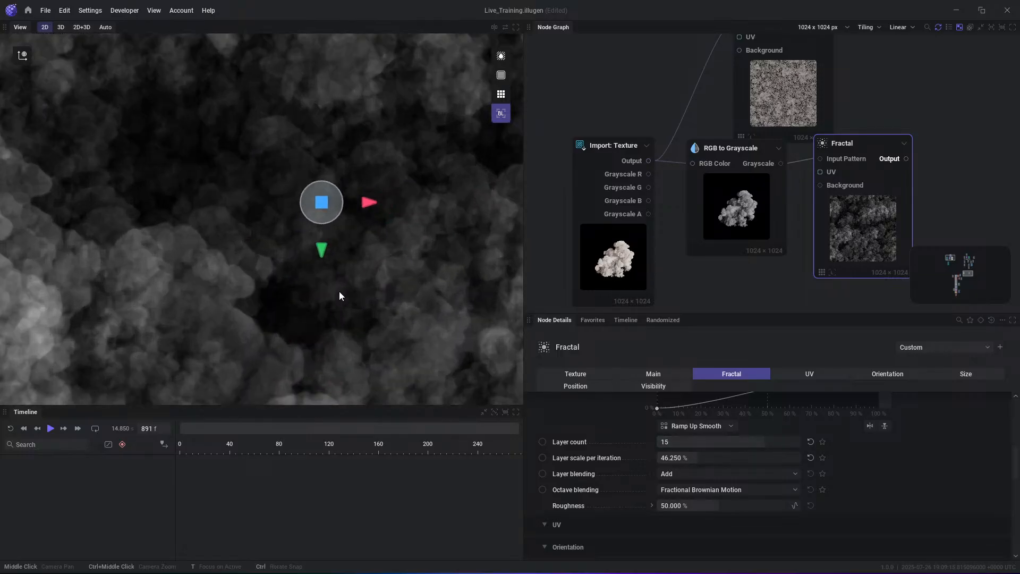
pyautogui.scroll(-5, 377, 163)
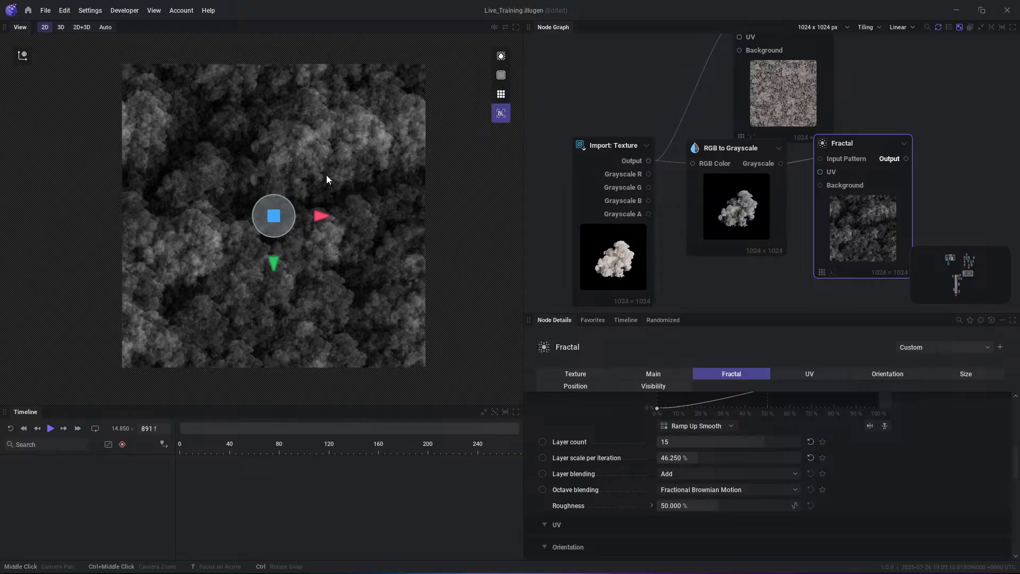
pyautogui.scroll(2, 334, 189)
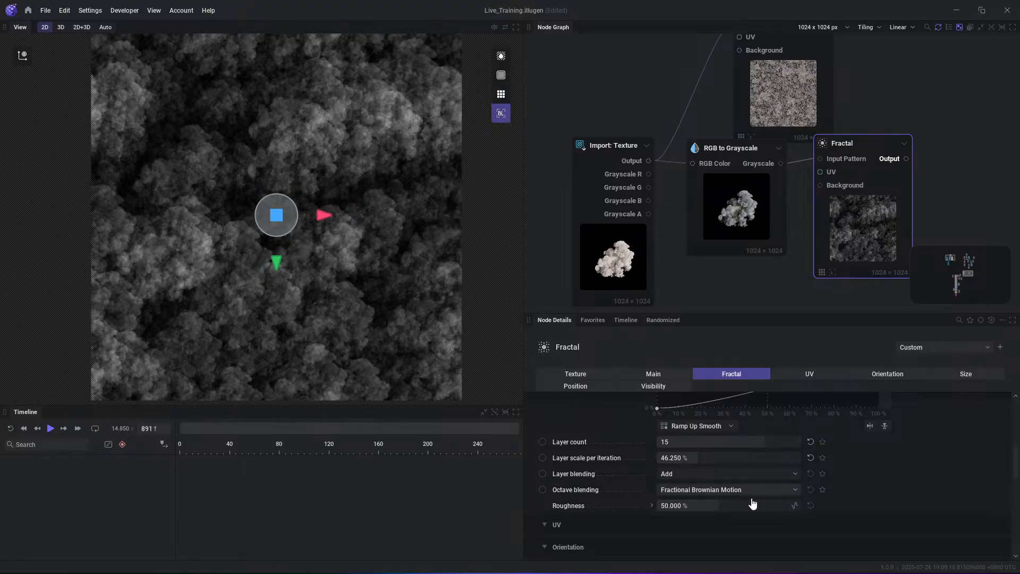
pyautogui.moveTo(754, 442); pyautogui.dragTo(734, 442)
# - Set the Fractal's Position randomization to 58.333%
pyautogui.scroll(-5, 815, 469)
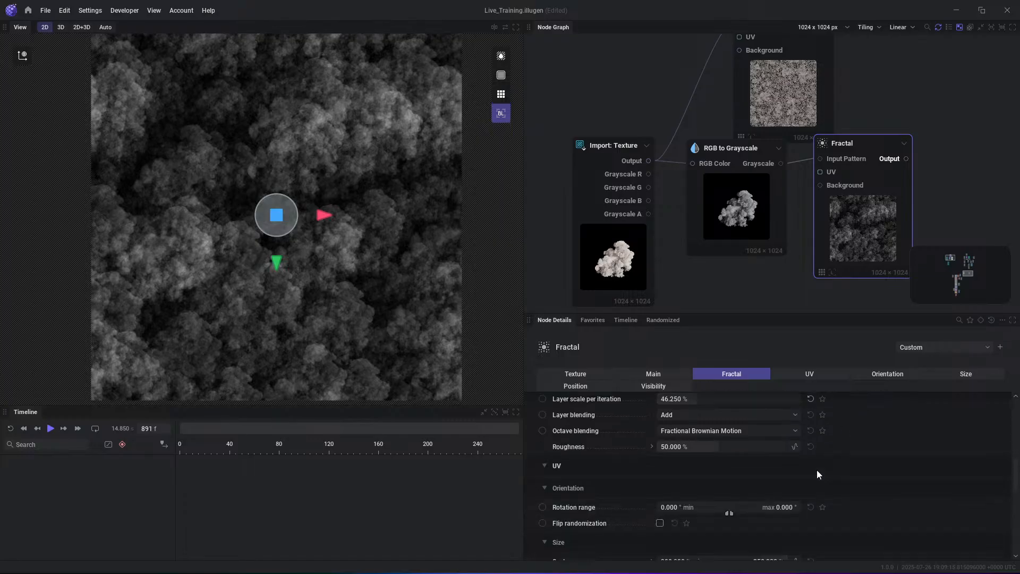
pyautogui.scroll(-1, 733, 478)
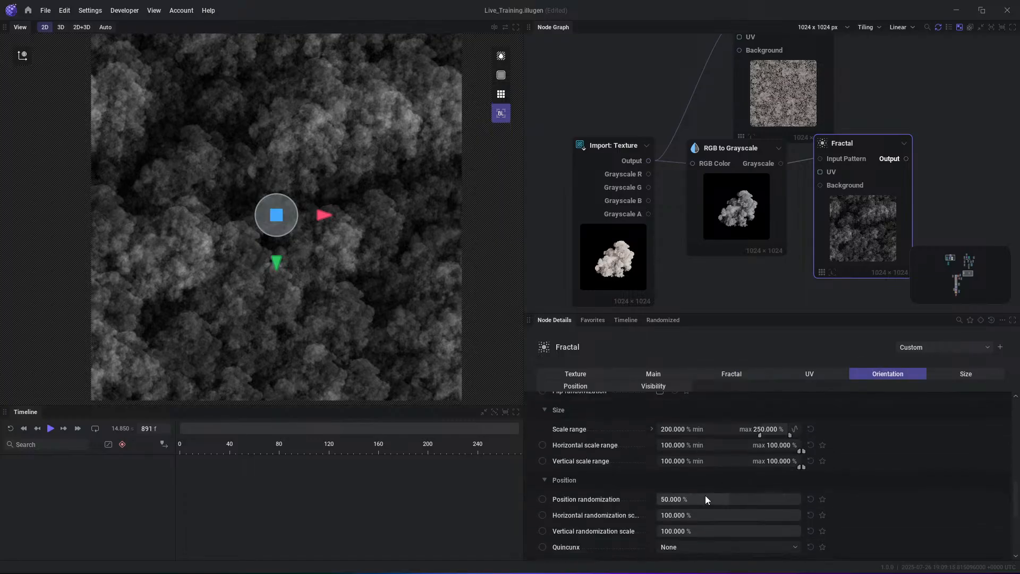
pyautogui.moveTo(706, 499); pyautogui.dragTo(740, 499)
# - Set the Fractal's Rotation range from -180° to 180° and enable Flip randomization
pyautogui.scroll(-4, 694, 502)
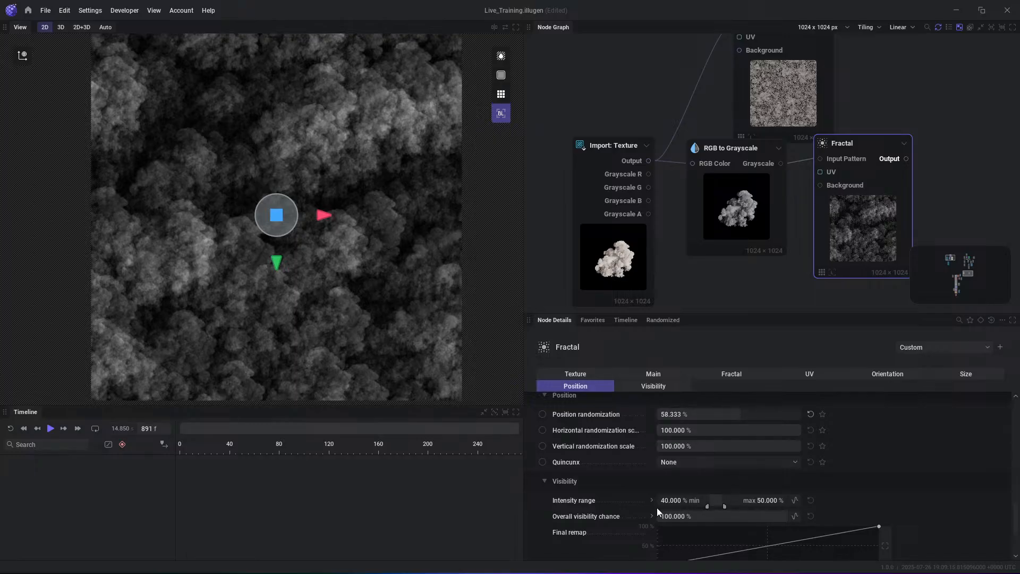
pyautogui.scroll(4, 653, 499)
pyautogui.scroll(2, 685, 454)
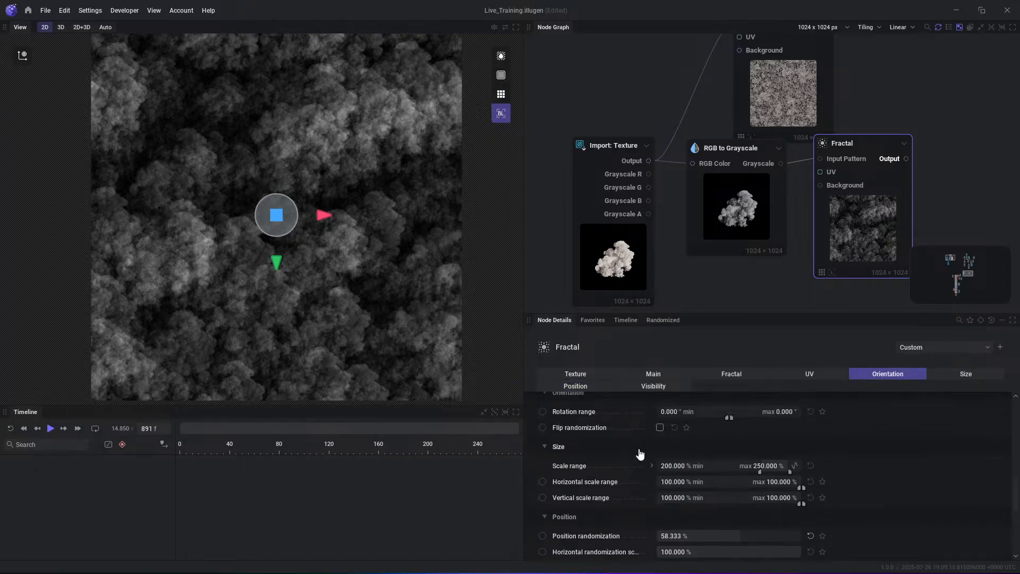
pyautogui.moveTo(722, 425); pyautogui.dragTo(655, 420)
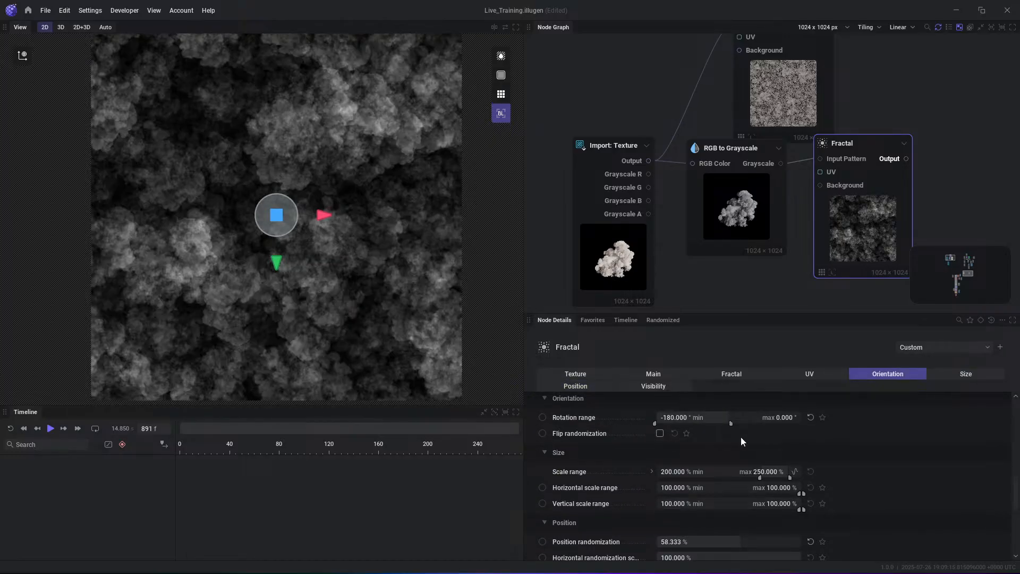
pyautogui.click(660, 433)
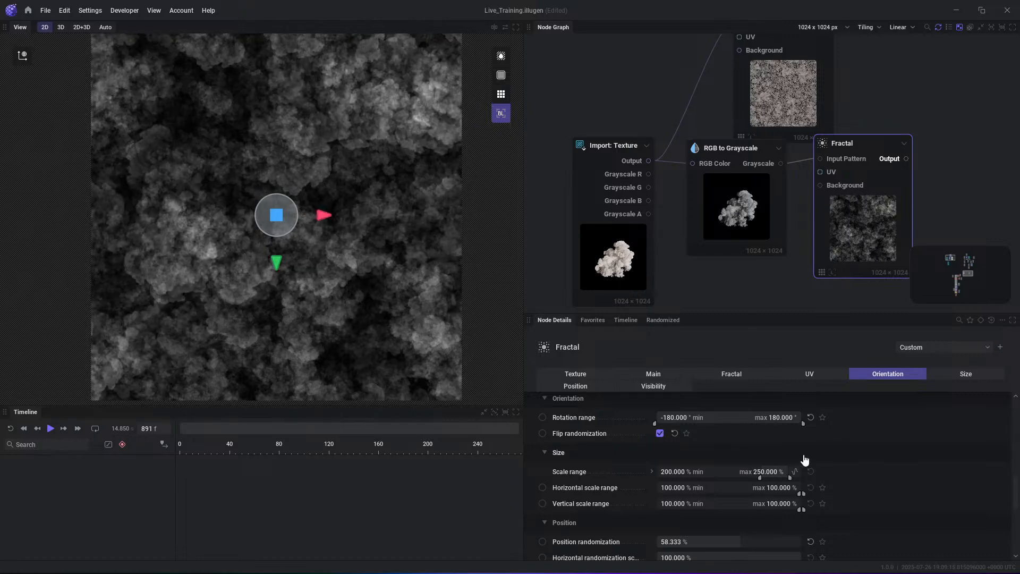
# - Widen the Fractal's Intensity range to a 27.854% minimum and 100% maximum
pyautogui.scroll(-1, 744, 476)
pyautogui.scroll(-1, 723, 505)
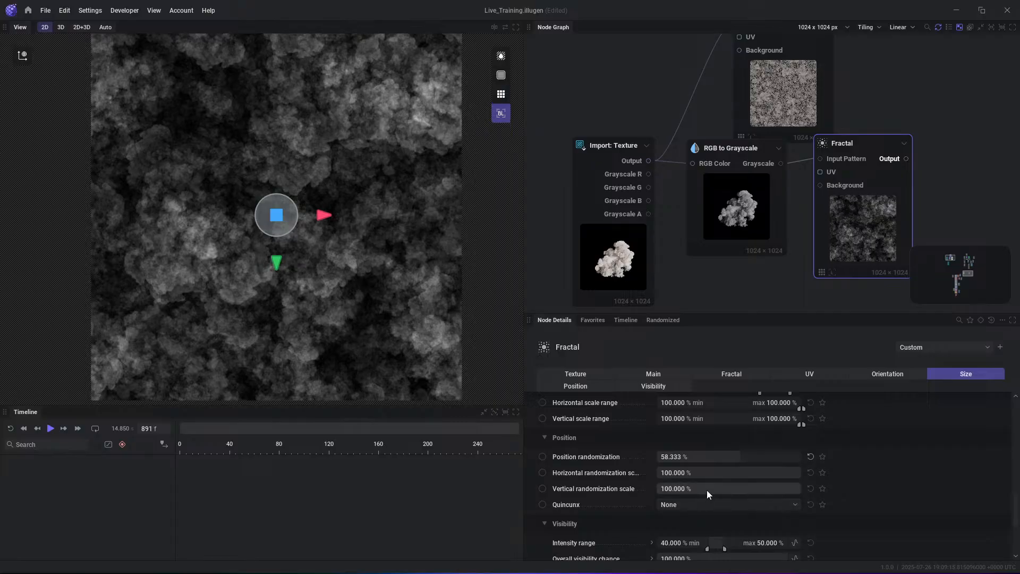
pyautogui.scroll(-2, 707, 490)
pyautogui.moveTo(719, 485); pyautogui.dragTo(690, 489)
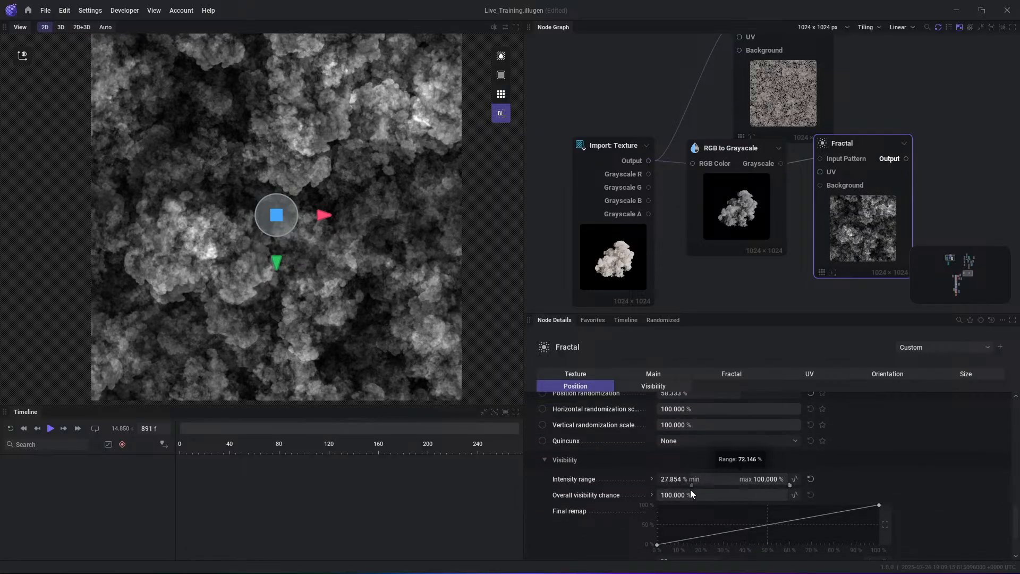
# - Feed a new UV Noise node into the Fractal's UV input and set its Scale to 25.15%
pyautogui.scroll(1, 728, 484)
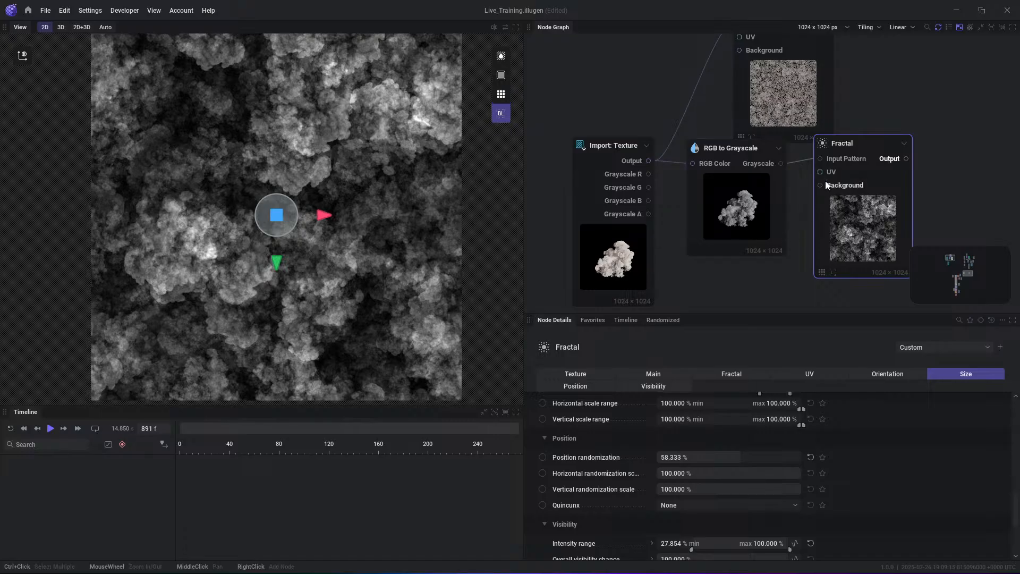
pyautogui.moveTo(820, 171); pyautogui.dragTo(774, 292)
pyautogui.click(810, 317)
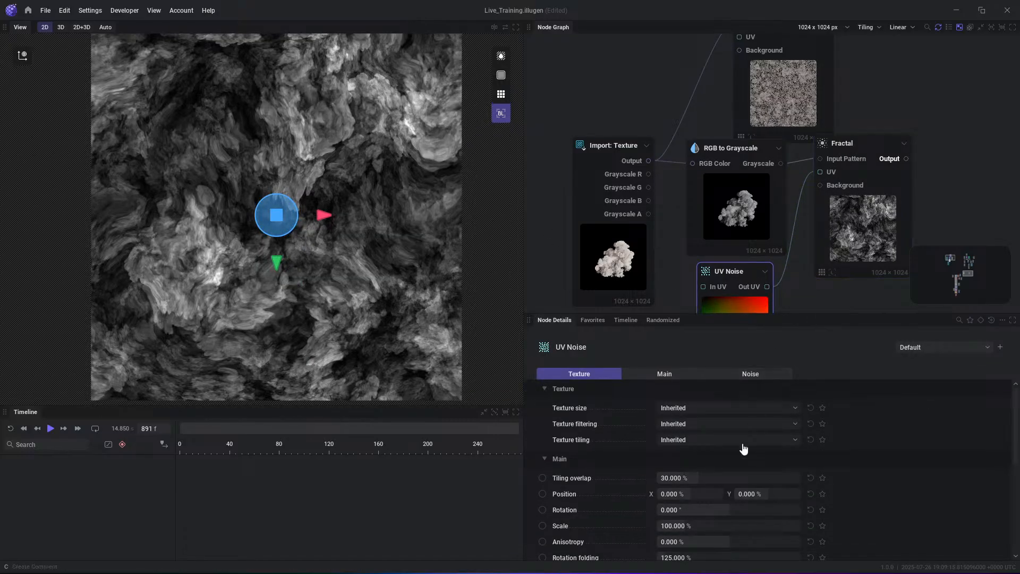
pyautogui.moveTo(700, 522); pyautogui.dragTo(686, 526)
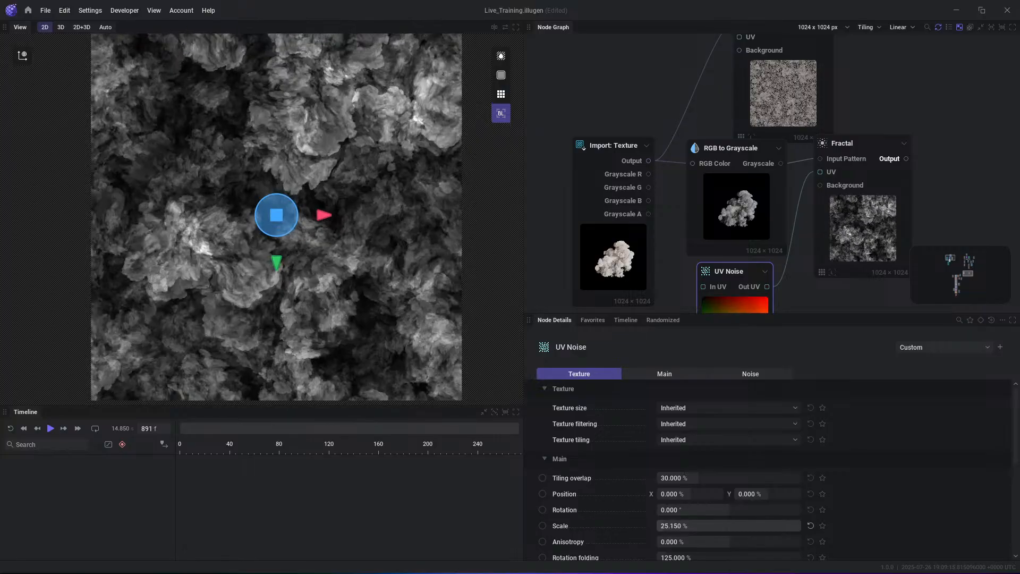
# - Turn on the tiled display in the 2D view and check how the Fractal texture repeats
pyautogui.click(925, 232)
pyautogui.click(501, 94)
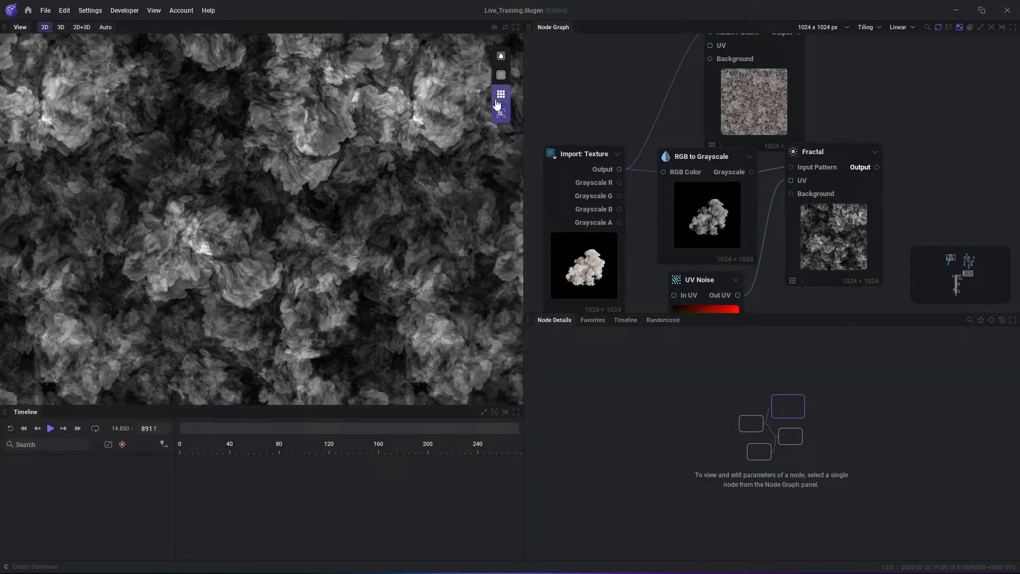
pyautogui.scroll(-3, 374, 174)
pyautogui.scroll(2, 304, 209)
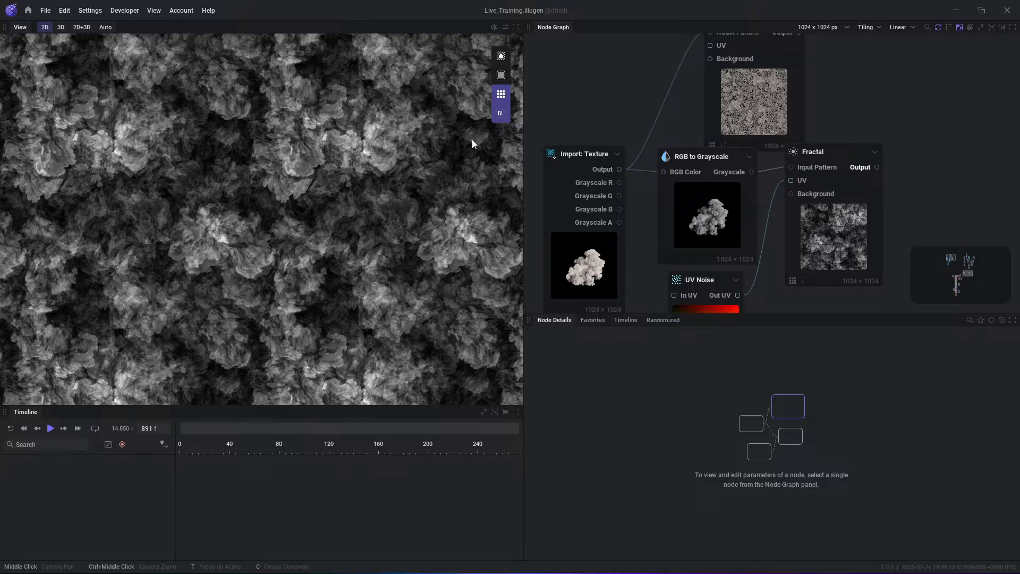
# - Change the Fractal node's Layer blending to Max
pyautogui.click(822, 155)
pyautogui.scroll(8, 733, 478)
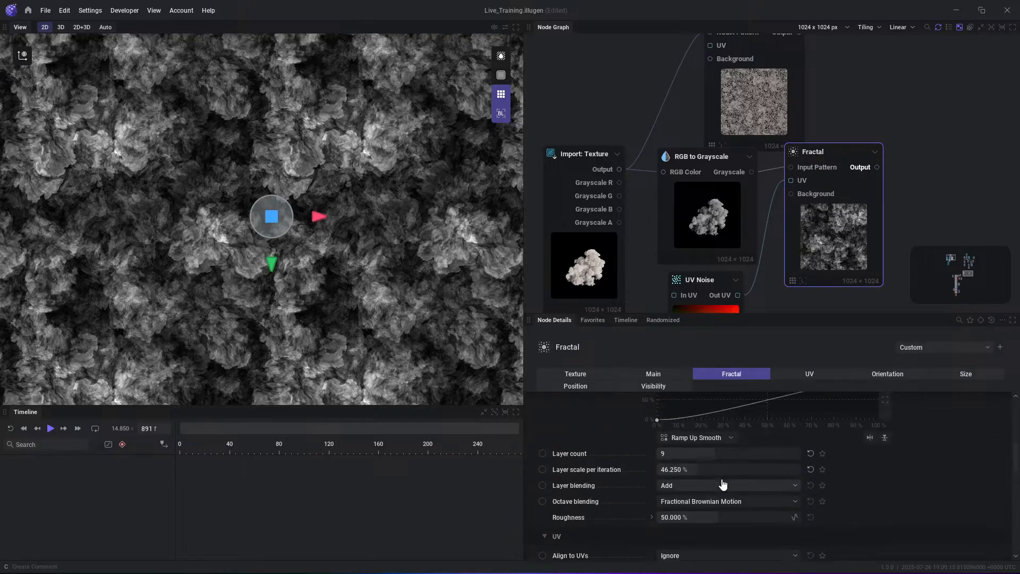
pyautogui.click(713, 511)
pyautogui.click(832, 499)
pyautogui.click(721, 495)
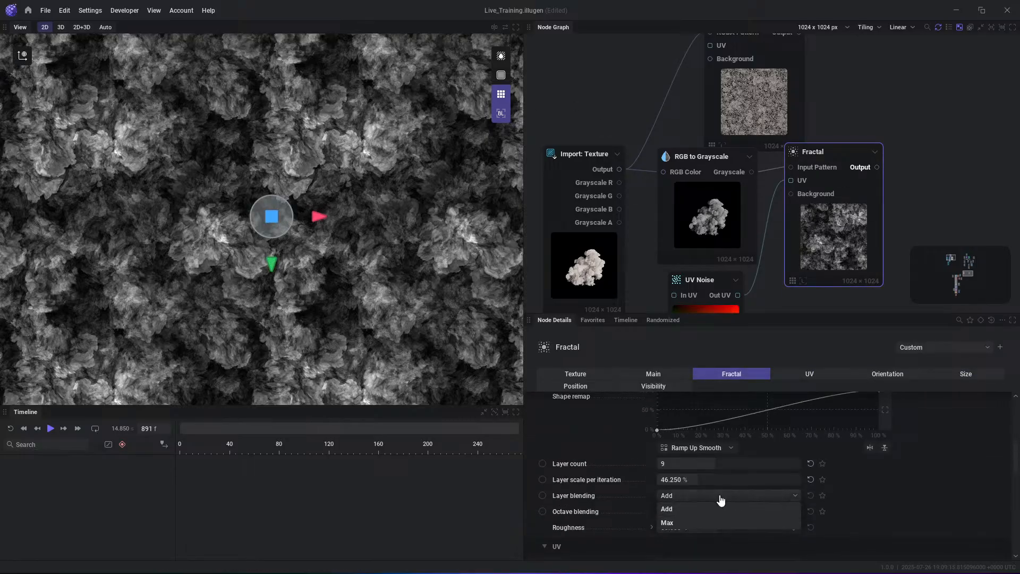
pyautogui.click(685, 523)
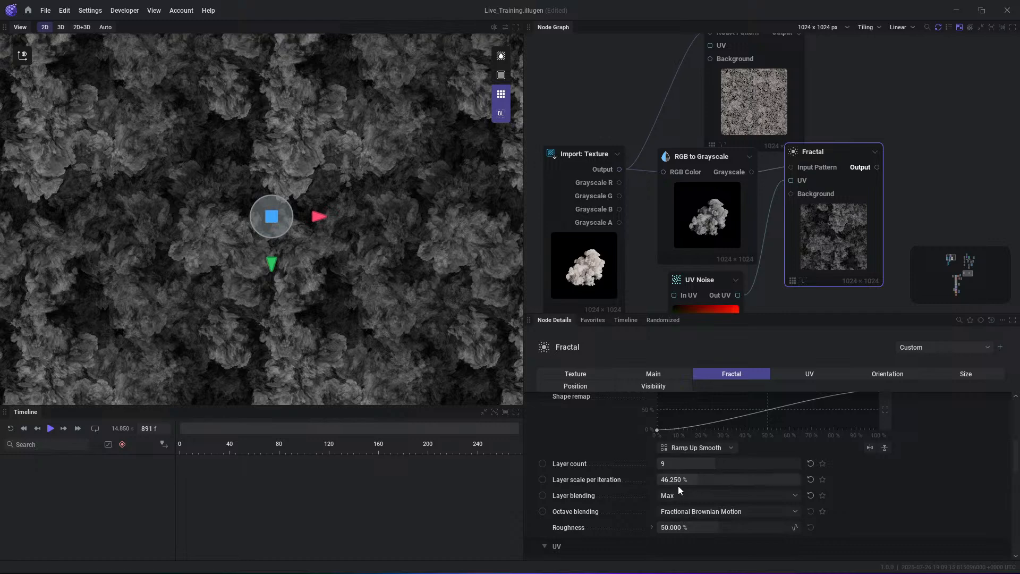
# - Set the Fractal node's Layer blending to Add and its Octave blending to Billow
pyautogui.click(678, 492)
pyautogui.click(676, 511)
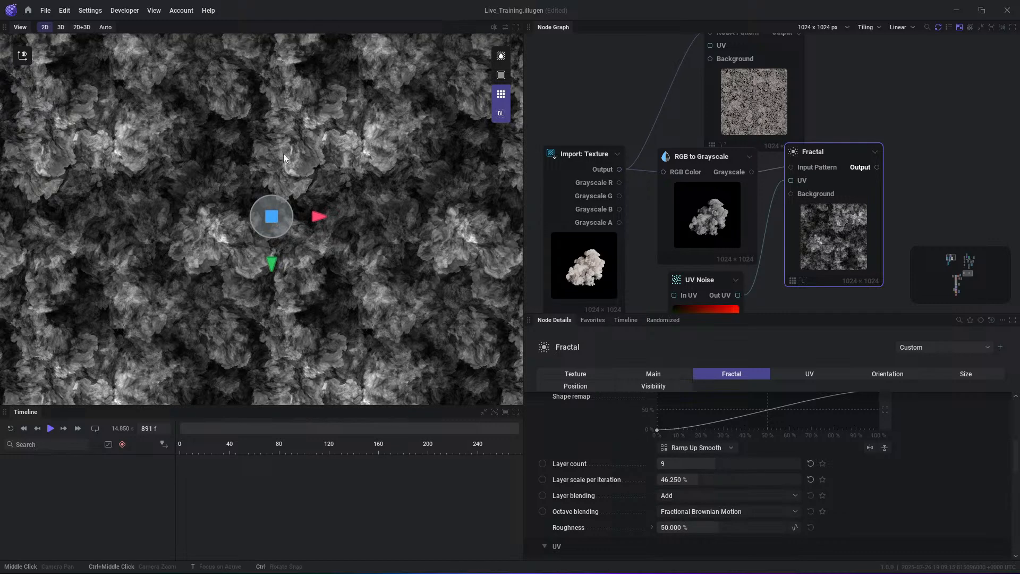
pyautogui.click(706, 512)
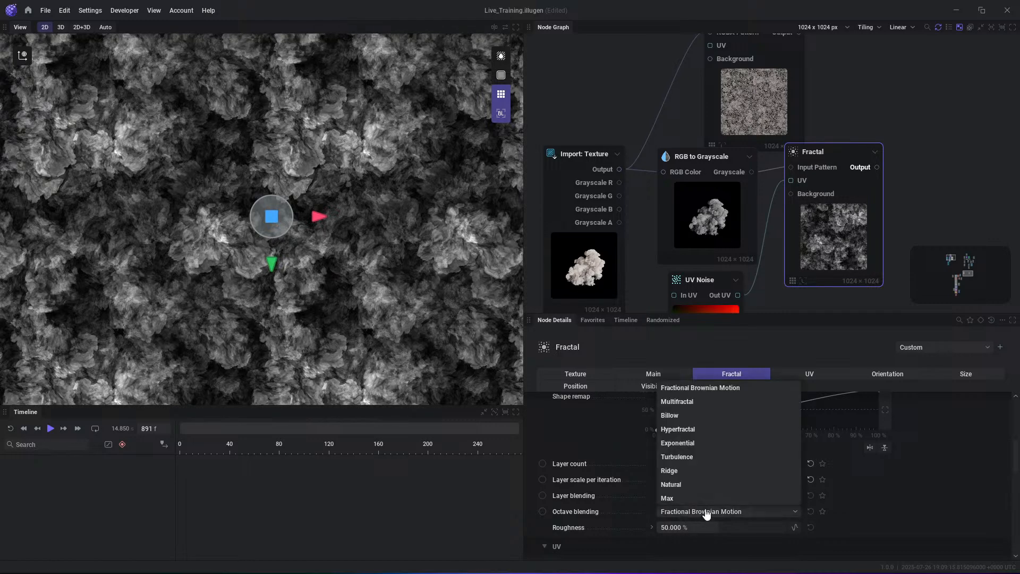
pyautogui.click(689, 416)
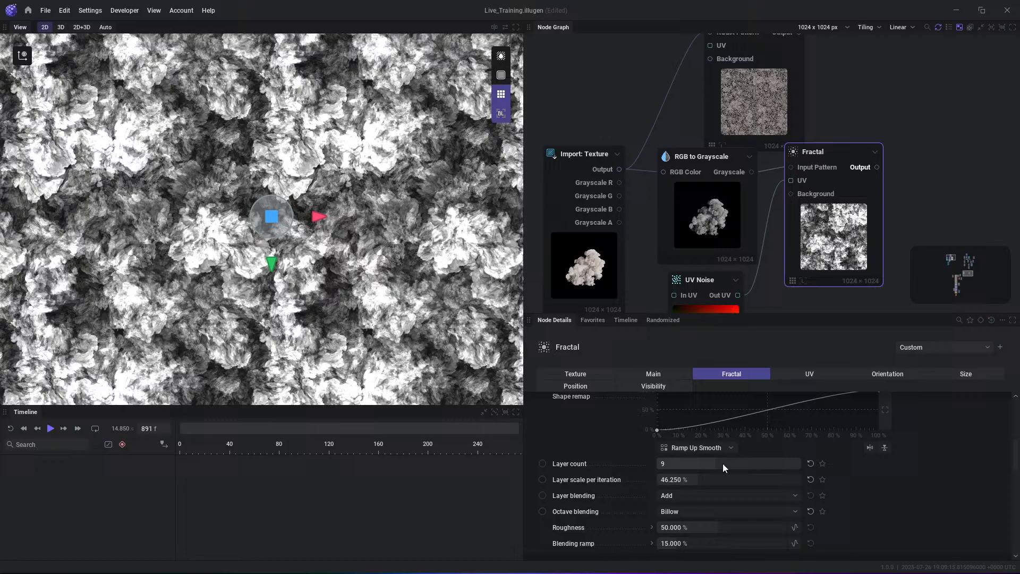
# - Cycle the Fractal's Octave blending through the remaining modes, such as Exponential, and settle on Max
pyautogui.click(731, 512)
pyautogui.press('Down')
pyautogui.press('Down')
pyautogui.press('Down')
pyautogui.press('Down')
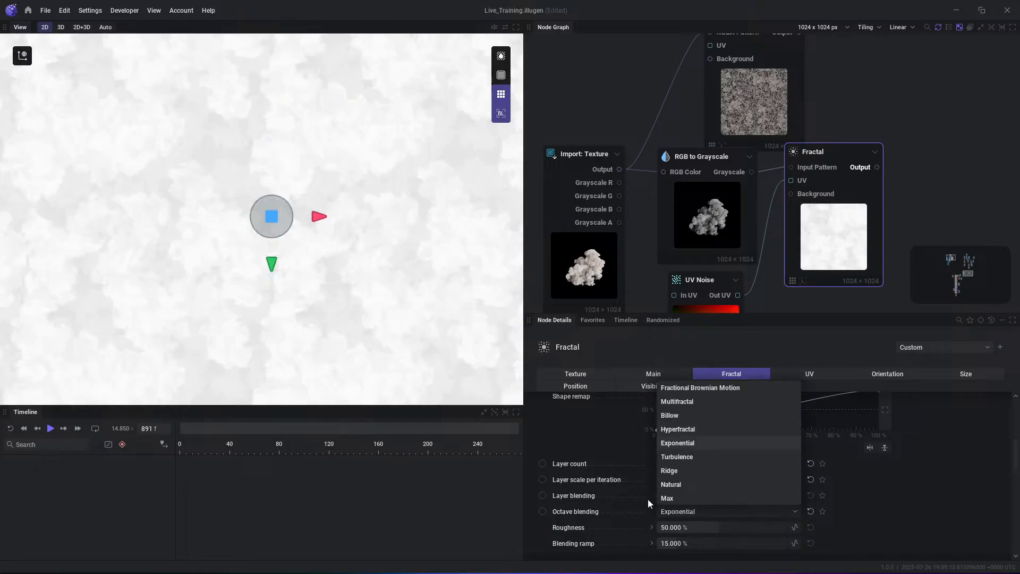
pyautogui.press('Down')
pyautogui.press('Down')
pyautogui.press('Down')
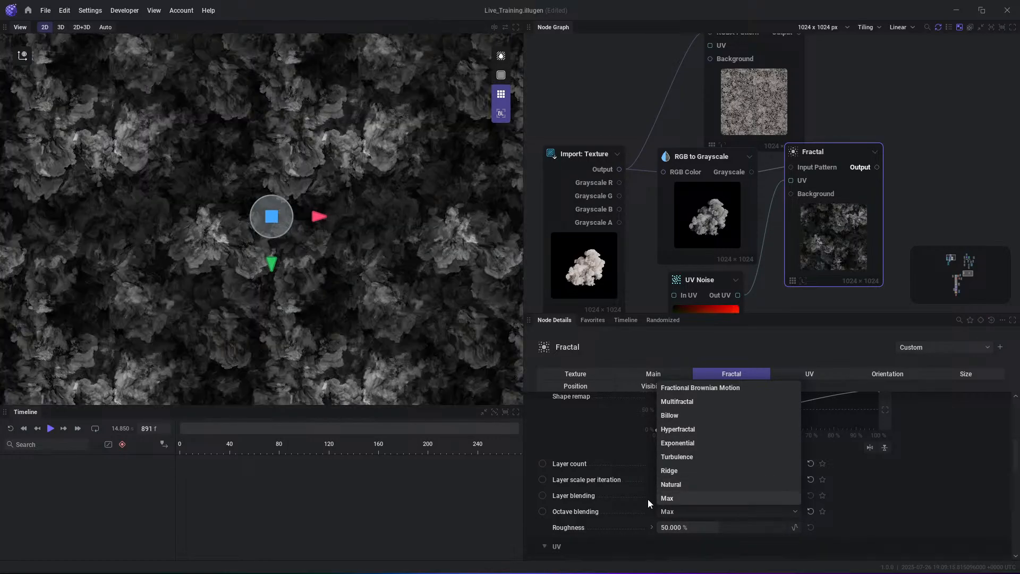
pyautogui.press('Up')
pyautogui.click(962, 151)
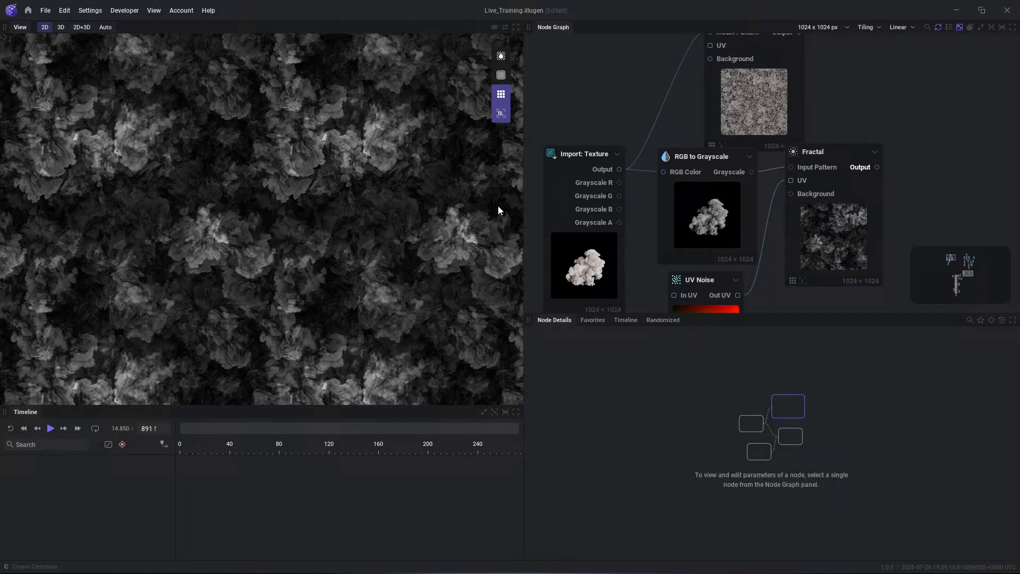
# - Add a Levels node fed by the Fractal's output and enable its Auto level option
pyautogui.rightClick(882, 161)
pyautogui.write('levels')
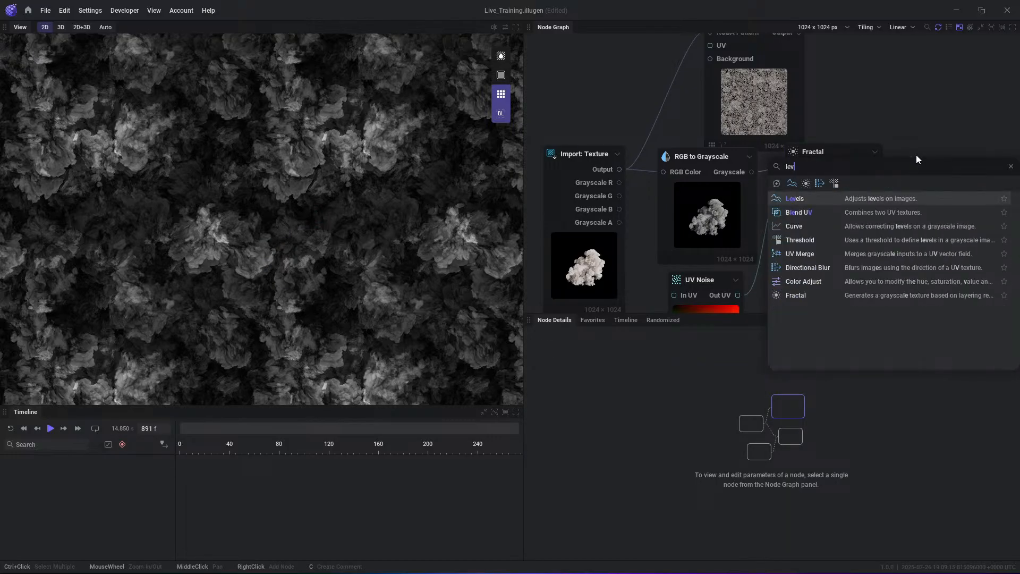
pyautogui.press('Return')
pyautogui.moveTo(964, 185); pyautogui.dragTo(951, 188)
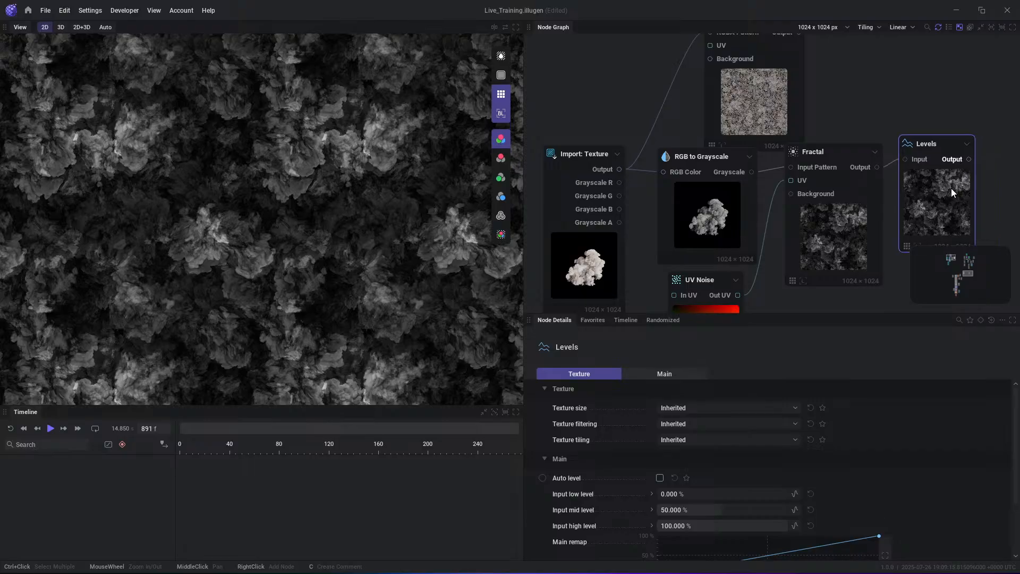
pyautogui.click(660, 479)
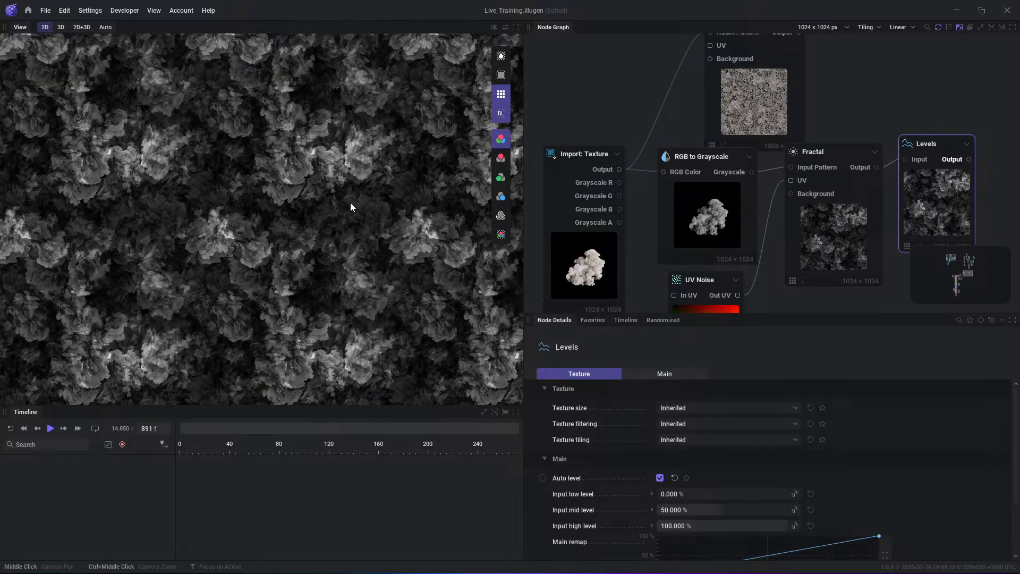
# - Reposition the Levels node in the graph and turn off the tiled display in the 2D view
pyautogui.moveTo(855, 91); pyautogui.dragTo(718, 128, button='middle')
pyautogui.moveTo(789, 242); pyautogui.dragTo(798, 247)
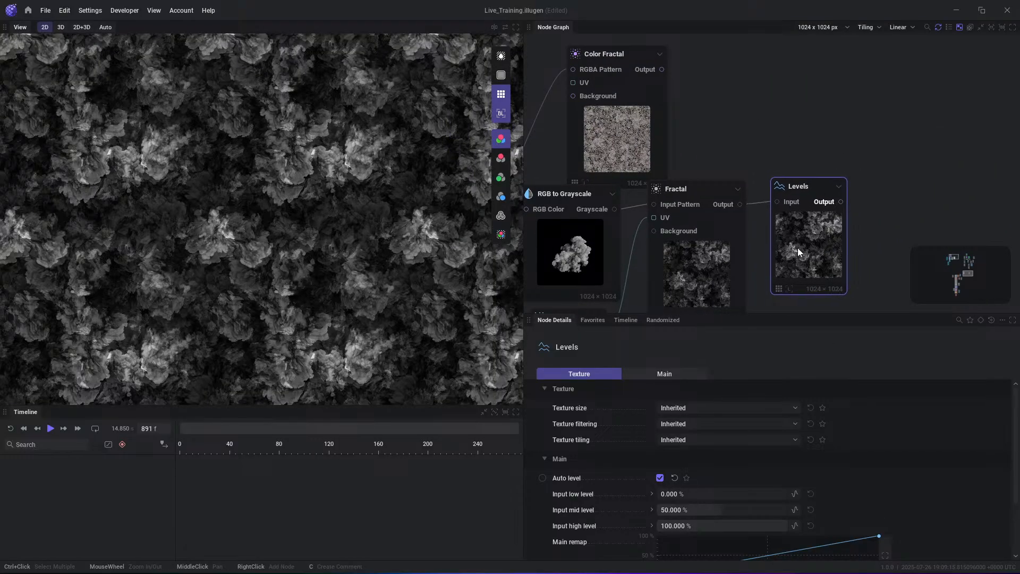
pyautogui.scroll(-2, 384, 223)
pyautogui.click(501, 94)
pyautogui.scroll(2, 272, 214)
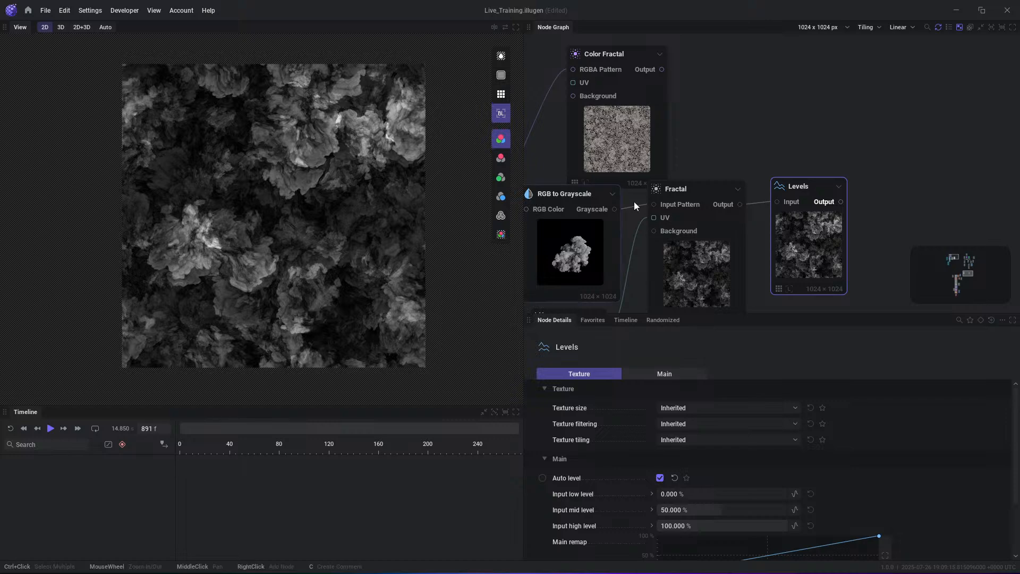
pyautogui.moveTo(802, 250); pyautogui.dragTo(820, 237)
# - Reshape the Fractal's Shape remap curve by raising the handle of its start point, so the ramp rises earlier
pyautogui.moveTo(704, 239); pyautogui.dragTo(778, 228, button='middle')
pyautogui.moveTo(681, 246); pyautogui.dragTo(757, 229, button='middle')
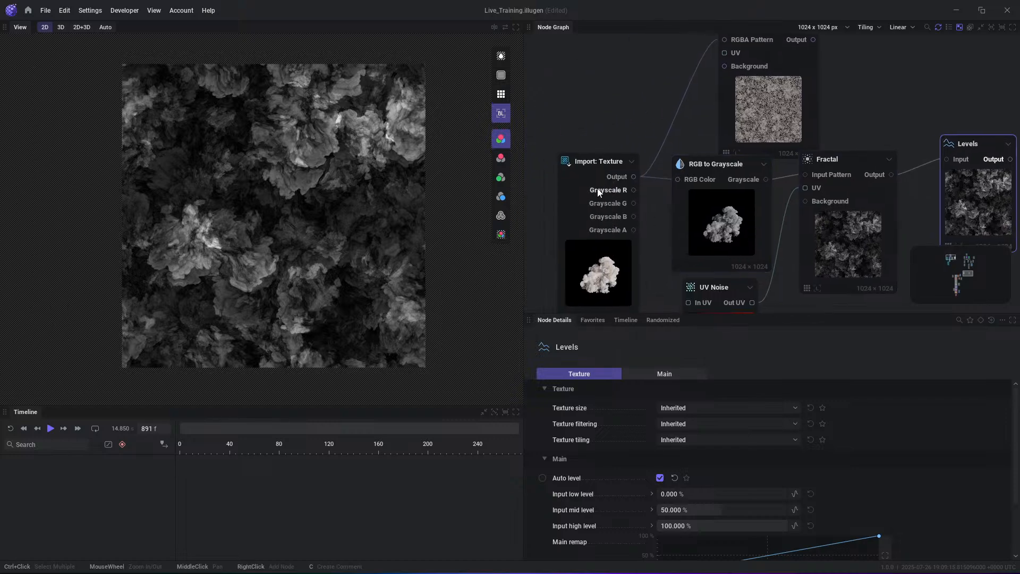
pyautogui.moveTo(579, 131); pyautogui.dragTo(635, 132, button='middle')
pyautogui.click(887, 275)
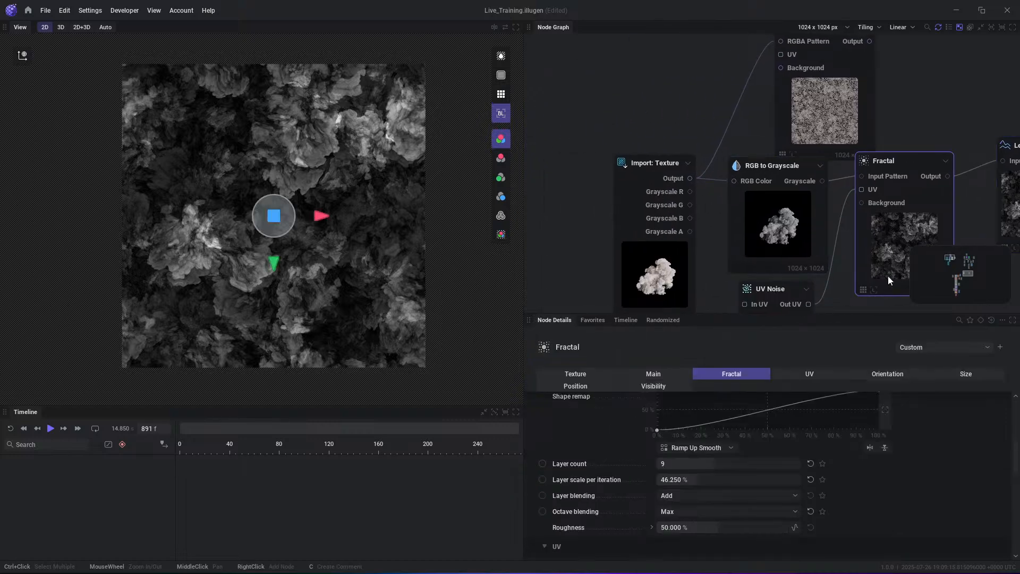
pyautogui.scroll(-1, 729, 428)
pyautogui.scroll(3, 725, 431)
pyautogui.click(658, 473)
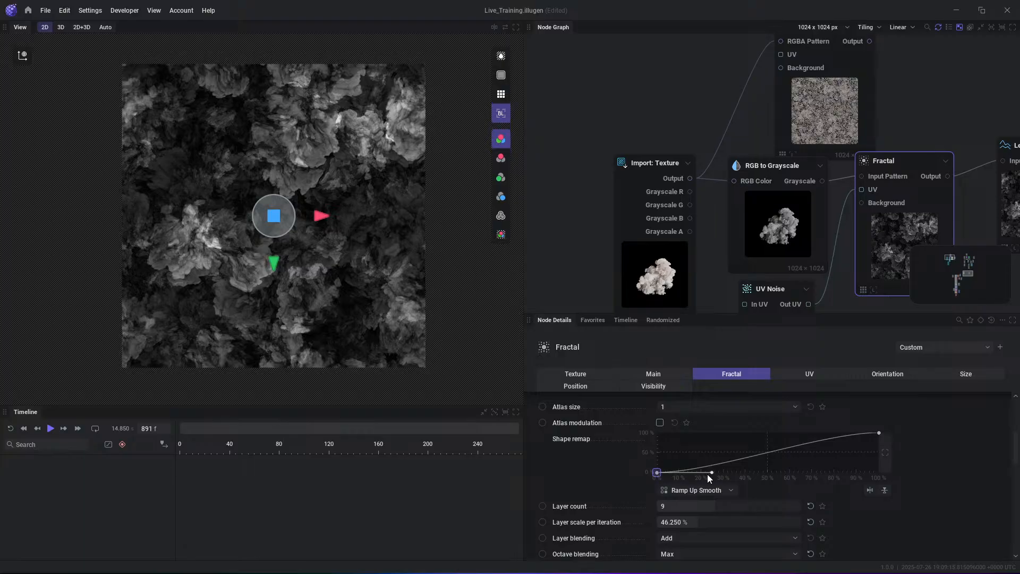
pyautogui.moveTo(707, 473); pyautogui.dragTo(726, 462)
# - Try the imported texture's Grayscale A as the Fractal's Input Pattern, then replace it with Grayscale R
pyautogui.moveTo(692, 252); pyautogui.dragTo(664, 240, button='middle')
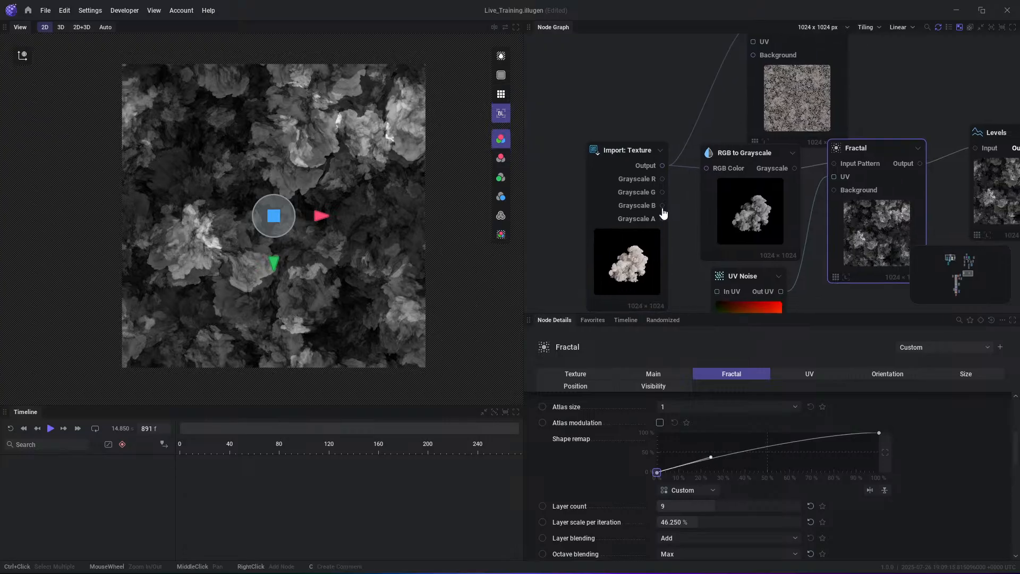
pyautogui.moveTo(662, 218); pyautogui.dragTo(834, 163)
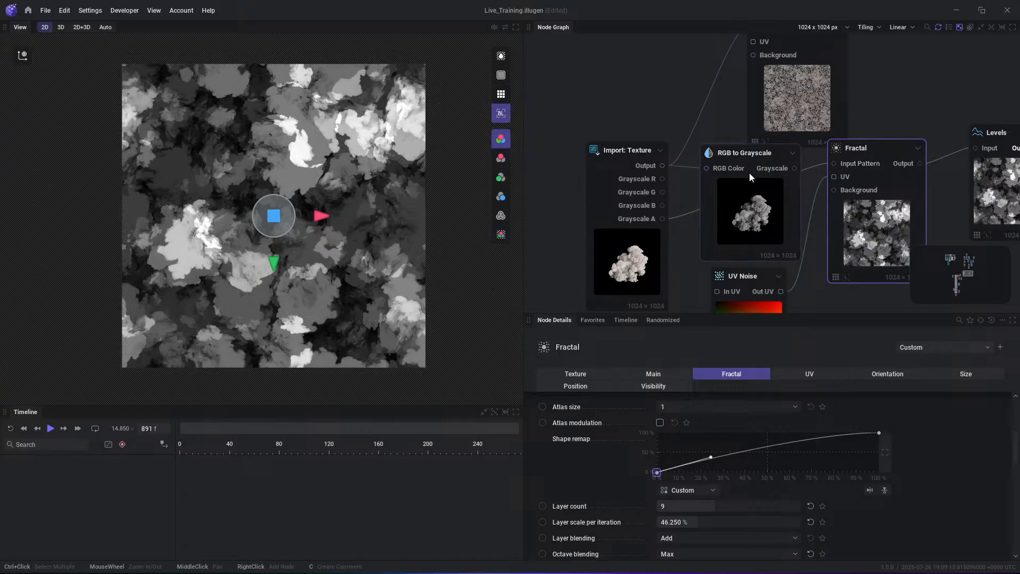
pyautogui.moveTo(662, 179); pyautogui.dragTo(835, 164)
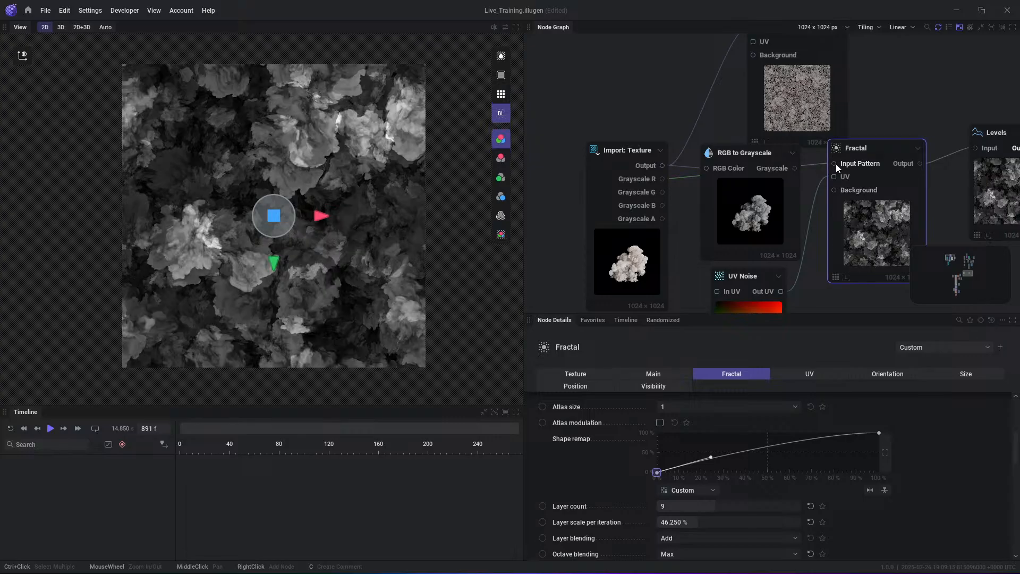
# - Set the Color Fractal's Layer count to 2 and lower its Scale range minimum to 177.5%
pyautogui.moveTo(932, 71); pyautogui.dragTo(886, 169, button='middle')
pyautogui.moveTo(773, 173); pyautogui.dragTo(773, 116)
pyautogui.scroll(5, 729, 475)
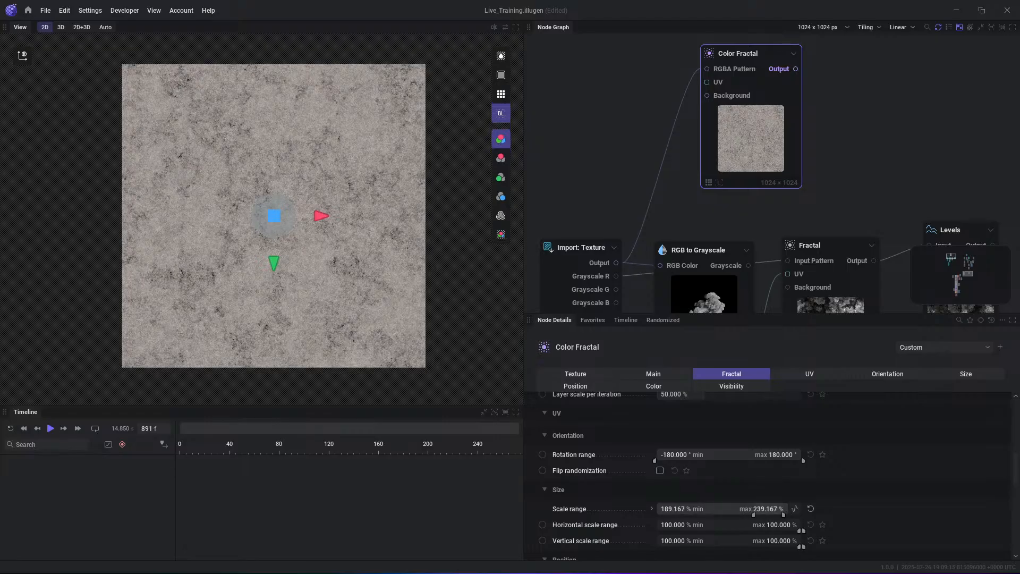
pyautogui.scroll(2, 699, 473)
pyautogui.moveTo(715, 465); pyautogui.dragTo(676, 465)
pyautogui.scroll(2, 441, 277)
pyautogui.scroll(-3, 704, 477)
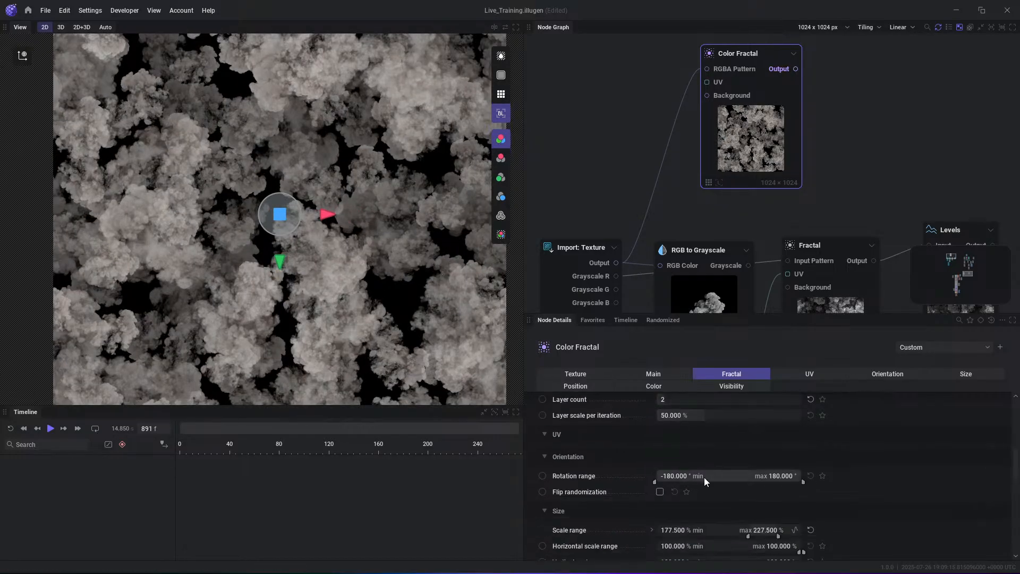
# - Set the Color Fractal's Scale range maximum to 500% and shift the node slightly down in the graph
pyautogui.scroll(-1, 779, 484)
pyautogui.click(741, 501)
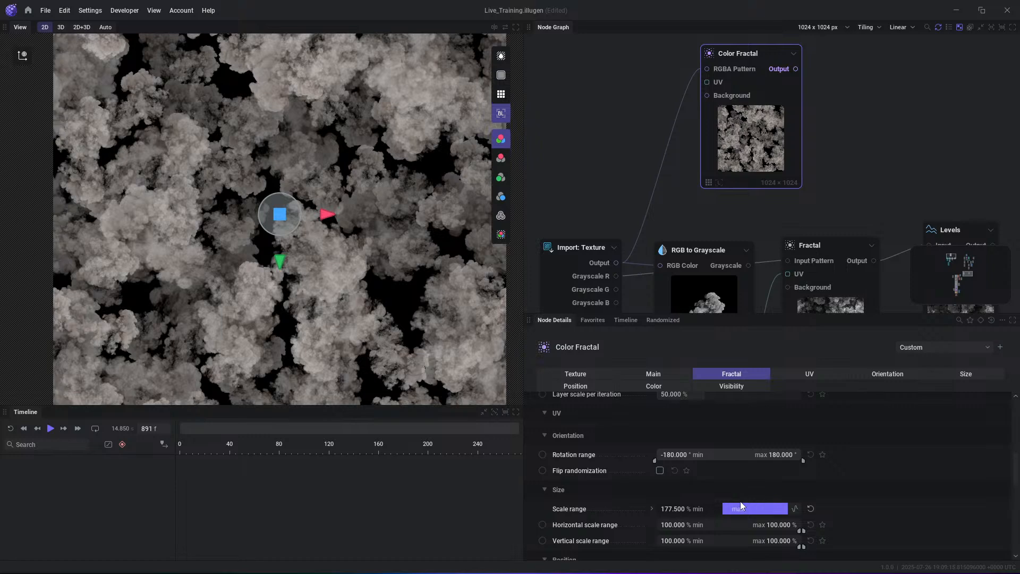
pyautogui.write('500')
pyautogui.press('Return')
pyautogui.scroll(-2, 361, 229)
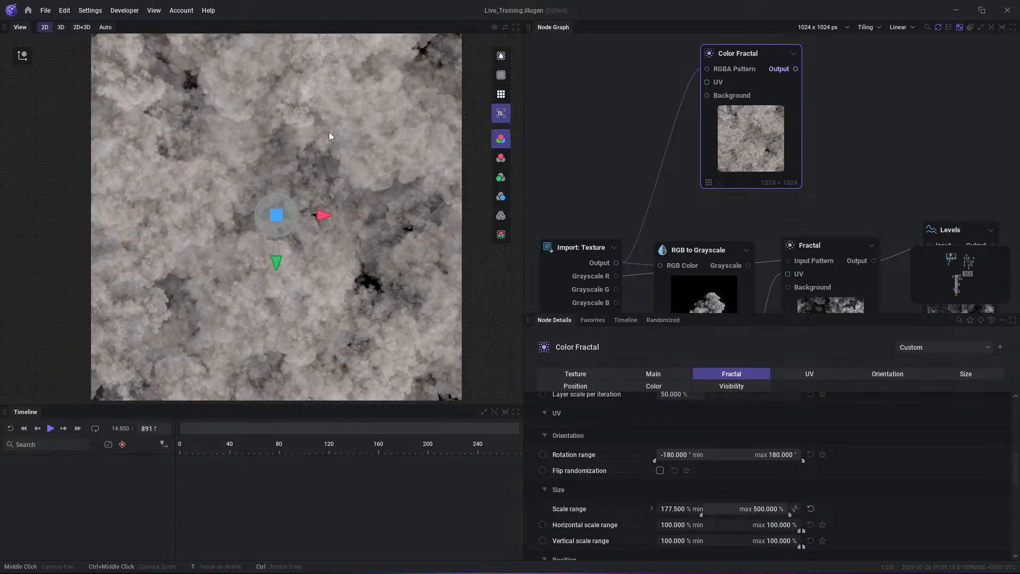
pyautogui.scroll(-1, 323, 272)
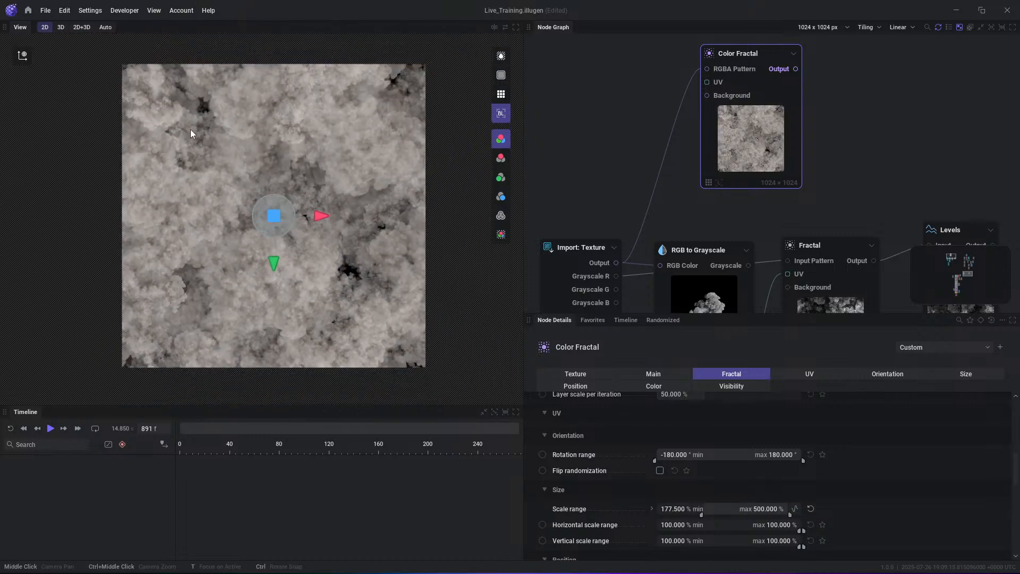
pyautogui.scroll(1, 285, 207)
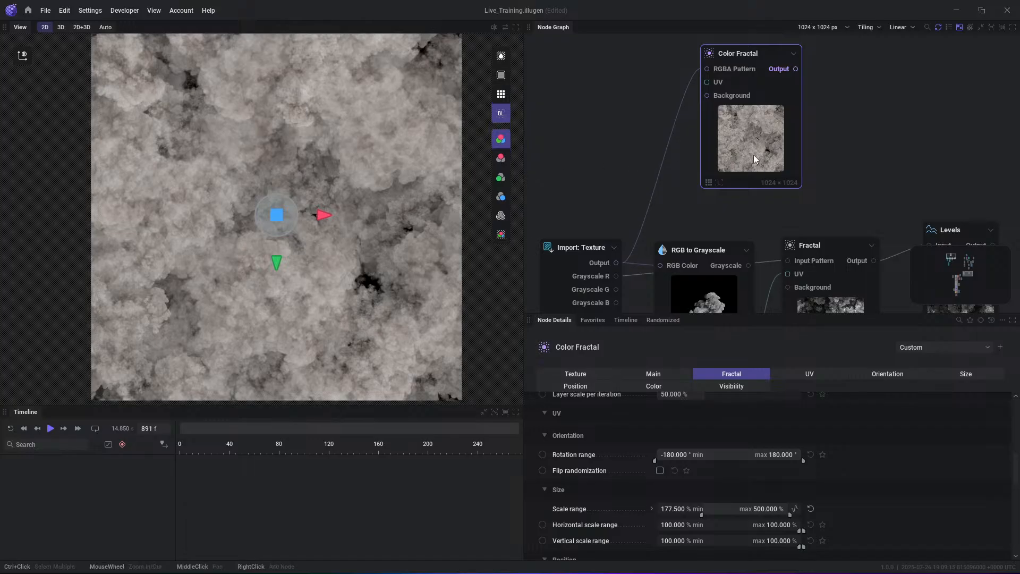
pyautogui.moveTo(753, 154); pyautogui.dragTo(762, 172)
pyautogui.click(832, 189)
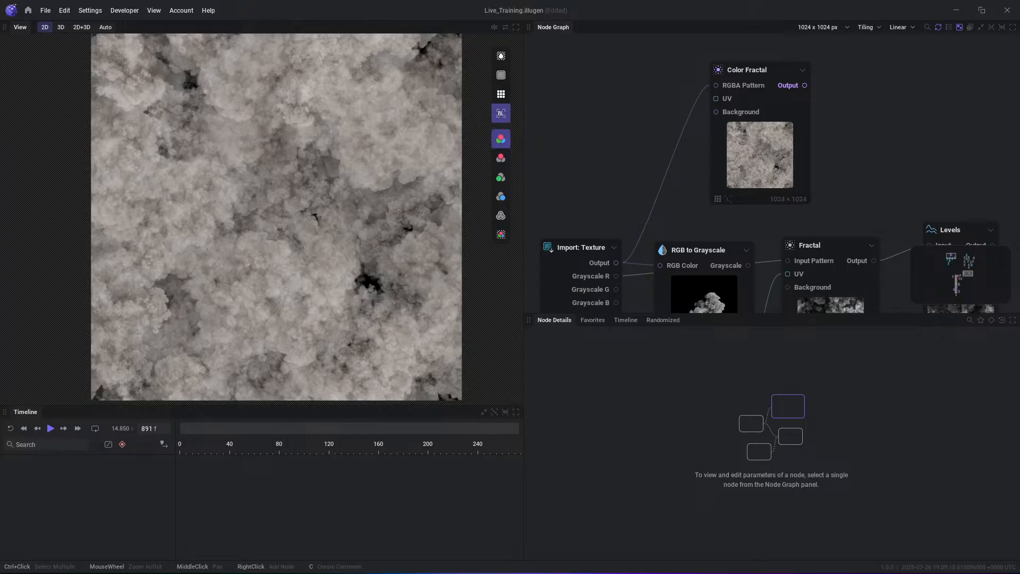
pyautogui.moveTo(948, 115); pyautogui.dragTo(878, 74, button='middle')
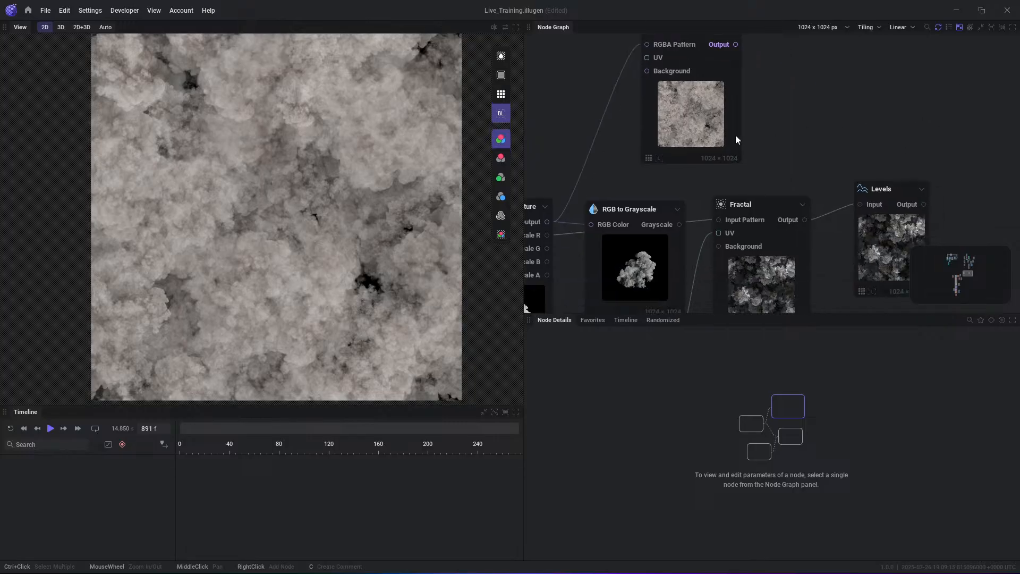
# - Mark the Color Fractal's Position randomization as a favorite and set it to 63.667% from Favorites
pyautogui.click(735, 135)
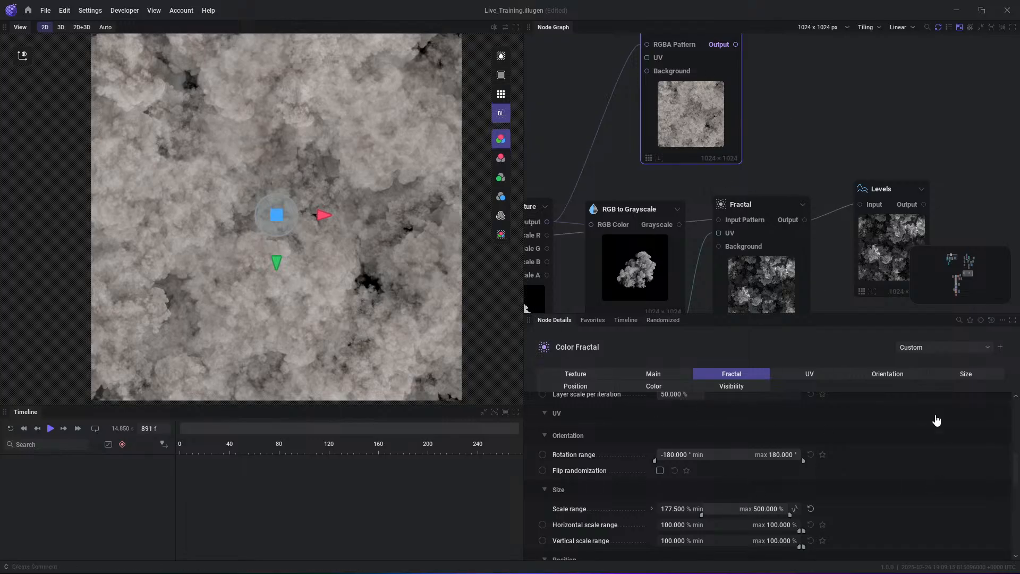
pyautogui.scroll(-2, 740, 497)
pyautogui.scroll(-3, 738, 498)
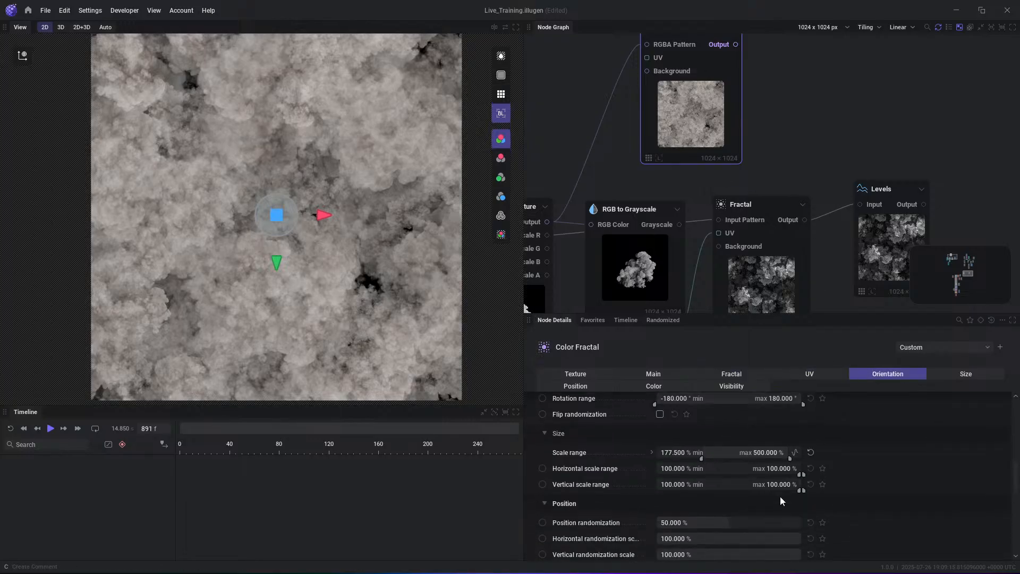
pyautogui.click(823, 473)
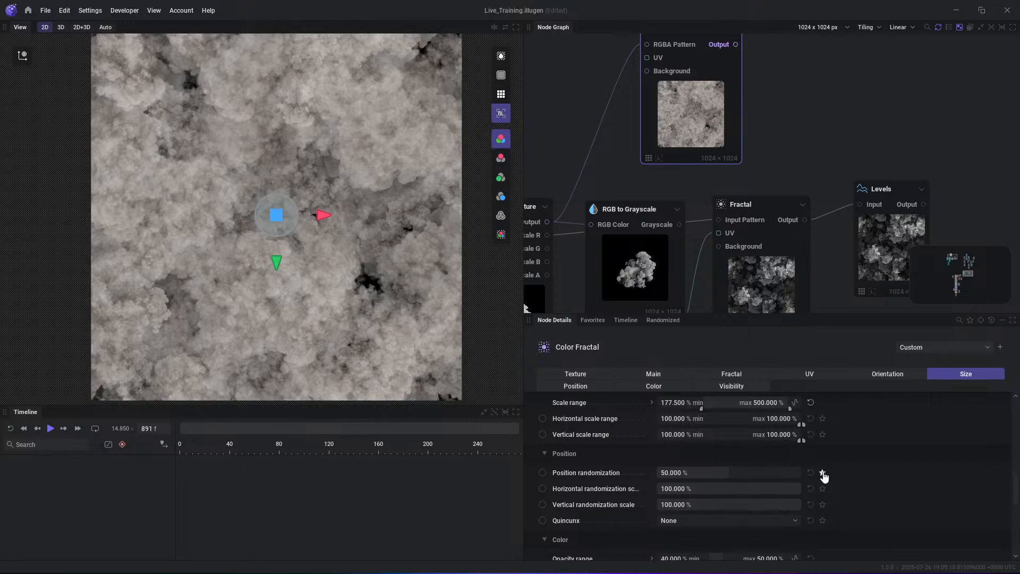
pyautogui.click(594, 320)
pyautogui.moveTo(729, 398); pyautogui.dragTo(748, 399)
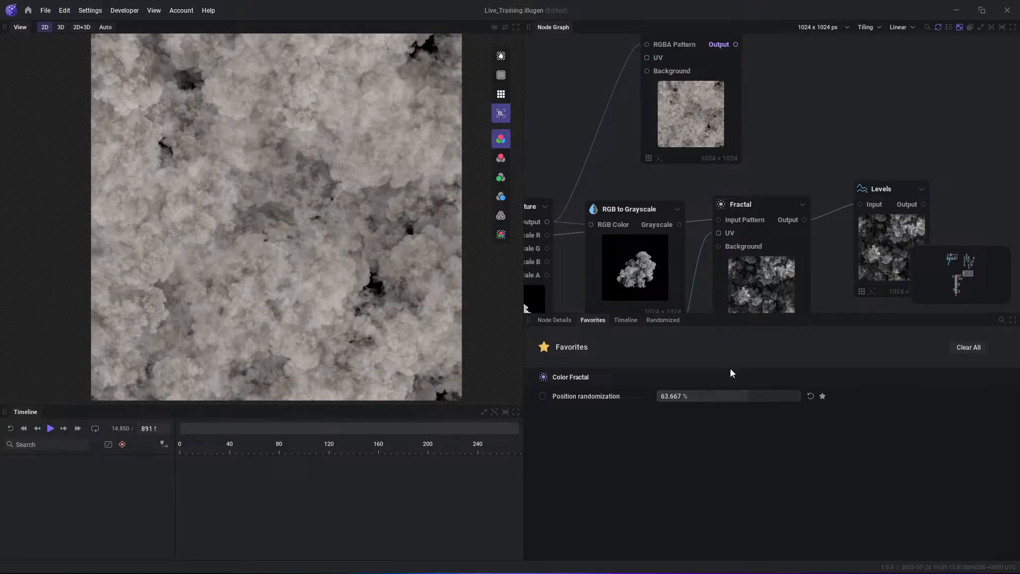
# - With the Fractal node selected, set the Color Fractal's favorited Position randomization to 70%
pyautogui.click(744, 295)
pyautogui.click(600, 320)
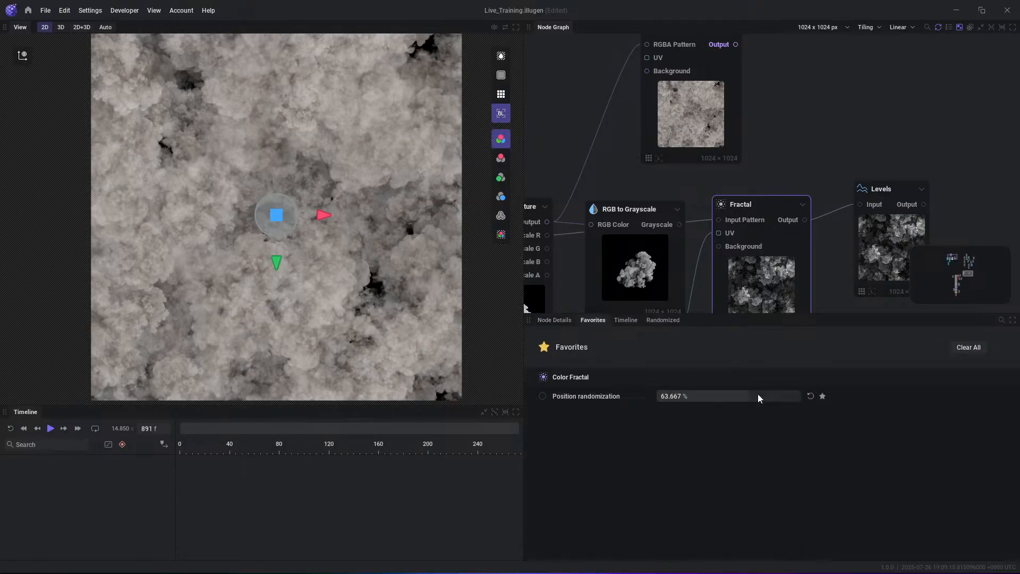
pyautogui.moveTo(758, 396)
pyautogui.mouseDown()
pyautogui.moveTo(728, 396)
pyautogui.moveTo(757, 396)
pyautogui.mouseUp()
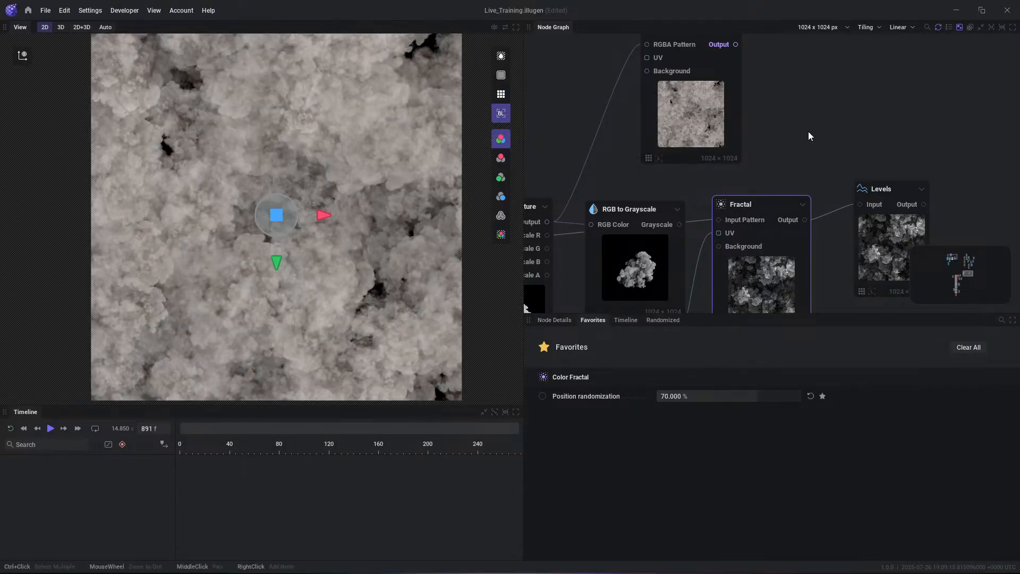
# - Mark the Color Fractal's Position randomization and Seed for randomization, and randomize all marked parameters
pyautogui.click(686, 116)
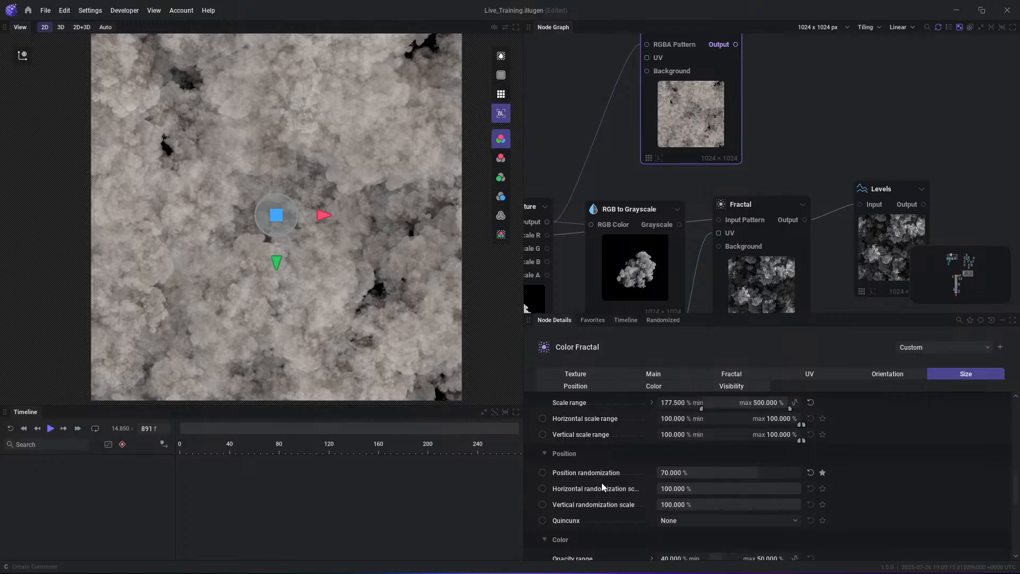
pyautogui.scroll(-2, 602, 482)
pyautogui.scroll(3, 584, 499)
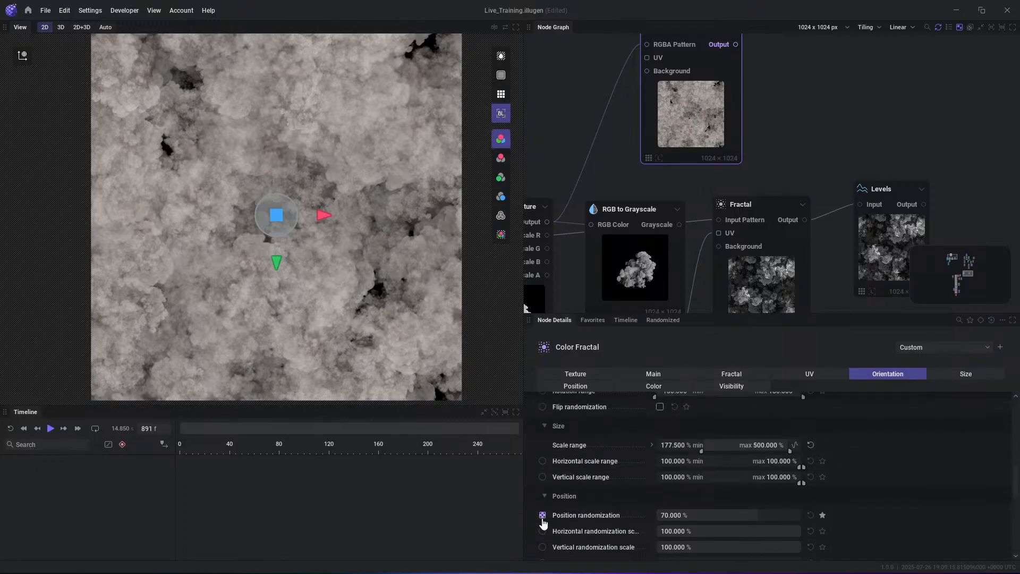
pyautogui.scroll(6, 578, 507)
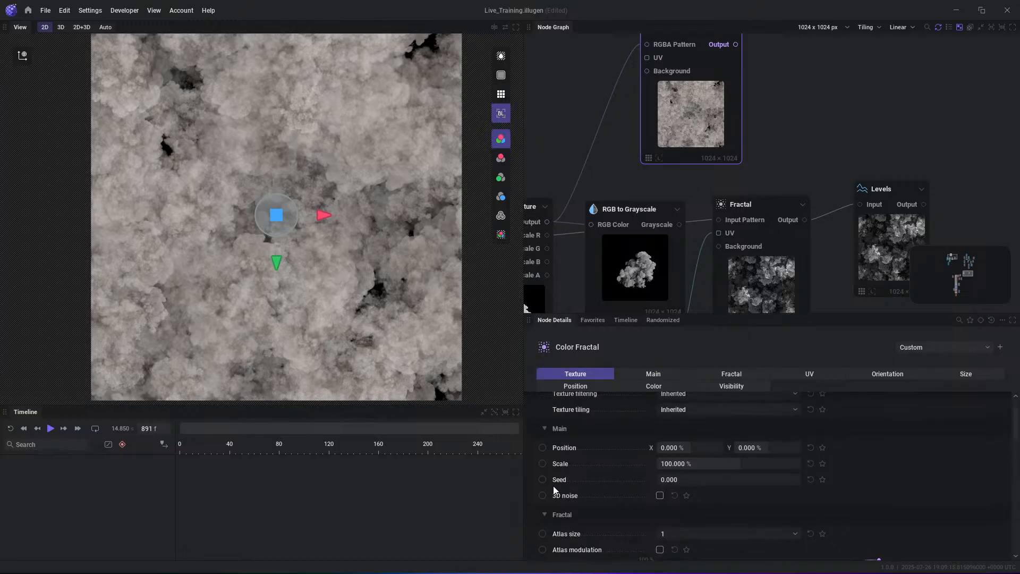
pyautogui.click(542, 480)
pyautogui.click(662, 320)
pyautogui.click(965, 350)
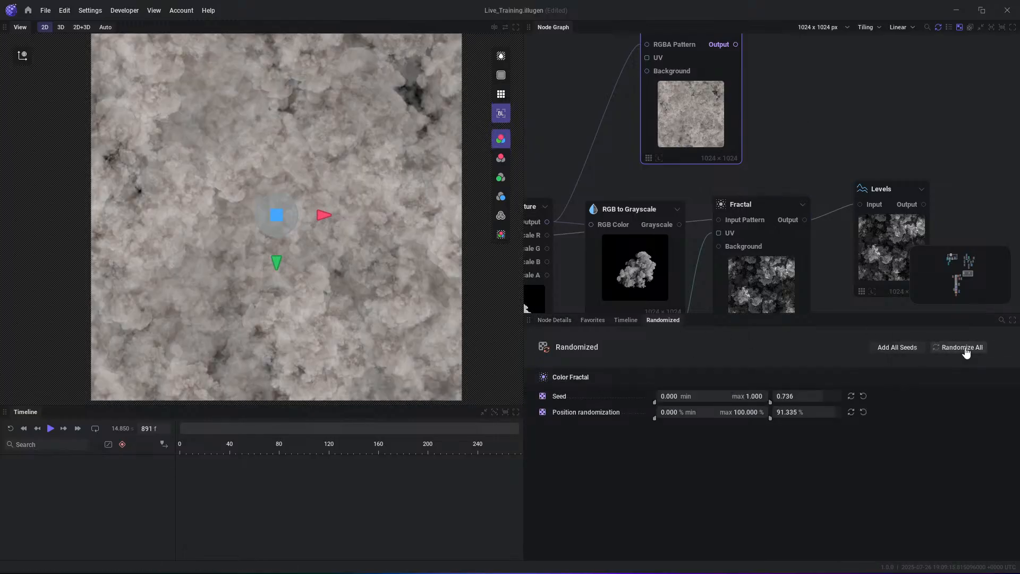
# - Re-randomize the Color Fractal's marked Seed and Position randomization repeatedly, then shift its node slightly up and outward in the graph
pyautogui.click(966, 351)
pyautogui.click(966, 351)
pyautogui.click(966, 351)
pyautogui.click(966, 351)
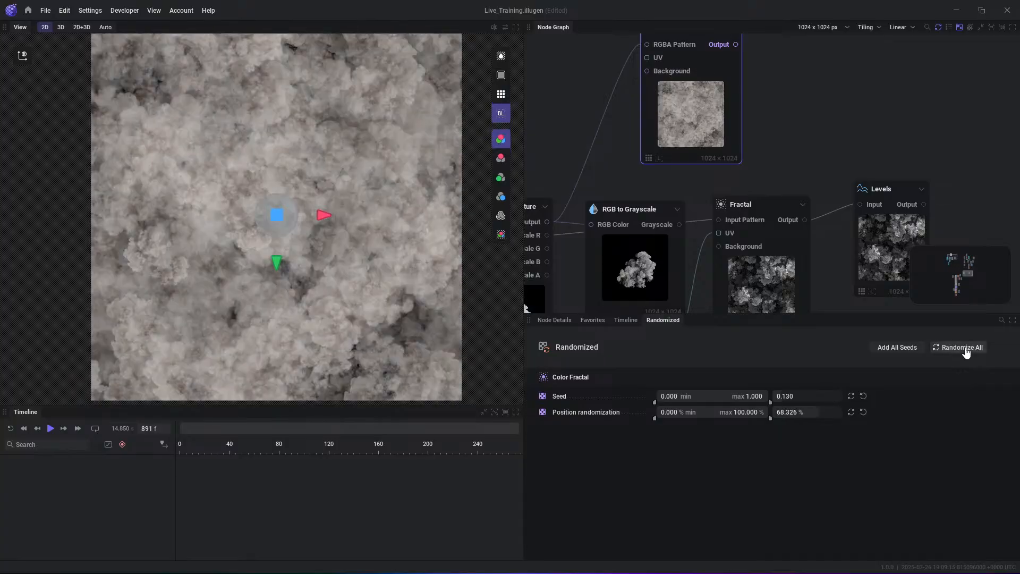
pyautogui.click(966, 351)
pyautogui.click(965, 351)
pyautogui.click(966, 350)
pyautogui.click(965, 351)
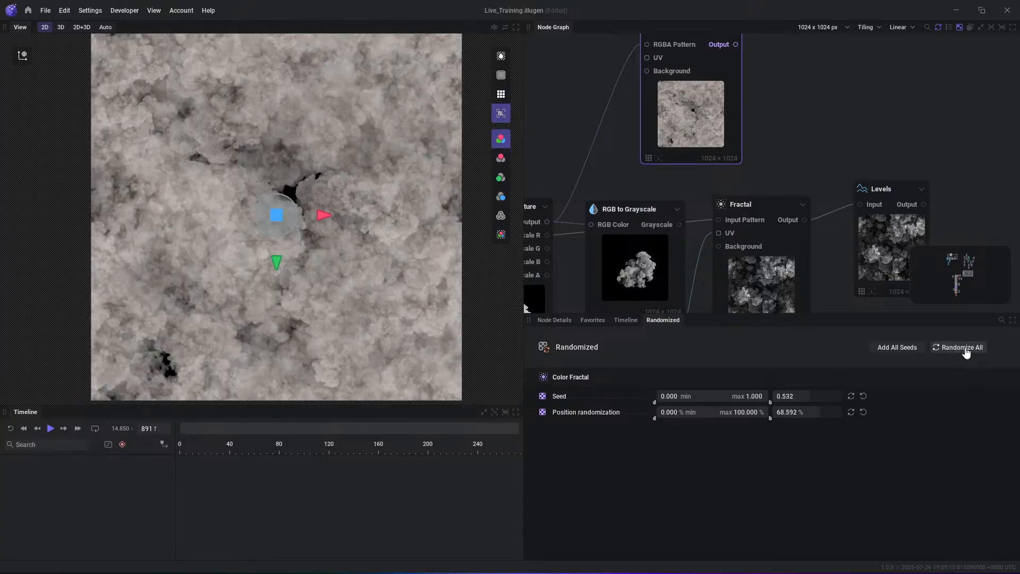
pyautogui.click(966, 351)
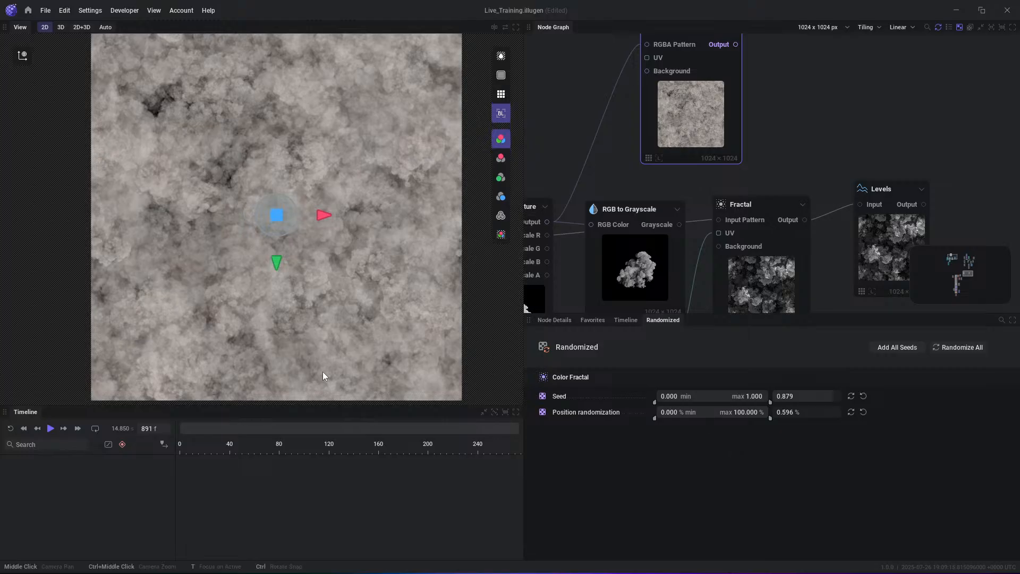
pyautogui.scroll(-2, 263, 213)
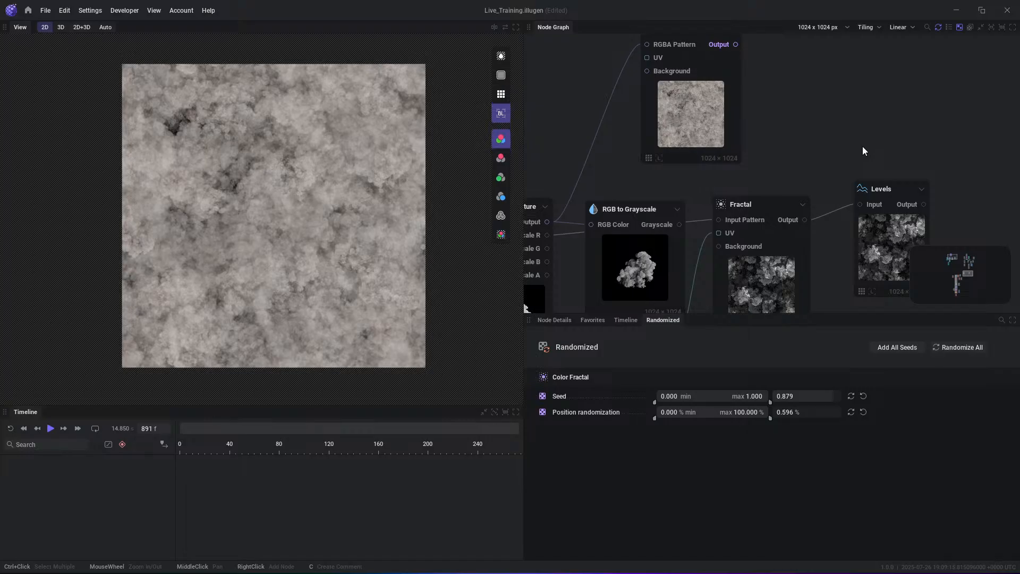
pyautogui.moveTo(721, 119); pyautogui.dragTo(735, 113)
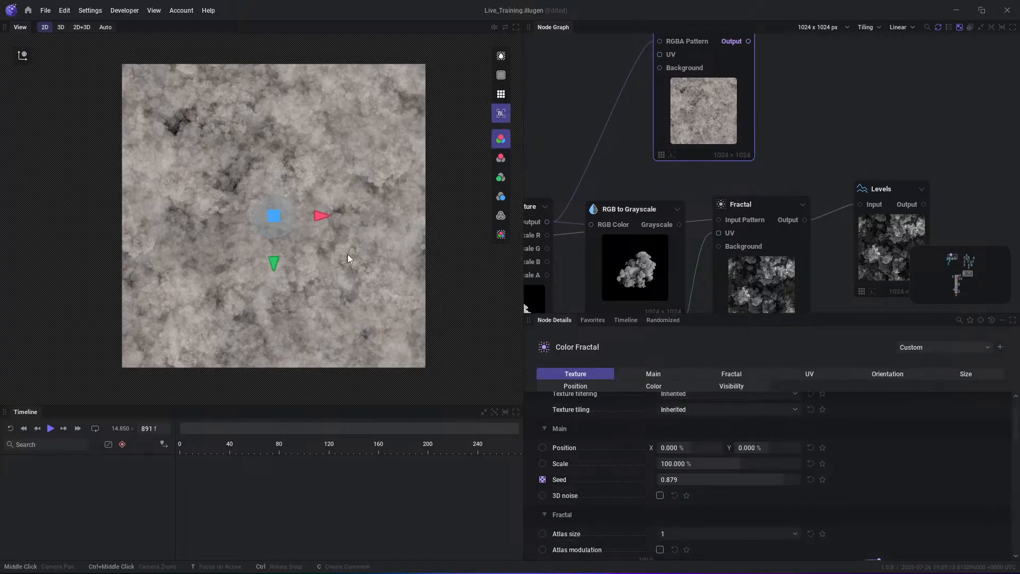
# - Locate the separate Import: Texture node holding the smoke sprite sheet and preview its Output in the 2D view
pyautogui.scroll(-4, 836, 164)
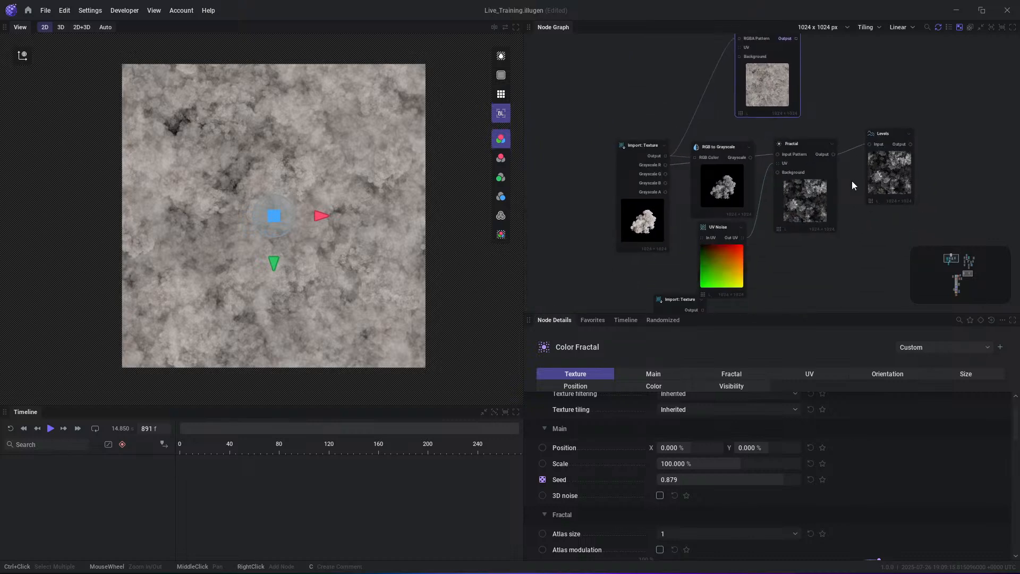
pyautogui.moveTo(787, 271); pyautogui.dragTo(832, 94, button='middle')
pyautogui.moveTo(716, 134); pyautogui.dragTo(693, 179)
pyautogui.click(771, 187)
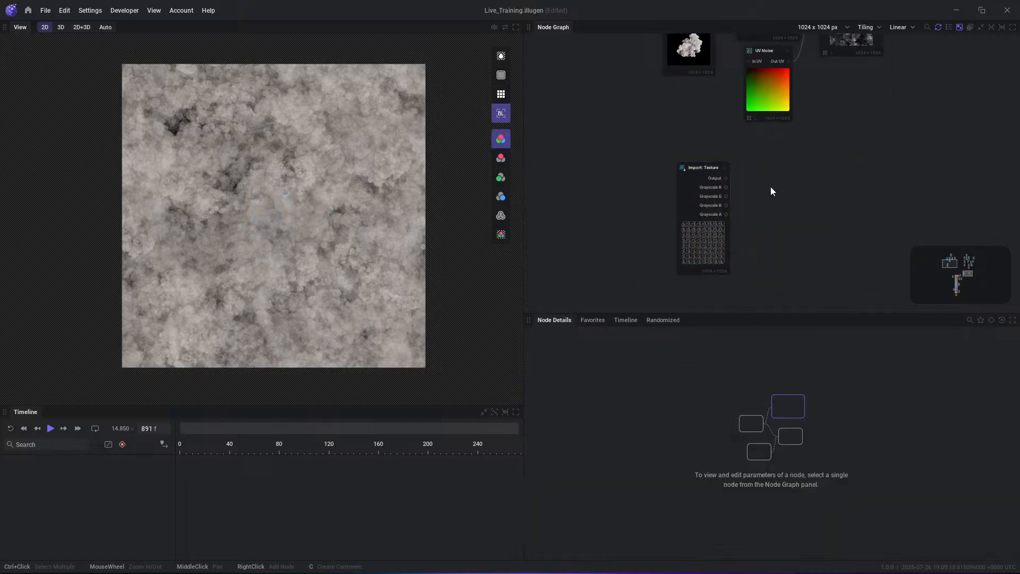
pyautogui.scroll(1, 771, 190)
pyautogui.click(703, 175)
pyautogui.scroll(1, 250, 197)
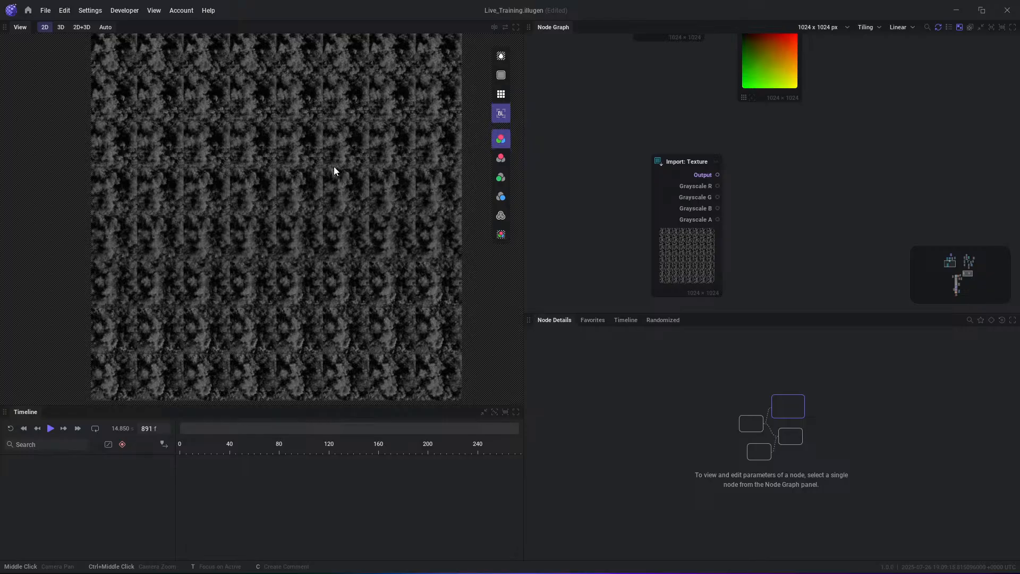
# - Examine the smoke sprite sheet in the 2D view, turning the repeated tiling preview on and off again
pyautogui.scroll(-1, 335, 167)
pyautogui.scroll(1, 340, 139)
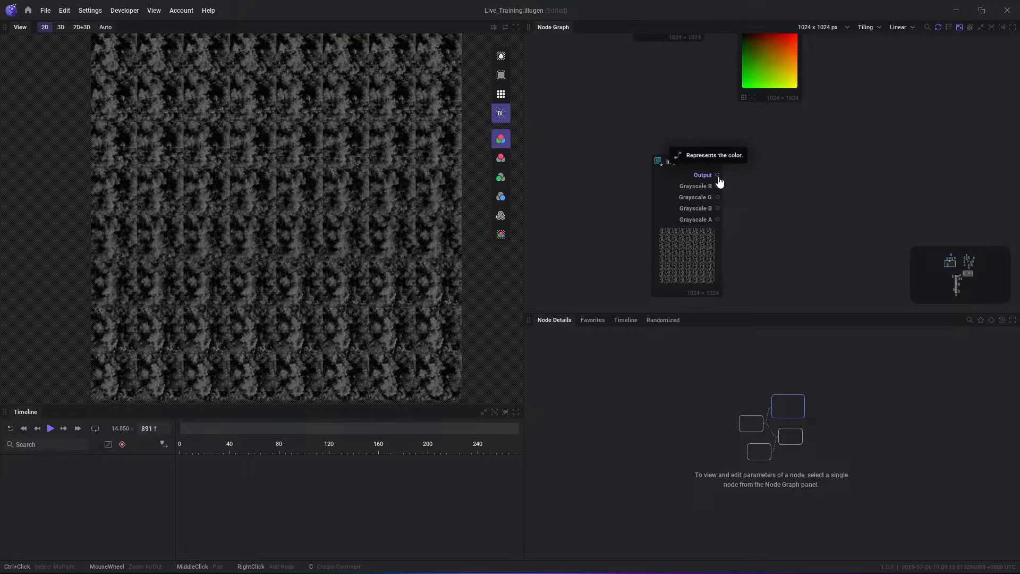
pyautogui.scroll(2, 723, 180)
pyautogui.scroll(-1, 162, 66)
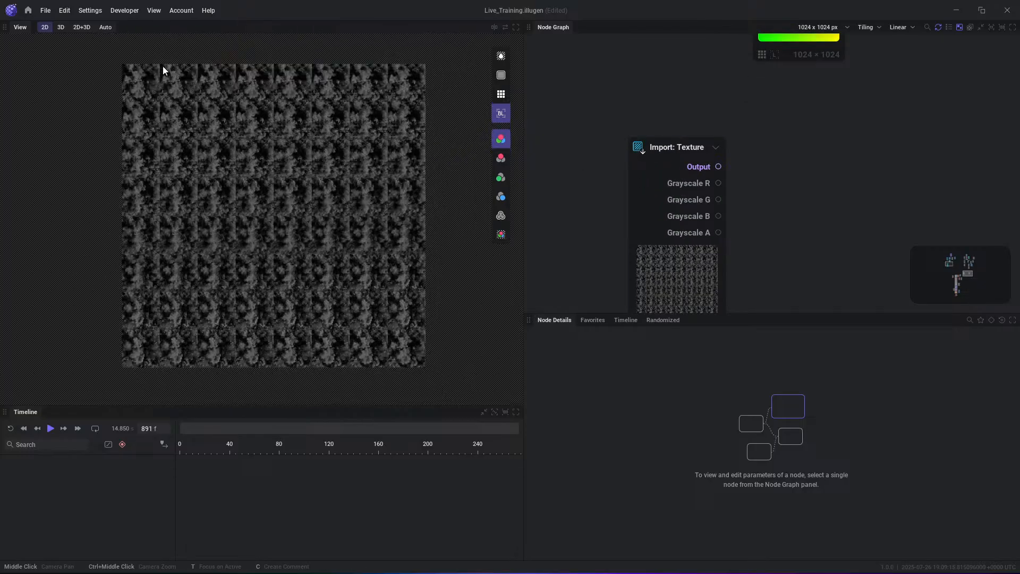
pyautogui.scroll(2, 137, 69)
pyautogui.scroll(-1, 133, 68)
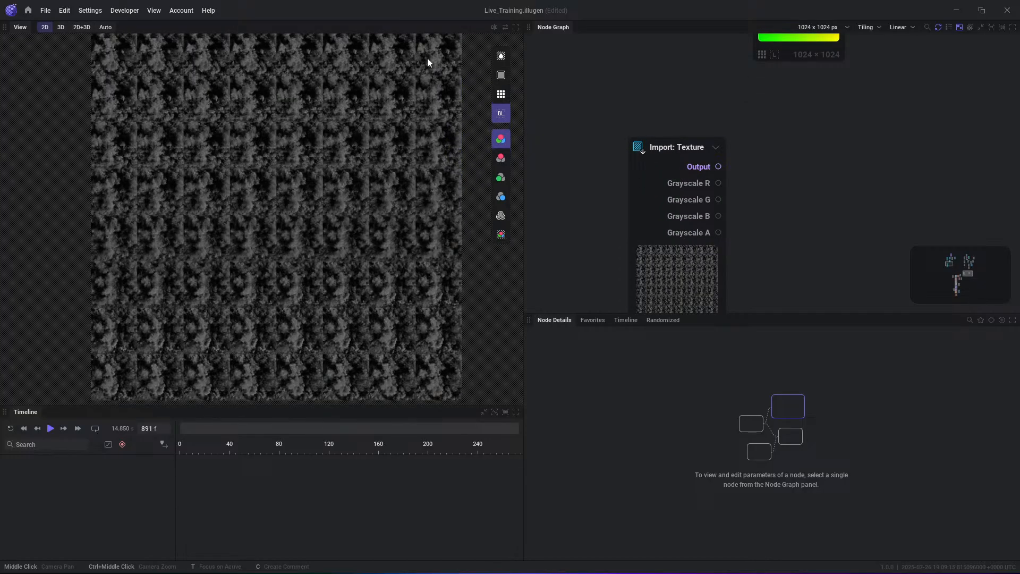
pyautogui.click(501, 94)
pyautogui.scroll(-3, 426, 149)
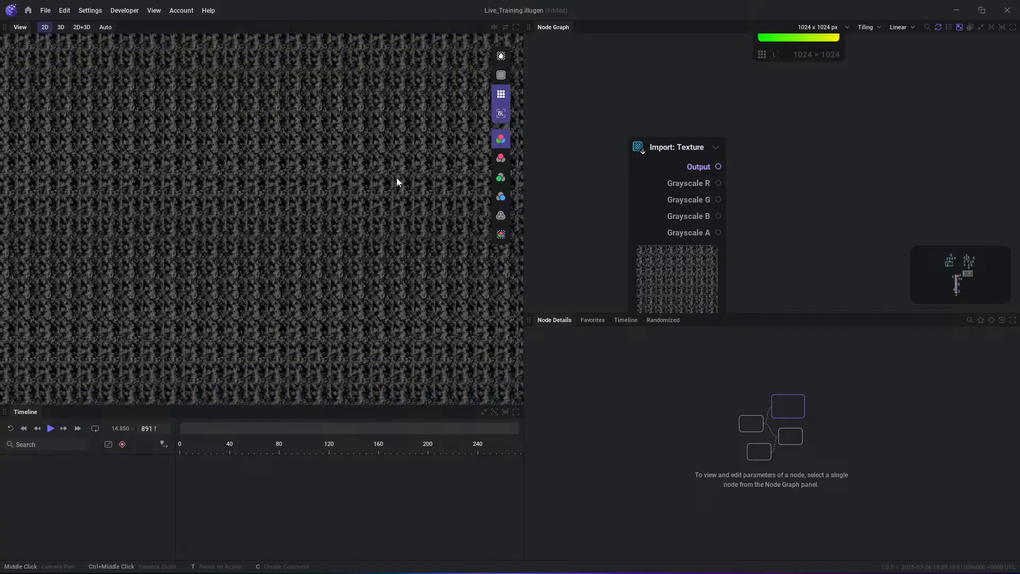
pyautogui.scroll(3, 315, 185)
pyautogui.click(499, 96)
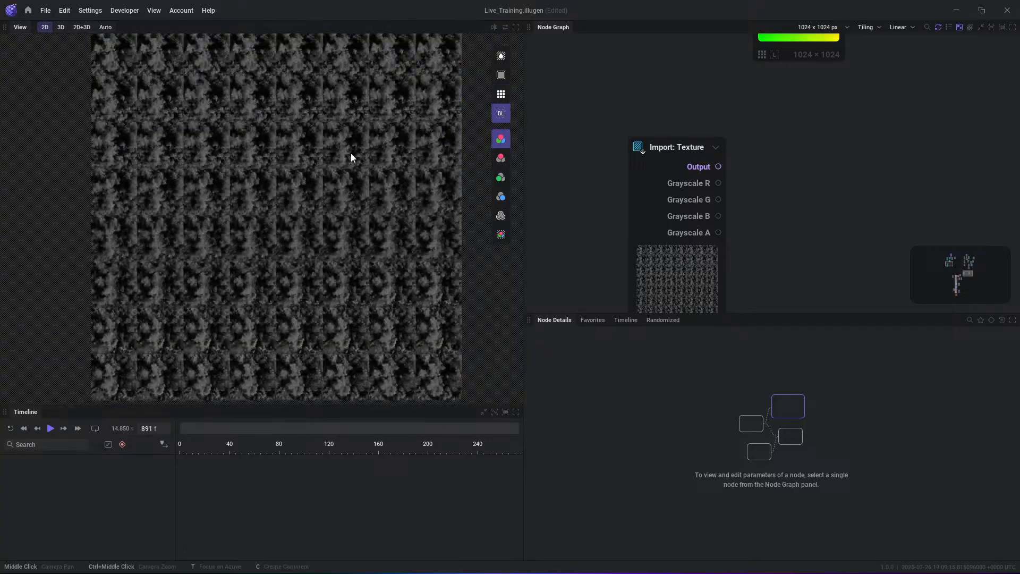
pyautogui.scroll(-1, 330, 161)
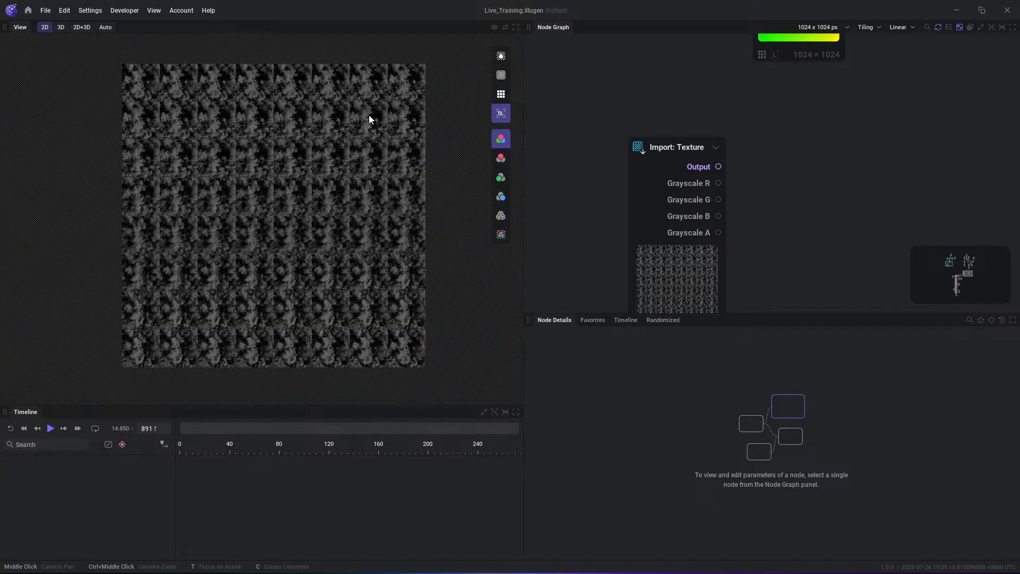
# - Set the smoke sprite sheet's Import: Texture node to a Texture size of 8X Larger
pyautogui.click(662, 165)
pyautogui.click(684, 408)
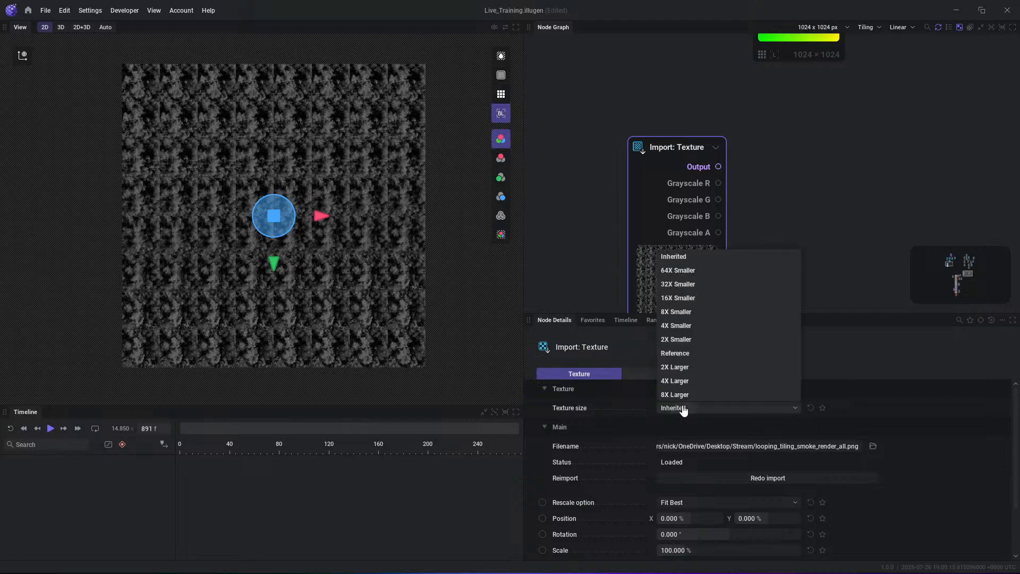
pyautogui.click(677, 394)
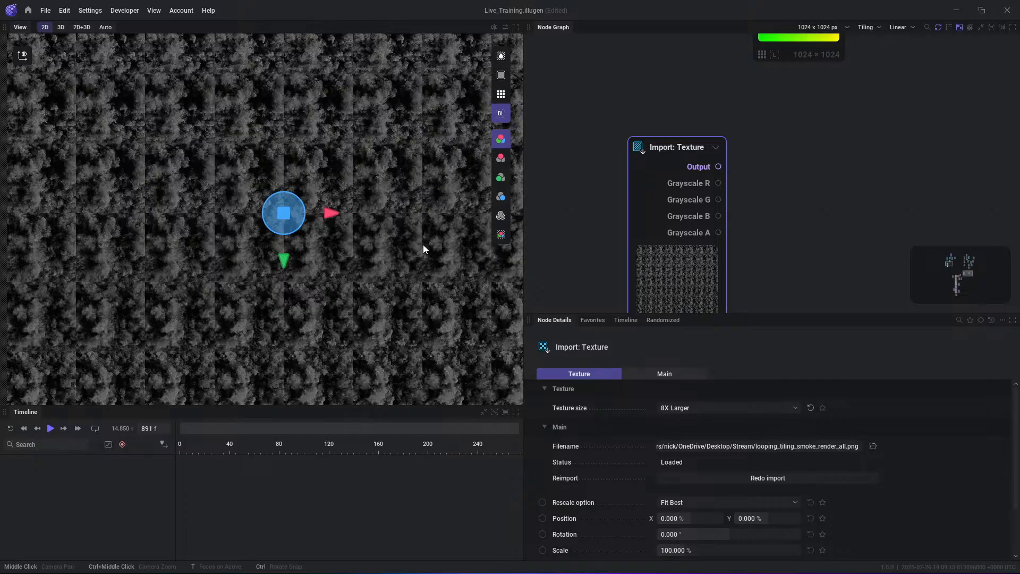
# - Examine individual smoke frames and the borders between them up close, then view the whole sprite sheet again
pyautogui.scroll(-2, 412, 234)
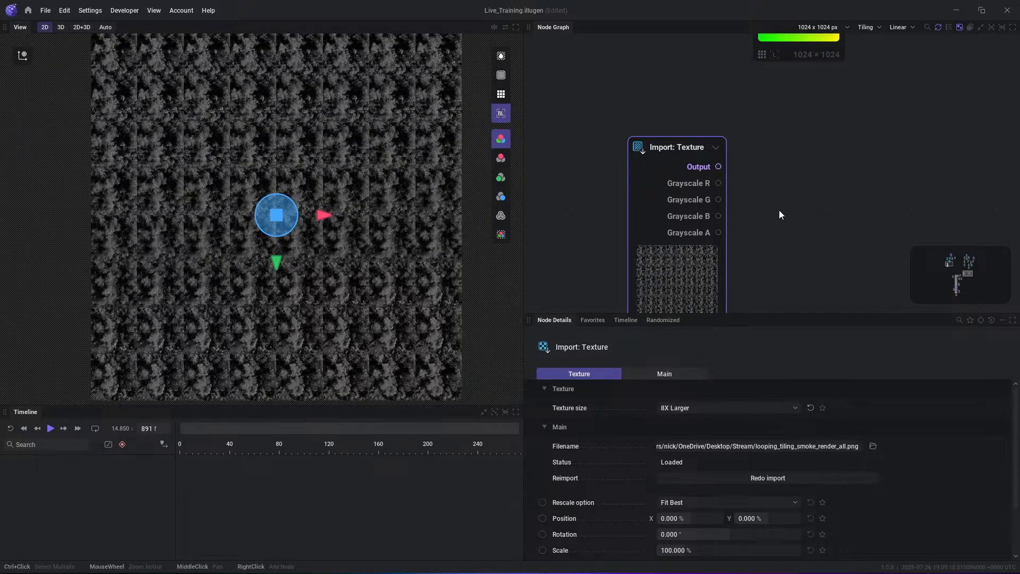
pyautogui.moveTo(754, 173); pyautogui.dragTo(694, 197, button='middle')
pyautogui.scroll(-2, 344, 134)
pyautogui.scroll(10, 342, 132)
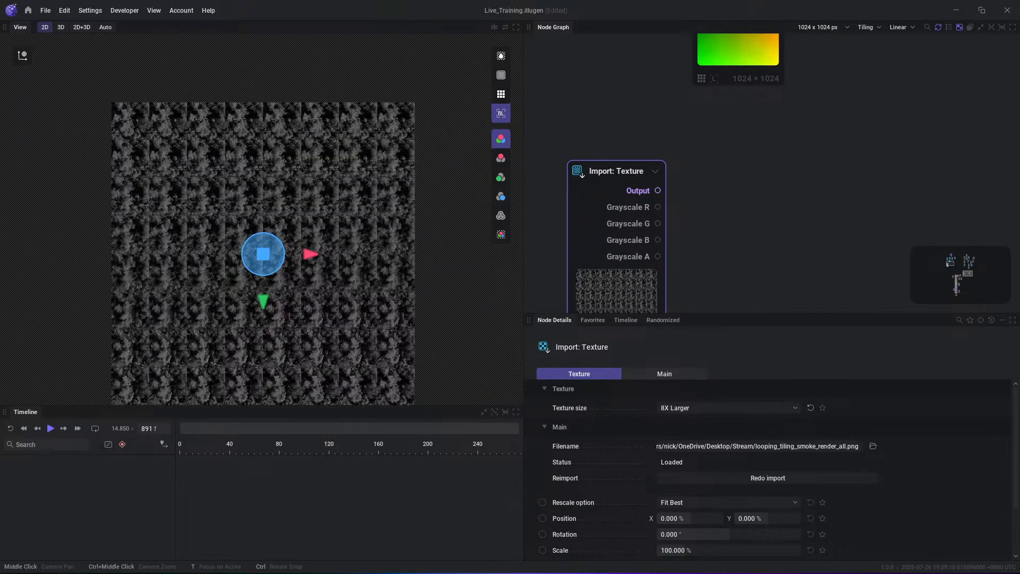
pyautogui.scroll(-8, 345, 236)
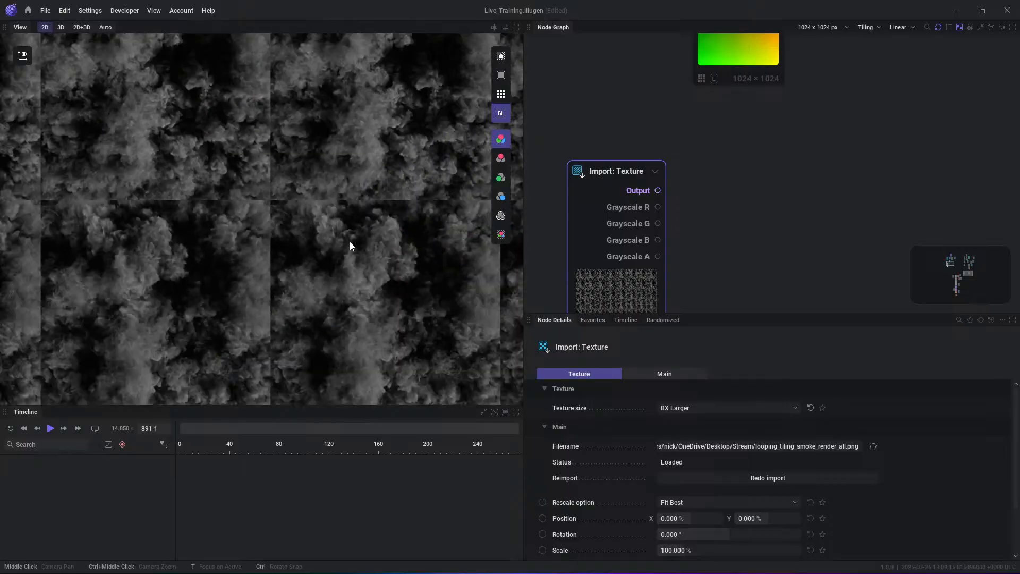
pyautogui.scroll(4, 301, 243)
pyautogui.scroll(2, 306, 230)
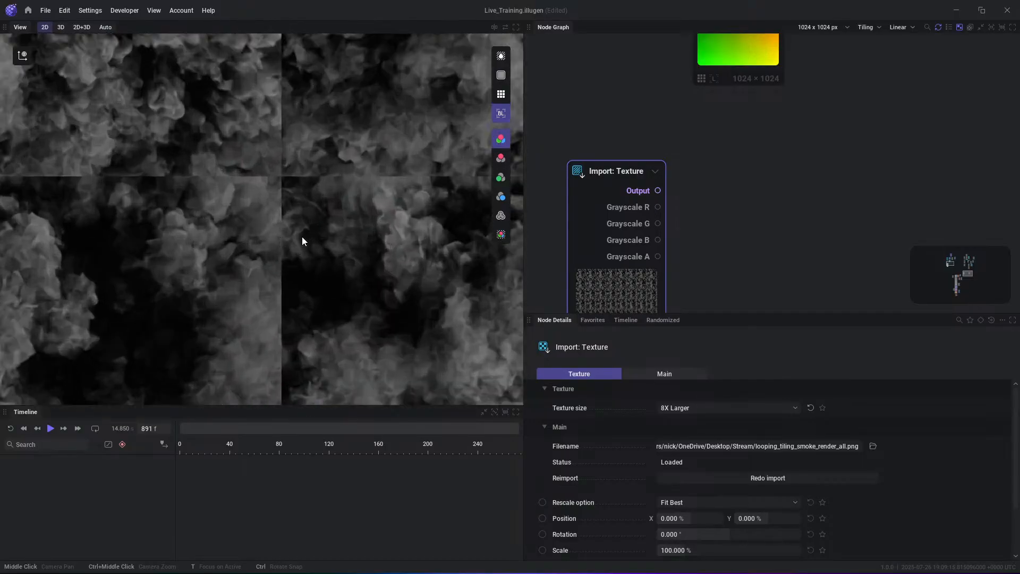
pyautogui.scroll(-7, 310, 240)
pyautogui.scroll(1, 313, 221)
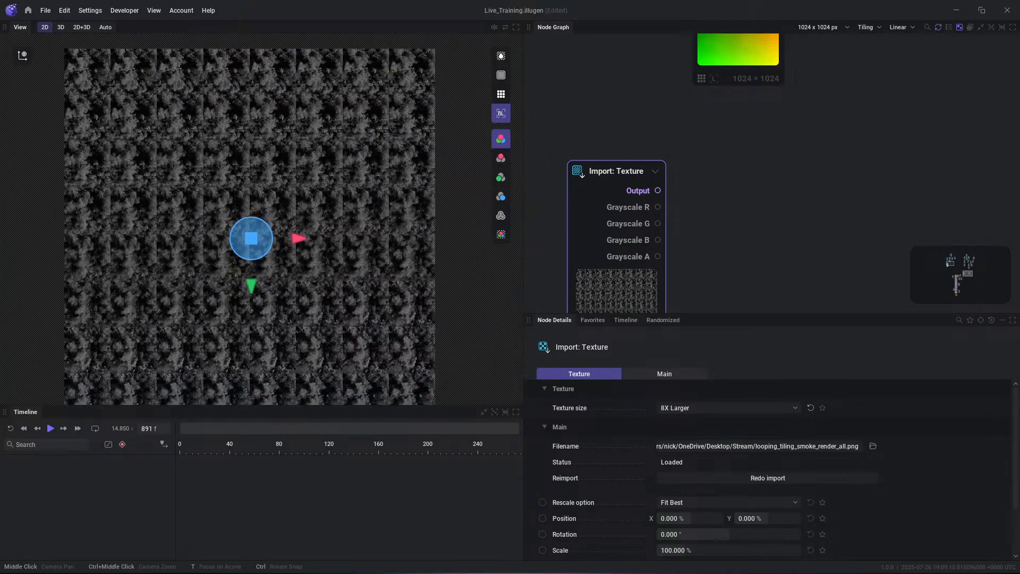
pyautogui.scroll(-2, 353, 219)
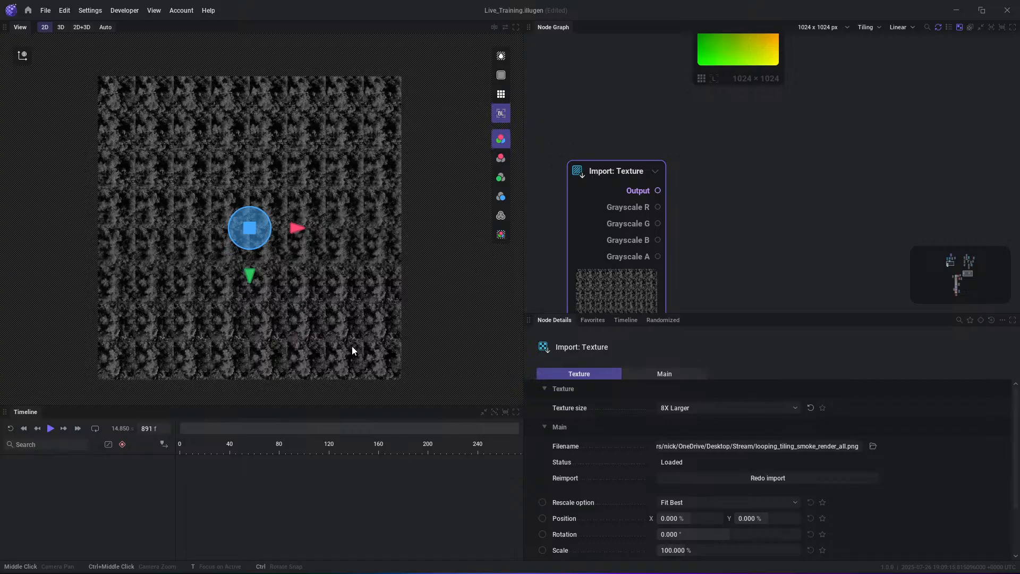
# - Add a Sheet Decode node connected to the Output of the smoke sheet's Import: Texture node
pyautogui.click(745, 203)
pyautogui.moveTo(658, 190); pyautogui.dragTo(749, 176)
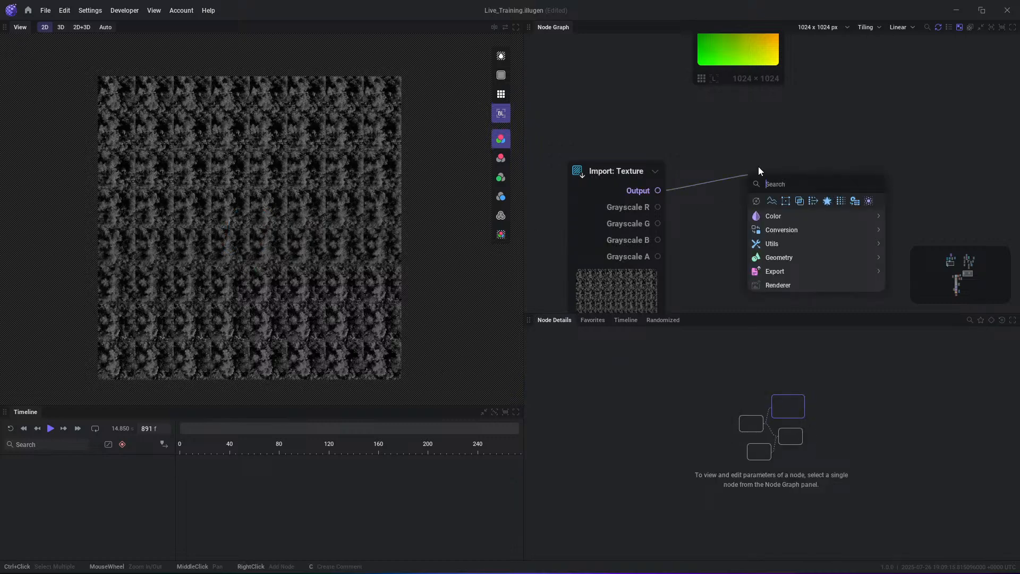
pyautogui.write('she')
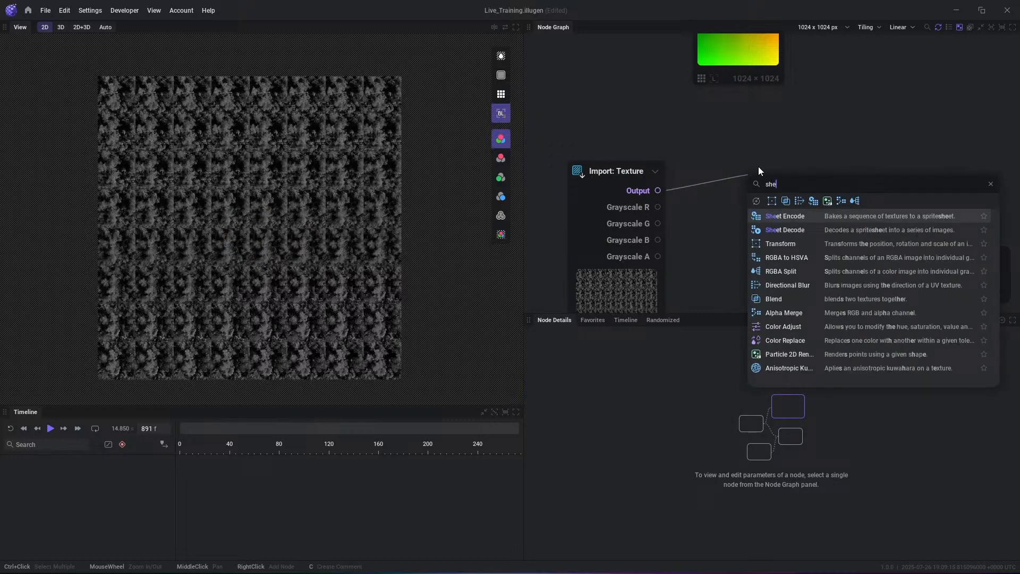
pyautogui.press('Down')
pyautogui.press('Return')
pyautogui.rightClick(741, 131)
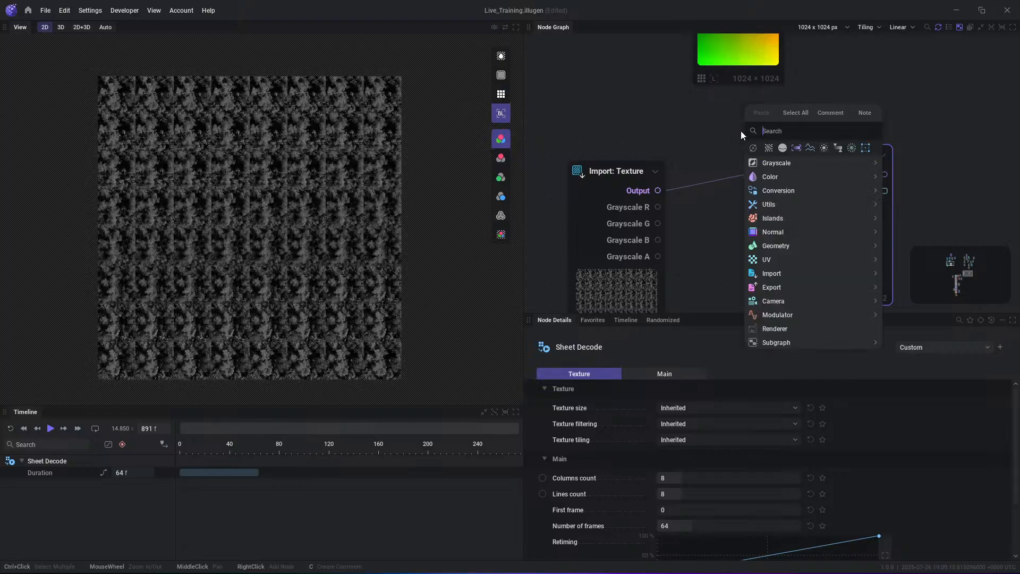
pyautogui.moveTo(782, 204)
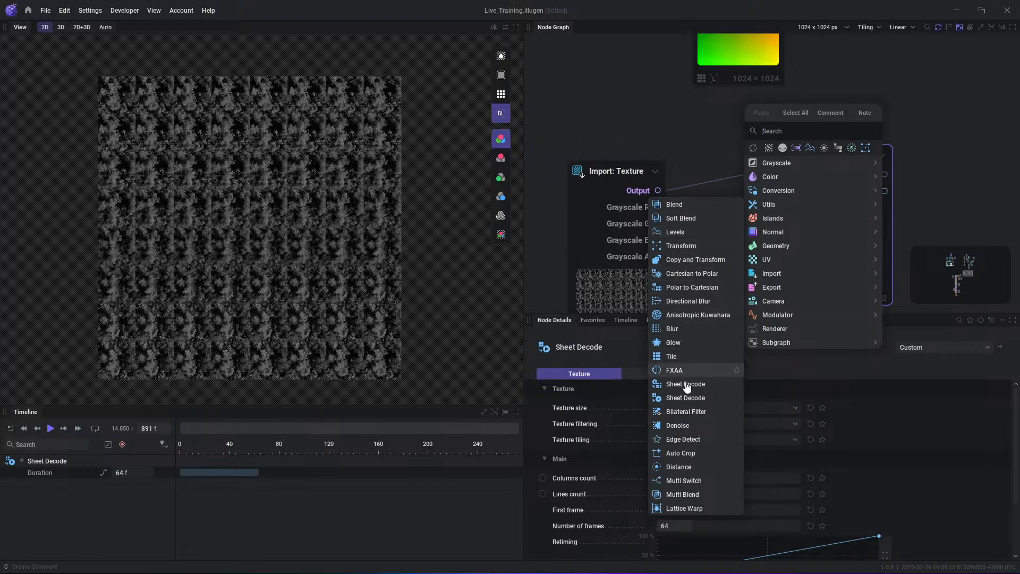
pyautogui.click(683, 123)
# - Align the Sheet Decode node beside Import: Texture and add a Sheet Encode node fed by its Output
pyautogui.moveTo(853, 158); pyautogui.dragTo(807, 175)
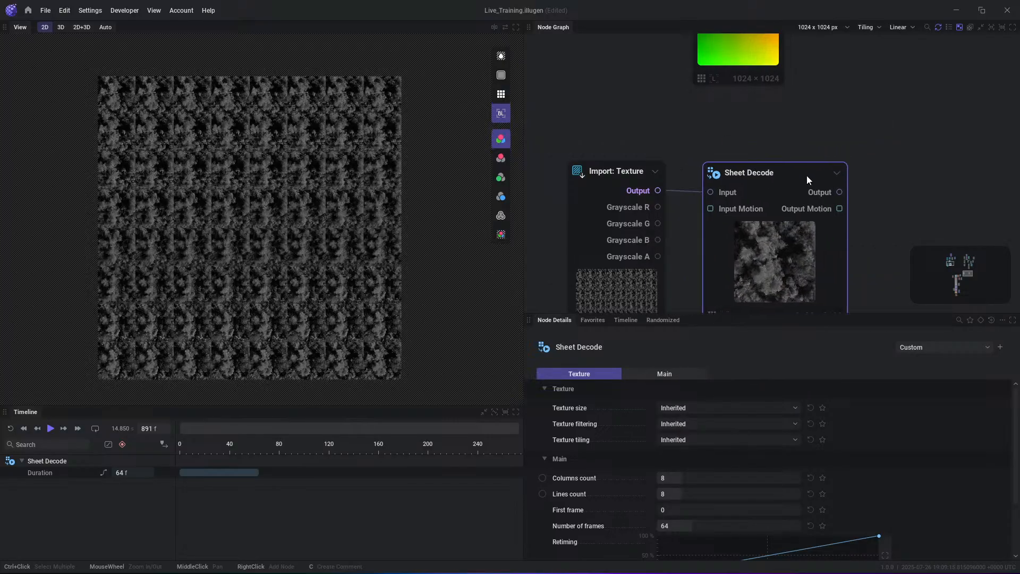
pyautogui.rightClick(926, 179)
pyautogui.write('se')
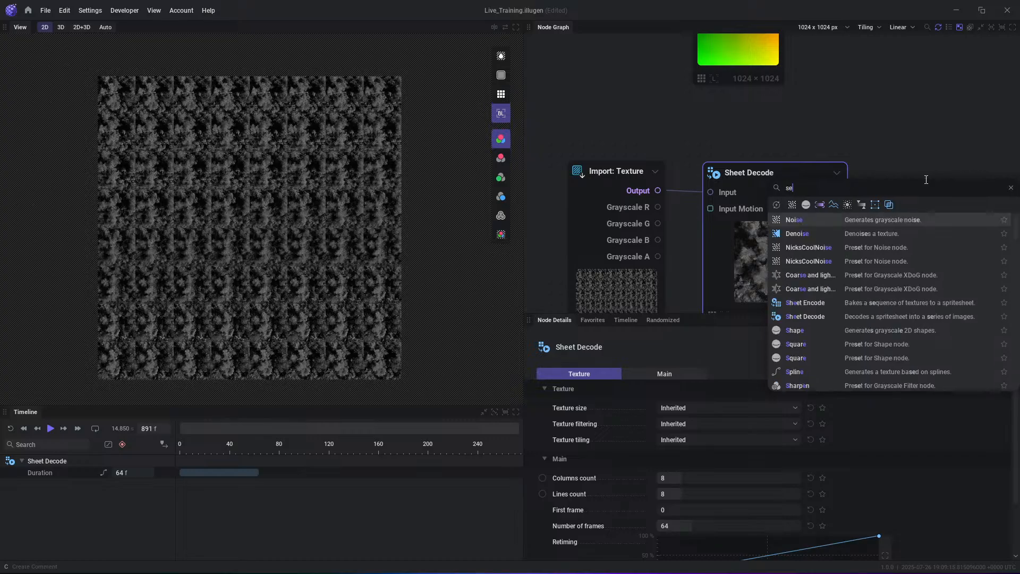
pyautogui.press('BackSpace')
pyautogui.write('hee')
pyautogui.press('Return')
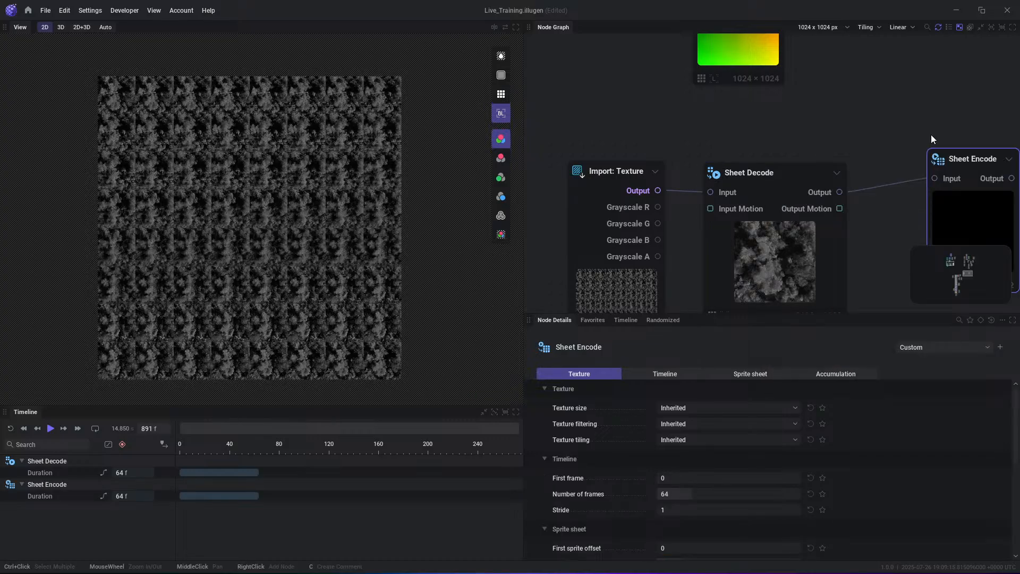
# - Preview the Sheet Encode's Output while playing the timeline from the start, stop playback and move the node higher in the graph
pyautogui.click(1011, 179)
pyautogui.press('r')
pyautogui.press('space')
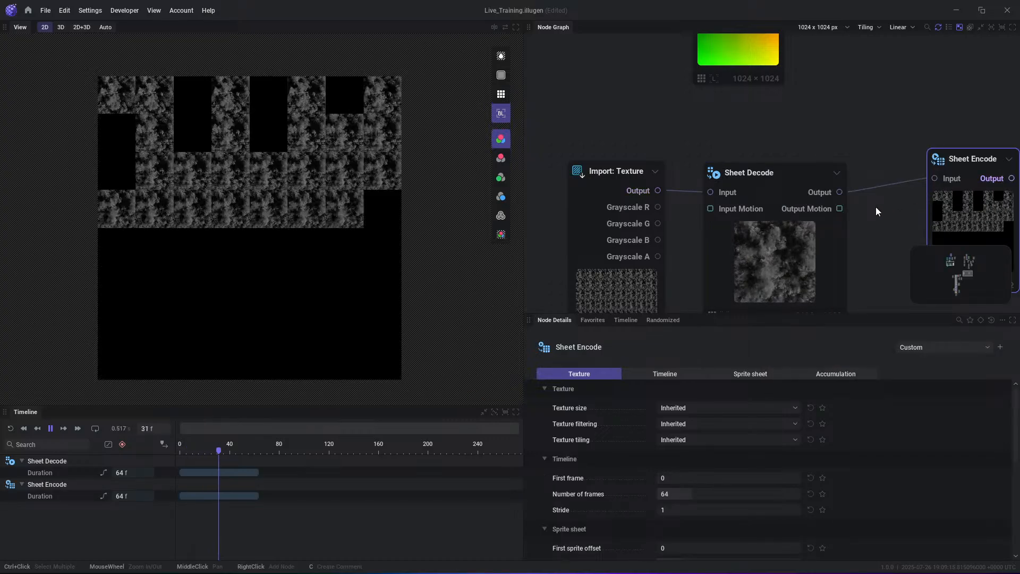
pyautogui.press('space')
pyautogui.moveTo(961, 215); pyautogui.dragTo(941, 166)
# - Restart the timeline and compare the Sheet Decode and Sheet Encode outputs during playback, then pause it
pyautogui.press('r')
pyautogui.click(840, 193)
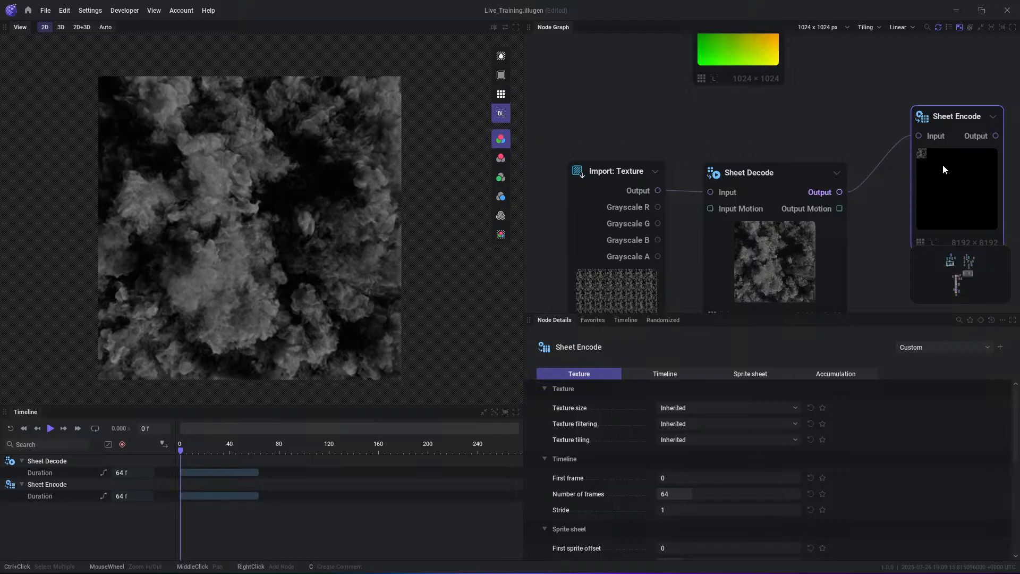
pyautogui.click(986, 136)
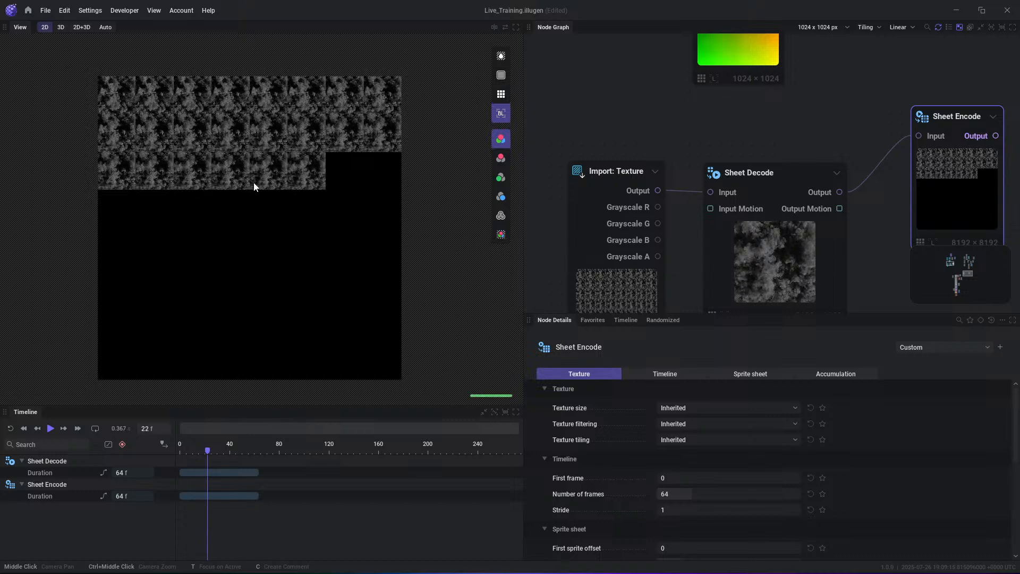
pyautogui.click(825, 197)
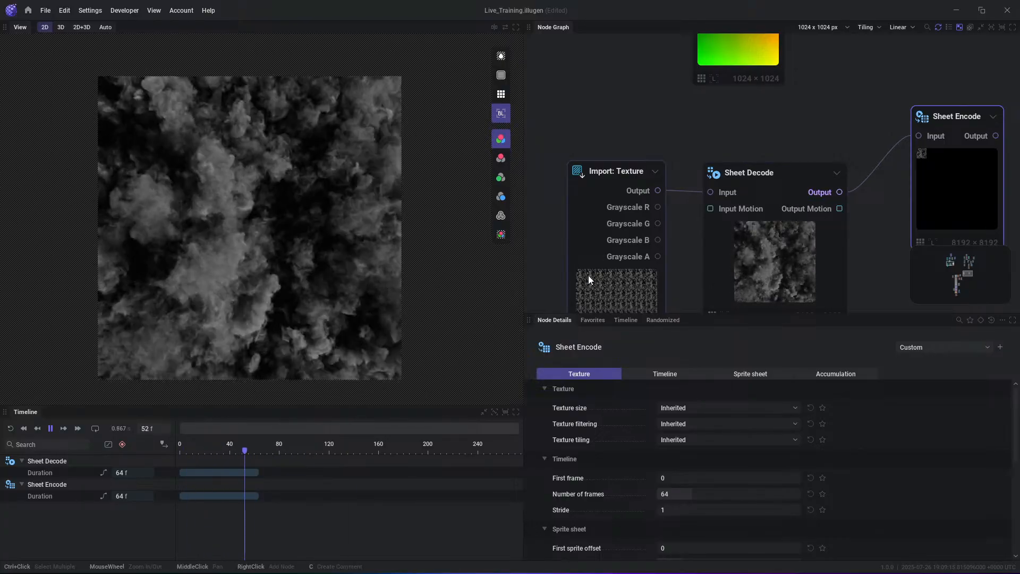
pyautogui.moveTo(588, 275); pyautogui.dragTo(601, 204, button='middle')
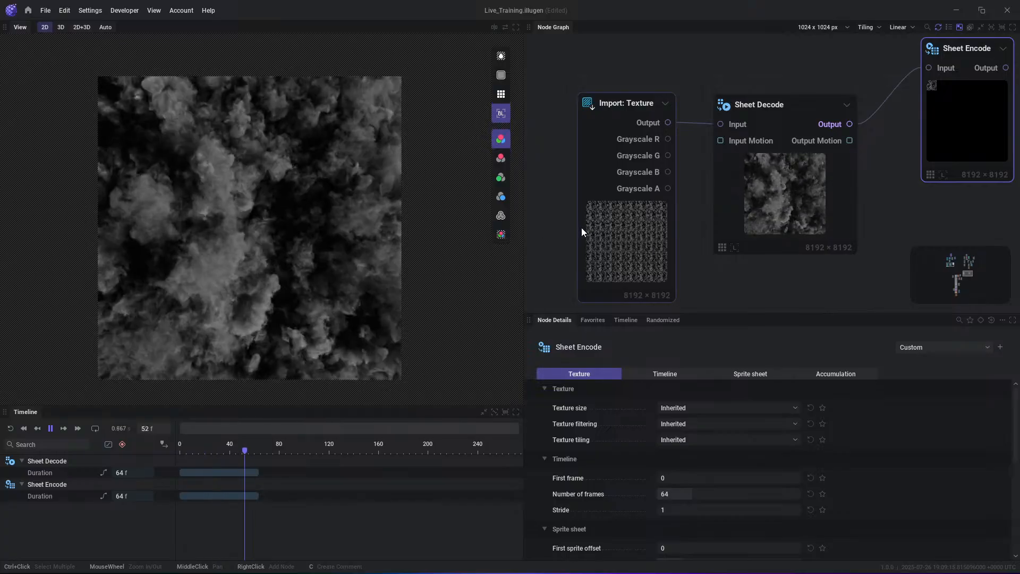
pyautogui.press('space')
pyautogui.moveTo(844, 212); pyautogui.dragTo(709, 258, button='middle')
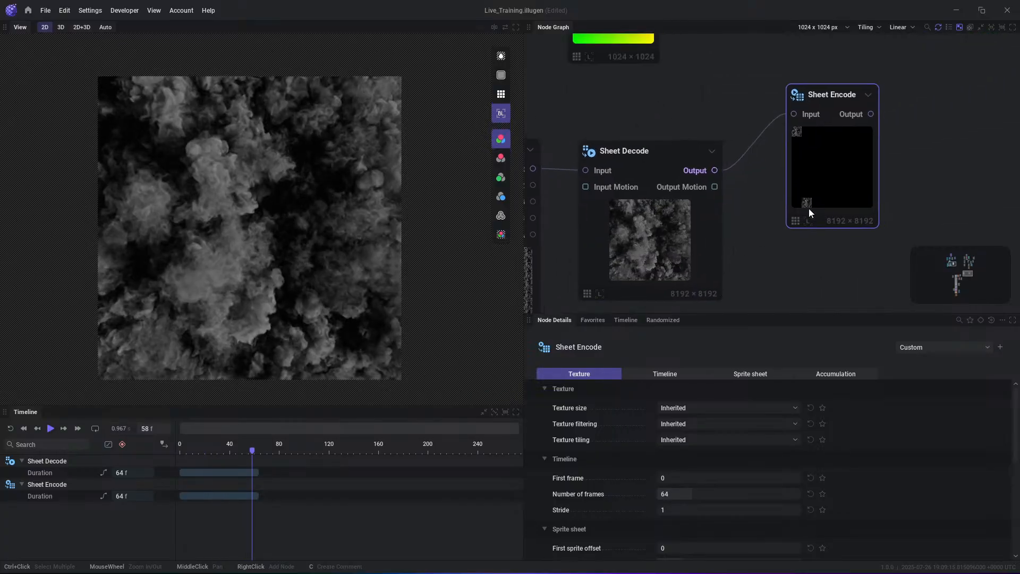
# - Move the Sheet Encode node farther from Sheet Decode, enable the tiled 2D preview, and play and pause the animation
pyautogui.moveTo(811, 196); pyautogui.dragTo(884, 178)
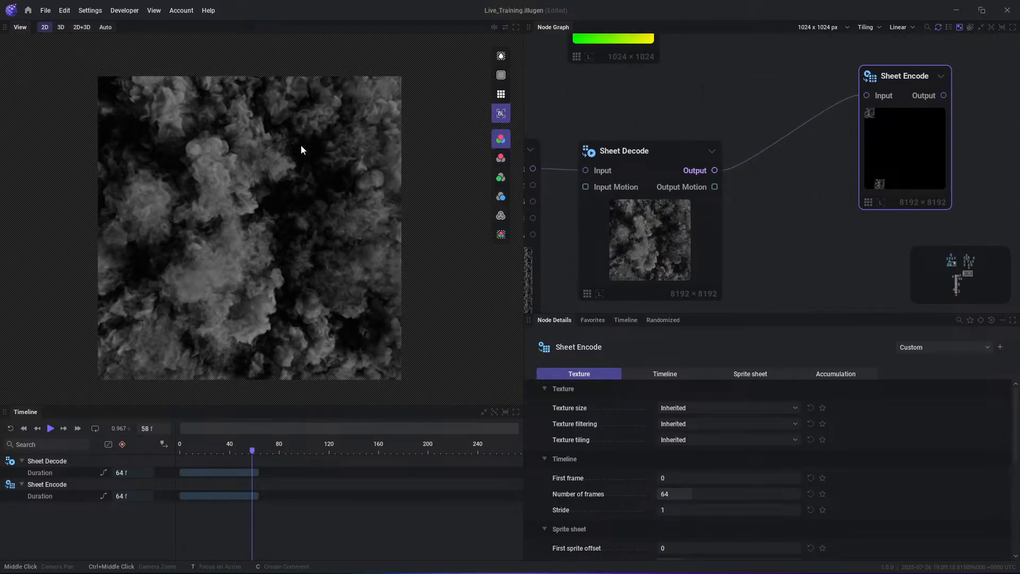
pyautogui.scroll(-1, 412, 174)
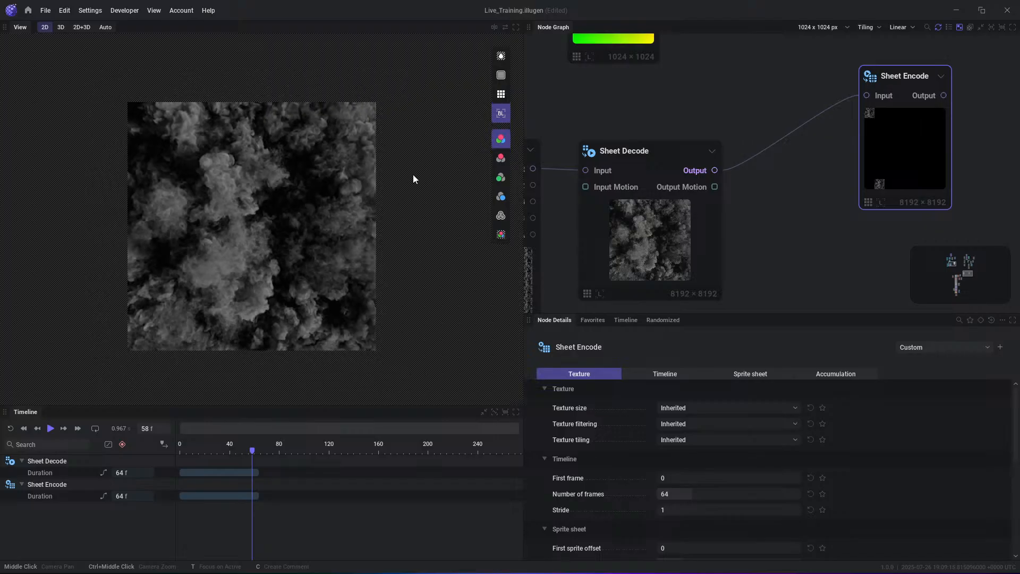
pyautogui.click(501, 94)
pyautogui.press('space')
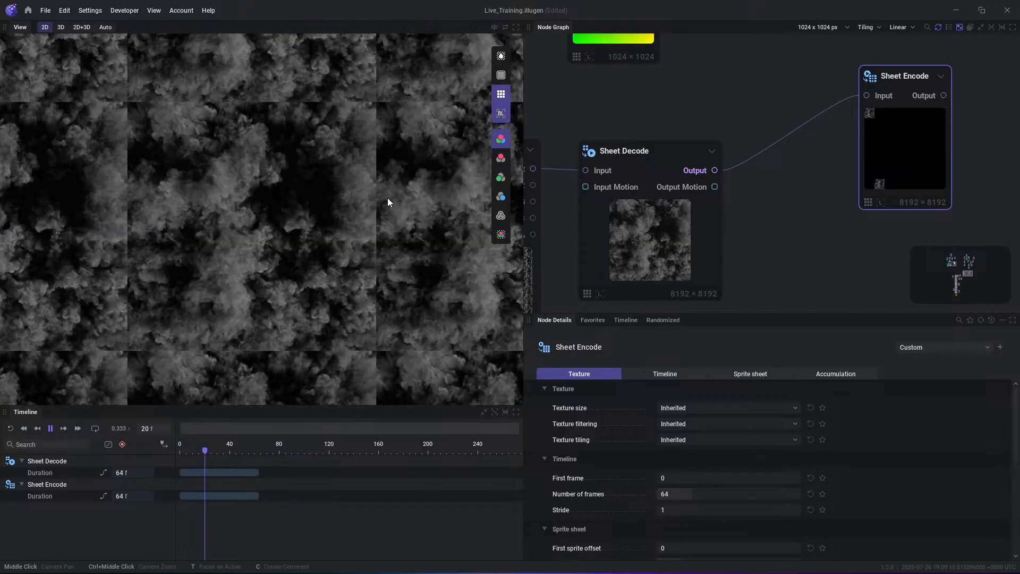
pyautogui.press('space')
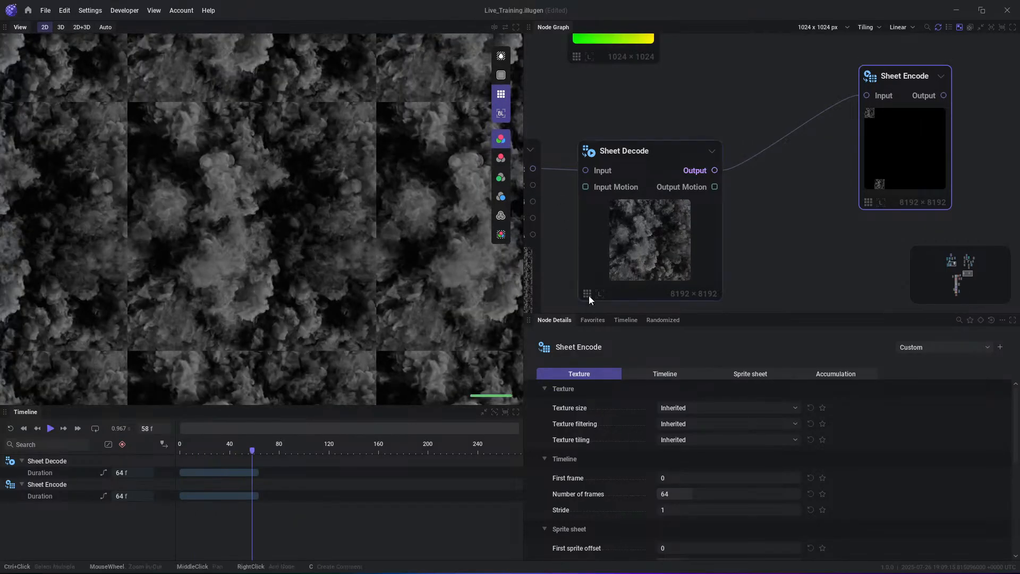
# - Enable Loop in the Sheet Decode node's Main parameters
pyautogui.click(665, 251)
pyautogui.scroll(-1, 647, 481)
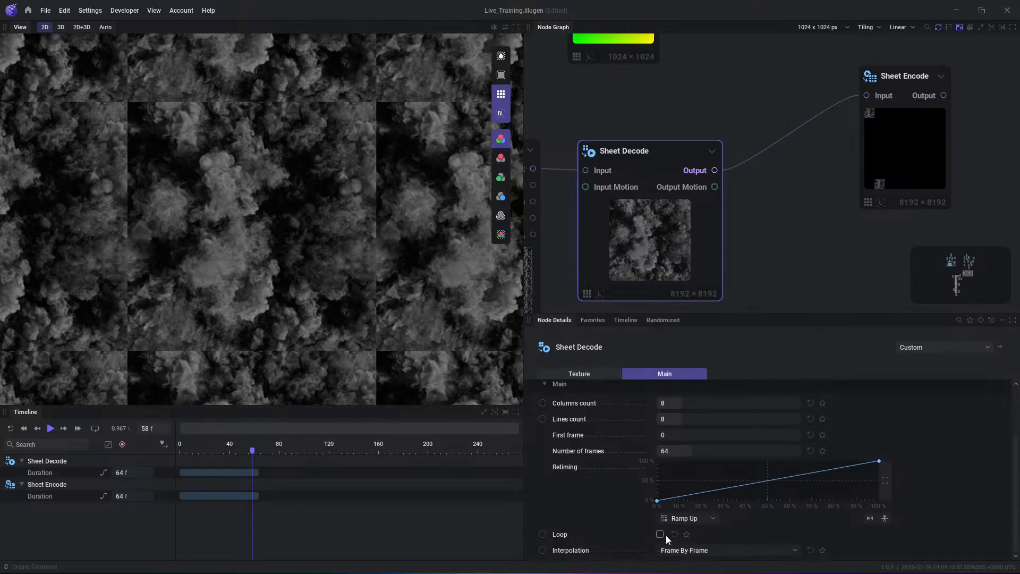
pyautogui.click(661, 534)
# - Try Bézier interpolation on the first point of Sheet Decode's Retiming curve and raise its handle for a steeper start
pyautogui.rightClick(657, 502)
pyautogui.moveTo(717, 525)
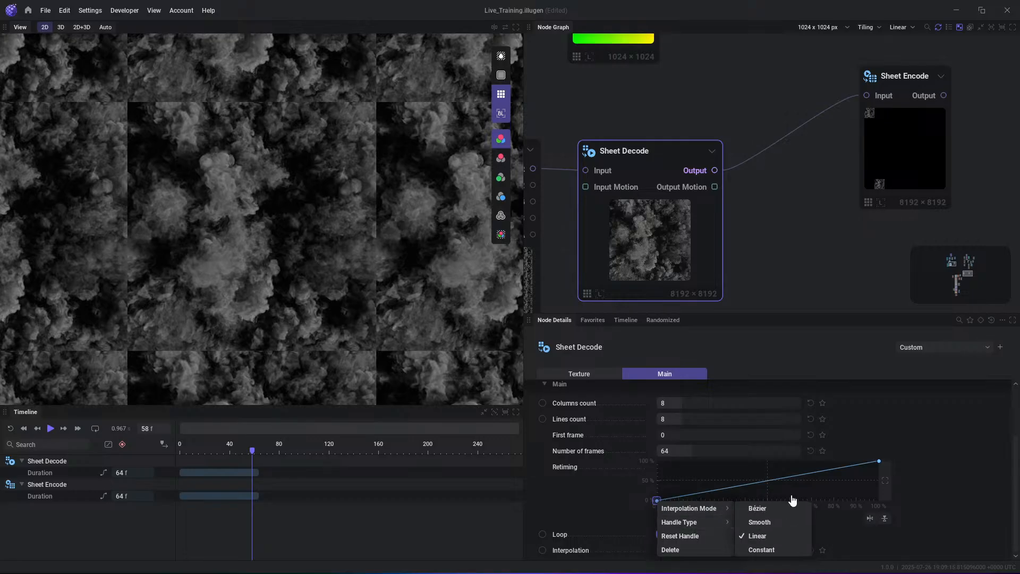
pyautogui.click(896, 483)
pyautogui.rightClick(658, 500)
pyautogui.moveTo(688, 505)
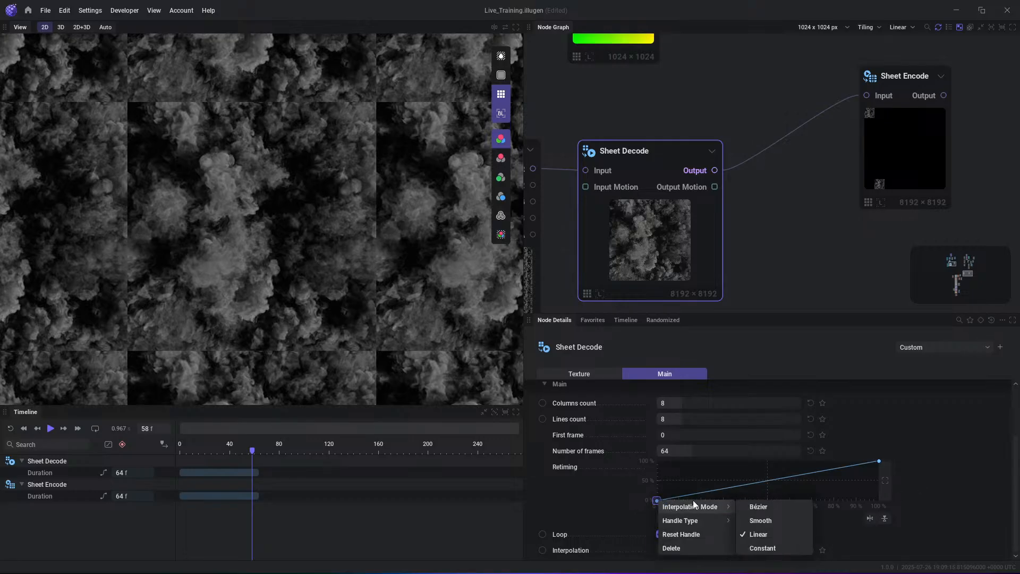
pyautogui.click(653, 500)
pyautogui.click(761, 509)
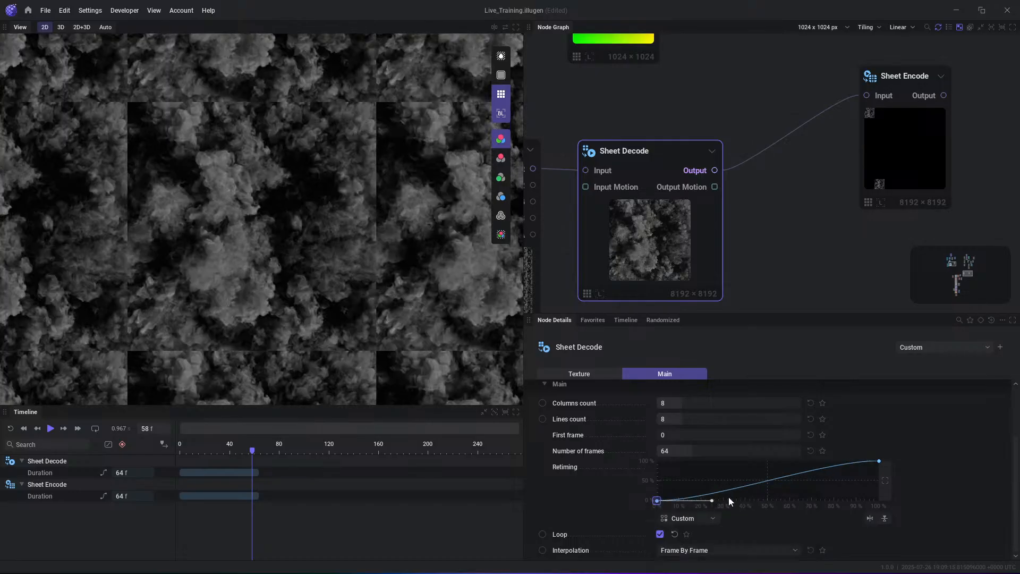
pyautogui.moveTo(712, 501); pyautogui.dragTo(703, 466)
# - Play back the retimed smoke, pause it, and reset the Retiming curve to Ramp Up
pyautogui.press('space')
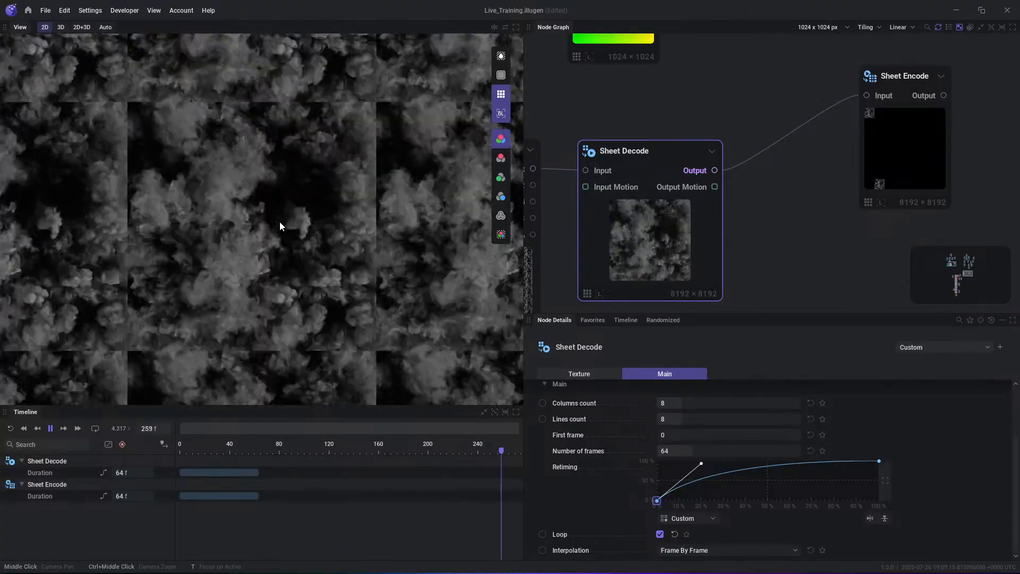
pyautogui.press('space')
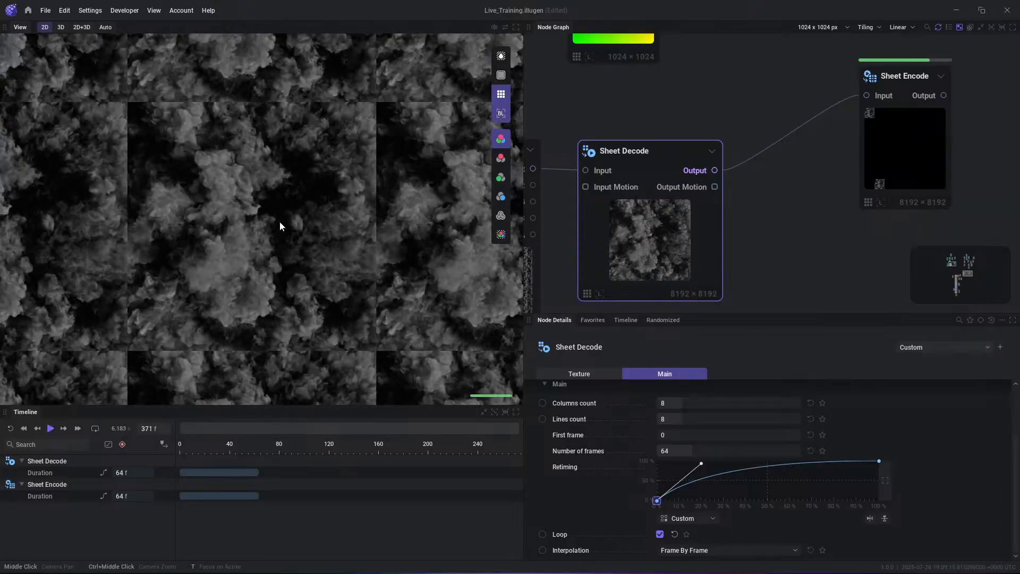
pyautogui.rightClick(832, 483)
pyautogui.click(848, 489)
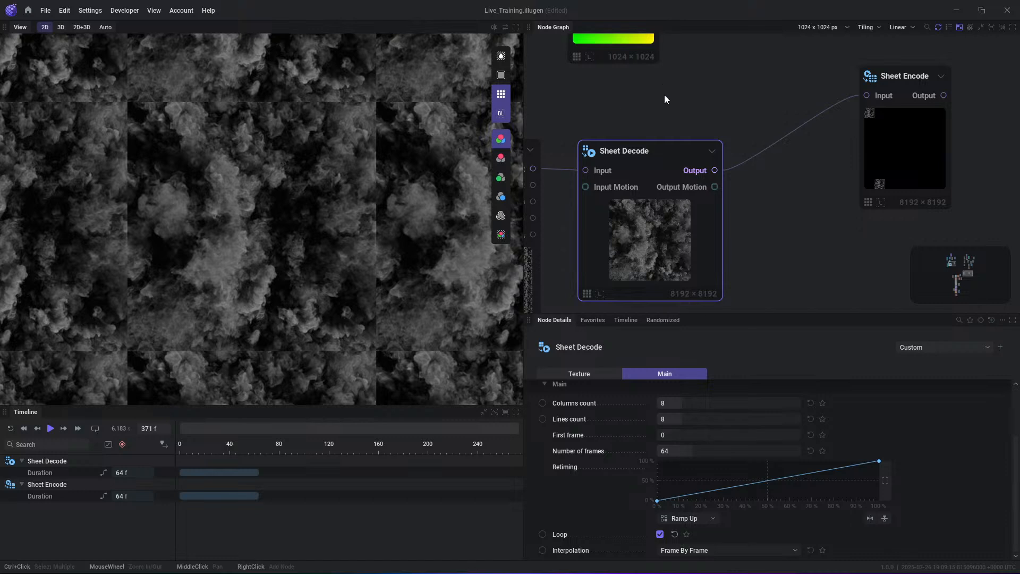
# - Add a Tile node connected to the Output of Sheet Decode
pyautogui.moveTo(683, 251); pyautogui.dragTo(681, 240)
pyautogui.moveTo(730, 173); pyautogui.dragTo(617, 195, button='middle')
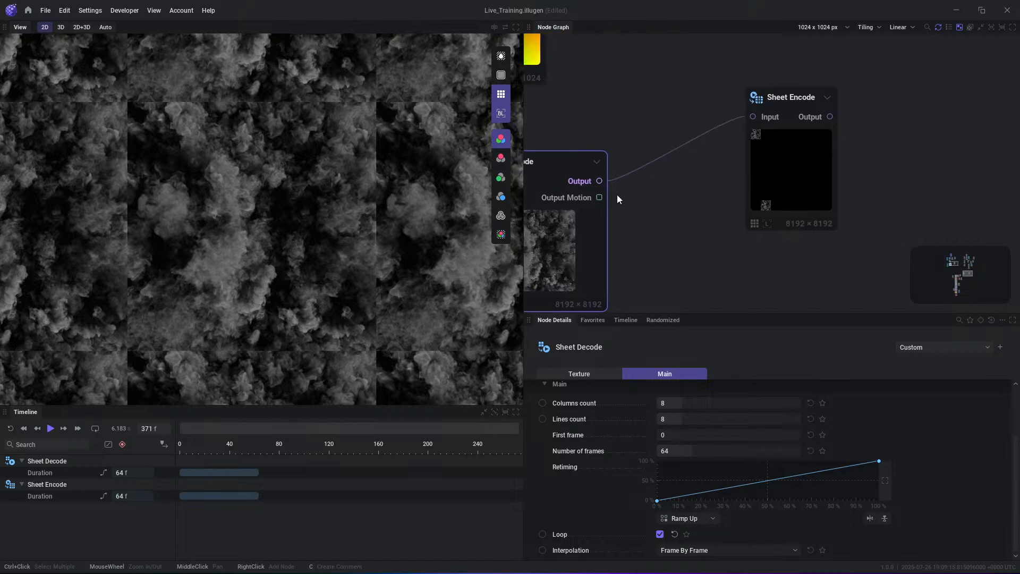
pyautogui.rightClick(646, 169)
pyautogui.moveTo(599, 180); pyautogui.dragTo(651, 198)
pyautogui.write('til')
pyautogui.press('Return')
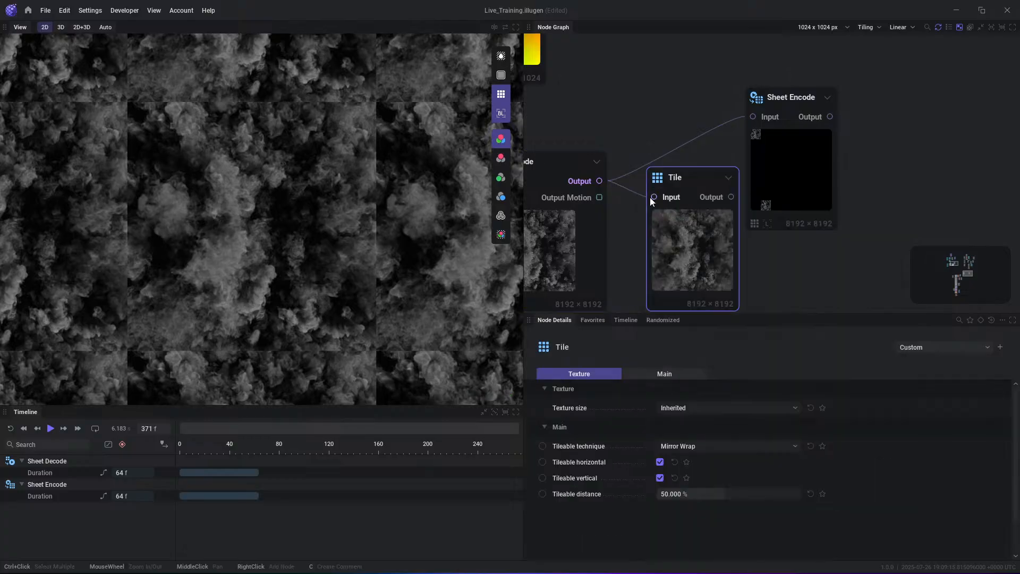
# - Reposition Sheet Encode, feed it from the Tile node's Output, and play the tiled result before moving the Tile node higher
pyautogui.moveTo(808, 179); pyautogui.dragTo(871, 189)
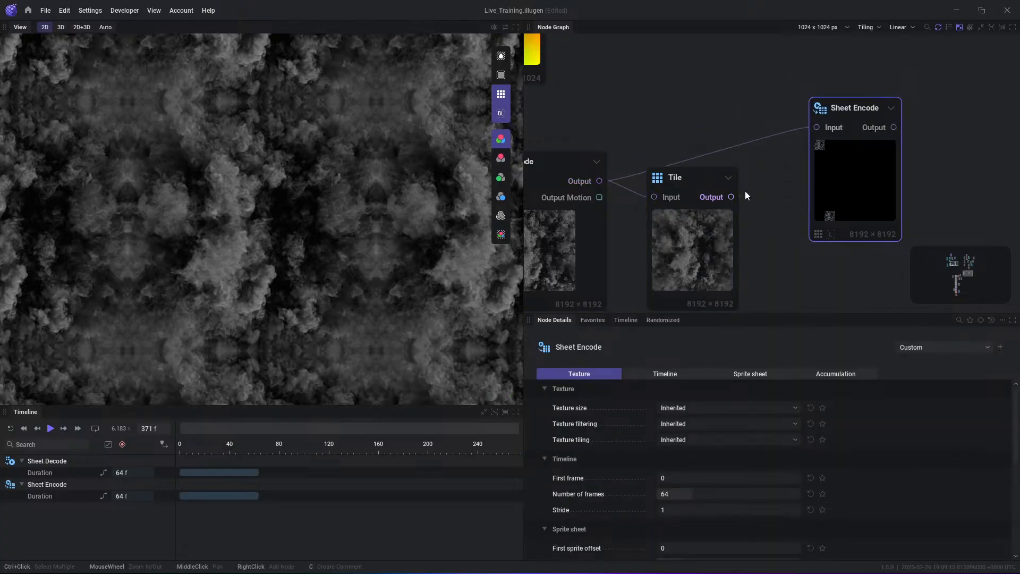
pyautogui.moveTo(731, 197); pyautogui.dragTo(817, 128)
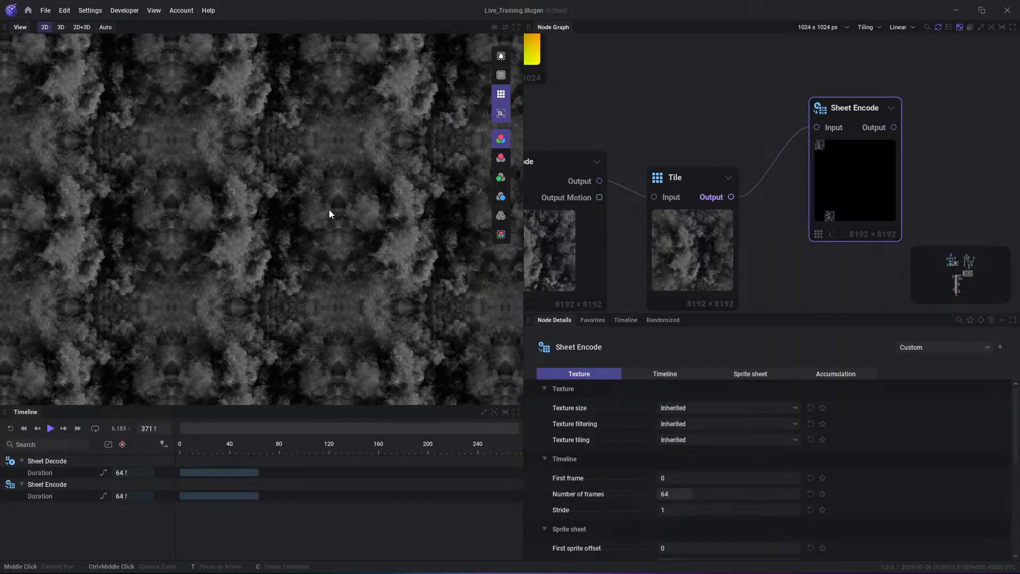
pyautogui.press('space')
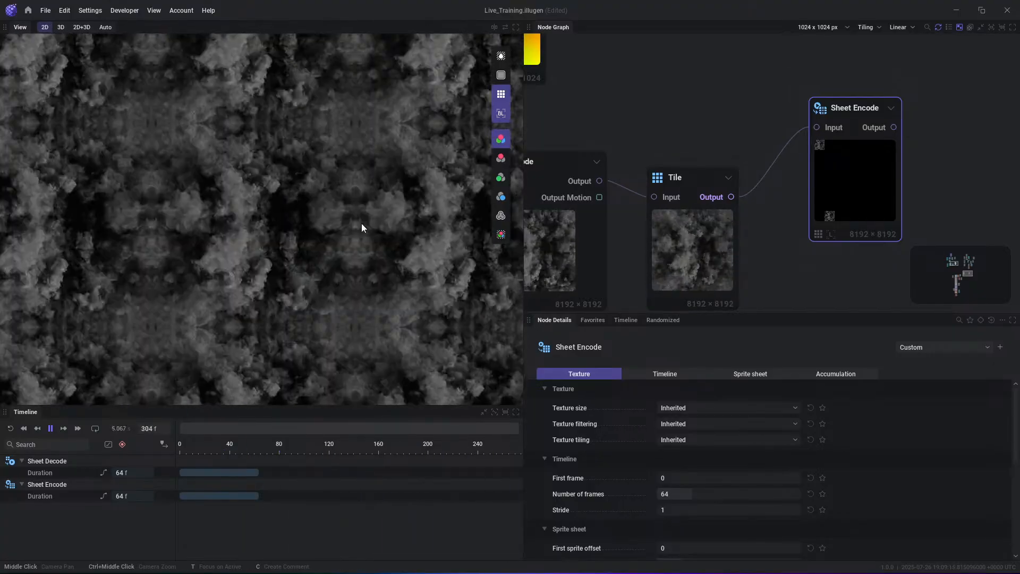
pyautogui.press('space')
pyautogui.moveTo(725, 269); pyautogui.dragTo(722, 242)
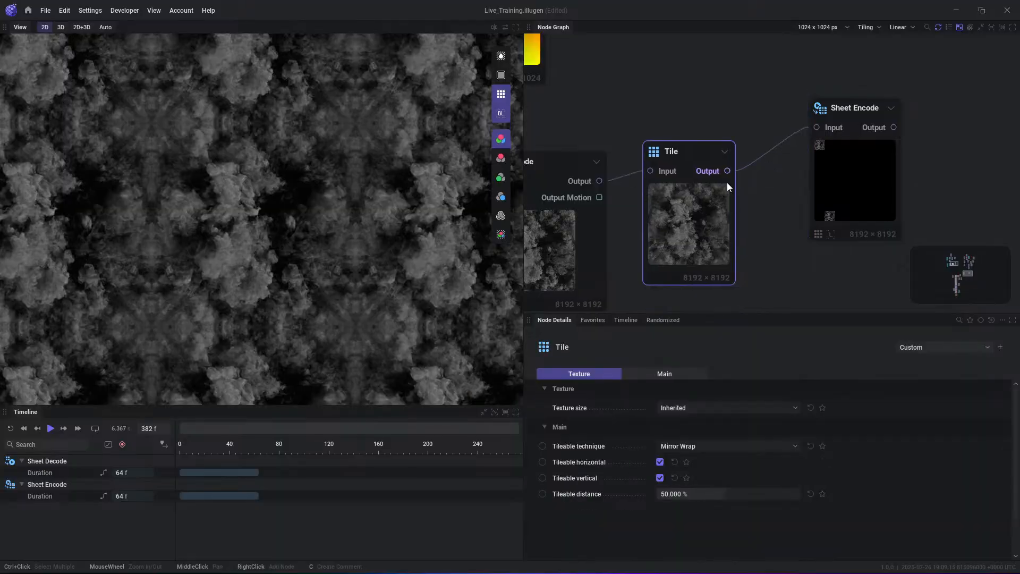
# - Try the Tile node's Mirror Wrap with an 84.483 % Tileable distance, switch the technique to Scale Wrap, and check it in playback
pyautogui.click(720, 446)
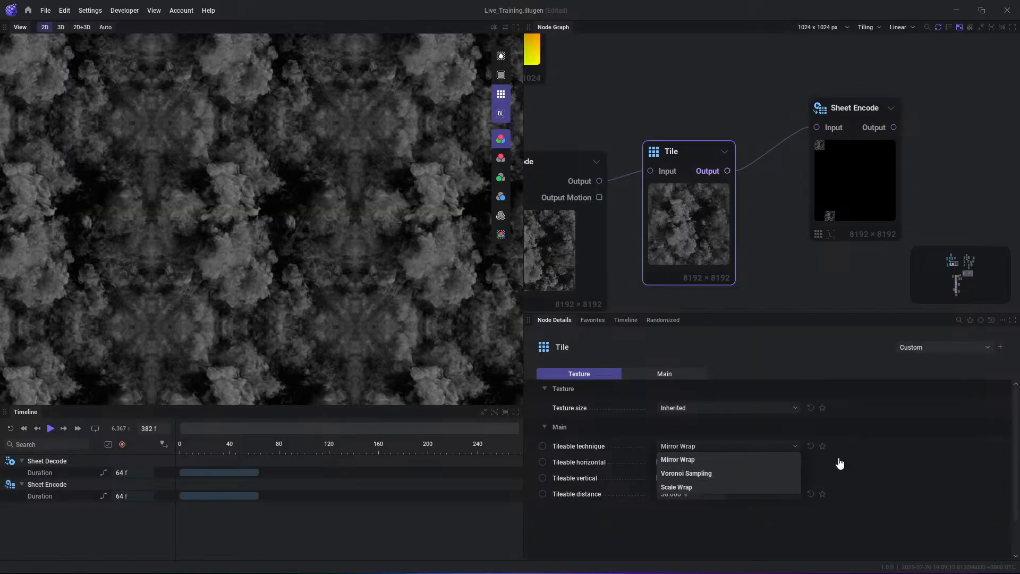
pyautogui.click(686, 460)
pyautogui.moveTo(738, 496); pyautogui.dragTo(777, 462)
pyautogui.click(690, 449)
pyautogui.click(690, 488)
pyautogui.press('space')
pyautogui.press('space')
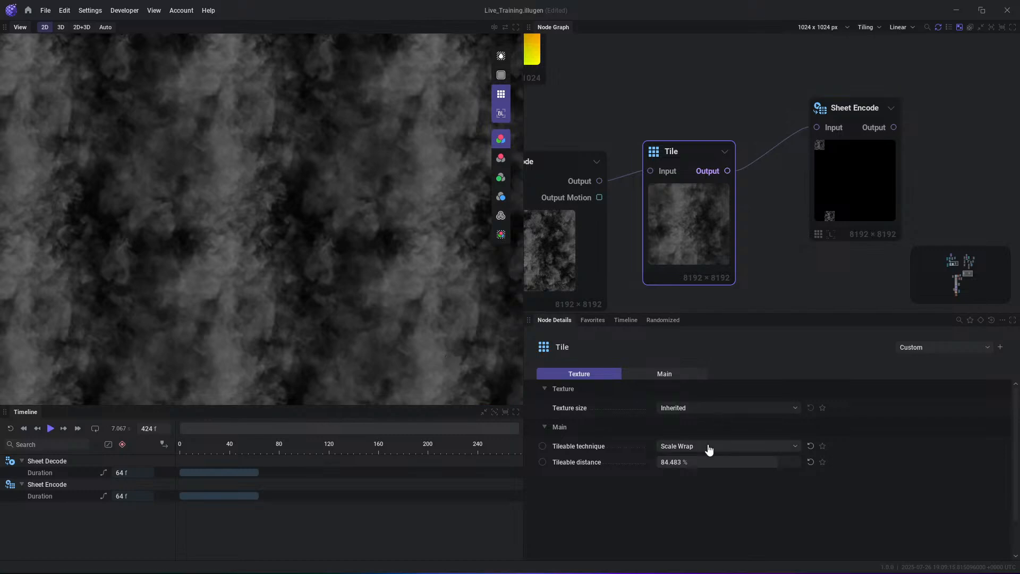
# - Set the Tile node to Voronoi Sampling with Slicing size 2, Seed 0.157 and Tileable distance 48.067 %, and play the result
pyautogui.click(708, 447)
pyautogui.click(690, 469)
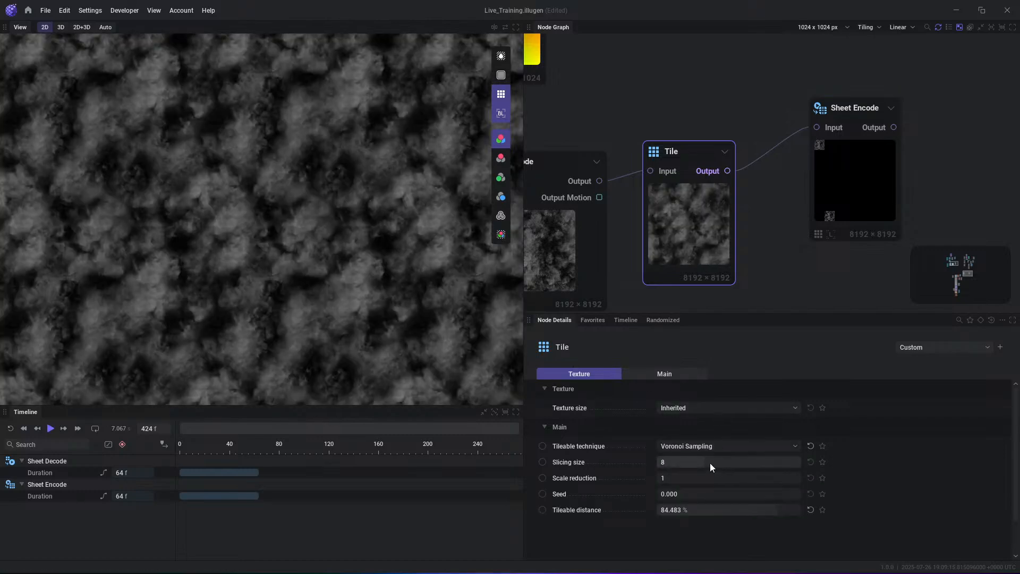
pyautogui.moveTo(710, 462); pyautogui.dragTo(725, 509)
pyautogui.scroll(3, 319, 242)
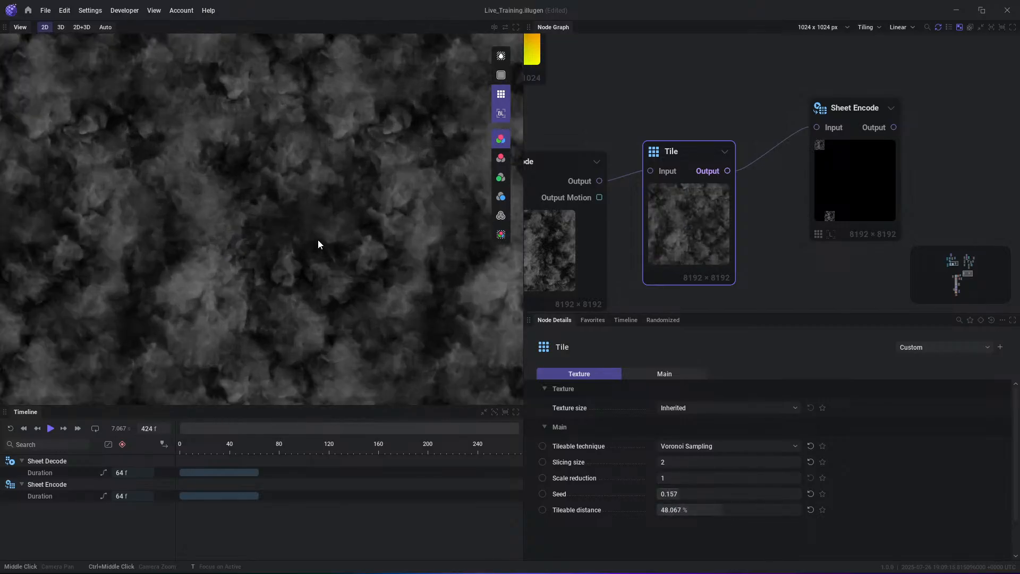
pyautogui.press('space')
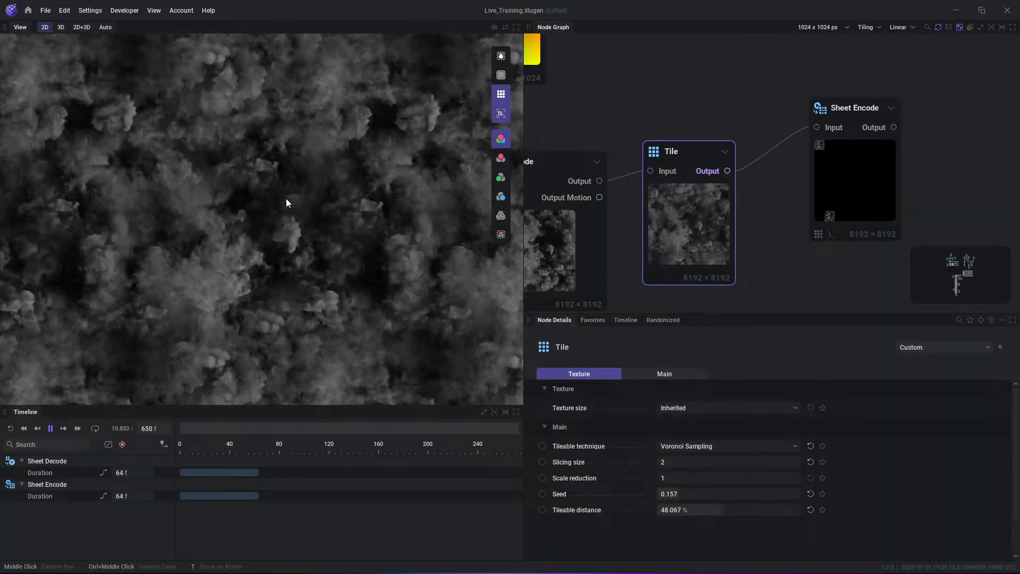
pyautogui.press('space')
# - Set the Tile node's Slicing size to 3, and play and pause the tiled preview
pyautogui.moveTo(685, 465); pyautogui.dragTo(692, 465)
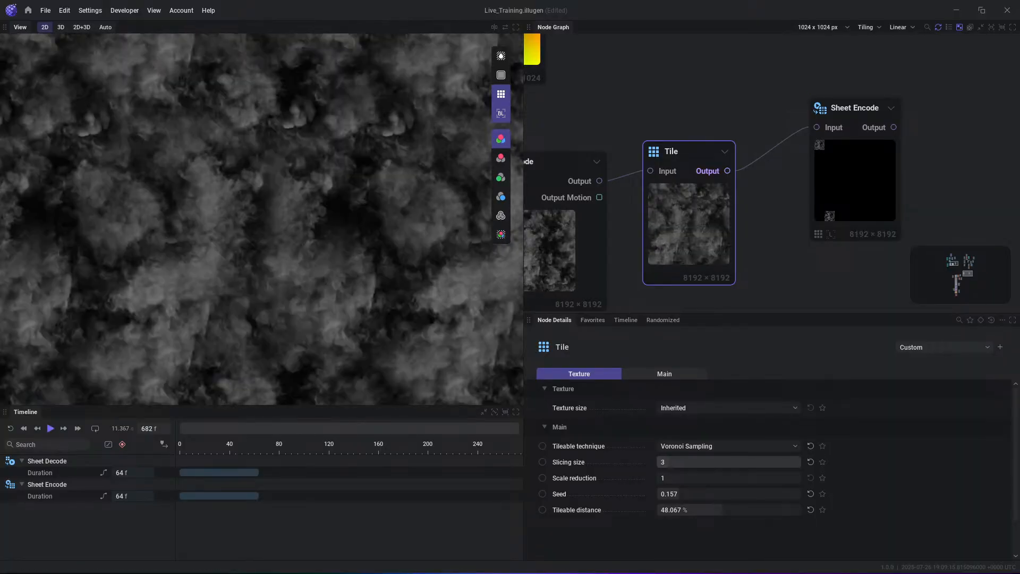
pyautogui.press('space')
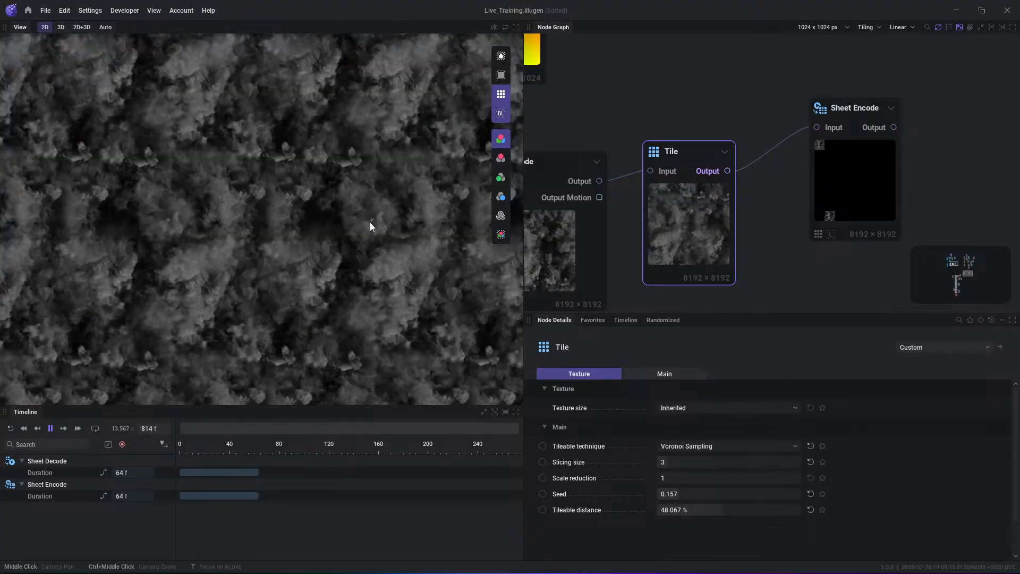
pyautogui.press('space')
# - Preview the Sheet Encode node's Output, start playback to fill the sheet, and turn off the tiled preview
pyautogui.click(873, 129)
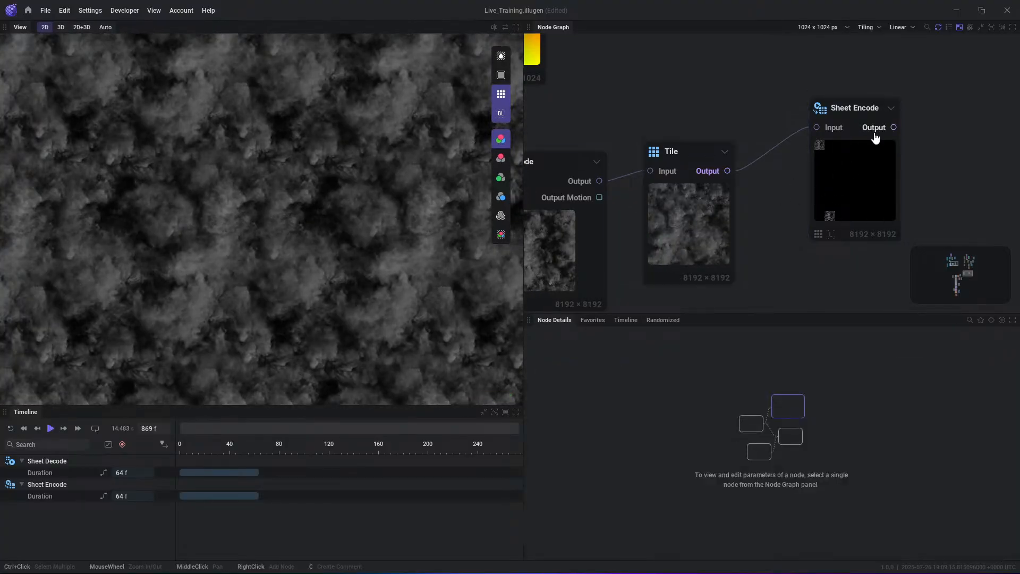
pyautogui.press('space')
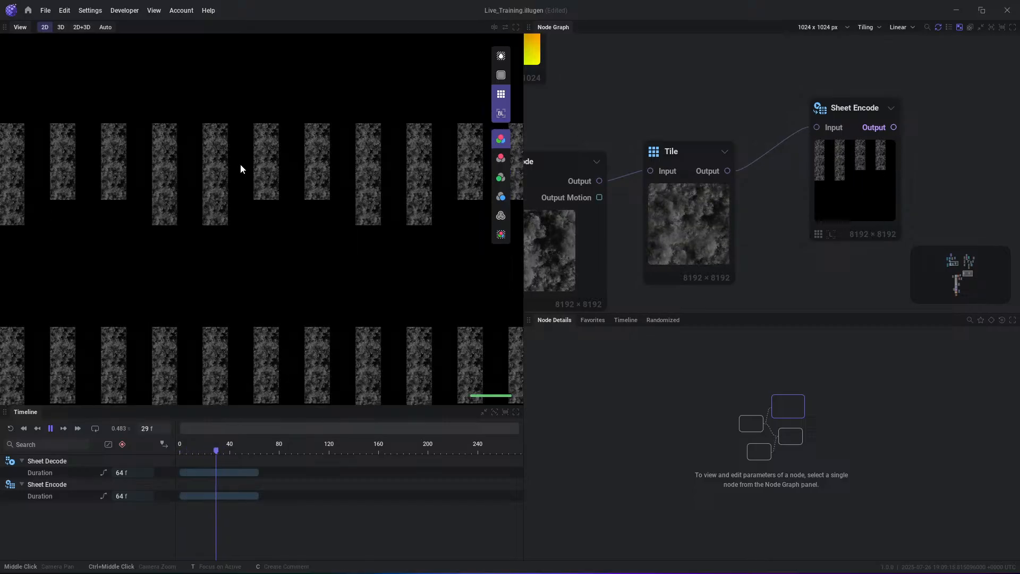
pyautogui.click(500, 96)
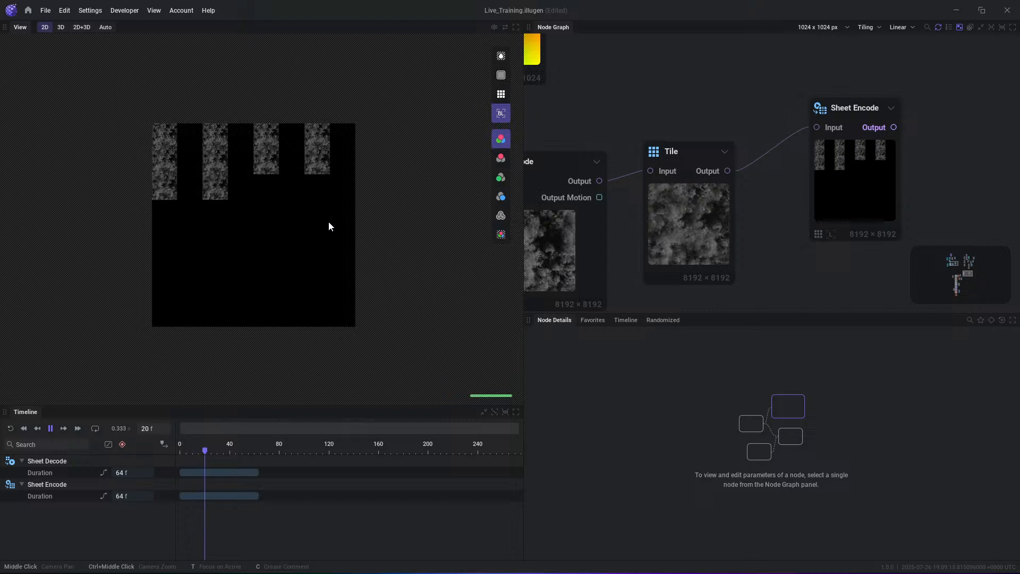
# - Switch the preview to the Tile output, move Sheet Encode closer to the Tile node, and return to Sheet Encode's Output
pyautogui.click(833, 190)
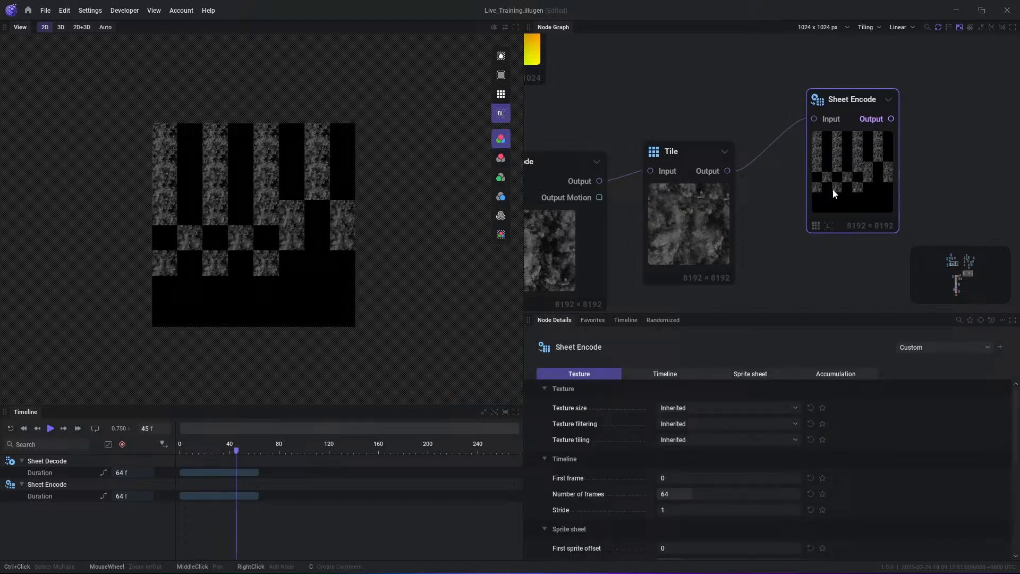
pyautogui.click(710, 171)
pyautogui.moveTo(838, 184); pyautogui.dragTo(808, 214)
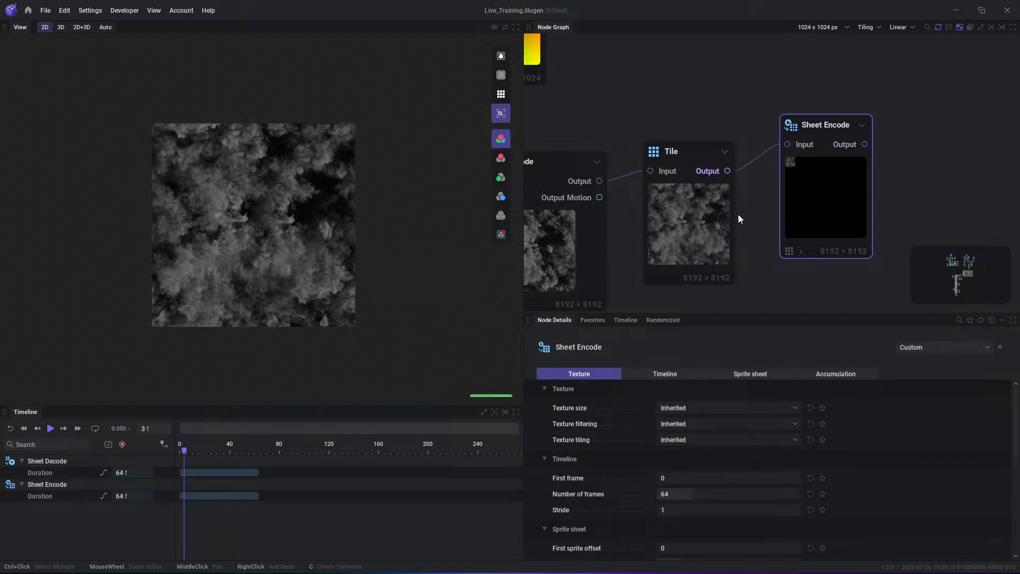
pyautogui.click(856, 154)
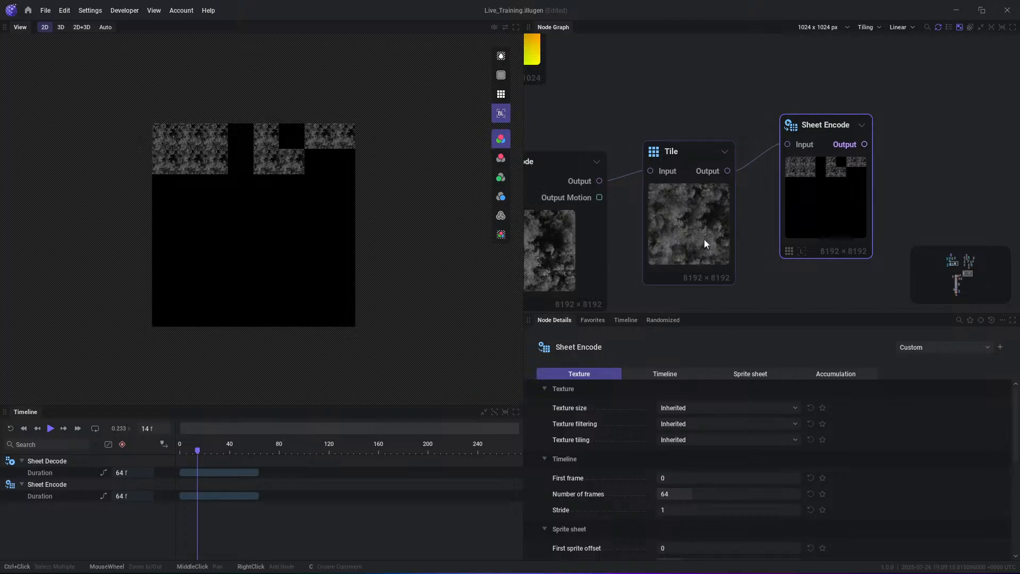
# - Tidy the positions of the Tile and Sheet Encode nodes, restart the timeline to encode the sheet again, and pause playback
pyautogui.moveTo(703, 237); pyautogui.dragTo(704, 249)
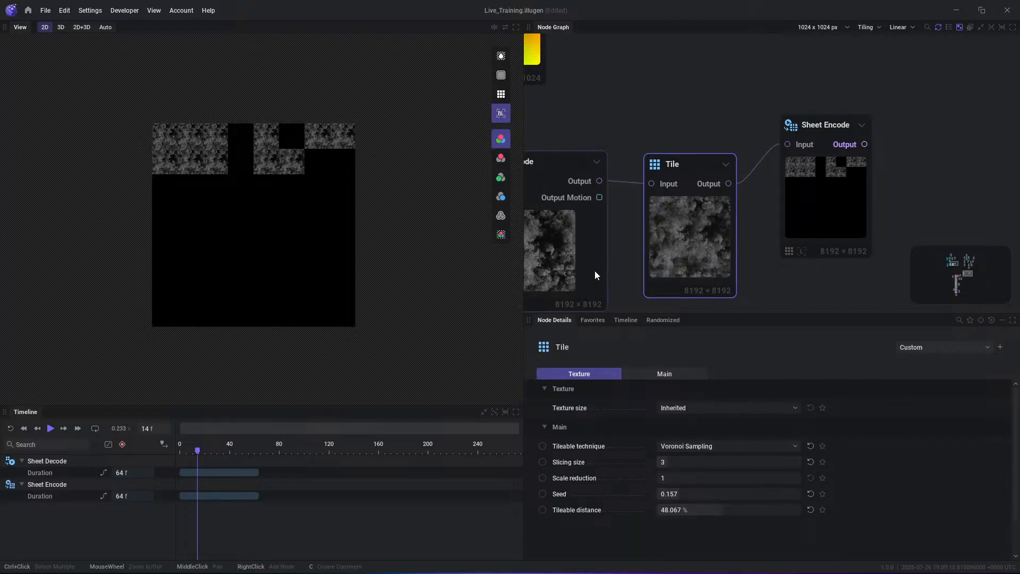
pyautogui.moveTo(611, 233); pyautogui.dragTo(690, 202, button='middle')
pyautogui.moveTo(627, 186); pyautogui.dragTo(682, 222, button='middle')
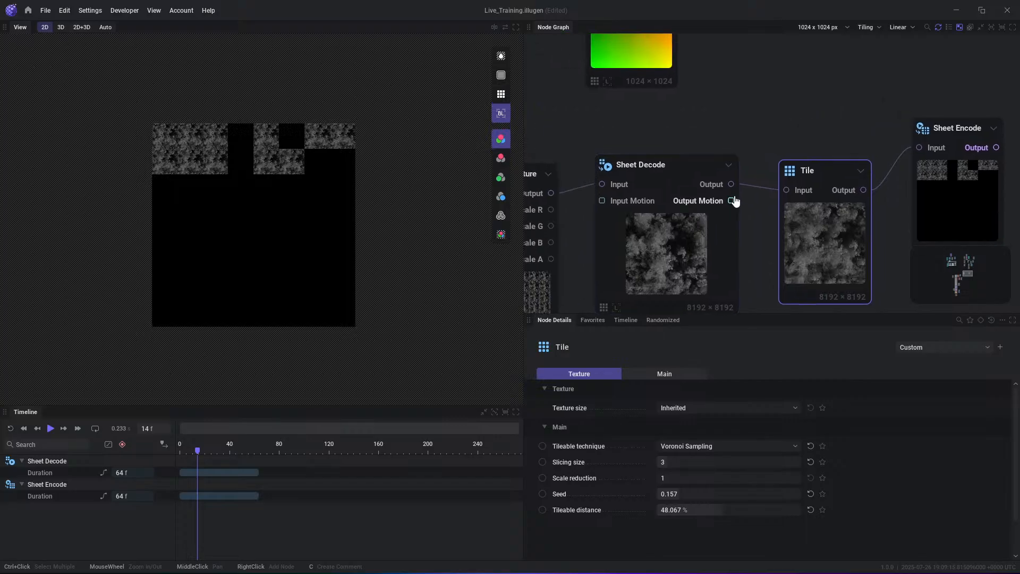
pyautogui.moveTo(843, 126); pyautogui.dragTo(739, 116, button='middle')
pyautogui.moveTo(848, 207); pyautogui.dragTo(821, 218)
pyautogui.press('r')
pyautogui.press('space')
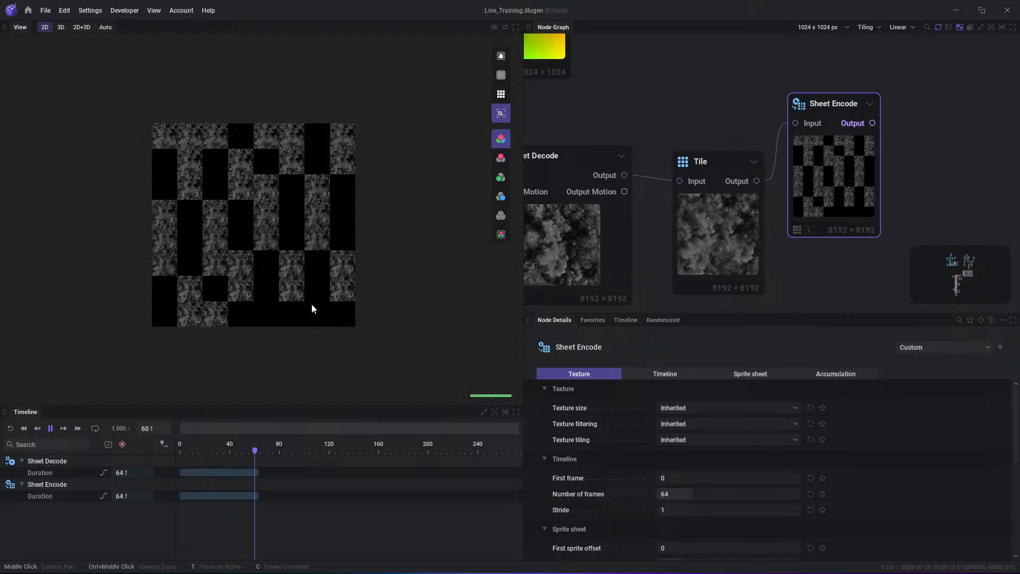
pyautogui.press('space')
# - Select the Sheet Decode node and review its Texture and Main parameters
pyautogui.click(716, 225)
pyautogui.click(575, 250)
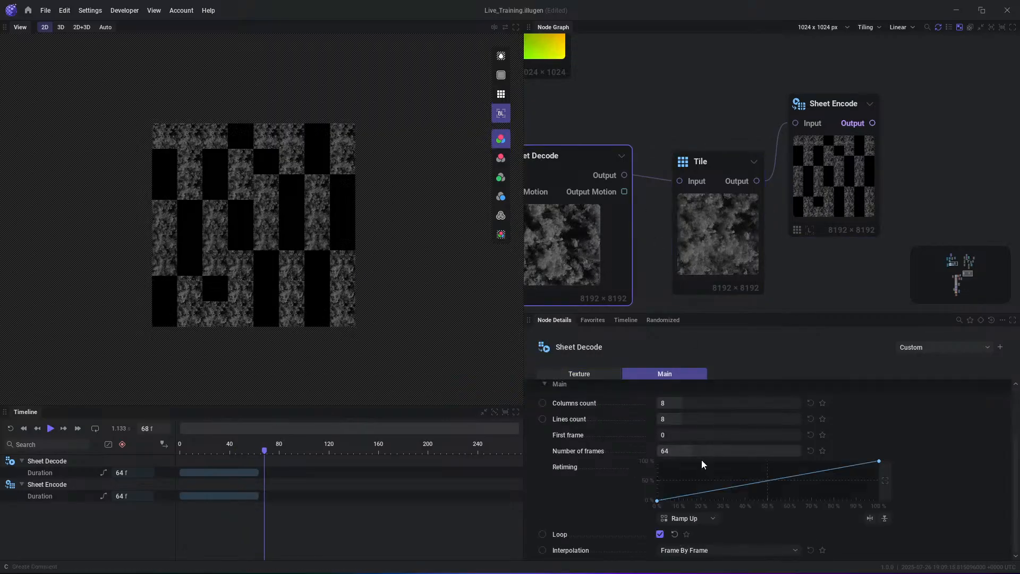
pyautogui.moveTo(738, 247); pyautogui.dragTo(752, 220, button='middle')
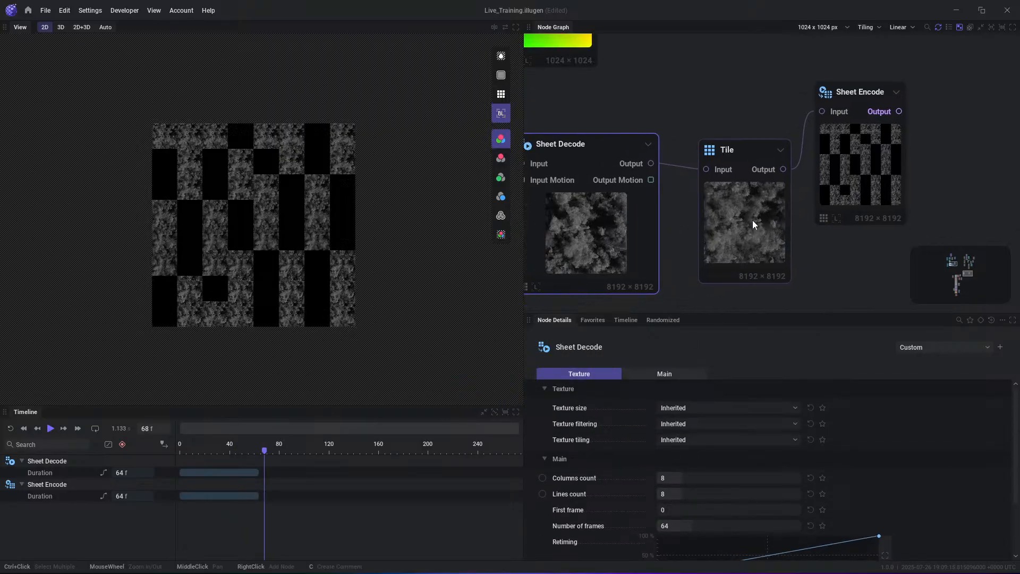
# - Examine the encoded sheet up close, and preview the Tile node's Output with the tiled preview turned on
pyautogui.scroll(3, 259, 210)
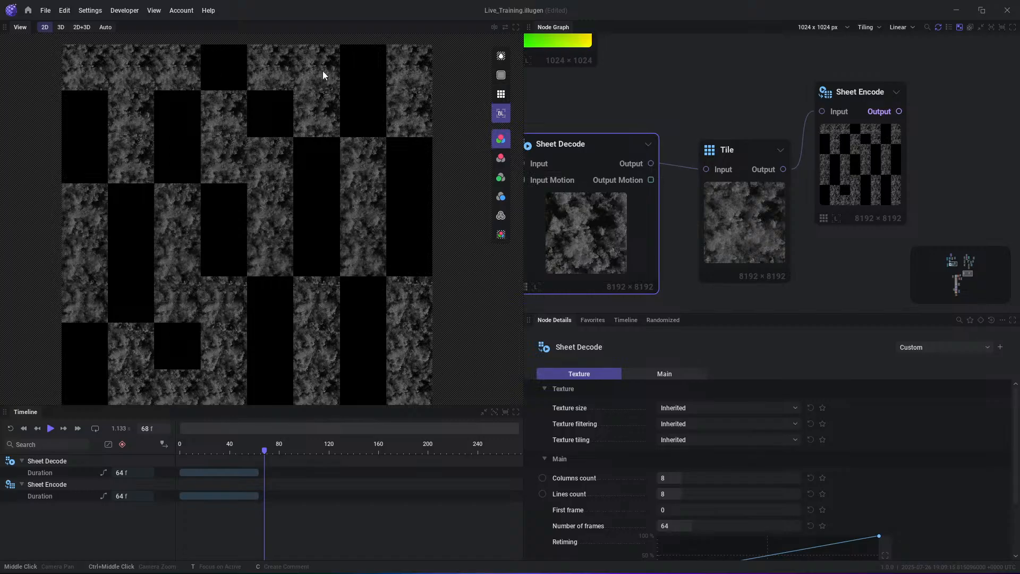
pyautogui.moveTo(323, 75); pyautogui.dragTo(330, 101, button='middle')
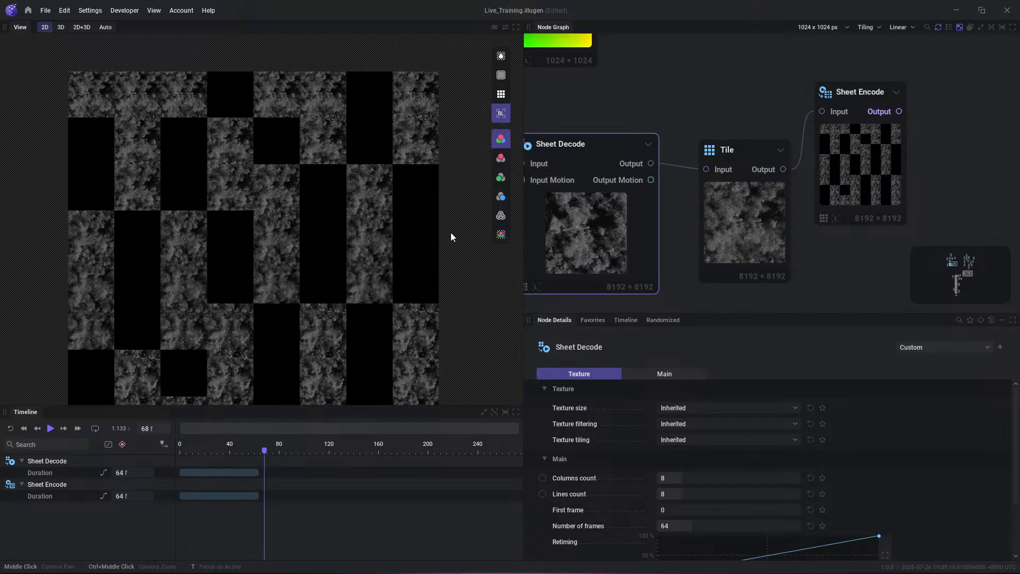
pyautogui.click(779, 172)
pyautogui.click(501, 97)
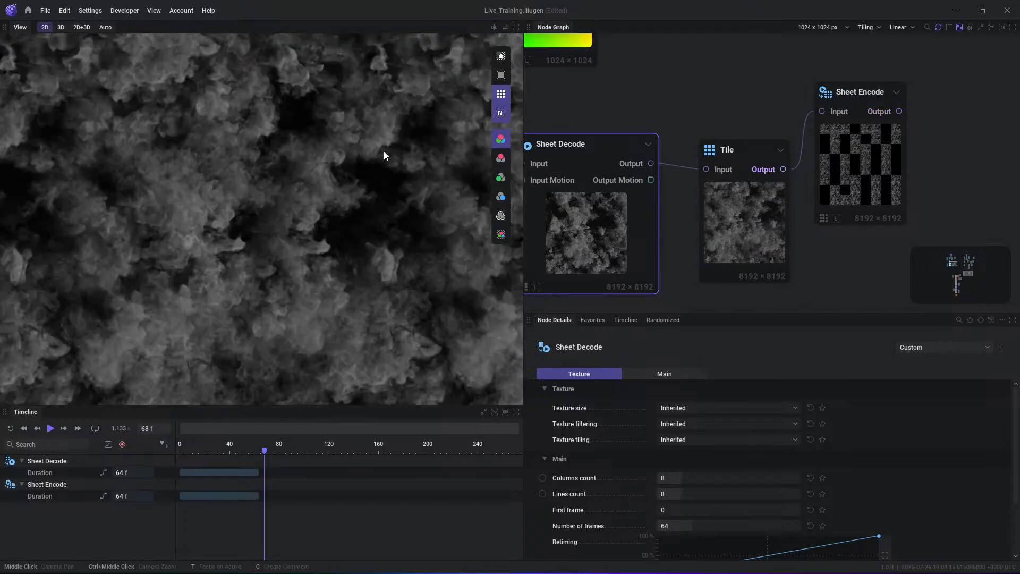
pyautogui.scroll(-3, 206, 226)
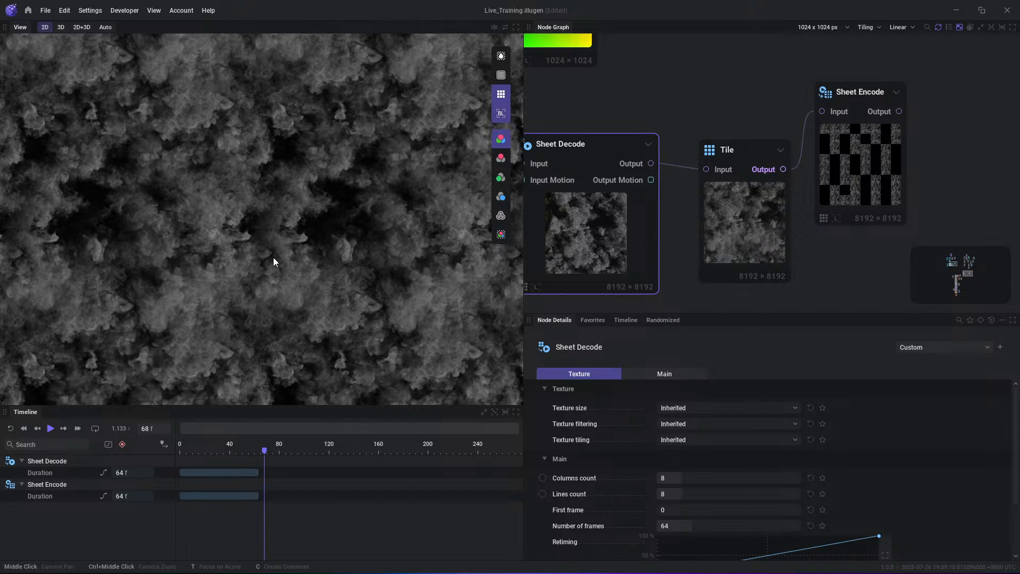
# - Move Sheet Encode farther from the Tile node, preview its Output, and set its Number of frames to 55
pyautogui.moveTo(904, 123); pyautogui.dragTo(930, 151)
pyautogui.click(928, 147)
pyautogui.moveTo(896, 207)
pyautogui.mouseDown()
pyautogui.moveTo(906, 173)
pyautogui.moveTo(895, 187)
pyautogui.mouseUp()
pyautogui.moveTo(693, 494); pyautogui.dragTo(686, 494)
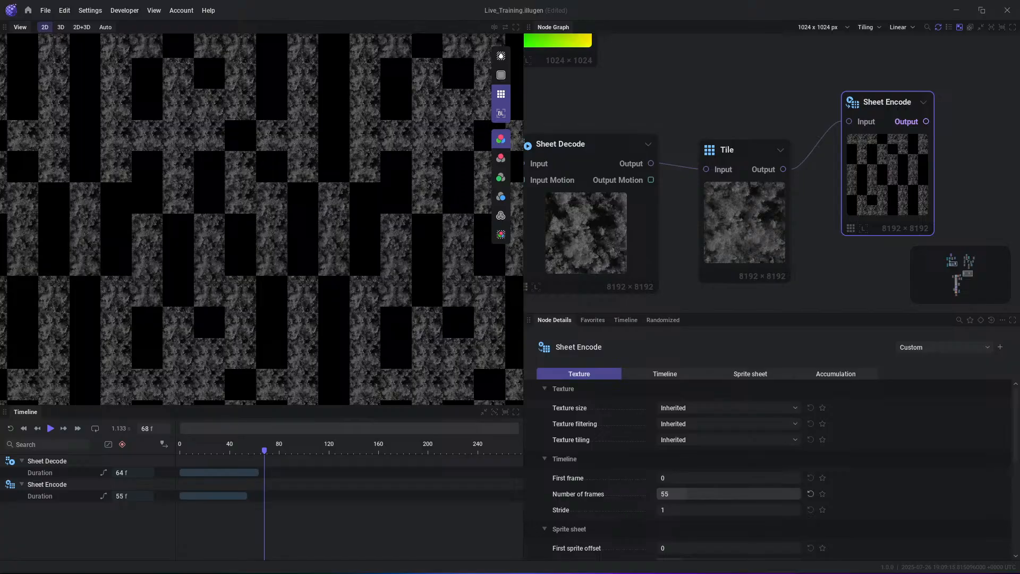
pyautogui.scroll(-2, 817, 281)
pyautogui.scroll(1, 817, 281)
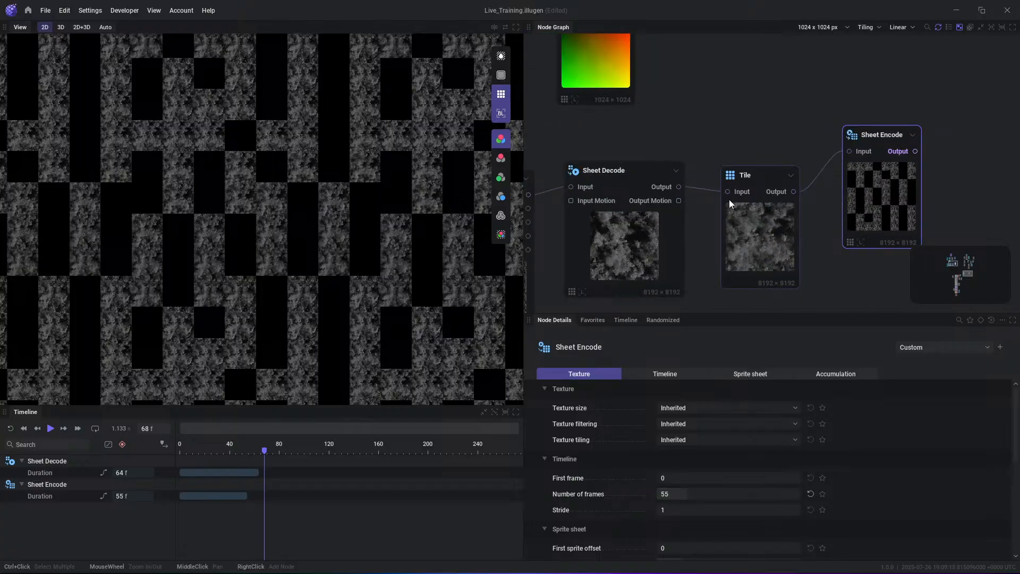
# - Connect Sheet Decode's Output directly to Sheet Encode's Input, and replay the timeline while previewing the encoded sheet
pyautogui.moveTo(856, 150); pyautogui.dragTo(857, 152)
pyautogui.click(913, 152)
pyautogui.press('space')
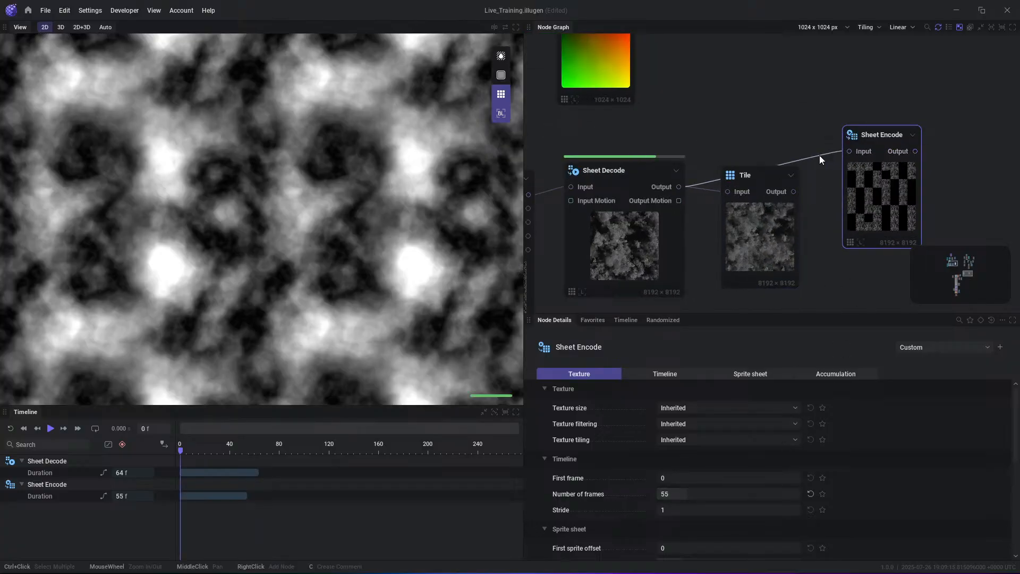
pyautogui.moveTo(903, 185); pyautogui.dragTo(889, 162)
pyautogui.click(884, 128)
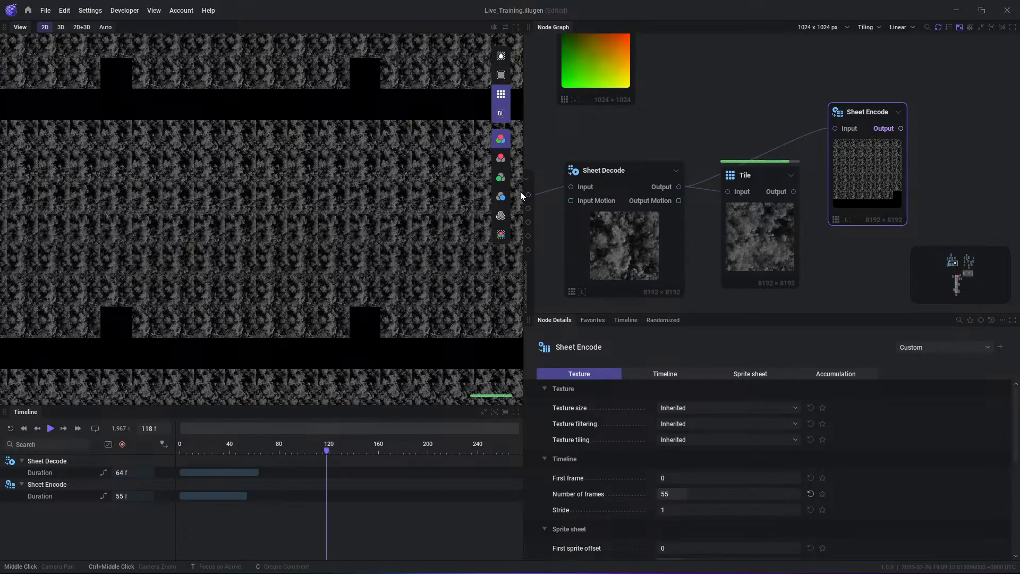
pyautogui.press('space')
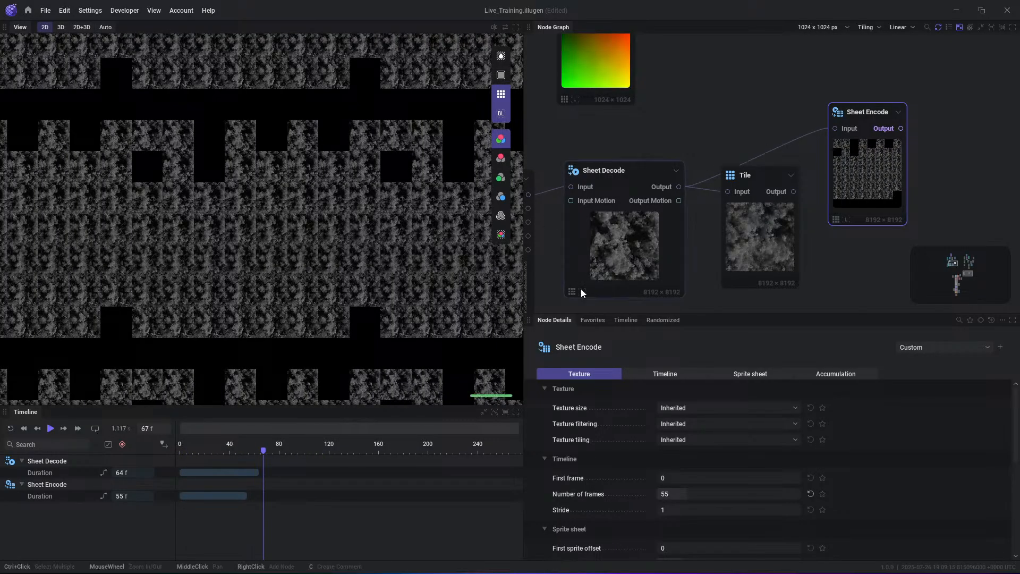
# - Select the Sheet Decode node and review its Main parameters, including Number of frames, Retiming and Loop
pyautogui.click(757, 238)
pyautogui.click(602, 279)
pyautogui.scroll(-3, 821, 474)
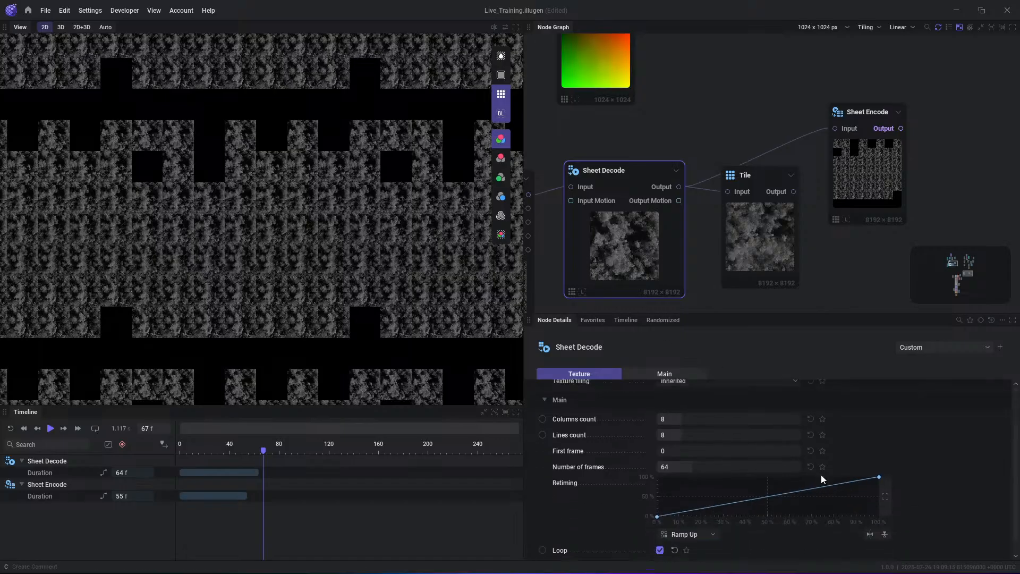
pyautogui.rightClick(711, 493)
pyautogui.click(726, 498)
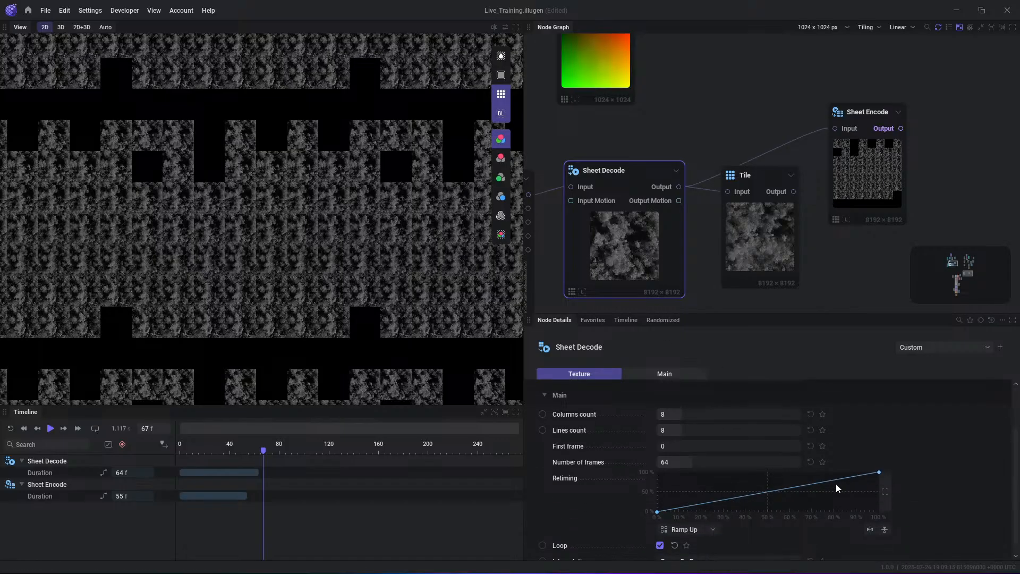
pyautogui.scroll(-1, 738, 488)
# - Select the Sheet Encode node and set its Number of frames to 64
pyautogui.moveTo(879, 152); pyautogui.dragTo(873, 170)
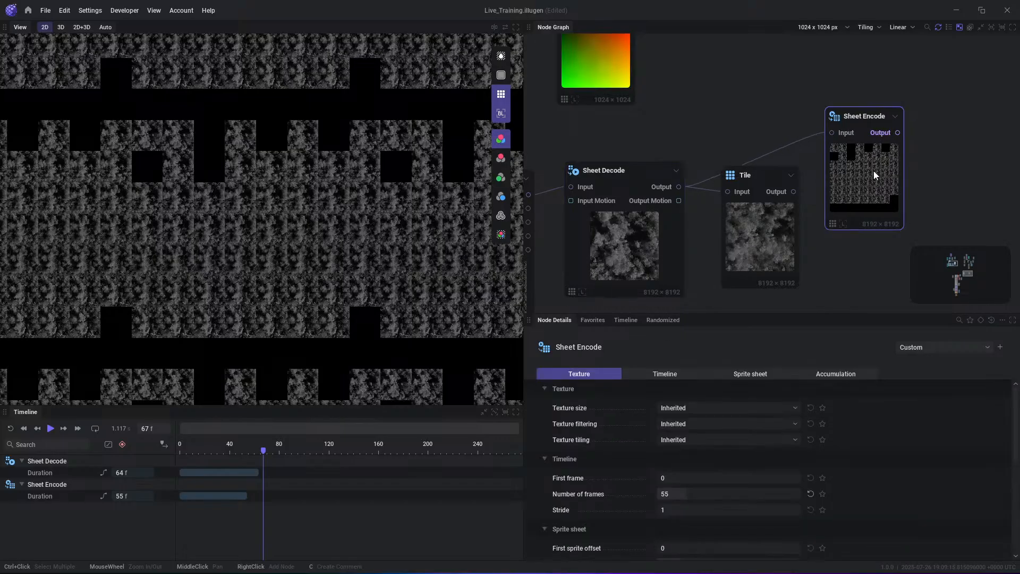
pyautogui.click(694, 491)
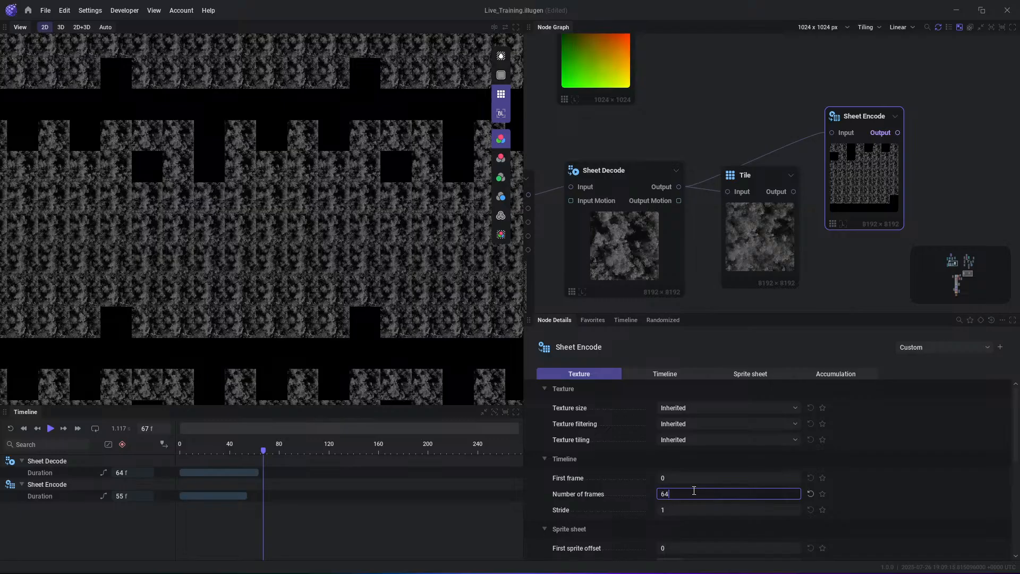
pyautogui.press('Return')
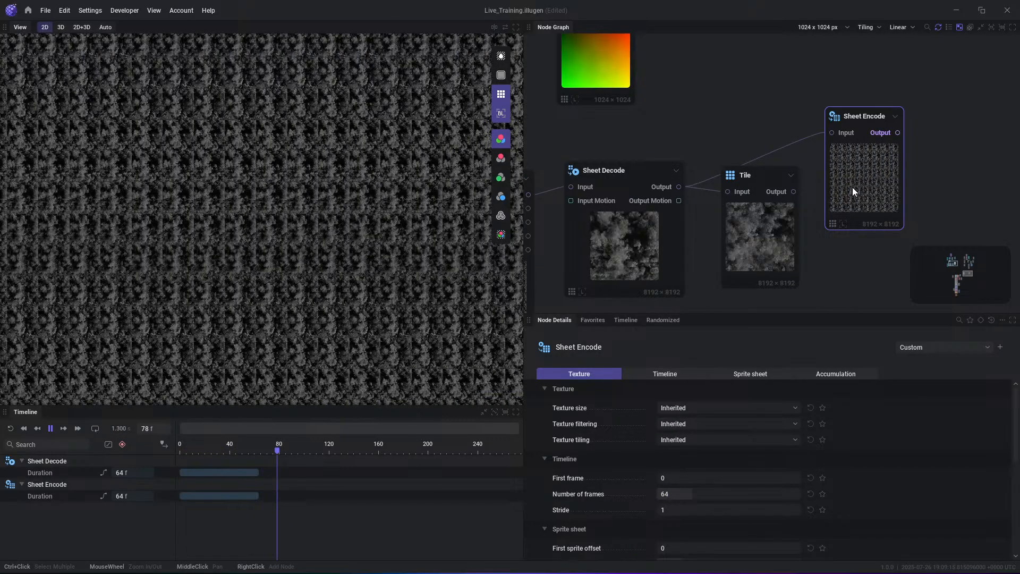
# - Connect the Tile node's Output to Sheet Encode's Input, and reposition the Sheet Encode node beside Tile
pyautogui.moveTo(793, 192); pyautogui.dragTo(833, 133)
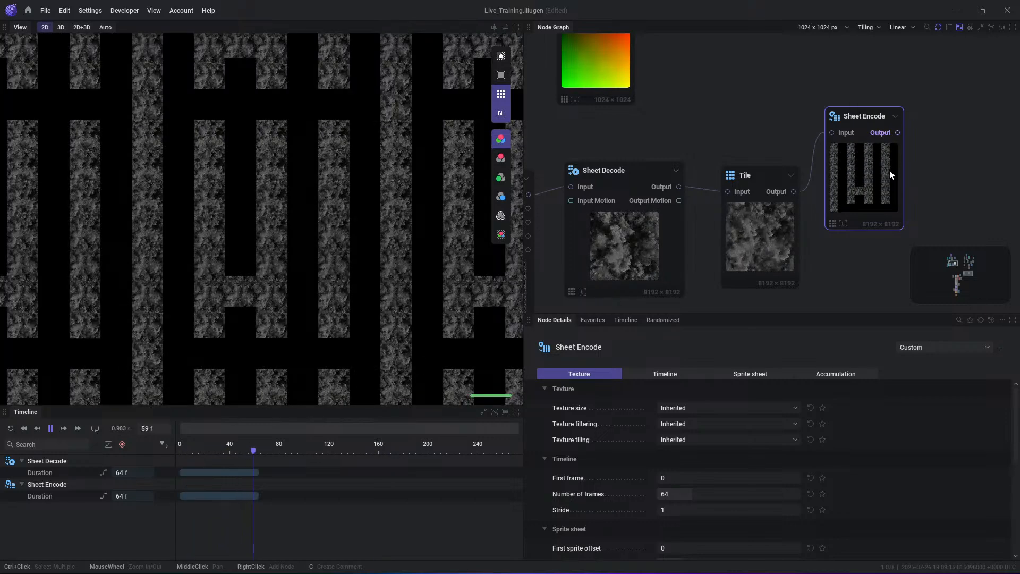
pyautogui.moveTo(889, 170); pyautogui.dragTo(897, 148)
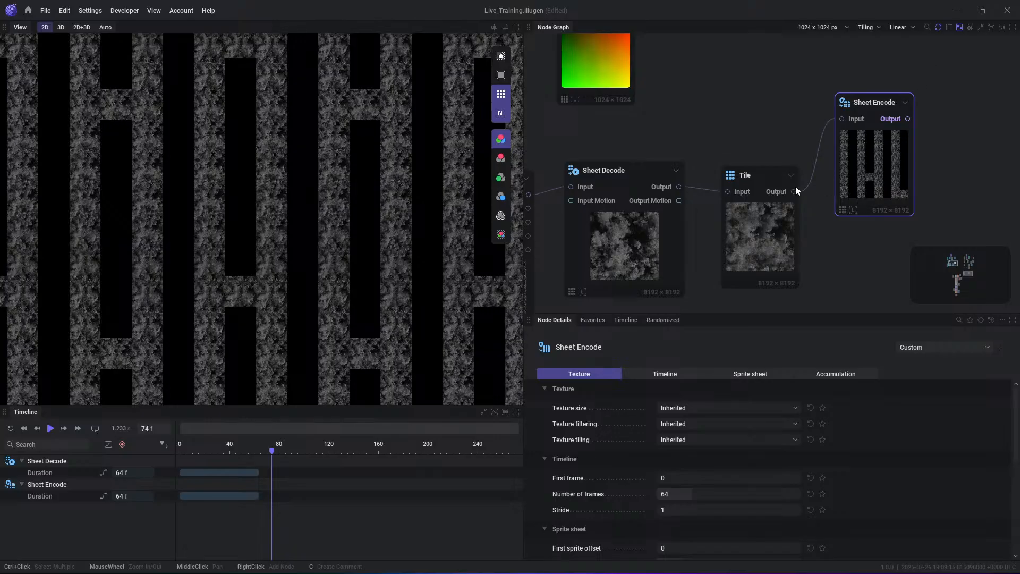
pyautogui.moveTo(882, 168); pyautogui.dragTo(840, 208)
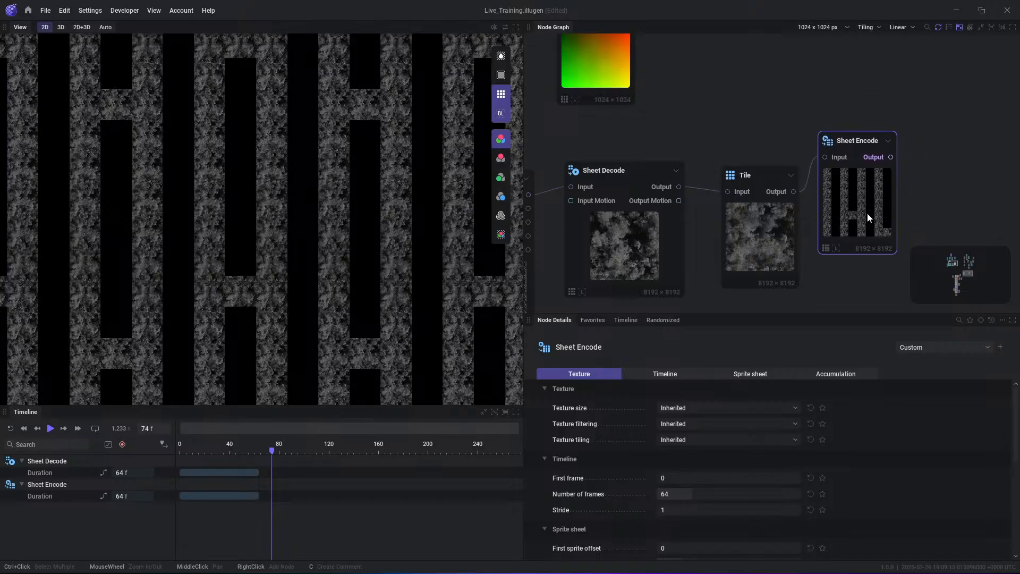
pyautogui.moveTo(839, 169); pyautogui.dragTo(857, 180)
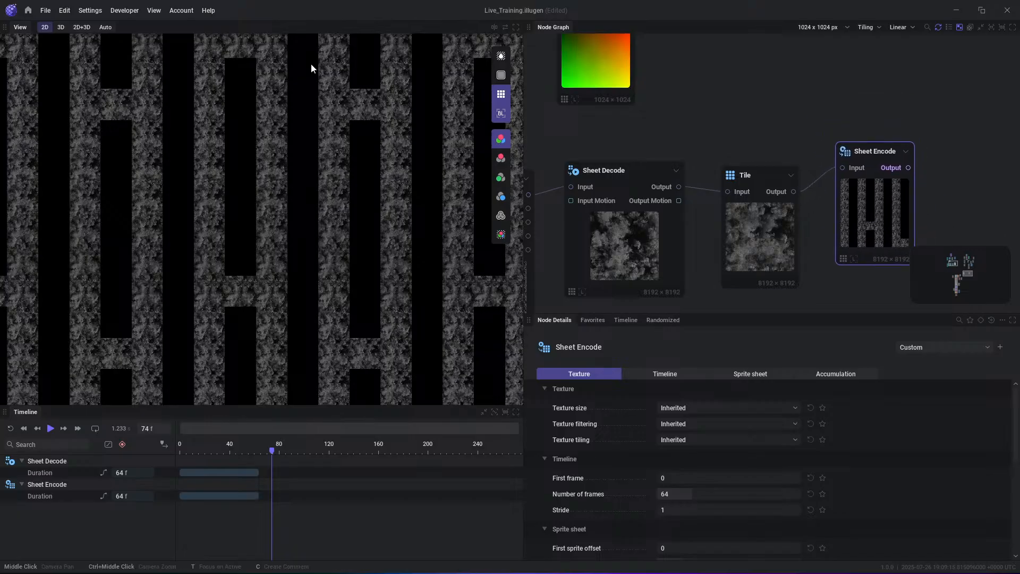
# - Preview the Tile node's Output, play the timeline to check the seamless smoke animation, and pause playback
pyautogui.click(792, 195)
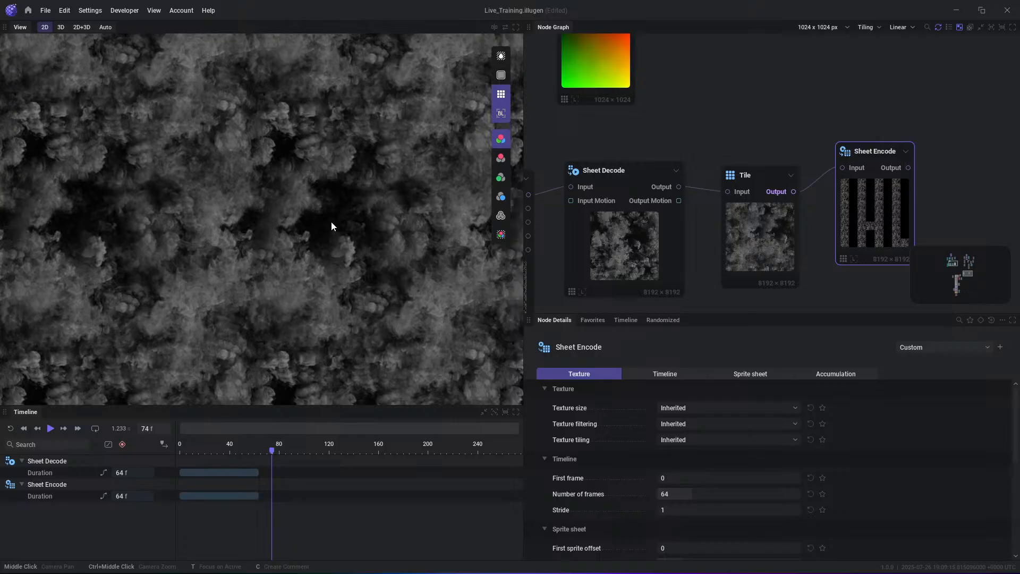
pyautogui.press('space')
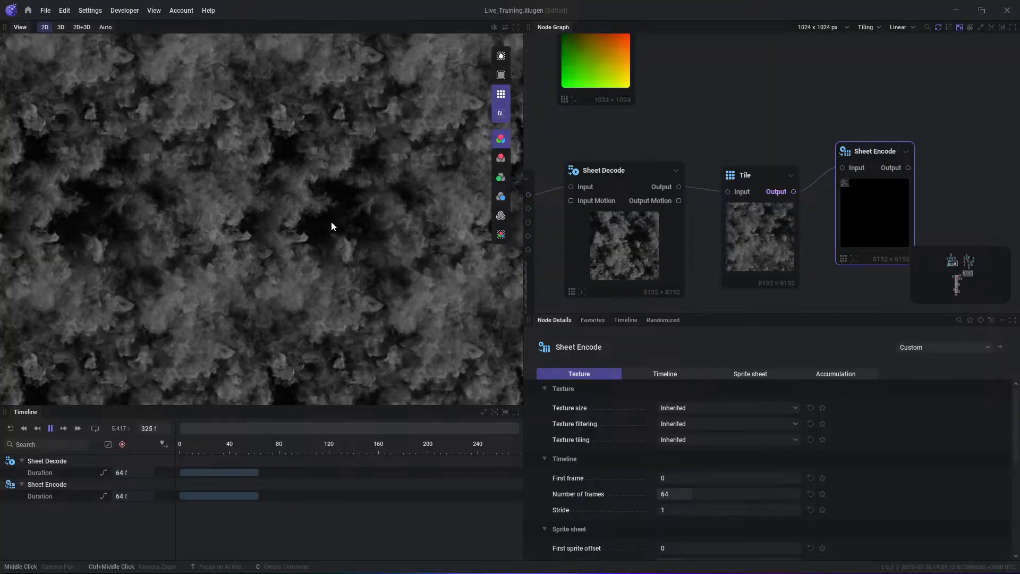
pyautogui.press('space')
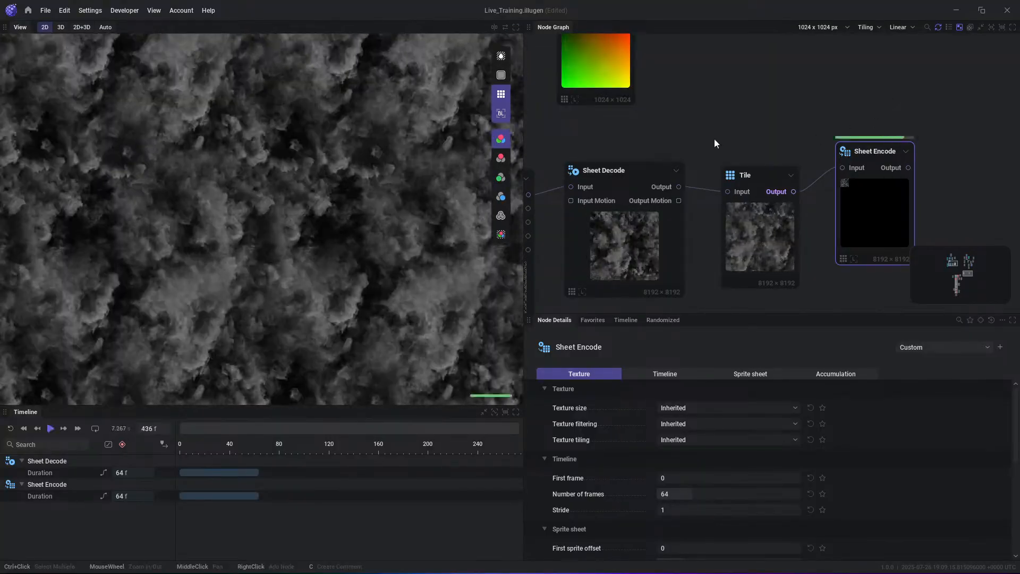
# - Add a Shape node in the empty area below the Import Texture node and preview its Output
pyautogui.moveTo(697, 170); pyautogui.dragTo(796, 118, button='middle')
pyautogui.scroll(-2, 802, 143)
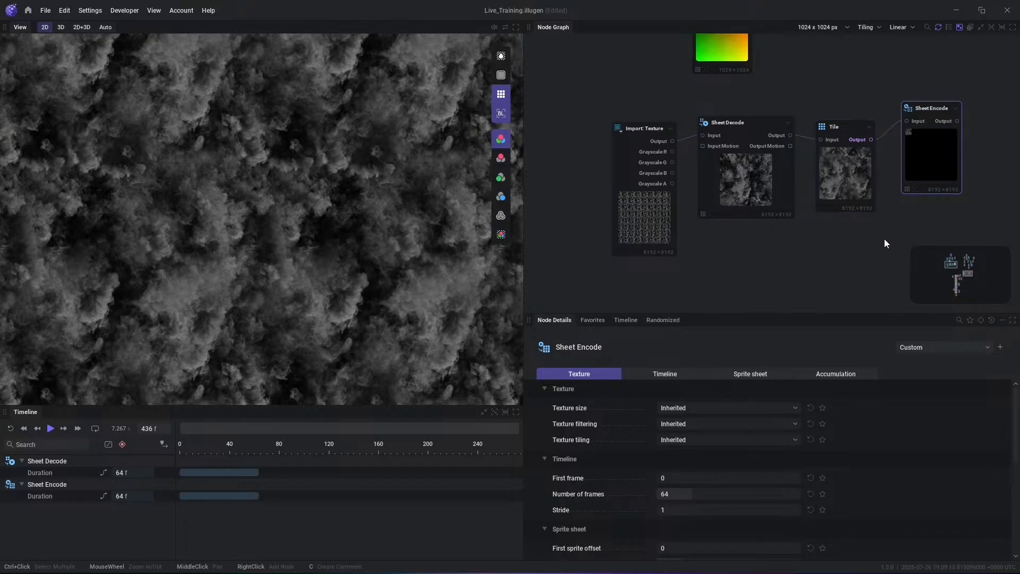
pyautogui.moveTo(835, 255); pyautogui.dragTo(842, 235, button='middle')
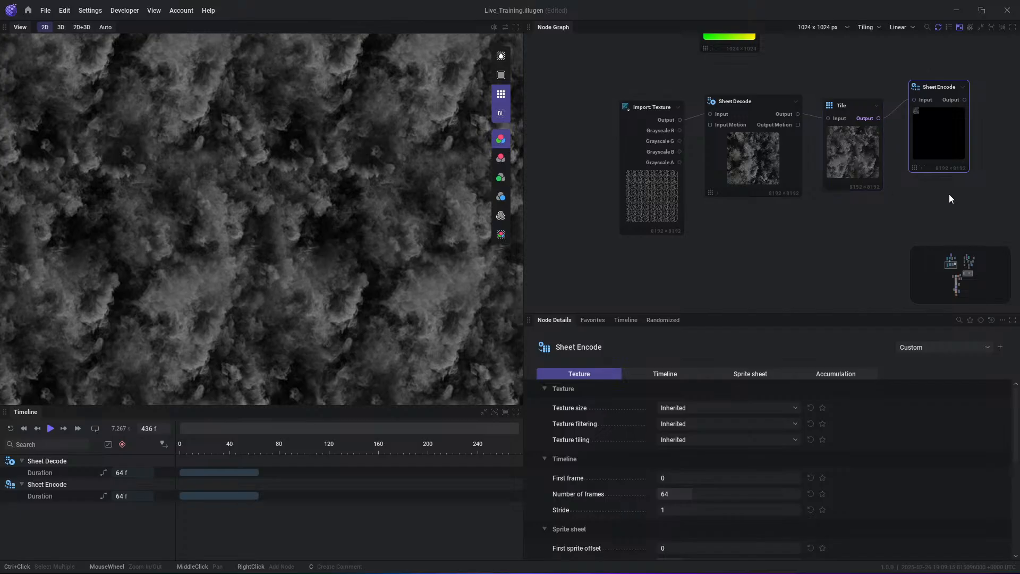
pyautogui.moveTo(831, 226); pyautogui.dragTo(765, 175, button='middle')
pyautogui.scroll(-3, 798, 228)
pyautogui.rightClick(655, 194)
pyautogui.click(686, 239)
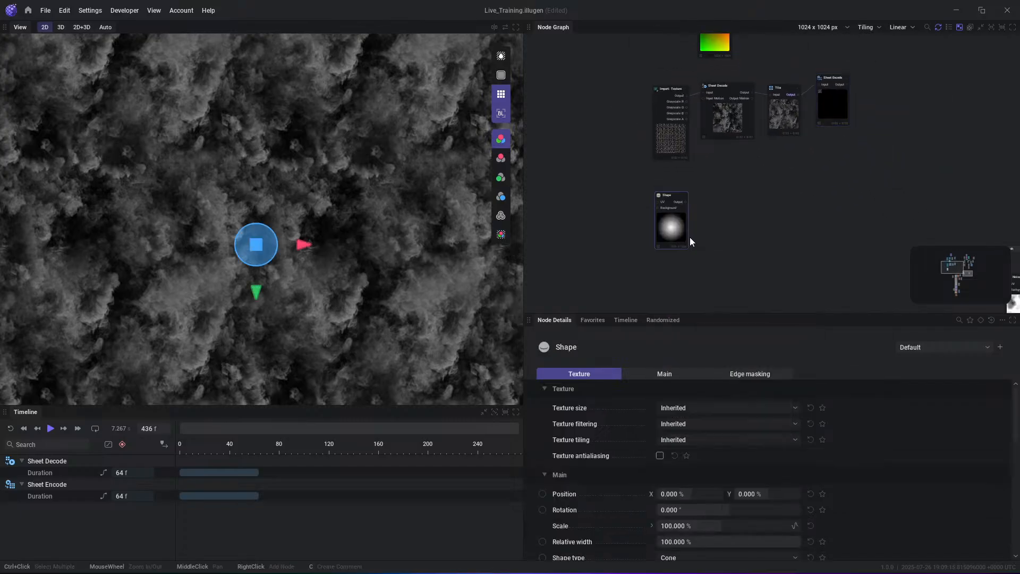
pyautogui.scroll(1, 679, 208)
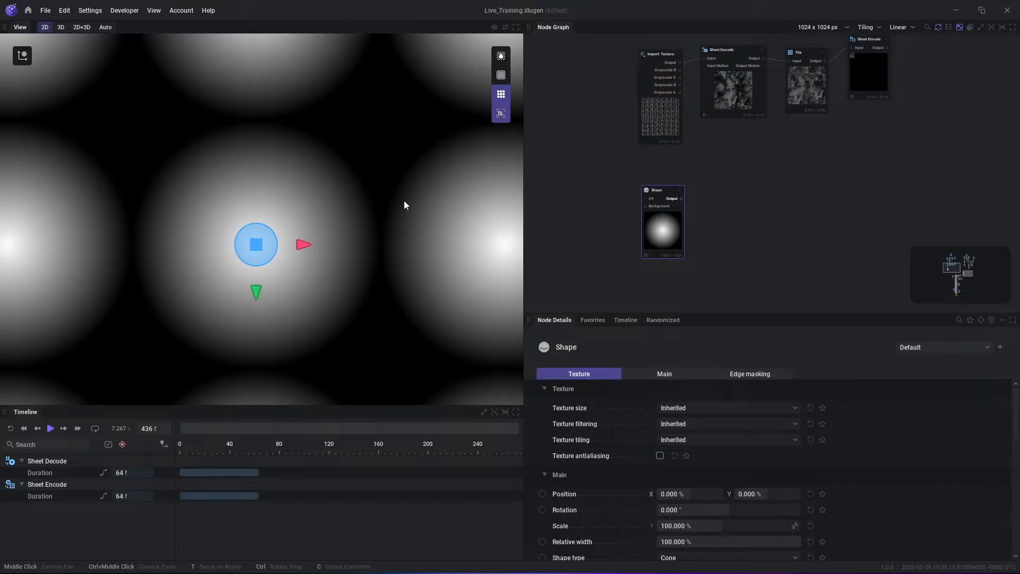
# - Reposition the Shape node in the clear area below Import Texture and enlarge the node details area
pyautogui.click(632, 212)
pyautogui.moveTo(660, 233); pyautogui.dragTo(665, 233)
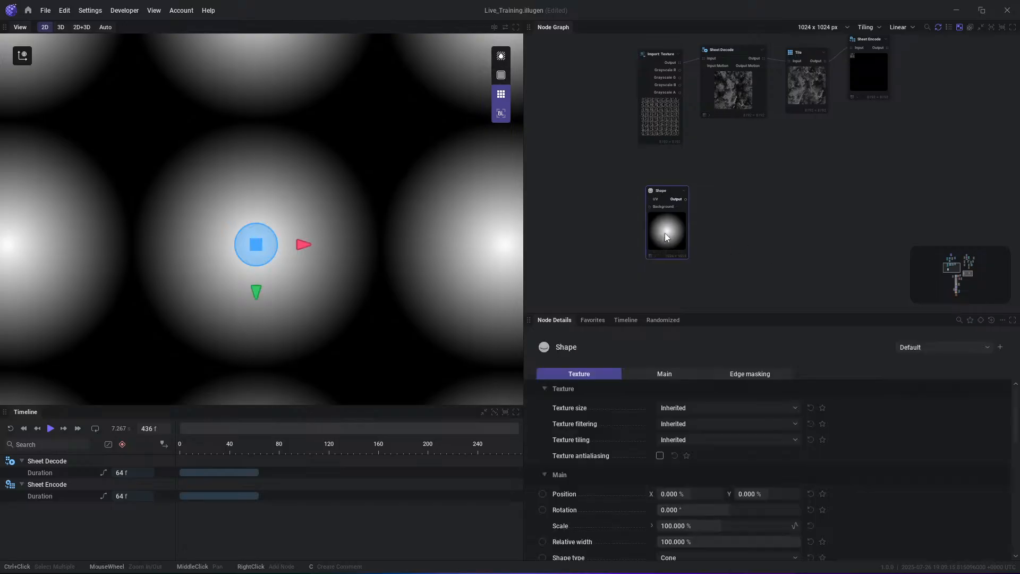
pyautogui.scroll(4, 684, 232)
pyautogui.moveTo(770, 314); pyautogui.dragTo(768, 284)
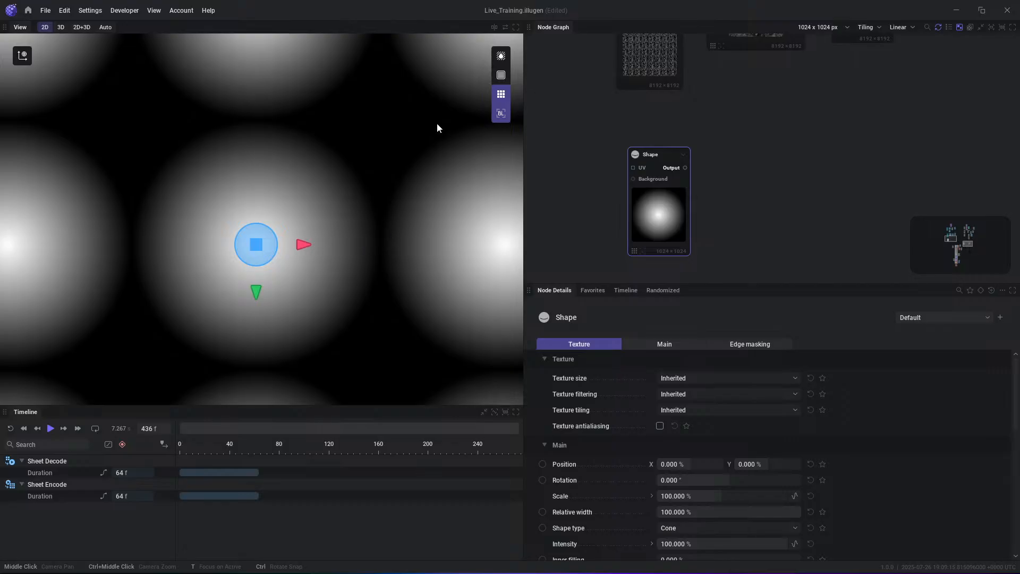
pyautogui.scroll(1, 691, 176)
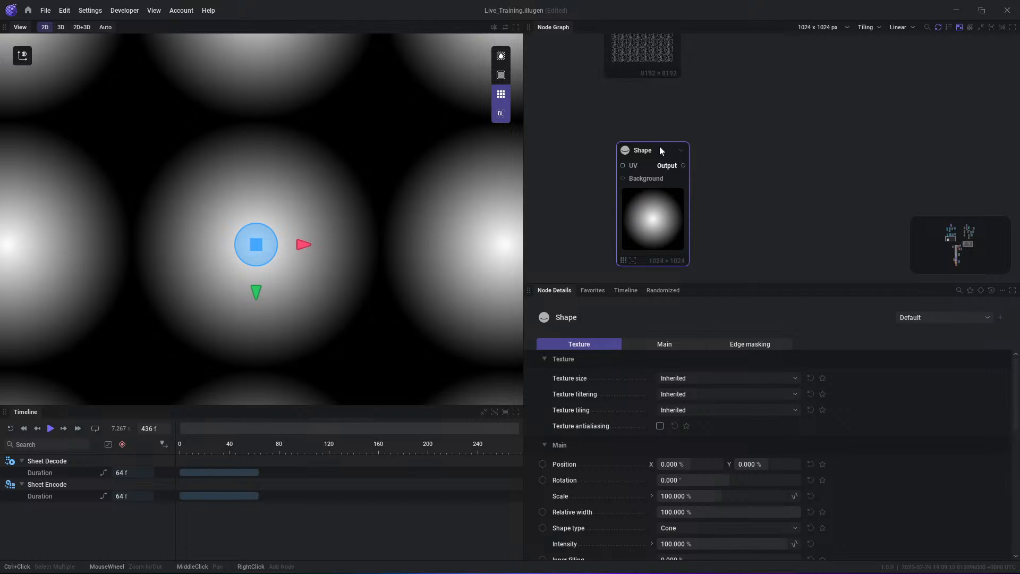
pyautogui.moveTo(659, 147); pyautogui.dragTo(662, 126)
pyautogui.moveTo(665, 167); pyautogui.dragTo(656, 168)
# - Turn off the tiled repetition in the Shape preview and enlarge the node details area further for the selected Shape node
pyautogui.click(538, 186)
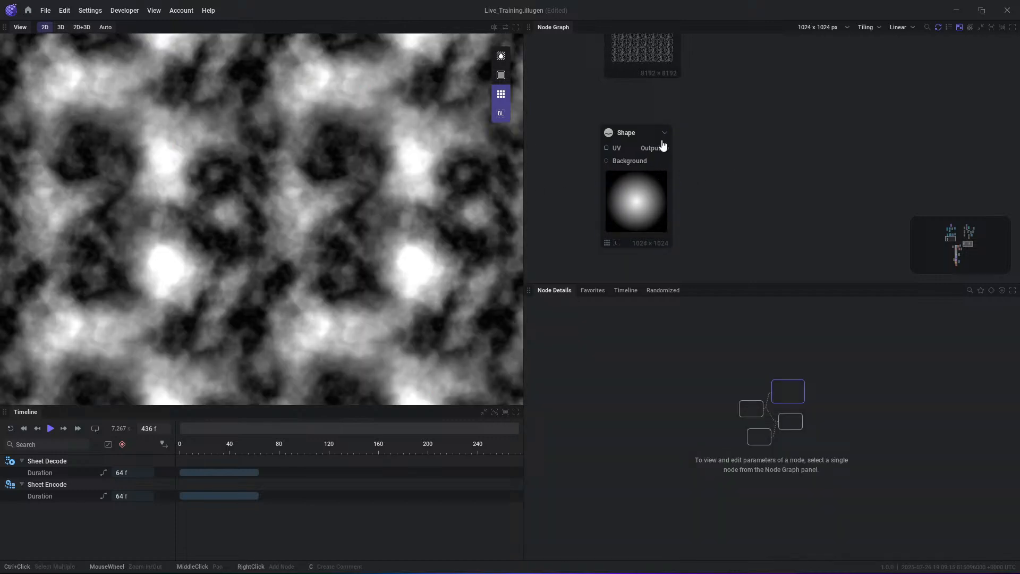
pyautogui.click(662, 146)
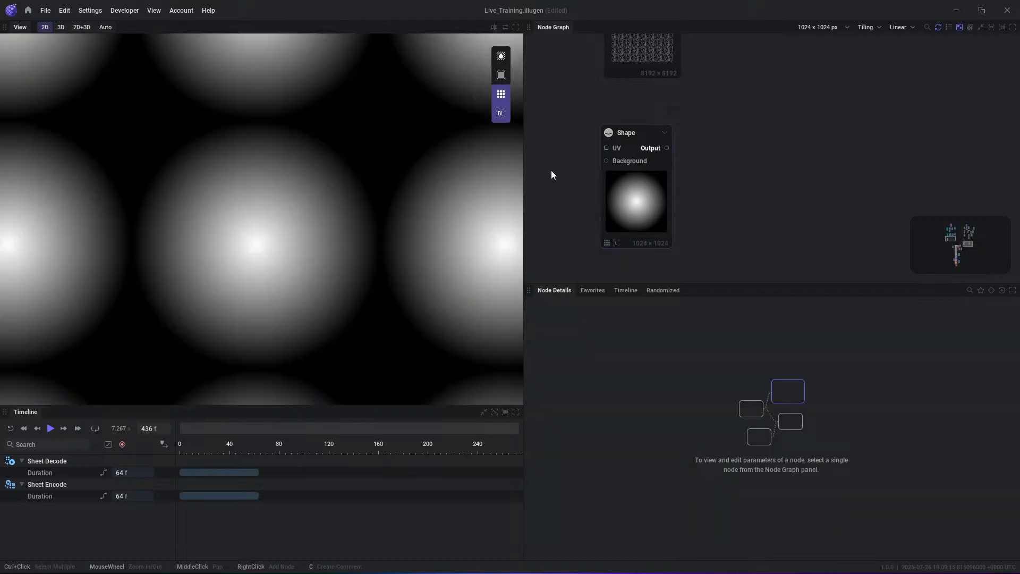
pyautogui.click(501, 94)
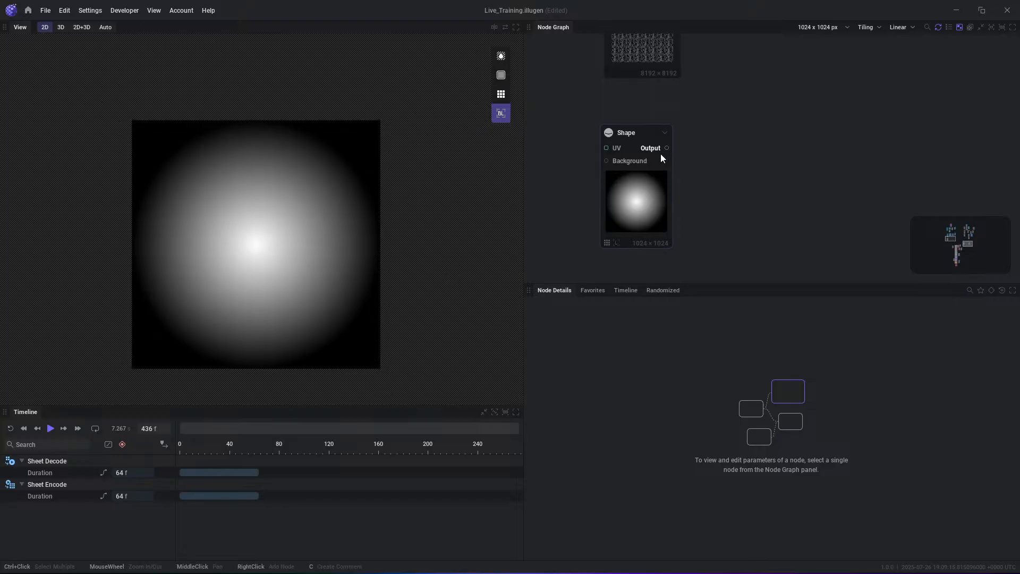
pyautogui.click(665, 191)
pyautogui.moveTo(722, 289); pyautogui.dragTo(727, 206)
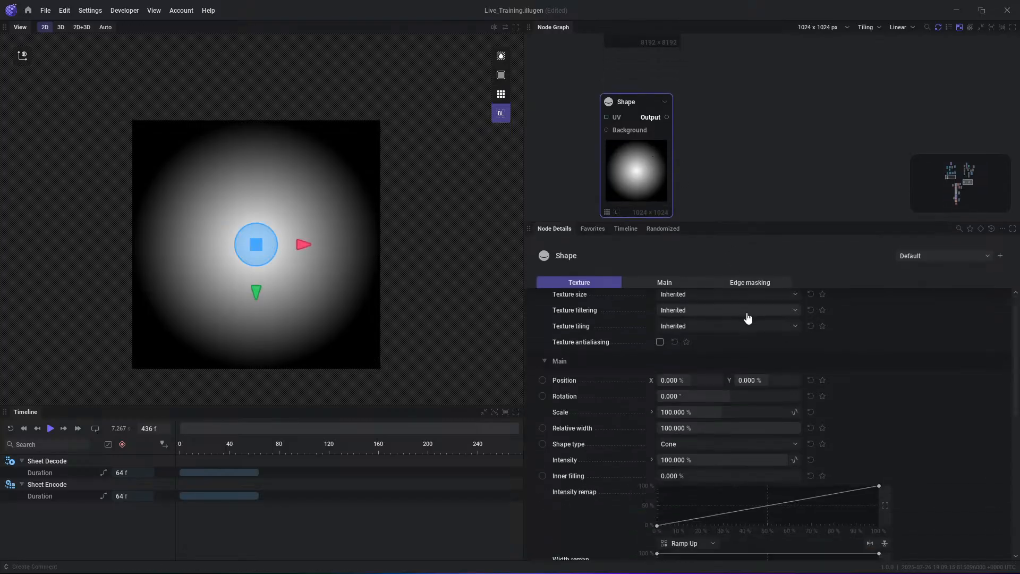
# - Try adding a point at about 43 % on the Shape's Intensity remap curve and delete that point again
pyautogui.scroll(-2, 749, 322)
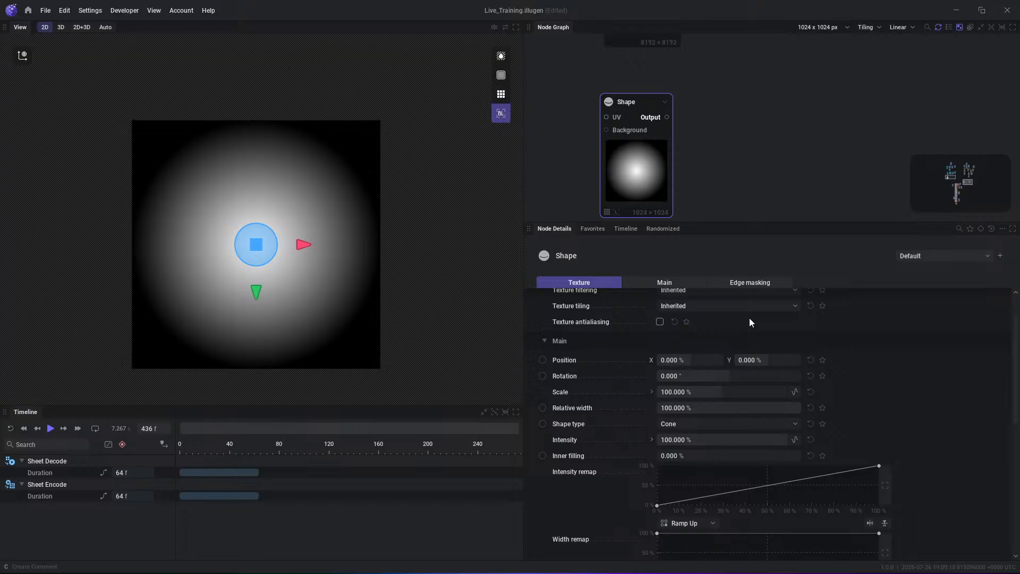
pyautogui.scroll(-2, 737, 508)
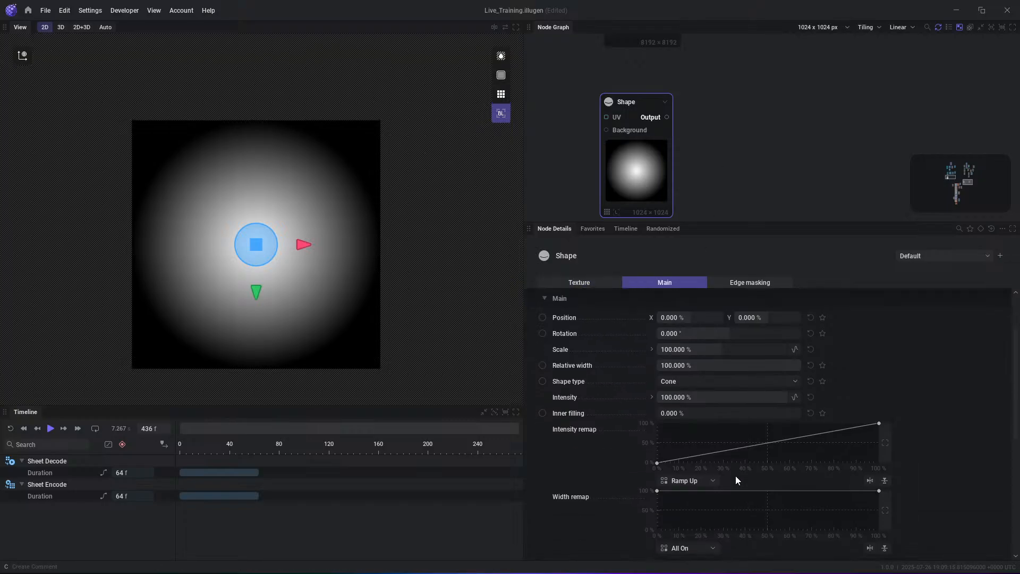
pyautogui.moveTo(707, 430); pyautogui.dragTo(753, 430)
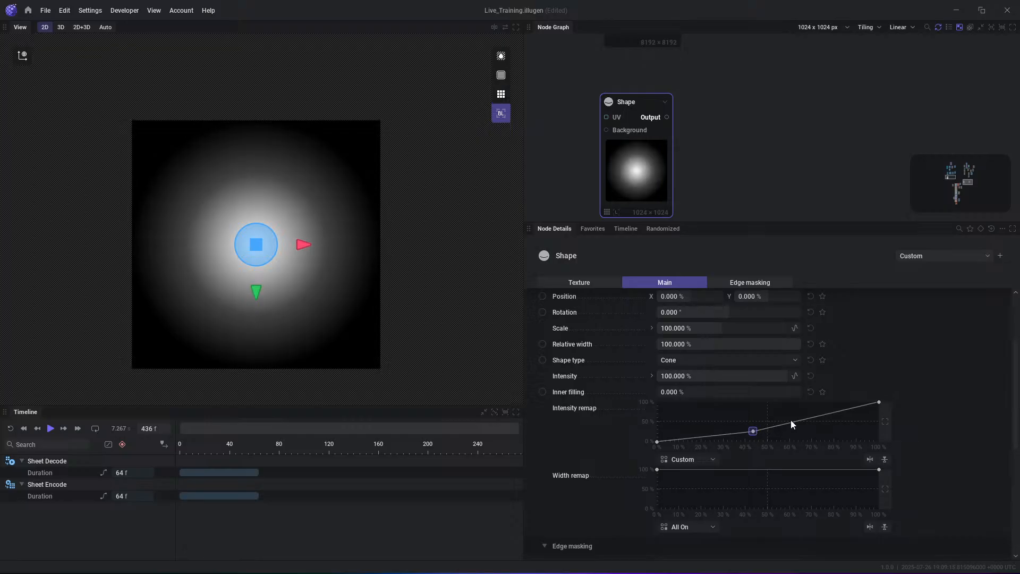
pyautogui.click(753, 432)
pyautogui.press('Delete')
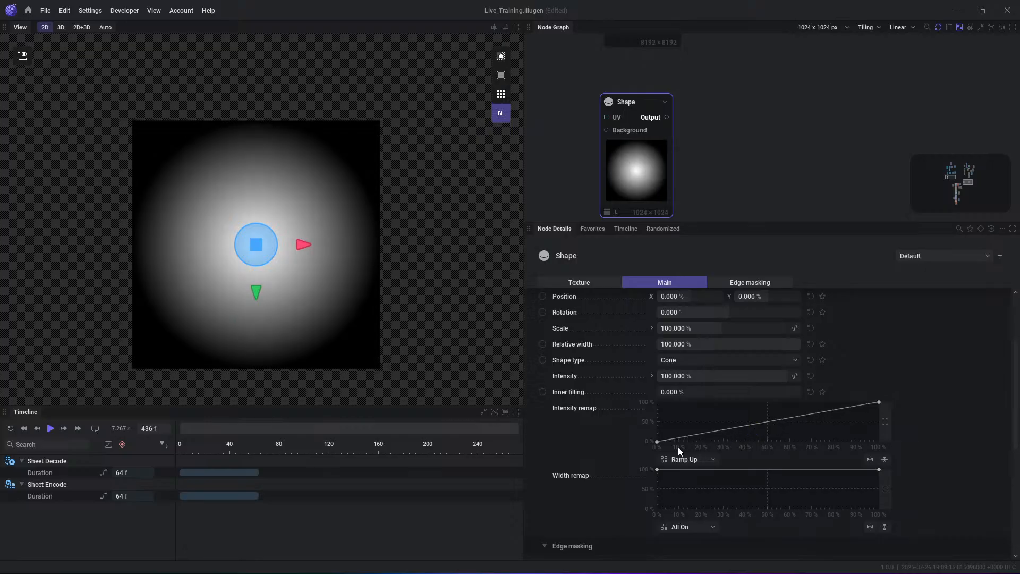
# - Bend the Shape's Intensity remap curve with handles on its start and end points so brightness concentrates in the centre, and inspect the glow
pyautogui.rightClick(659, 440)
pyautogui.moveTo(705, 444)
pyautogui.click(754, 446)
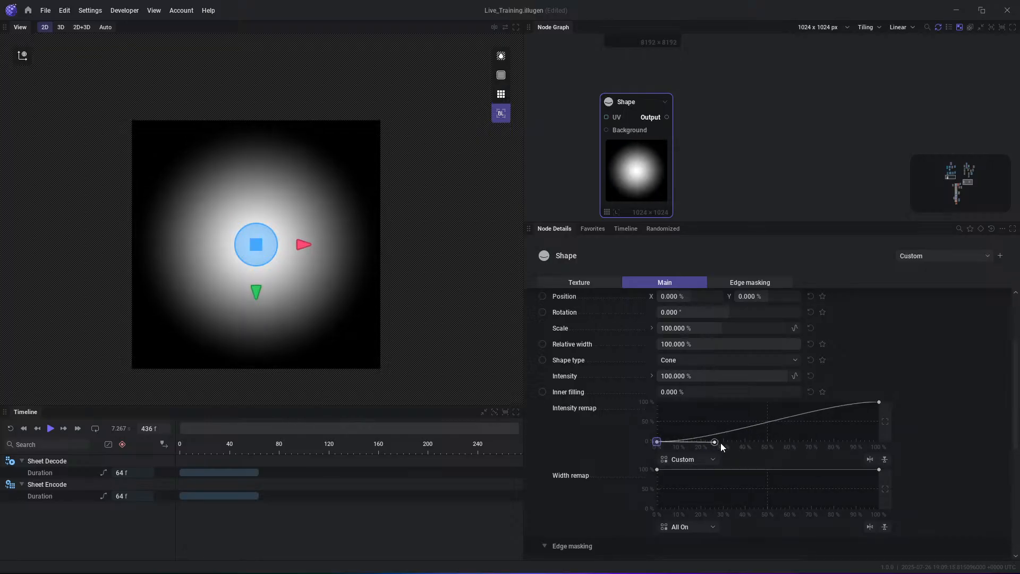
pyautogui.moveTo(714, 442); pyautogui.dragTo(789, 441)
pyautogui.click(879, 402)
pyautogui.moveTo(828, 403); pyautogui.dragTo(837, 435)
pyautogui.click(472, 167)
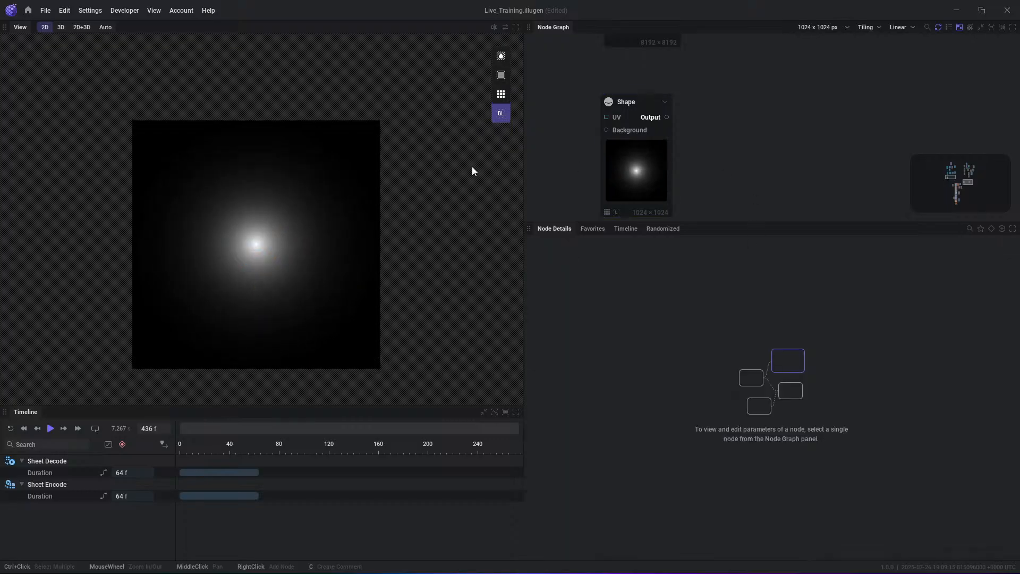
pyautogui.scroll(2, 276, 257)
pyautogui.scroll(3, 252, 303)
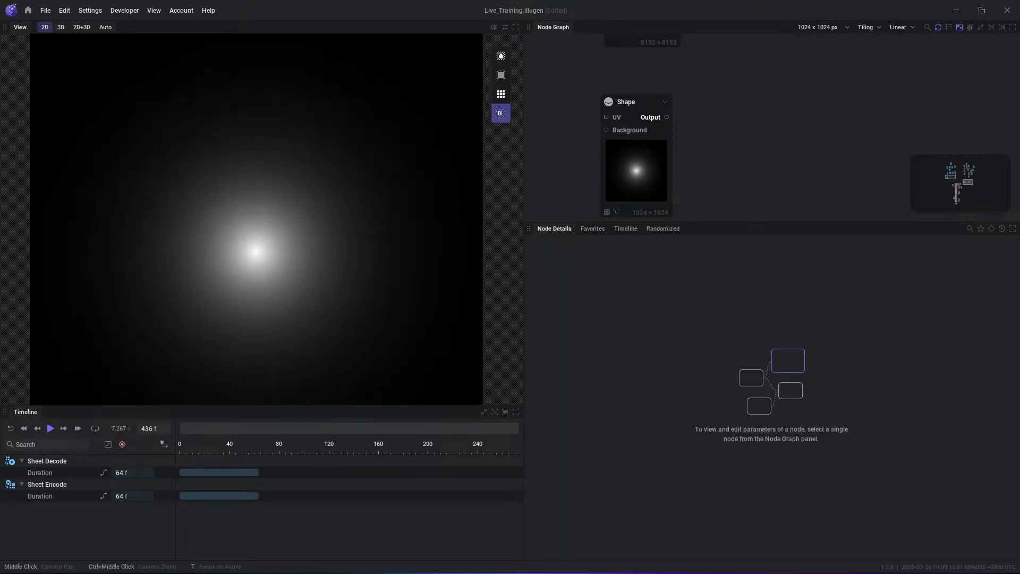
# - Reset the Shape's Intensity remap curve to its default Ramp Up
pyautogui.click(647, 173)
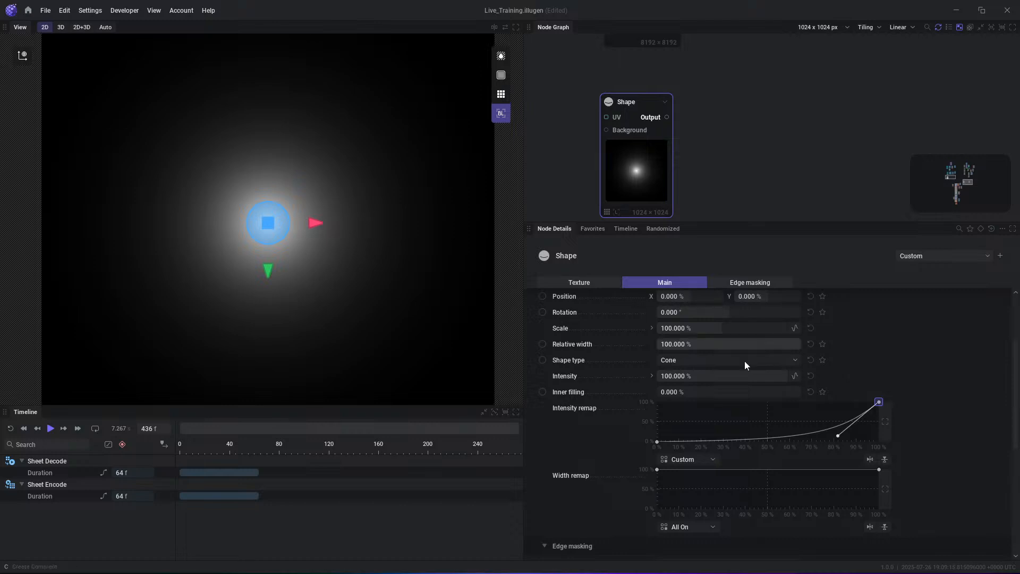
pyautogui.rightClick(743, 422)
pyautogui.click(759, 433)
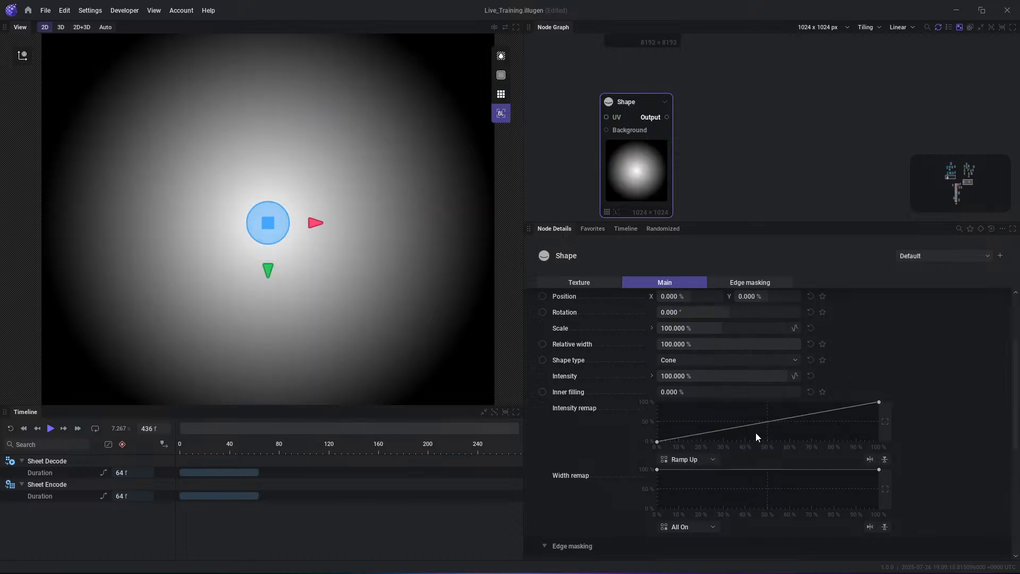
# - Shape the Intensity remap curve to start at about 6 %, peak near 15 % and fall to zero at 100 %, with smooth handles
pyautogui.moveTo(657, 442)
pyautogui.mouseDown()
pyautogui.moveTo(661, 394)
pyautogui.moveTo(690, 394)
pyautogui.moveTo(668, 406)
pyautogui.moveTo(670, 457)
pyautogui.mouseUp()
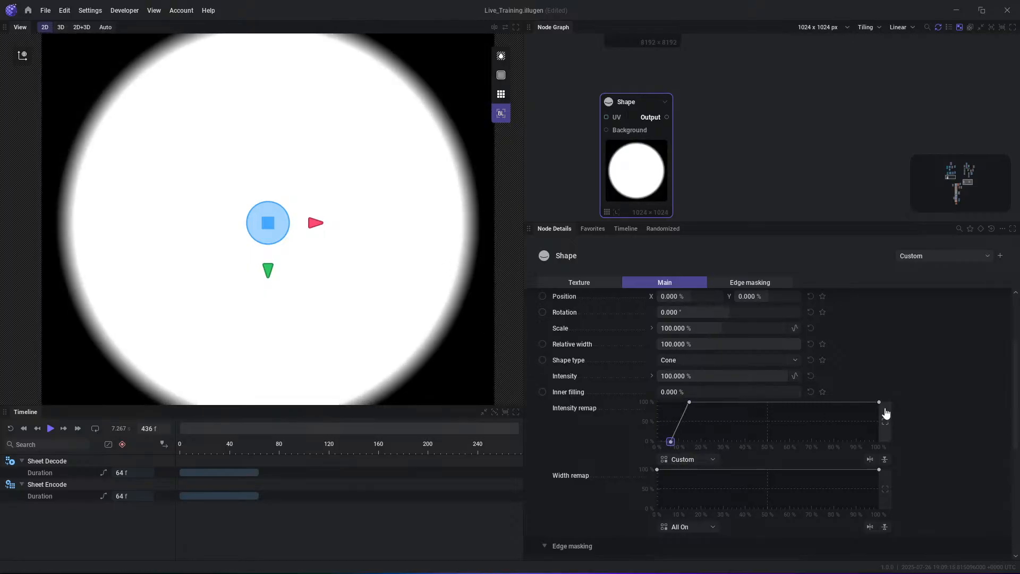
pyautogui.moveTo(878, 402); pyautogui.dragTo(879, 442)
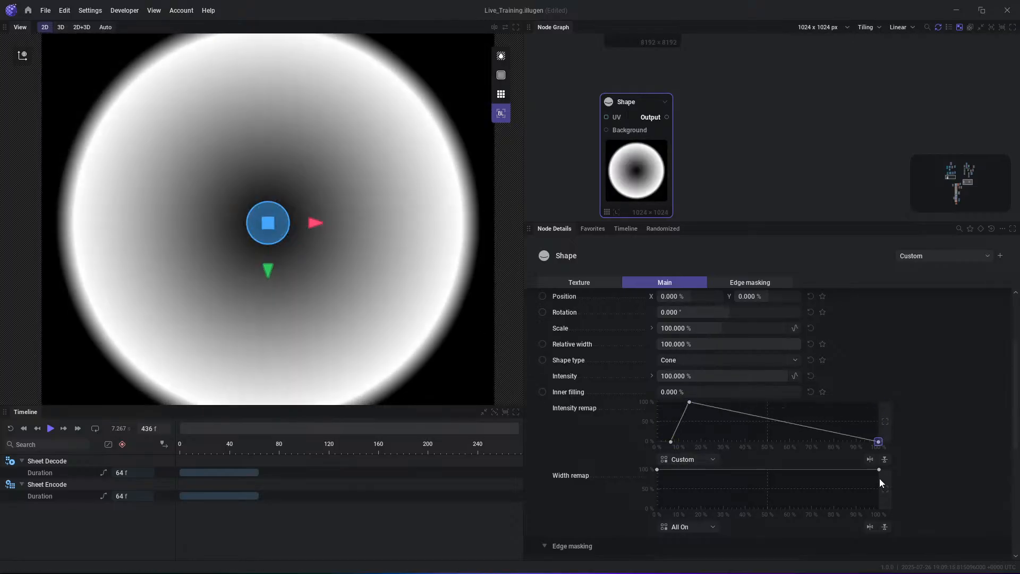
pyautogui.rightClick(693, 404)
pyautogui.rightClick(690, 402)
pyautogui.moveTo(691, 406)
pyautogui.click(803, 408)
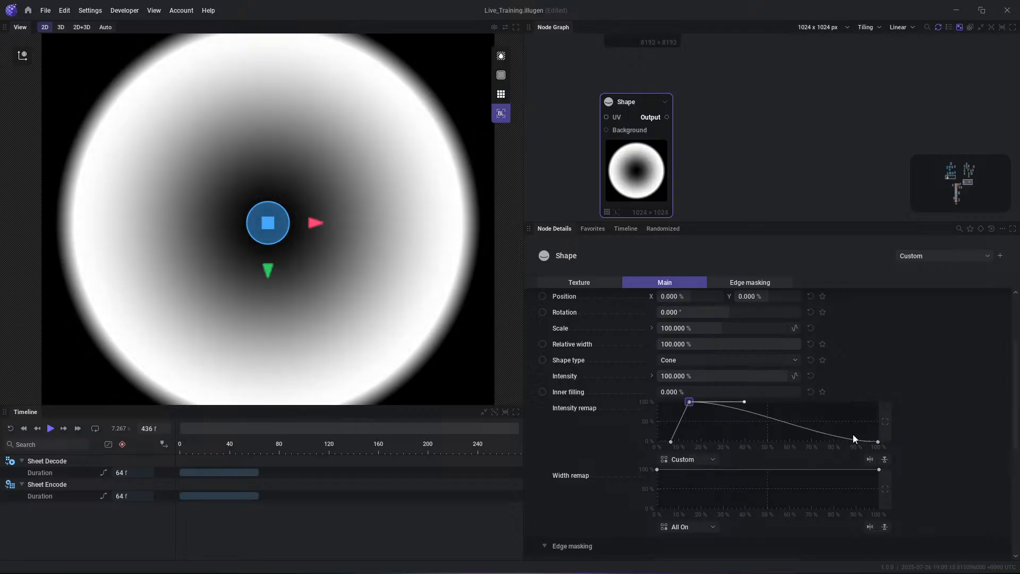
pyautogui.rightClick(670, 443)
pyautogui.click(764, 447)
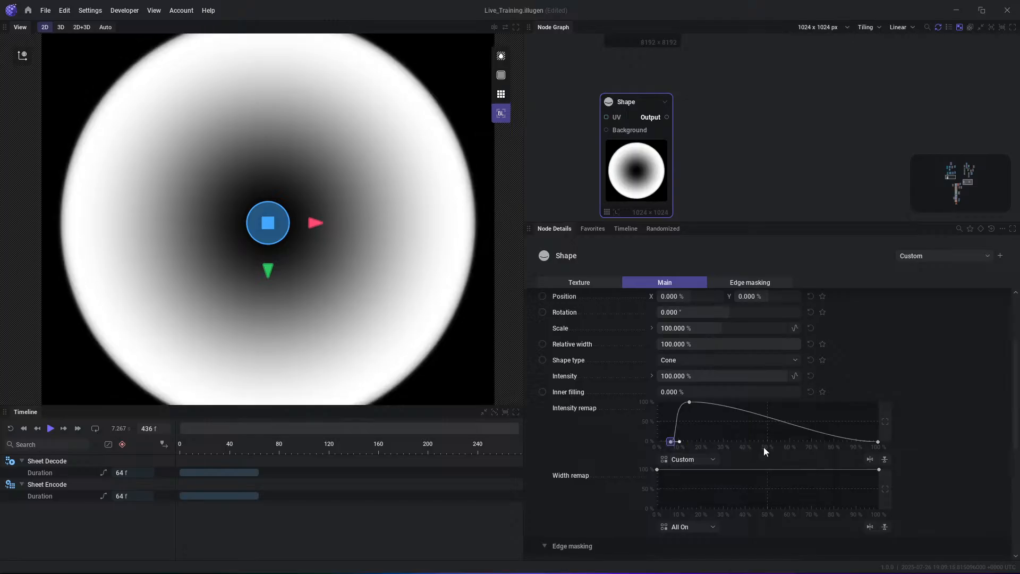
# - Test the Shape node's Inner filling across its range to see the ring change, and return it to 0 %
pyautogui.scroll(-2, 224, 115)
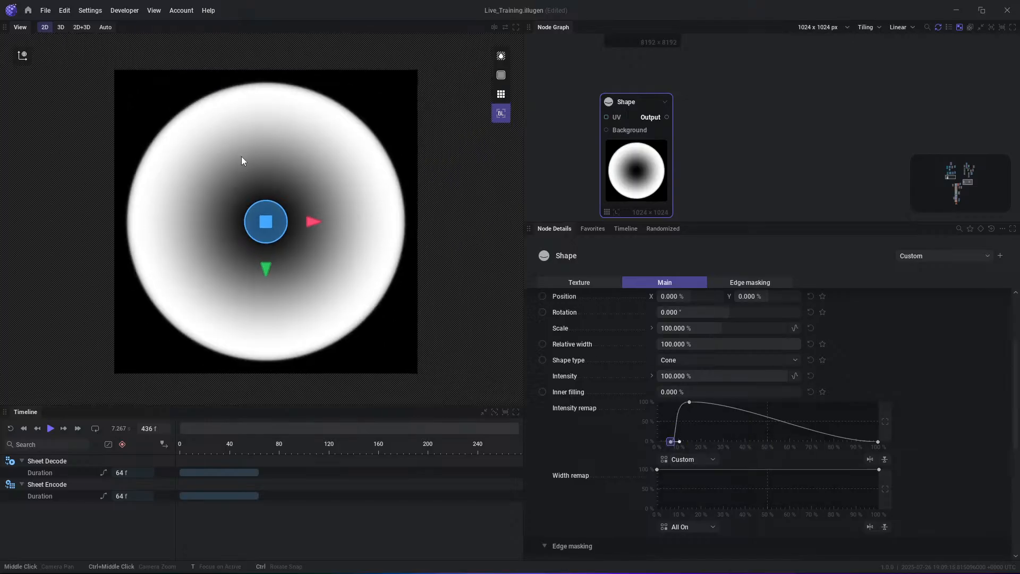
pyautogui.click(723, 169)
pyautogui.click(642, 187)
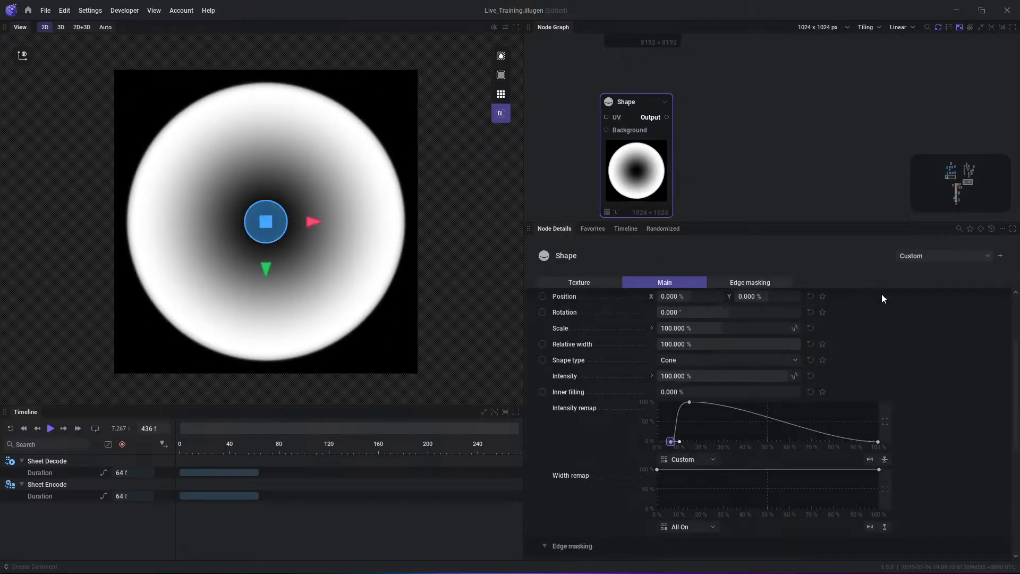
pyautogui.moveTo(690, 394); pyautogui.dragTo(657, 392)
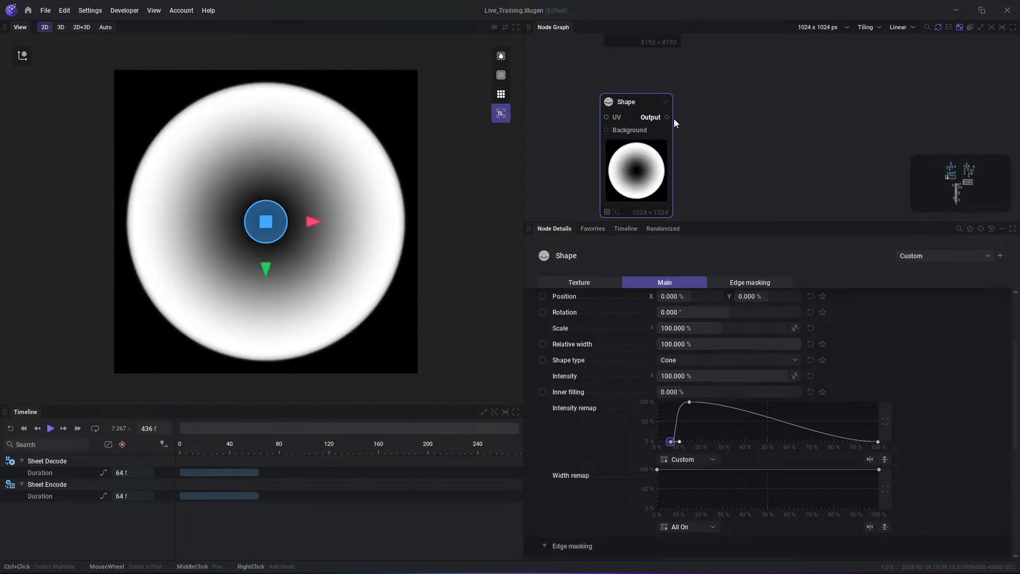
# - Duplicate the existing Sheet Encode node beside Shape and connect the Shape's Output to its Input
pyautogui.moveTo(712, 105); pyautogui.dragTo(766, 158, button='middle')
pyautogui.scroll(-3, 746, 190)
pyautogui.click(924, 89)
pyautogui.hotkey('ctrl', 'v')
pyautogui.moveTo(778, 161); pyautogui.dragTo(768, 152)
pyautogui.moveTo(697, 160); pyautogui.dragTo(761, 156)
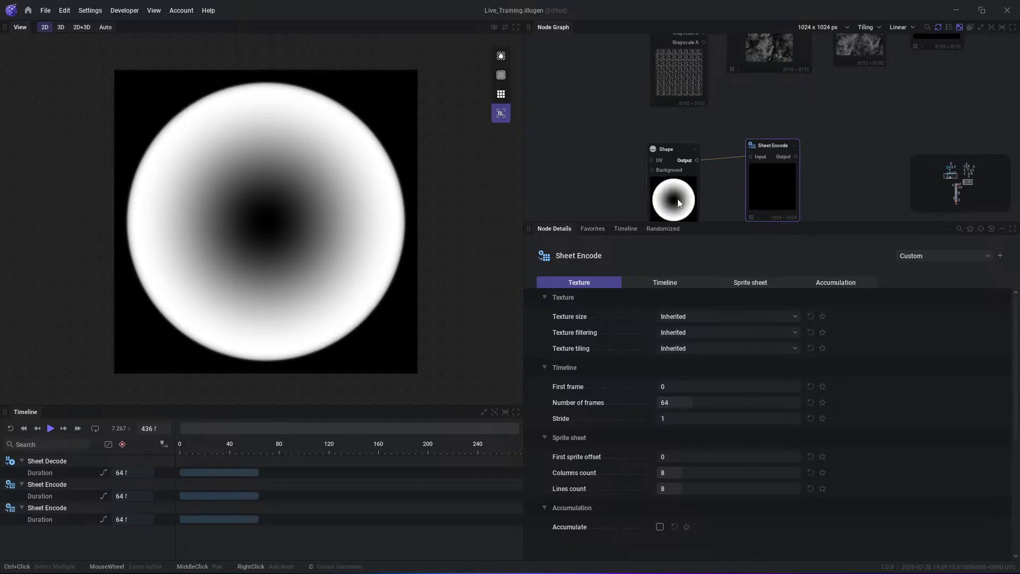
# - Drive the Shape node's Inner filling with a new Mod: Cycle modulator
pyautogui.click(670, 211)
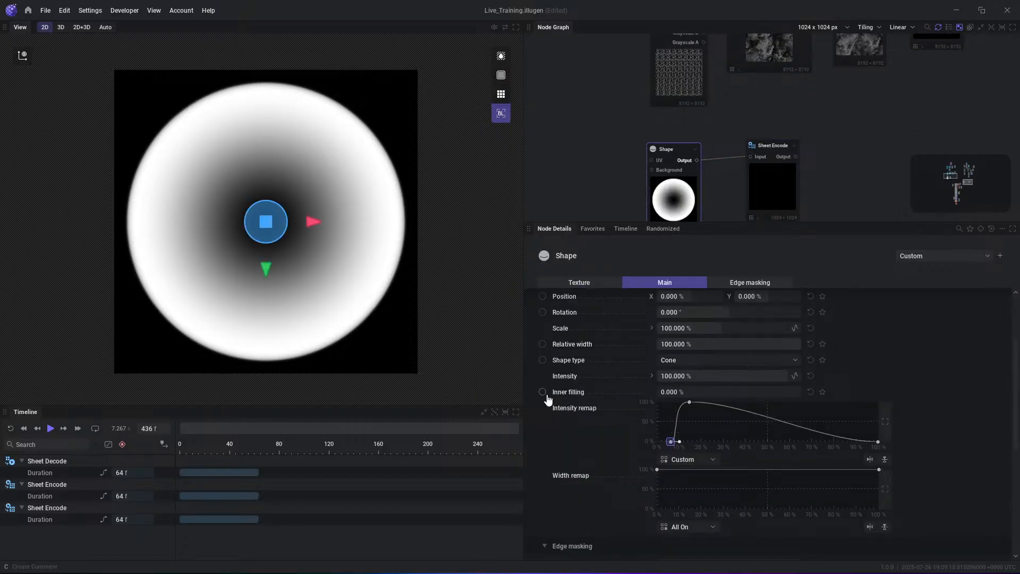
pyautogui.moveTo(542, 392); pyautogui.dragTo(590, 211)
pyautogui.click(632, 244)
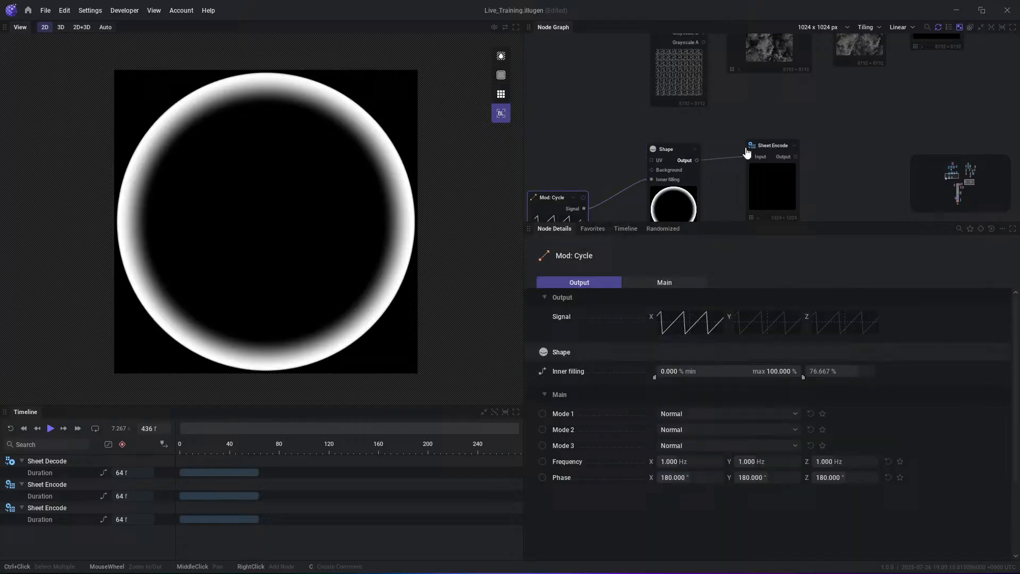
# - Preview the new Sheet Encode node's Output, run the timeline from the start to fill the sheet, and pause playback
pyautogui.click(795, 157)
pyautogui.press('r')
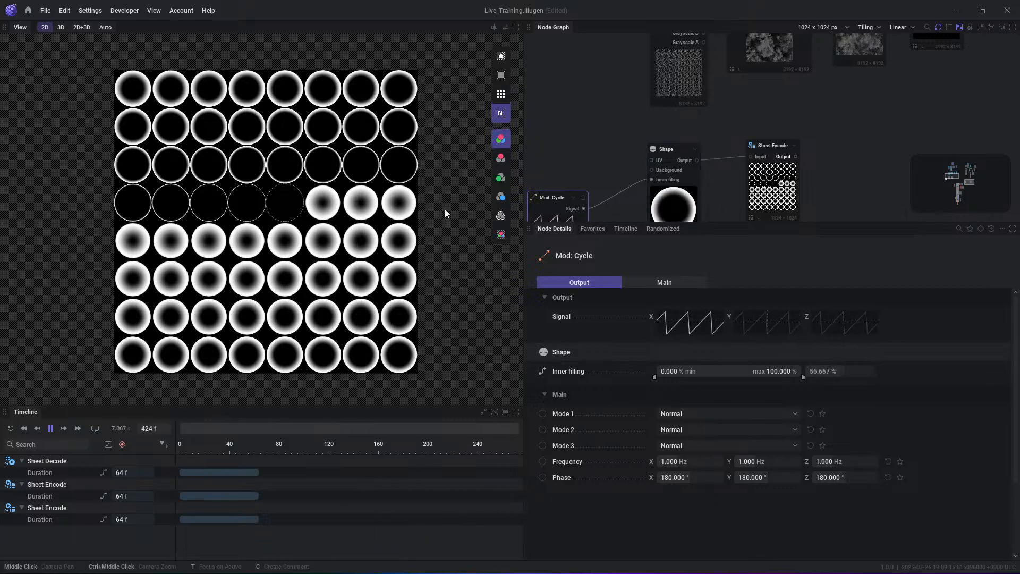
pyautogui.press('space')
# - Delete the Mod: Cycle node that drives the Shape's Inner filling
pyautogui.moveTo(657, 198); pyautogui.dragTo(661, 173, button='middle')
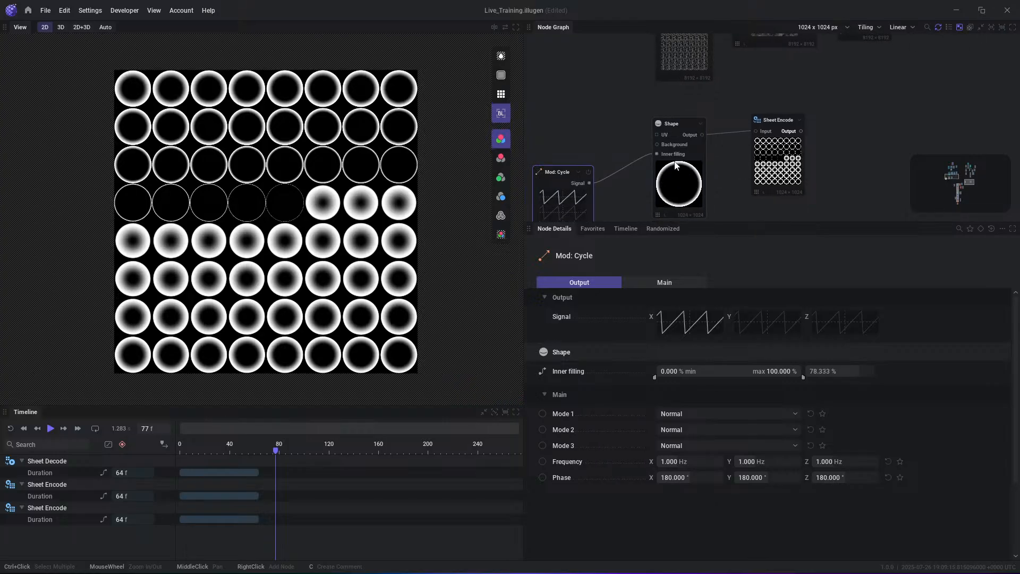
pyautogui.press('Delete')
# - Rewind the timeline and keyframe the Shape's Inner filling at frame 0, adding a second keyframe near frame 60
pyautogui.click(683, 167)
pyautogui.press('r')
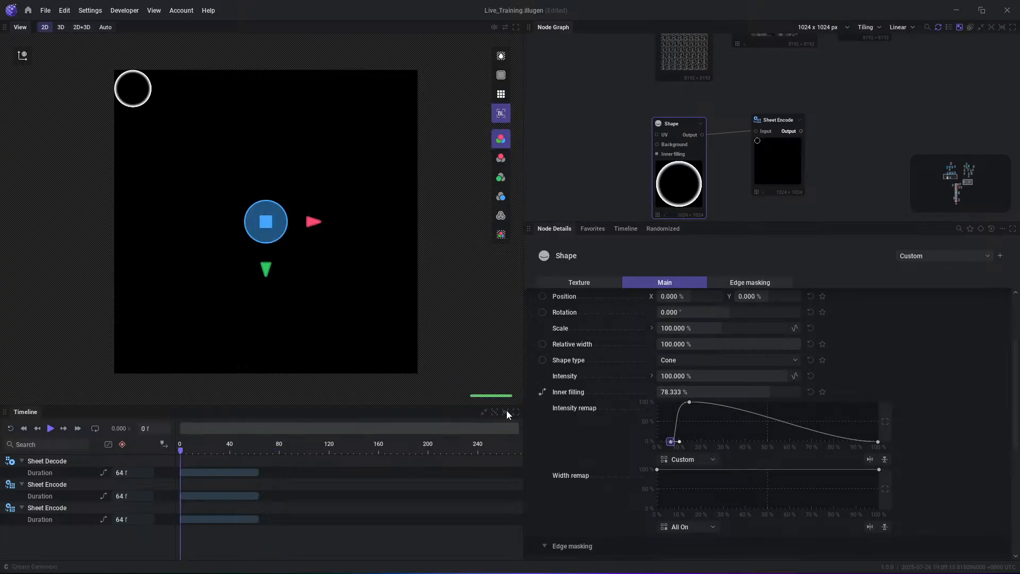
pyautogui.click(543, 393)
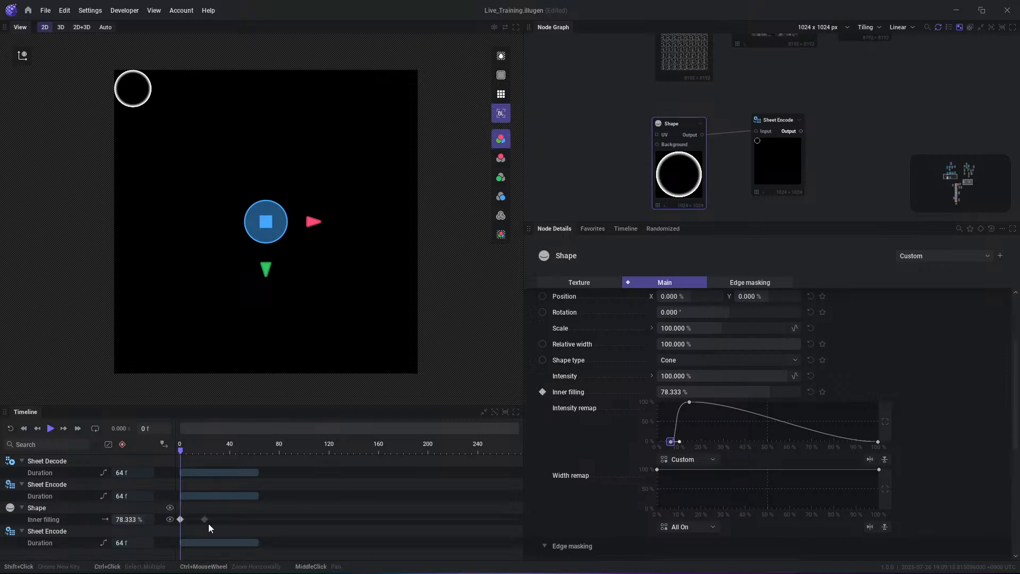
pyautogui.keyDown('shift'); pyautogui.click(254, 521); pyautogui.keyUp('shift')
# - Set the second Inner filling keyframe's position to frame 64
pyautogui.rightClick(254, 521)
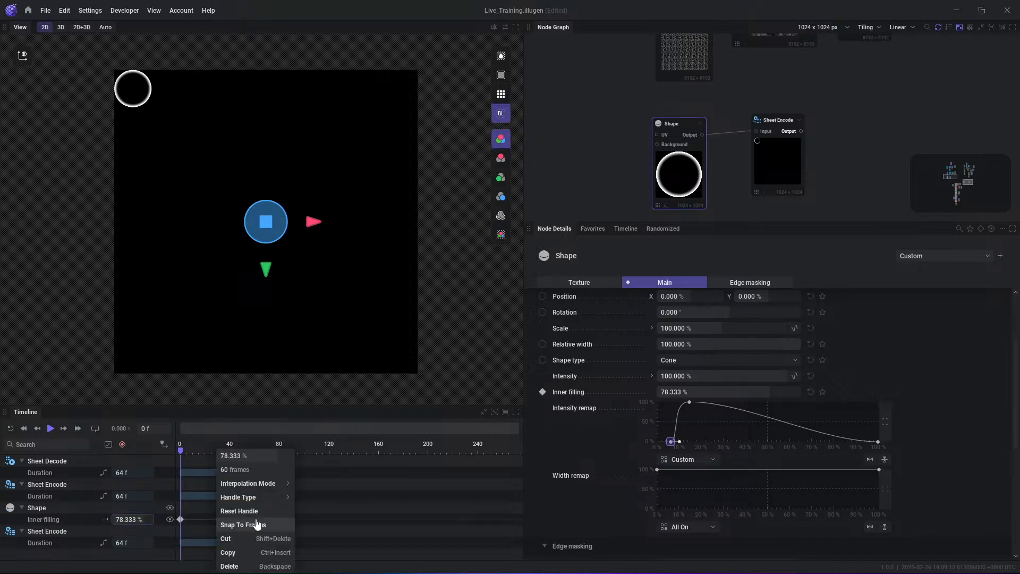
pyautogui.click(254, 469)
pyautogui.write('64')
pyautogui.press('Return')
pyautogui.click(338, 504)
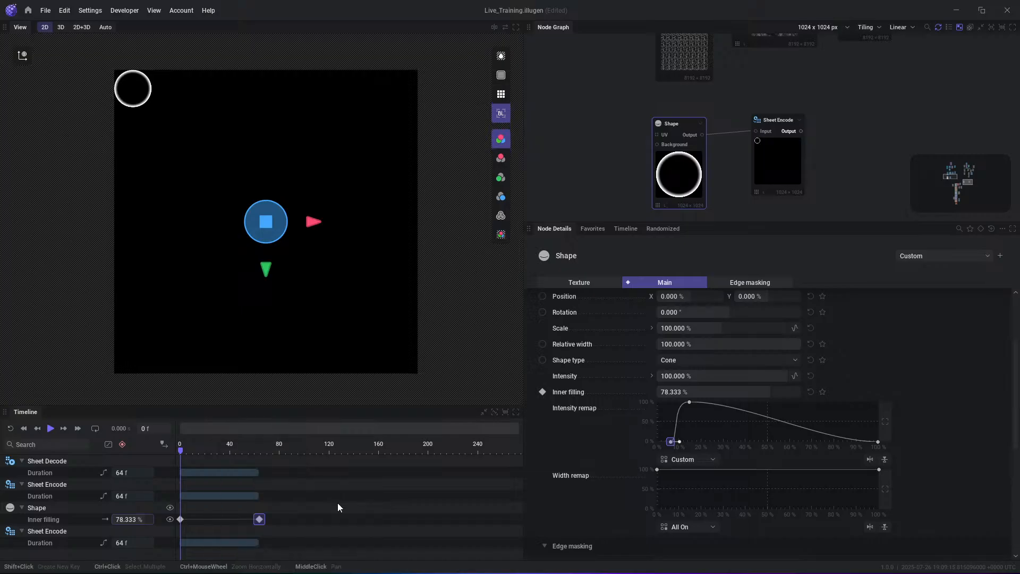
# - Change the second Inner filling keyframe's position to frame 63
pyautogui.rightClick(258, 519)
pyautogui.click(253, 469)
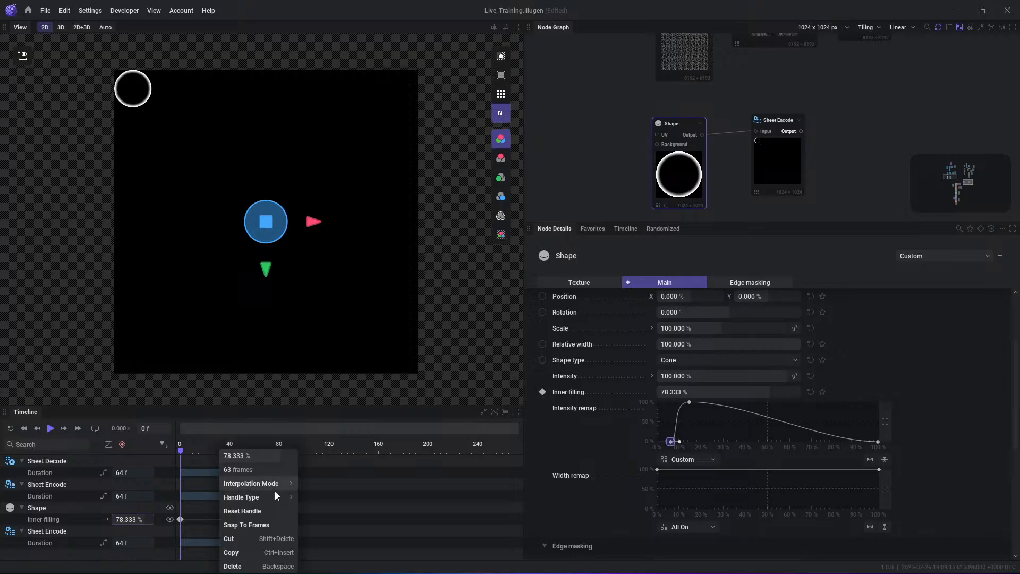
pyautogui.click(359, 524)
# - Set the Inner filling keyframe at frame 0 to 5.667 % and select the Sheet Encode node connected to Shape
pyautogui.click(258, 519)
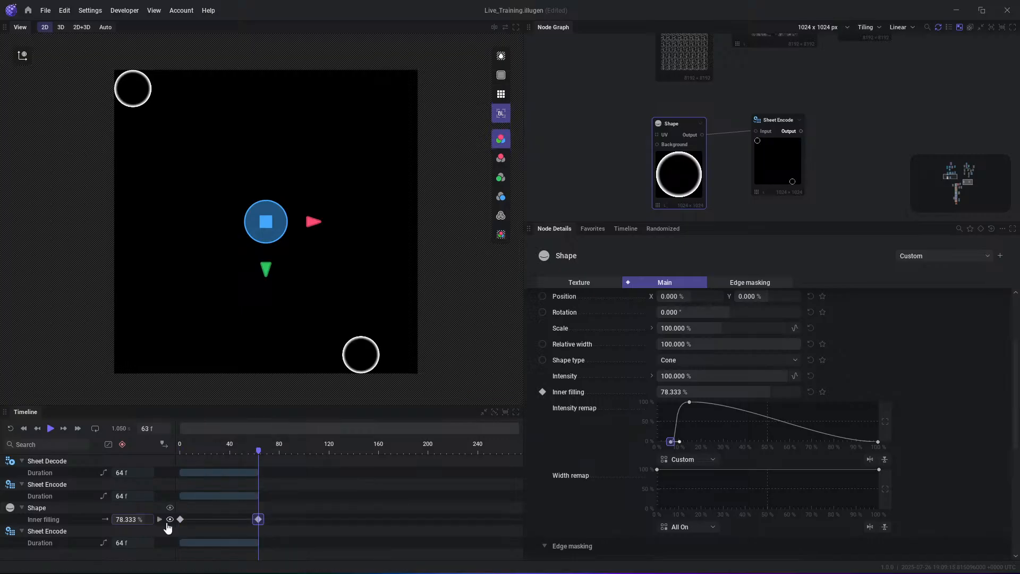
pyautogui.click(180, 519)
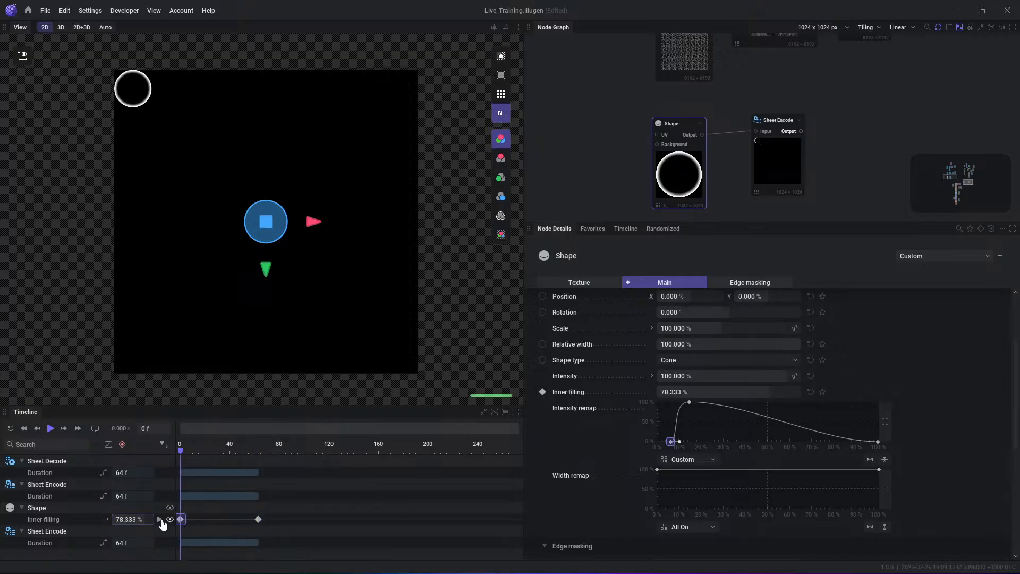
pyautogui.click(795, 133)
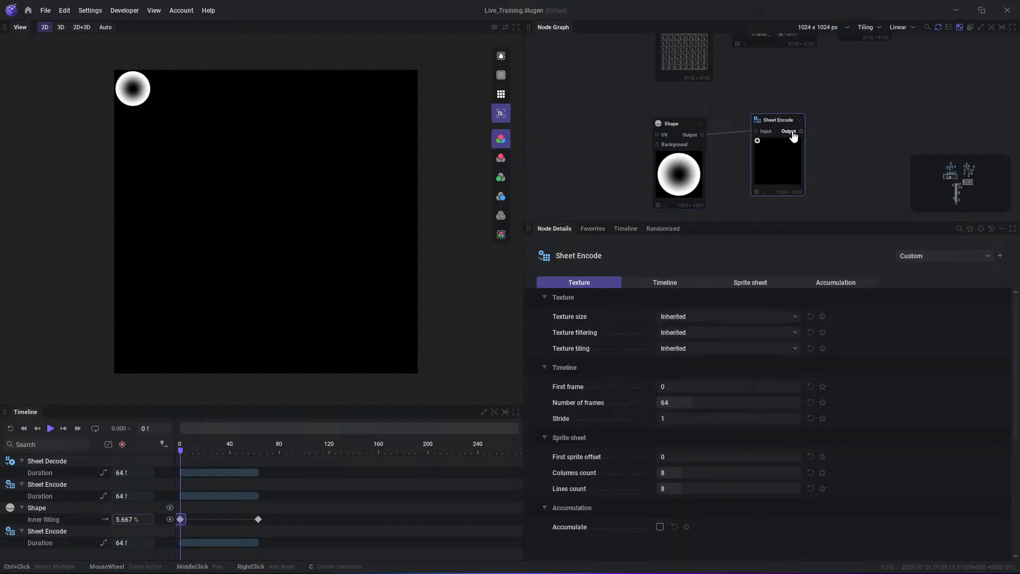
# - Play the timeline to fill the 64-frame sprite sheet, pause it, and add a Sheet Decode node fed by the Sheet Encode output
pyautogui.press('space')
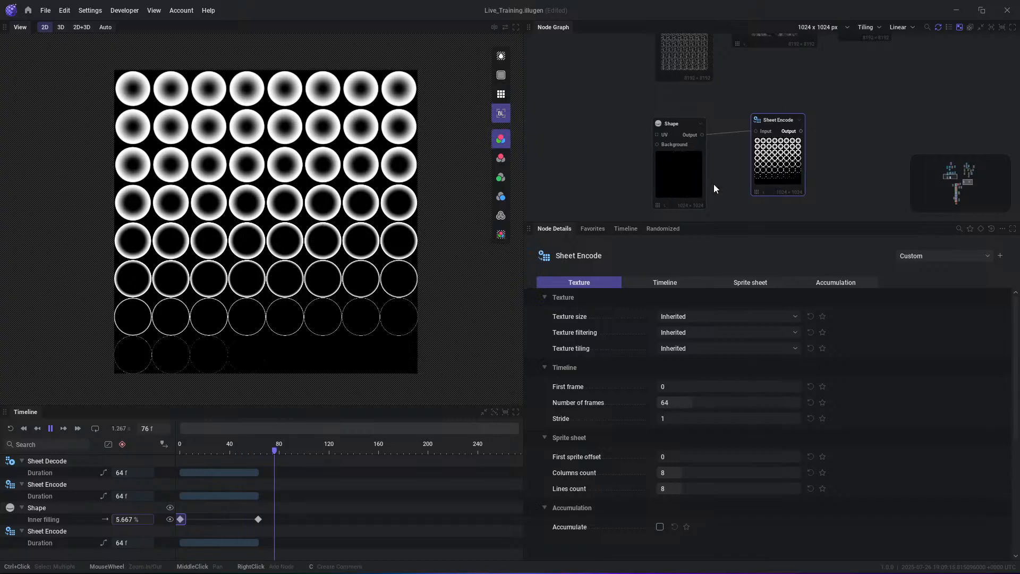
pyautogui.press('space')
pyautogui.moveTo(870, 117); pyautogui.dragTo(770, 144, button='middle')
pyautogui.moveTo(701, 159); pyautogui.dragTo(748, 144)
pyautogui.write('dec')
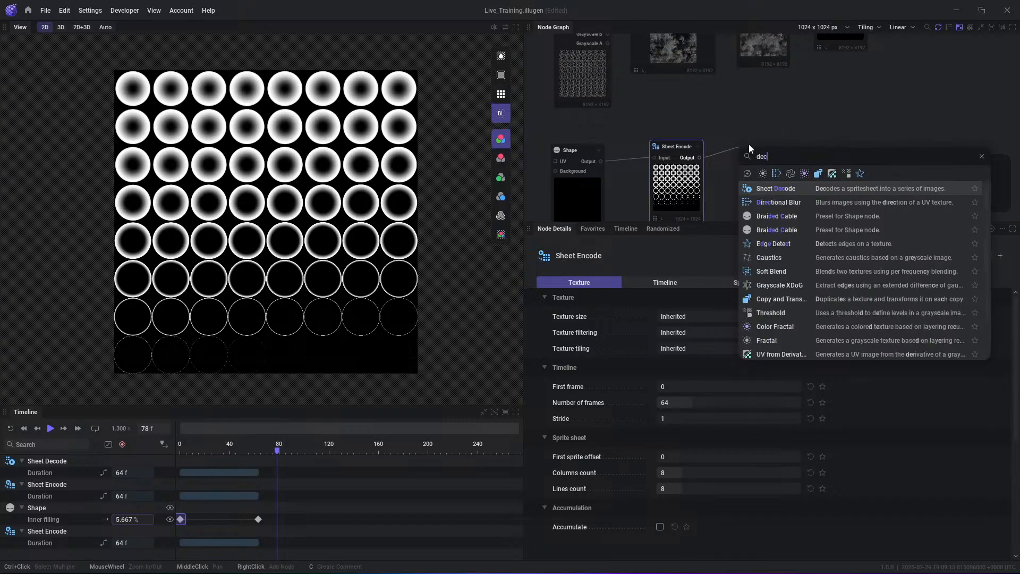
pyautogui.press('Return')
# - Play the timeline again, inspect the Sheet Encode settings, and enable looping on the Sheet Decode node
pyautogui.press('space')
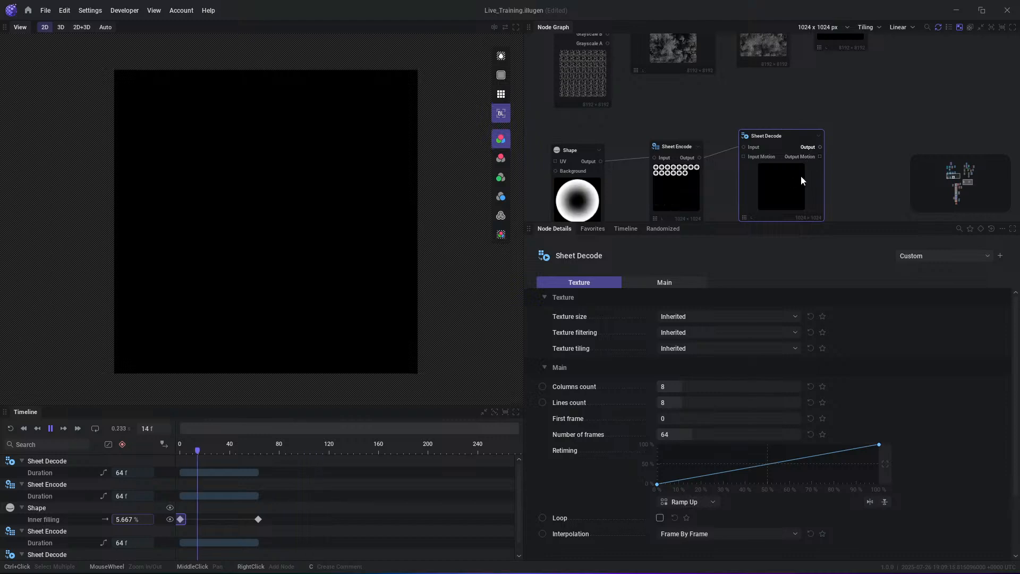
pyautogui.click(675, 210)
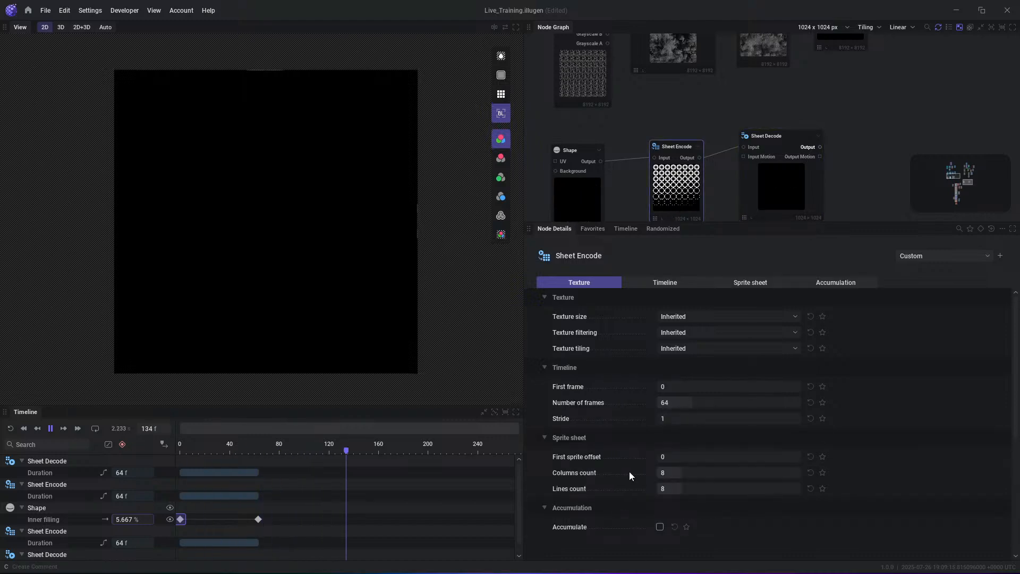
pyautogui.click(801, 185)
pyautogui.click(660, 518)
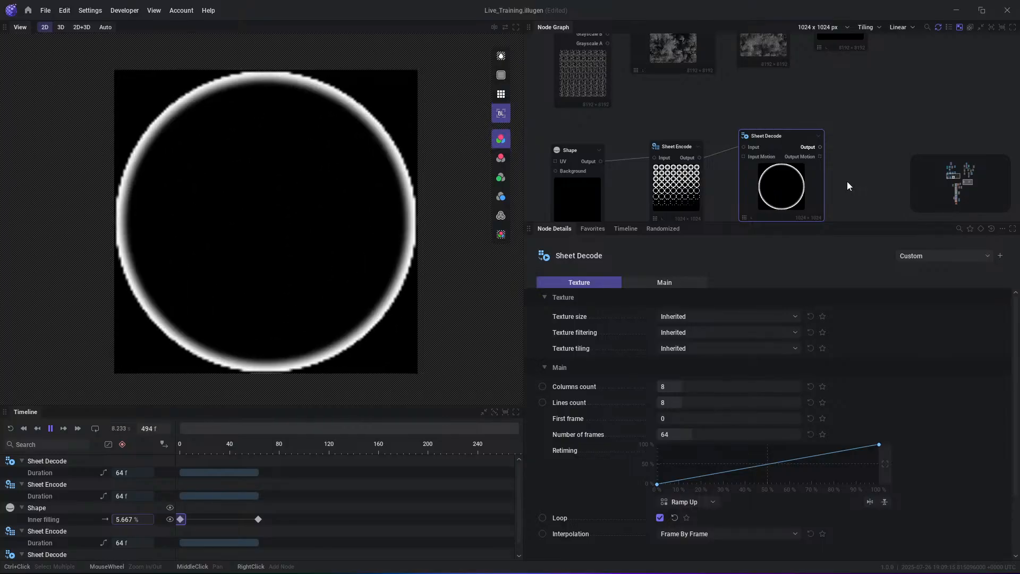
# - Align the Sheet Encode and Sheet Decode nodes in a row and preview the encoded sheet followed by the decoded animation
pyautogui.moveTo(787, 205)
pyautogui.mouseDown()
pyautogui.moveTo(797, 205)
pyautogui.moveTo(785, 205)
pyautogui.moveTo(786, 189)
pyautogui.mouseUp()
pyautogui.moveTo(673, 197); pyautogui.dragTo(674, 171)
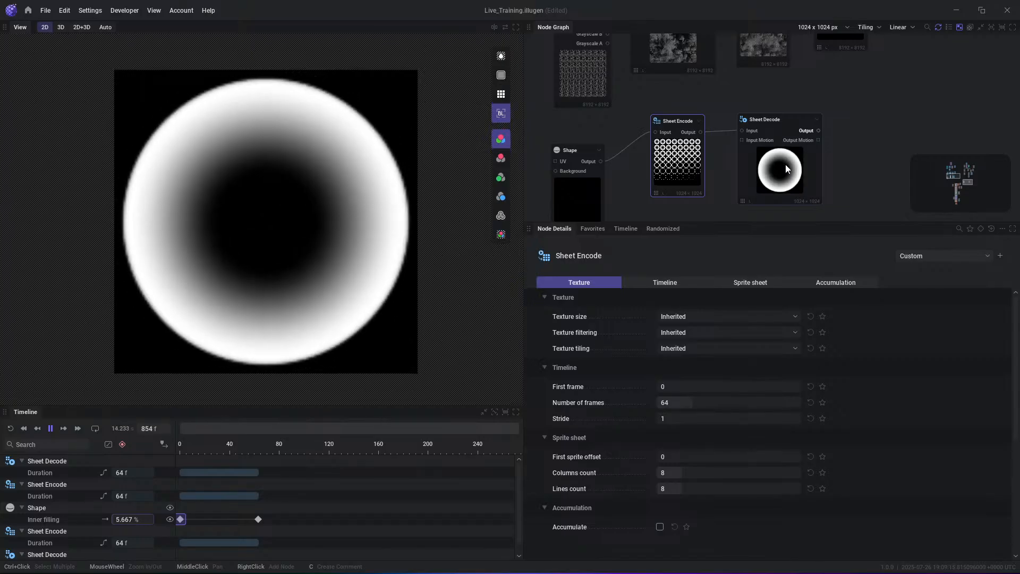
pyautogui.moveTo(785, 164)
pyautogui.mouseDown()
pyautogui.moveTo(775, 154)
pyautogui.moveTo(772, 162)
pyautogui.mouseUp()
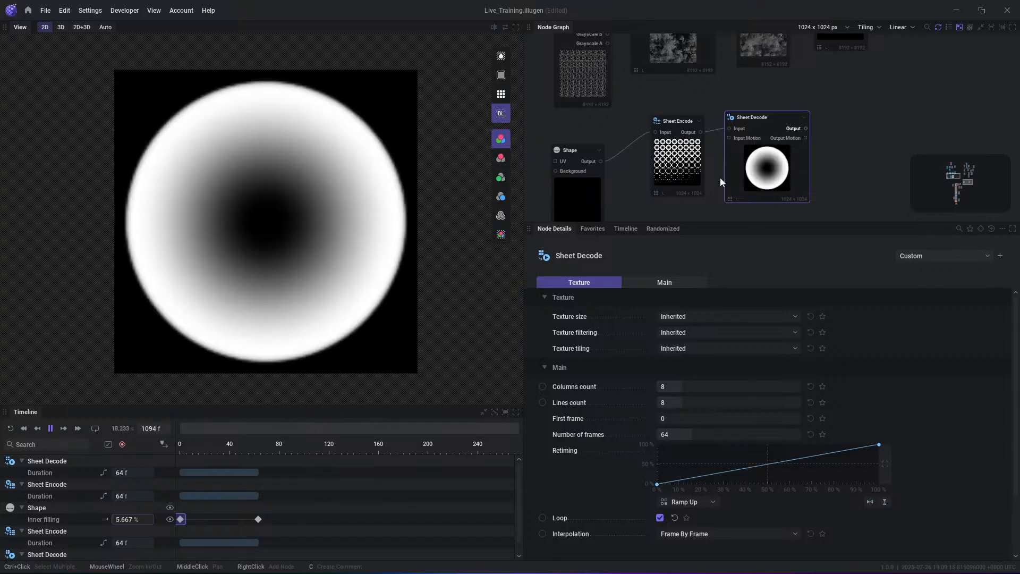
pyautogui.click(699, 142)
pyautogui.click(700, 136)
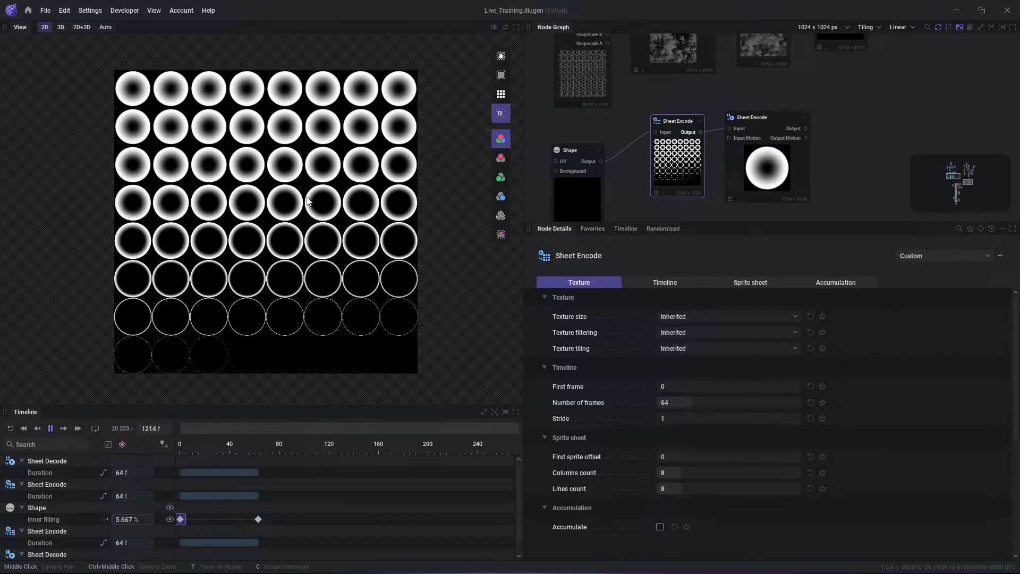
pyautogui.click(797, 128)
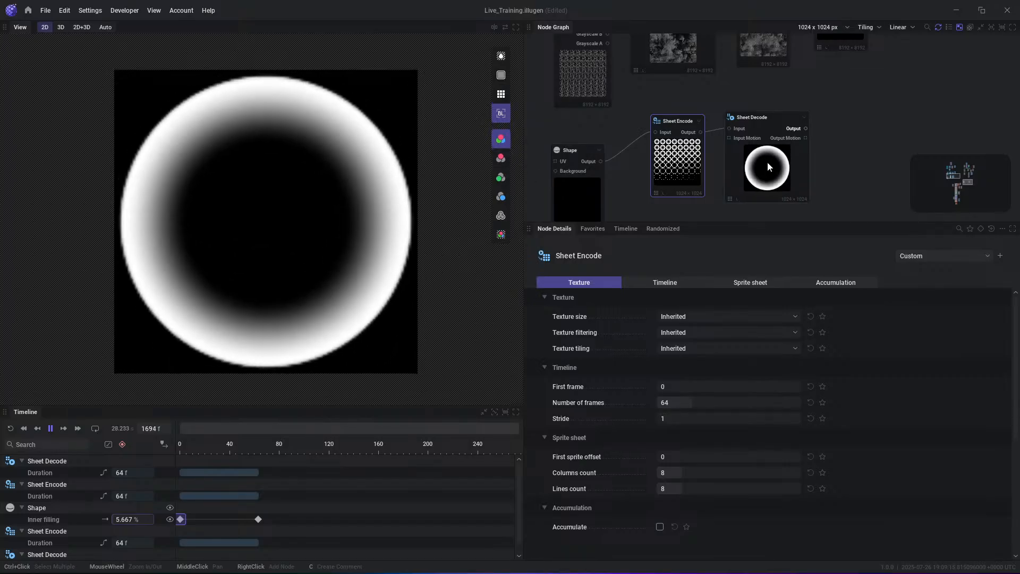
# - Delete the Sheet Encode and Sheet Decode nodes connected after Shape
pyautogui.click(770, 164)
pyautogui.click(693, 167)
pyautogui.press('Delete')
pyautogui.click(750, 166)
pyautogui.press('Delete')
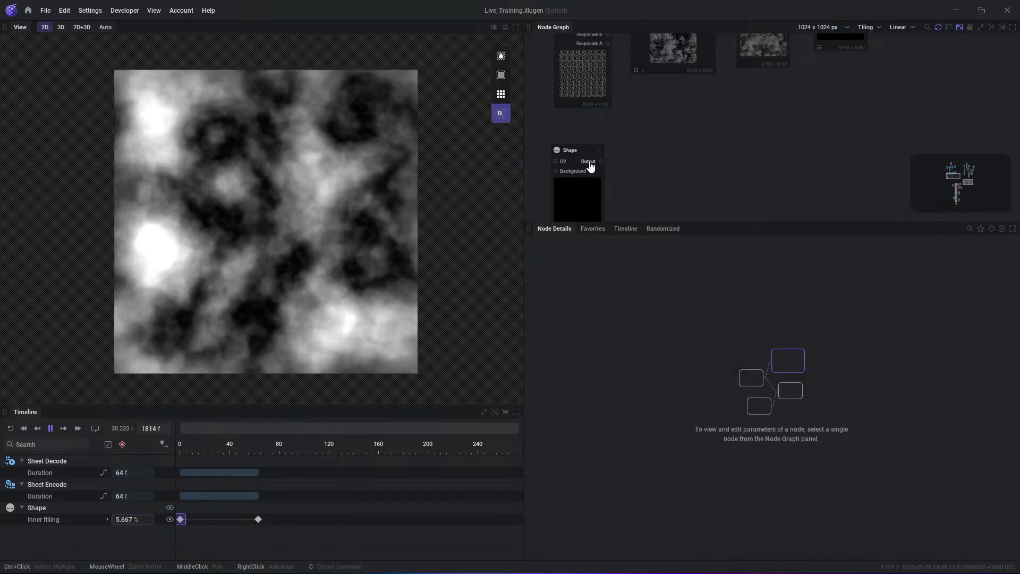
# - Preview the Shape node's output and remove the animation from its Inner filling
pyautogui.click(591, 163)
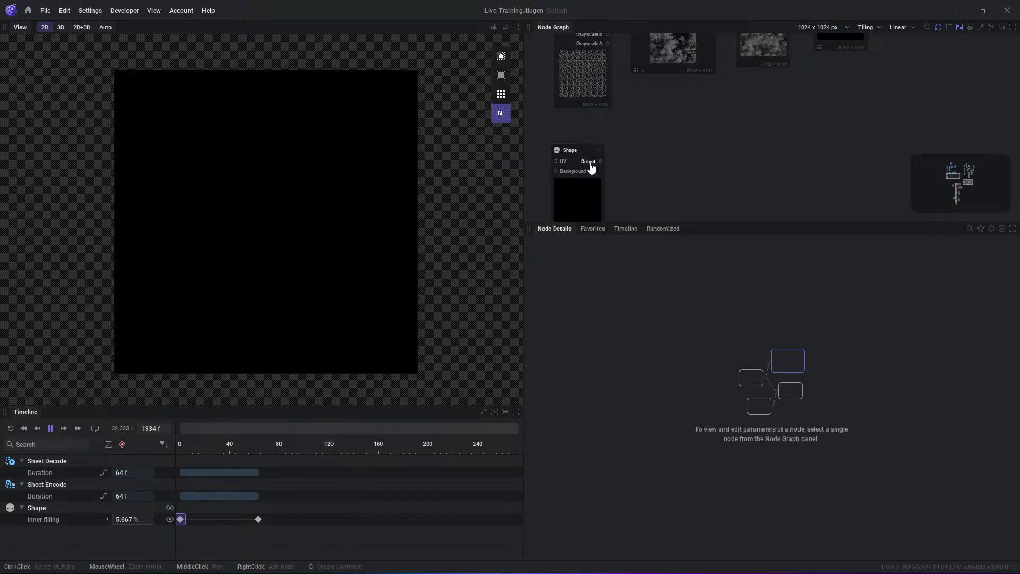
pyautogui.click(582, 189)
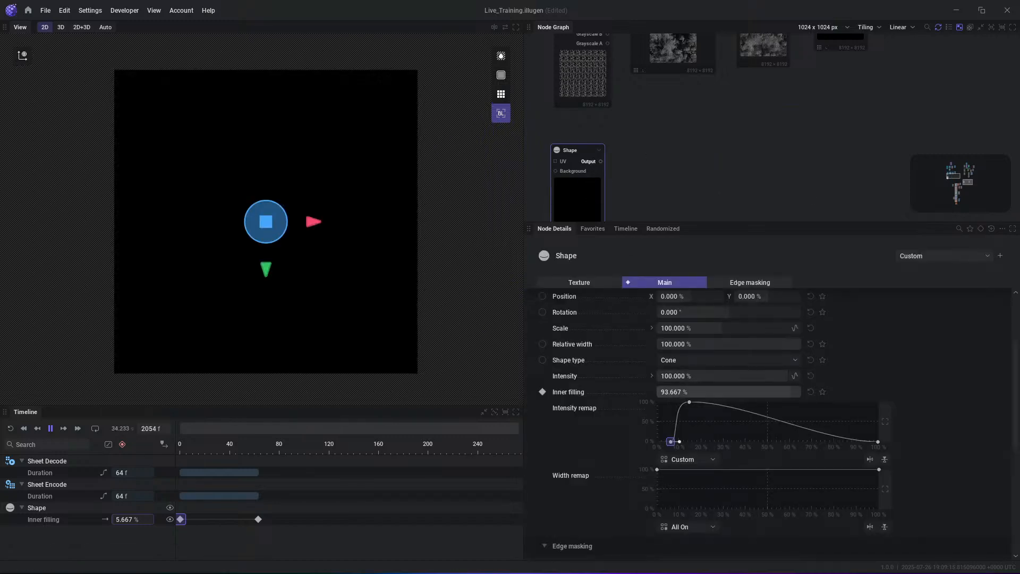
pyautogui.click(542, 391)
pyautogui.click(586, 335)
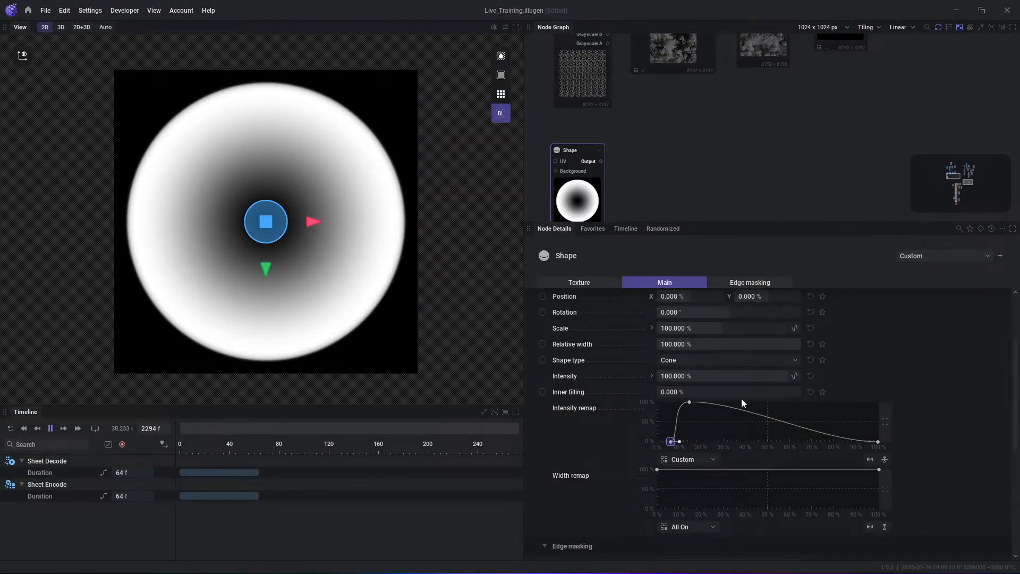
# - Duplicate the Shape node and connect the copy's output to the original Shape's Background input
pyautogui.moveTo(631, 170); pyautogui.dragTo(783, 125, button='middle')
pyautogui.click(670, 161)
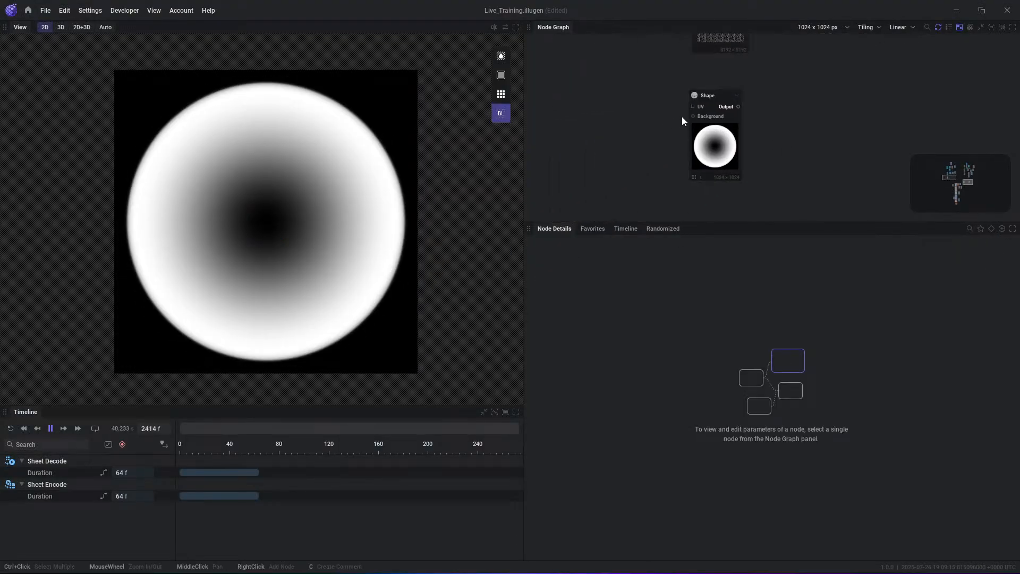
pyautogui.click(712, 143)
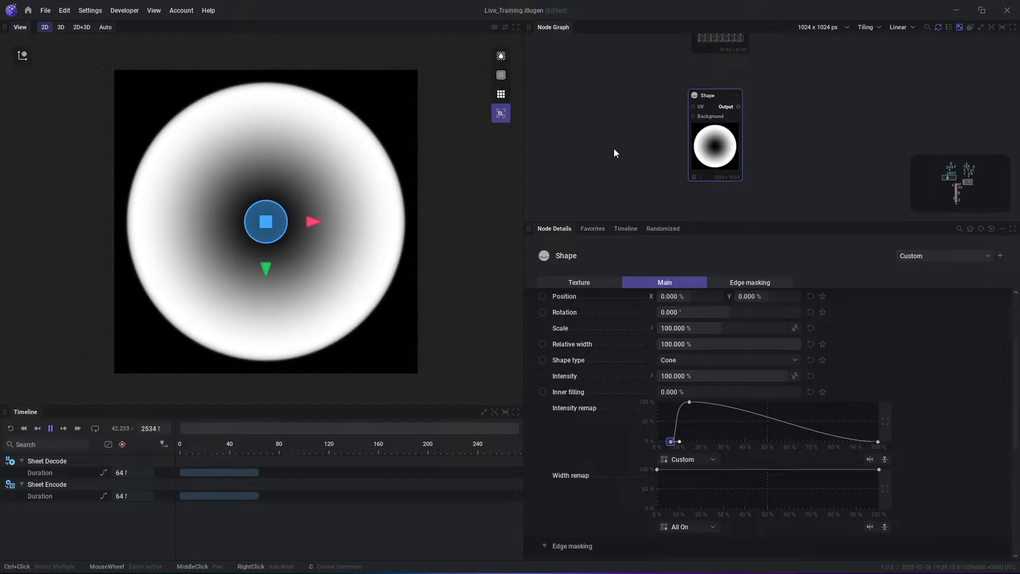
pyautogui.hotkey('ctrl', 'v')
pyautogui.moveTo(666, 181); pyautogui.dragTo(693, 117)
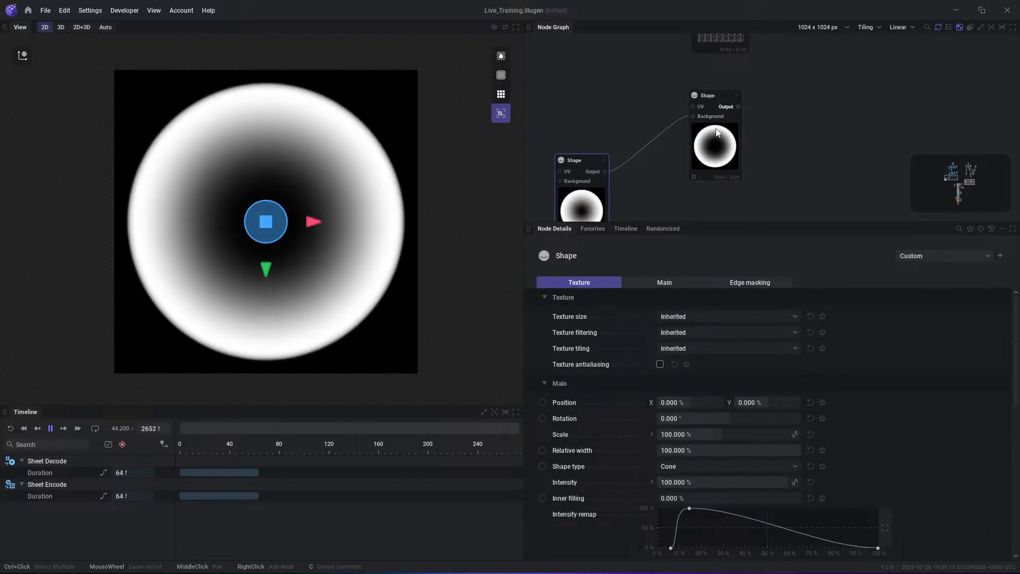
pyautogui.moveTo(592, 208); pyautogui.dragTo(596, 195)
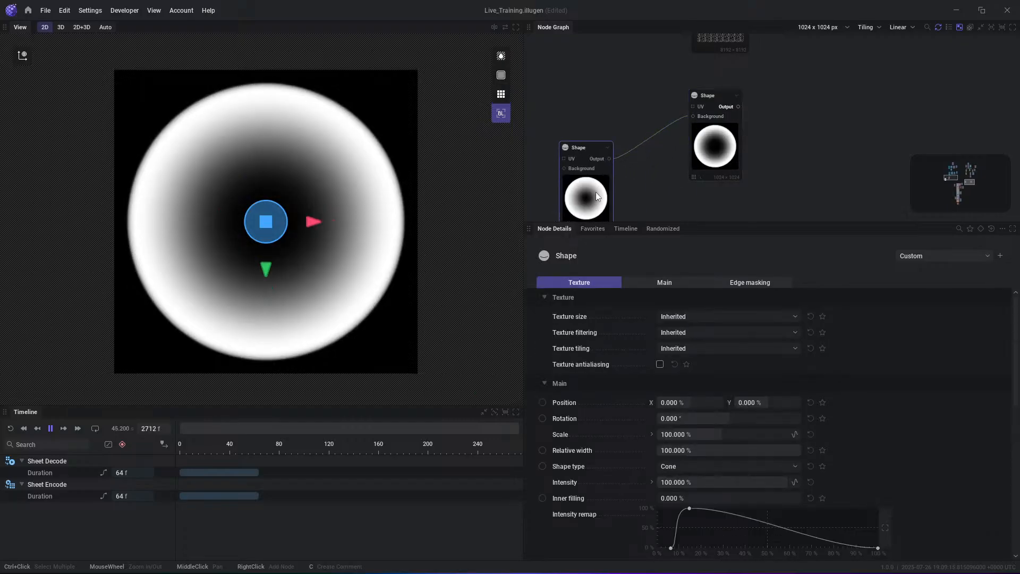
# - Add a Gradient node and feed it into the duplicated Shape's Background input
pyautogui.moveTo(620, 177); pyautogui.dragTo(699, 123, button='middle')
pyautogui.rightClick(618, 164)
pyautogui.write('gra')
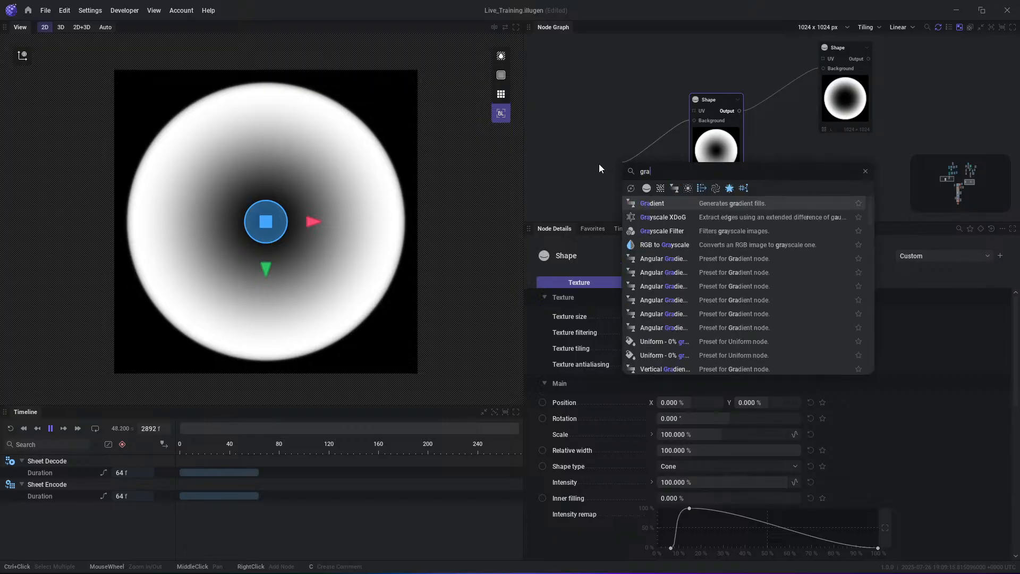
pyautogui.press('Return')
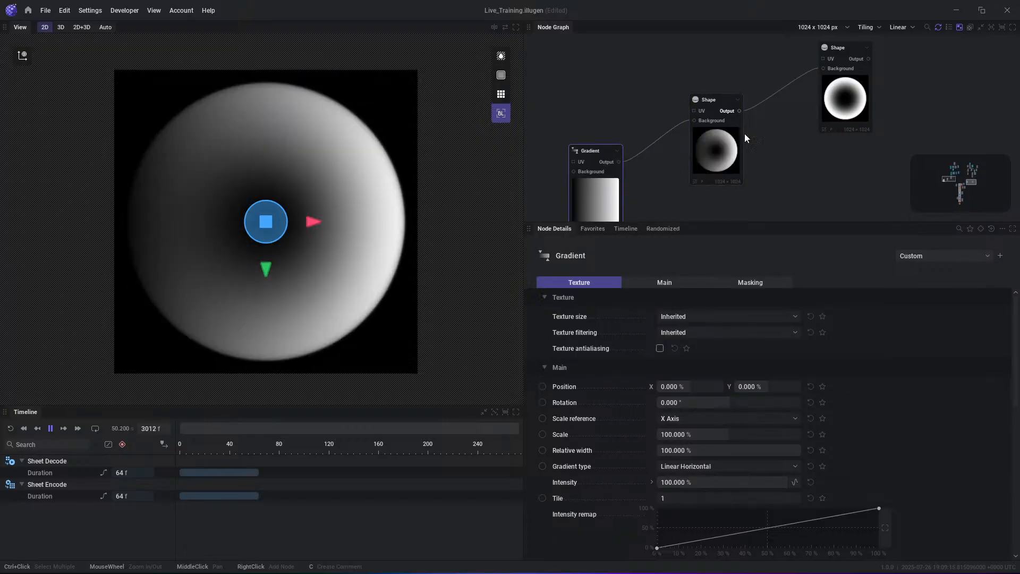
# - Add a Blend node with the original Shape as Background and the duplicated Shape as Foreground, unlinking the two Shapes from each other
pyautogui.moveTo(705, 151); pyautogui.dragTo(722, 129)
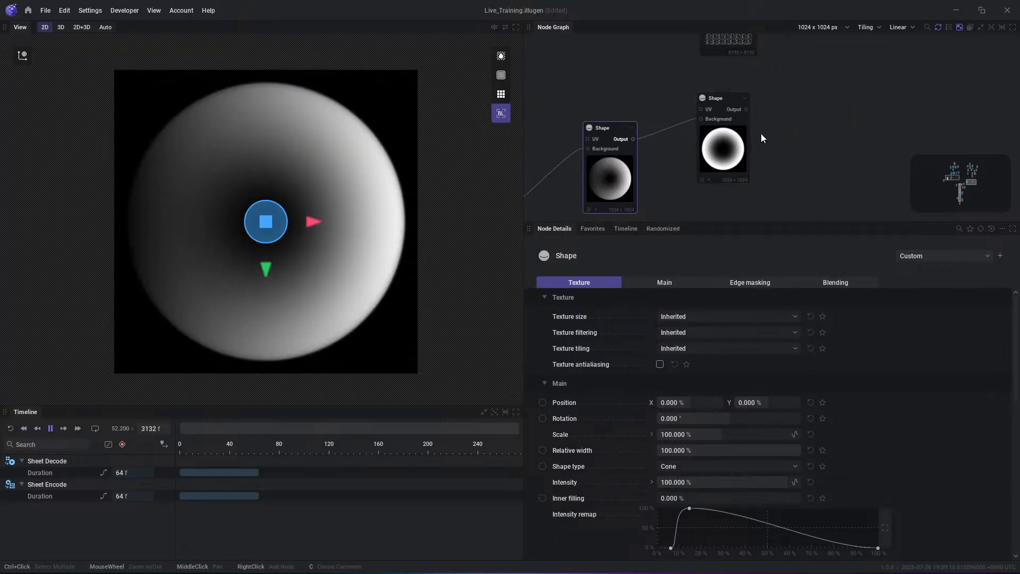
pyautogui.moveTo(733, 144); pyautogui.dragTo(710, 141)
pyautogui.moveTo(722, 108); pyautogui.dragTo(811, 154)
pyautogui.write('blend')
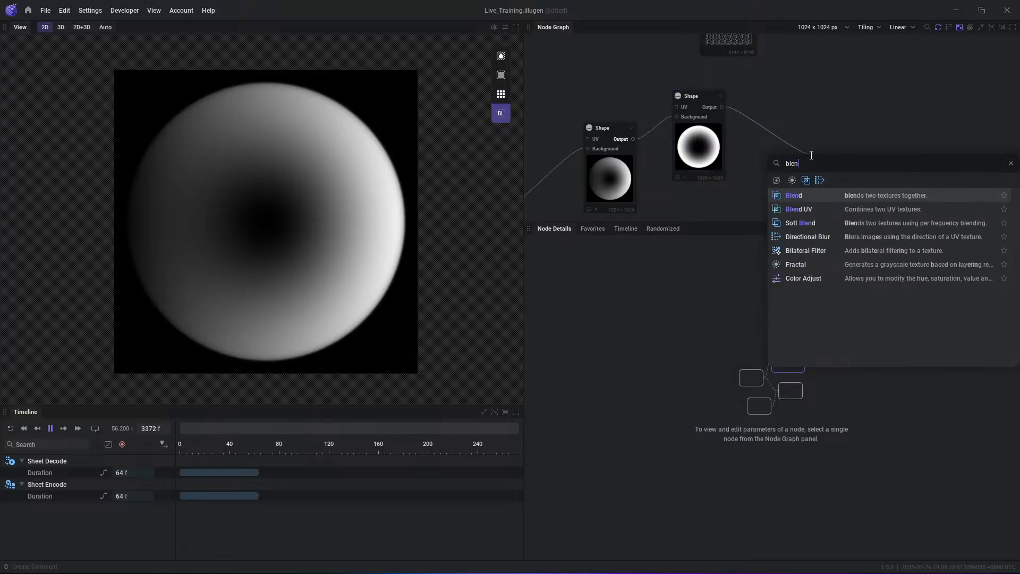
pyautogui.press('Return')
pyautogui.moveTo(659, 154); pyautogui.dragTo(813, 110)
pyautogui.click(653, 126)
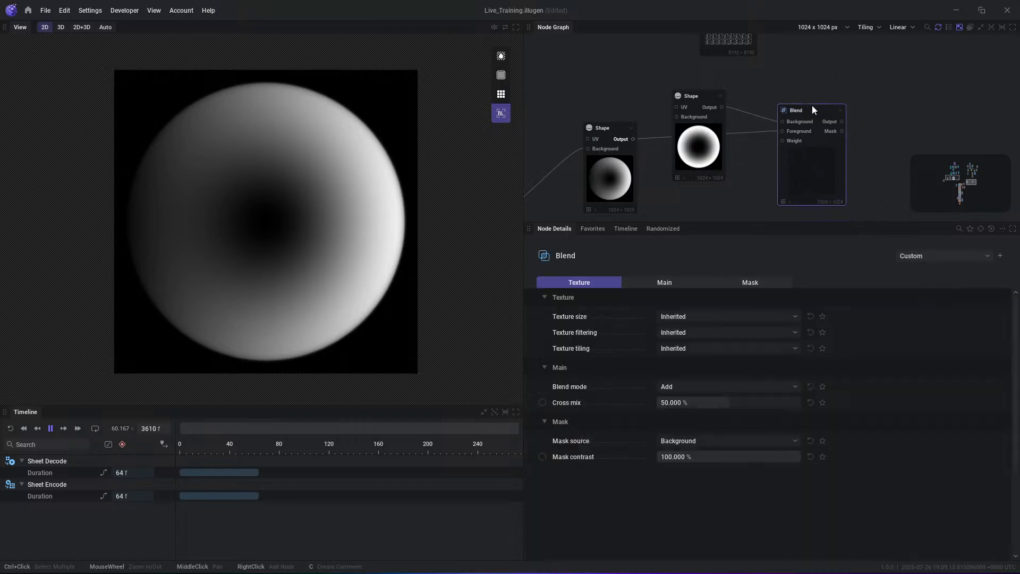
# - Align the Blend node with the Shapes and set its blend mode to Multiply
pyautogui.moveTo(797, 178); pyautogui.dragTo(798, 154)
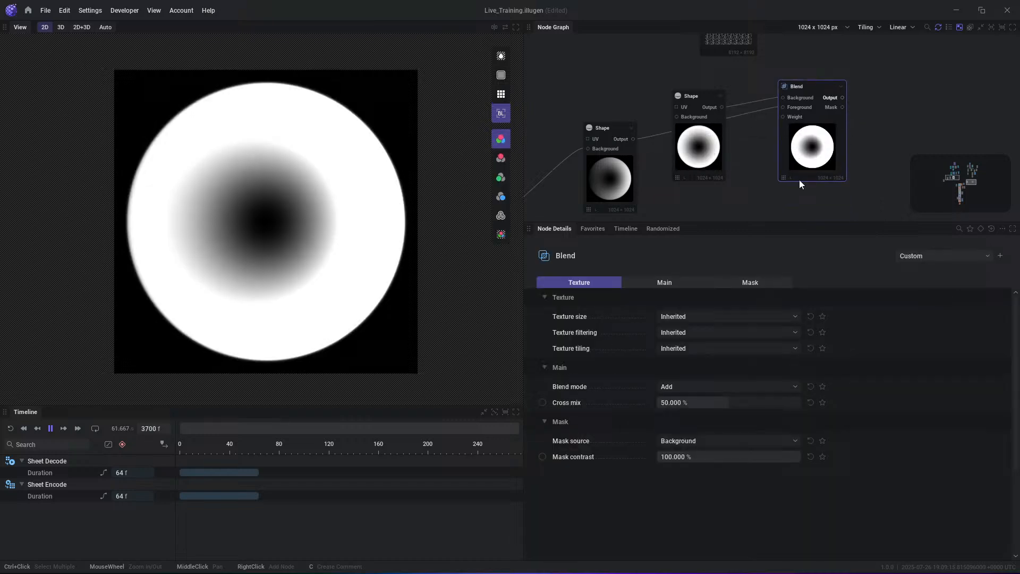
pyautogui.click(693, 387)
pyautogui.click(680, 263)
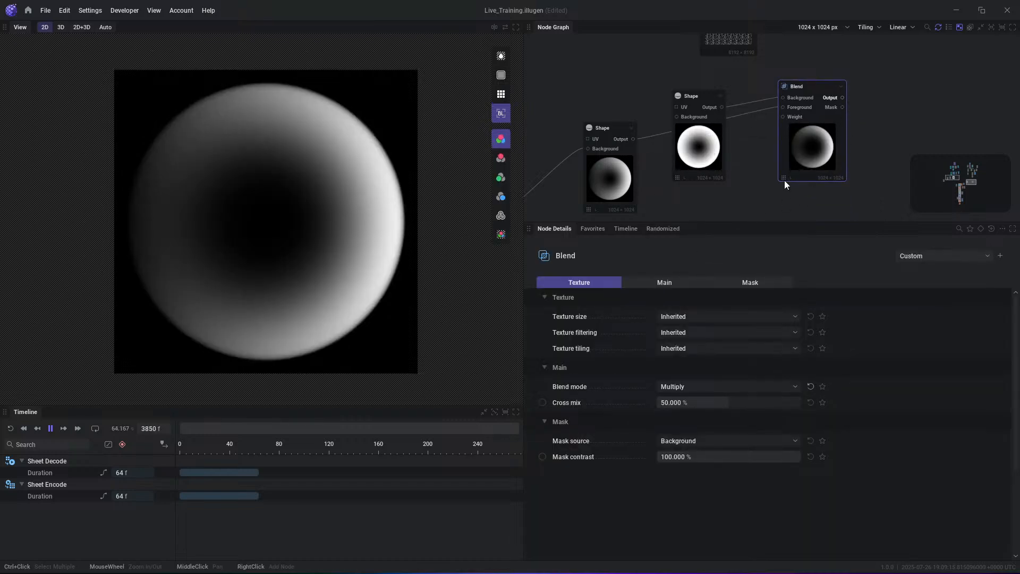
# - Delete the Blend node and reconnect the duplicated Shape's output to the original Shape's Background input
pyautogui.press('Delete')
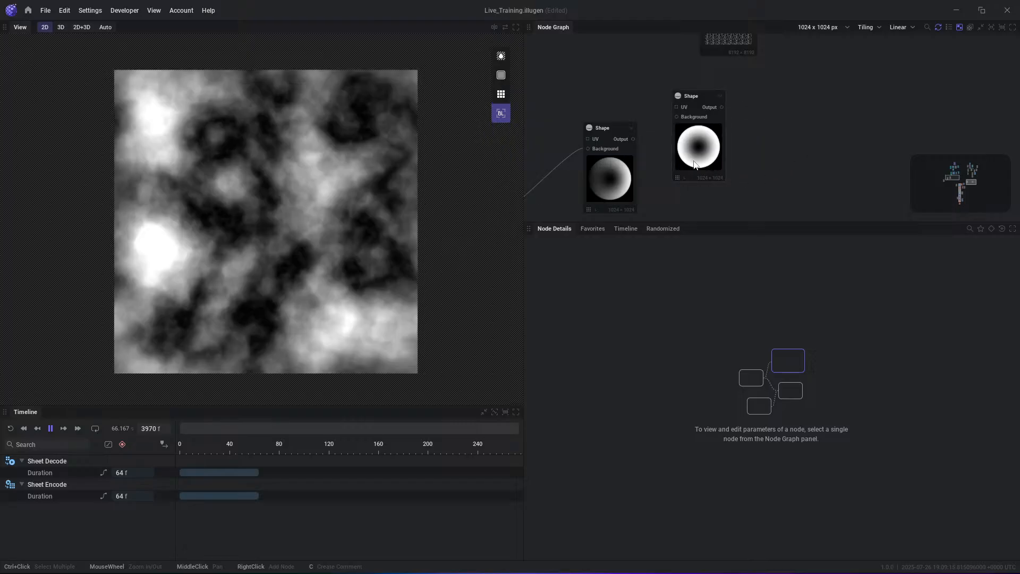
pyautogui.click(708, 116)
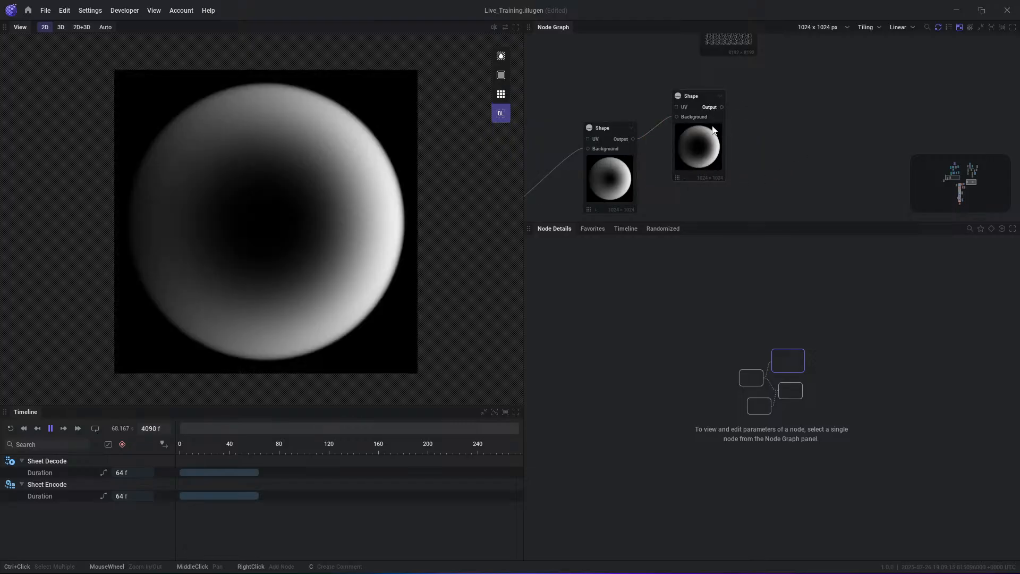
# - Set the final Shape node's Blending type to Alpha
pyautogui.scroll(-1, 704, 439)
pyautogui.click(843, 280)
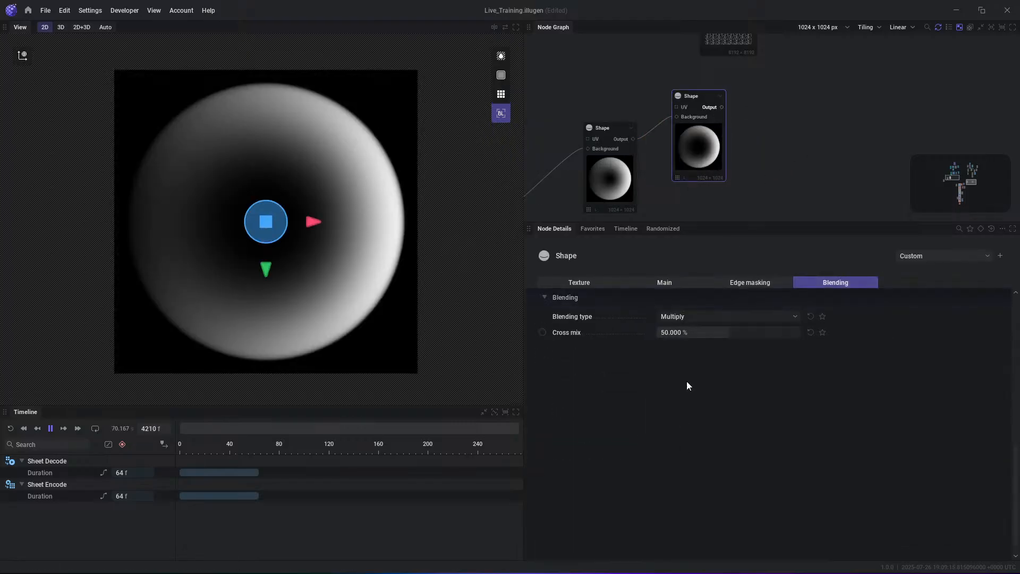
pyautogui.click(690, 316)
pyautogui.click(688, 330)
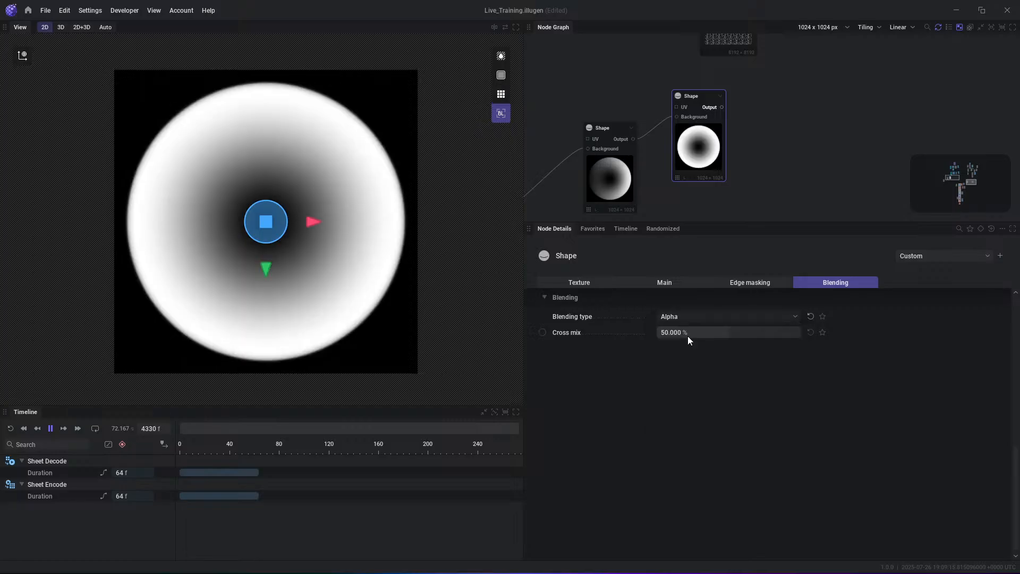
# - Compare several blending types on the final Shape node, including Min Darken, and settle on Overlay
pyautogui.click(691, 319)
pyautogui.press('Down')
pyautogui.press('Down')
pyautogui.press('Down')
pyautogui.press('Down')
pyautogui.press('Down')
pyautogui.press('Down')
pyautogui.press('Down')
pyautogui.press('Down')
pyautogui.press('Down')
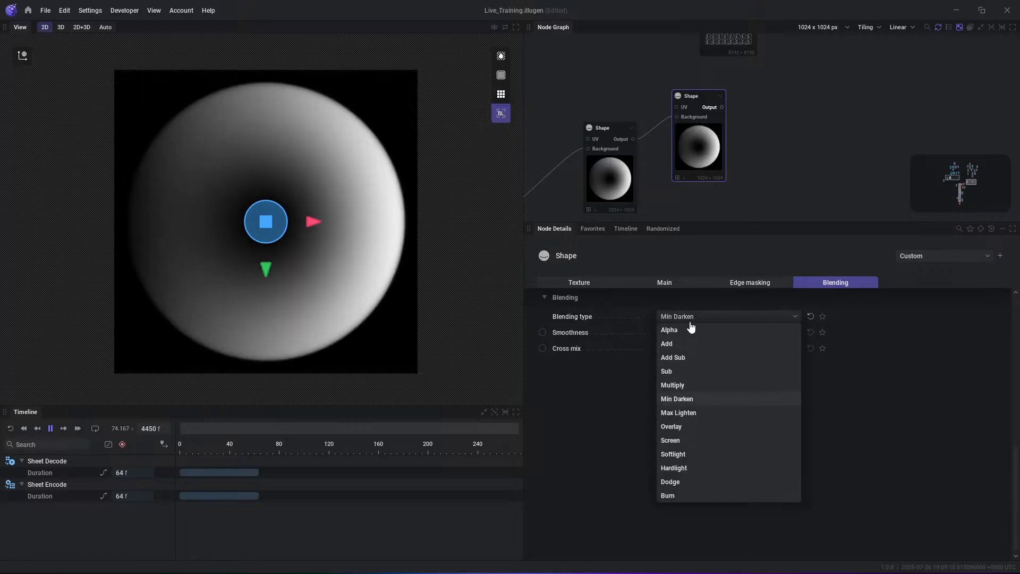
pyautogui.press('Up')
pyautogui.press('Up')
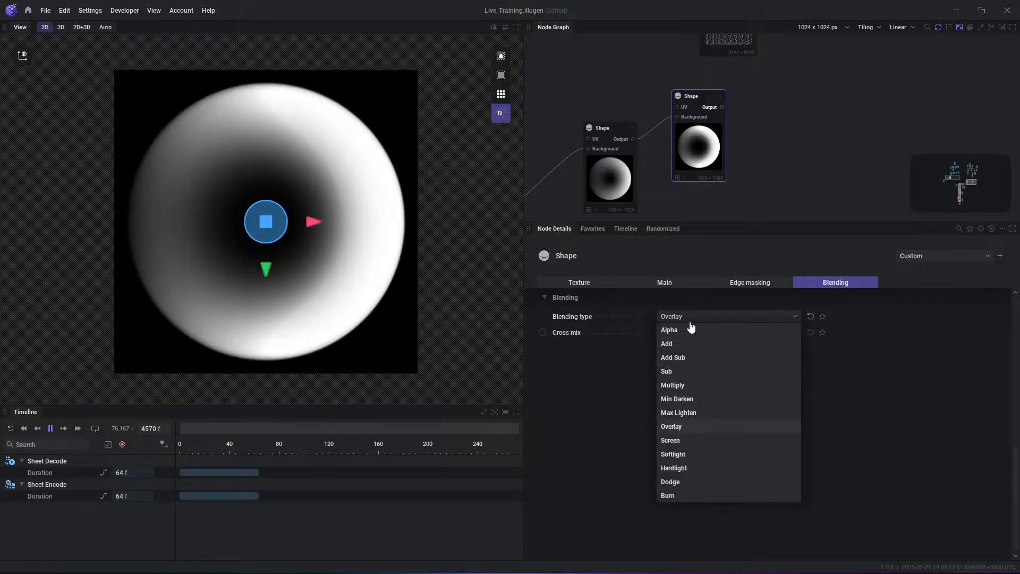
pyautogui.press('Up')
pyautogui.press('Down')
pyautogui.press('Down')
pyautogui.press('Up')
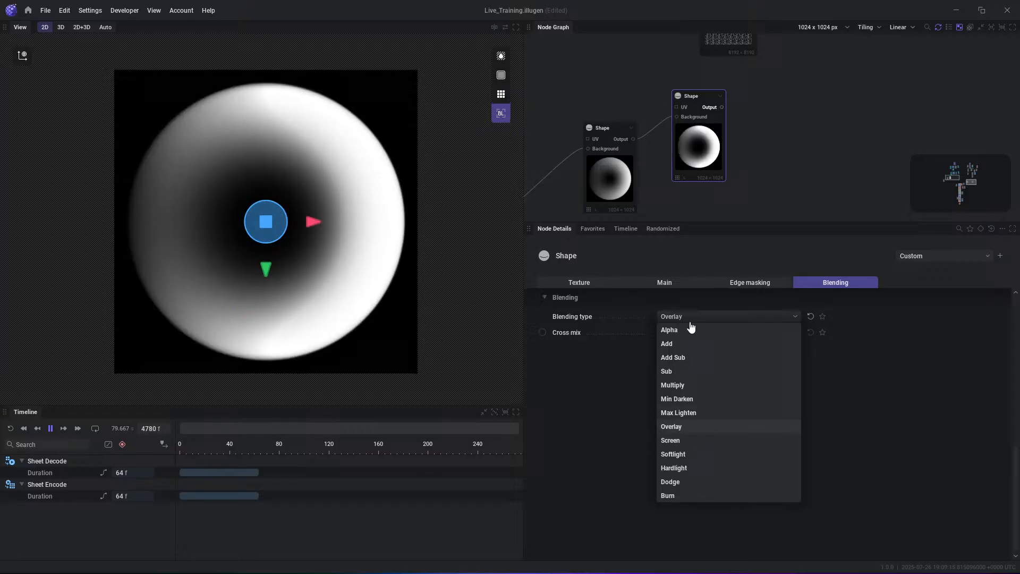
pyautogui.click(728, 428)
# - Try Overlay and Screen as the first Shape node's blending type, ending back on Multiply
pyautogui.moveTo(596, 150); pyautogui.dragTo(693, 129, button='middle')
pyautogui.click(695, 132)
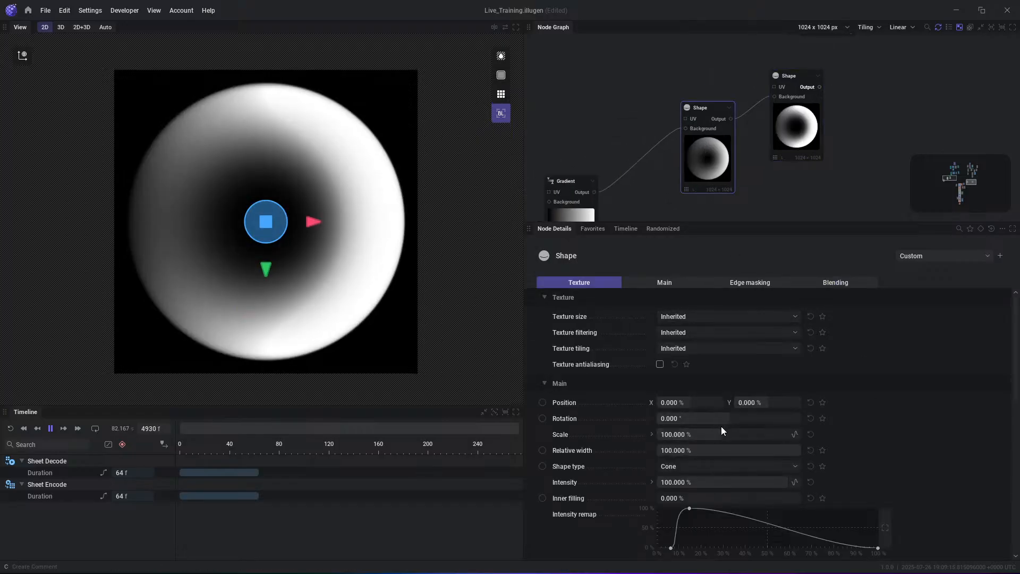
pyautogui.scroll(-10, 726, 430)
pyautogui.click(686, 433)
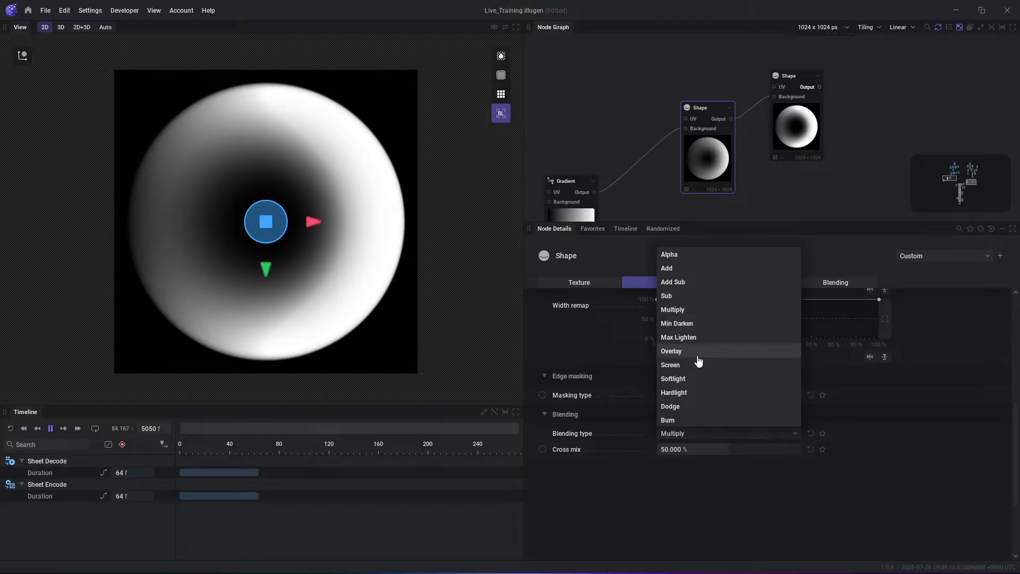
pyautogui.click(690, 351)
pyautogui.click(686, 433)
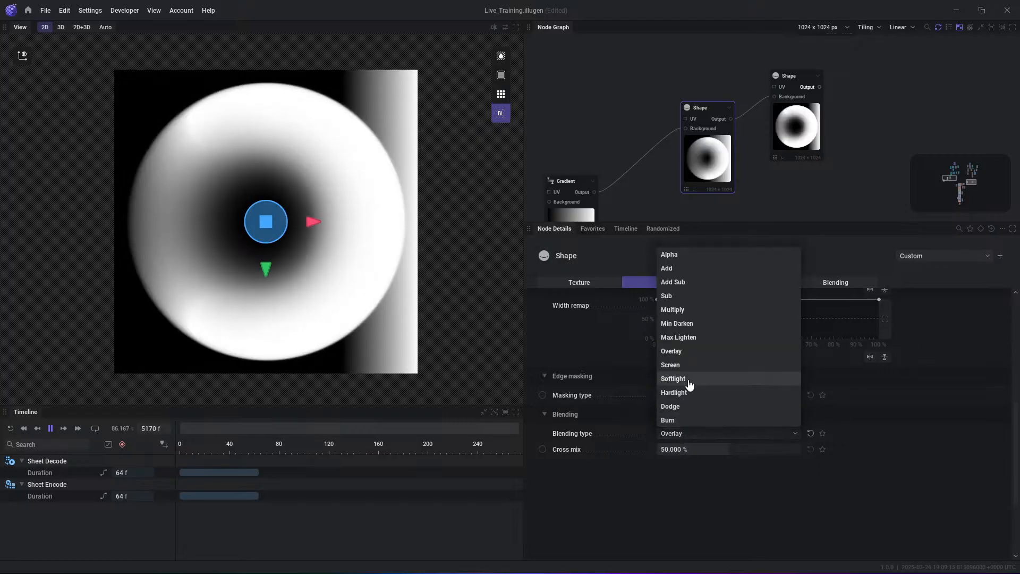
pyautogui.click(685, 367)
pyautogui.click(685, 433)
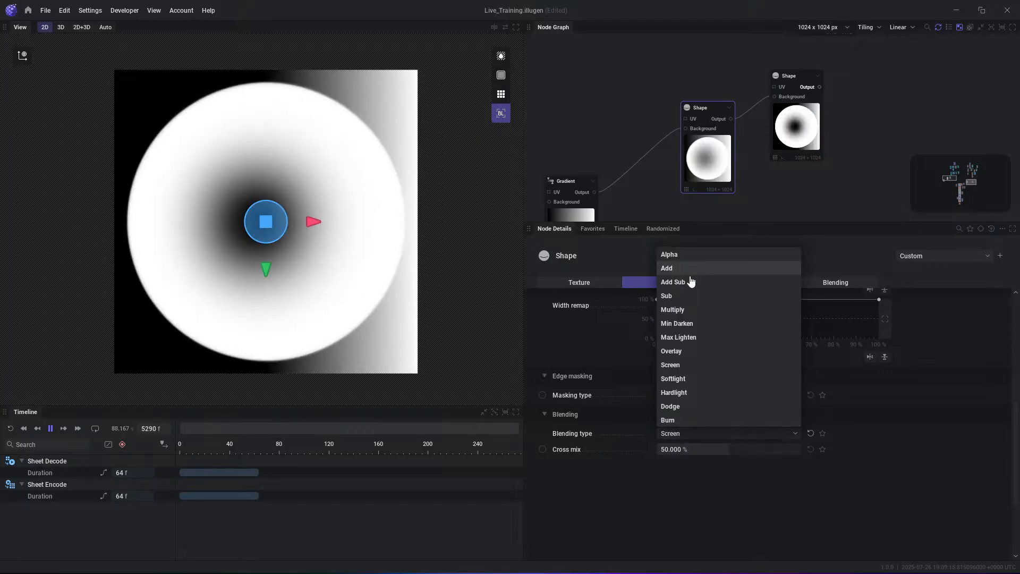
pyautogui.click(690, 314)
# - Move the final Shape node slightly up in the graph and set the Gradient node's Rotation to 90°
pyautogui.click(807, 165)
pyautogui.moveTo(810, 133); pyautogui.dragTo(810, 118)
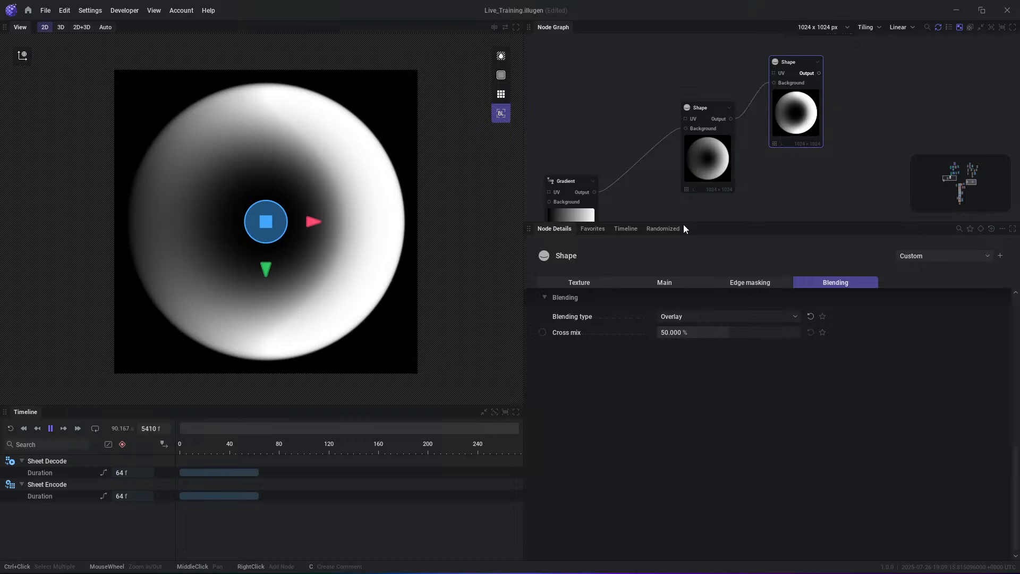
pyautogui.moveTo(631, 210); pyautogui.dragTo(649, 156, button='middle')
pyautogui.click(588, 187)
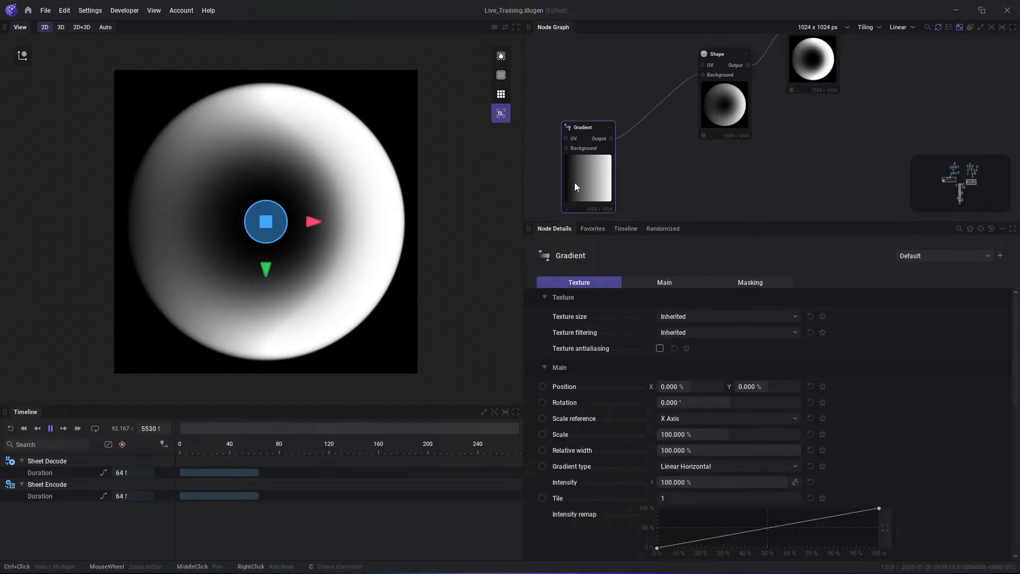
pyautogui.moveTo(287, 238); pyautogui.dragTo(359, 194)
pyautogui.click(691, 402)
pyautogui.write('90')
pyautogui.press('Return')
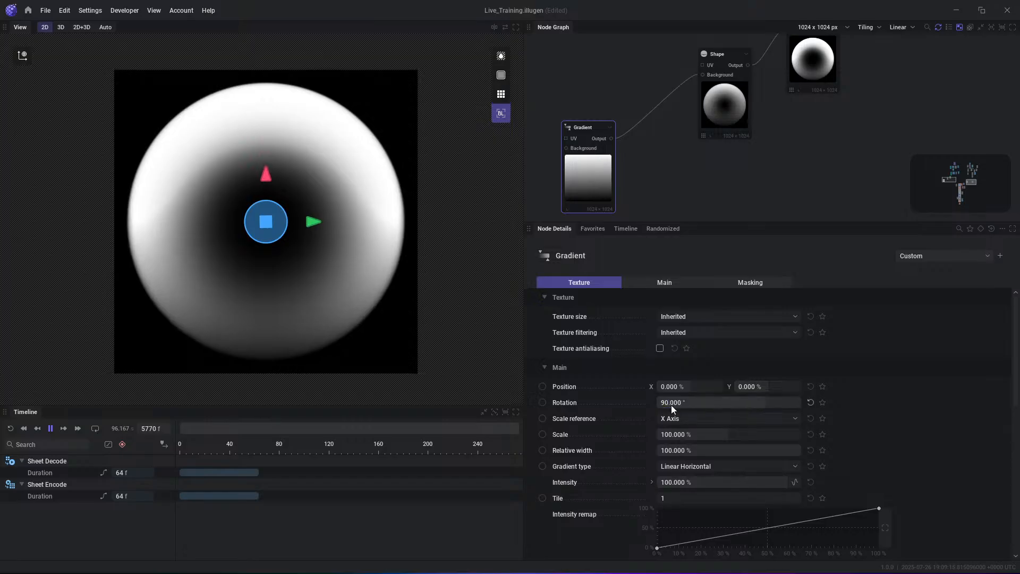
# - Move the Gradient upward in the preview to a Y position of about 27.6%
pyautogui.moveTo(680, 159); pyautogui.dragTo(675, 191, button='middle')
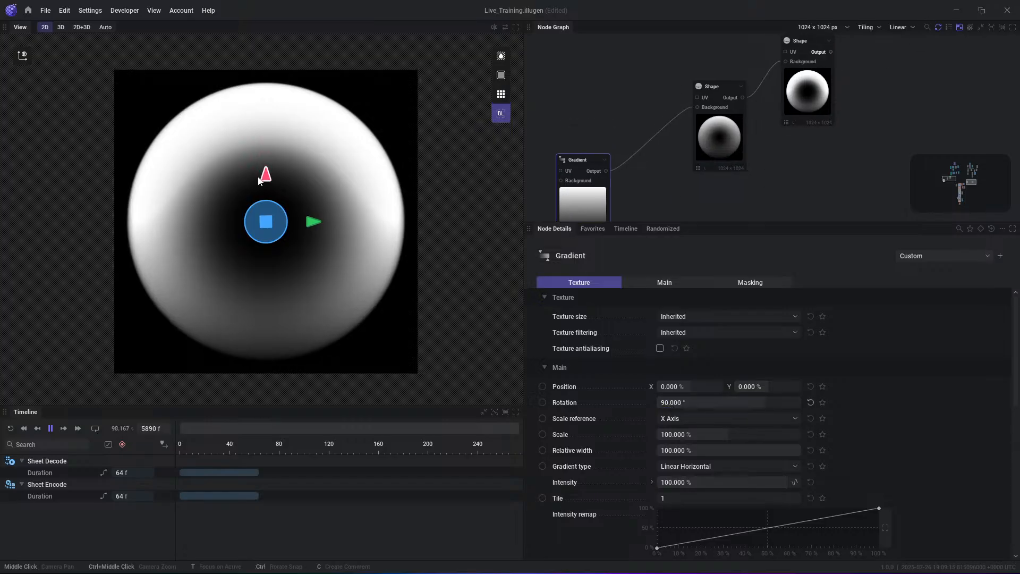
pyautogui.moveTo(259, 181); pyautogui.dragTo(282, 93)
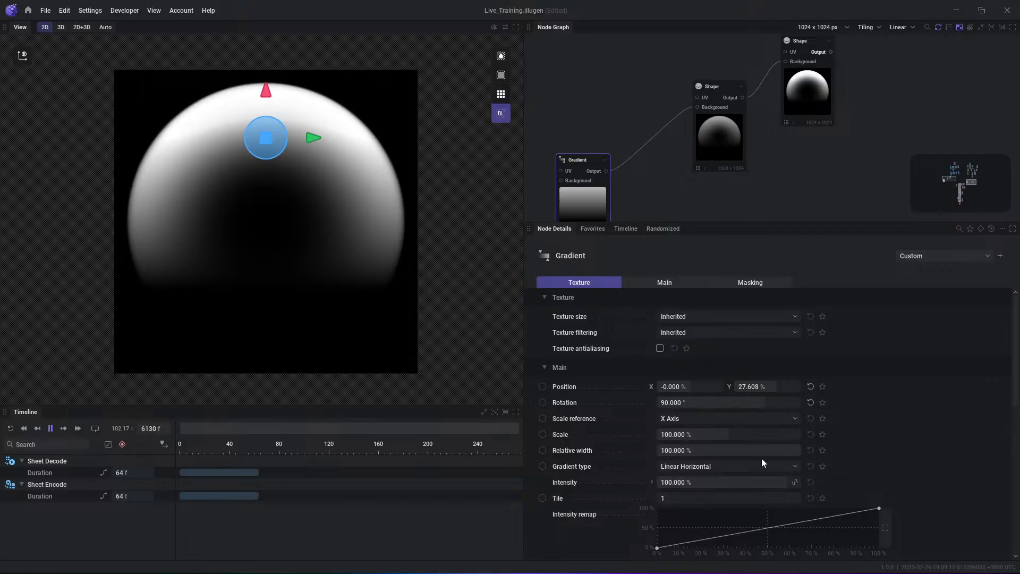
pyautogui.scroll(-2, 763, 463)
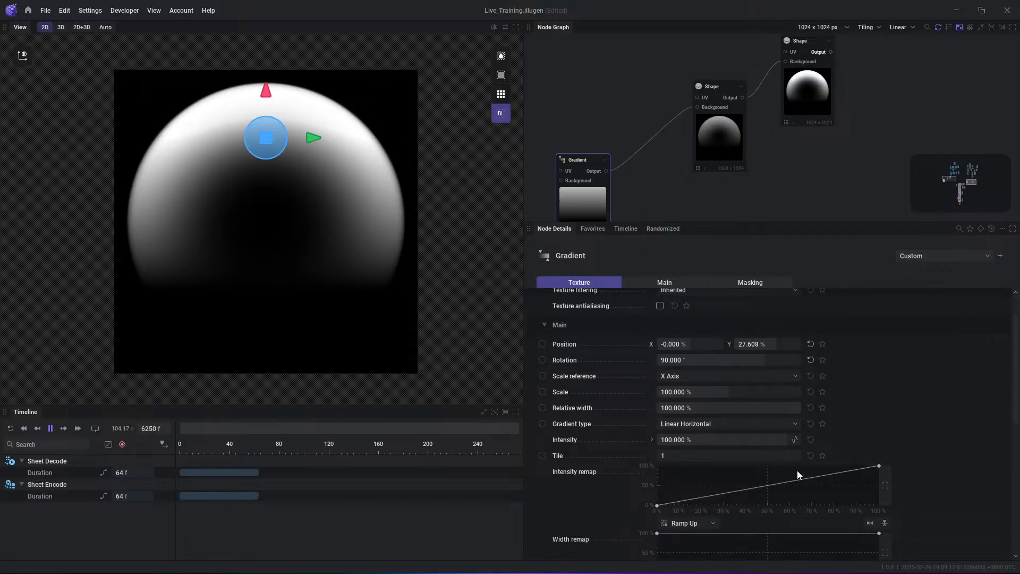
pyautogui.moveTo(828, 85); pyautogui.dragTo(786, 123, button='middle')
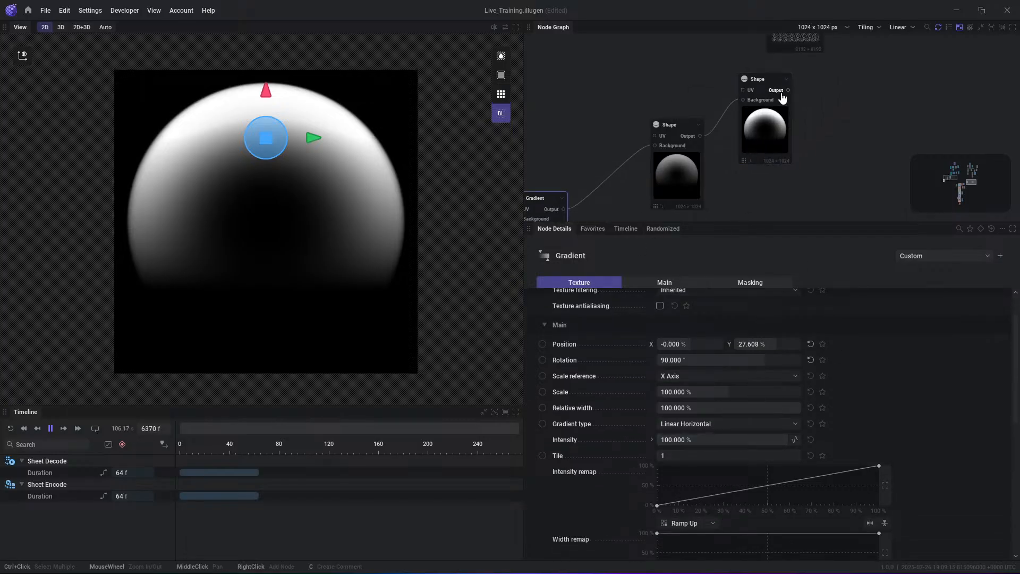
# - Set the final Shape node's Inner filling to 70%
pyautogui.click(780, 93)
pyautogui.click(777, 93)
pyautogui.click(750, 123)
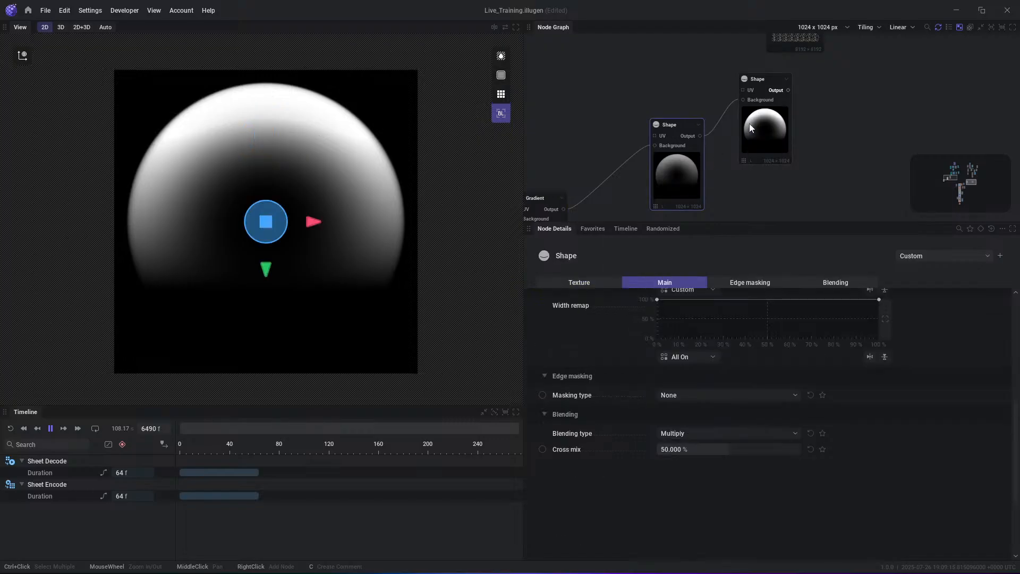
pyautogui.scroll(-3, 705, 351)
pyautogui.scroll(4, 724, 419)
pyautogui.scroll(4, 724, 419)
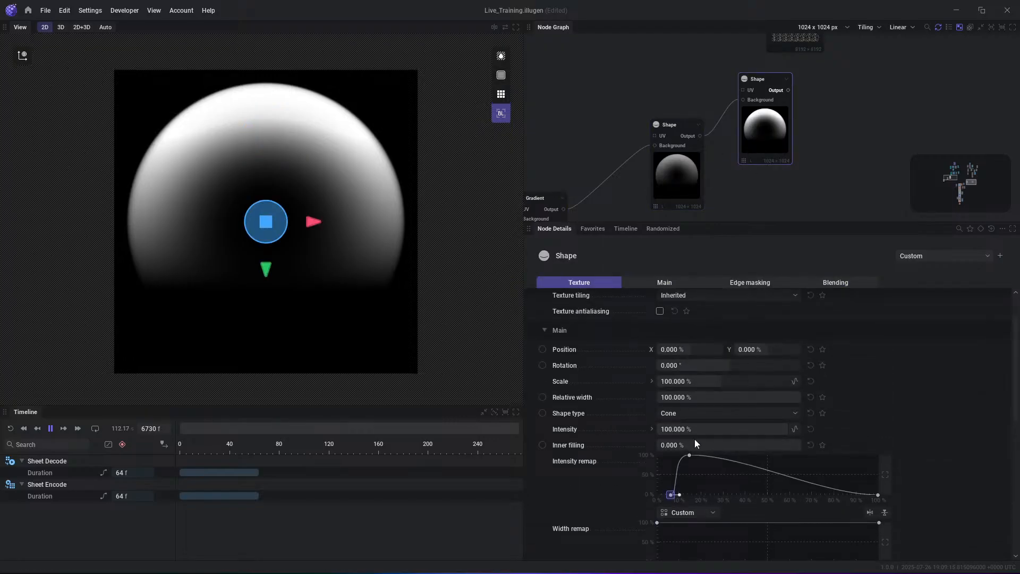
pyautogui.moveTo(695, 441); pyautogui.dragTo(757, 442)
# - Disconnect the final Shape's Background input and reconnect it to the first Shape's output
pyautogui.click(711, 129)
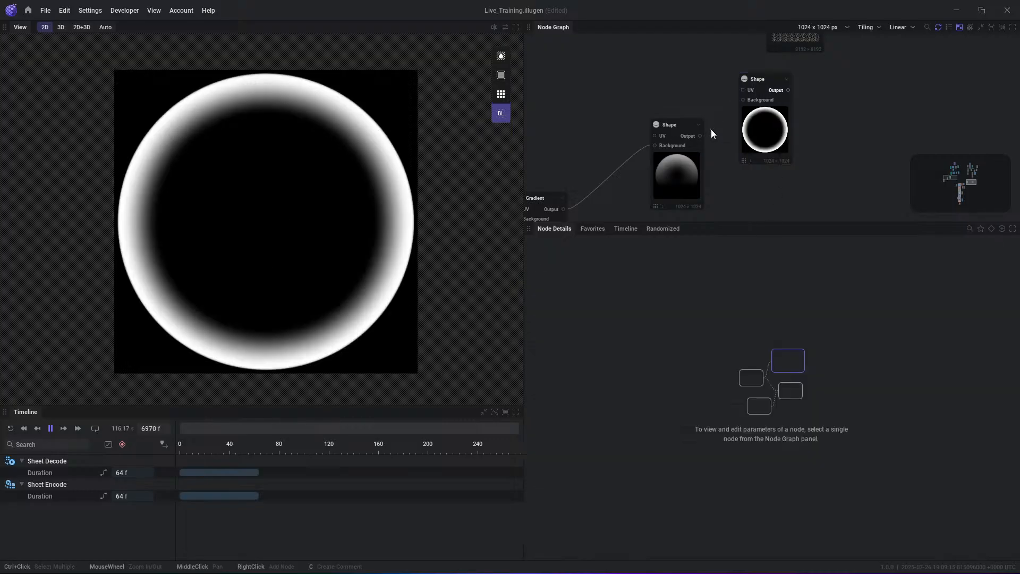
pyautogui.moveTo(700, 136); pyautogui.dragTo(742, 100)
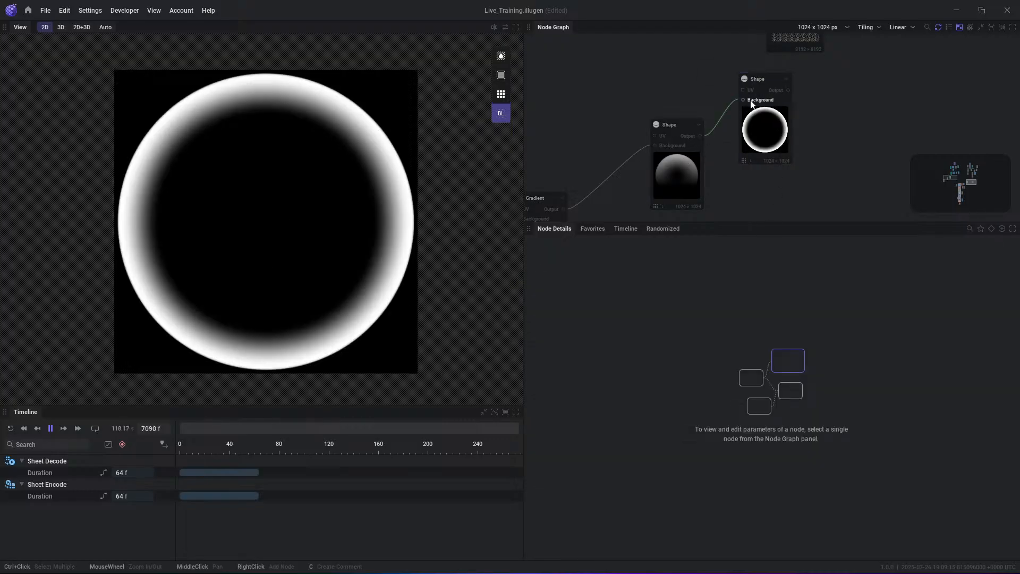
pyautogui.click(674, 168)
pyautogui.click(741, 145)
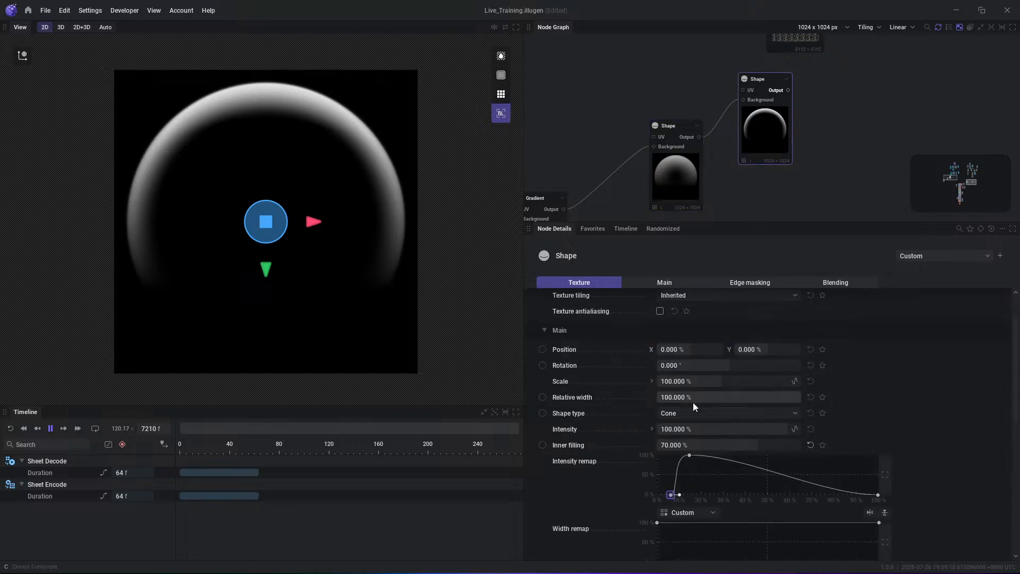
# - Add a Color Ramp node fed by the final Shape's output
pyautogui.scroll(-5, 833, 362)
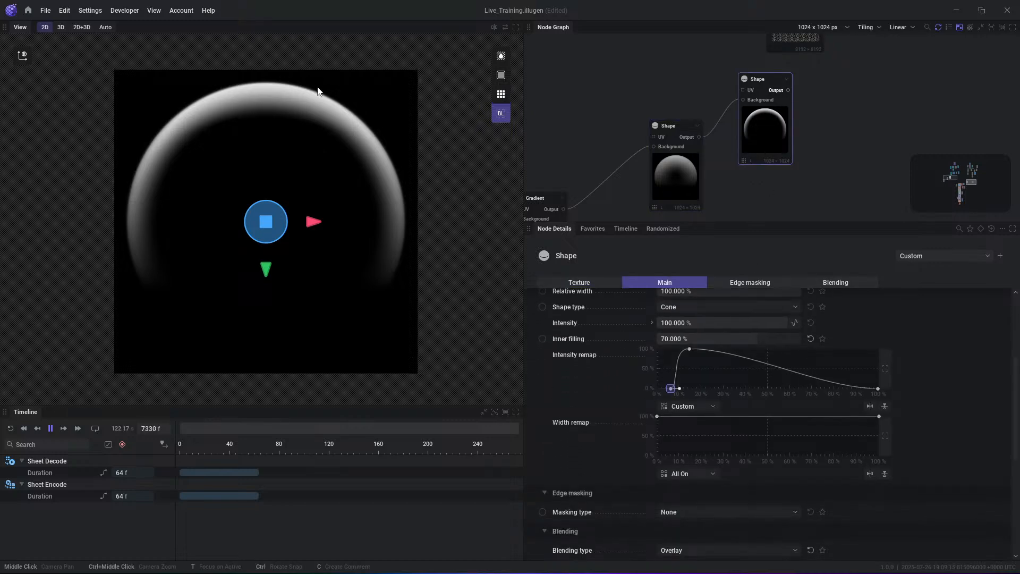
pyautogui.moveTo(809, 94); pyautogui.dragTo(735, 108, button='middle')
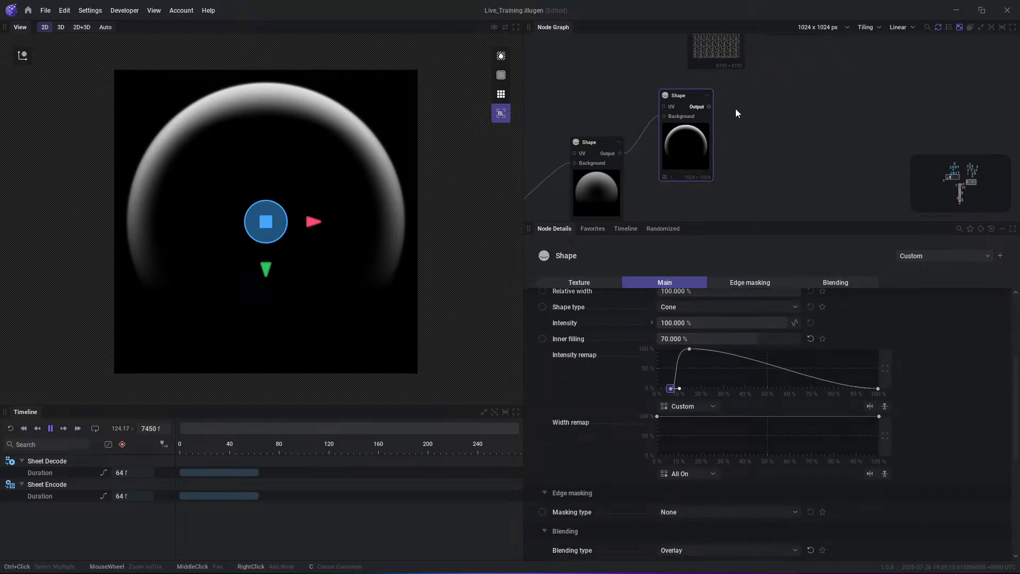
pyautogui.moveTo(715, 107); pyautogui.dragTo(783, 105)
pyautogui.write('color')
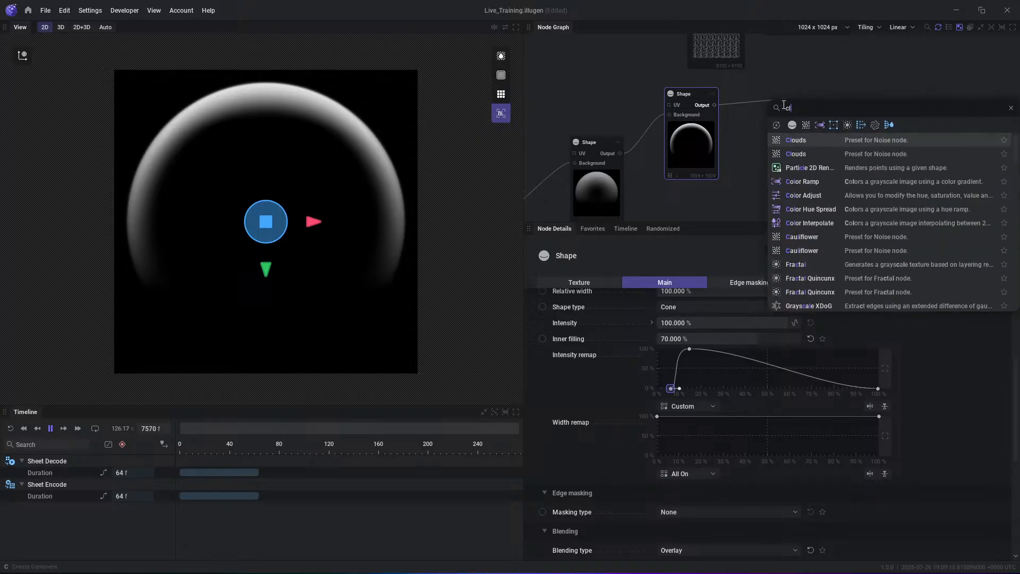
pyautogui.press('Return')
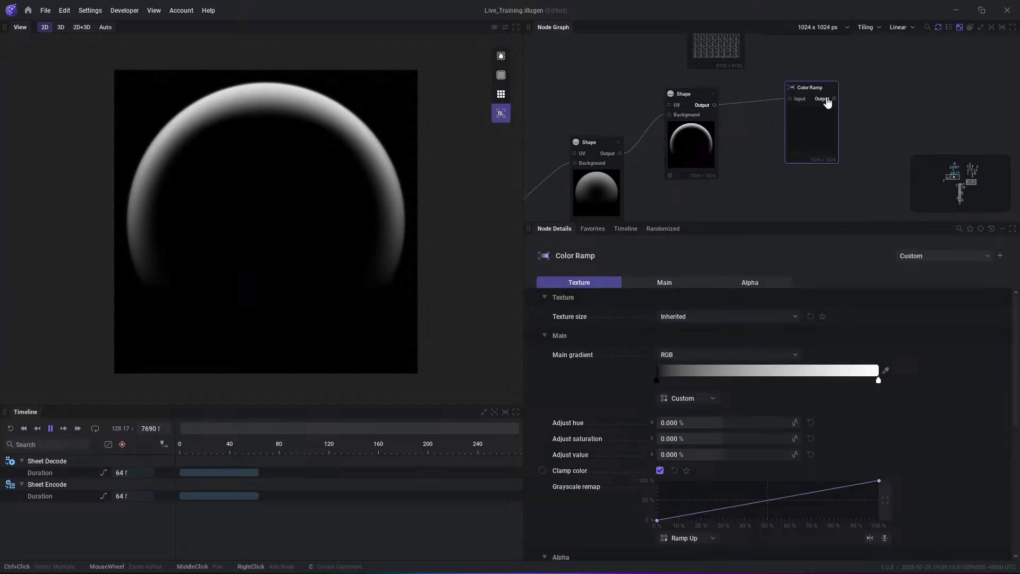
# - Change the white end stop of the Color Ramp's main gradient to a golden orange
pyautogui.click(877, 380)
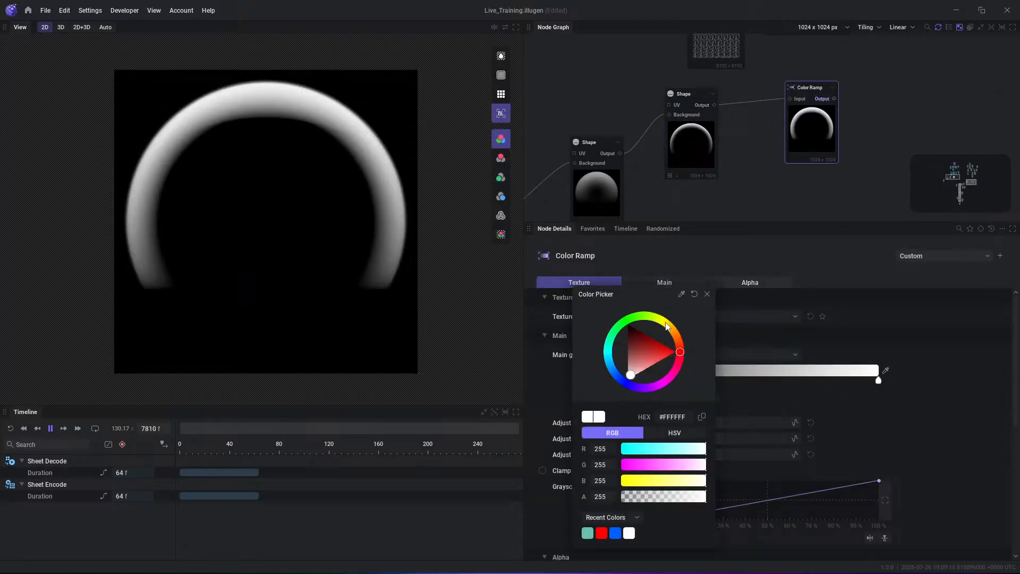
pyautogui.moveTo(668, 326); pyautogui.dragTo(671, 328)
pyautogui.moveTo(652, 371); pyautogui.dragTo(660, 356)
pyautogui.click(910, 161)
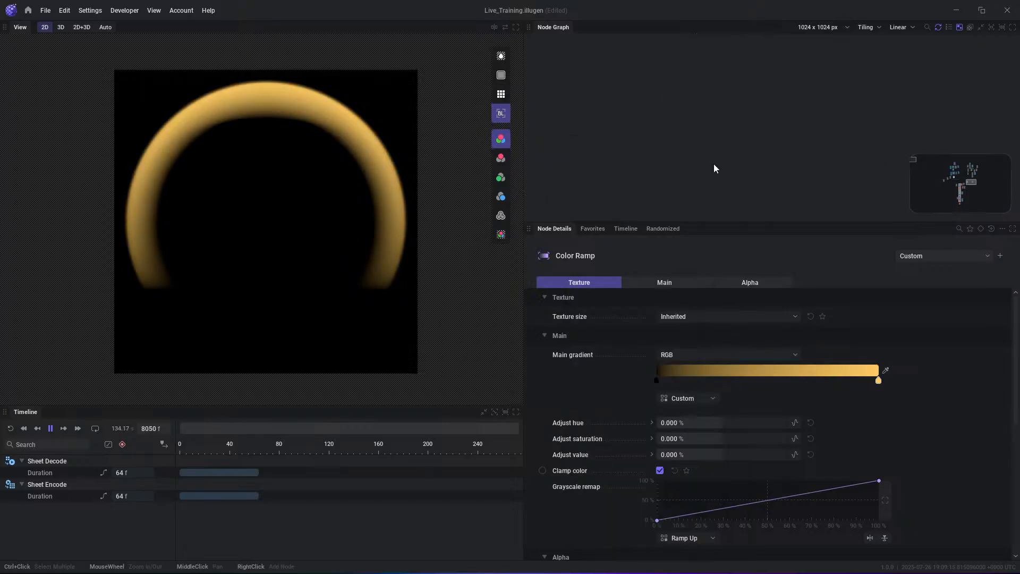
# - Move the Gradient down in the preview to a Y position of about 4%
pyautogui.click(951, 178)
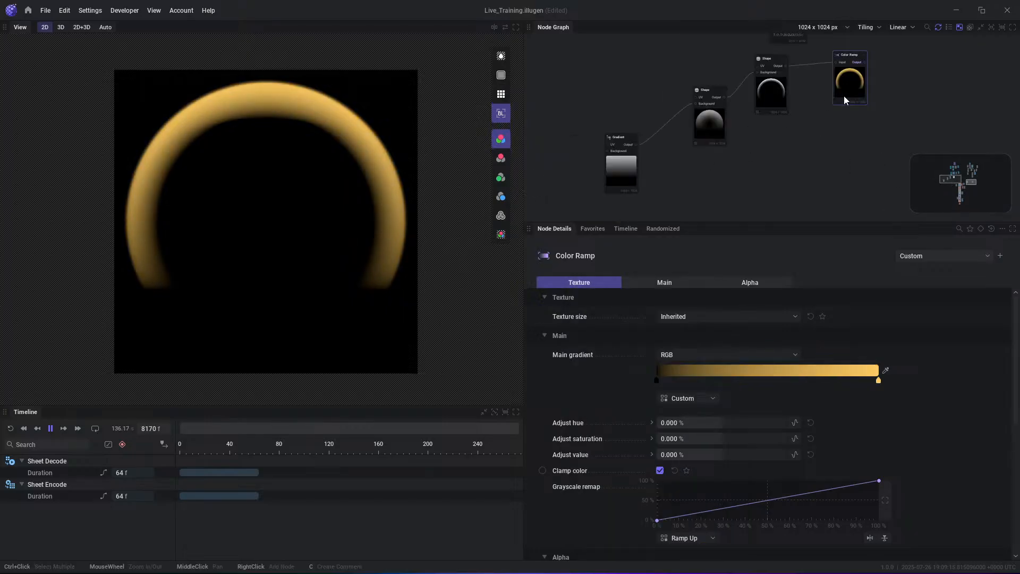
pyautogui.scroll(3, 767, 139)
pyautogui.moveTo(642, 169); pyautogui.dragTo(743, 100, button='middle')
pyautogui.click(544, 193)
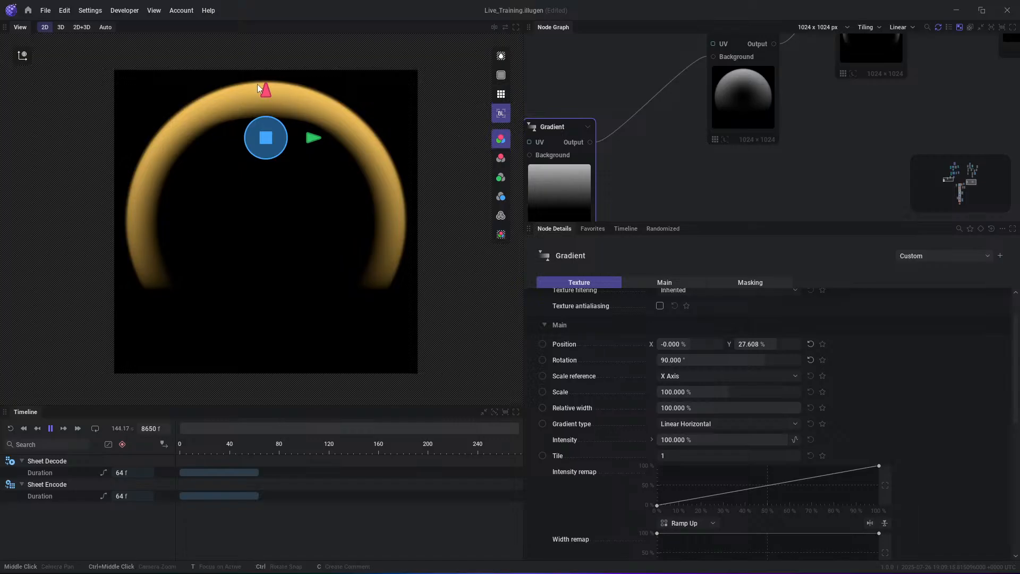
pyautogui.moveTo(266, 90); pyautogui.dragTo(266, 164)
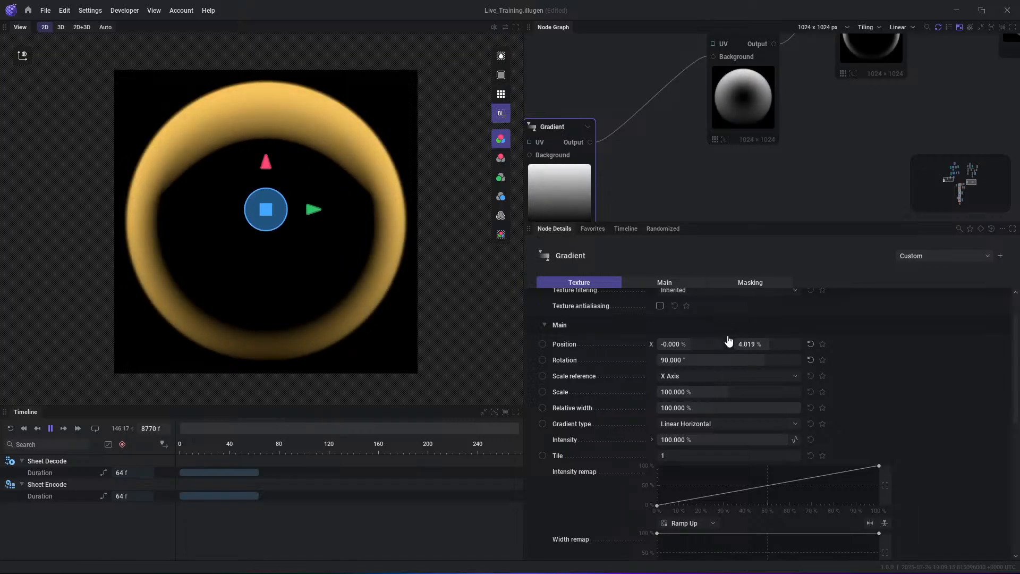
# - Try a lower Cross mix on the first Shape node and reset it to its default
pyautogui.click(764, 116)
pyautogui.moveTo(709, 449); pyautogui.dragTo(660, 451)
pyautogui.click(811, 449)
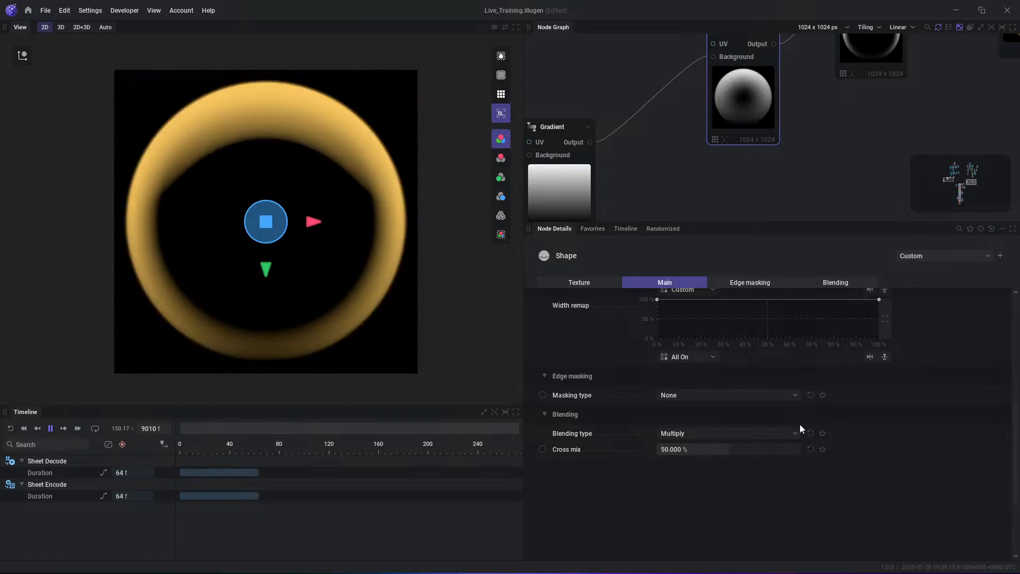
pyautogui.scroll(1, 705, 342)
# - Lower the end point of the Gradient node's Intensity remap curve to about 25%
pyautogui.click(575, 190)
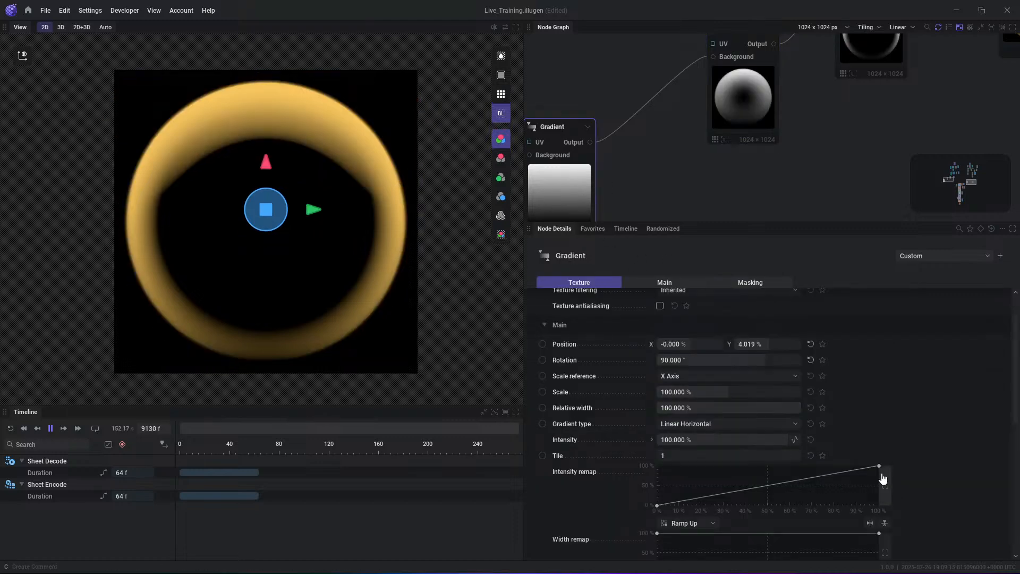
pyautogui.moveTo(882, 476); pyautogui.dragTo(883, 500)
pyautogui.moveTo(800, 139); pyautogui.dragTo(766, 213, button='middle')
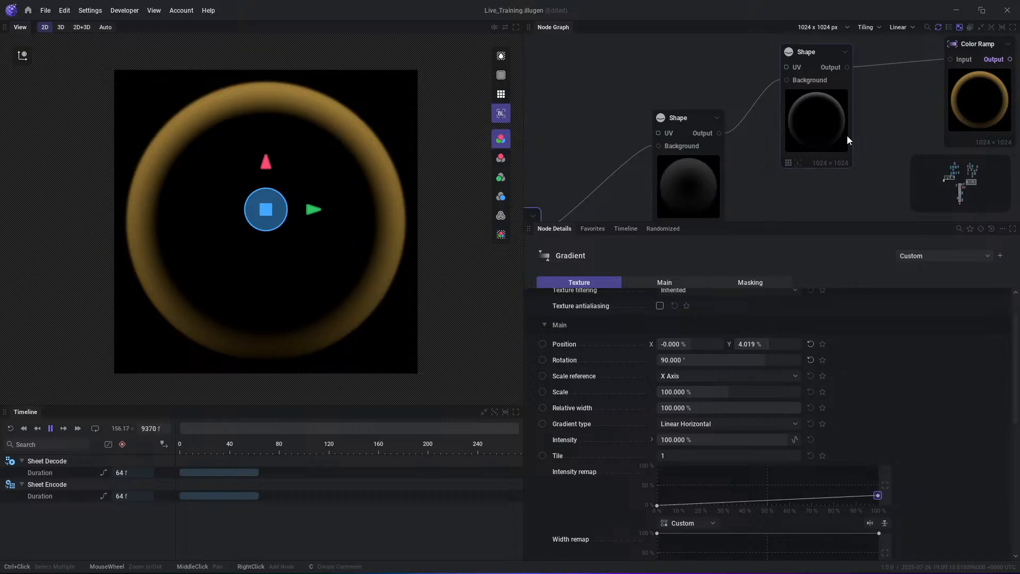
# - Set the Color Ramp's Main gradient mode to SRGB
pyautogui.moveTo(886, 107); pyautogui.dragTo(758, 138, button='middle')
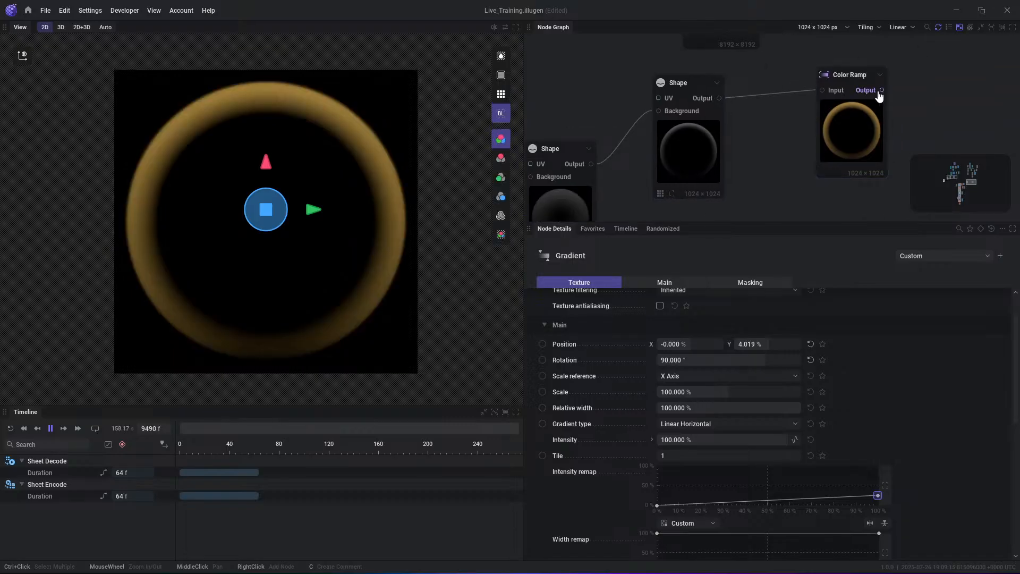
pyautogui.scroll(2, 692, 359)
pyautogui.click(850, 74)
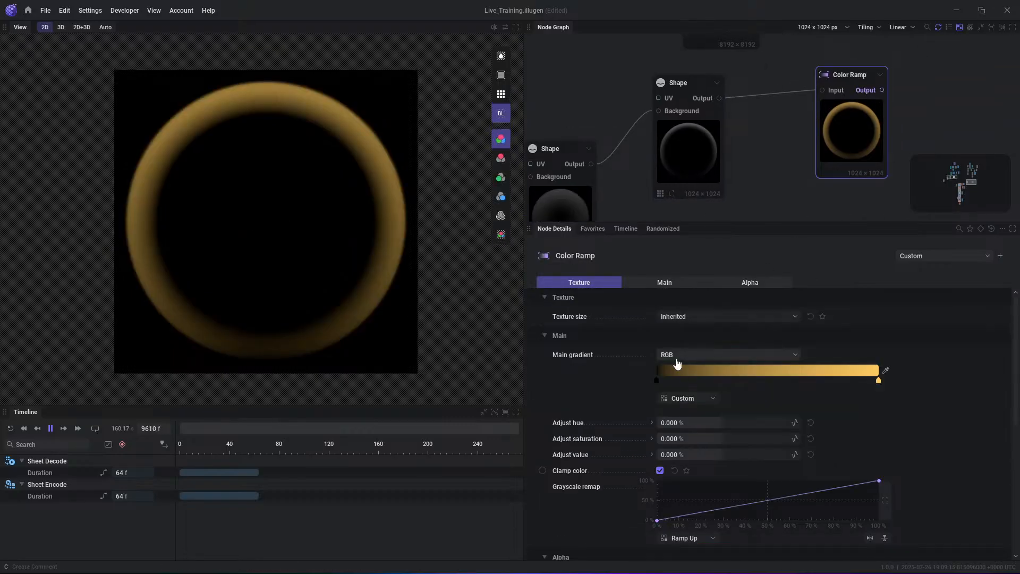
pyautogui.click(677, 355)
pyautogui.click(668, 368)
pyautogui.scroll(-2, 307, 205)
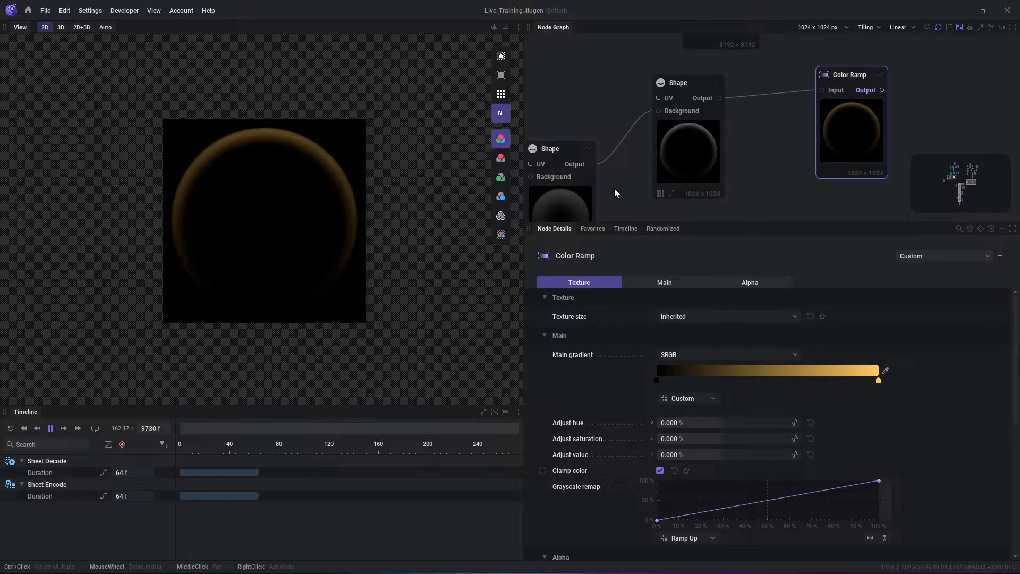
pyautogui.moveTo(615, 188); pyautogui.dragTo(794, 118, button='middle')
pyautogui.moveTo(638, 175); pyautogui.dragTo(654, 158)
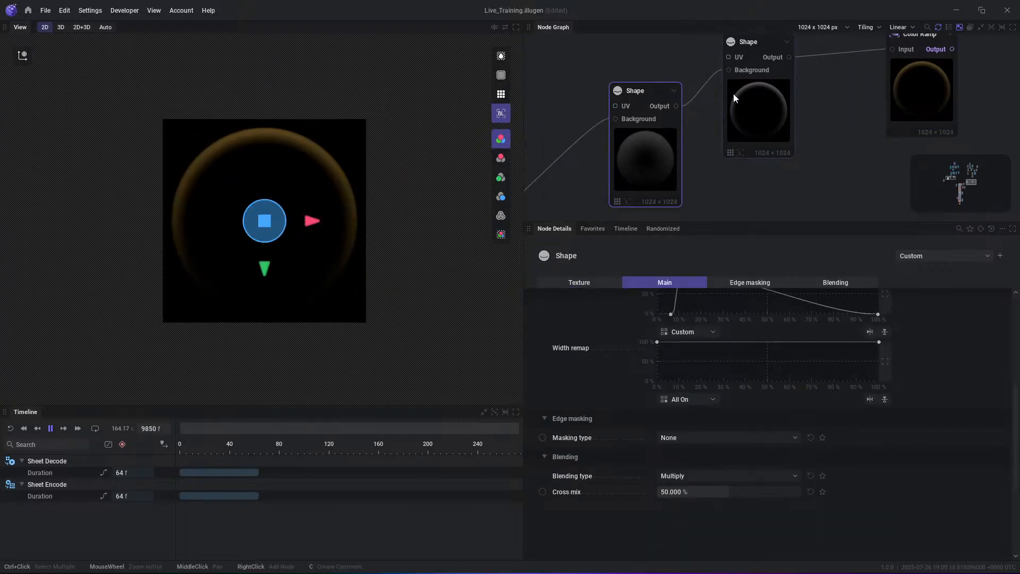
pyautogui.click(915, 99)
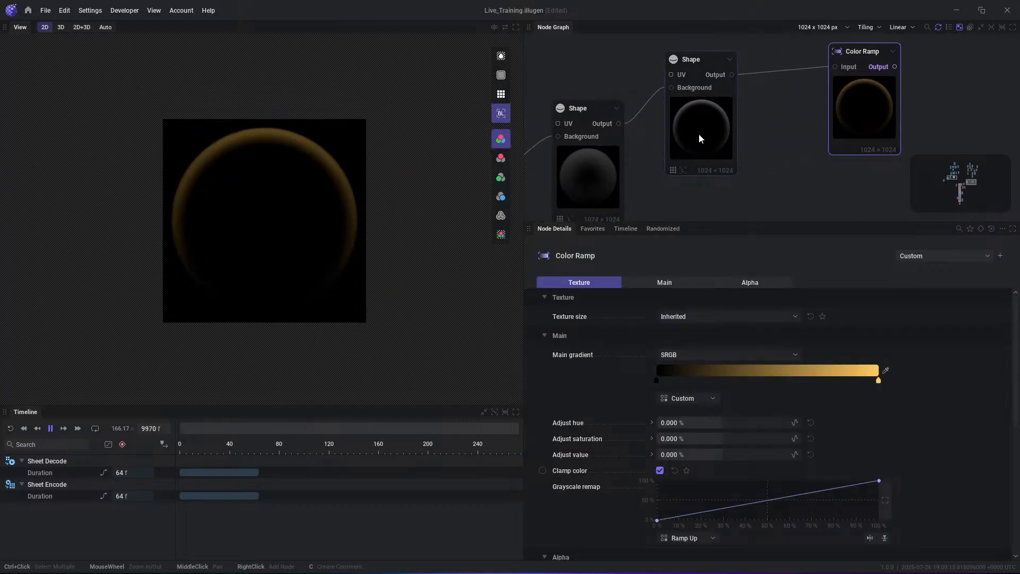
pyautogui.click(700, 134)
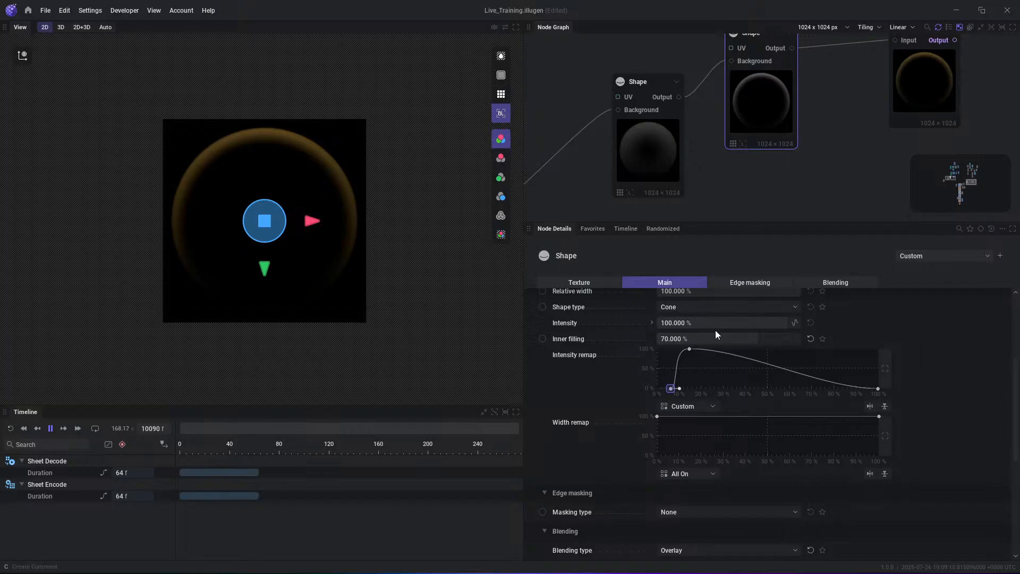
pyautogui.click(646, 158)
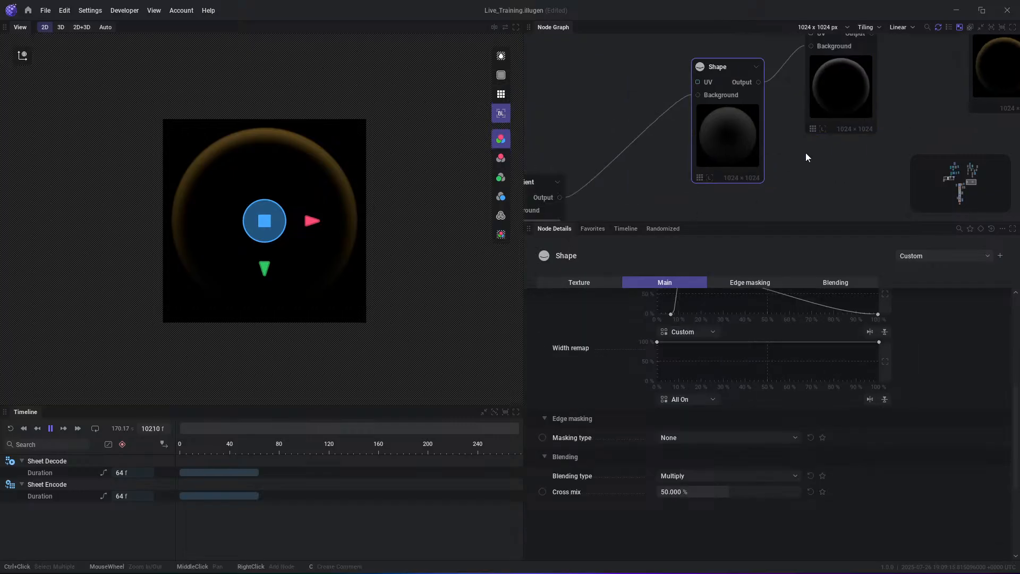
# - Reshape the Gradient's Intensity remap curve to climb steeply to 100% after about 80%, and move the Gradient to about -2% Y
pyautogui.click(544, 197)
pyautogui.click(857, 540)
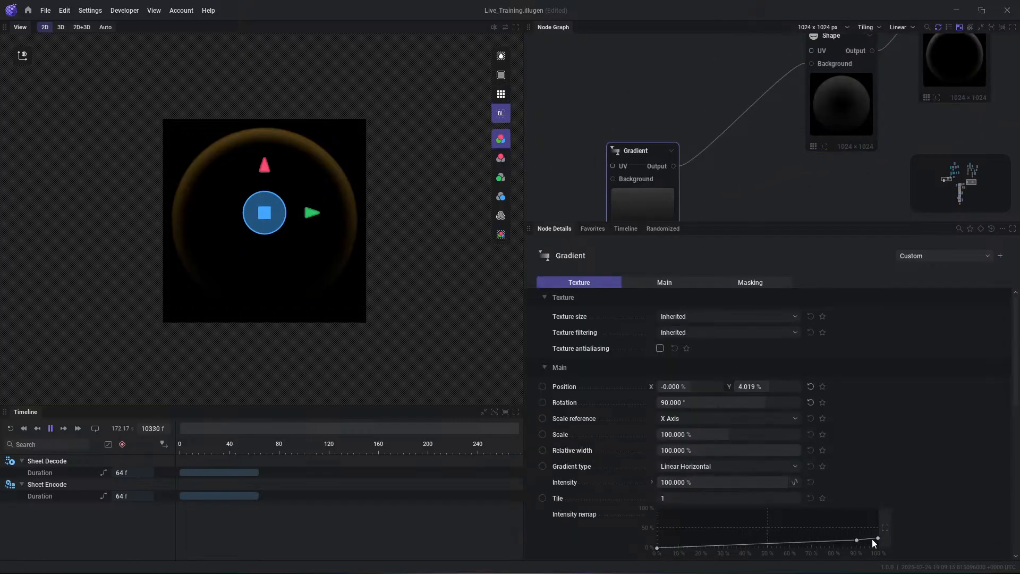
pyautogui.moveTo(878, 538); pyautogui.dragTo(880, 516)
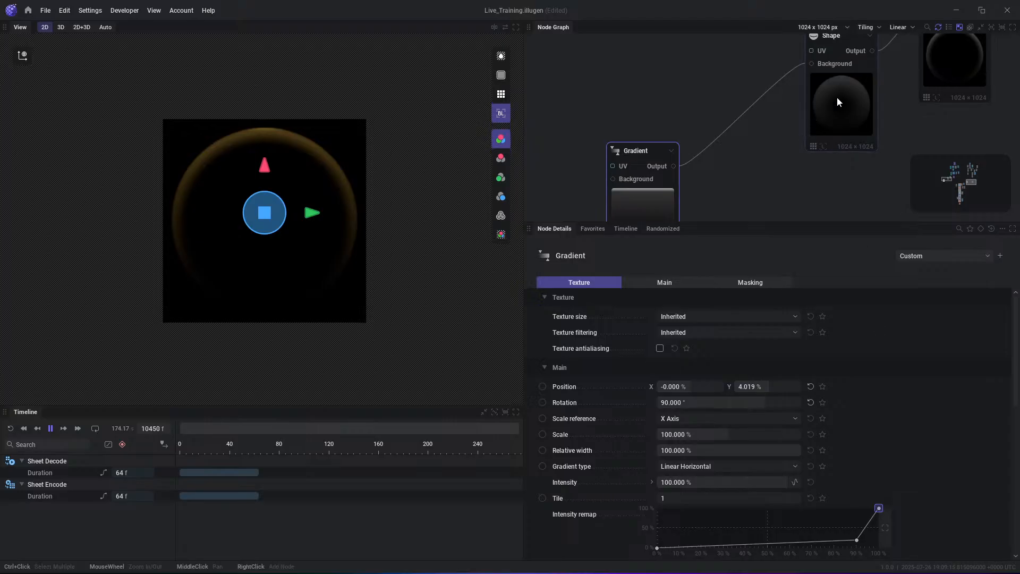
pyautogui.moveTo(838, 100); pyautogui.dragTo(824, 127, button='middle')
pyautogui.click(832, 541)
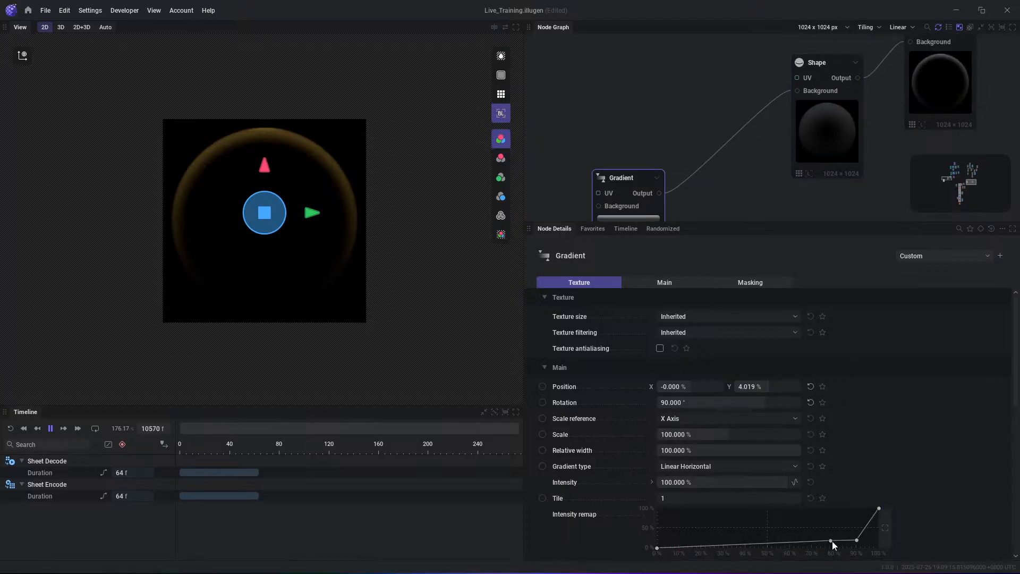
pyautogui.moveTo(856, 540)
pyautogui.mouseDown()
pyautogui.moveTo(854, 518)
pyautogui.moveTo(860, 529)
pyautogui.mouseUp()
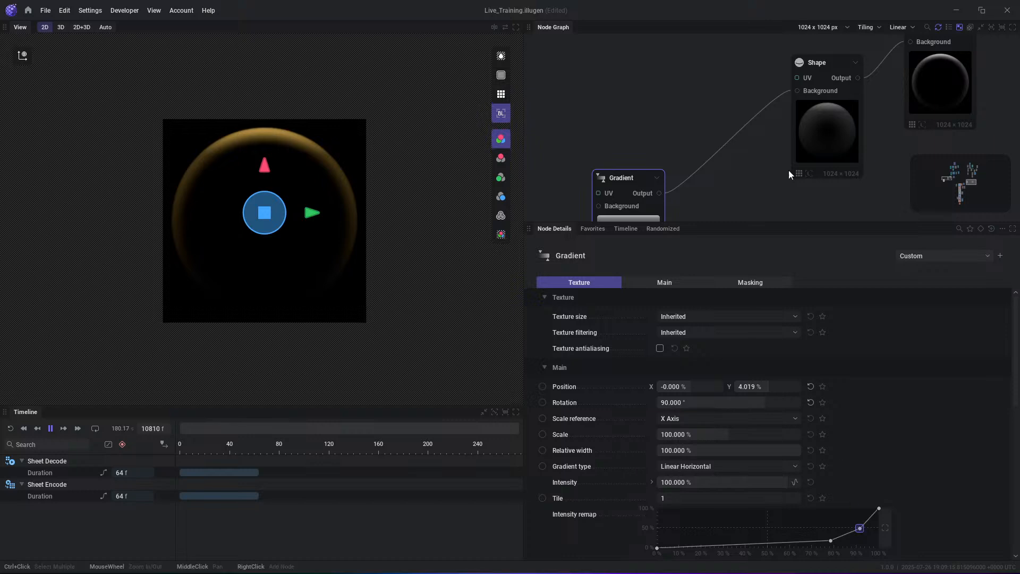
pyautogui.moveTo(265, 167); pyautogui.dragTo(270, 178)
# - Insert a Blur node between the second Shape and the Color Ramp, and preview the Blur and Color Ramp outputs
pyautogui.moveTo(941, 82); pyautogui.dragTo(755, 137, button='middle')
pyautogui.moveTo(881, 133); pyautogui.dragTo(701, 123, button='middle')
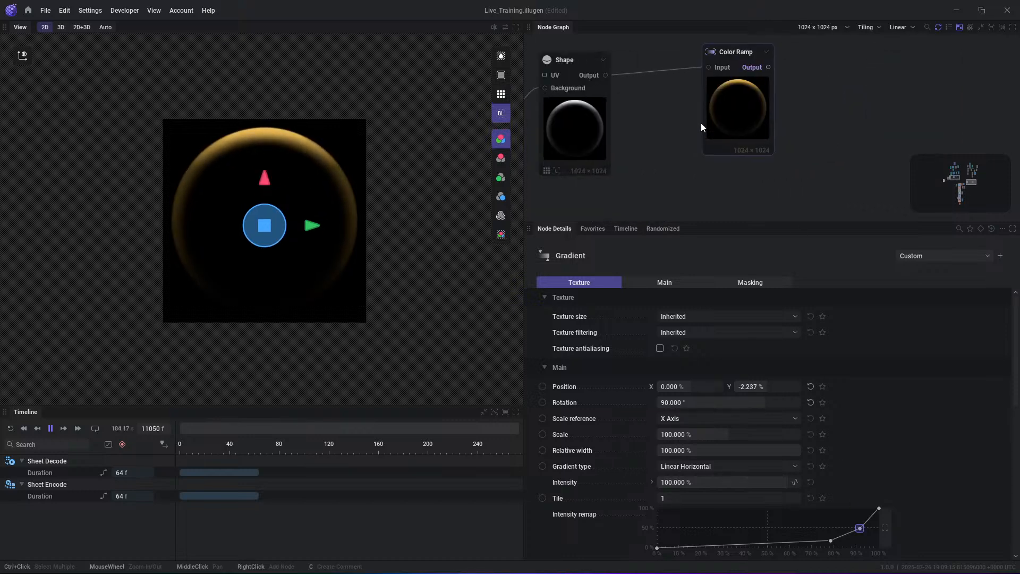
pyautogui.moveTo(606, 76); pyautogui.dragTo(623, 146)
pyautogui.write('blur')
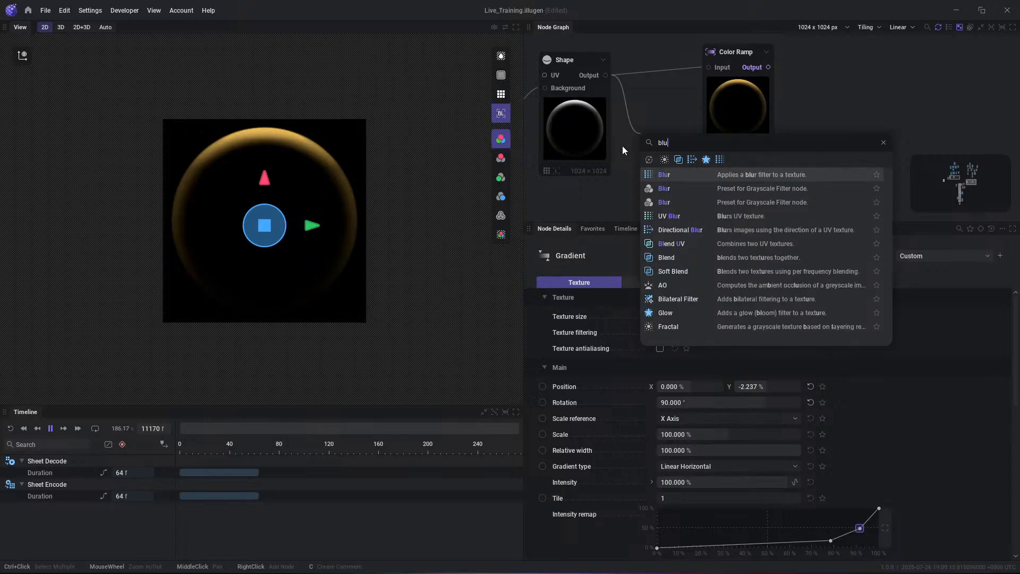
pyautogui.press('Return')
pyautogui.moveTo(729, 113); pyautogui.dragTo(793, 118)
pyautogui.moveTo(707, 133); pyautogui.dragTo(773, 72)
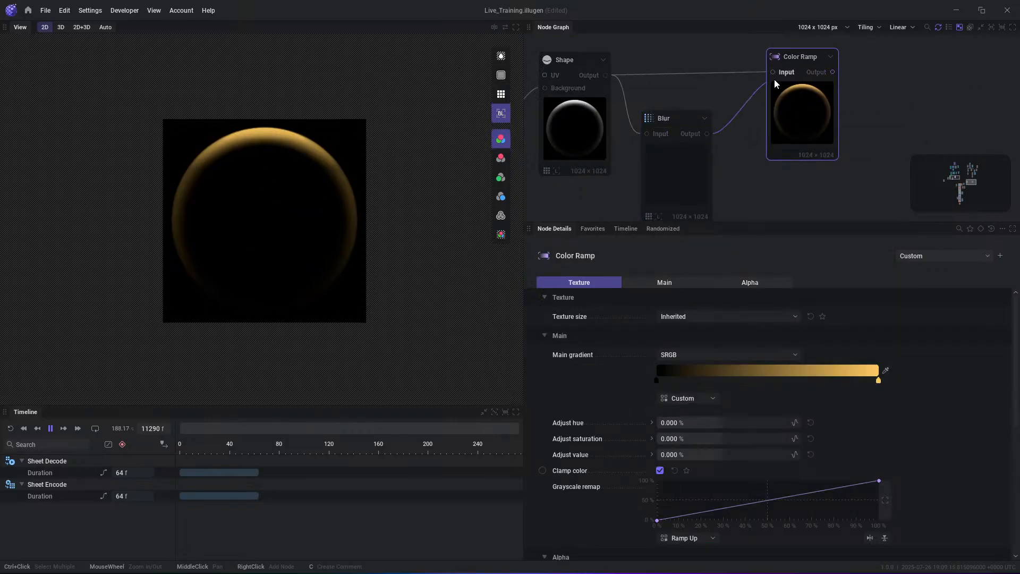
pyautogui.click(707, 135)
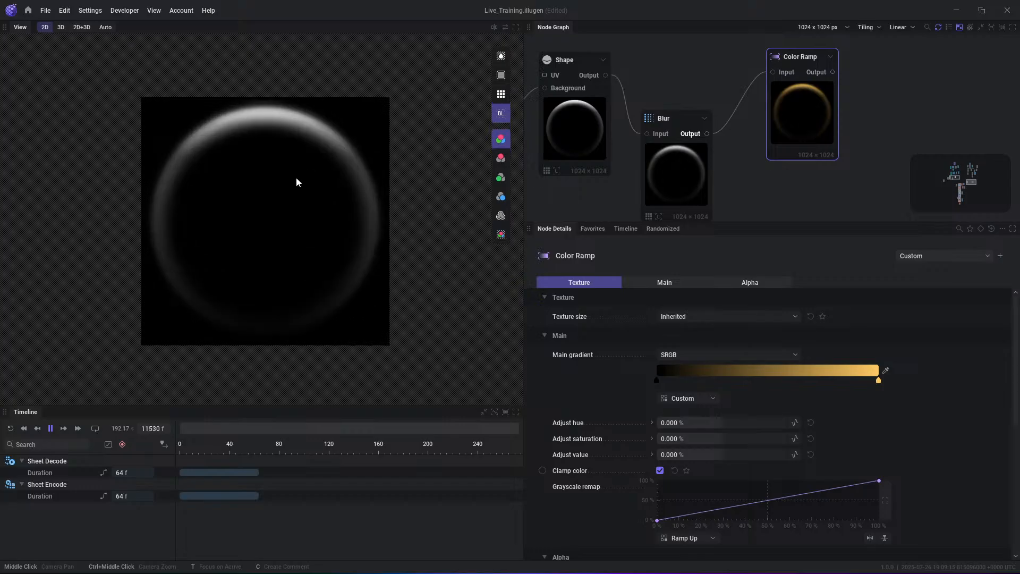
pyautogui.click(832, 72)
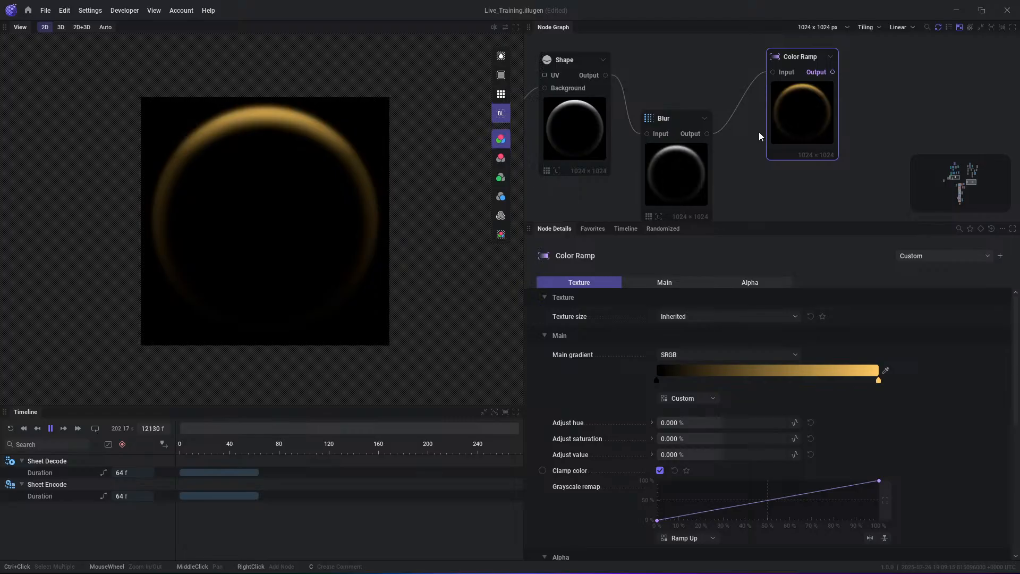
# - Move the Gradient down in the preview to a Y position of about -8%
pyautogui.moveTo(598, 178); pyautogui.dragTo(722, 144, button='middle')
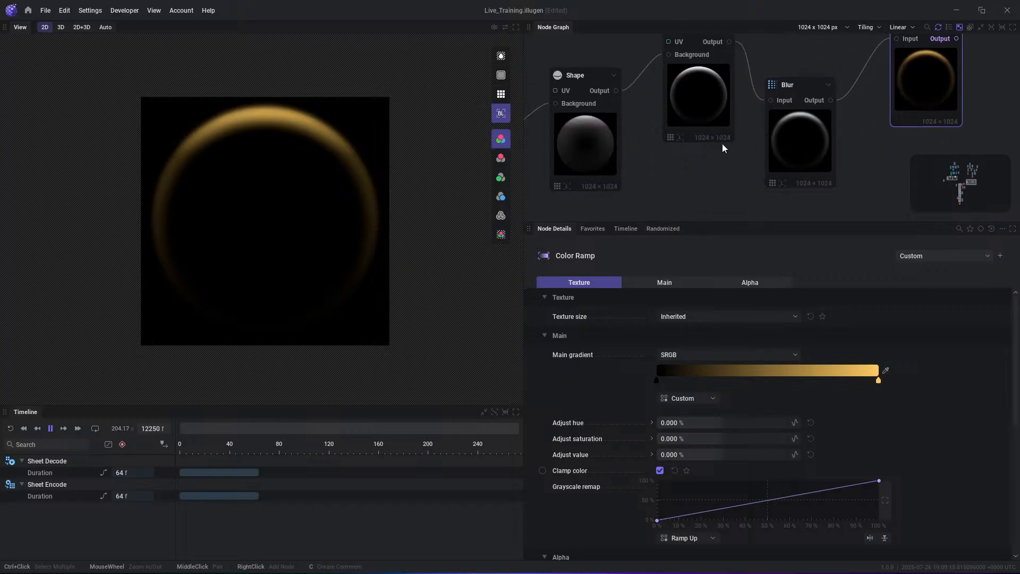
pyautogui.click(596, 171)
pyautogui.moveTo(596, 179); pyautogui.dragTo(779, 148, button='middle')
pyautogui.click(587, 196)
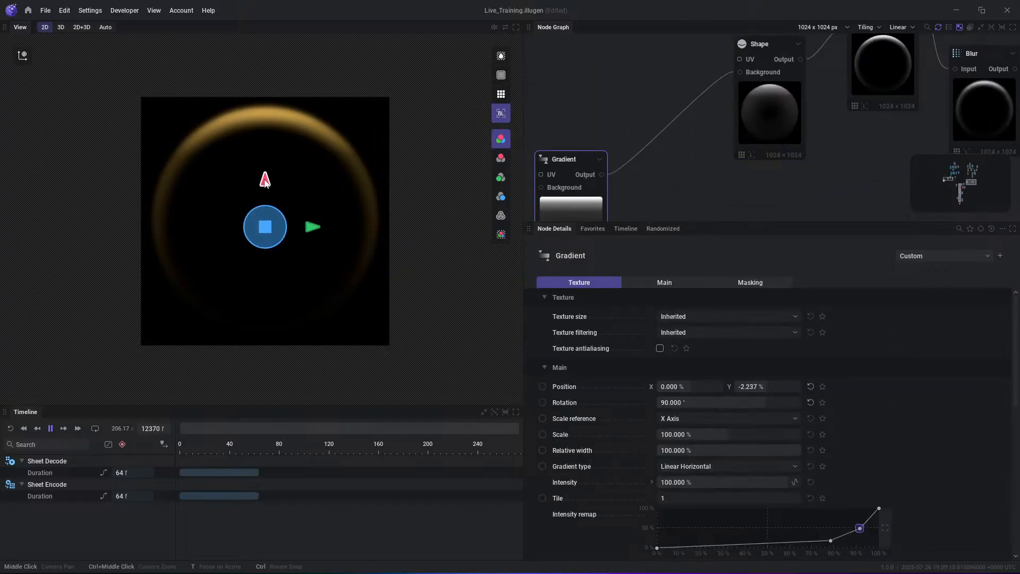
pyautogui.moveTo(271, 184)
pyautogui.mouseDown()
pyautogui.moveTo(272, 214)
pyautogui.moveTo(272, 192)
pyautogui.mouseUp()
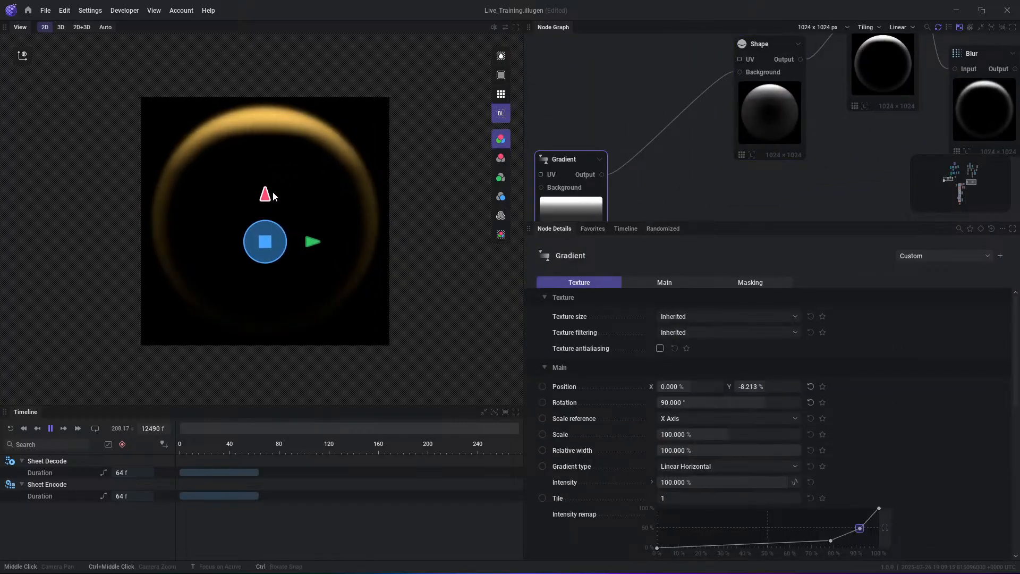
# - Raise the first Shape's Inner filling to about 57% and preview the Blur and Color Ramp outputs
pyautogui.click(793, 78)
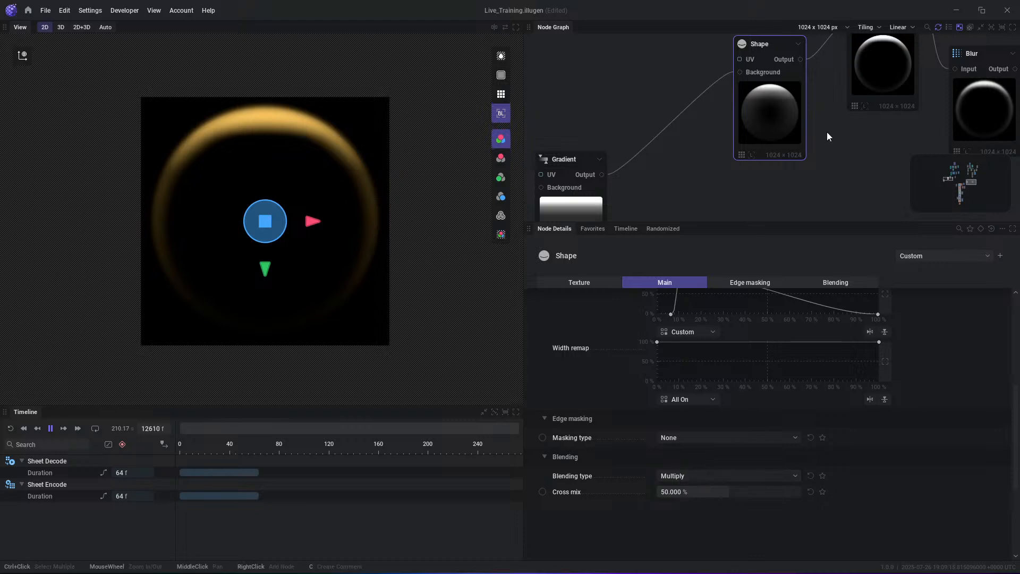
pyautogui.scroll(3, 756, 335)
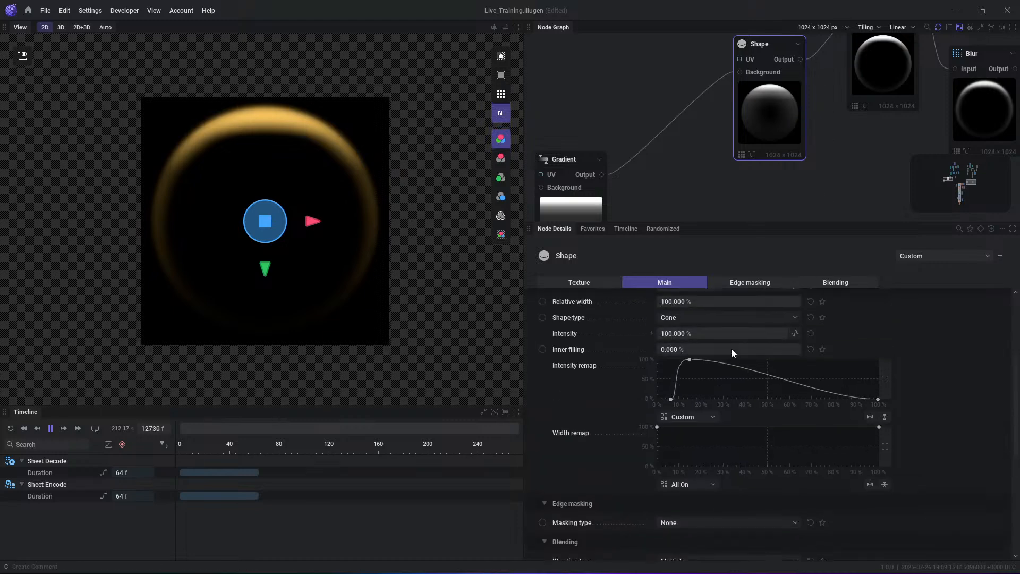
pyautogui.moveTo(674, 349); pyautogui.dragTo(739, 349)
pyautogui.moveTo(926, 50); pyautogui.dragTo(749, 129, button='middle')
pyautogui.scroll(1, 749, 129)
pyautogui.click(845, 150)
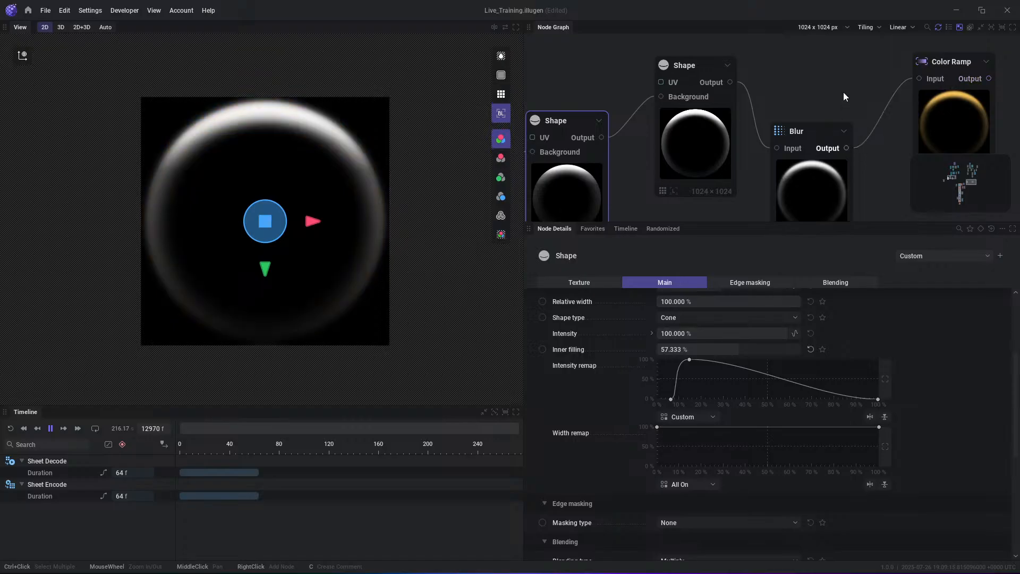
pyautogui.moveTo(983, 114); pyautogui.dragTo(848, 99, button='middle')
pyautogui.click(825, 73)
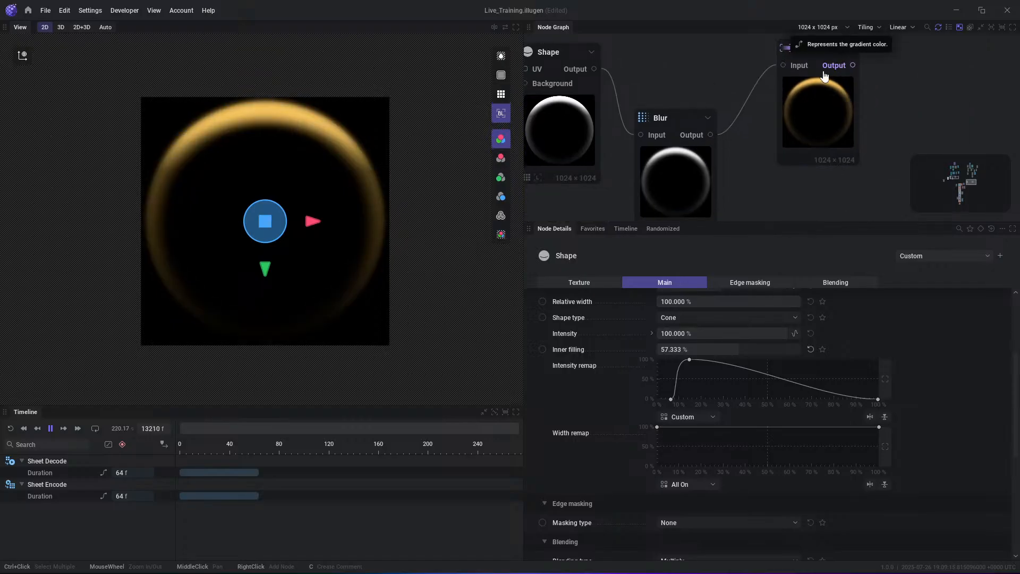
# - Move the Color Ramp aside and add a Transform node fed by the Blur output
pyautogui.scroll(-1, 343, 173)
pyautogui.moveTo(827, 103); pyautogui.dragTo(776, 114, button='middle')
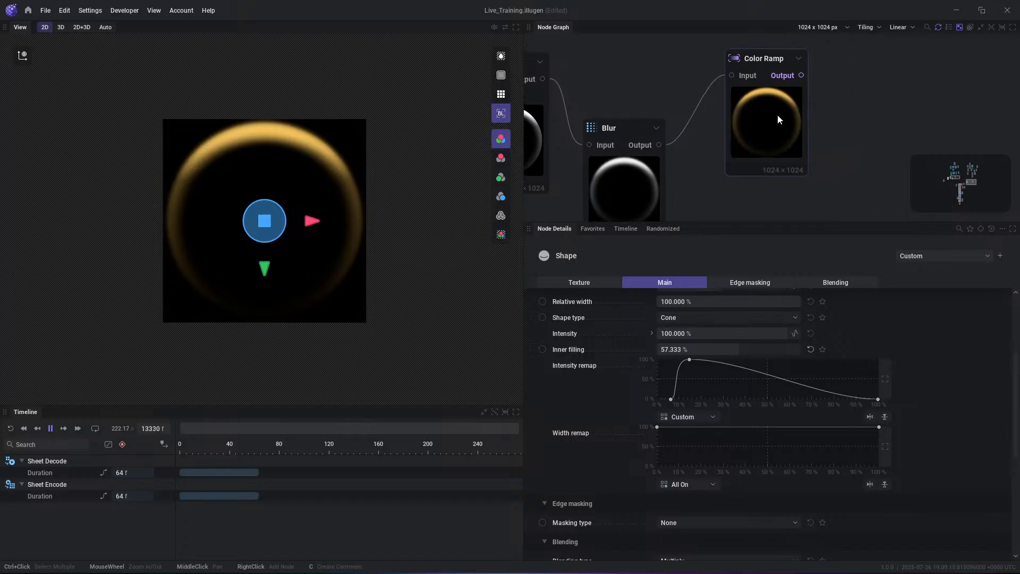
pyautogui.click(842, 105)
pyautogui.moveTo(783, 109); pyautogui.dragTo(866, 61)
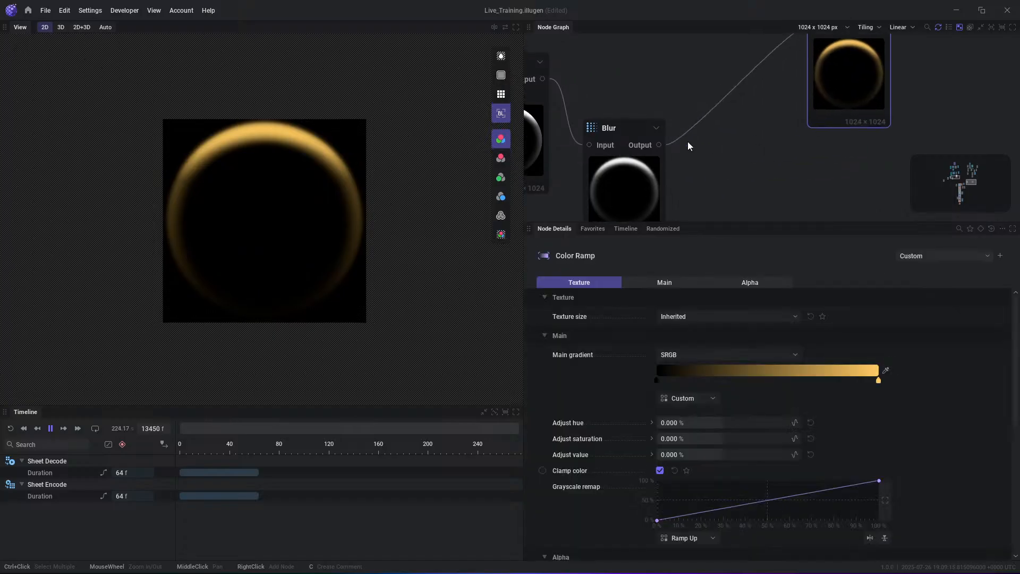
pyautogui.moveTo(659, 145); pyautogui.dragTo(723, 166)
pyautogui.write('trans')
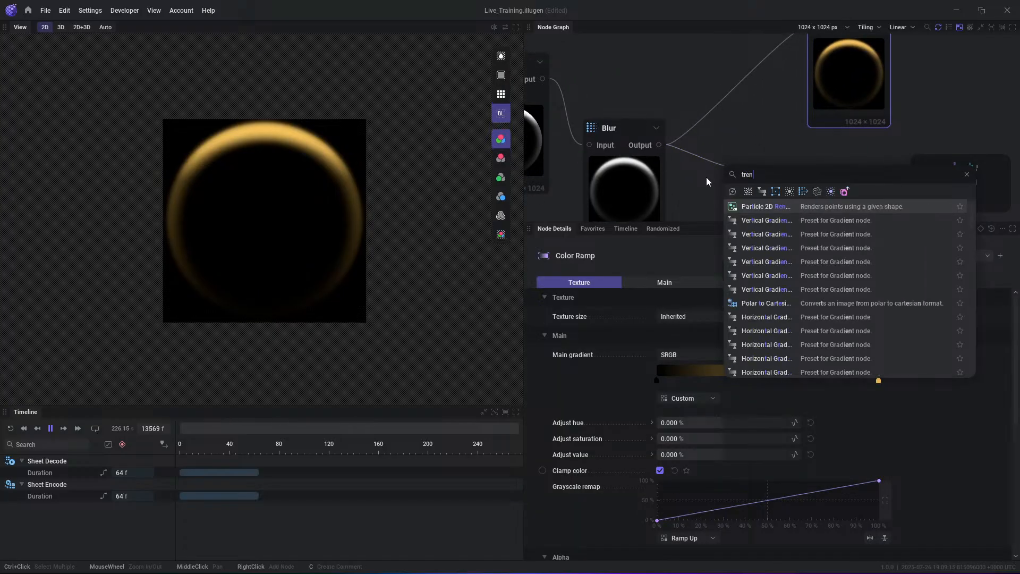
pyautogui.press('Return')
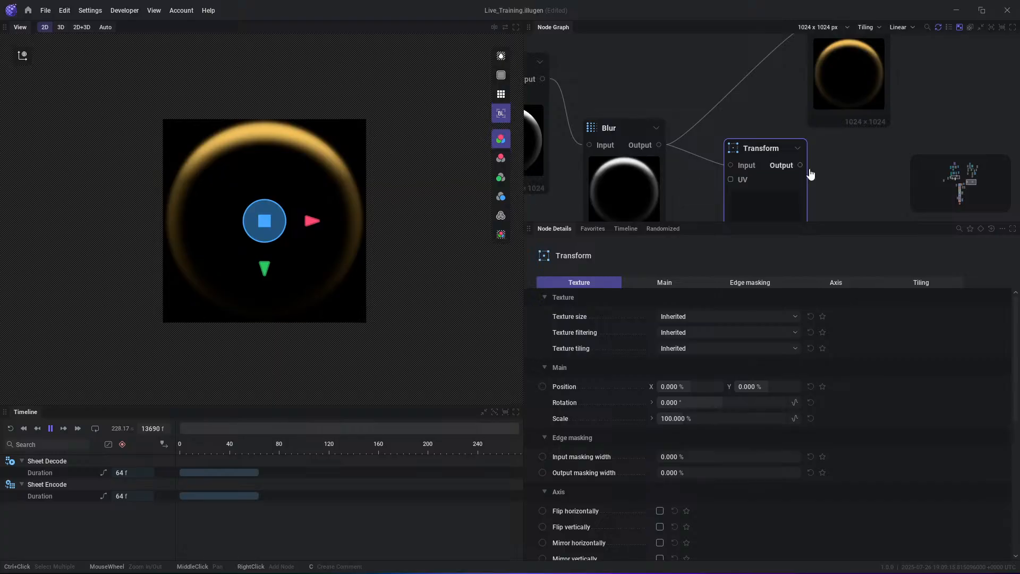
# - Set the Transform node's texture tiling to No Tiling and its scale to about 75%
pyautogui.scroll(-1, 712, 396)
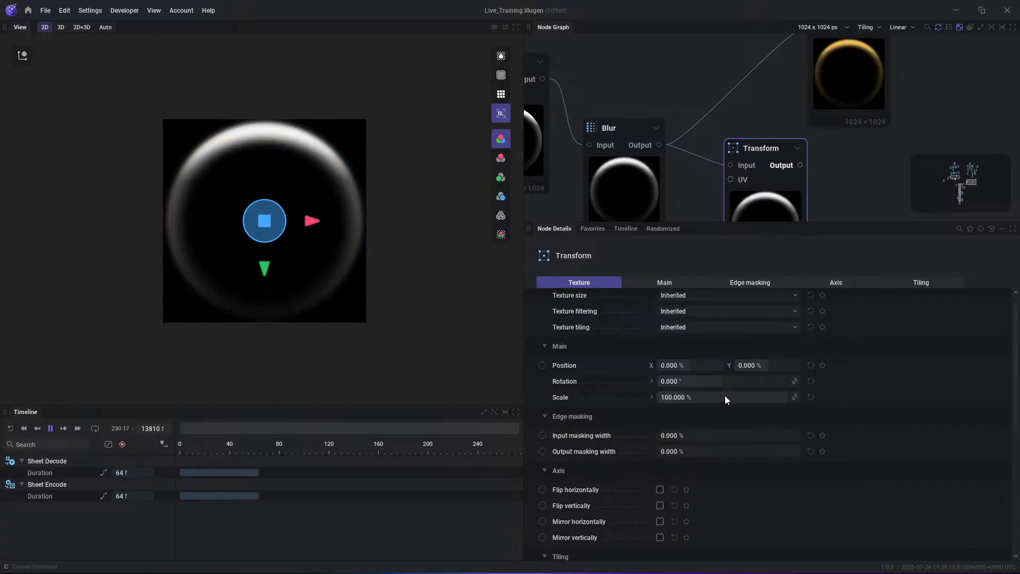
pyautogui.moveTo(725, 397); pyautogui.dragTo(640, 397)
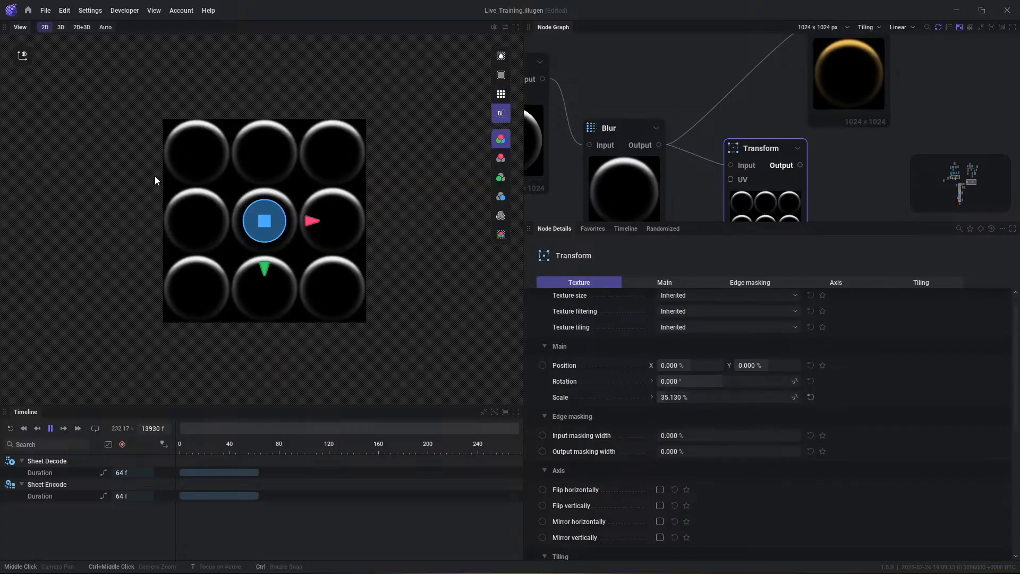
pyautogui.click(709, 327)
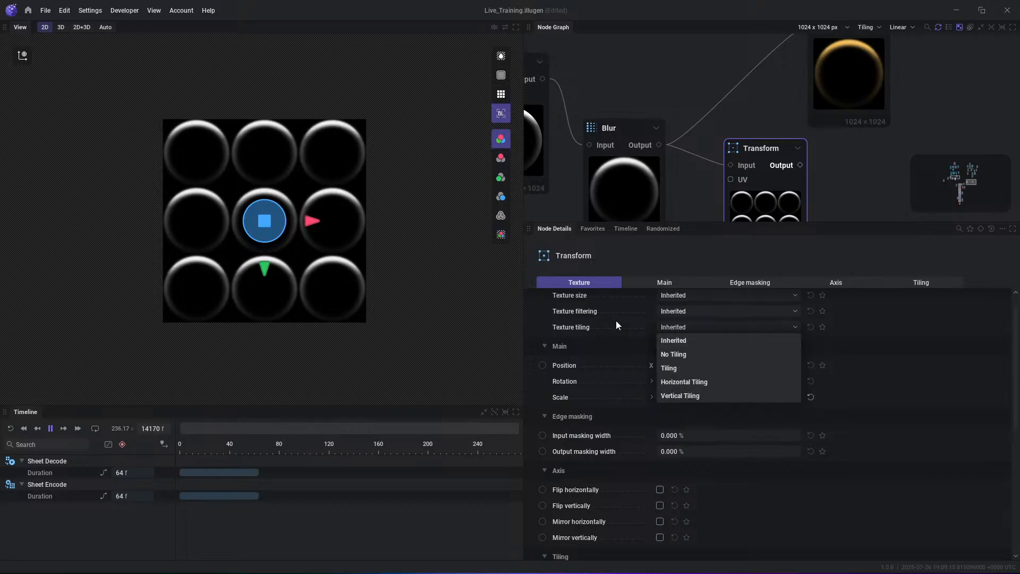
pyautogui.click(695, 354)
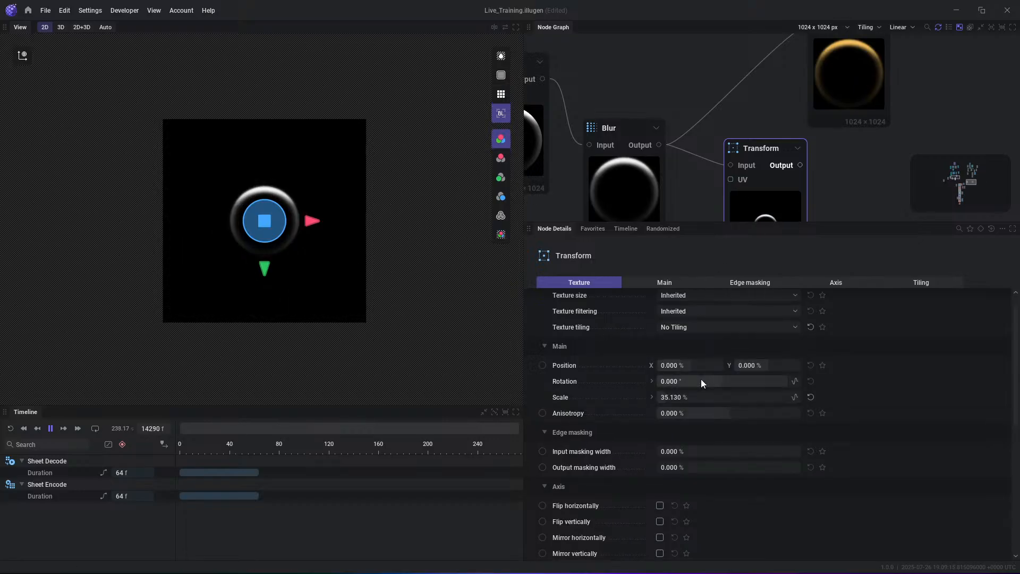
pyautogui.moveTo(701, 397)
pyautogui.mouseDown()
pyautogui.moveTo(786, 397)
pyautogui.moveTo(695, 397)
pyautogui.mouseUp()
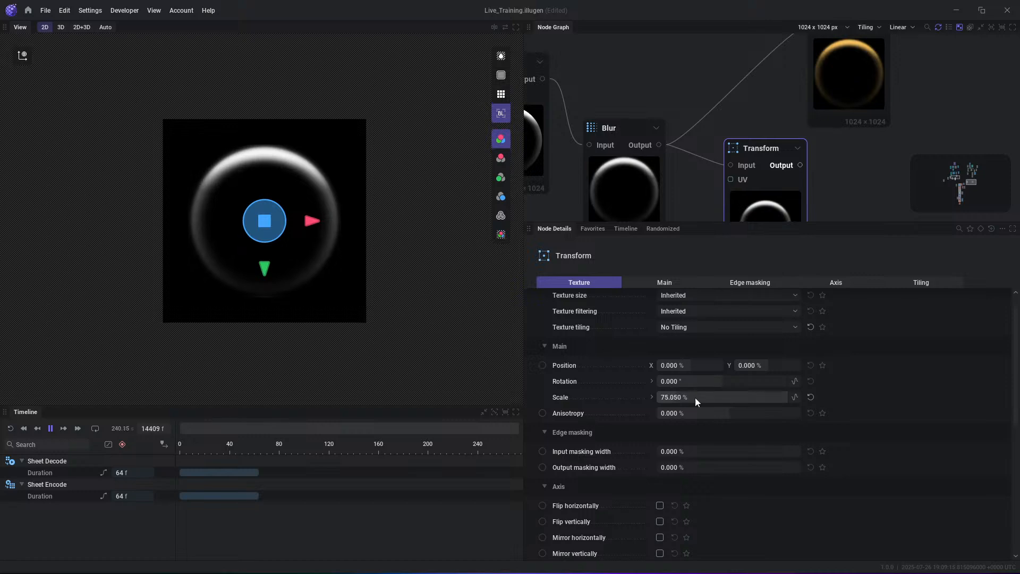
# - Add a Glow node fed by the Transform output
pyautogui.moveTo(838, 180); pyautogui.dragTo(779, 142, button='middle')
pyautogui.moveTo(757, 117); pyautogui.dragTo(787, 133)
pyautogui.write('glo')
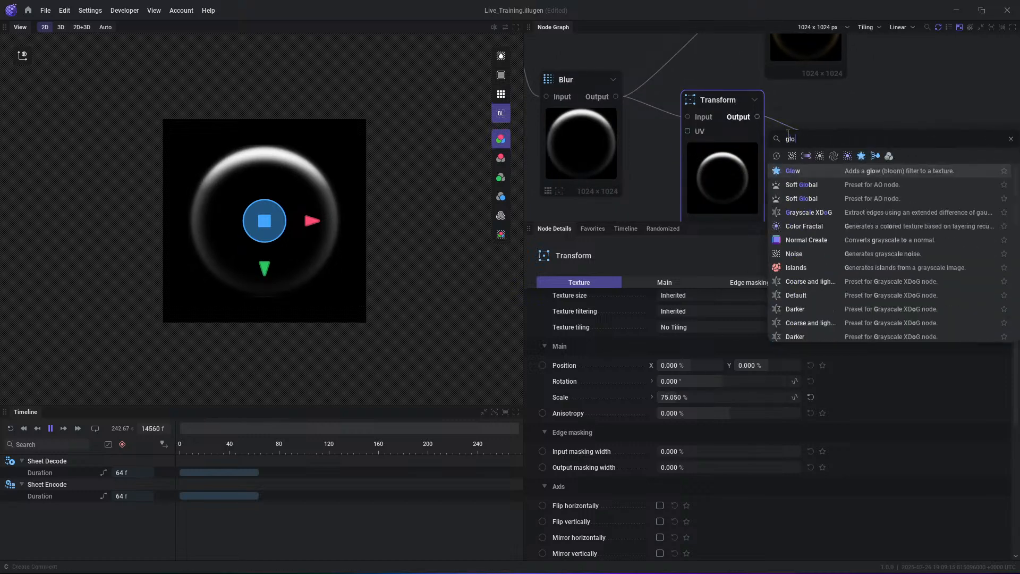
pyautogui.press('Return')
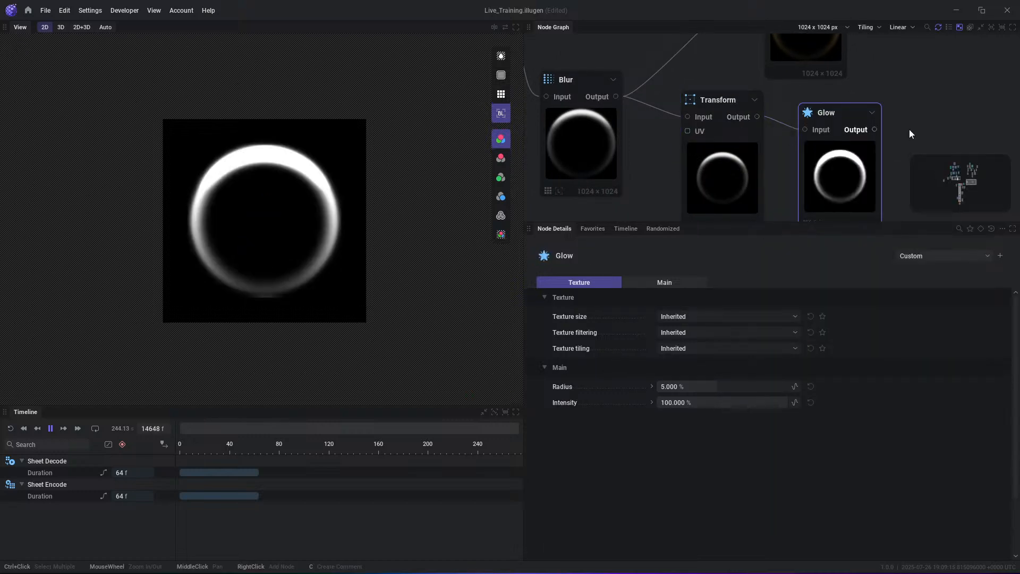
# - Rewire the Transform output into the Color Ramp and the Color Ramp output into the Glow, placing the Glow beside the ramp
pyautogui.moveTo(867, 146); pyautogui.dragTo(787, 169, button='middle')
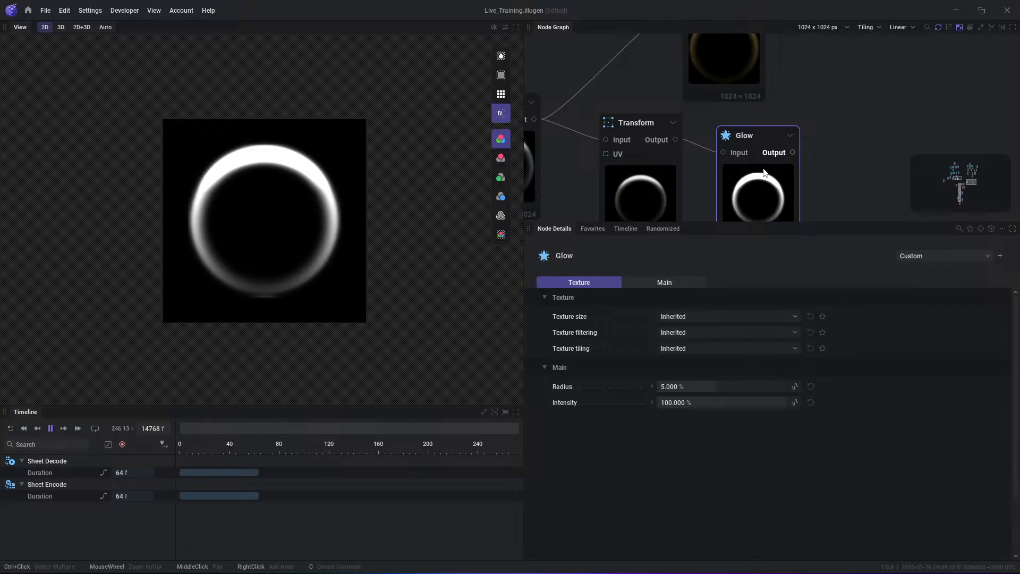
pyautogui.moveTo(796, 120); pyautogui.dragTo(792, 161, button='middle')
pyautogui.moveTo(670, 182); pyautogui.dragTo(686, 43)
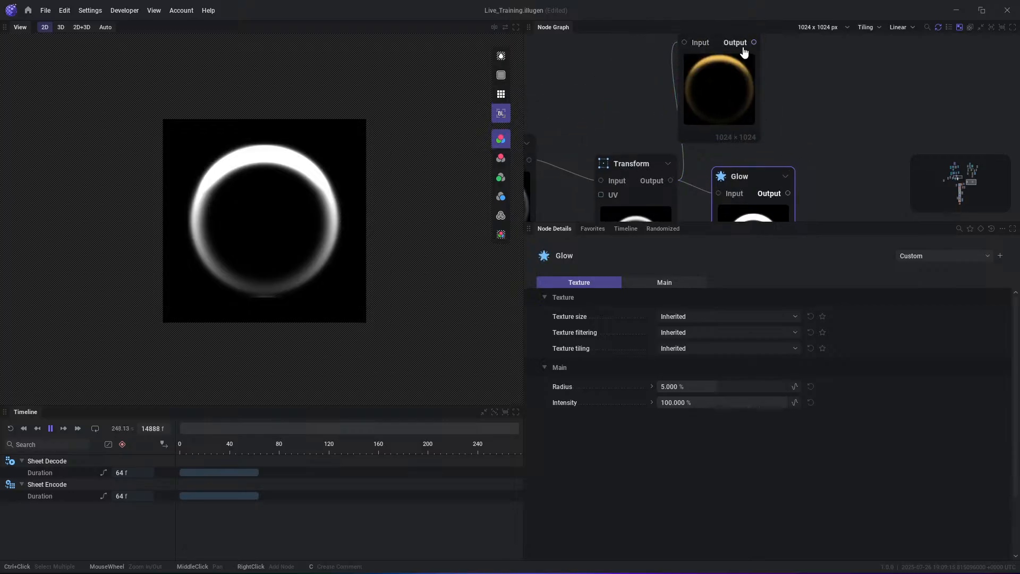
pyautogui.moveTo(754, 43); pyautogui.dragTo(718, 193)
pyautogui.moveTo(770, 169); pyautogui.dragTo(885, 91)
pyautogui.click(842, 134)
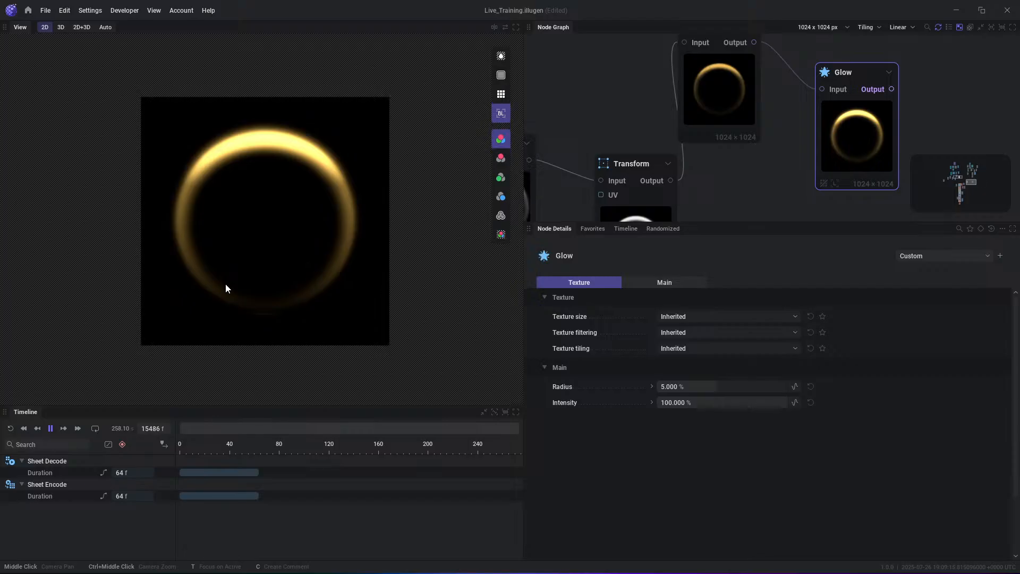
# - Auto-arrange the whole node chain from Gradient to Glow into one aligned row
pyautogui.scroll(-6, 798, 148)
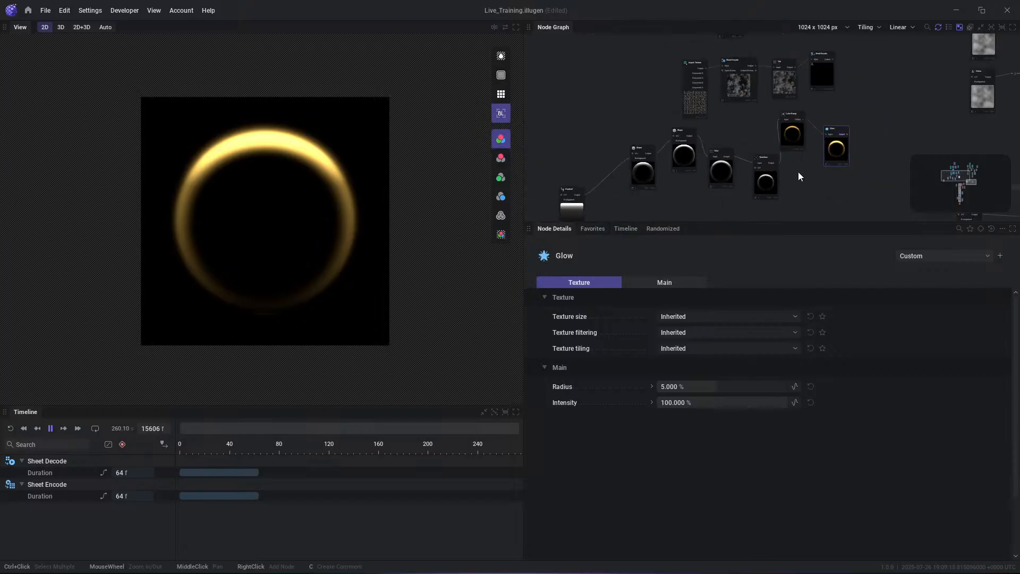
pyautogui.moveTo(862, 196); pyautogui.dragTo(539, 119)
pyautogui.press('l')
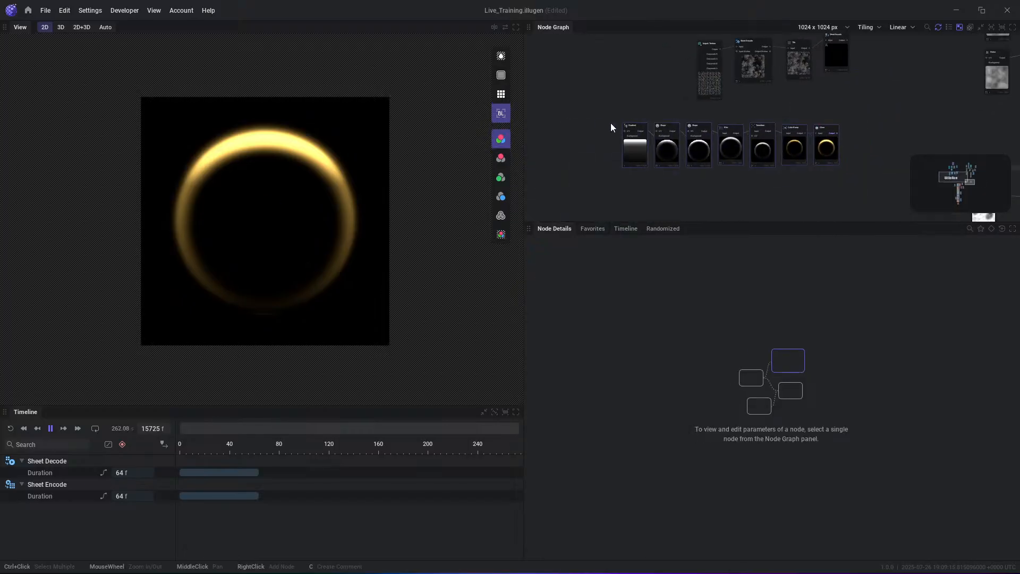
pyautogui.scroll(5, 706, 123)
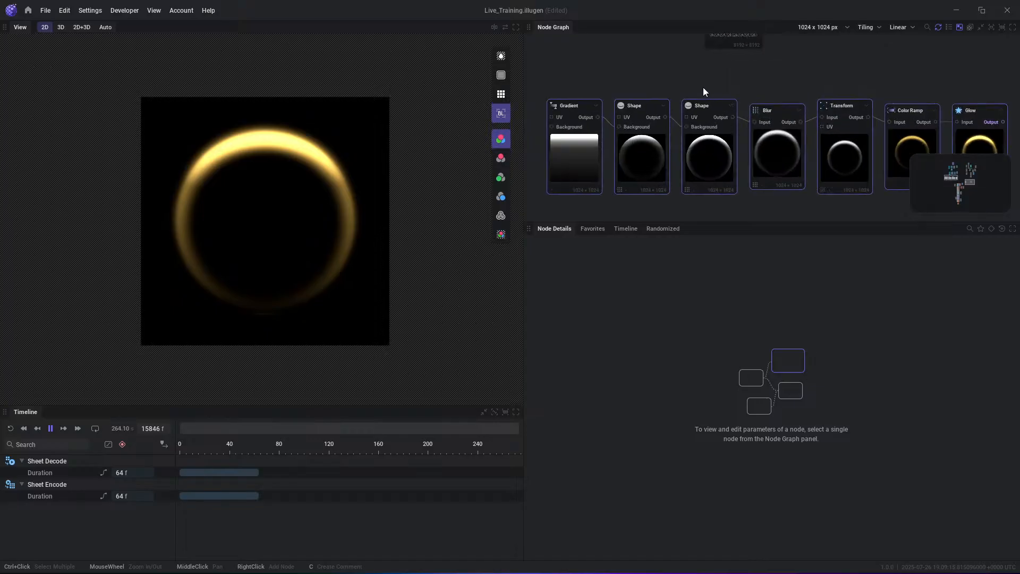
pyautogui.click(735, 86)
pyautogui.scroll(1, 613, 171)
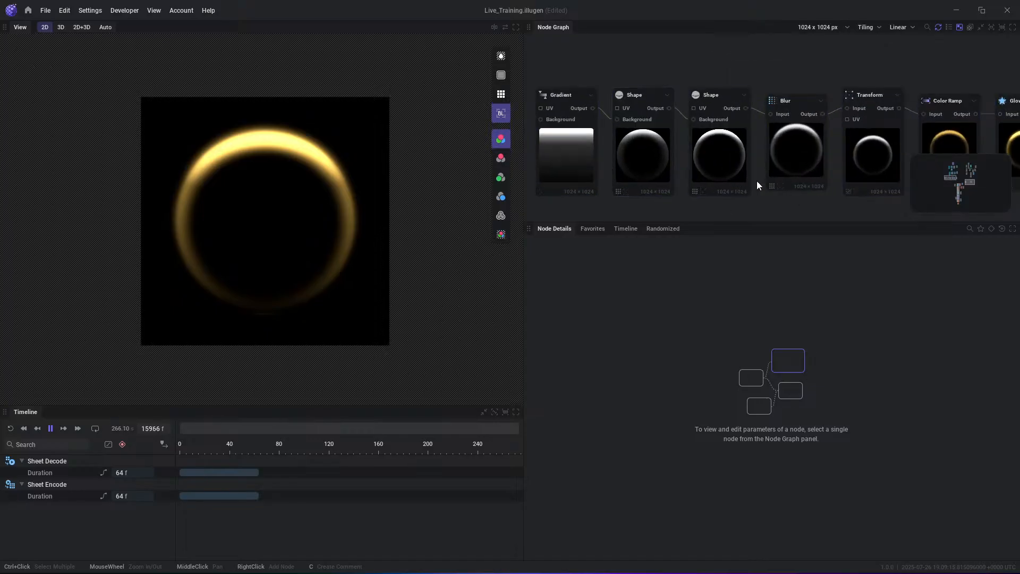
pyautogui.moveTo(843, 187); pyautogui.dragTo(804, 187, button='middle')
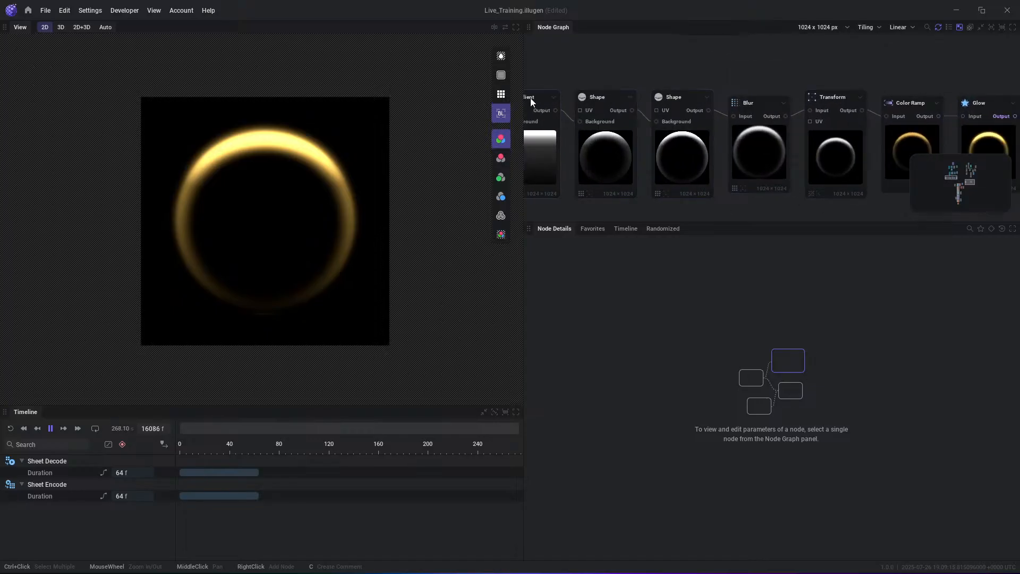
# - Review the finished golden ring chain from the Gradient node through to the Glow node and its place in the graph
pyautogui.moveTo(913, 151); pyautogui.dragTo(732, 148, button='middle')
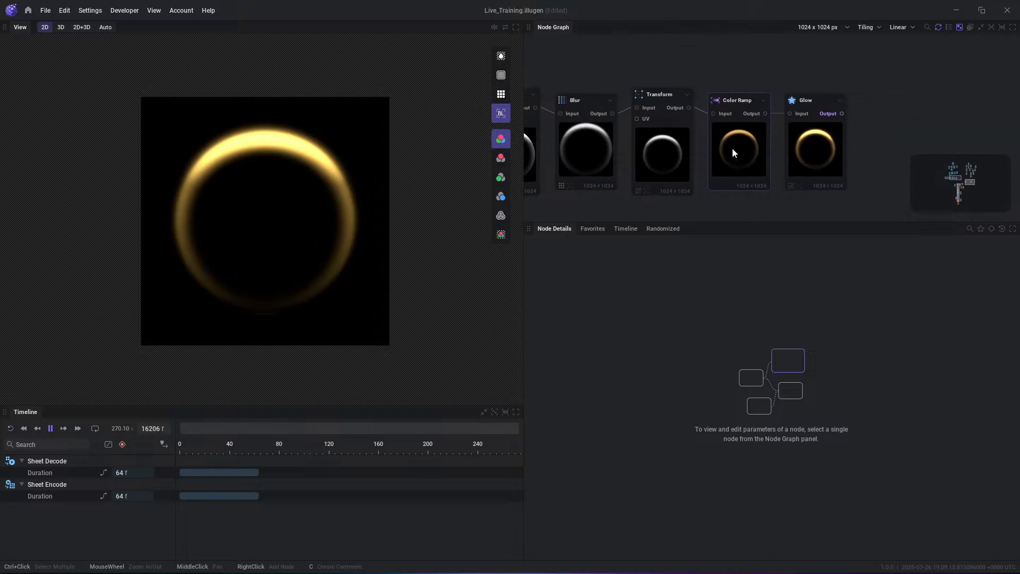
pyautogui.moveTo(604, 159); pyautogui.dragTo(805, 164, button='middle')
pyautogui.scroll(1, 805, 164)
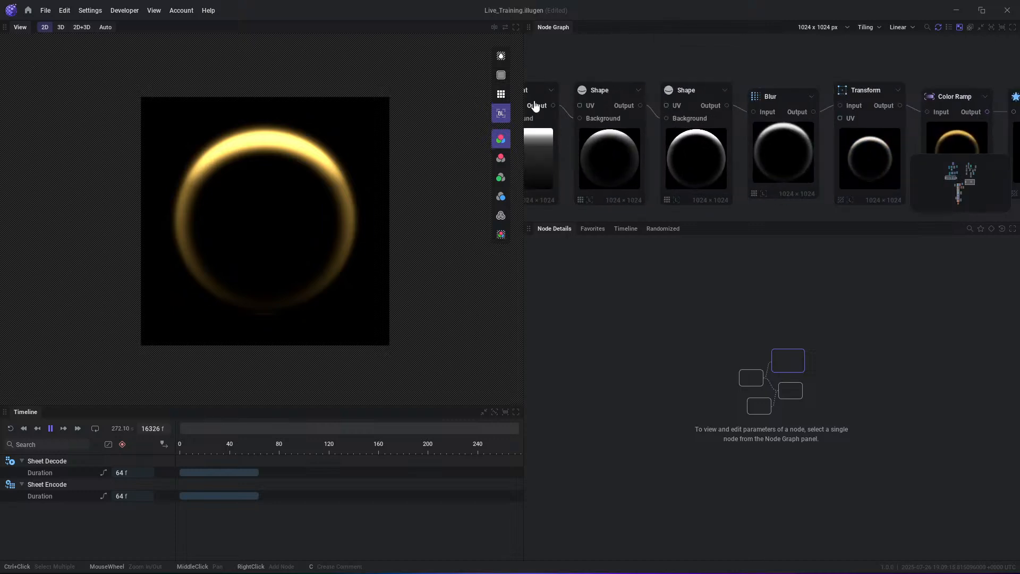
pyautogui.scroll(1, 651, 156)
pyautogui.moveTo(714, 156); pyautogui.dragTo(767, 170, button='middle')
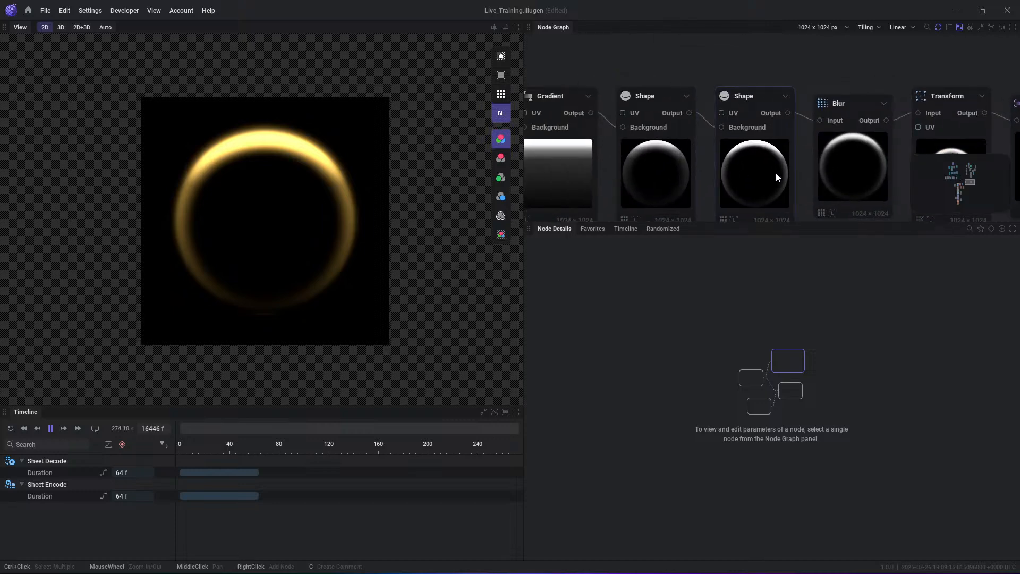
pyautogui.scroll(-2, 882, 150)
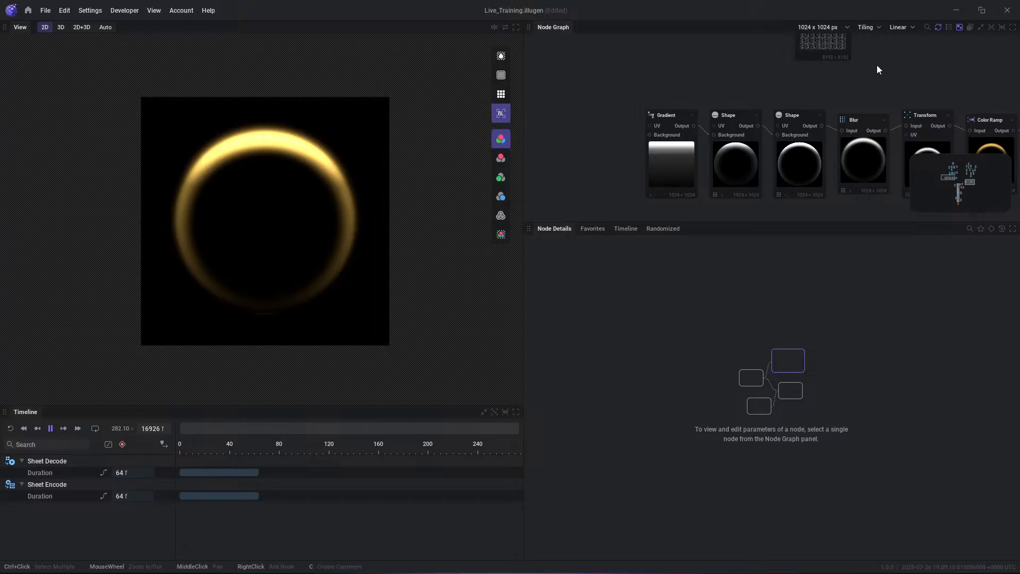
pyautogui.moveTo(990, 96); pyautogui.dragTo(818, 88, button='middle')
pyautogui.scroll(-4, 818, 88)
pyautogui.moveTo(730, 175); pyautogui.dragTo(729, 133, button='middle')
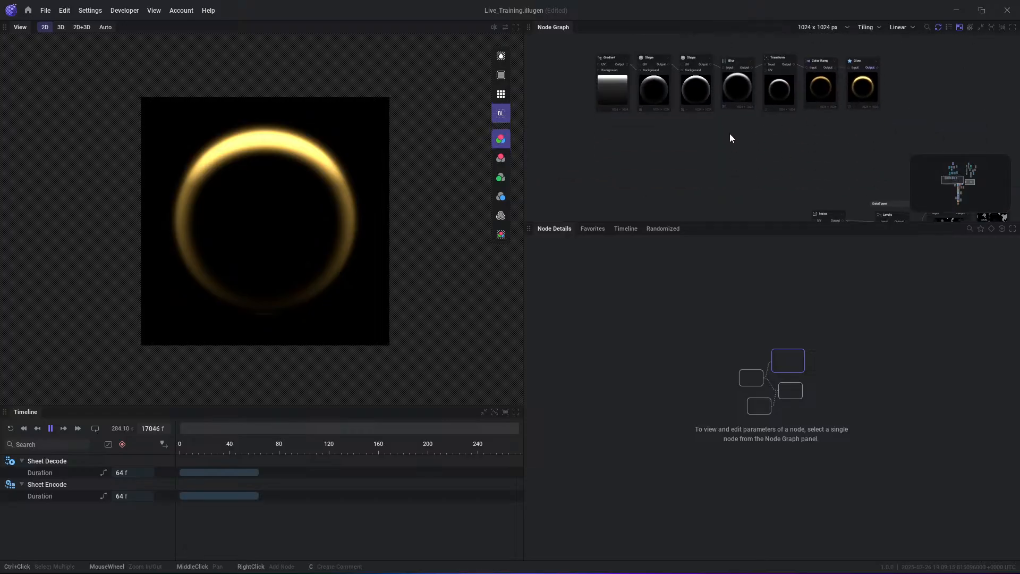
pyautogui.scroll(-2, 730, 133)
pyautogui.moveTo(893, 107); pyautogui.dragTo(855, 187, button='middle')
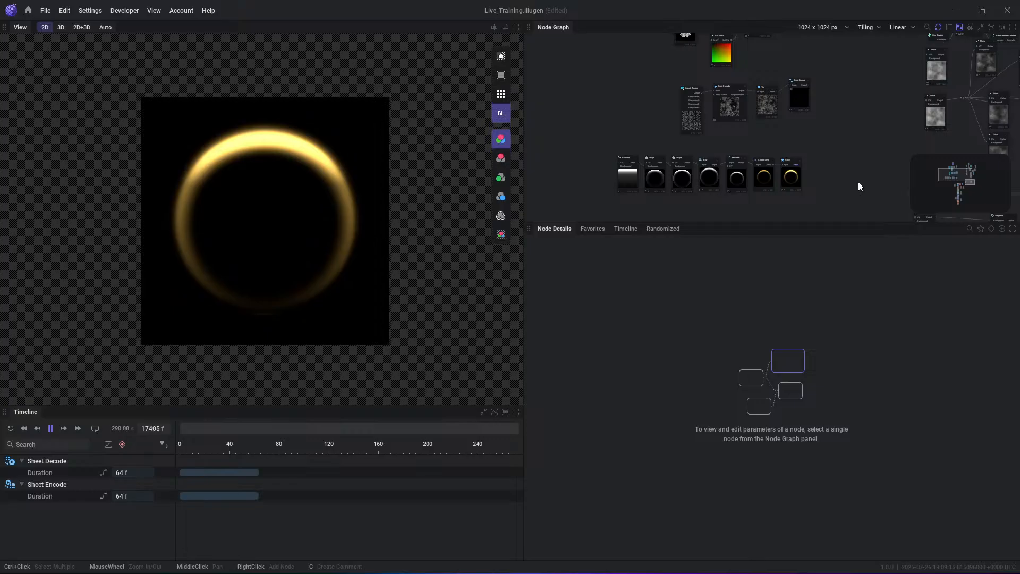
# - Add a Grayscale Spline node above the Gradient node, draw a forked four-point spline and extend one of its branches
pyautogui.rightClick(625, 116)
pyautogui.moveTo(660, 166)
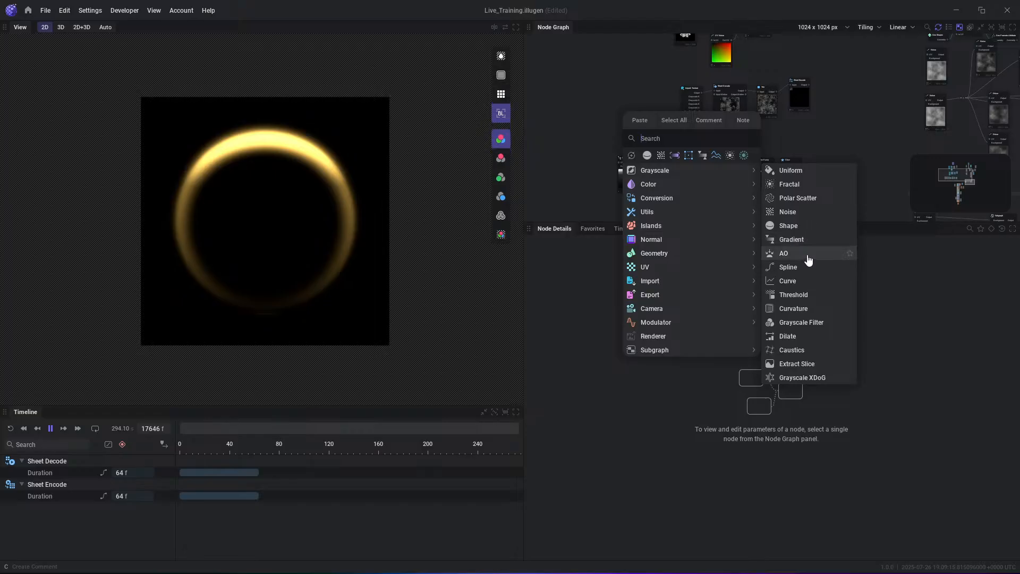
pyautogui.click(789, 266)
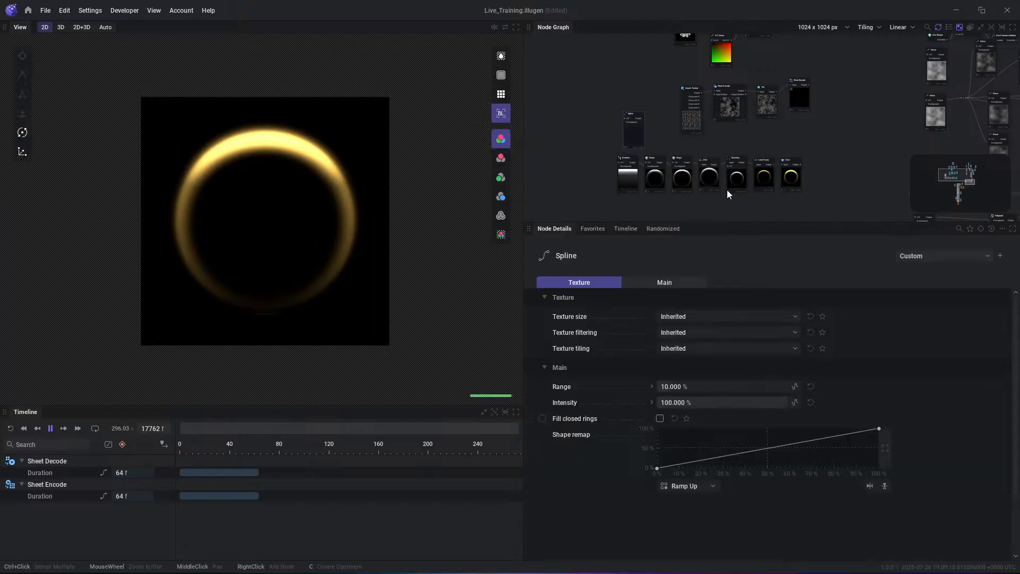
pyautogui.doubleClick(196, 258)
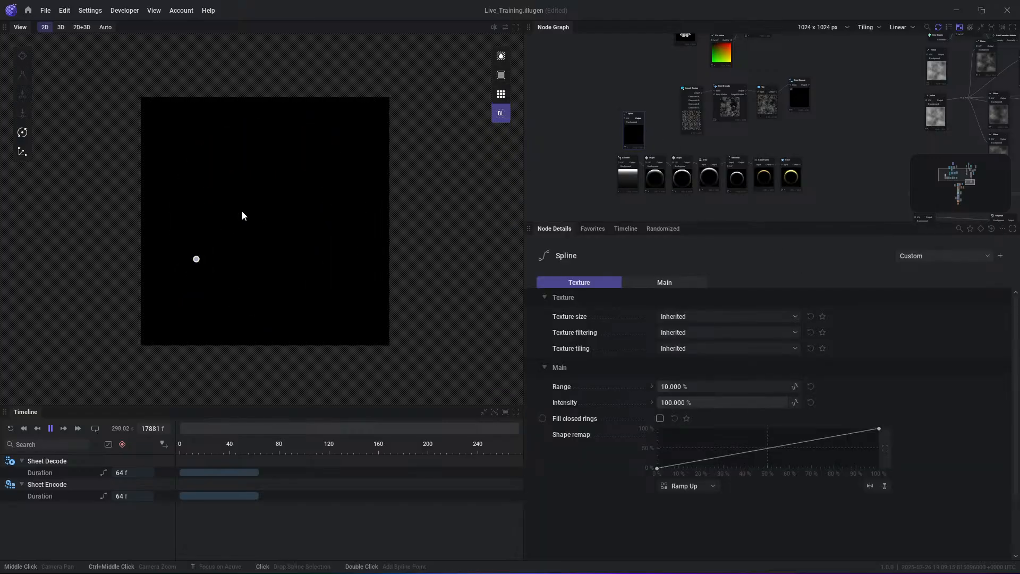
pyautogui.doubleClick(242, 211)
pyautogui.doubleClick(296, 186)
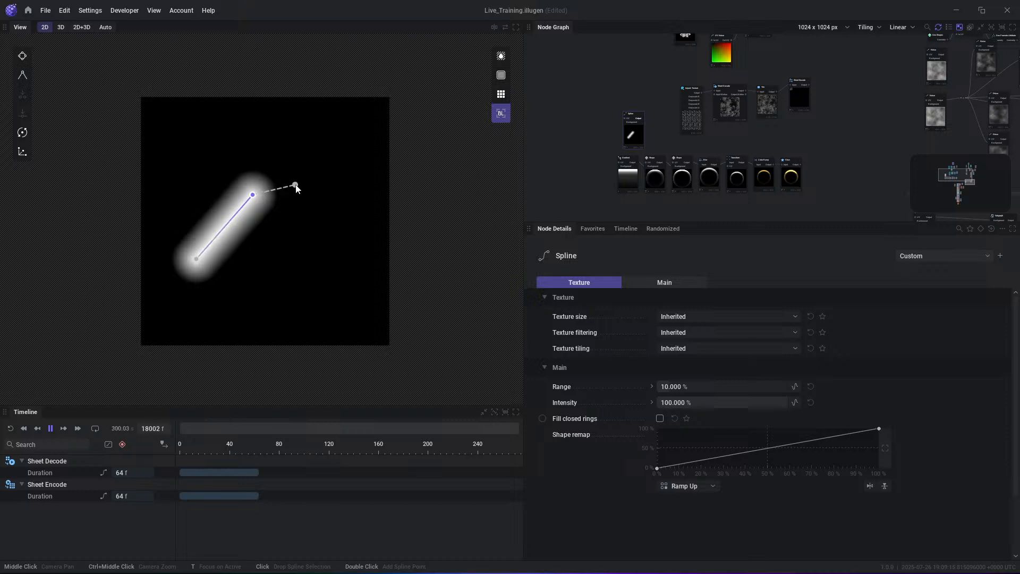
pyautogui.click(231, 143)
pyautogui.doubleClick(231, 142)
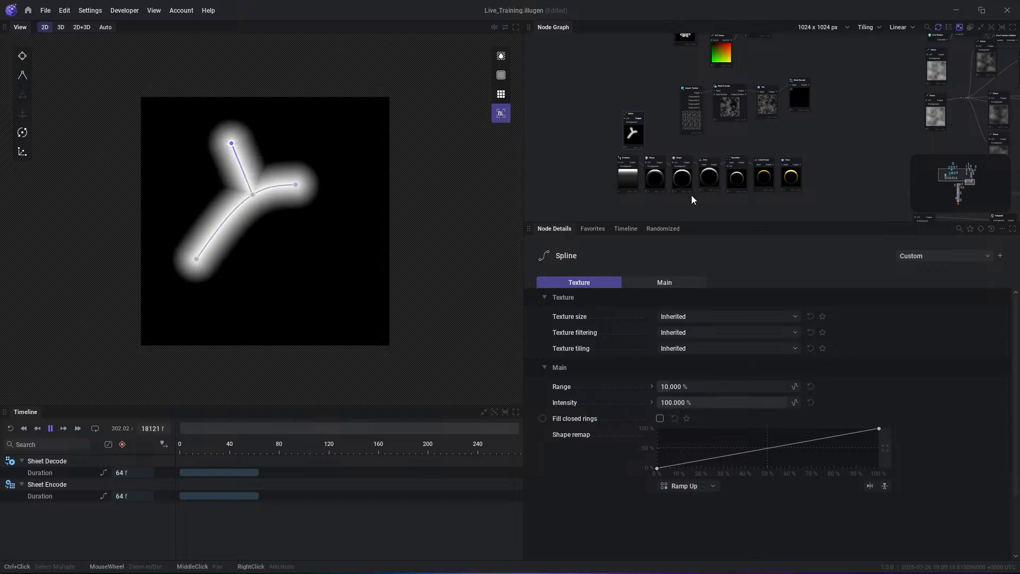
pyautogui.moveTo(297, 184); pyautogui.dragTo(326, 170)
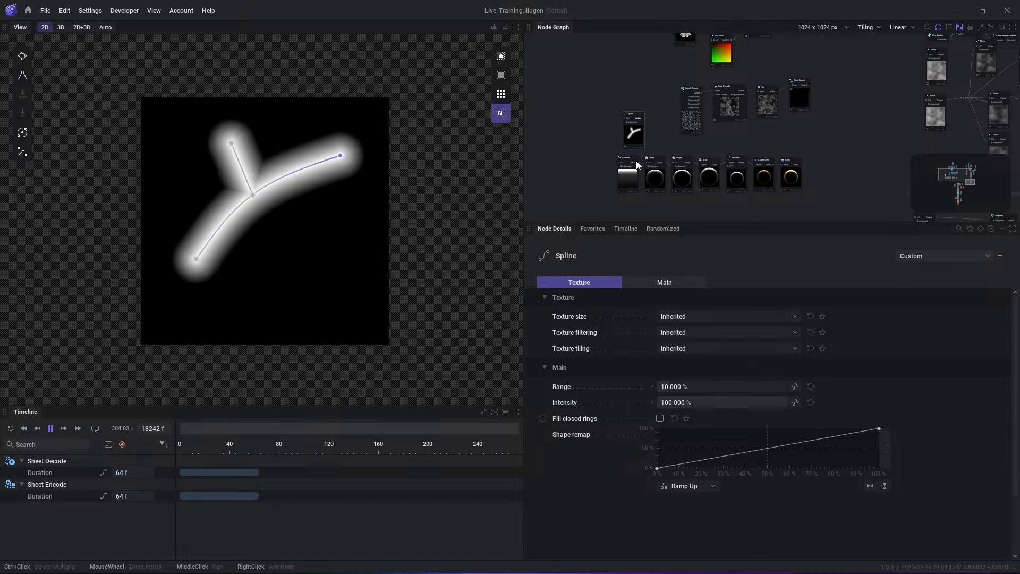
# - Delete the Spline node from the graph
pyautogui.click(636, 136)
pyautogui.press('Delete')
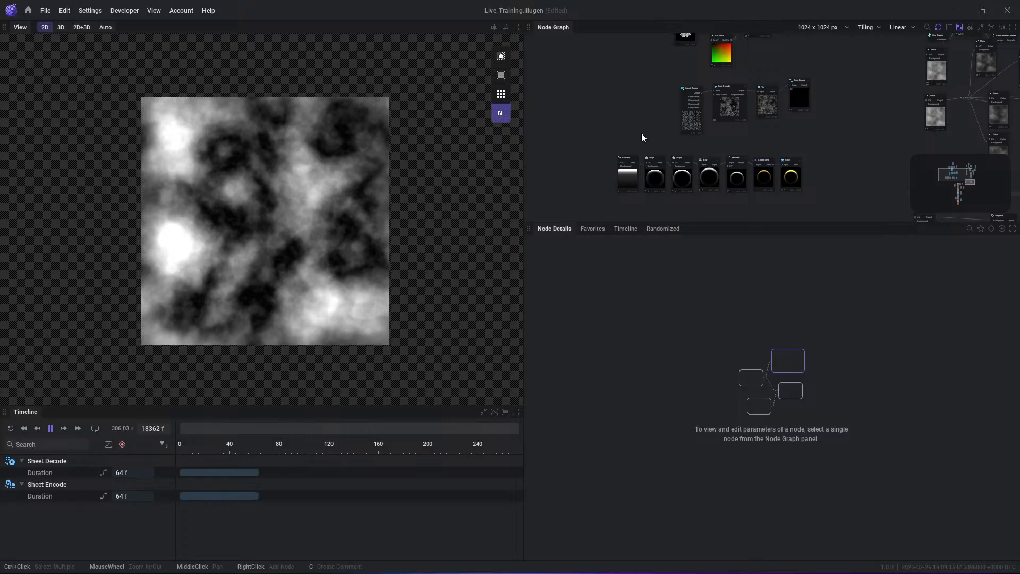
# - Add a Geo Points Shape node in an empty area of the graph away from the existing chains
pyautogui.scroll(-3, 763, 162)
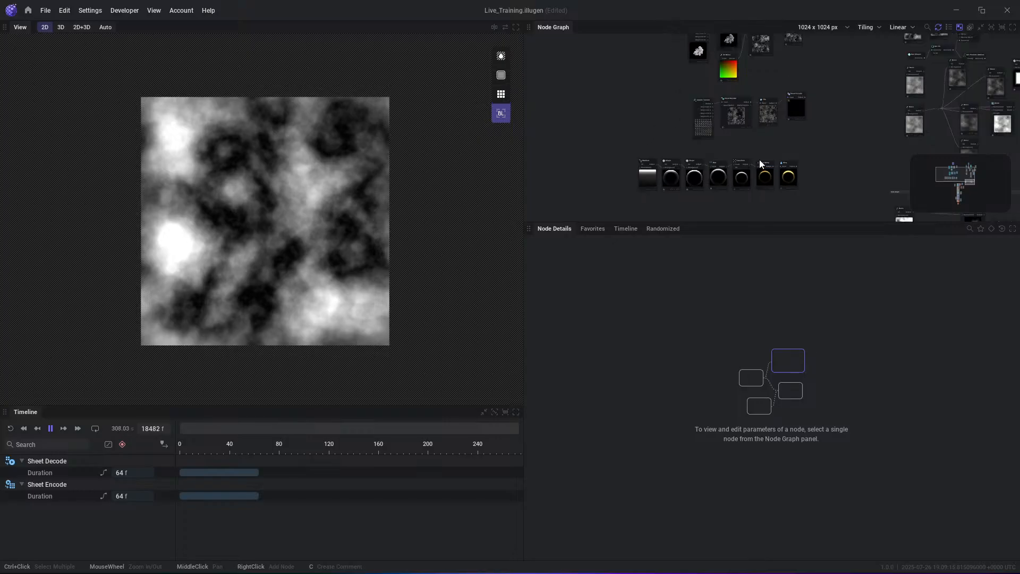
pyautogui.moveTo(736, 183); pyautogui.dragTo(656, 94, button='middle')
pyautogui.moveTo(585, 120)
pyautogui.mouseDown(button='middle')
pyautogui.moveTo(689, 122)
pyautogui.moveTo(726, 189)
pyautogui.mouseUp(button='middle')
pyautogui.moveTo(656, 76); pyautogui.dragTo(717, 168, button='middle')
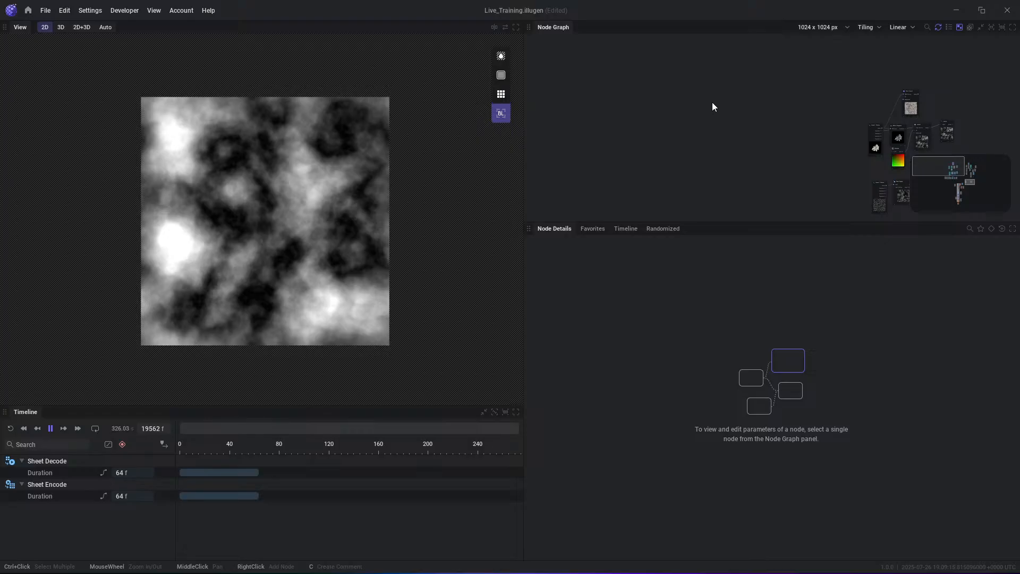
pyautogui.scroll(2, 608, 105)
pyautogui.rightClick(642, 134)
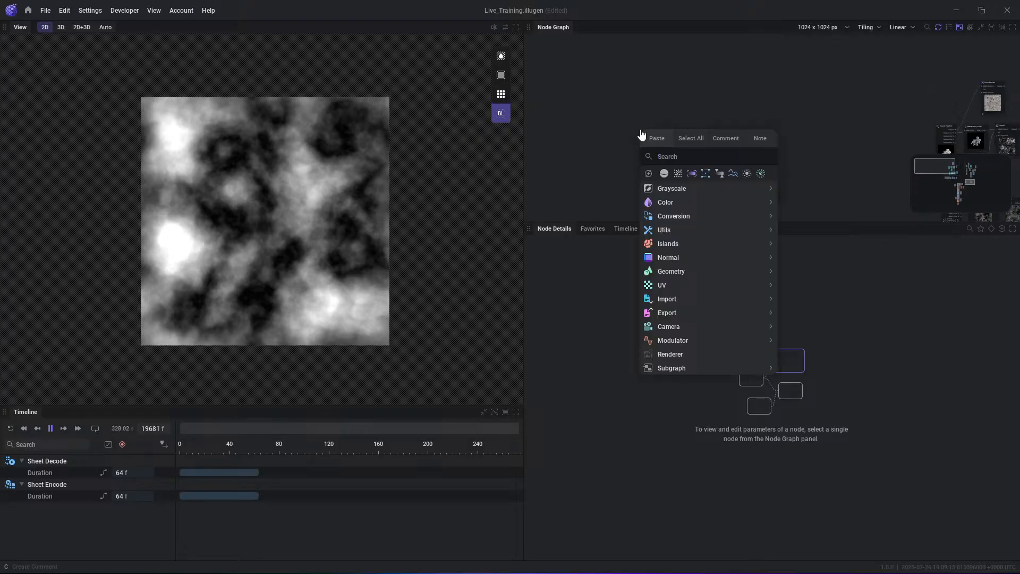
pyautogui.write('geo')
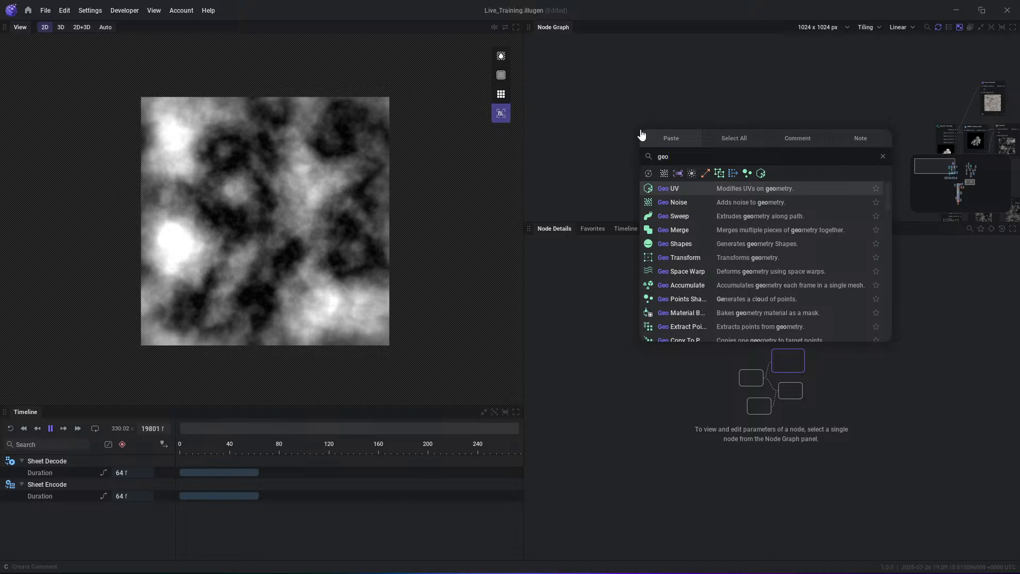
pyautogui.press('Down')
pyautogui.press('Down')
pyautogui.press('Down')
pyautogui.press('Down')
pyautogui.press('Down')
pyautogui.press('Down')
pyautogui.press('Down')
pyautogui.press('Down')
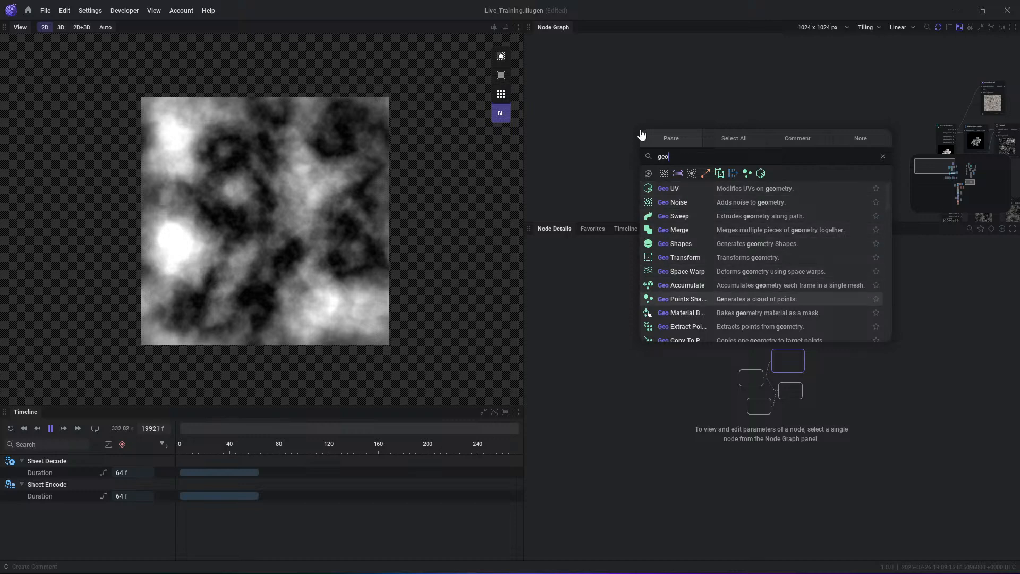
pyautogui.press('Return')
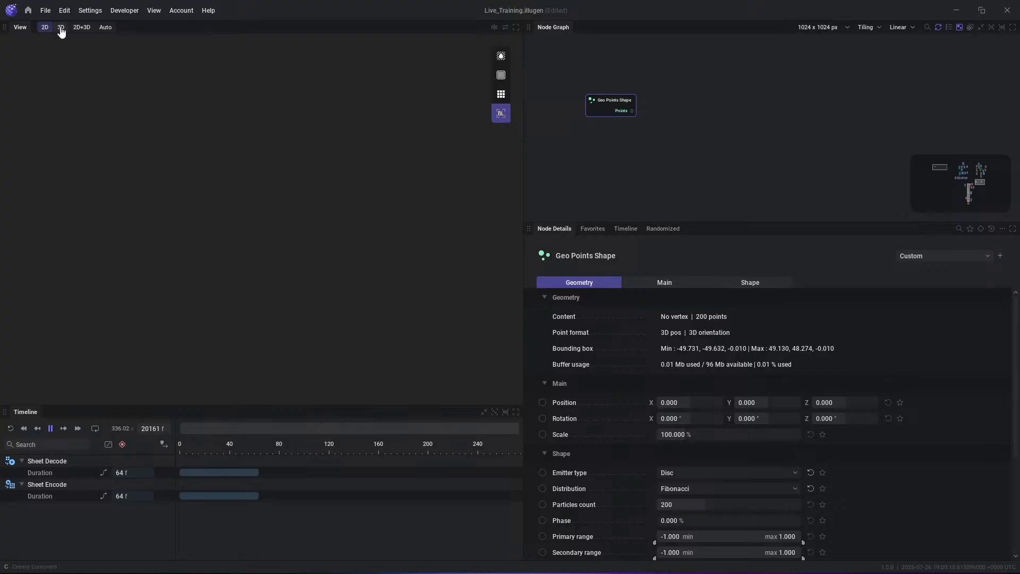
# - Show the disc of points in the 3D view and frame it from an angle above
pyautogui.click(61, 27)
pyautogui.keyDown('alt'); pyautogui.moveTo(457, 169); pyautogui.dragTo(429, 195); pyautogui.keyUp('alt')
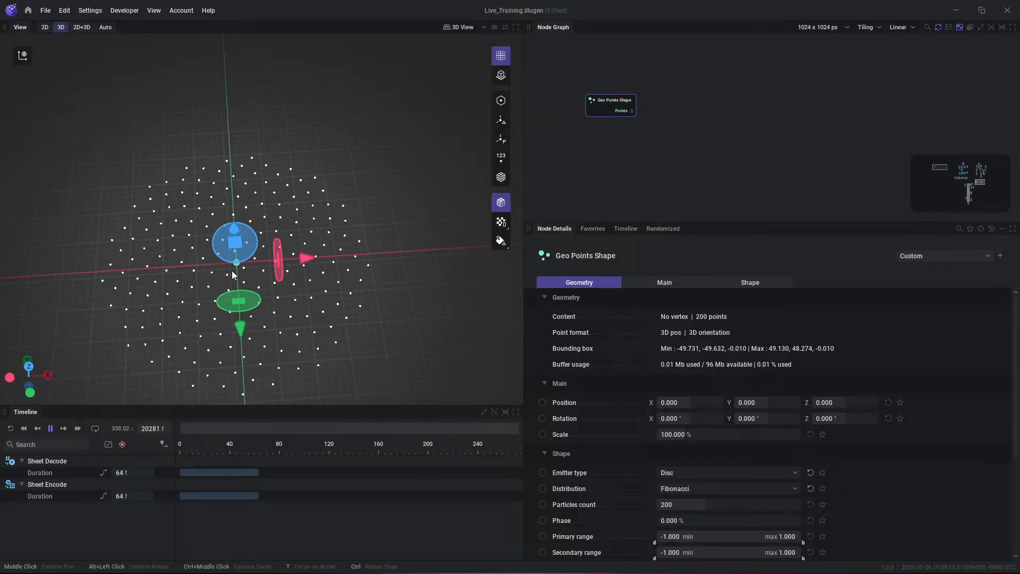
pyautogui.moveTo(298, 265); pyautogui.dragTo(306, 247, button='middle')
pyautogui.scroll(1, 306, 250)
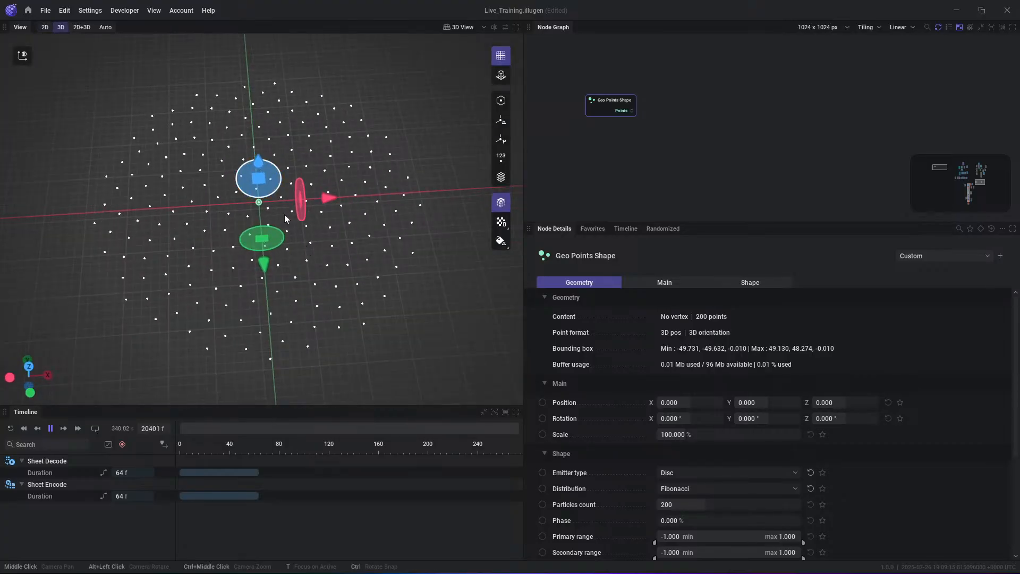
# - Set the Geo Points Shape's emitter type to Sphere and inspect the point cloud and its shape parameters
pyautogui.click(696, 476)
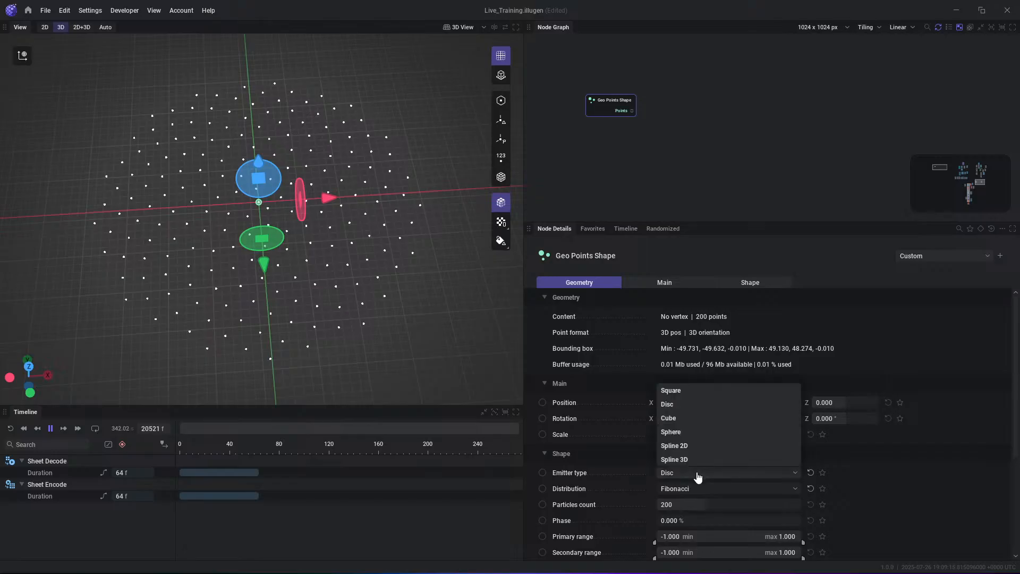
pyautogui.click(692, 431)
pyautogui.keyDown('alt'); pyautogui.moveTo(452, 310); pyautogui.dragTo(400, 293); pyautogui.keyUp('alt')
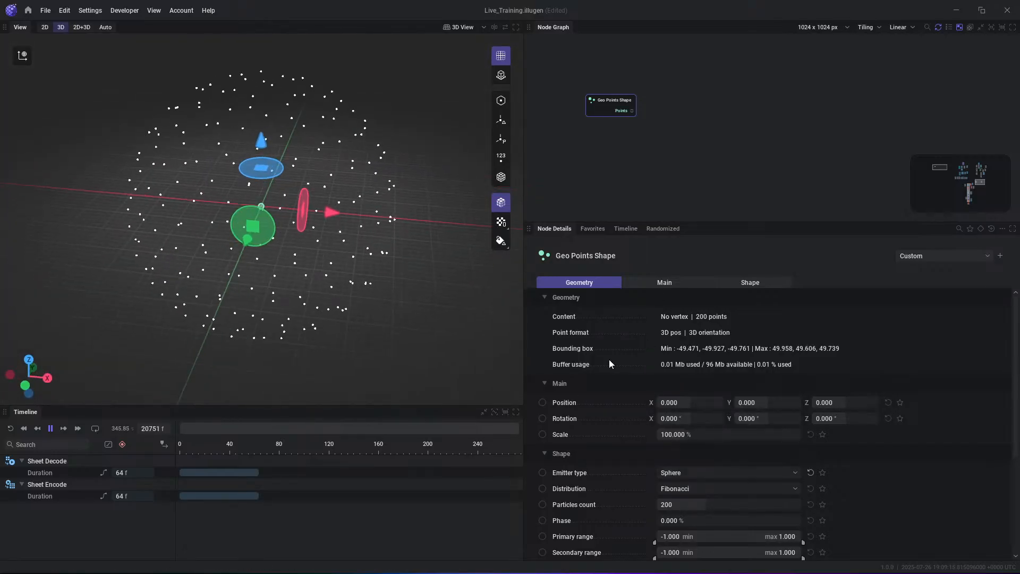
pyautogui.scroll(-5, 709, 541)
pyautogui.scroll(4, 669, 451)
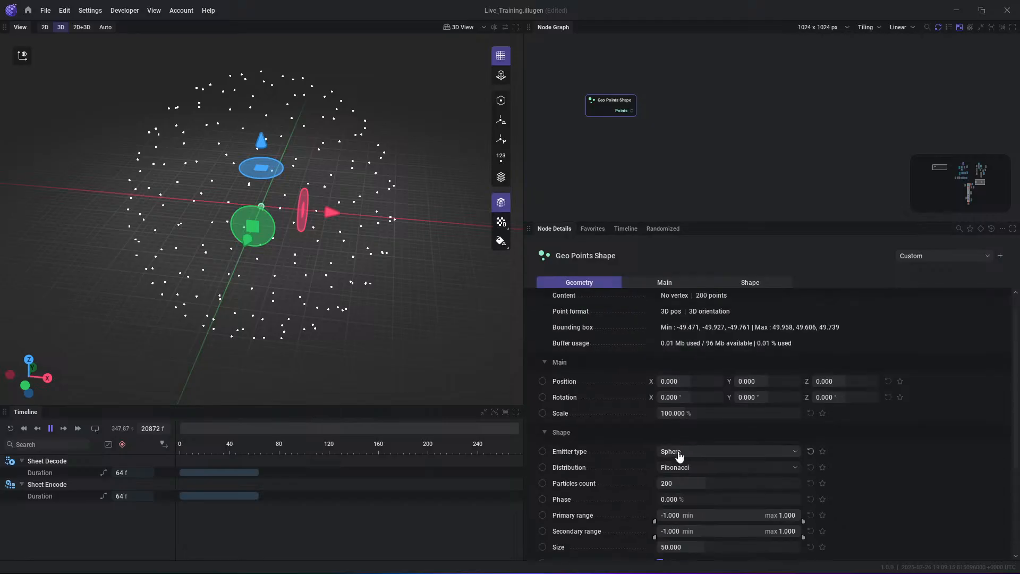
pyautogui.scroll(3, 430, 228)
pyautogui.moveTo(397, 292)
pyautogui.keyDown('alt'); pyautogui.mouseDown()
pyautogui.moveTo(415, 263)
pyautogui.moveTo(410, 286)
pyautogui.mouseUp(); pyautogui.keyUp('alt')
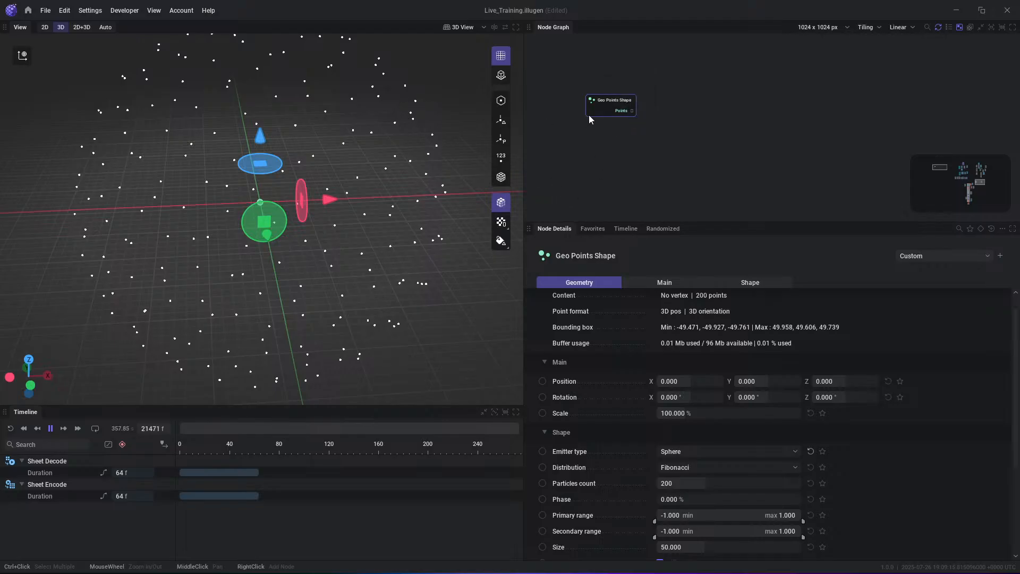
# - Move the Geo Points Shape node lower, feed its Points output into a new Geo Sweep node and preview the swept geometry
pyautogui.moveTo(588, 115); pyautogui.dragTo(594, 157)
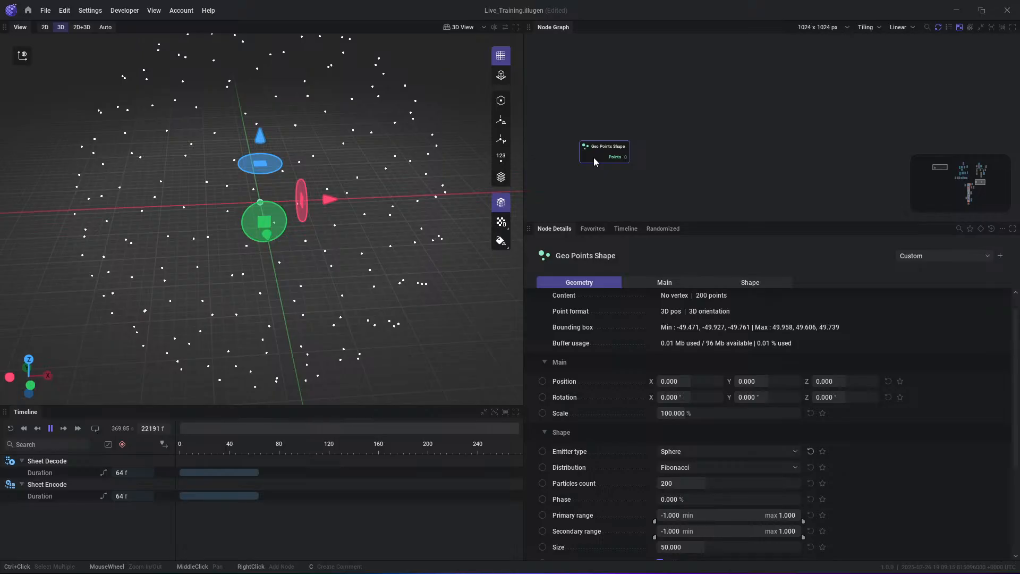
pyautogui.scroll(2, 678, 106)
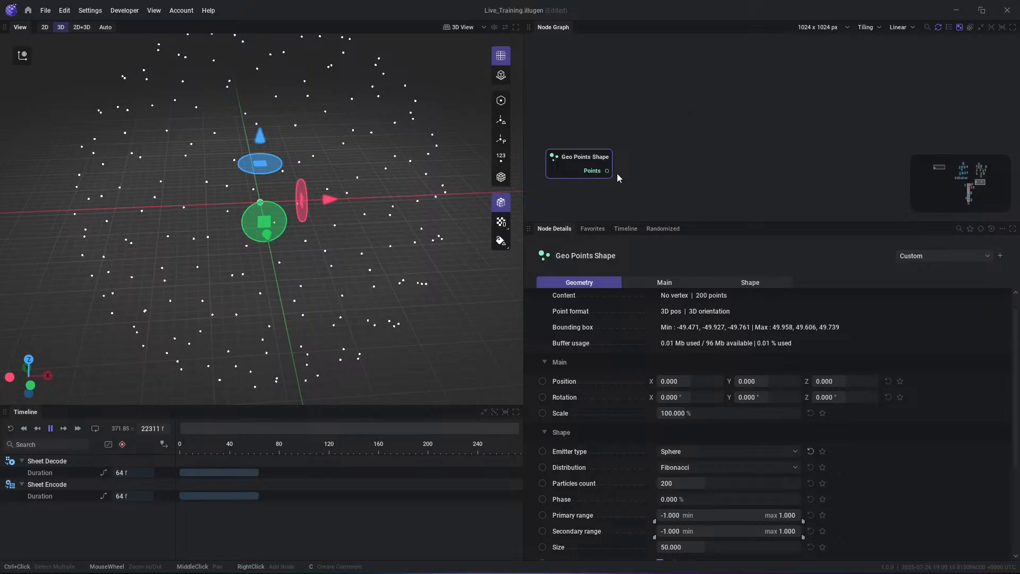
pyautogui.moveTo(607, 171); pyautogui.dragTo(720, 169)
pyautogui.write('she')
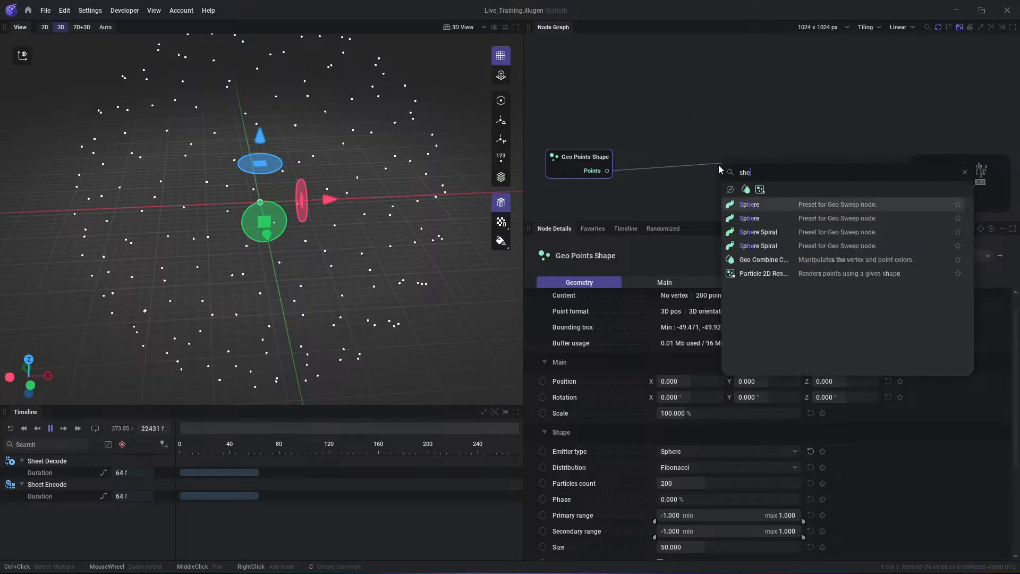
pyautogui.hotkey('ctrl', 'a')
pyautogui.write('geo')
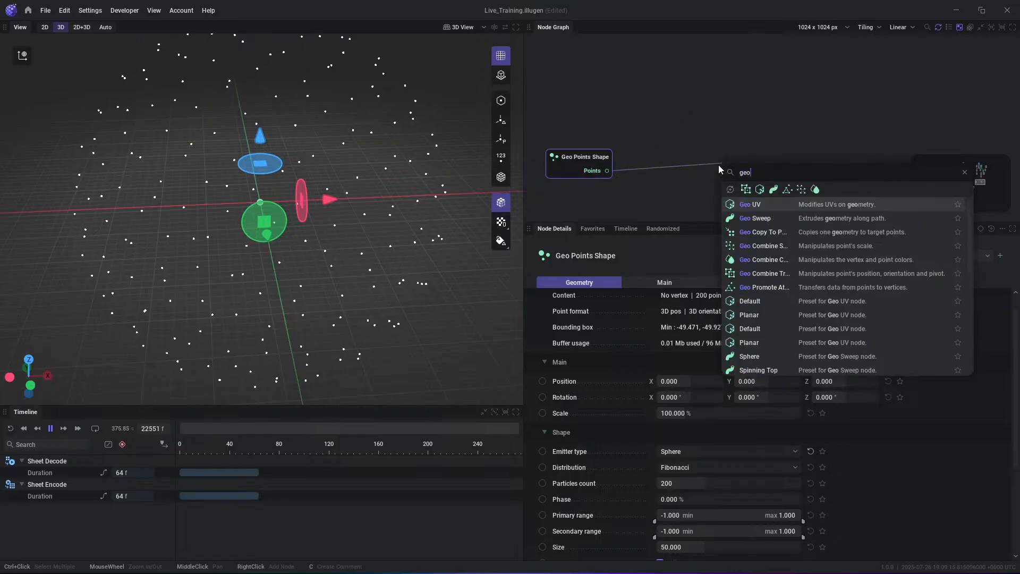
pyautogui.press('Down')
pyautogui.press('Return')
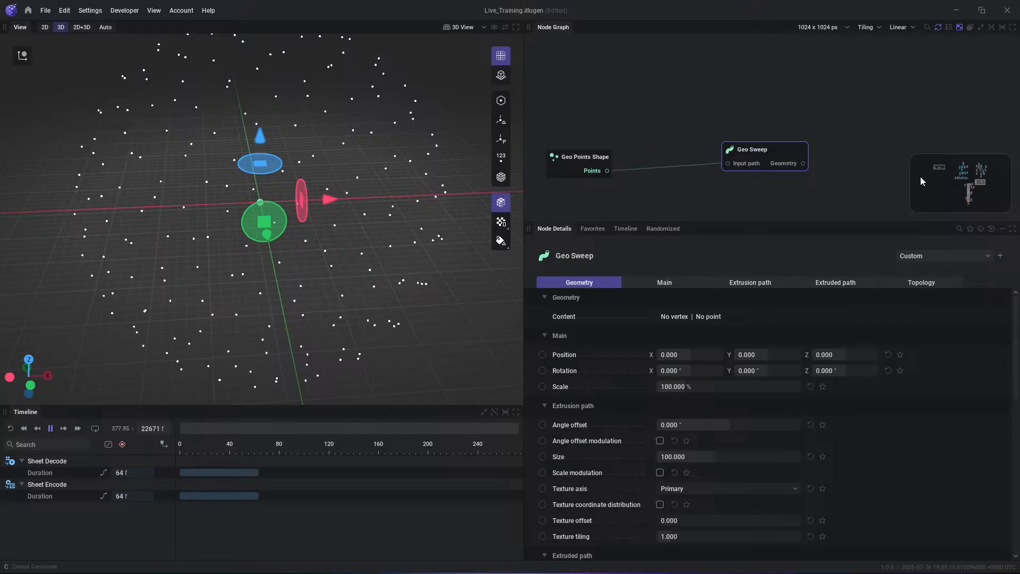
pyautogui.click(794, 164)
pyautogui.scroll(-4, 343, 220)
pyautogui.keyDown('alt'); pyautogui.moveTo(343, 220); pyautogui.dragTo(366, 223); pyautogui.keyUp('alt')
# - Set the Geo Points Shape's emitter type to Spline 2D and draw a straight two-point spline along X from about -49 to 51
pyautogui.click(573, 170)
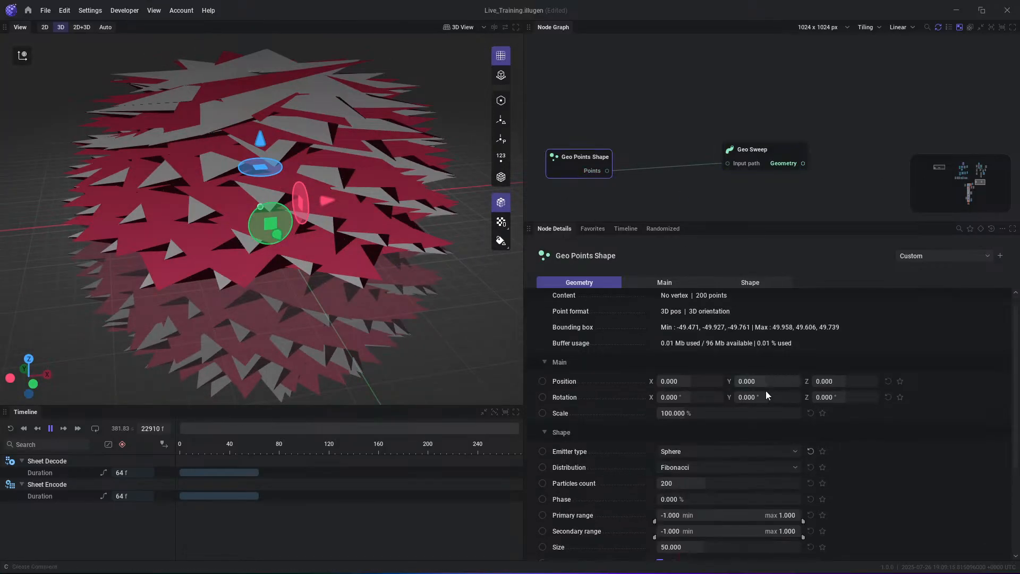
pyautogui.click(696, 455)
pyautogui.click(684, 520)
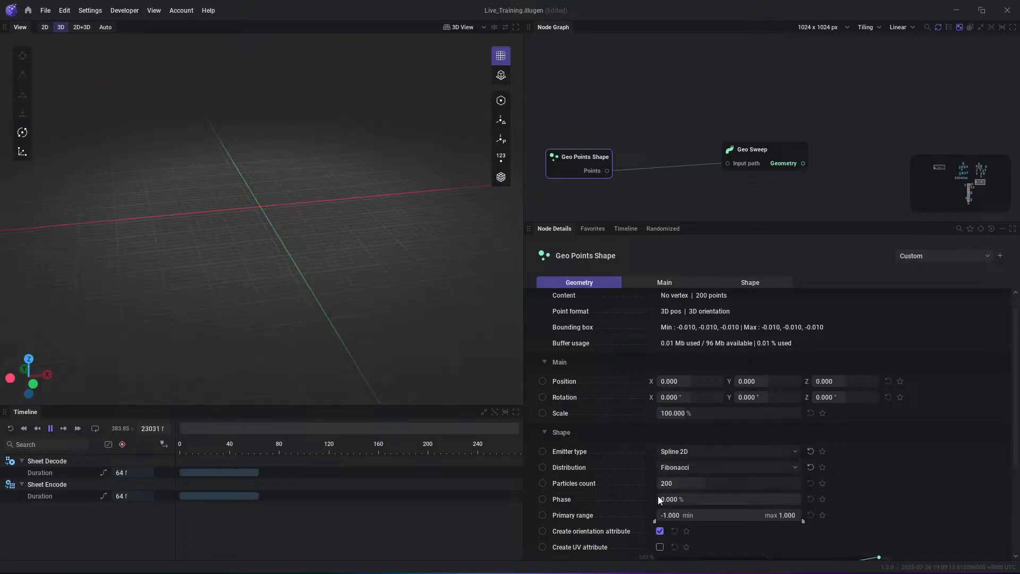
pyautogui.doubleClick(125, 219)
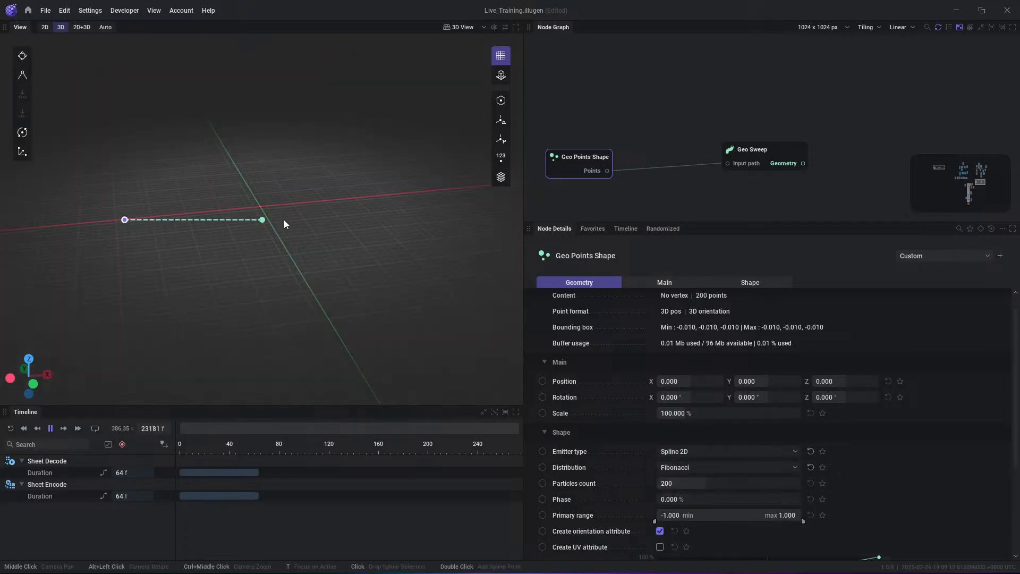
pyautogui.doubleClick(388, 194)
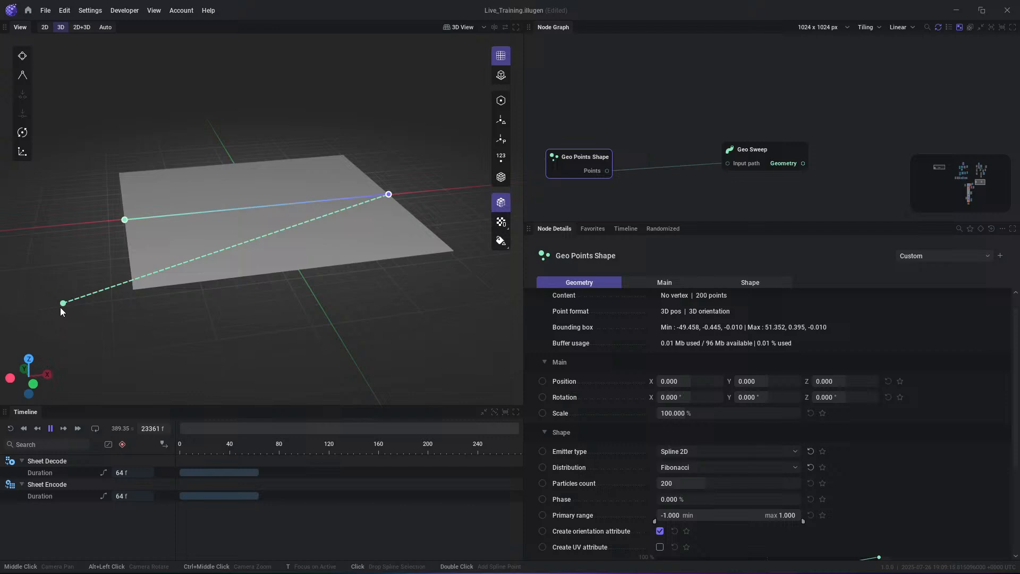
pyautogui.click(29, 359)
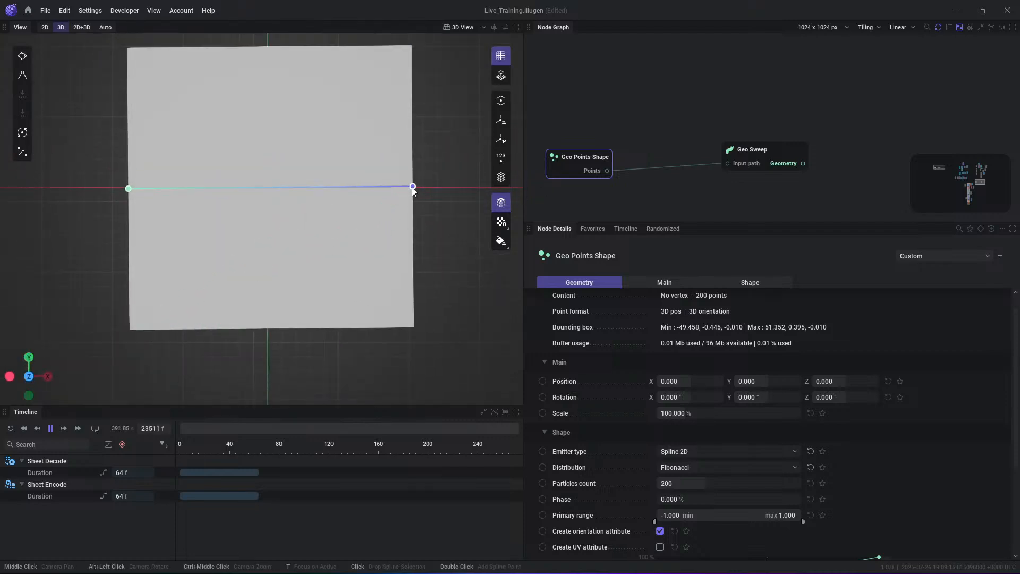
# - Level the two-point spline along X, extend its negative end to about -80, and view the swept sheet from a low angle
pyautogui.moveTo(412, 187); pyautogui.dragTo(412, 189)
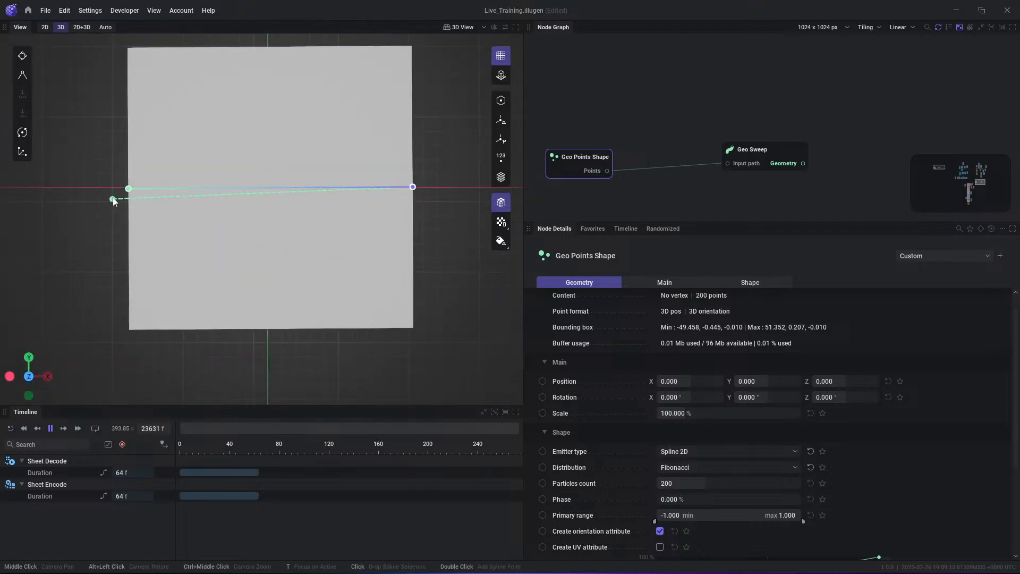
pyautogui.moveTo(128, 189); pyautogui.dragTo(130, 190)
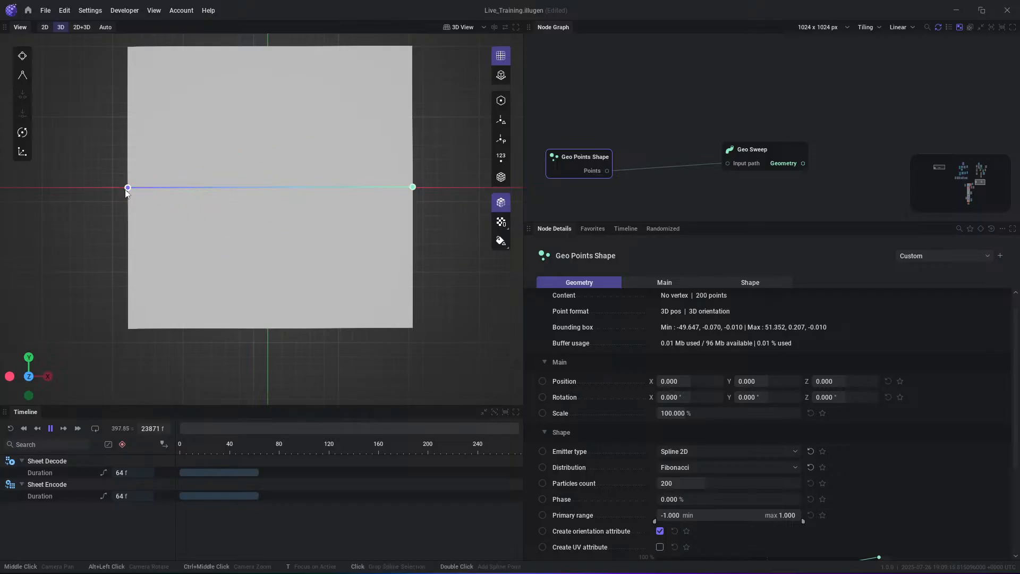
pyautogui.moveTo(127, 188); pyautogui.dragTo(41, 191)
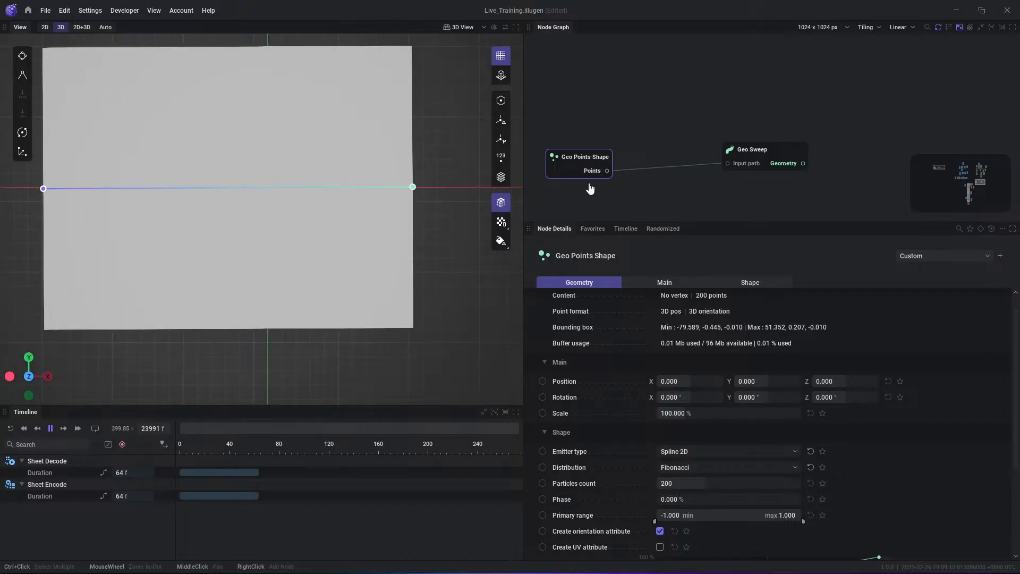
pyautogui.scroll(-2, 482, 253)
pyautogui.moveTo(444, 253); pyautogui.dragTo(444, 119)
# - Spread the Geo Points Shape and Geo Sweep nodes apart and add a Geo Combine Transform node fed by the Points output
pyautogui.moveTo(774, 145); pyautogui.dragTo(922, 96)
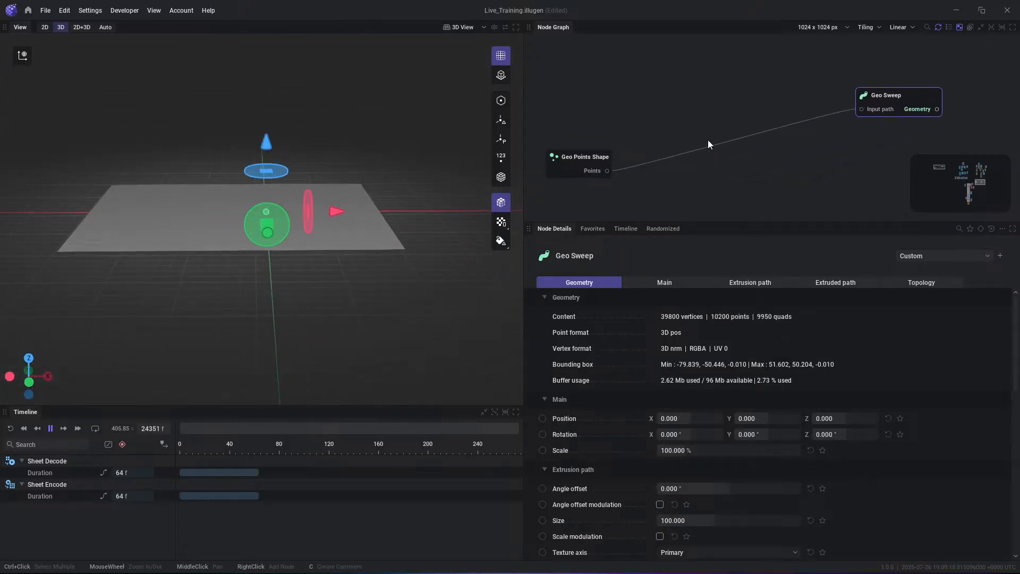
pyautogui.moveTo(574, 164); pyautogui.dragTo(591, 146)
pyautogui.moveTo(894, 103); pyautogui.dragTo(911, 94)
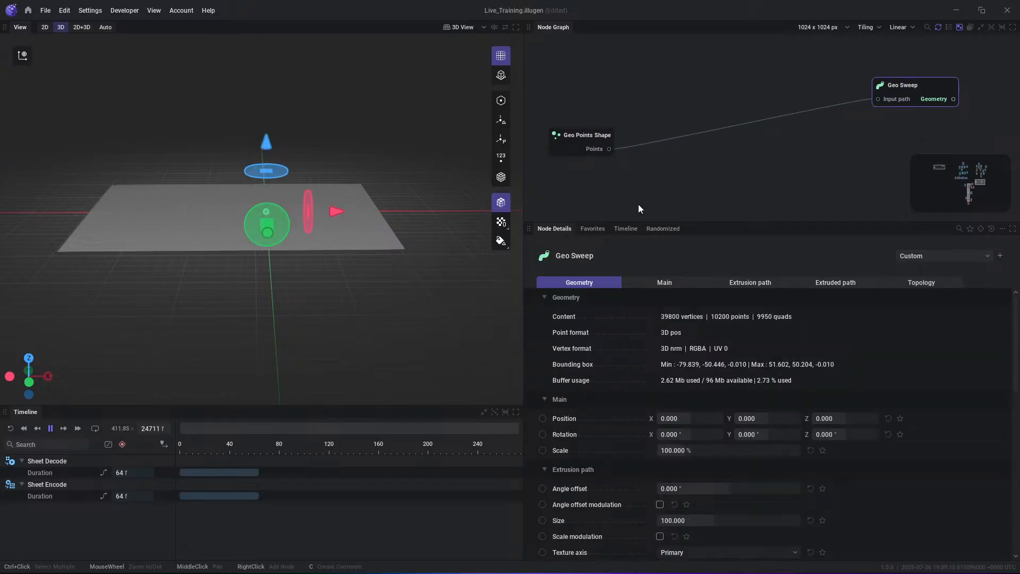
pyautogui.moveTo(603, 143); pyautogui.dragTo(672, 144)
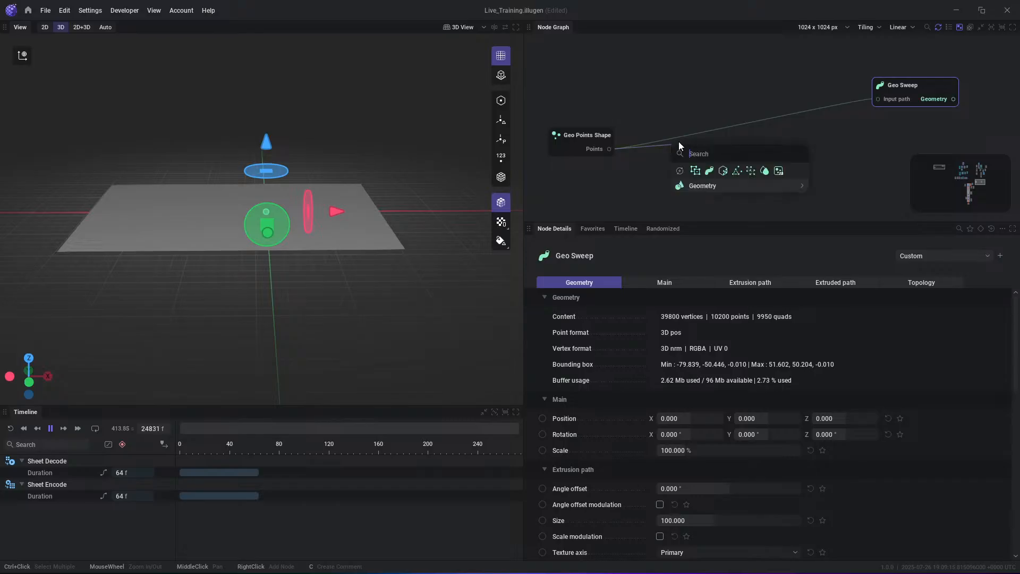
pyautogui.click(695, 171)
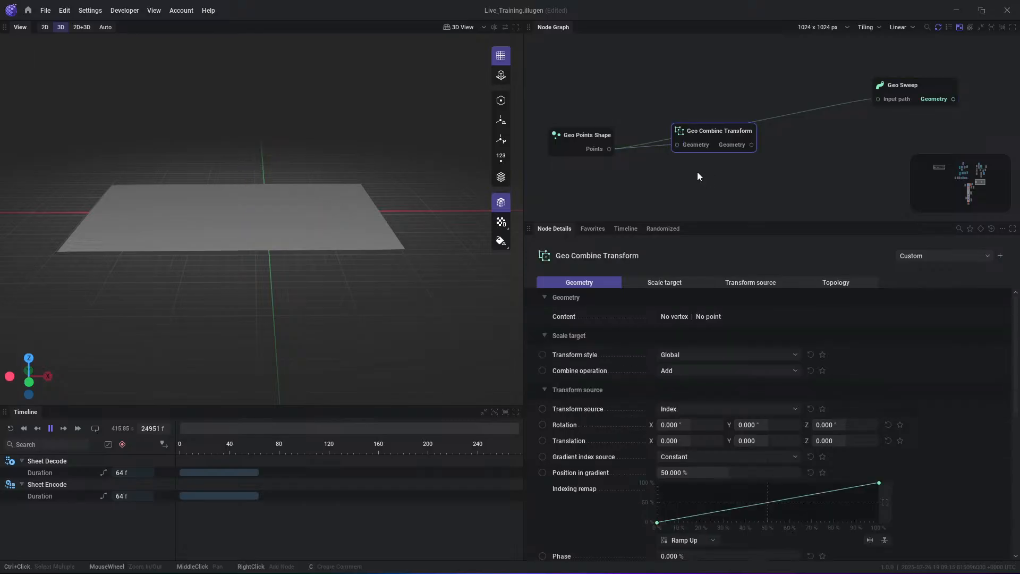
pyautogui.moveTo(721, 133)
pyautogui.mouseDown()
pyautogui.moveTo(687, 152)
pyautogui.moveTo(706, 137)
pyautogui.mouseUp()
pyautogui.moveTo(609, 149); pyautogui.dragTo(637, 190)
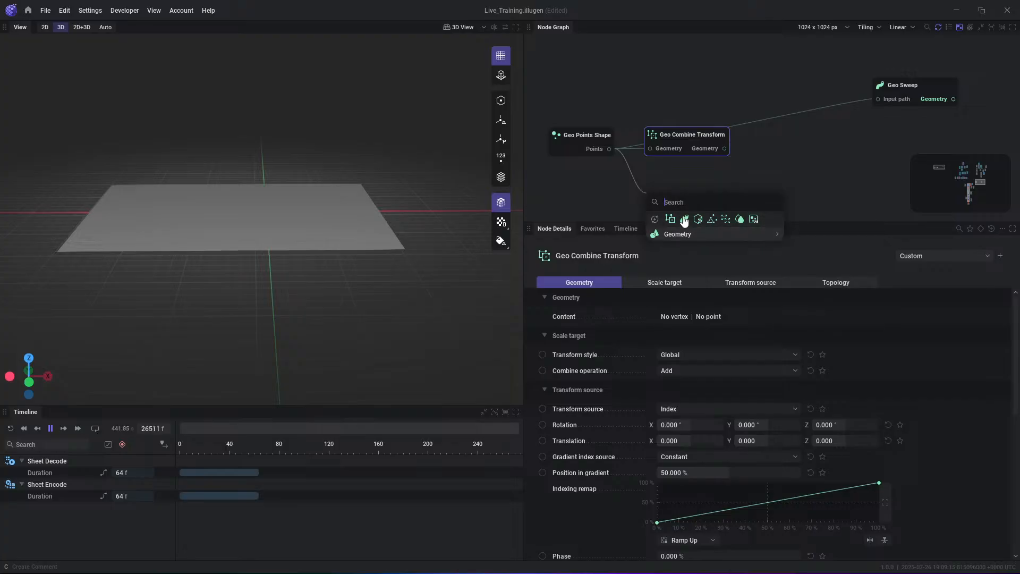
pyautogui.moveTo(760, 235)
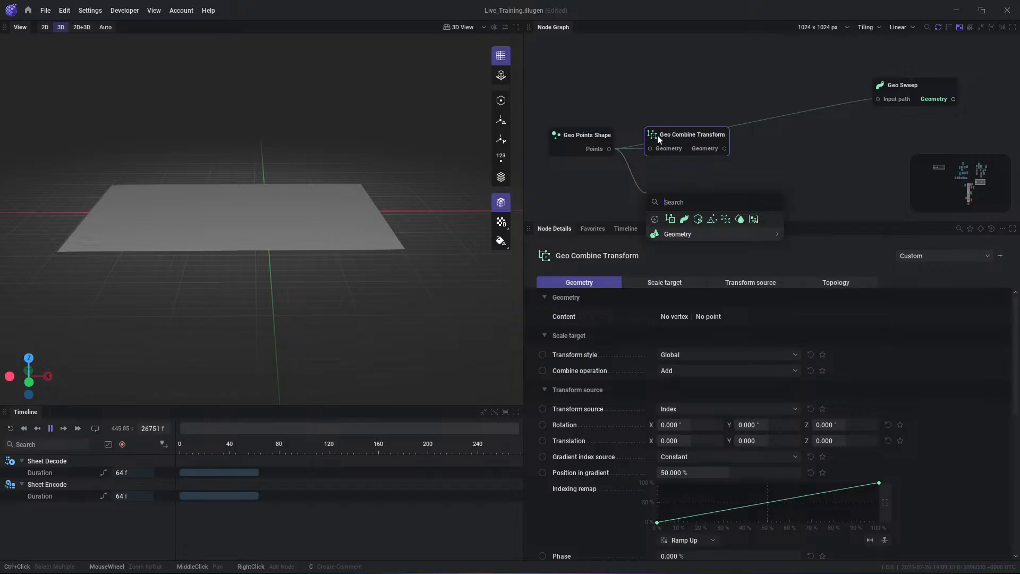
pyautogui.click(736, 158)
# - Preview the Geo Combine Transform's Geometry output and reposition the node between Geo Points Shape and Geo Sweep
pyautogui.moveTo(707, 135); pyautogui.dragTo(706, 139)
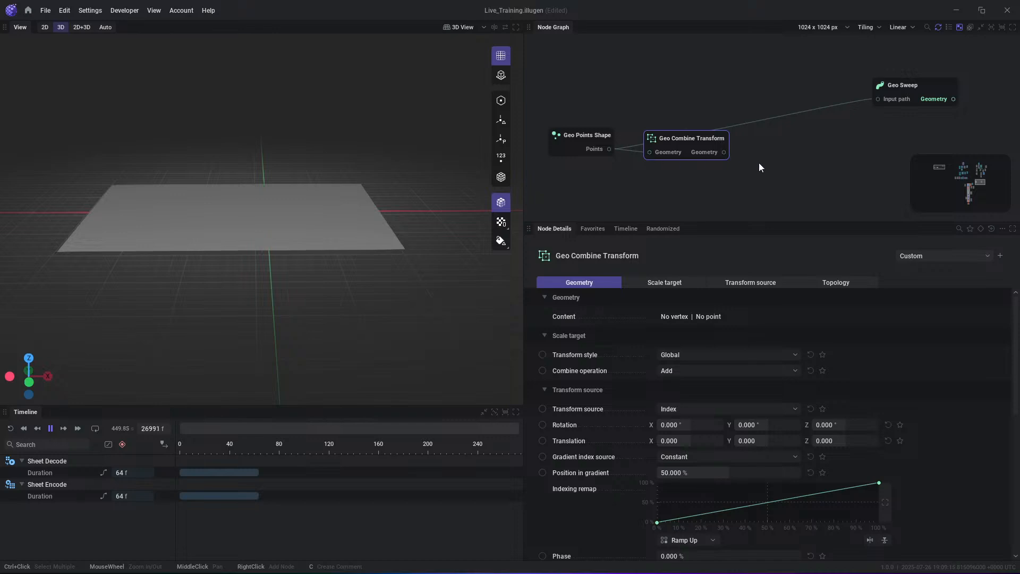
pyautogui.click(720, 153)
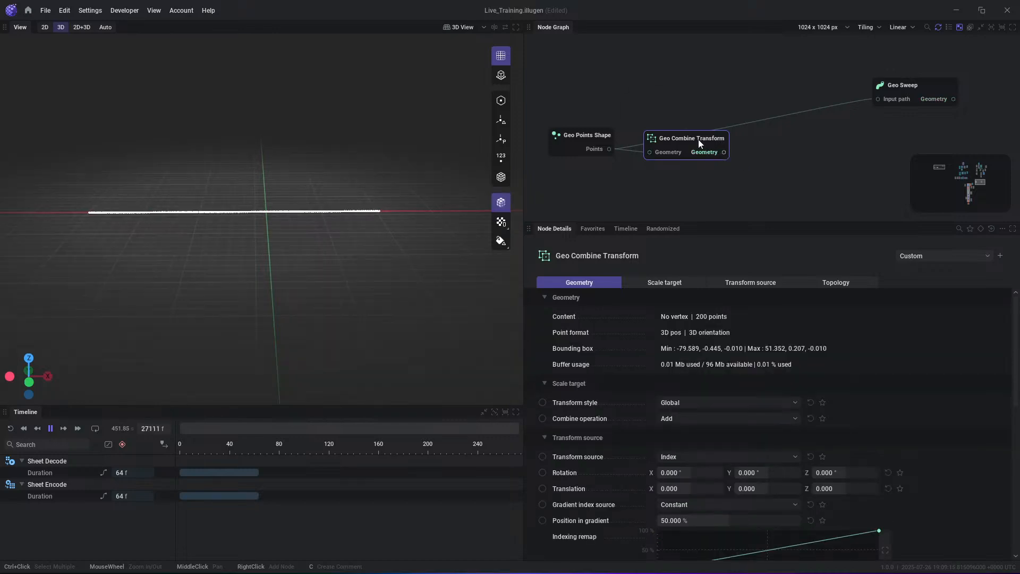
pyautogui.moveTo(698, 139); pyautogui.dragTo(702, 131)
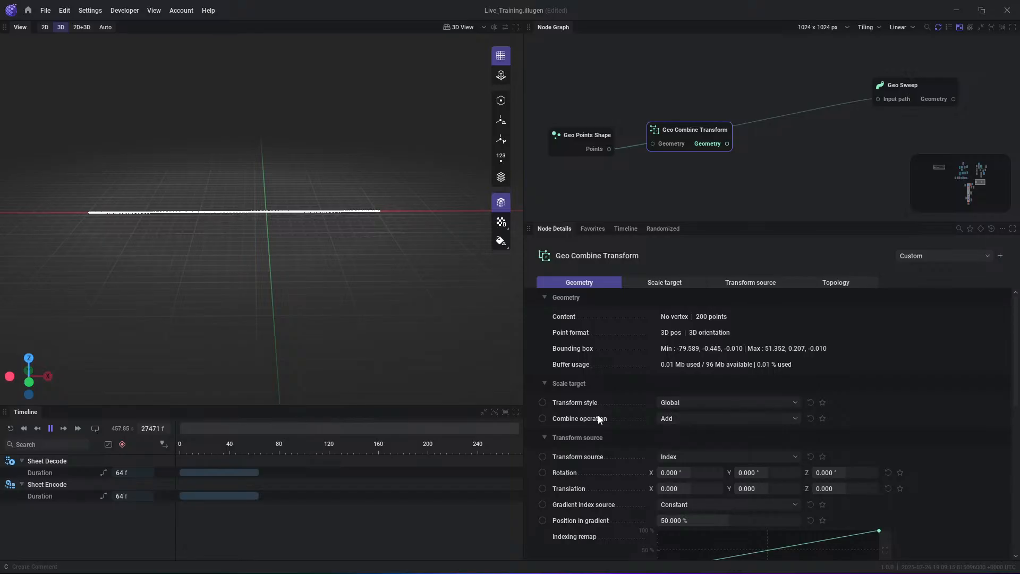
# - Set the Geo Combine Transform's X rotation to 90°
pyautogui.scroll(-2, 598, 416)
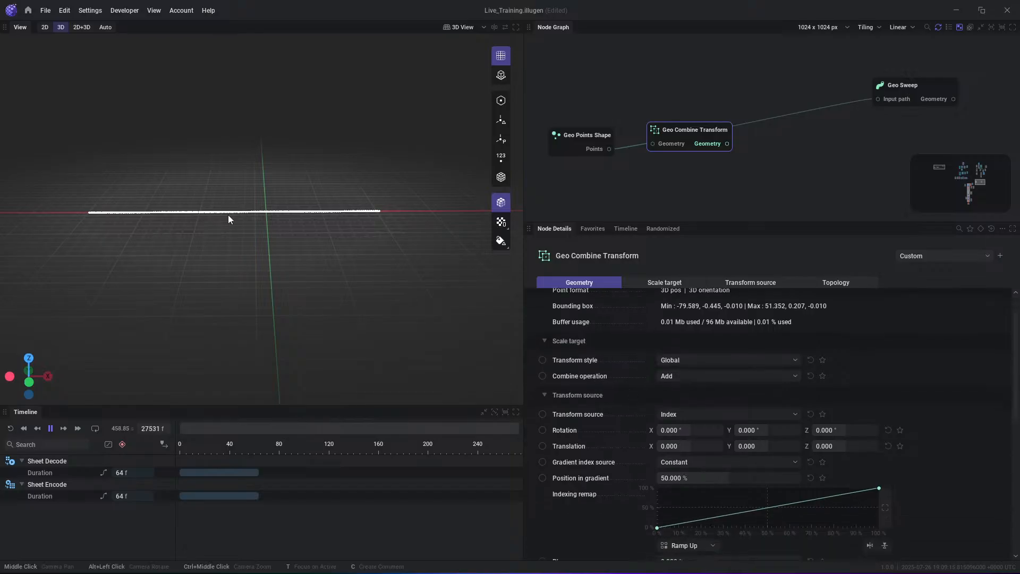
pyautogui.click(688, 462)
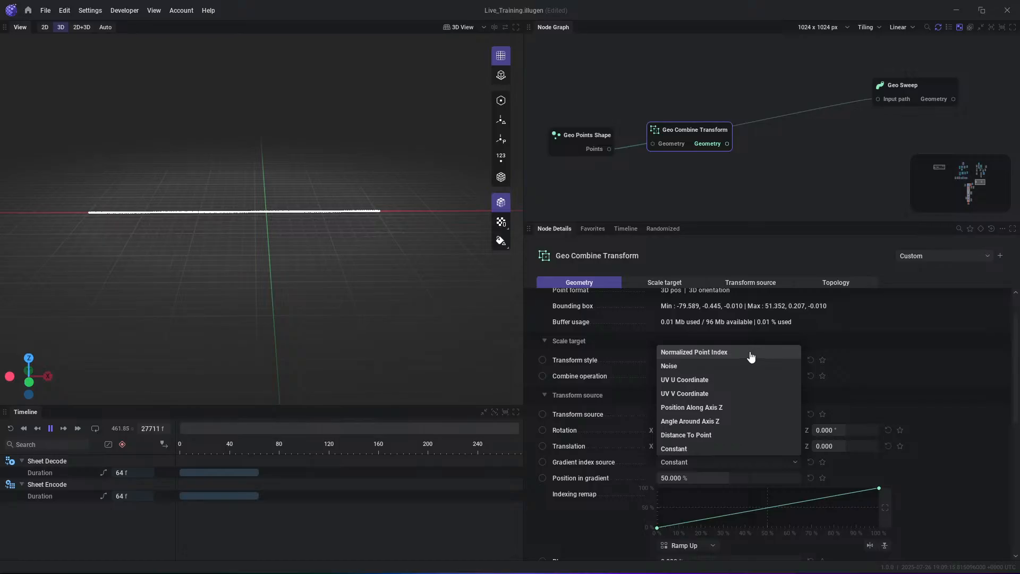
pyautogui.click(929, 466)
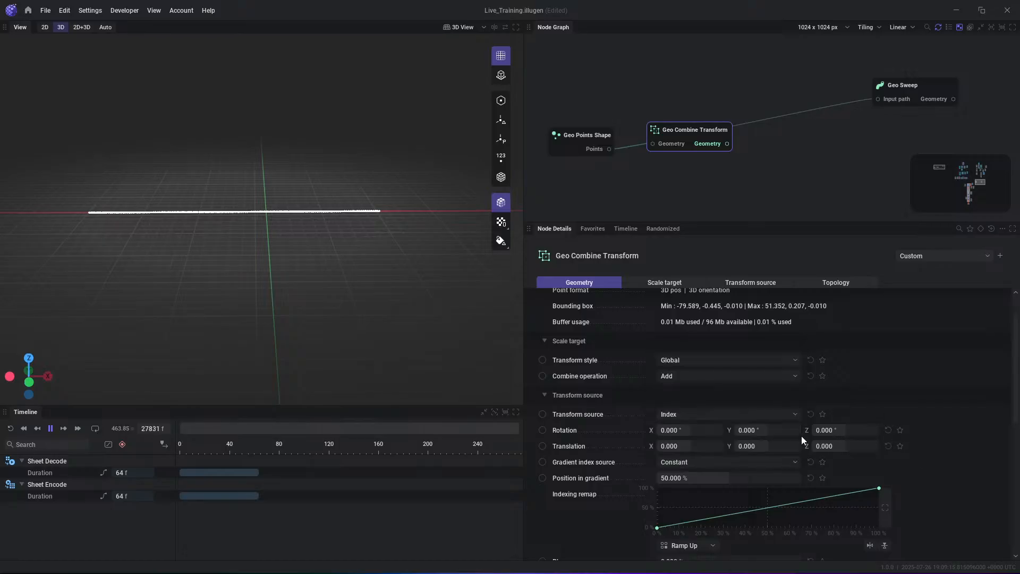
pyautogui.click(692, 430)
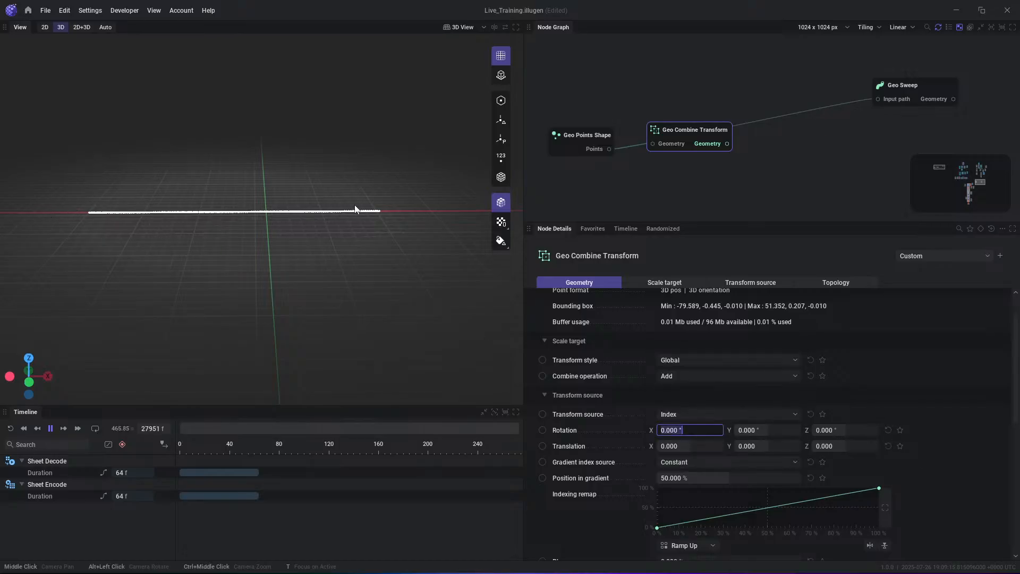
pyautogui.write('90')
pyautogui.press('Return')
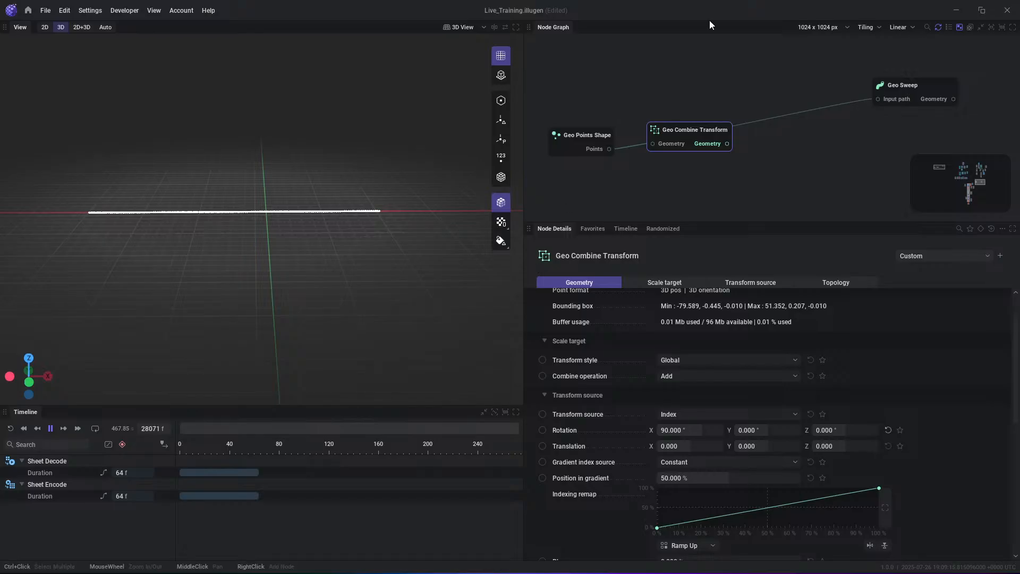
# - Connect the Geo Combine Transform's Geometry output to the Geo Sweep's input path and preview the swept geometry
pyautogui.moveTo(727, 144); pyautogui.dragTo(889, 99)
pyautogui.moveTo(693, 129); pyautogui.dragTo(704, 118)
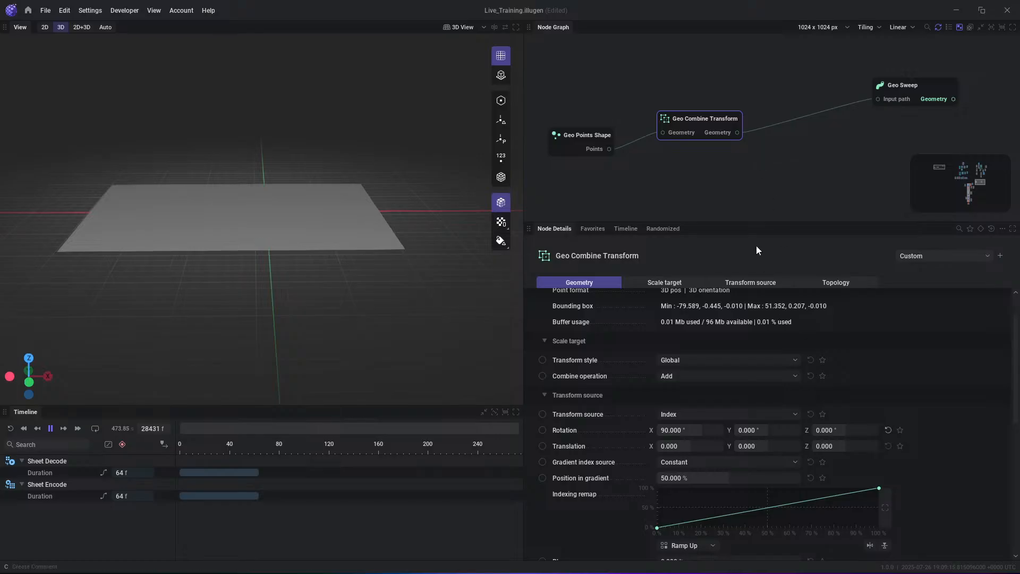
pyautogui.scroll(-2, 712, 489)
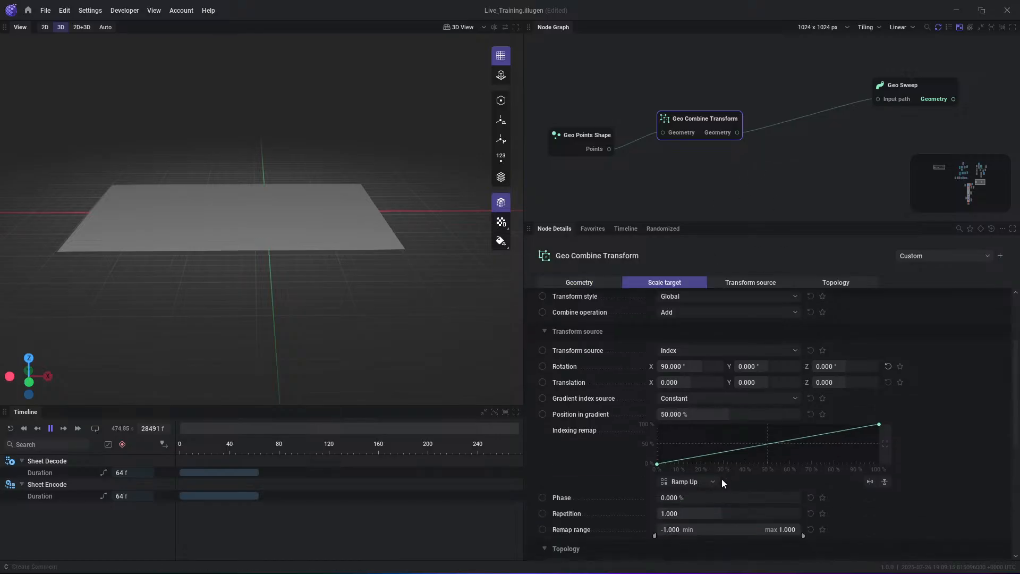
pyautogui.click(730, 133)
pyautogui.click(939, 102)
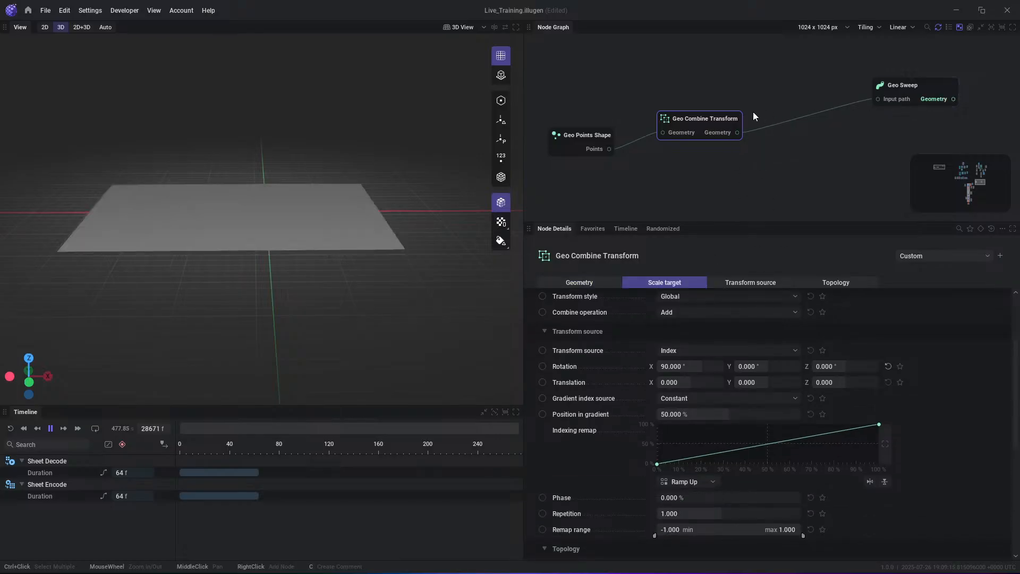
pyautogui.moveTo(728, 120); pyautogui.dragTo(727, 109)
# - Try Normalized Point Index as the Geo Combine Transform's gradient index source and restore it to Constant
pyautogui.scroll(-2, 699, 393)
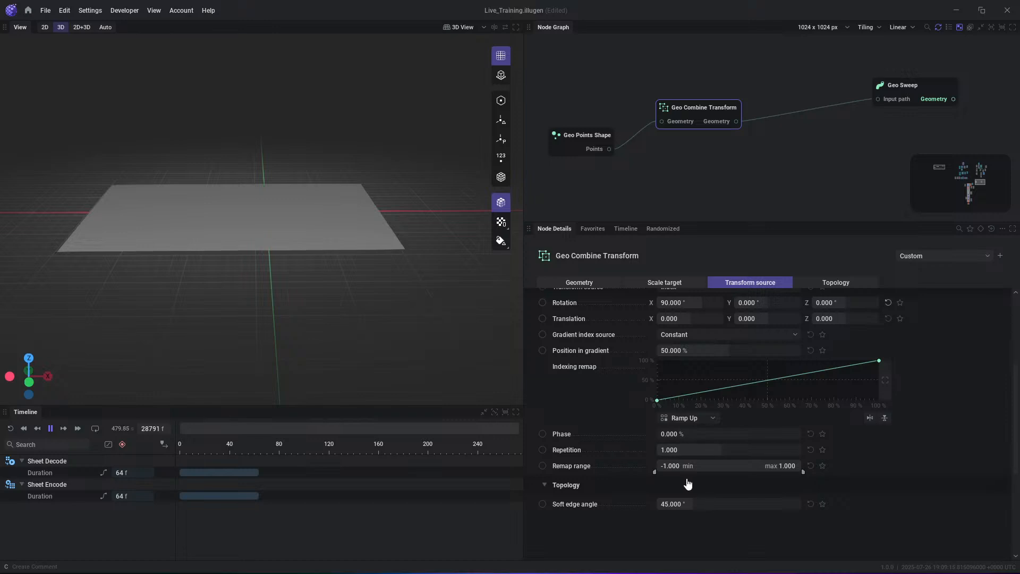
pyautogui.scroll(2, 686, 480)
pyautogui.click(708, 397)
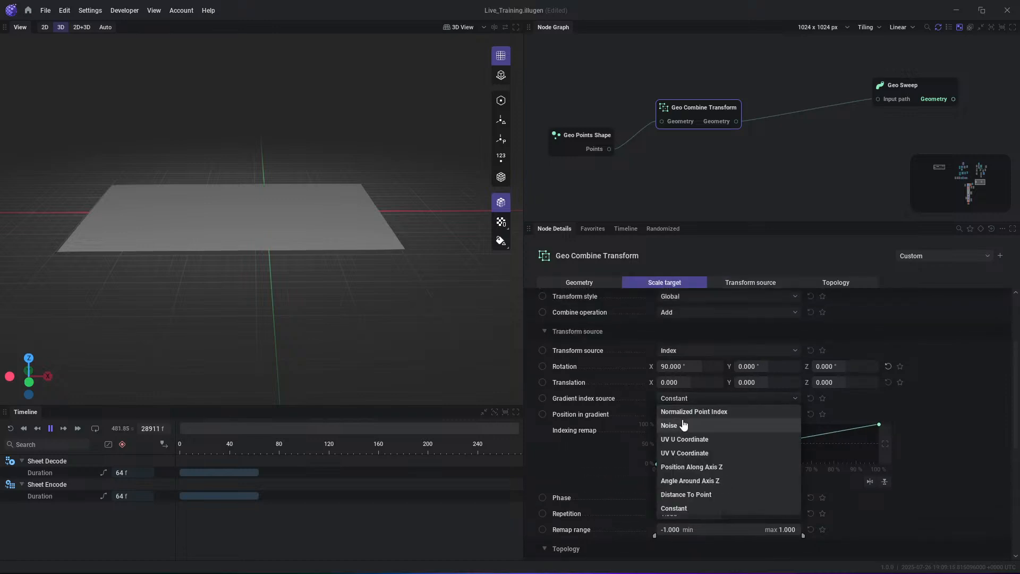
pyautogui.click(681, 412)
pyautogui.click(706, 399)
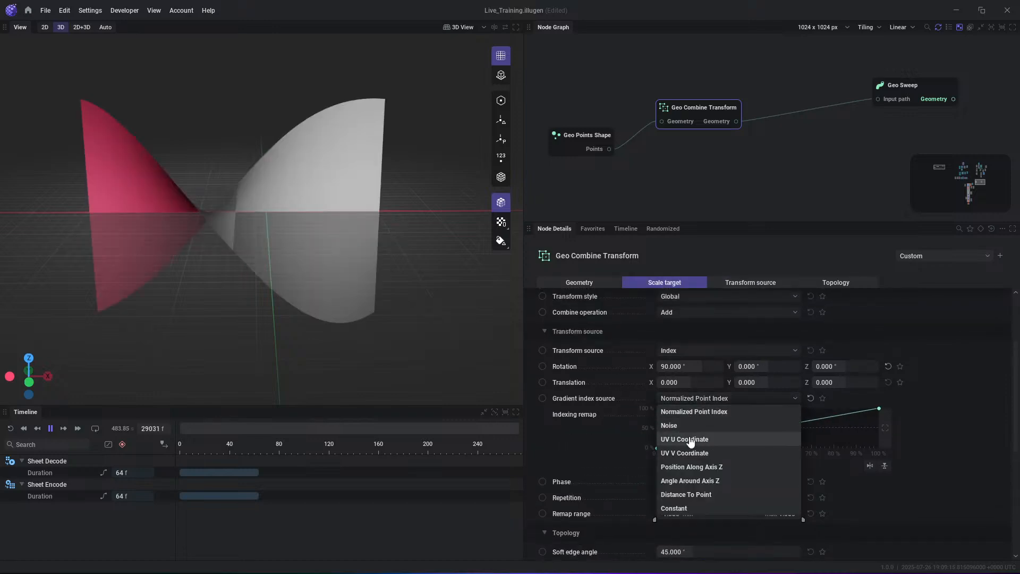
pyautogui.click(684, 509)
# - Set the Geo Combine Transform's transform source to Constant and view the sheet from a lower angle
pyautogui.click(684, 351)
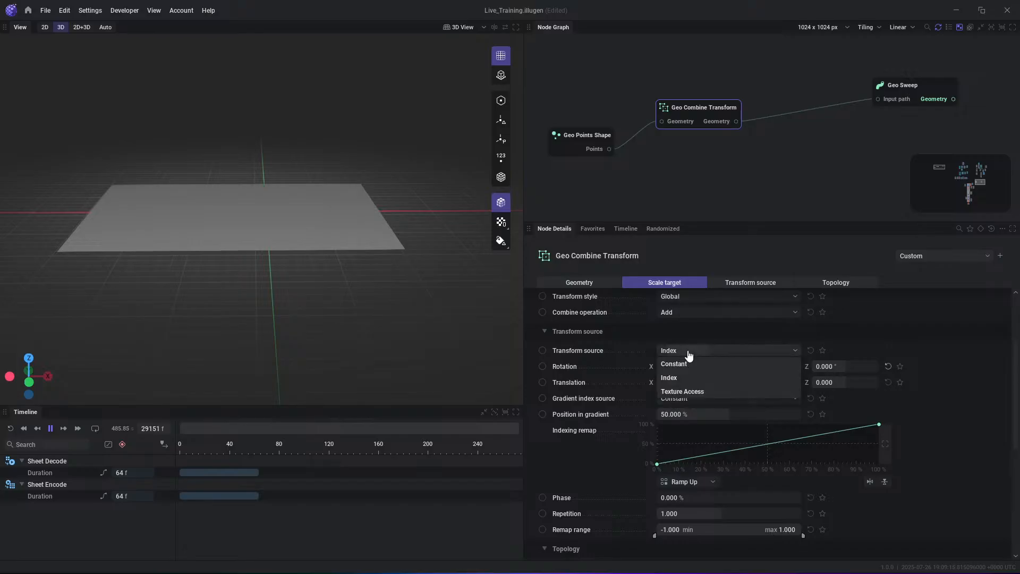
pyautogui.click(680, 365)
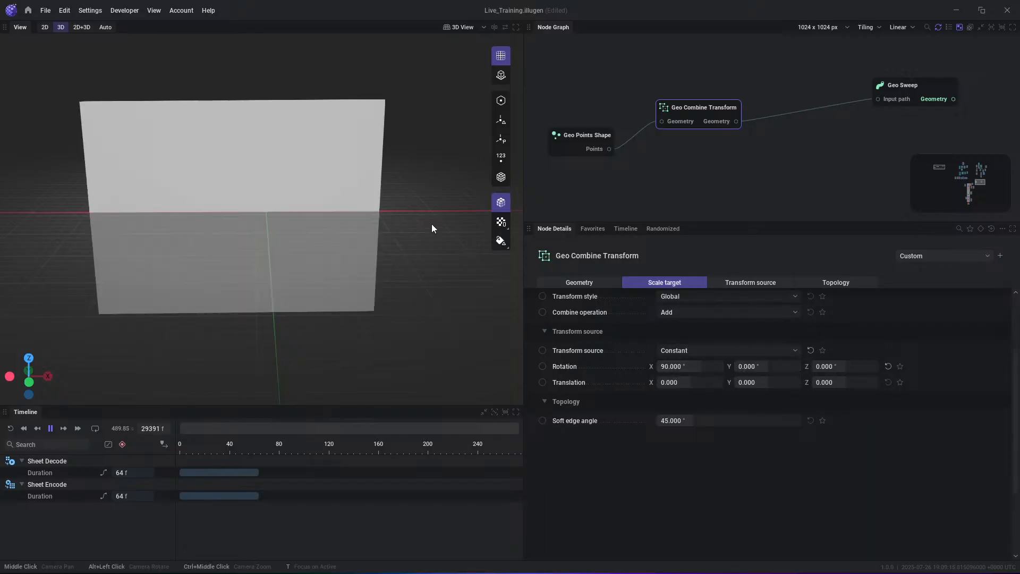
pyautogui.keyDown('alt'); pyautogui.moveTo(432, 224); pyautogui.dragTo(412, 215); pyautogui.keyUp('alt')
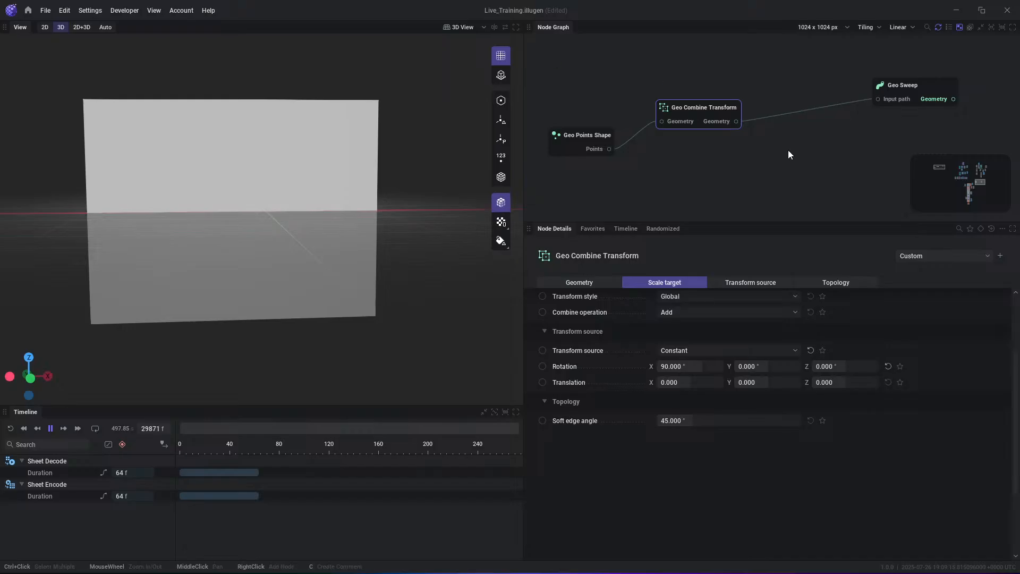
# - Turn on the wireframe display in the 3D view and inspect the sheet's mesh density up close
pyautogui.moveTo(789, 150); pyautogui.dragTo(689, 168, button='middle')
pyautogui.moveTo(637, 139); pyautogui.dragTo(685, 151)
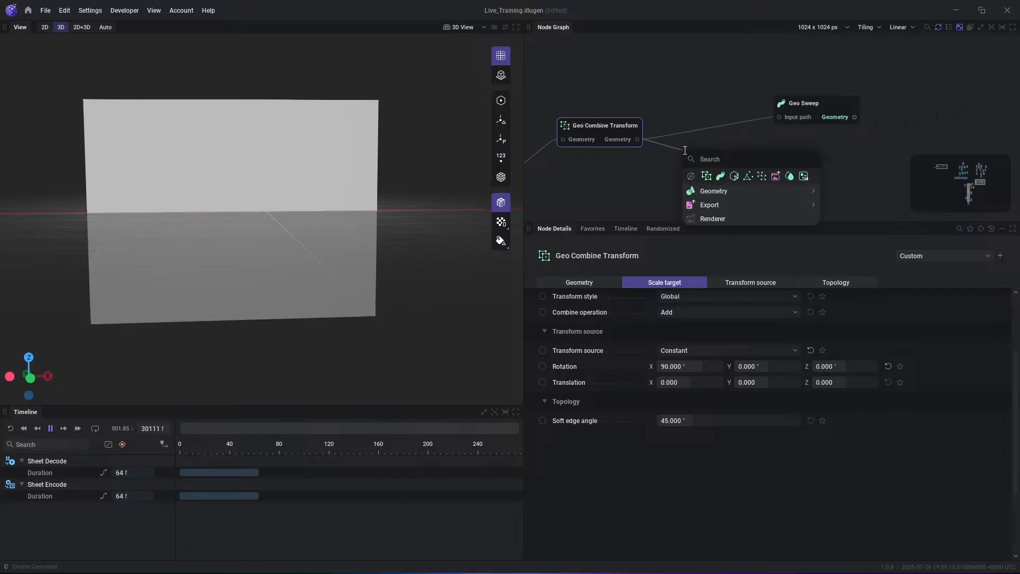
pyautogui.click(501, 177)
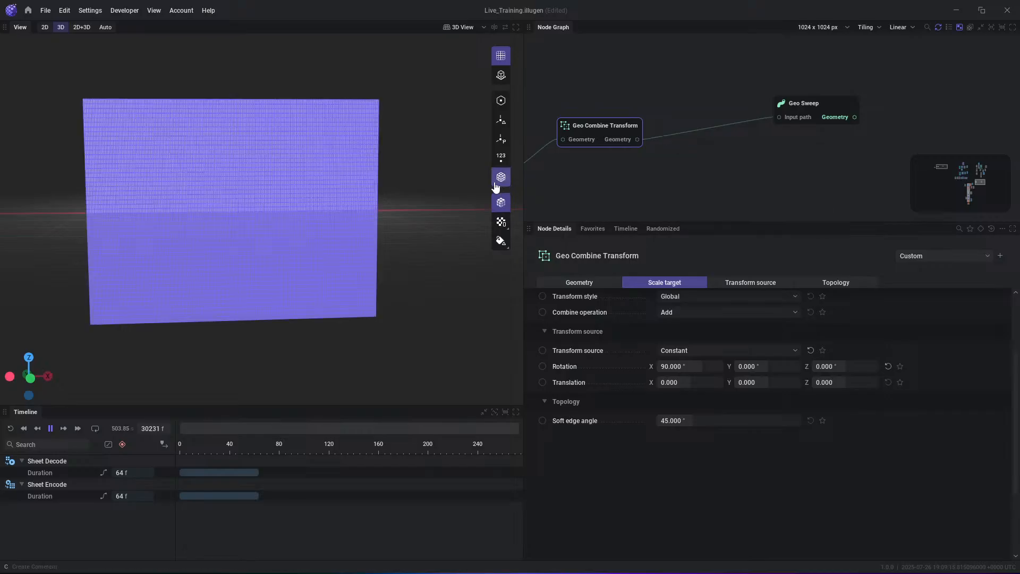
pyautogui.scroll(5, 241, 157)
pyautogui.moveTo(218, 190); pyautogui.dragTo(353, 198, button='middle')
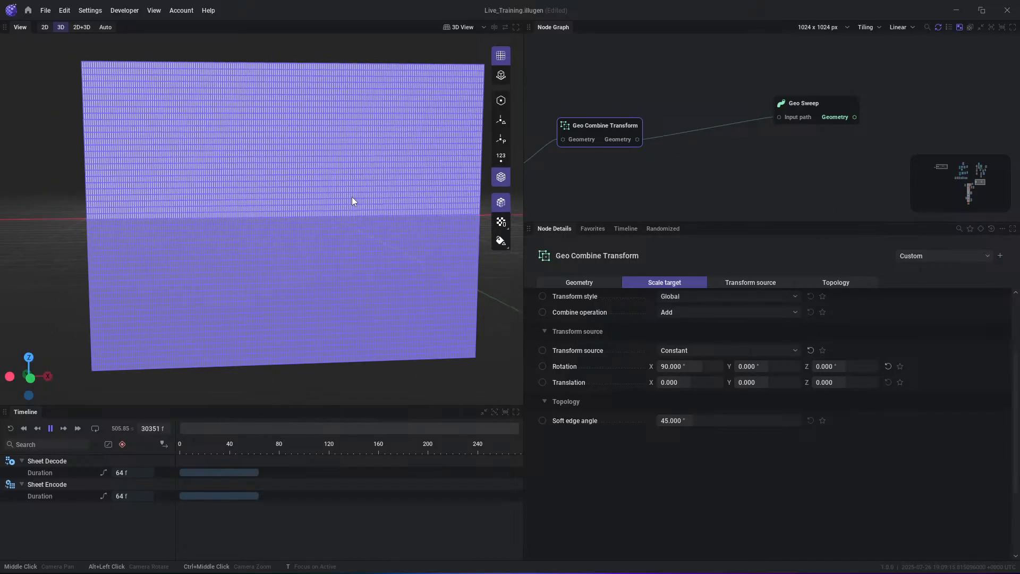
# - Set the Geo Points Shape's particles count to 32
pyautogui.moveTo(602, 199); pyautogui.dragTo(806, 177, button='middle')
pyautogui.click(667, 141)
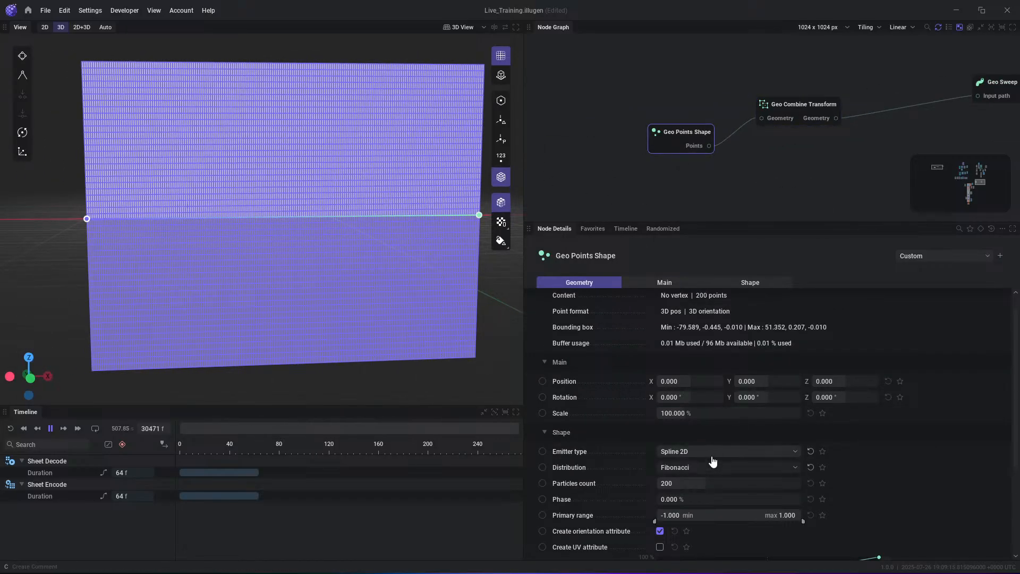
pyautogui.click(685, 480)
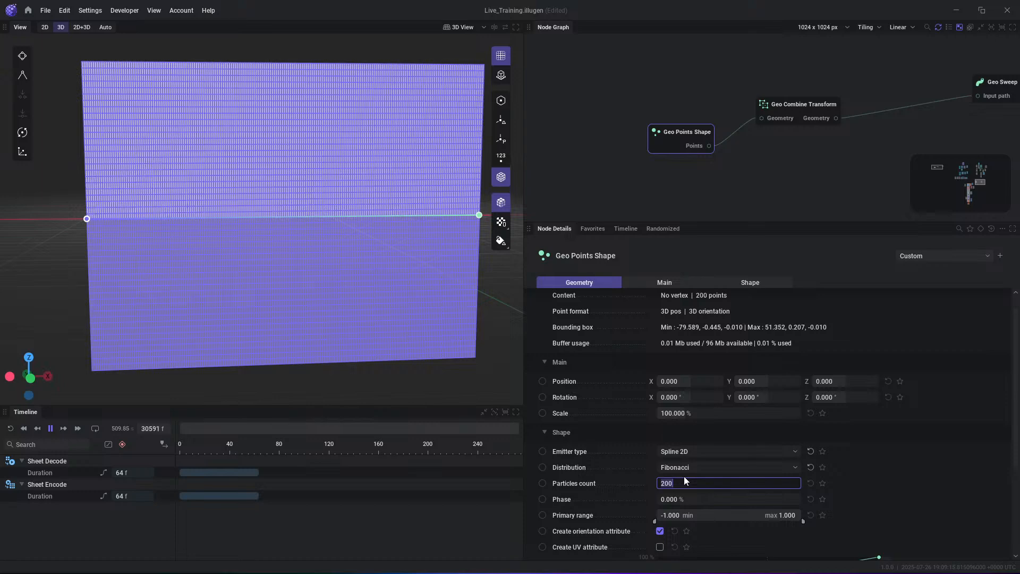
pyautogui.write('32')
pyautogui.press('Return')
# - Reduce the Geo Sweep's extruded path segment count to 20 and finally to 1
pyautogui.click(797, 108)
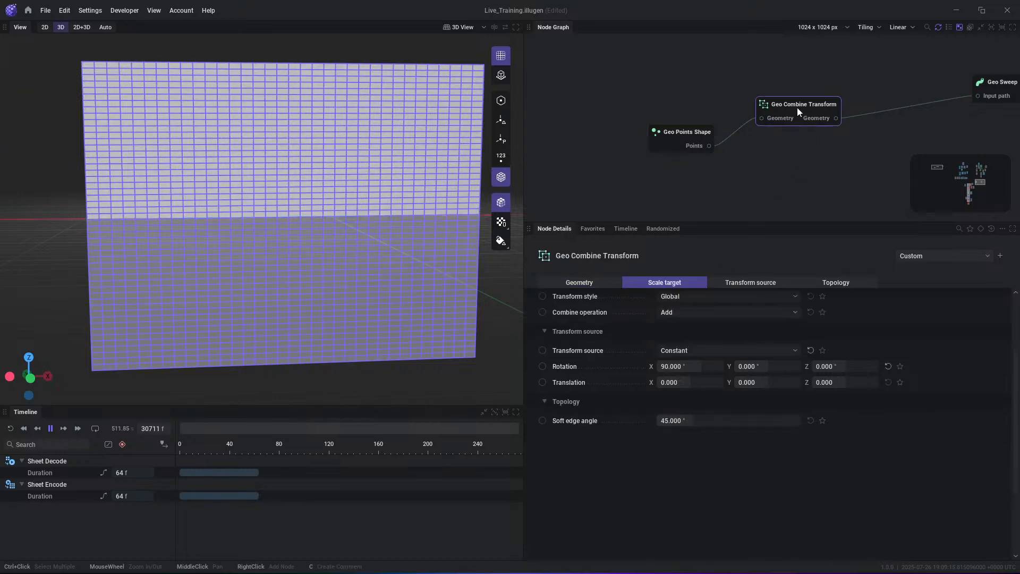
pyautogui.moveTo(913, 115); pyautogui.dragTo(849, 123, button='middle')
pyautogui.click(954, 97)
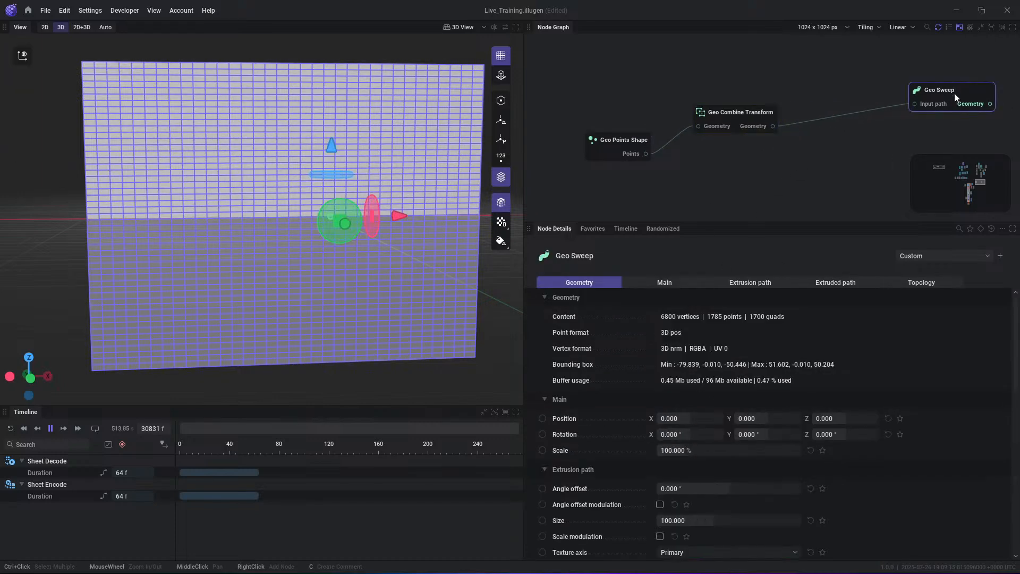
pyautogui.scroll(-3, 713, 501)
pyautogui.click(699, 461)
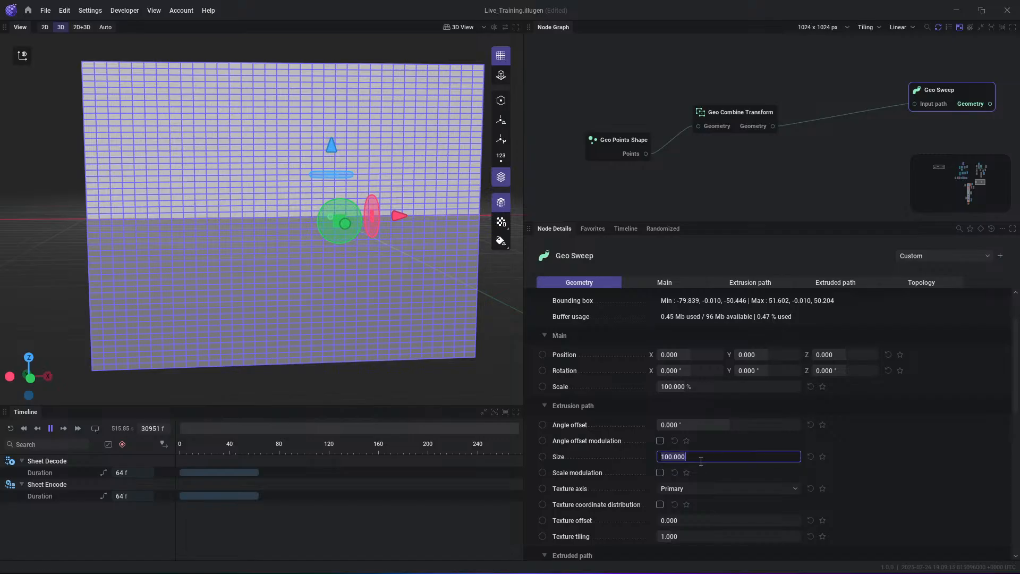
pyautogui.scroll(-6, 834, 471)
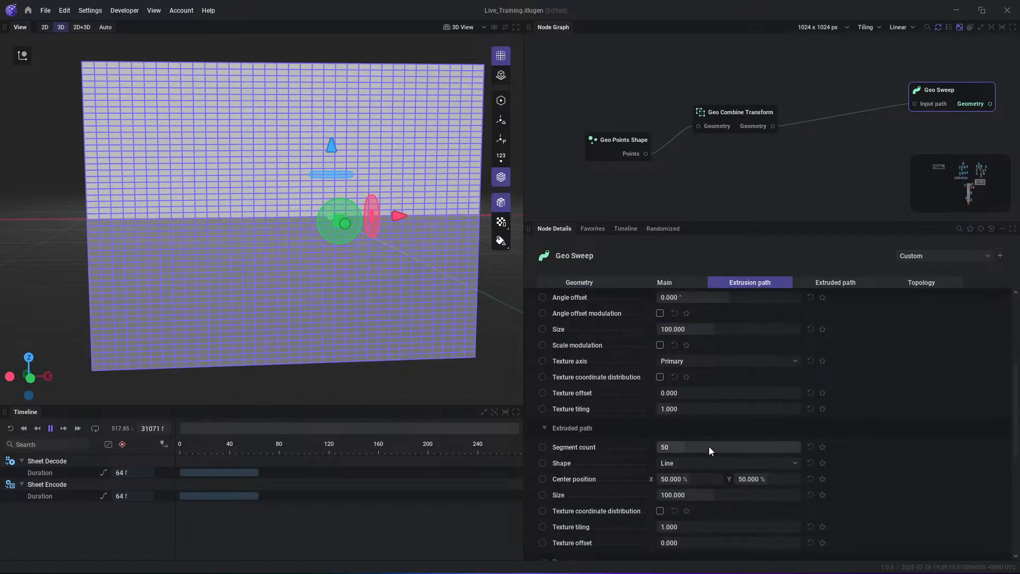
pyautogui.click(728, 446)
pyautogui.write('20')
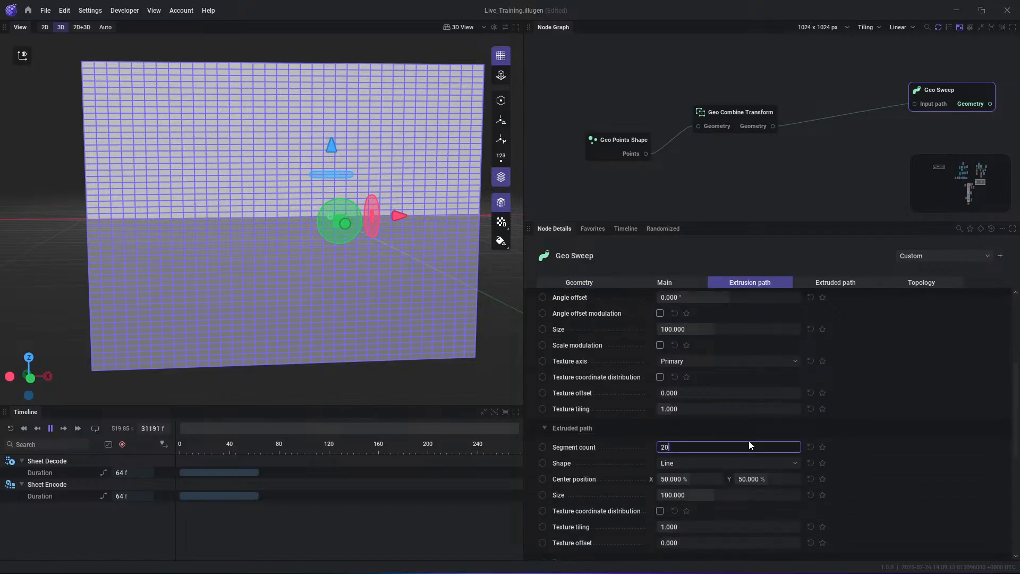
pyautogui.press('Return')
pyautogui.click(735, 443)
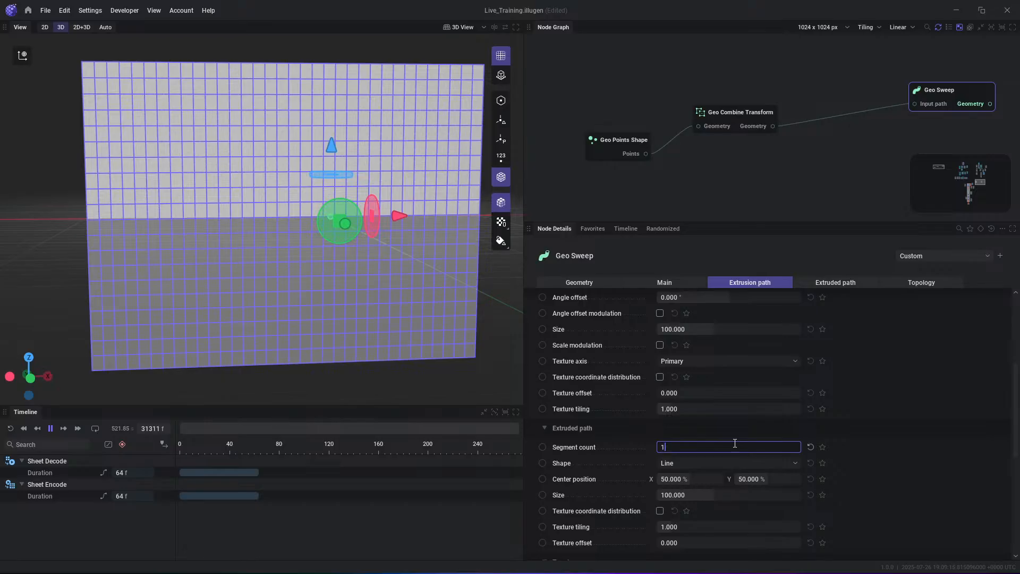
pyautogui.press('Return')
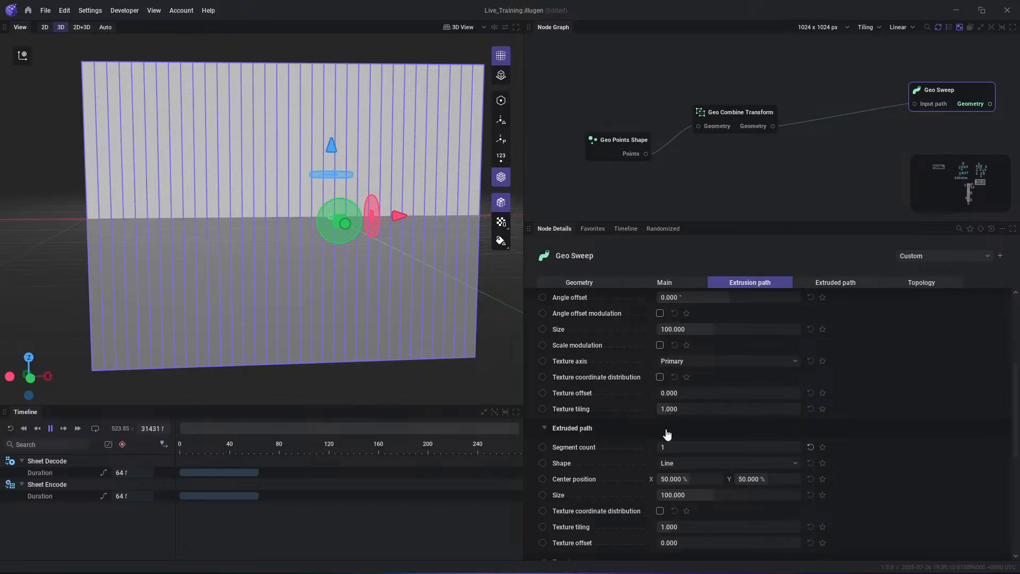
# - Shrink the size of the Geo Sweep's extruded path to about 9.263
pyautogui.moveTo(815, 146); pyautogui.dragTo(739, 167, button='middle')
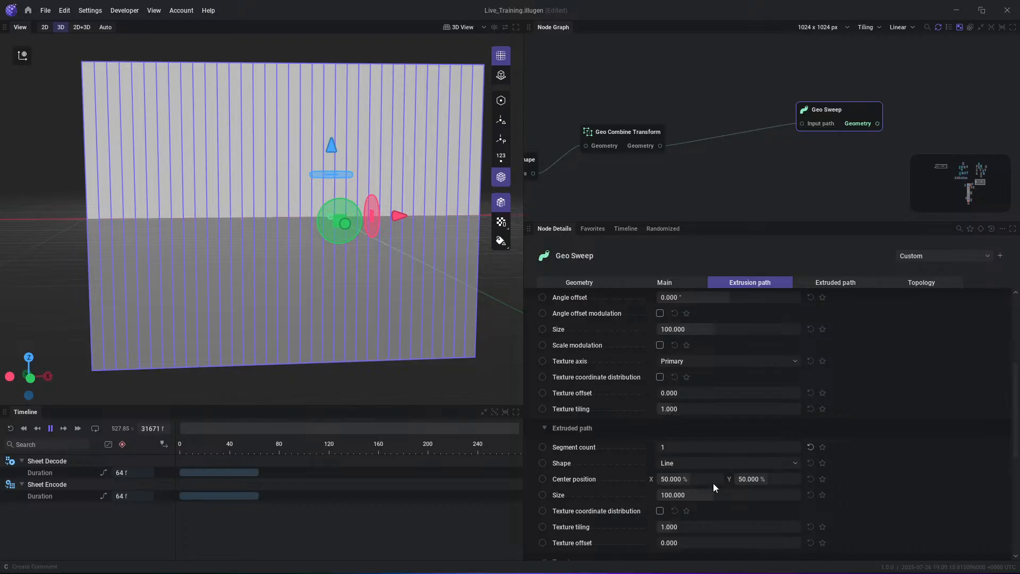
pyautogui.moveTo(713, 495); pyautogui.dragTo(665, 496)
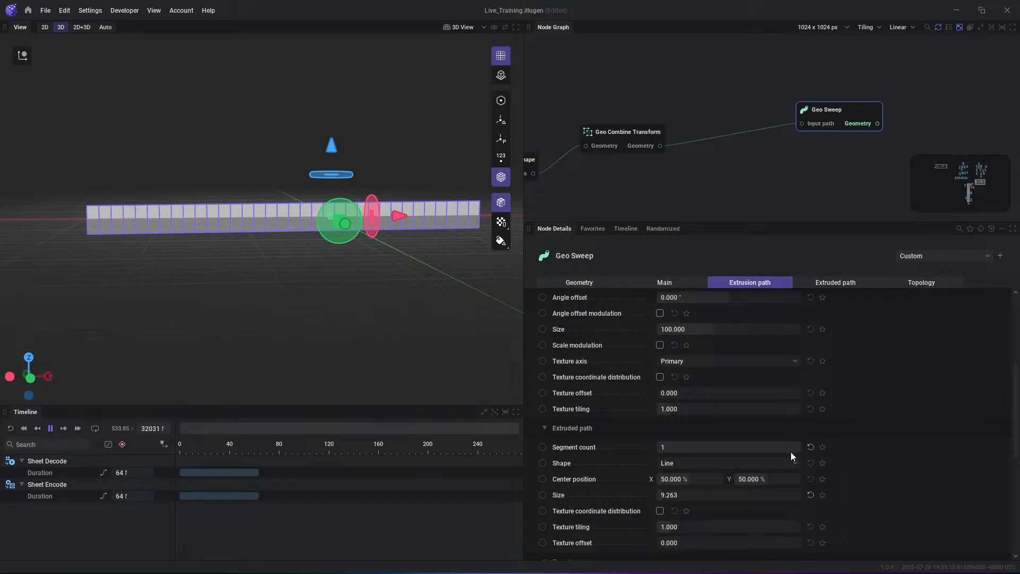
# - Branch a second Geo Combine Transform off the first one and connect its output to the Geo Sweep's input path
pyautogui.moveTo(715, 139); pyautogui.dragTo(732, 131, button='middle')
pyautogui.rightClick(716, 159)
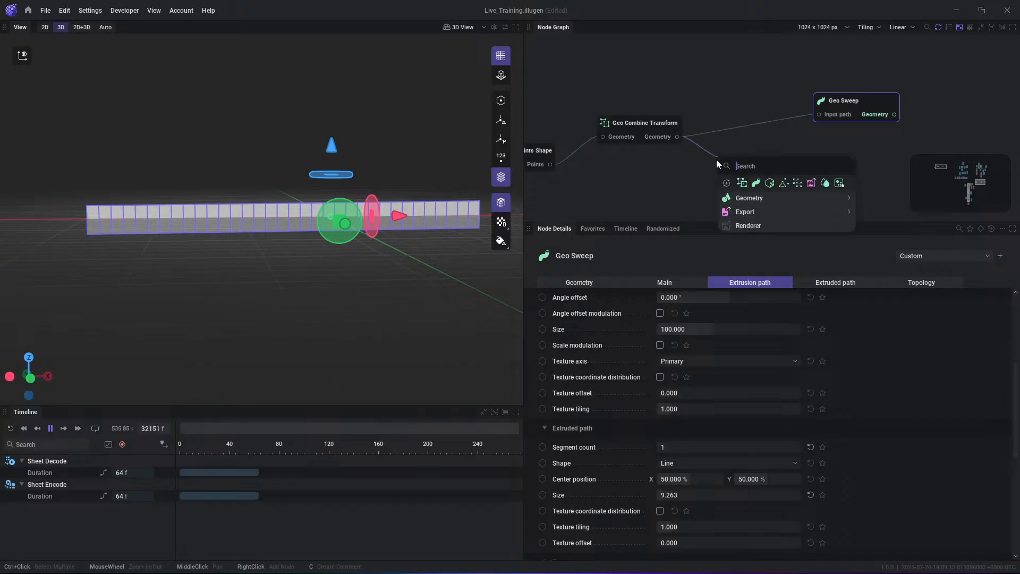
pyautogui.click(742, 183)
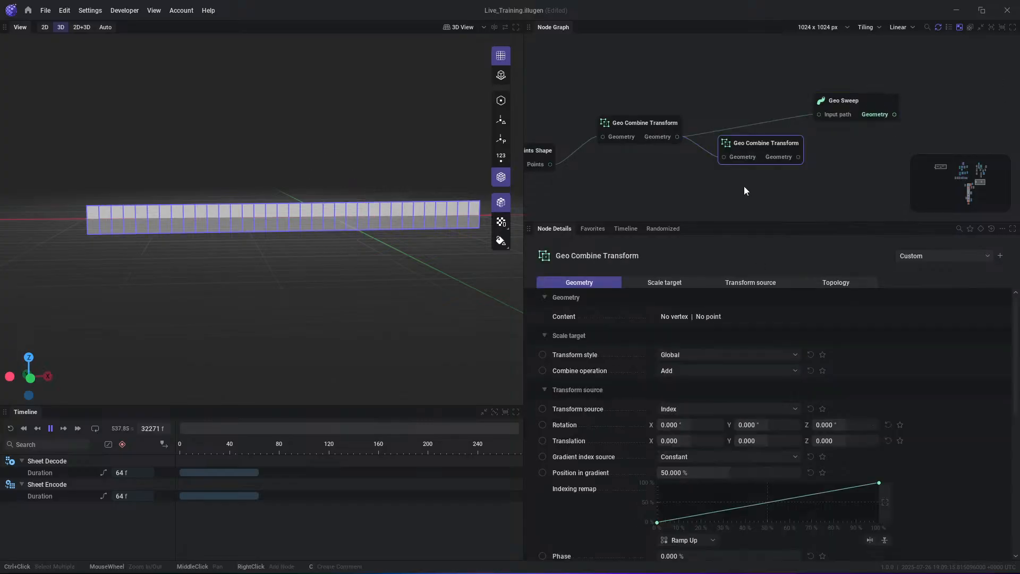
pyautogui.click(798, 157)
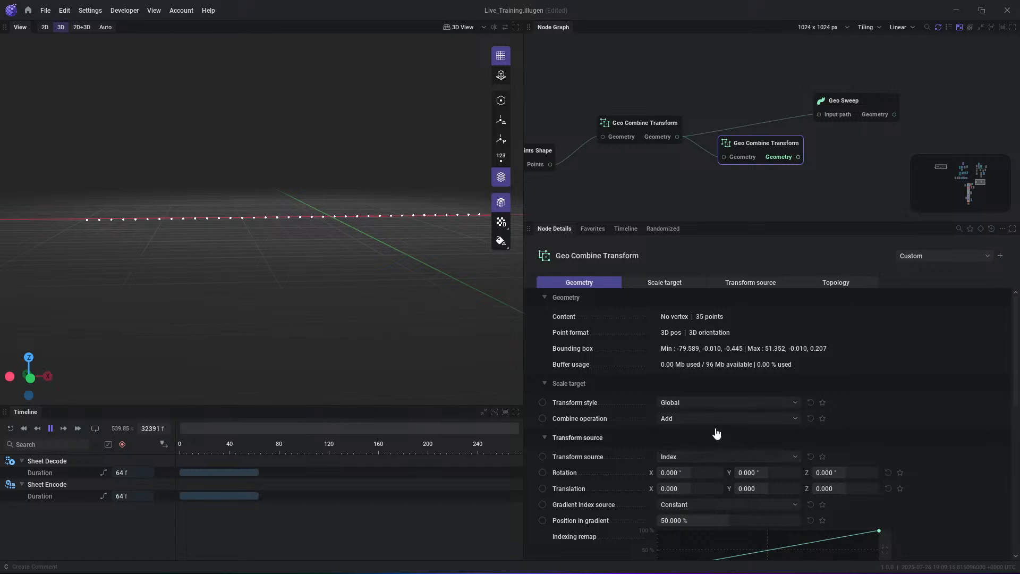
pyautogui.moveTo(404, 241); pyautogui.dragTo(375, 256, button='middle')
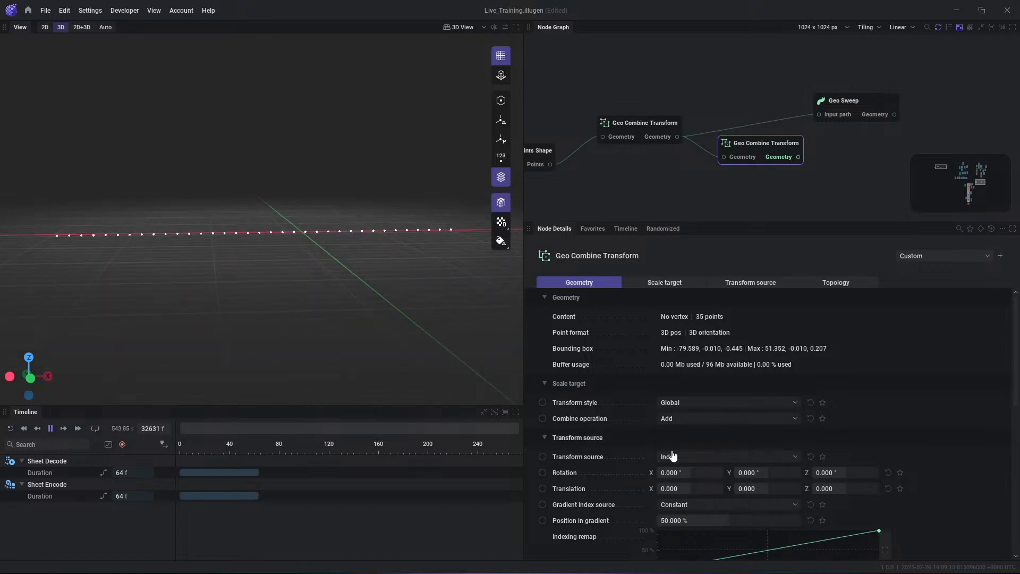
pyautogui.moveTo(696, 222); pyautogui.dragTo(700, 189)
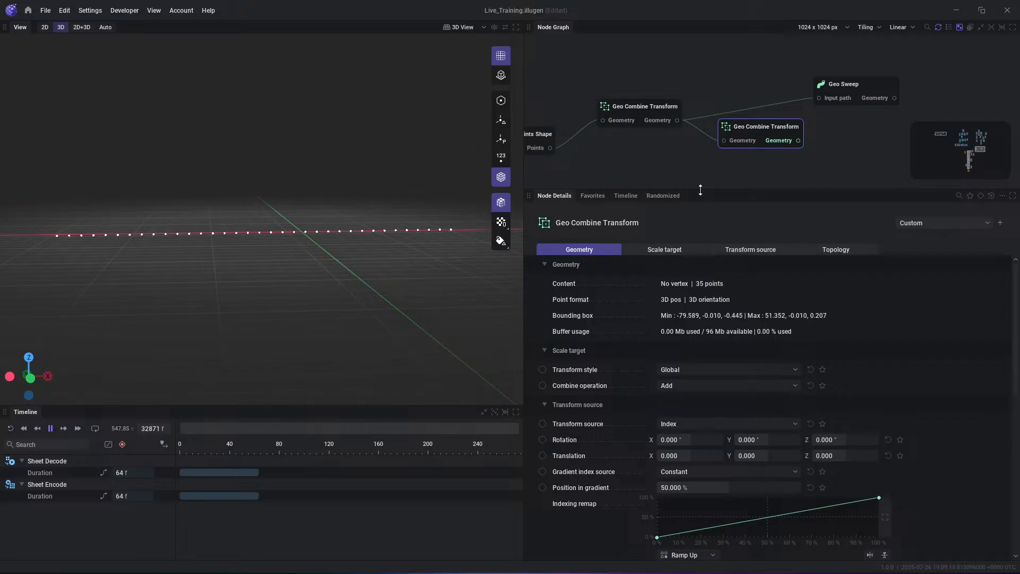
pyautogui.moveTo(798, 140); pyautogui.dragTo(877, 101)
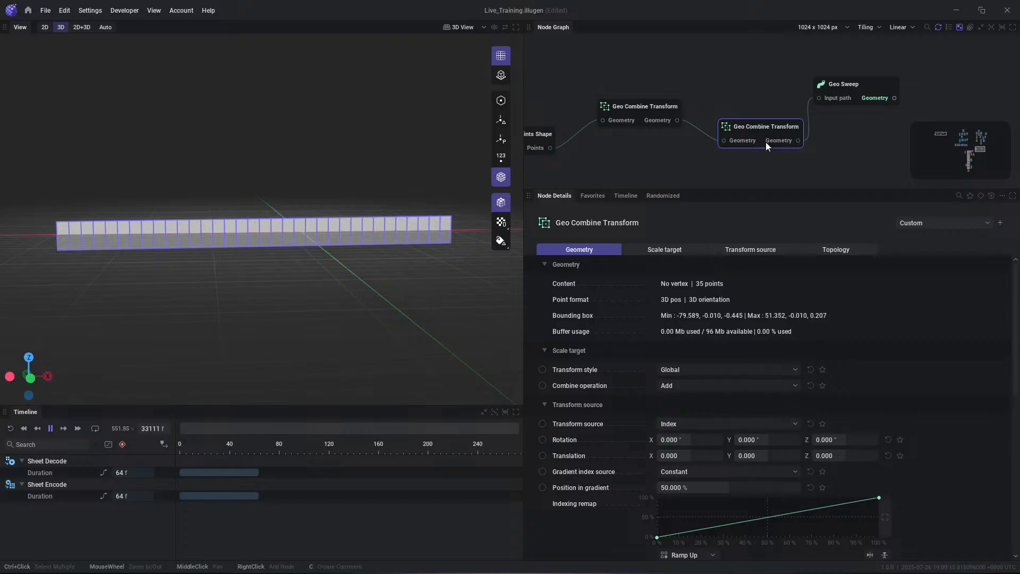
# - Preview the second Geo Combine Transform's points and review its combine operation and transform source options, keeping Add and Index
pyautogui.click(789, 141)
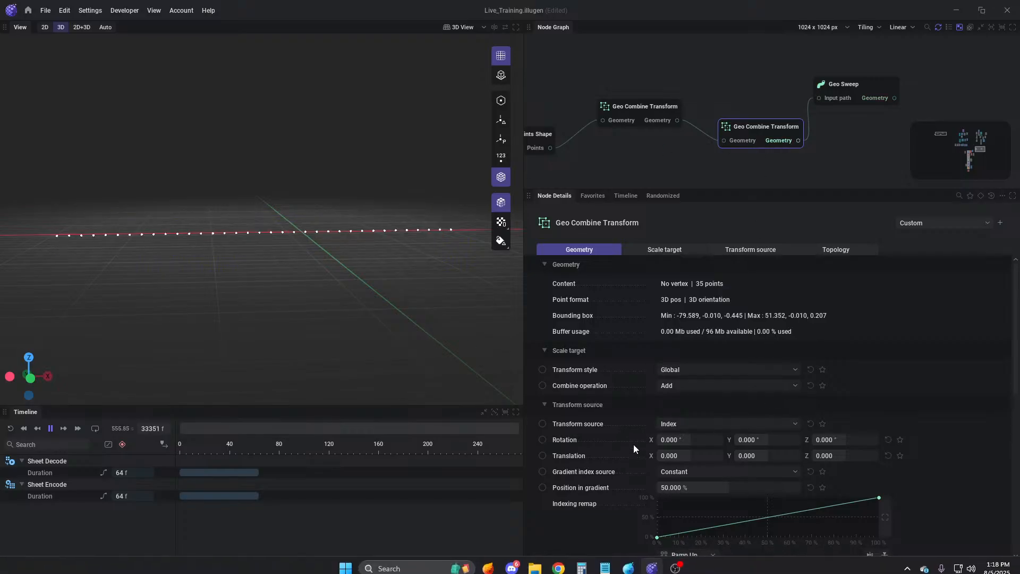
pyautogui.scroll(-1, 695, 398)
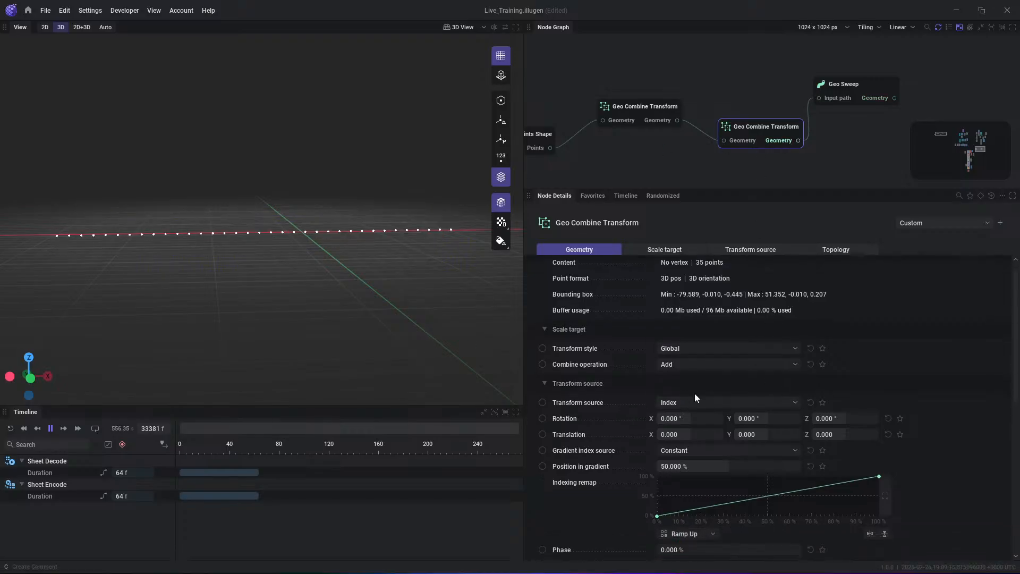
pyautogui.click(691, 364)
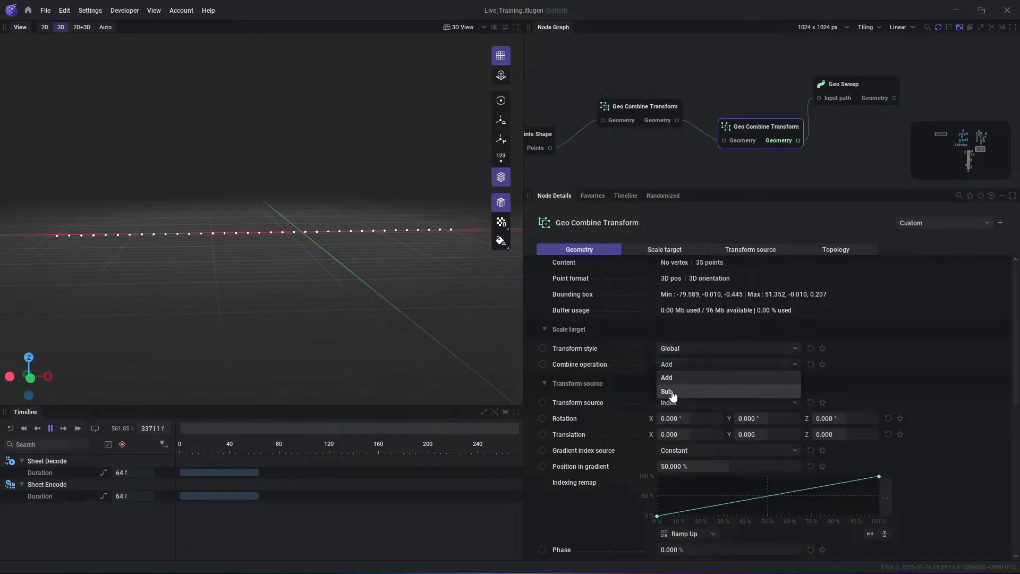
pyautogui.click(846, 364)
pyautogui.click(709, 403)
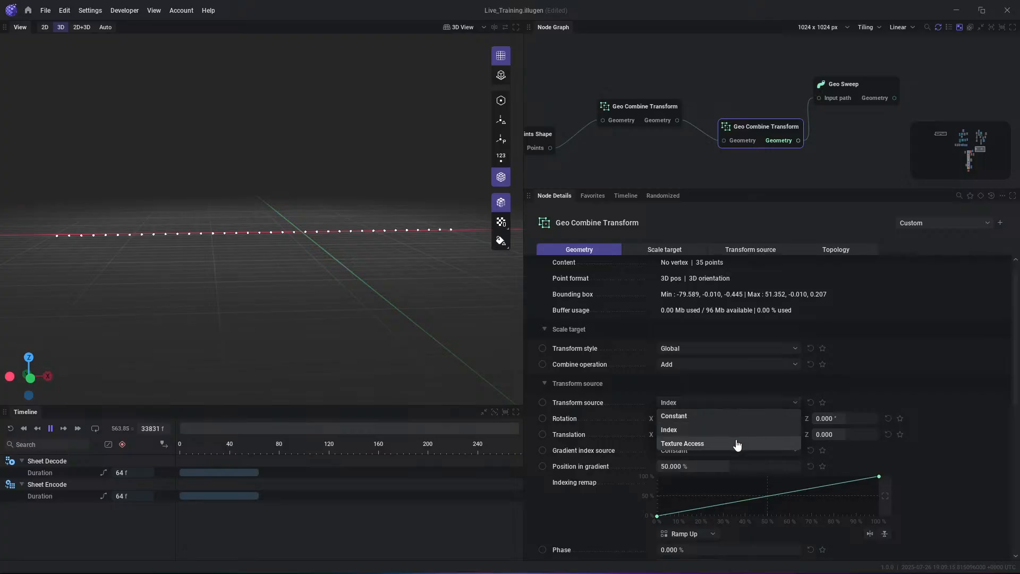
pyautogui.click(719, 435)
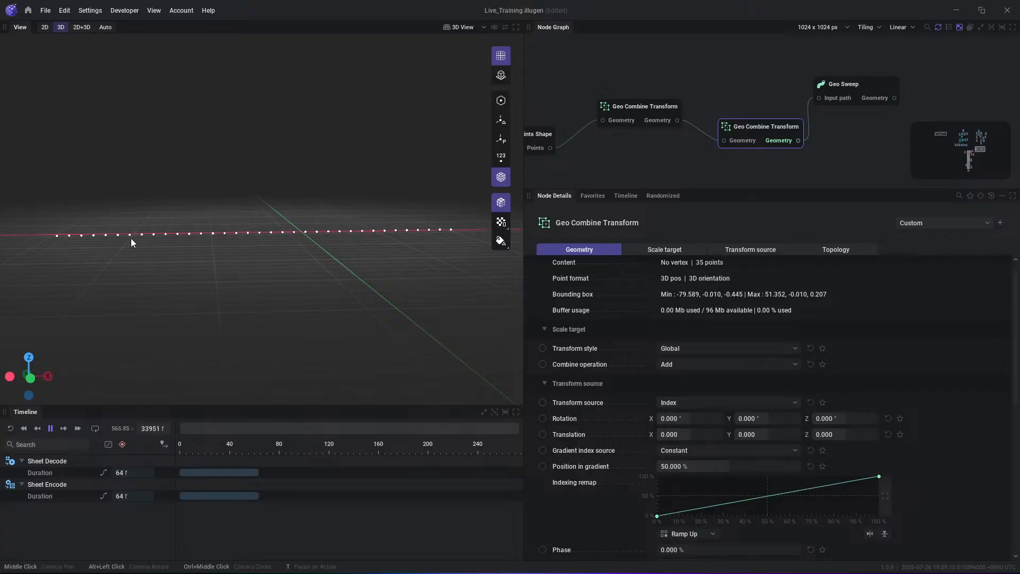
# - Show the point index numbers in the 3D view briefly and hide them again
pyautogui.click(502, 159)
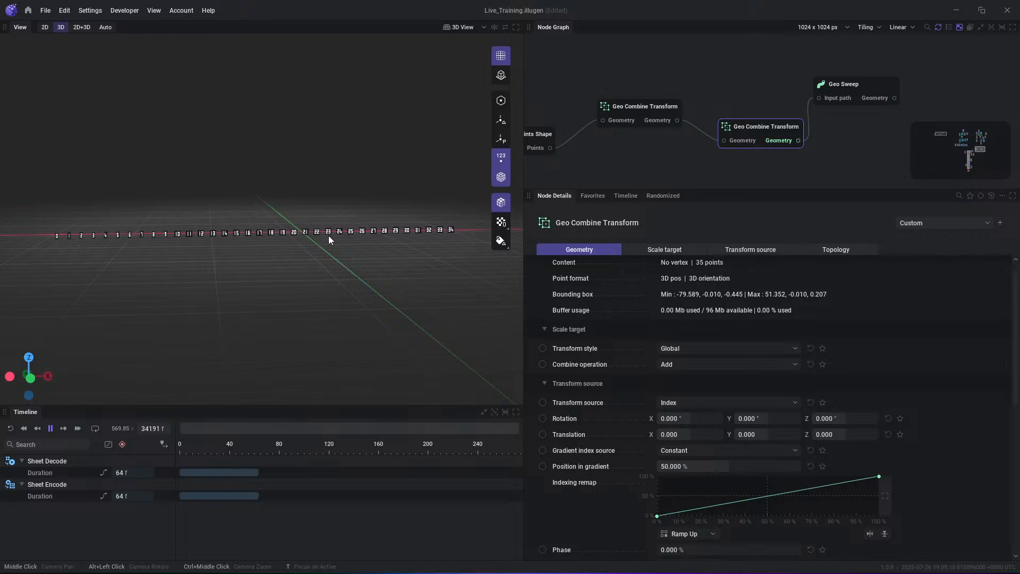
pyautogui.click(502, 159)
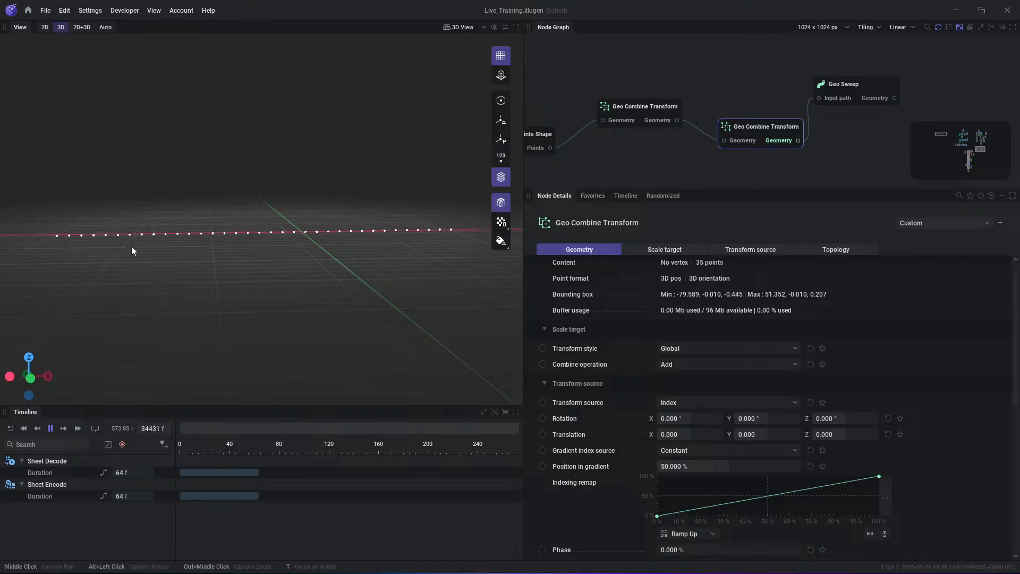
# - Set the second Geo Combine Transform's gradient index source to Noise with a seed of 0.110
pyautogui.scroll(-1, 702, 425)
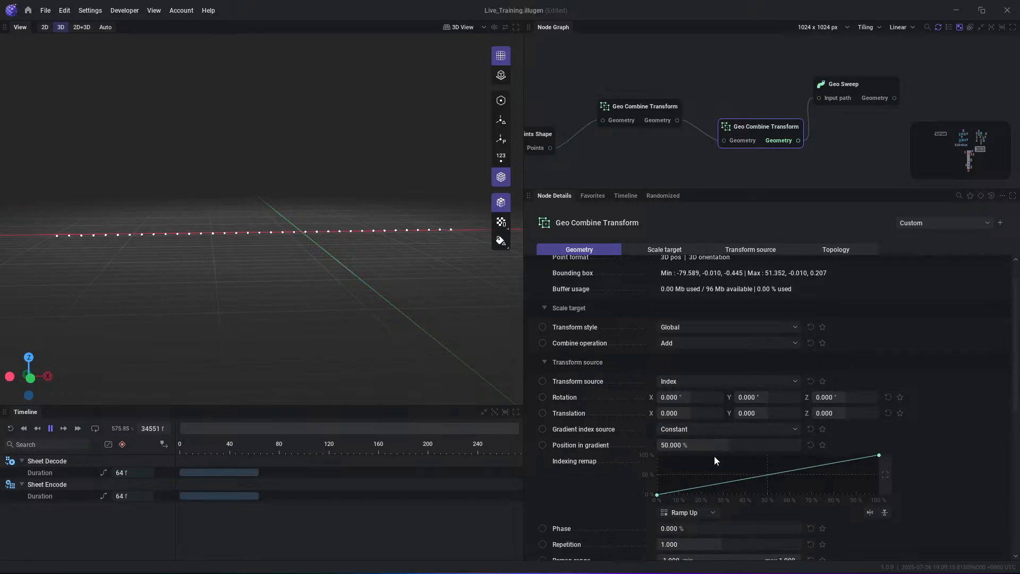
pyautogui.click(714, 429)
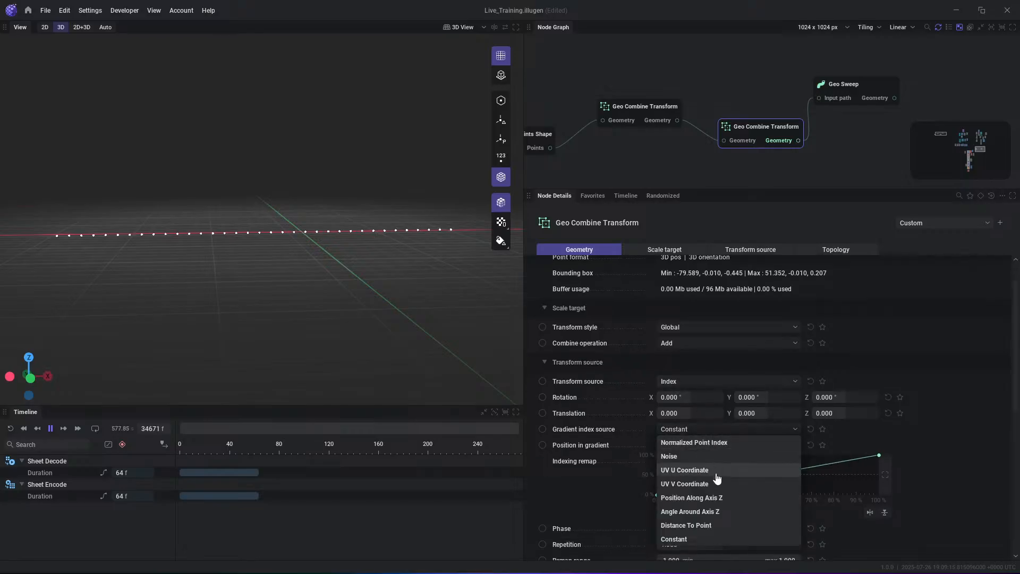
pyautogui.click(707, 460)
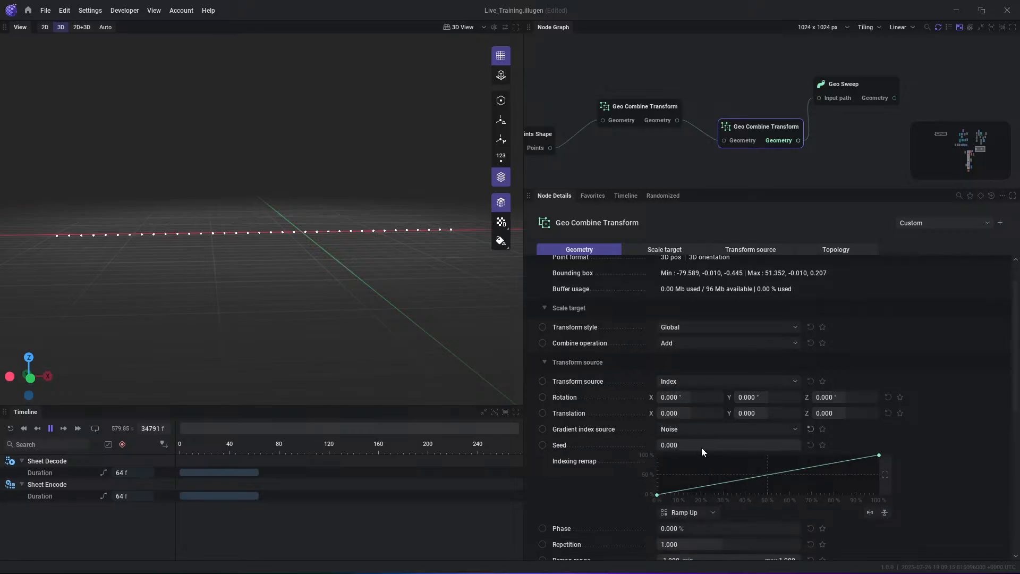
pyautogui.scroll(-1, 667, 473)
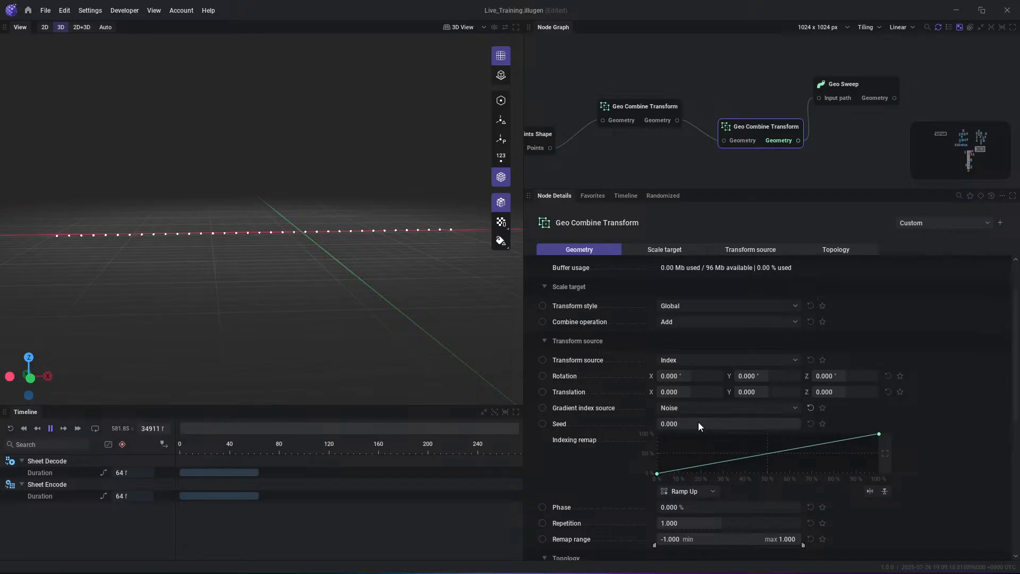
pyautogui.moveTo(682, 424); pyautogui.dragTo(698, 424)
# - Set the second Geo Combine Transform's Z translation to 16 and preview the Geo Sweep output while varying the noise seed
pyautogui.moveTo(841, 391)
pyautogui.mouseDown()
pyautogui.moveTo(872, 392)
pyautogui.moveTo(856, 392)
pyautogui.mouseUp()
pyautogui.click(894, 98)
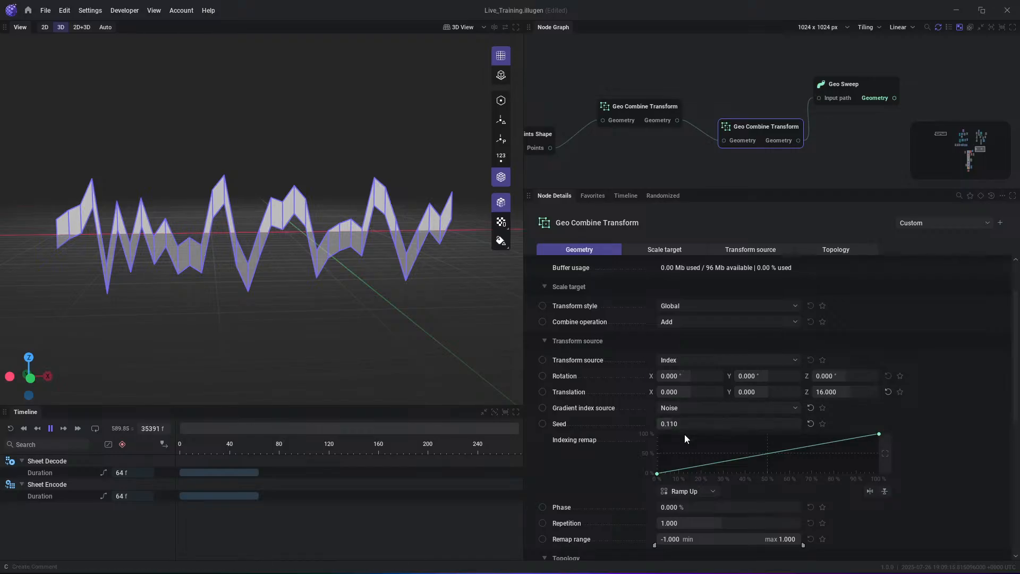
pyautogui.moveTo(688, 422); pyautogui.dragTo(687, 422)
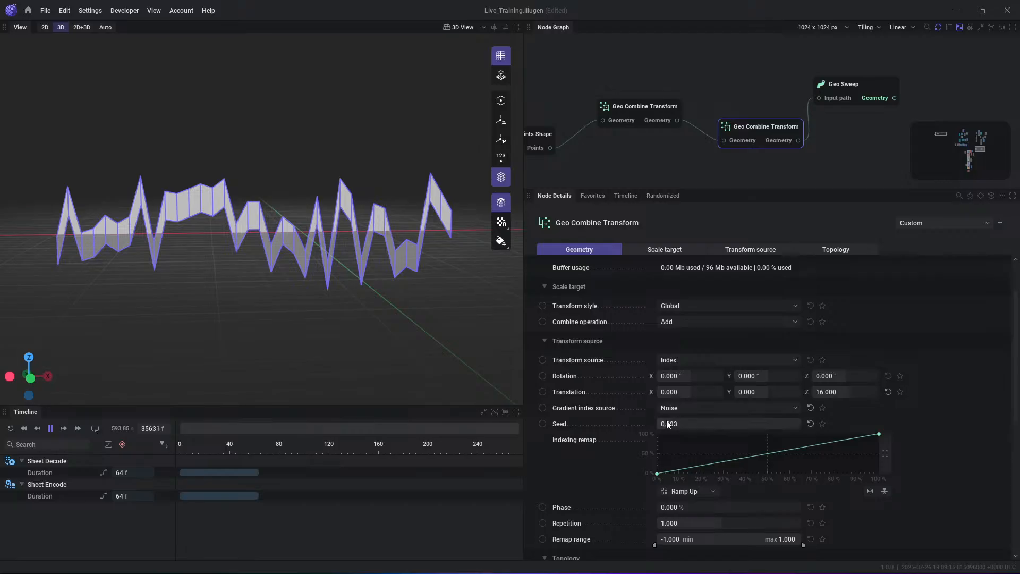
# - Set the second Geo Combine Transform's gradient index source to Normalized Point Index and select the end point of its indexing remap curve
pyautogui.click(671, 408)
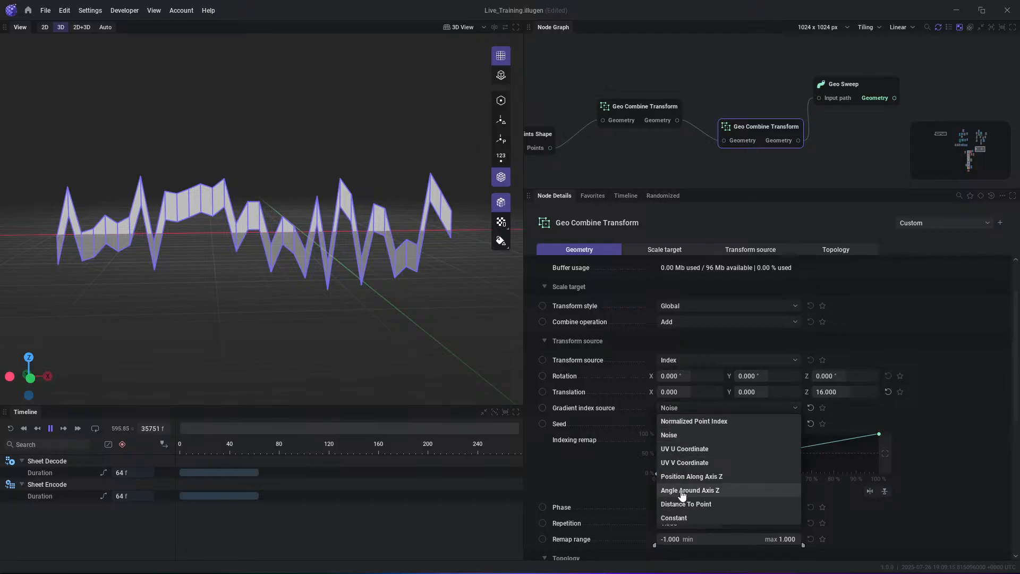
pyautogui.click(694, 421)
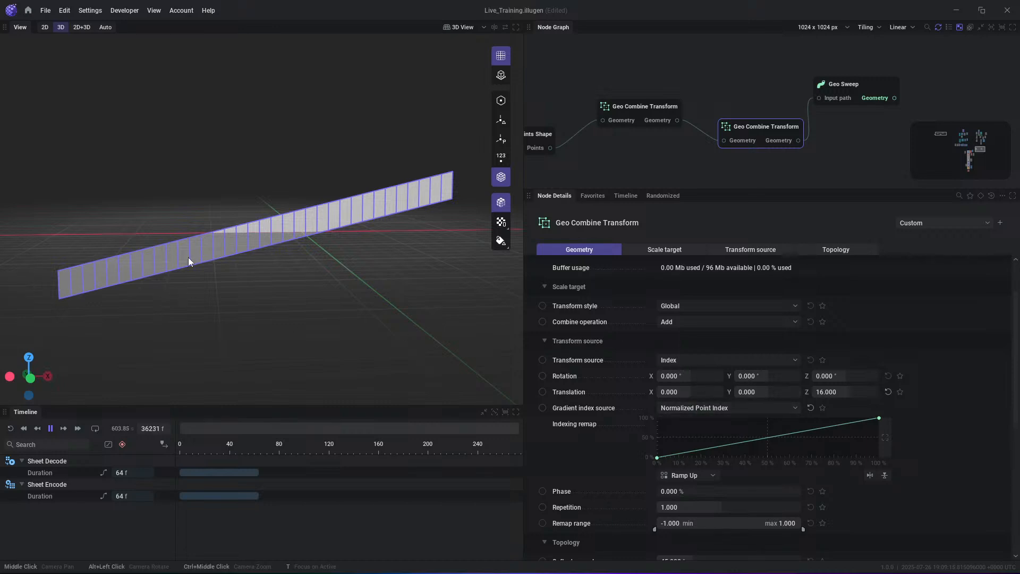
pyautogui.moveTo(877, 426); pyautogui.dragTo(939, 349)
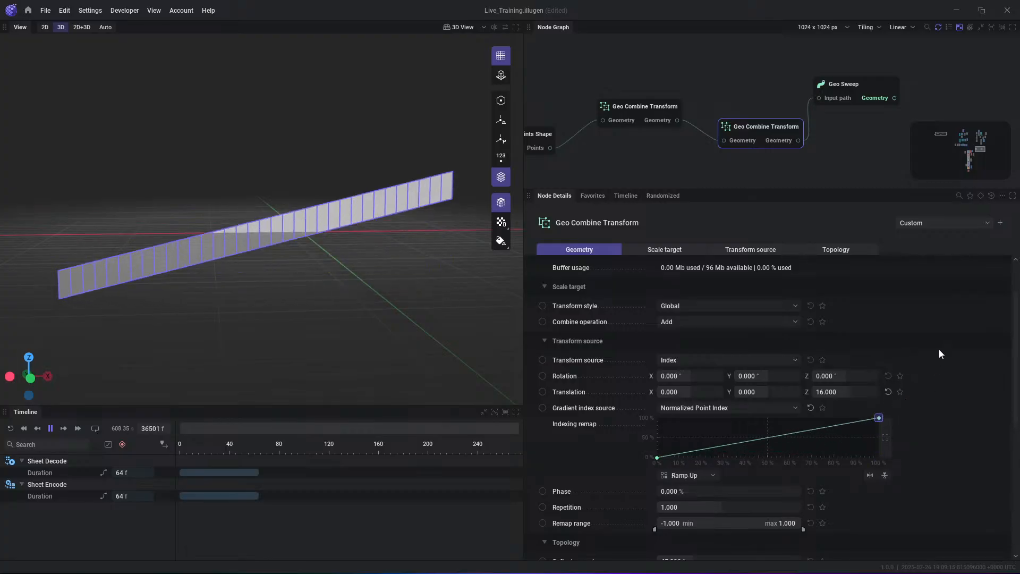
# - Generate a sine curve for the indexing remap with Apply Immediately enabled and the resolution set to 44 points
pyautogui.rightClick(699, 429)
pyautogui.click(730, 449)
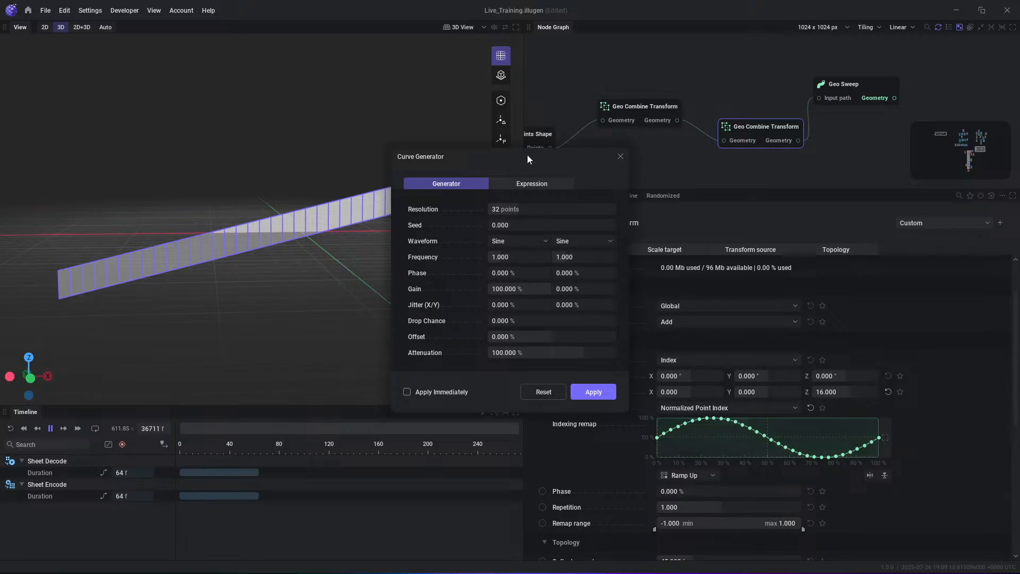
pyautogui.moveTo(527, 155); pyautogui.dragTo(792, 105)
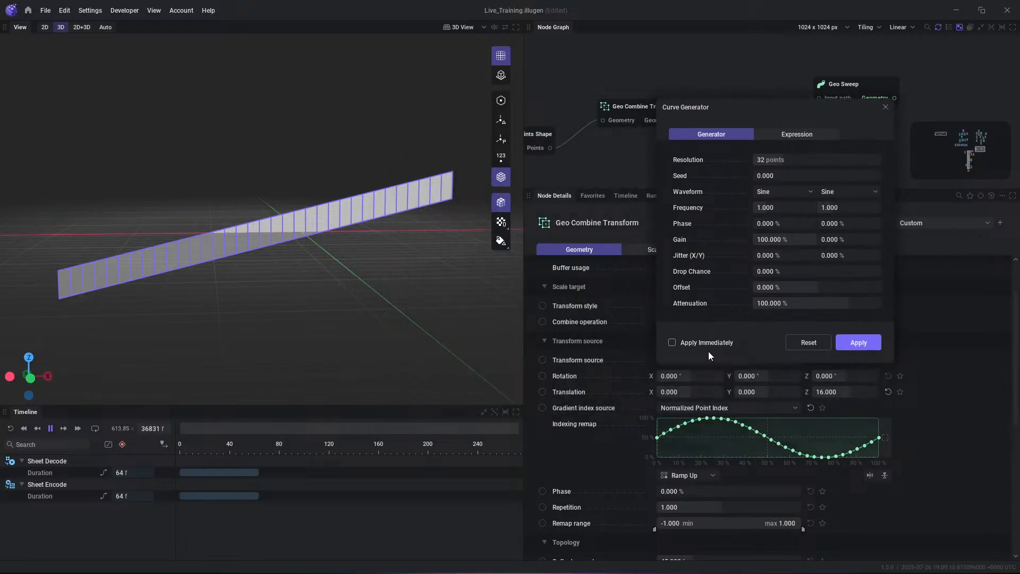
pyautogui.click(672, 342)
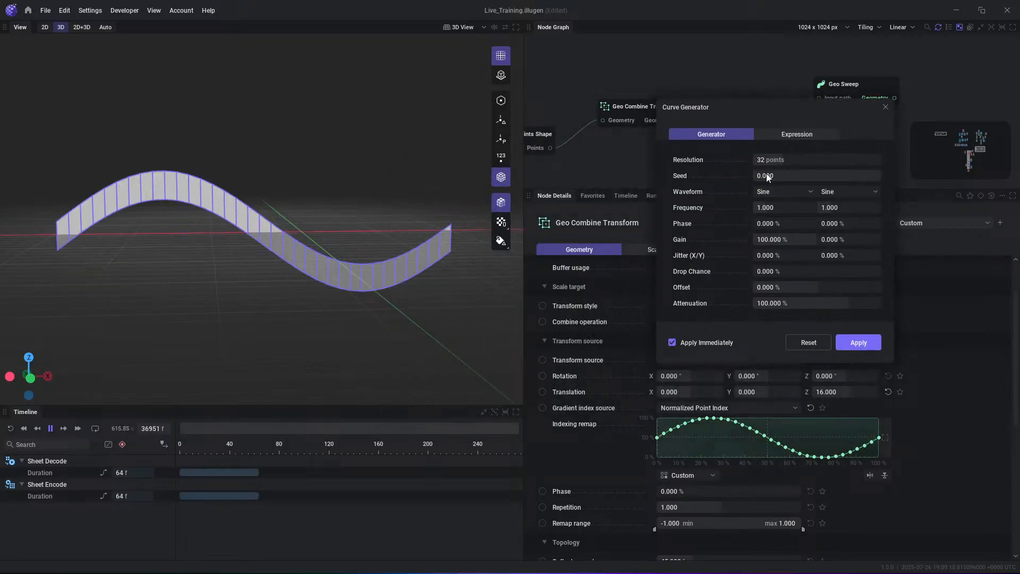
pyautogui.moveTo(769, 161)
pyautogui.mouseDown()
pyautogui.moveTo(812, 161)
pyautogui.moveTo(781, 161)
pyautogui.mouseUp()
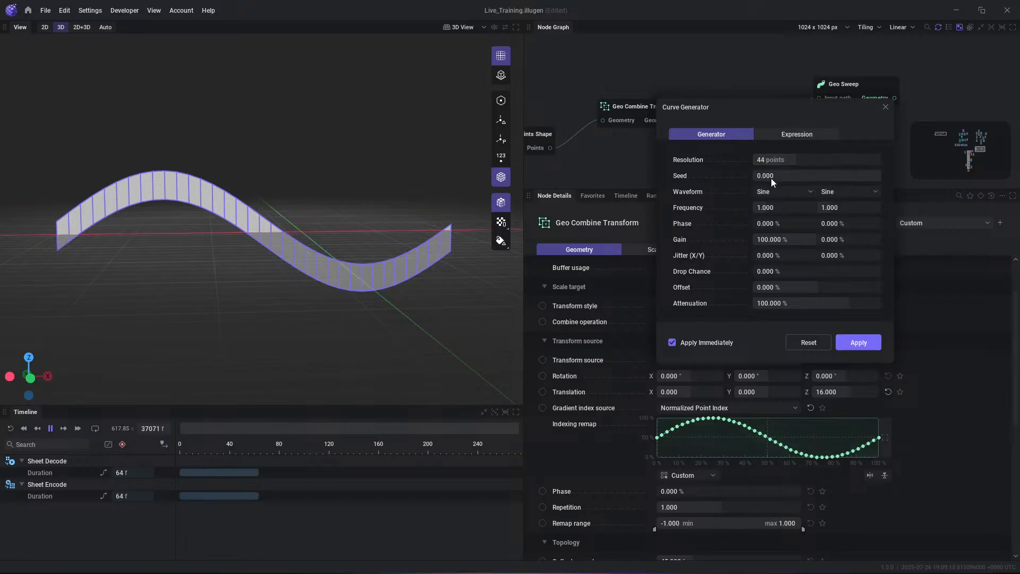
# - Vary the generated sine curve with a first frequency of 7.521, X jitter of 39.667% and drop chance of 81%
pyautogui.moveTo(775, 209)
pyautogui.mouseDown()
pyautogui.moveTo(813, 209)
pyautogui.moveTo(786, 209)
pyautogui.mouseUp()
pyautogui.moveTo(770, 269); pyautogui.dragTo(857, 270)
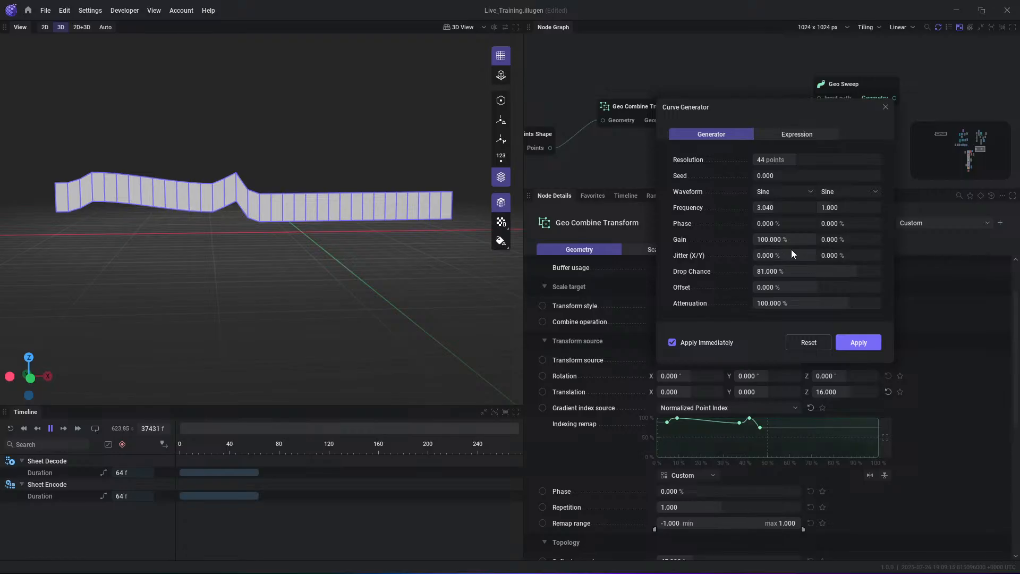
pyautogui.moveTo(764, 255); pyautogui.dragTo(781, 256)
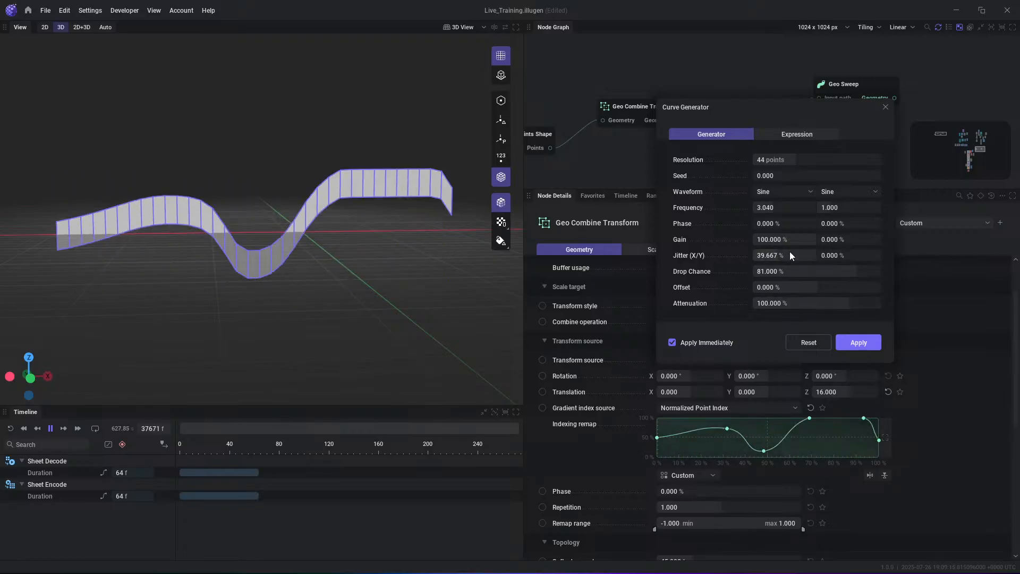
pyautogui.moveTo(775, 205); pyautogui.dragTo(813, 206)
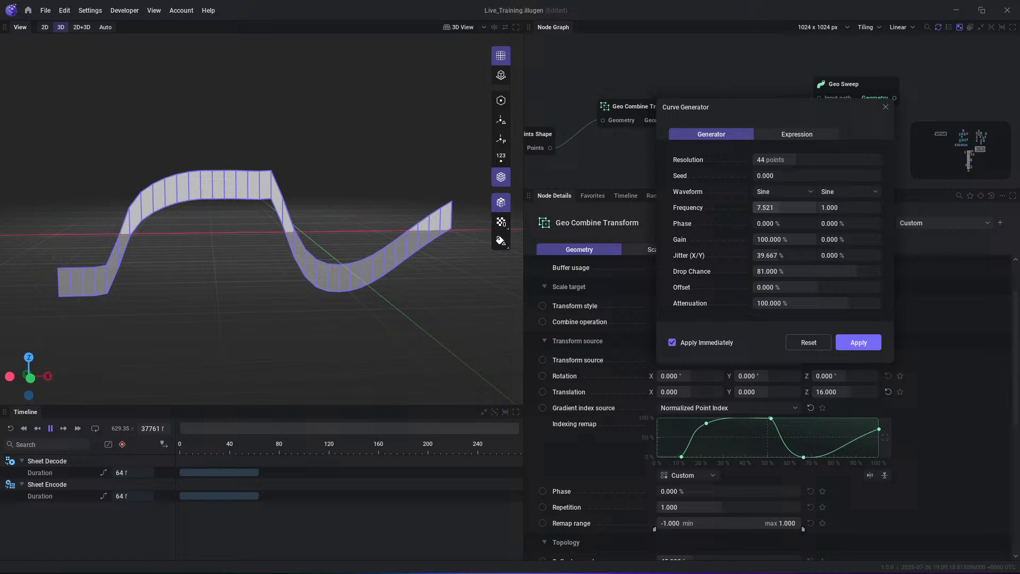
pyautogui.click(885, 107)
# - Reset the indexing remap curve to Ramp Up and add points along it to form an uneven zigzag of peaks and dips
pyautogui.rightClick(740, 431)
pyautogui.click(762, 439)
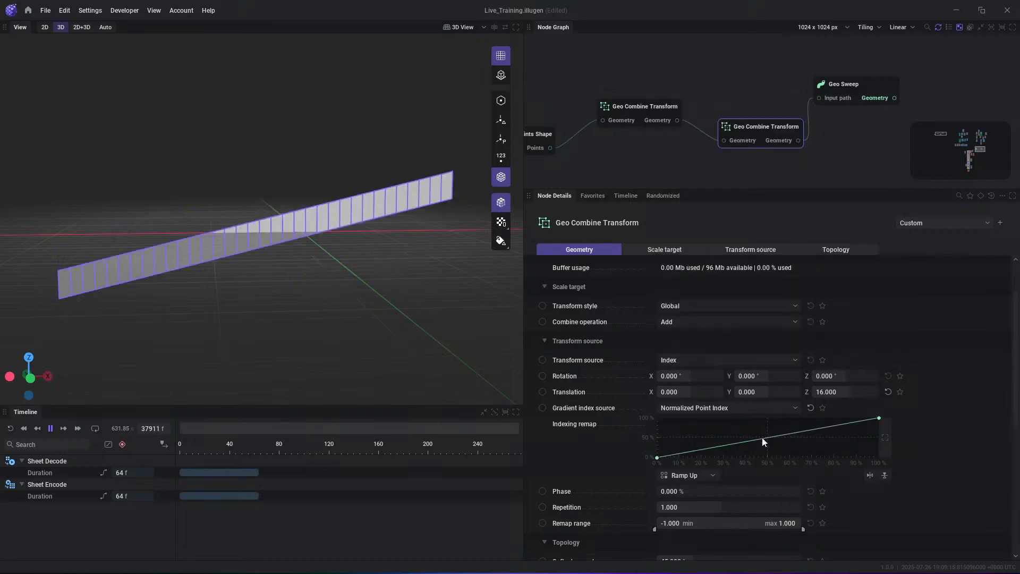
pyautogui.moveTo(686, 453); pyautogui.dragTo(798, 420)
pyautogui.moveTo(762, 452); pyautogui.dragTo(815, 443)
pyautogui.moveTo(880, 419); pyautogui.dragTo(848, 425)
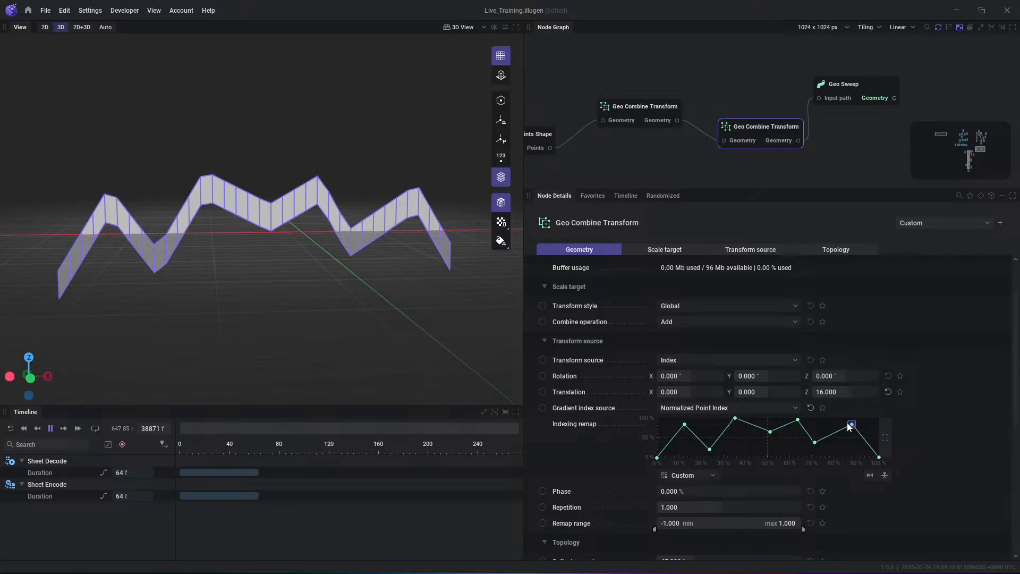
# - Set the second Geo Combine Transform's transform source to Texture Access
pyautogui.click(686, 361)
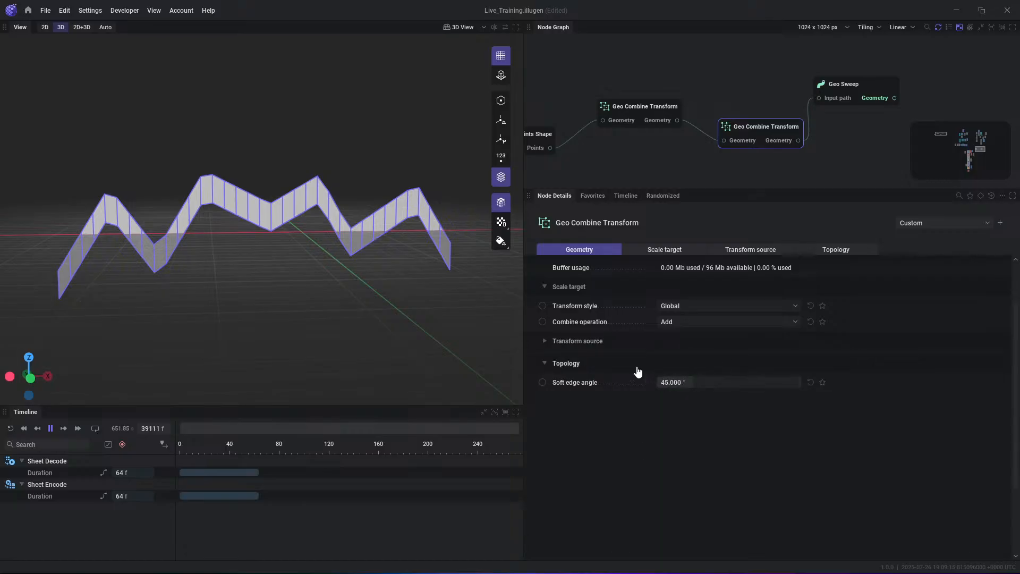
pyautogui.click(606, 342)
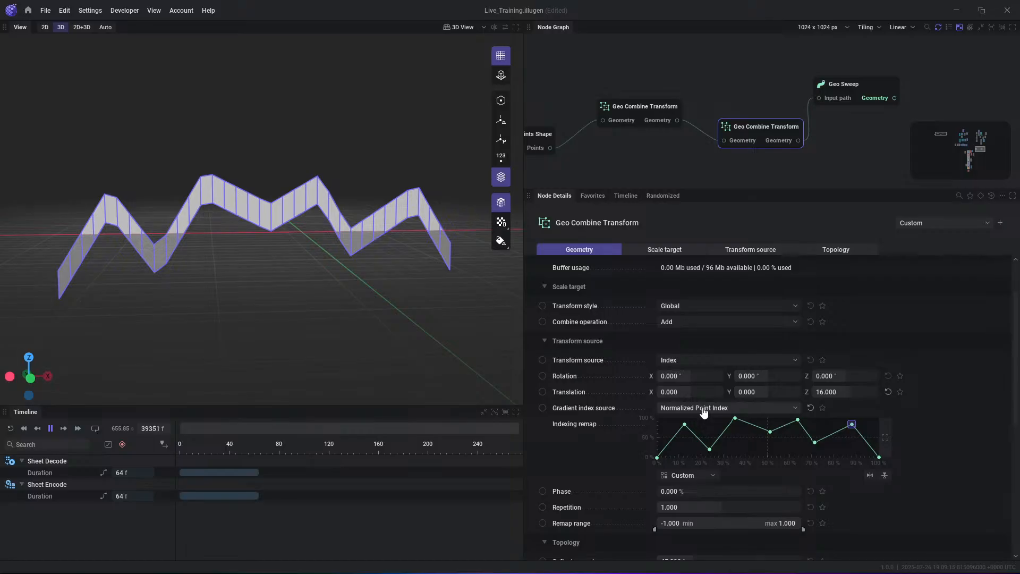
pyautogui.click(691, 409)
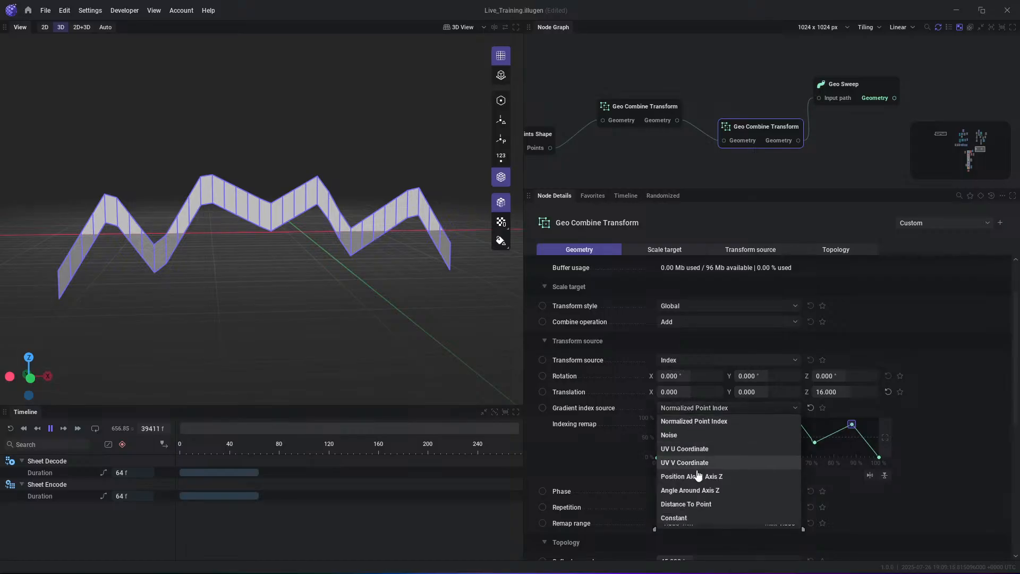
pyautogui.click(713, 364)
pyautogui.click(684, 401)
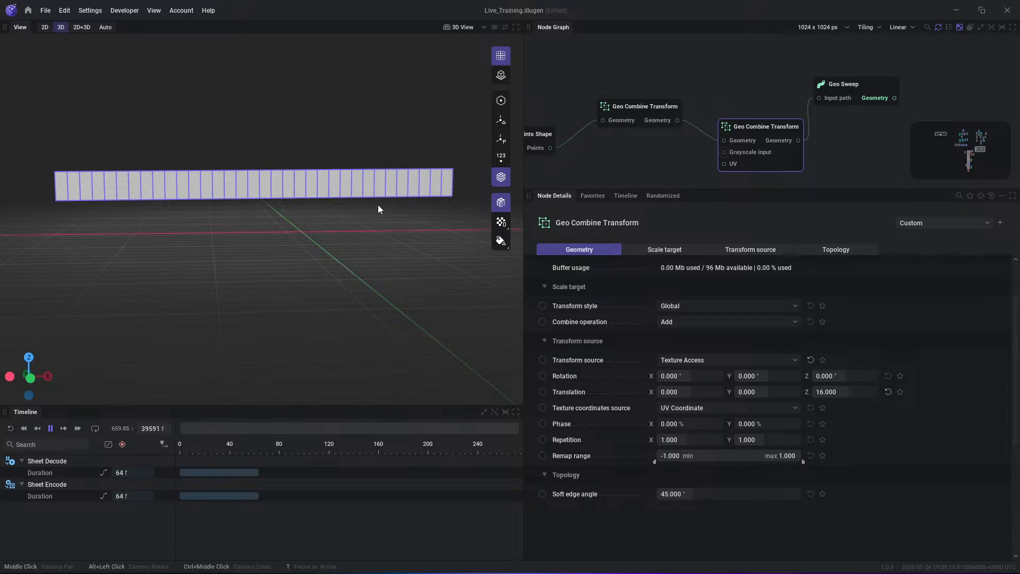
# - Feed a new Noise node into the second Geo Combine Transform's Grayscale input and set its texture coordinates source to Position On Plane
pyautogui.moveTo(800, 161); pyautogui.dragTo(782, 152)
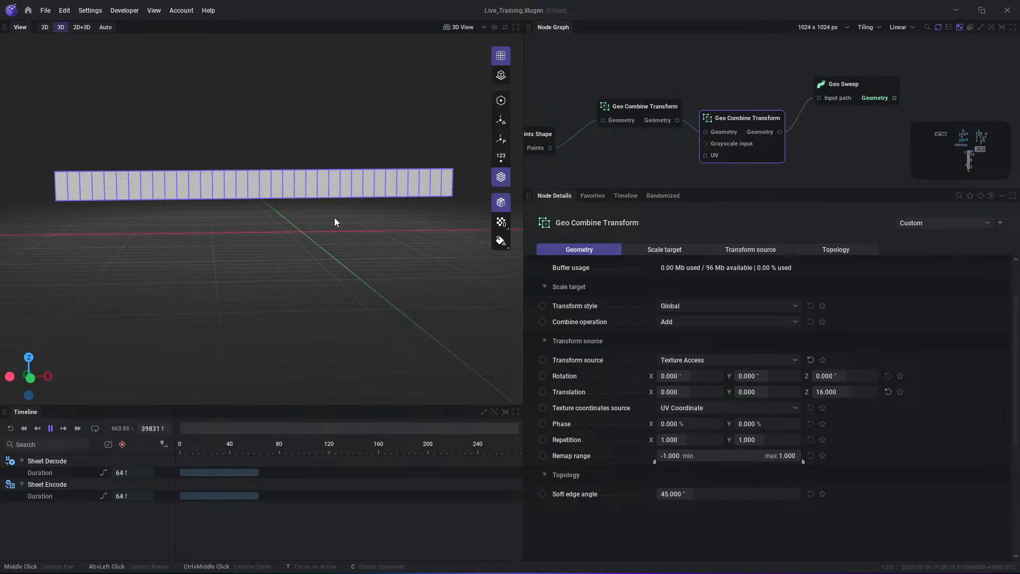
pyautogui.moveTo(673, 190); pyautogui.dragTo(671, 224)
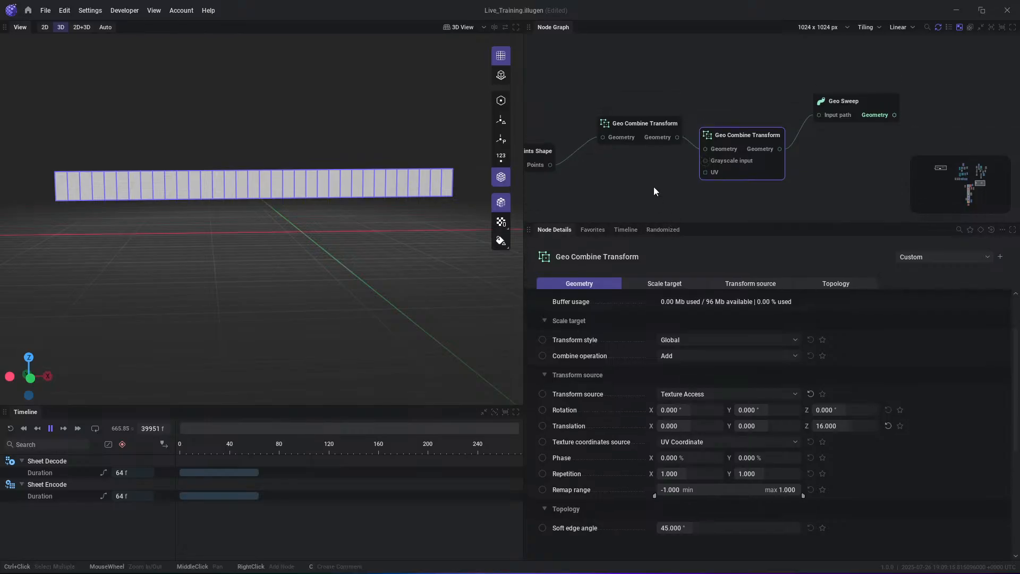
pyautogui.moveTo(763, 145); pyautogui.dragTo(698, 193)
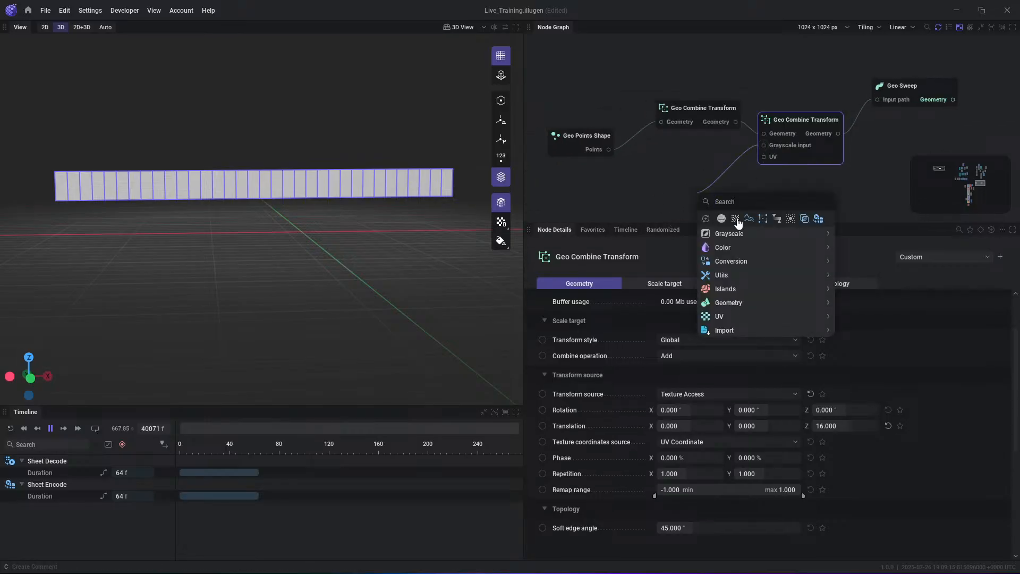
pyautogui.click(739, 223)
pyautogui.click(680, 196)
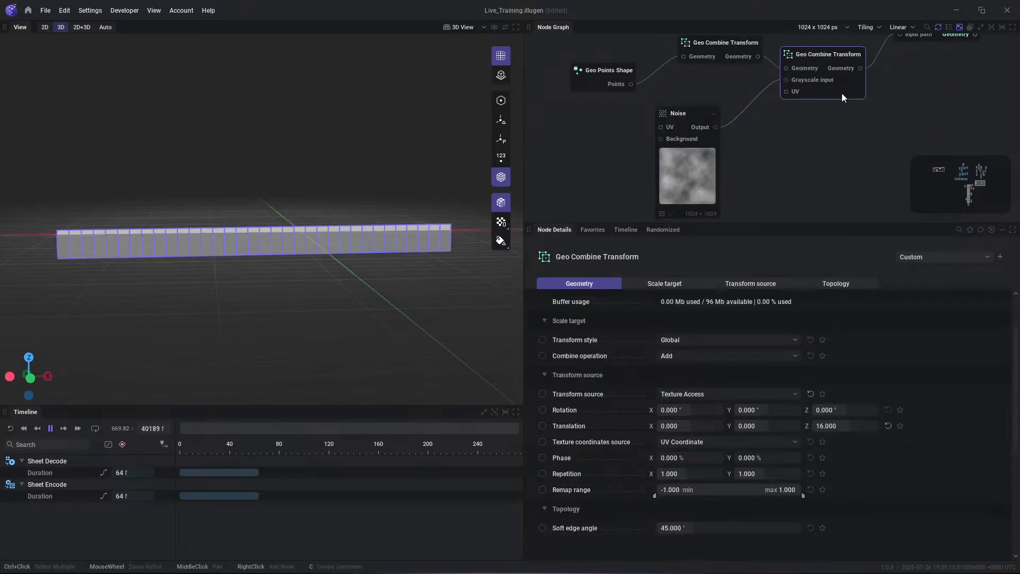
pyautogui.click(710, 442)
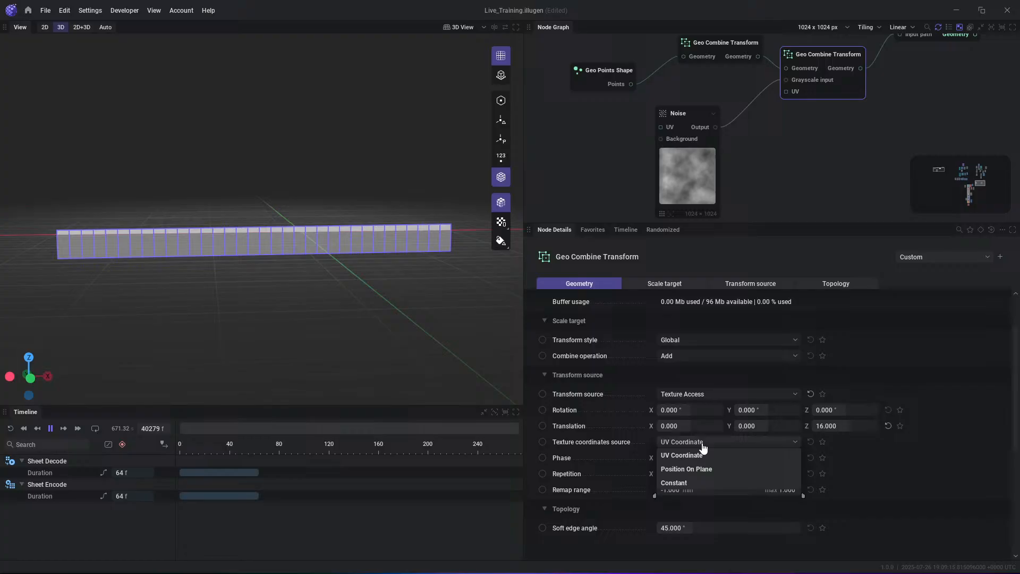
pyautogui.click(709, 477)
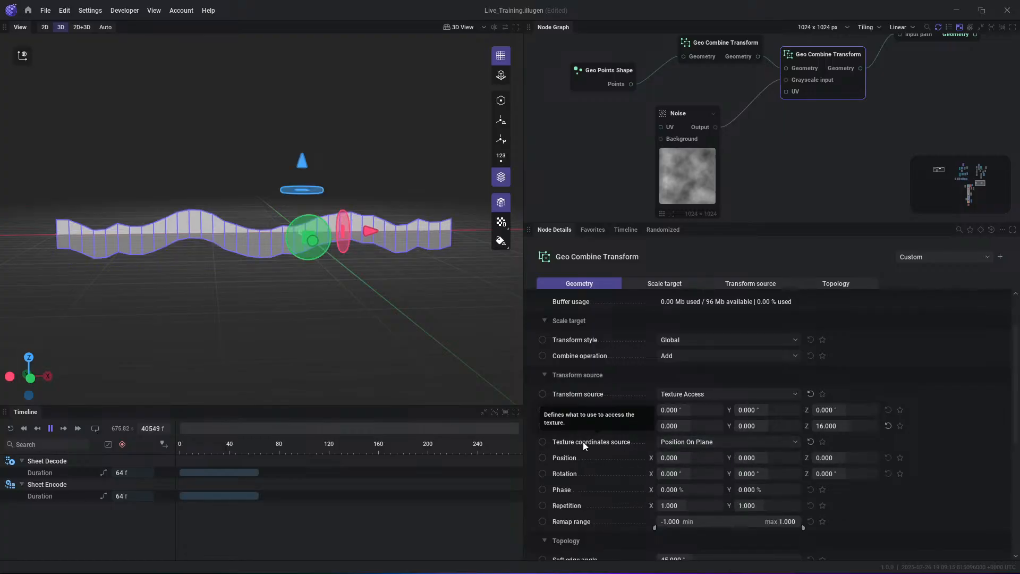
# - Shift the Noise node's position to -13.333% in X and 19.333% in Y to vary the strip's displacement
pyautogui.click(707, 174)
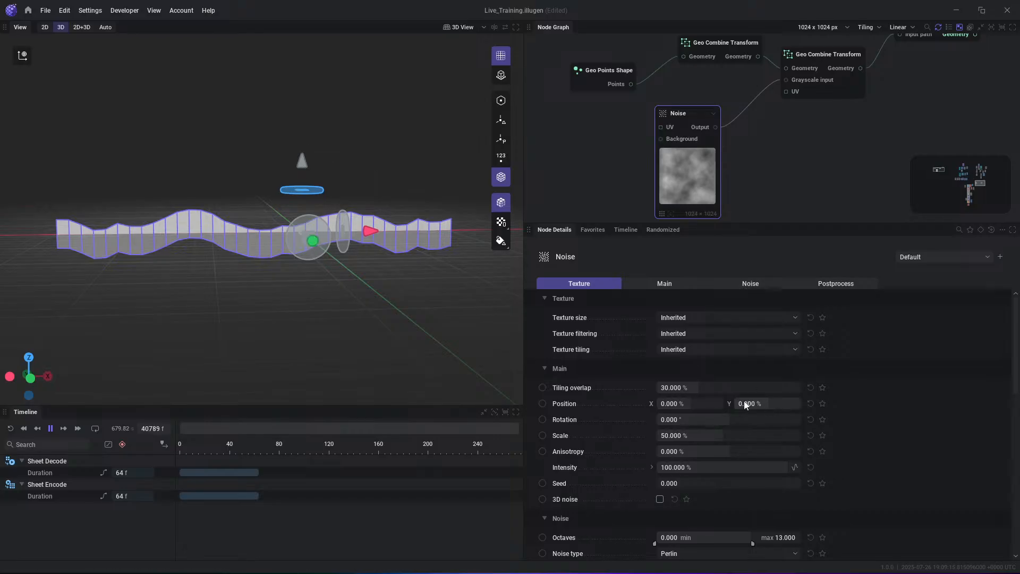
pyautogui.moveTo(759, 406); pyautogui.dragTo(808, 406)
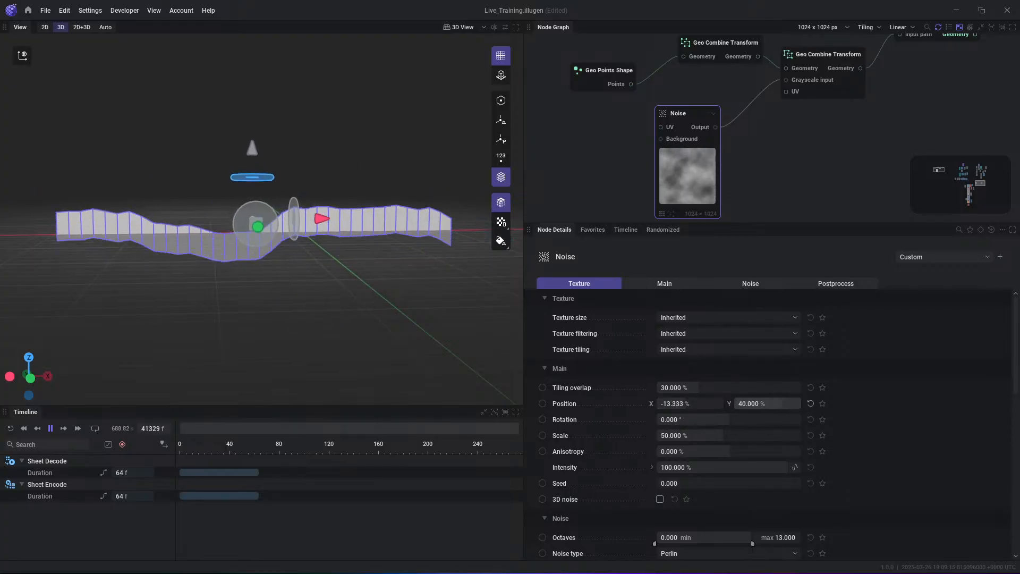
pyautogui.click(836, 173)
pyautogui.moveTo(808, 154); pyautogui.dragTo(770, 164, button='middle')
pyautogui.moveTo(649, 173); pyautogui.dragTo(715, 157, button='middle')
pyautogui.moveTo(716, 157); pyautogui.dragTo(680, 170)
pyautogui.moveTo(763, 406)
pyautogui.mouseDown()
pyautogui.moveTo(709, 406)
pyautogui.moveTo(743, 406)
pyautogui.mouseUp()
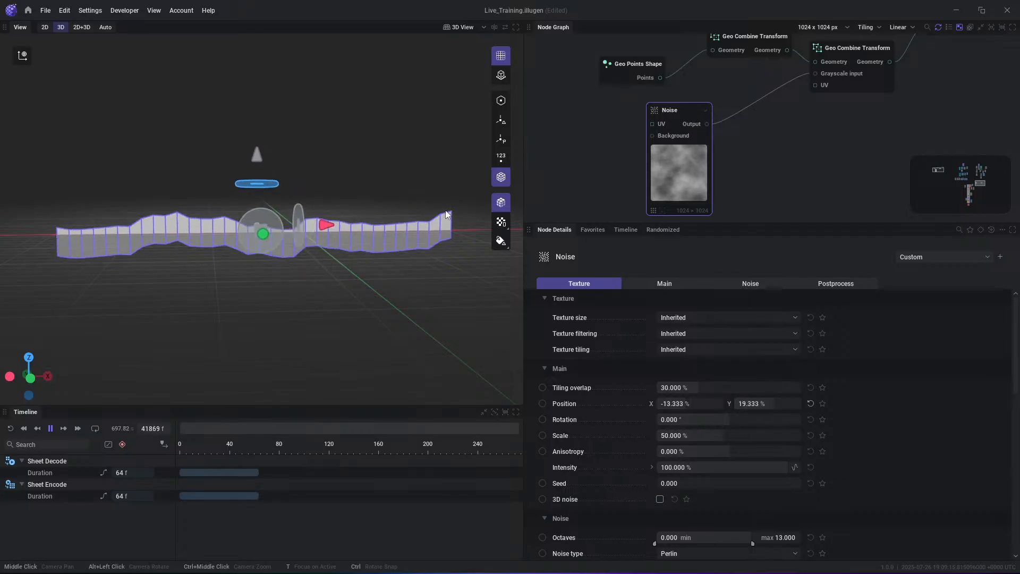
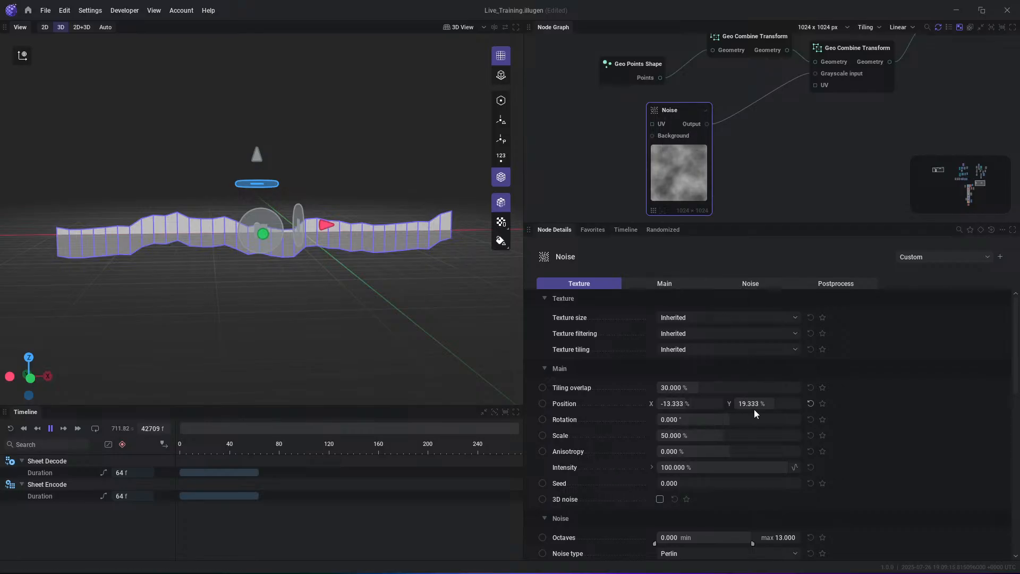
# - Move the Noise node aside and feed its output into the Background of a new Blend node
pyautogui.moveTo(690, 186); pyautogui.dragTo(611, 208)
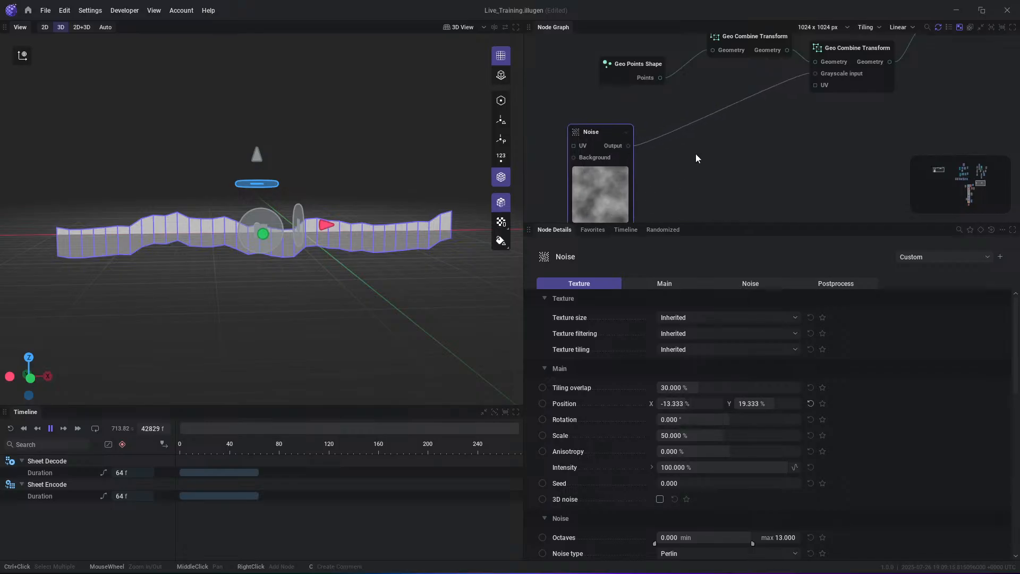
pyautogui.moveTo(696, 155); pyautogui.dragTo(696, 173, button='middle')
pyautogui.click(646, 122)
pyautogui.moveTo(629, 165); pyautogui.dragTo(696, 168)
pyautogui.write('blend')
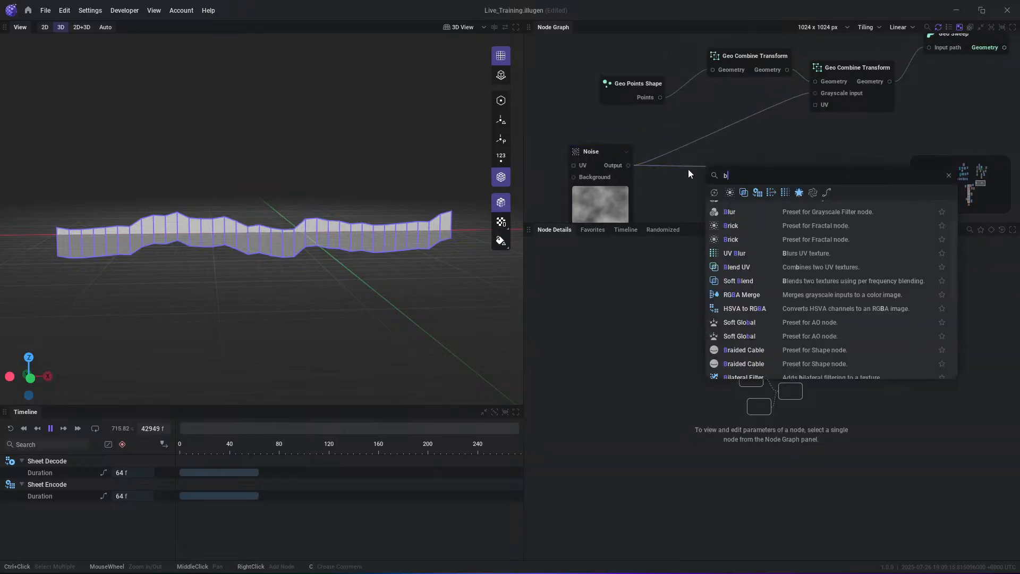
pyautogui.press('Return')
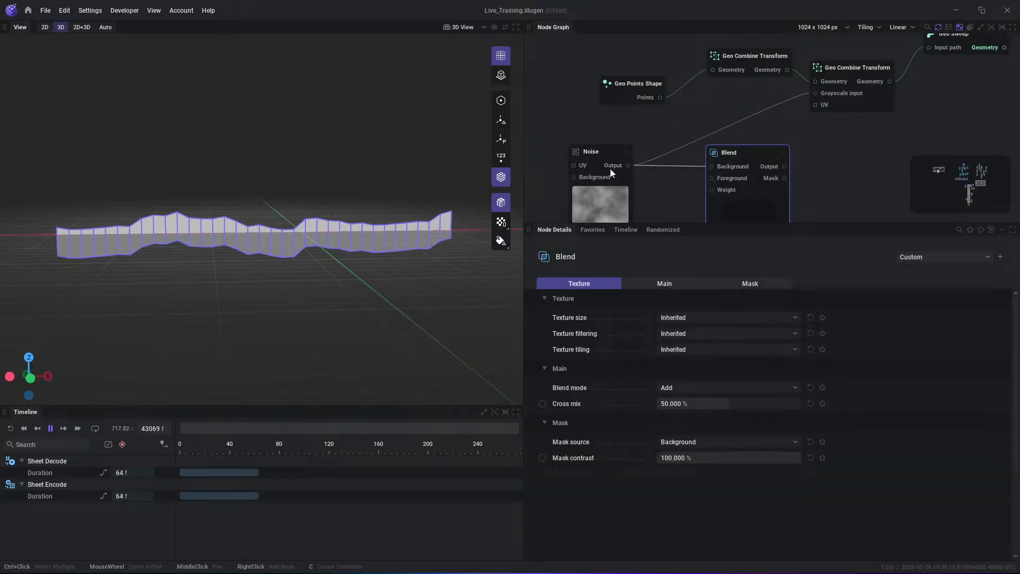
pyautogui.moveTo(600, 204); pyautogui.dragTo(599, 183)
pyautogui.moveTo(679, 196); pyautogui.dragTo(692, 151, button='middle')
pyautogui.moveTo(725, 133); pyautogui.dragTo(667, 205)
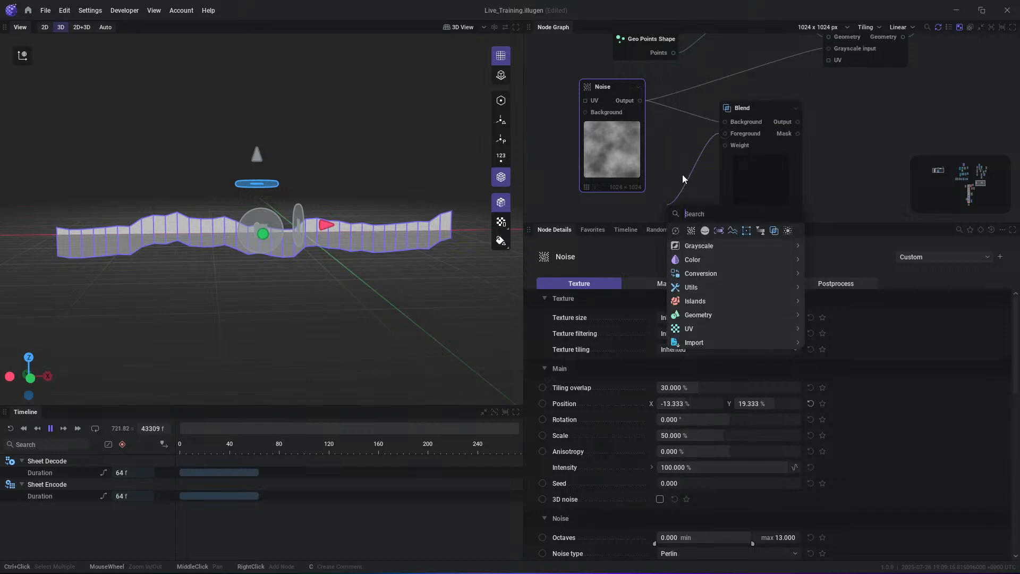
pyautogui.press('Escape')
# - Replace the Noise feeding the Blend node's Background with a new Uniform node and preview the Uniform output
pyautogui.click(681, 113)
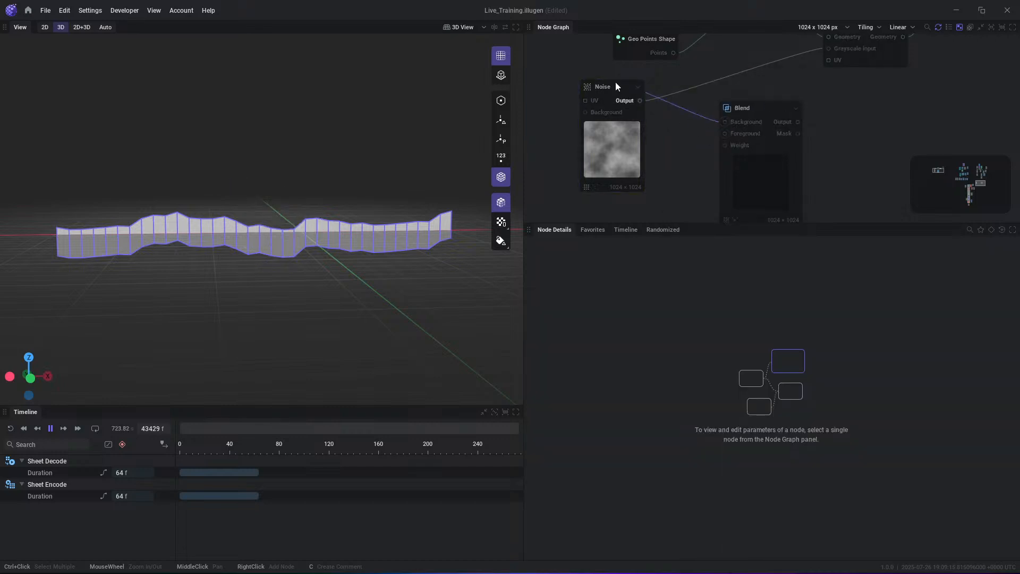
pyautogui.rightClick(579, 64)
pyautogui.write('uniform')
pyautogui.press('Return')
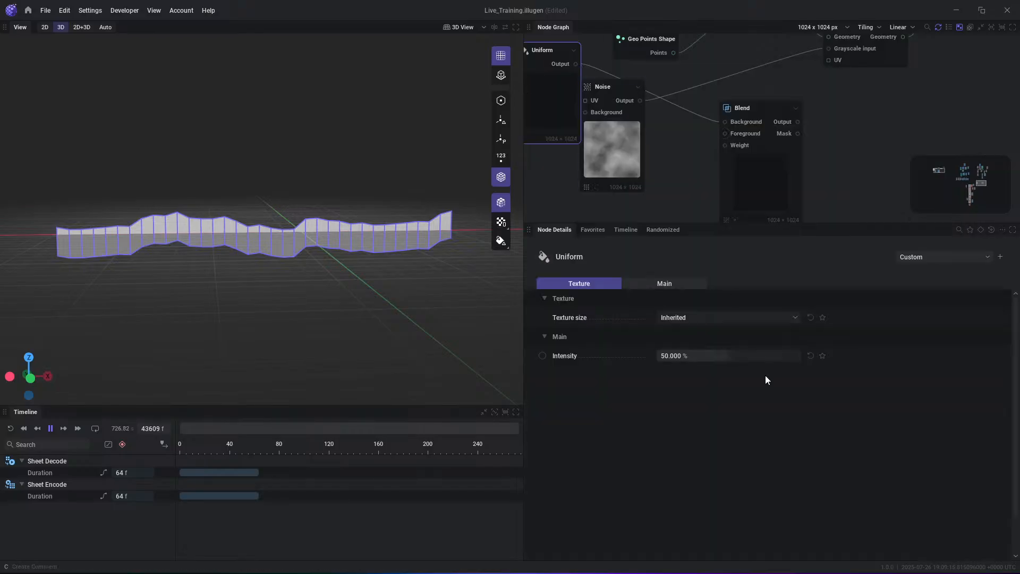
pyautogui.click(569, 65)
pyautogui.keyDown('alt'); pyautogui.moveTo(352, 256); pyautogui.dragTo(345, 267); pyautogui.keyUp('alt')
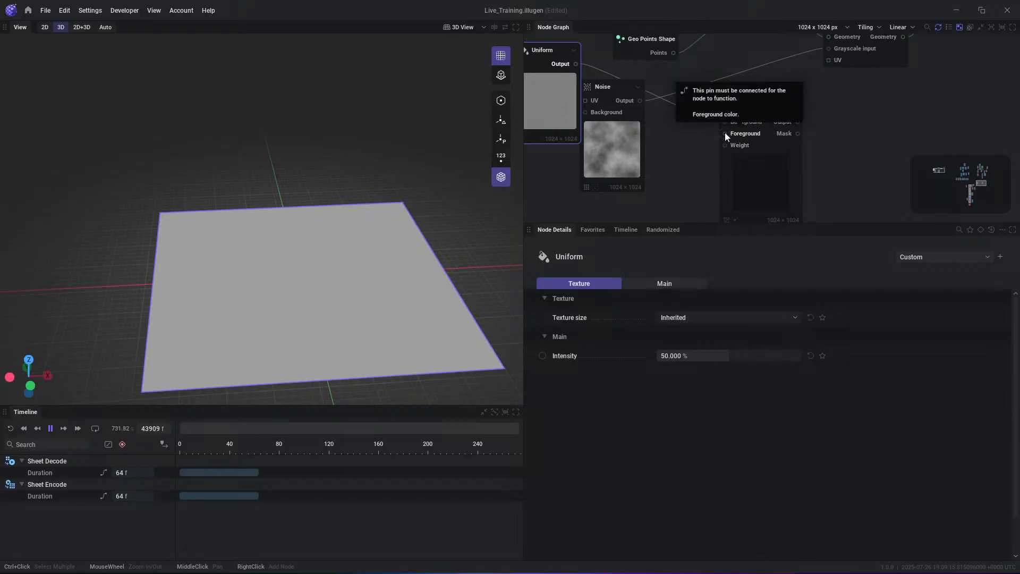
pyautogui.moveTo(610, 159)
pyautogui.mouseDown()
pyautogui.moveTo(615, 201)
pyautogui.moveTo(606, 178)
pyautogui.mouseUp()
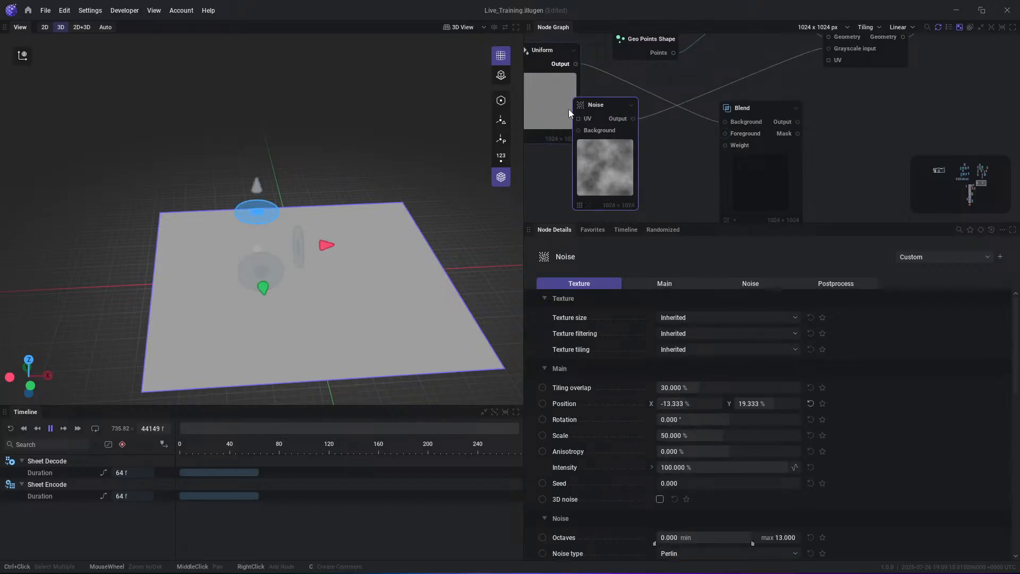
# - Preview the second Geo Combine Transform's points and examine its transform source settings and remap range
pyautogui.moveTo(833, 116); pyautogui.dragTo(759, 180, button='middle')
pyautogui.click(824, 101)
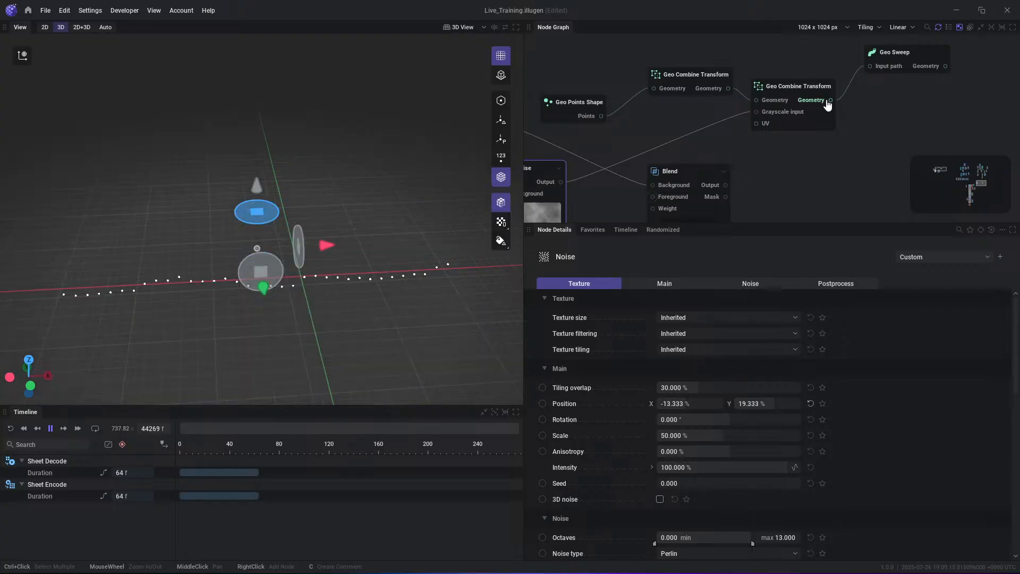
pyautogui.click(789, 90)
pyautogui.scroll(-2, 744, 383)
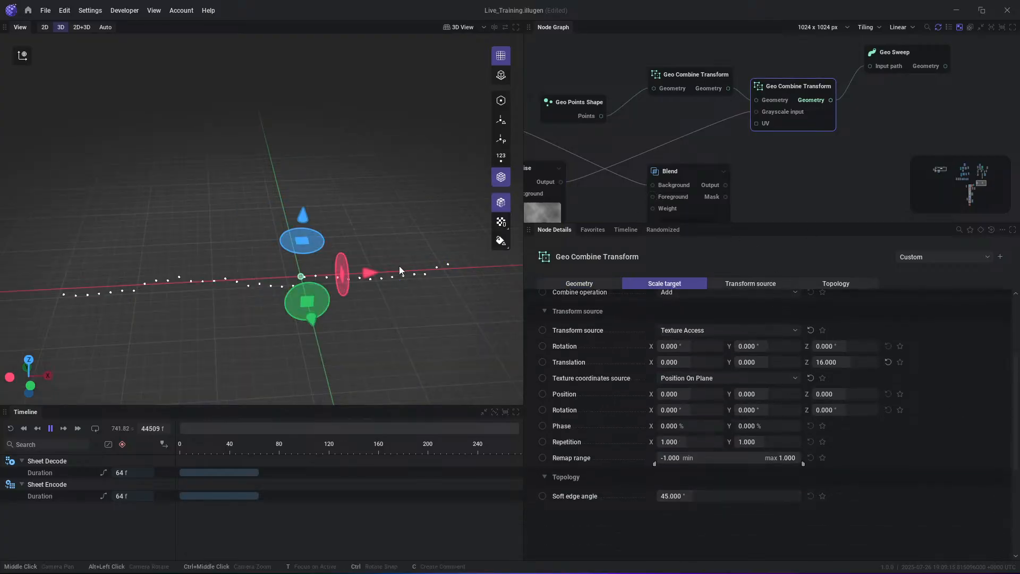
pyautogui.keyDown('alt'); pyautogui.moveTo(463, 306); pyautogui.dragTo(487, 281); pyautogui.keyUp('alt')
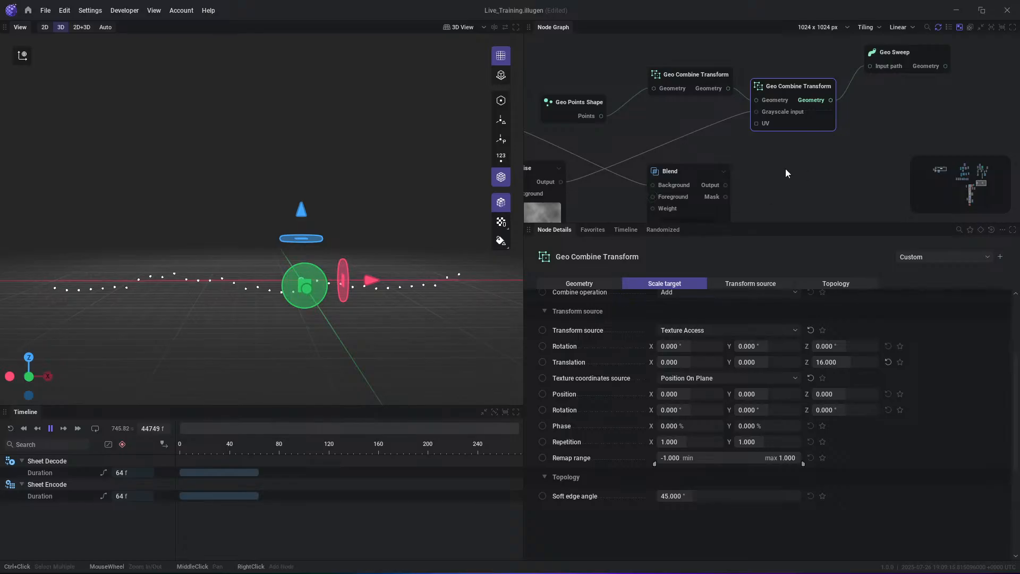
# - Reposition the Noise node and connect its output to the Blend node's Foreground input
pyautogui.moveTo(785, 168); pyautogui.dragTo(894, 123, button='middle')
pyautogui.moveTo(651, 191); pyautogui.dragTo(674, 205)
pyautogui.moveTo(694, 149); pyautogui.dragTo(762, 138)
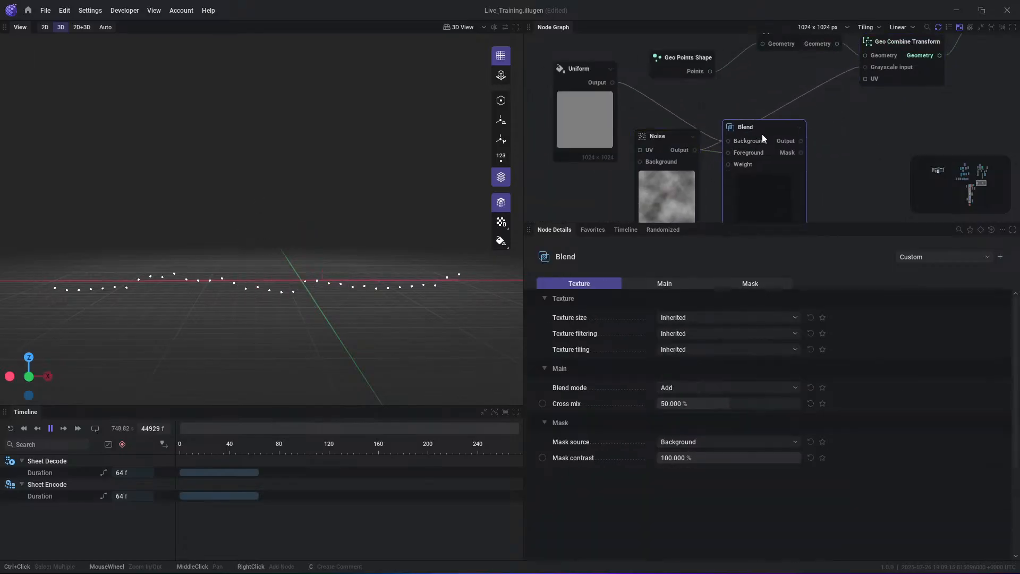
# - Preview the Blend node's output, set its blend mode to Alpha, and move the node away from the Noise node
pyautogui.click(788, 142)
pyautogui.moveTo(786, 169); pyautogui.dragTo(783, 128, button='middle')
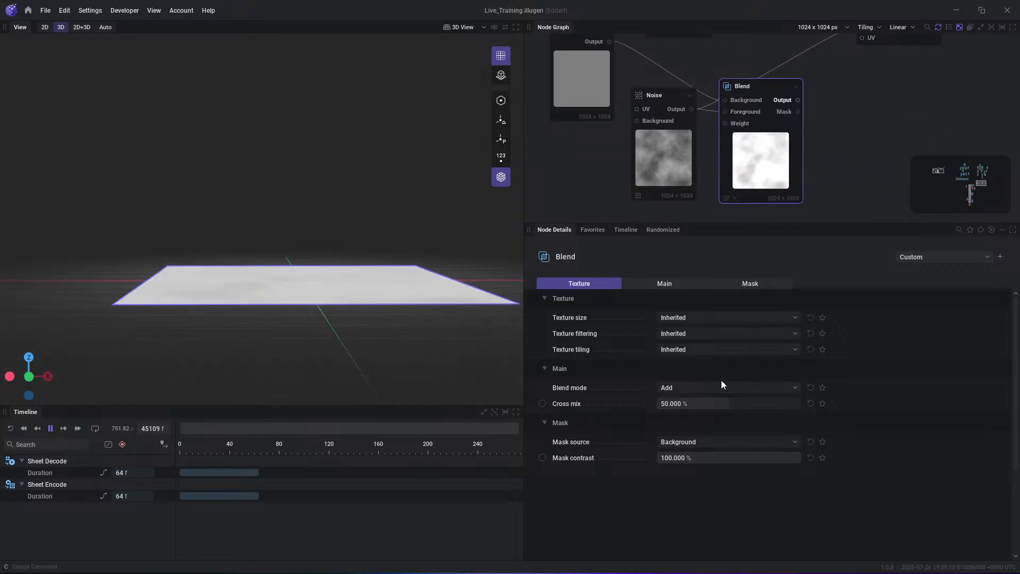
pyautogui.click(681, 389)
pyautogui.click(674, 211)
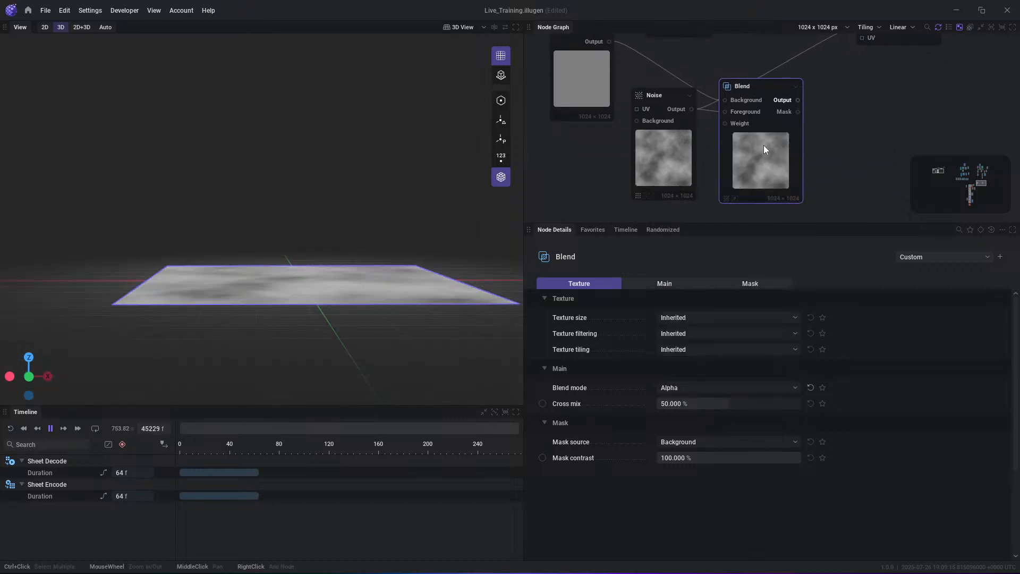
pyautogui.moveTo(769, 151); pyautogui.dragTo(791, 126)
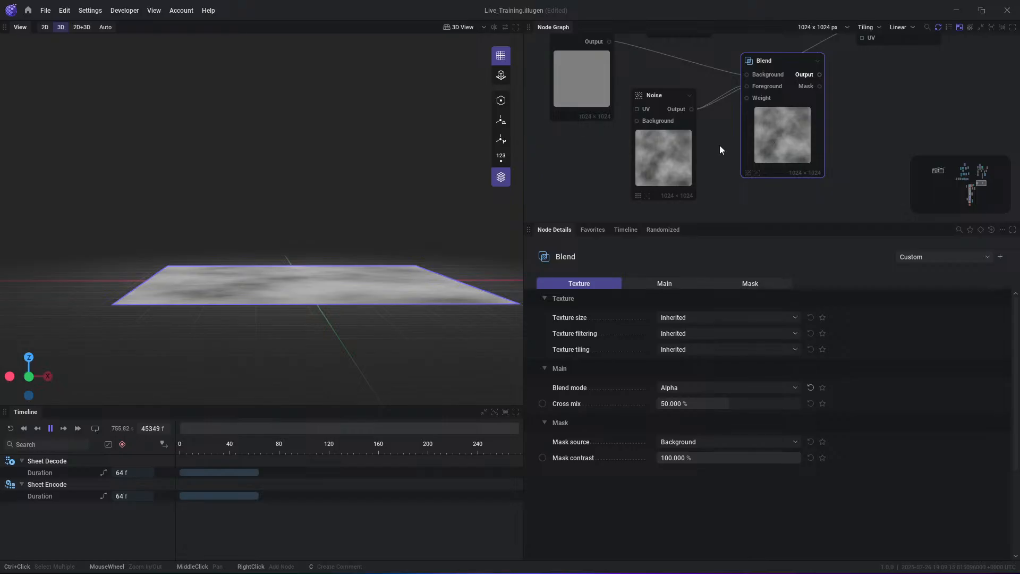
pyautogui.keyDown('alt'); pyautogui.moveTo(325, 344); pyautogui.dragTo(238, 296); pyautogui.keyUp('alt')
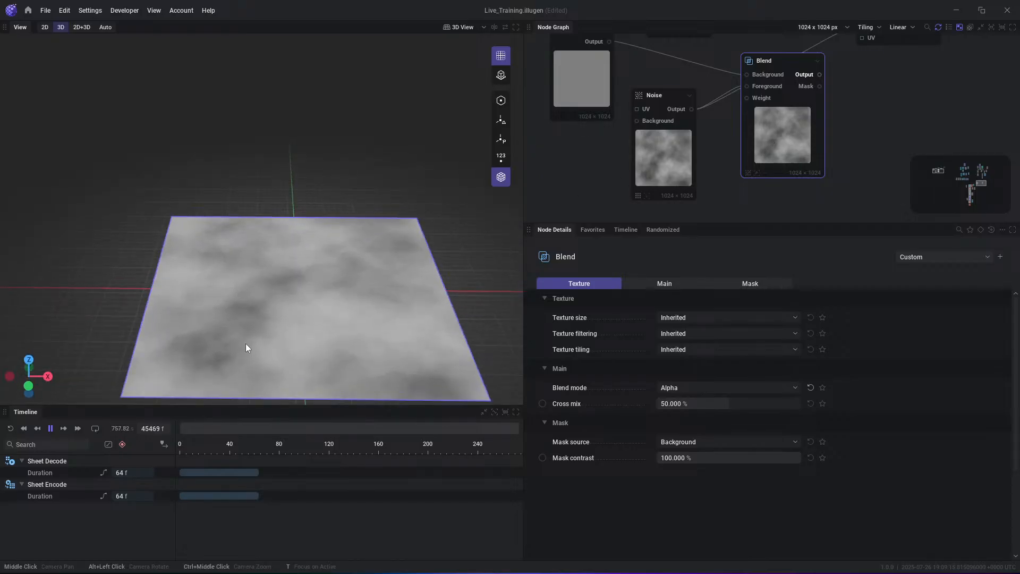
# - Feed a new Gradient node into the Blend node's Weight input and set its intensity remap curve to Ramp Up Down
pyautogui.moveTo(755, 97); pyautogui.dragTo(700, 211)
pyautogui.moveTo(748, 257)
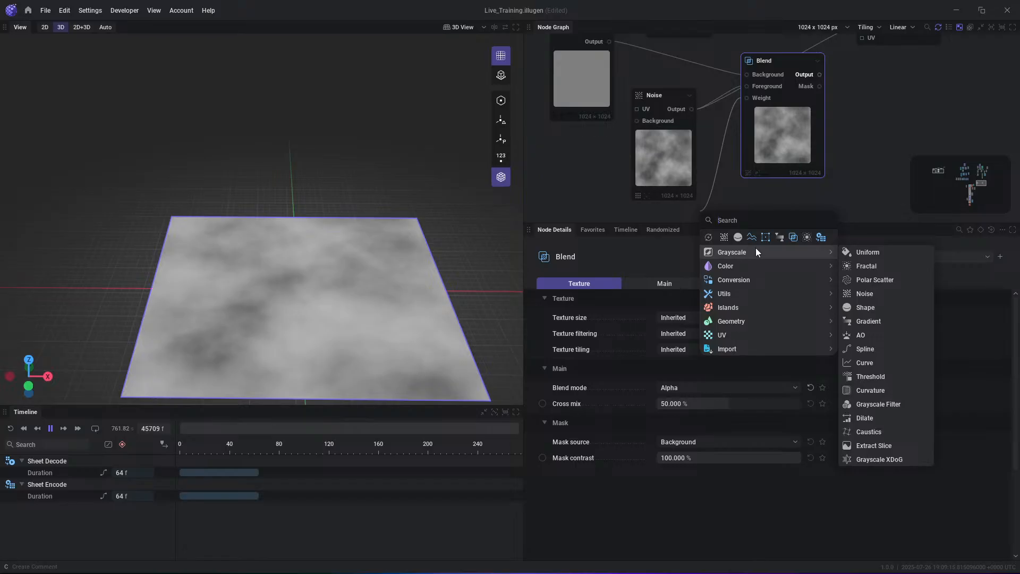
pyautogui.click(779, 237)
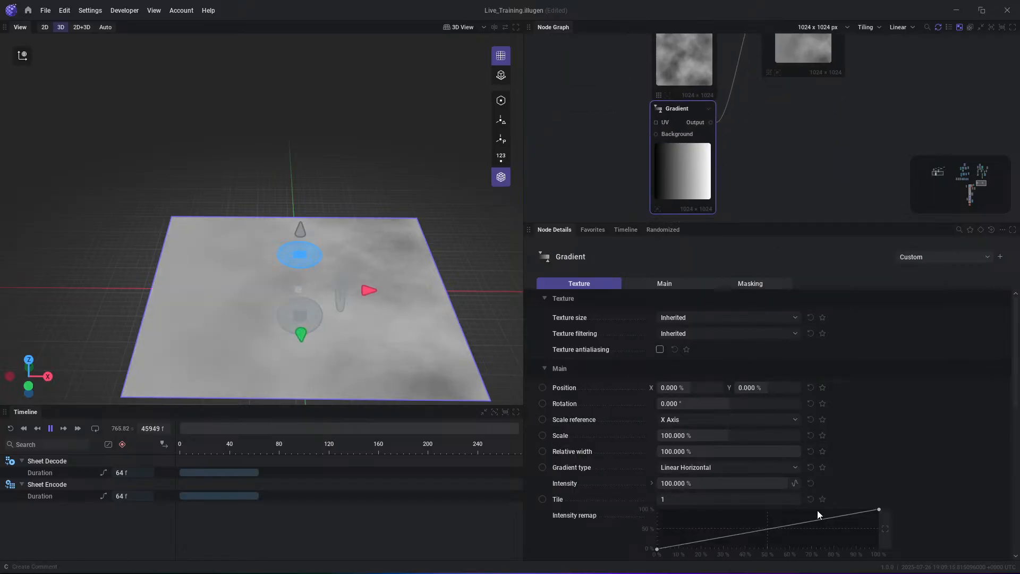
pyautogui.scroll(-2, 817, 510)
pyautogui.click(685, 482)
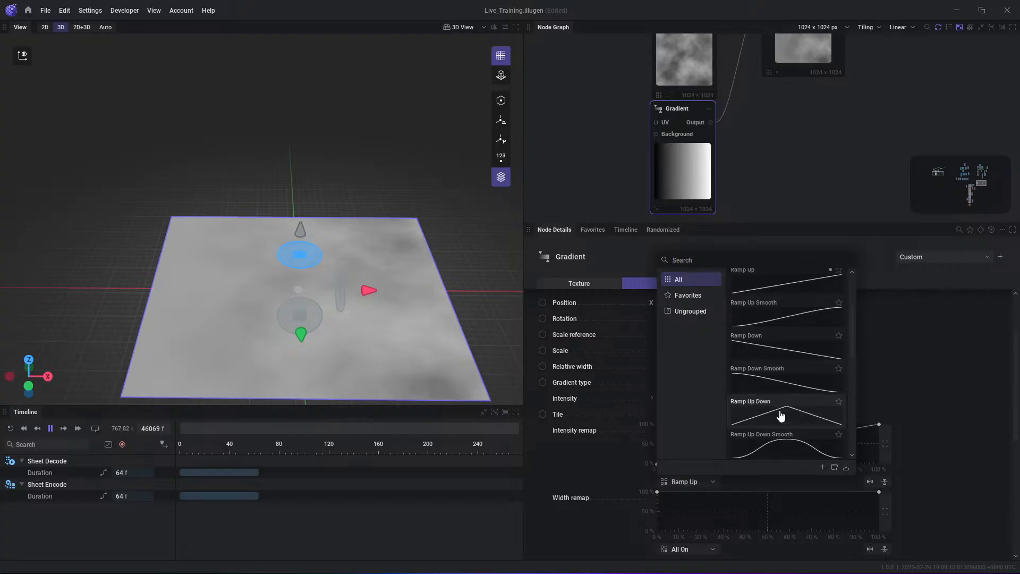
pyautogui.click(777, 414)
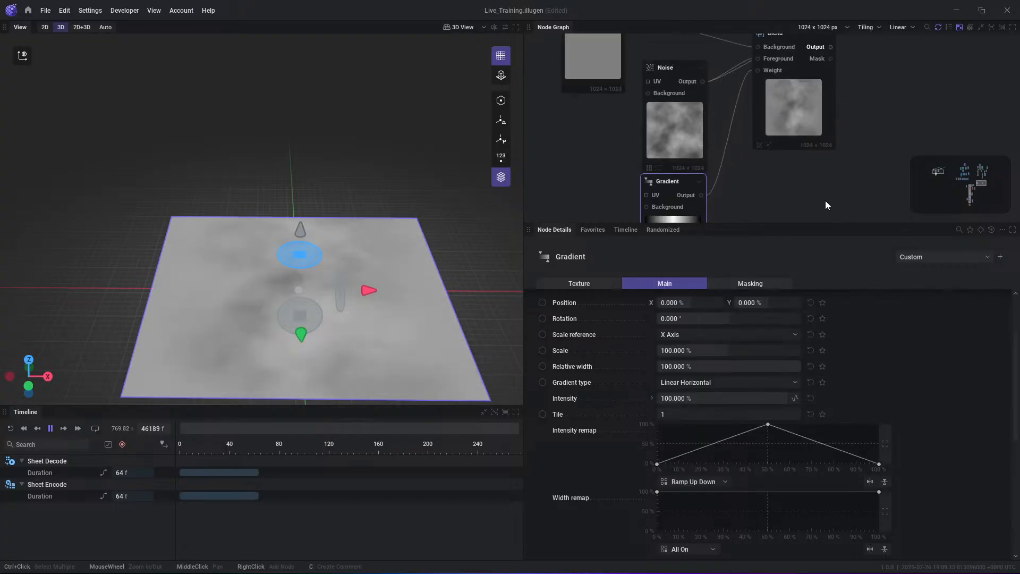
# - Add 100% points near both ends of the Gradient's intensity remap curve to form a plateau, and preview the Blend output
pyautogui.moveTo(738, 435); pyautogui.dragTo(679, 423)
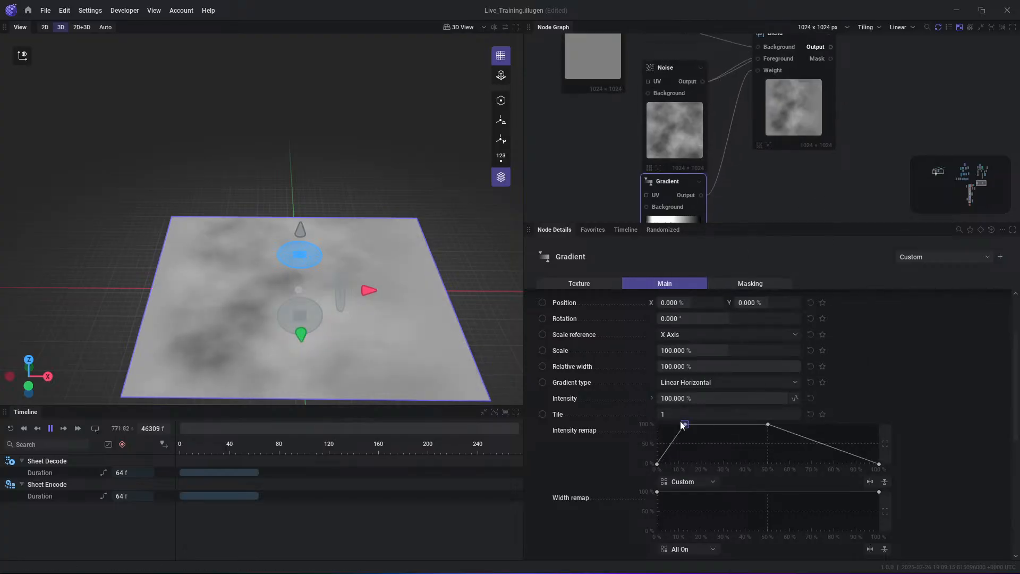
pyautogui.moveTo(824, 444); pyautogui.dragTo(853, 418)
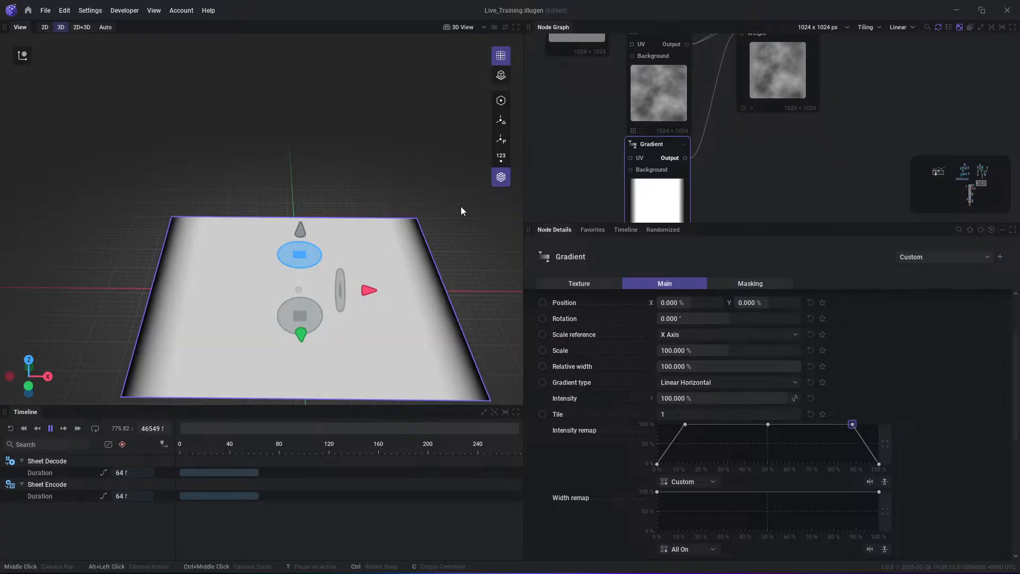
pyautogui.moveTo(810, 86); pyautogui.dragTo(766, 127, button='middle')
pyautogui.click(762, 52)
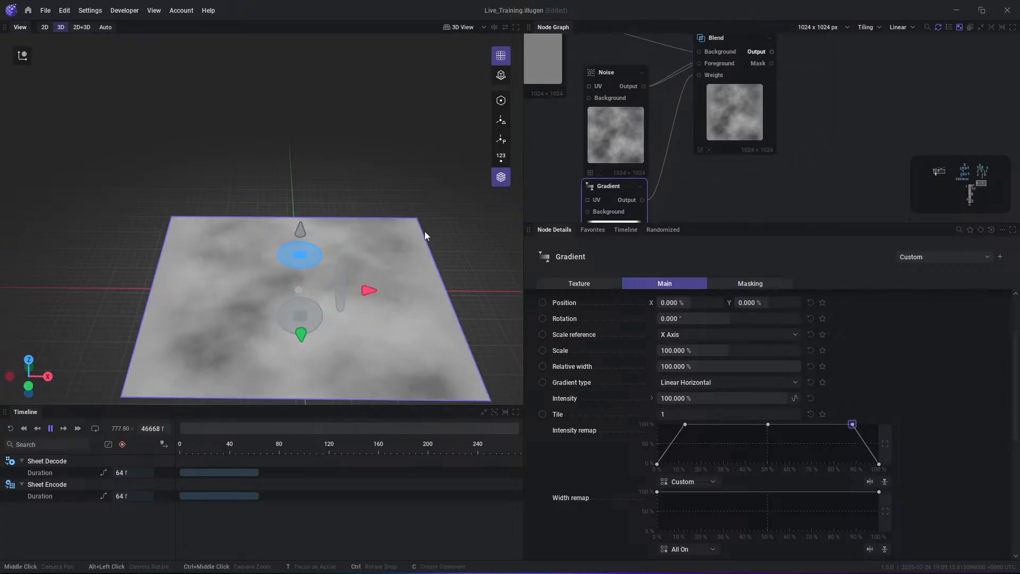
# - Connect the Blend output to the second Geo Combine Transform's Grayscale input and preview the Geo Sweep strip from the side
pyautogui.moveTo(797, 50); pyautogui.dragTo(702, 177, button='middle')
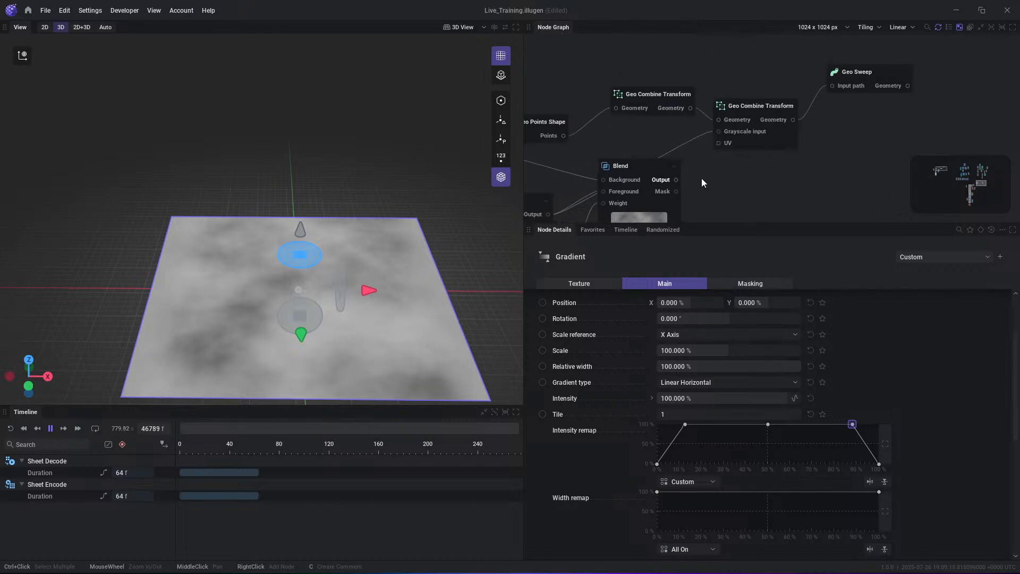
pyautogui.click(789, 122)
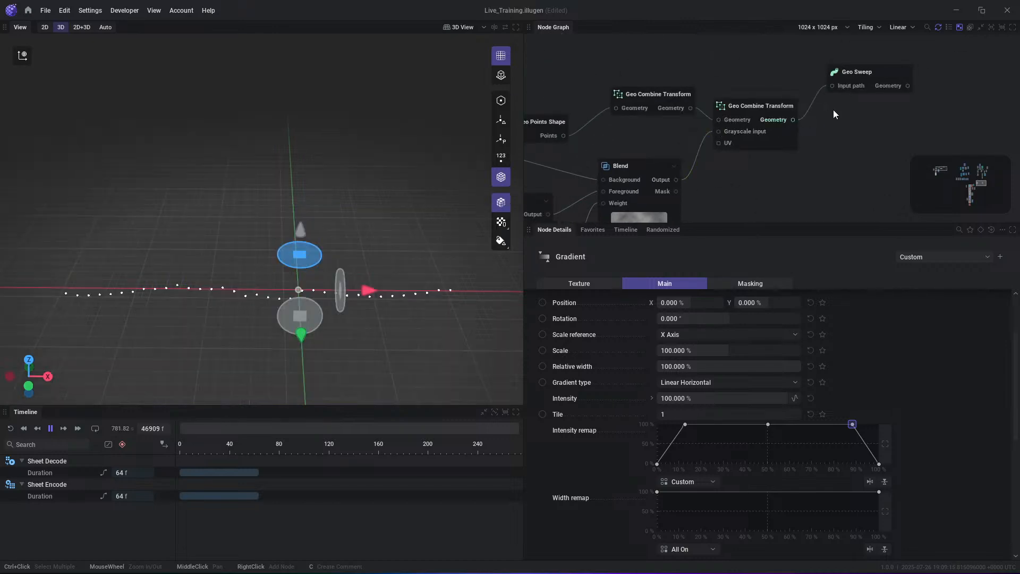
pyautogui.click(908, 87)
pyautogui.moveTo(471, 277); pyautogui.dragTo(494, 234)
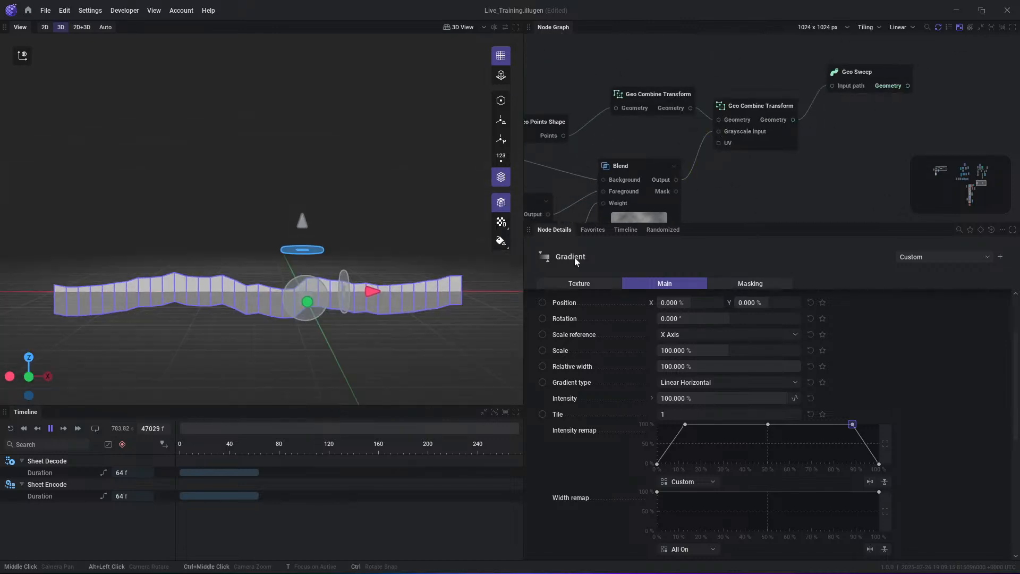
# - Shift the Noise node's Y position to 30.667%
pyautogui.moveTo(748, 185); pyautogui.dragTo(844, 83, button='middle')
pyautogui.click(623, 151)
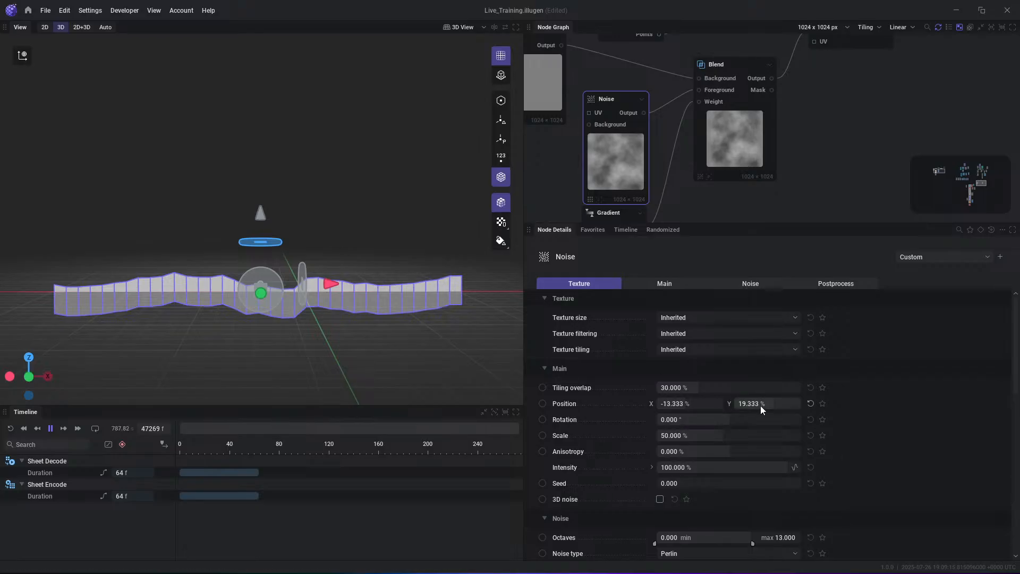
pyautogui.moveTo(761, 406)
pyautogui.mouseDown()
pyautogui.moveTo(796, 406)
pyautogui.moveTo(685, 406)
pyautogui.moveTo(802, 403)
pyautogui.moveTo(741, 403)
pyautogui.moveTo(769, 403)
pyautogui.mouseUp()
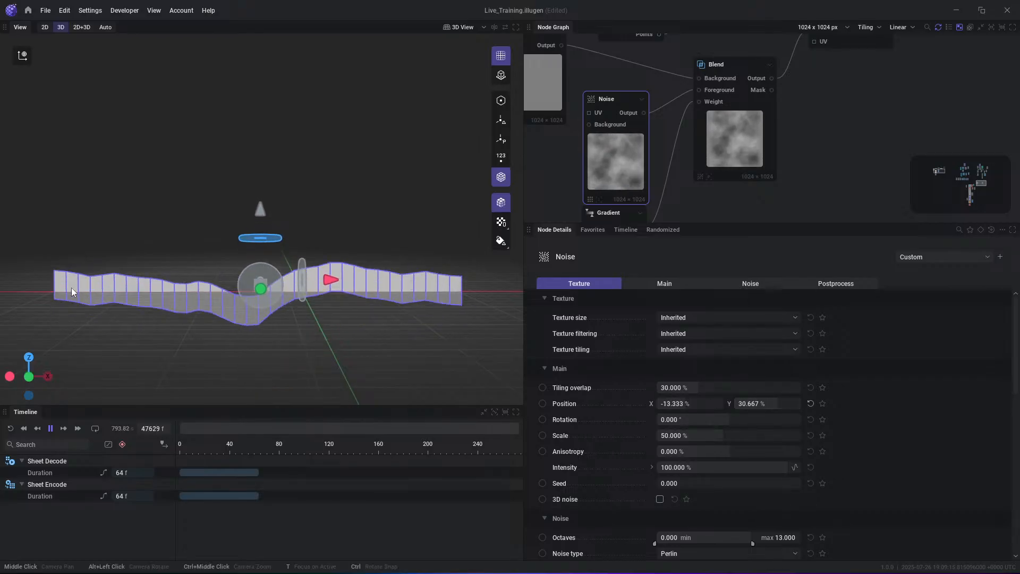
# - Set the remap range minimum of the second Geo Combine Transform to 0
pyautogui.scroll(-1, 725, 487)
pyautogui.moveTo(829, 128); pyautogui.dragTo(803, 217, button='middle')
pyautogui.click(828, 93)
pyautogui.click(674, 458)
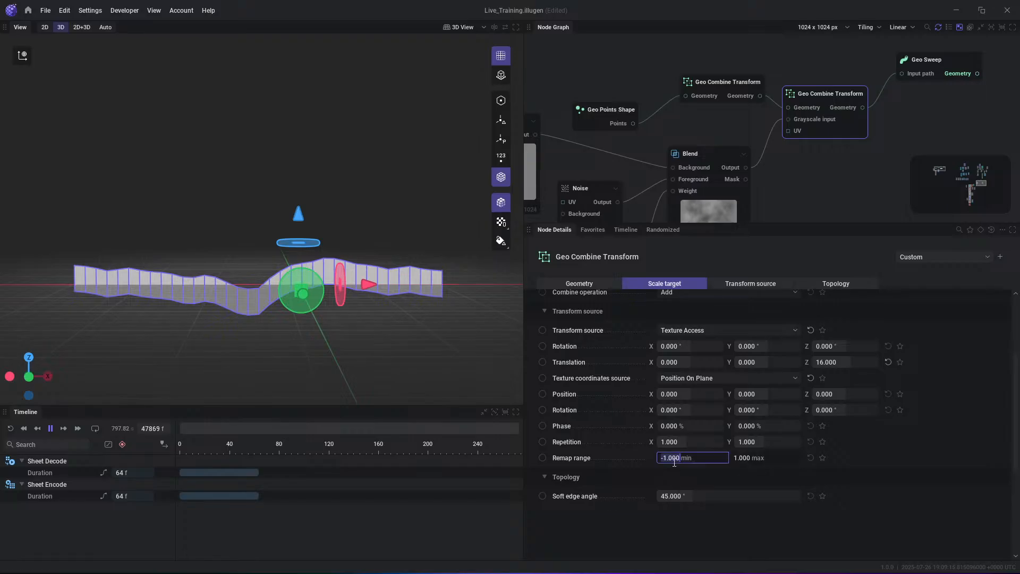
pyautogui.write('0')
pyautogui.press('Return')
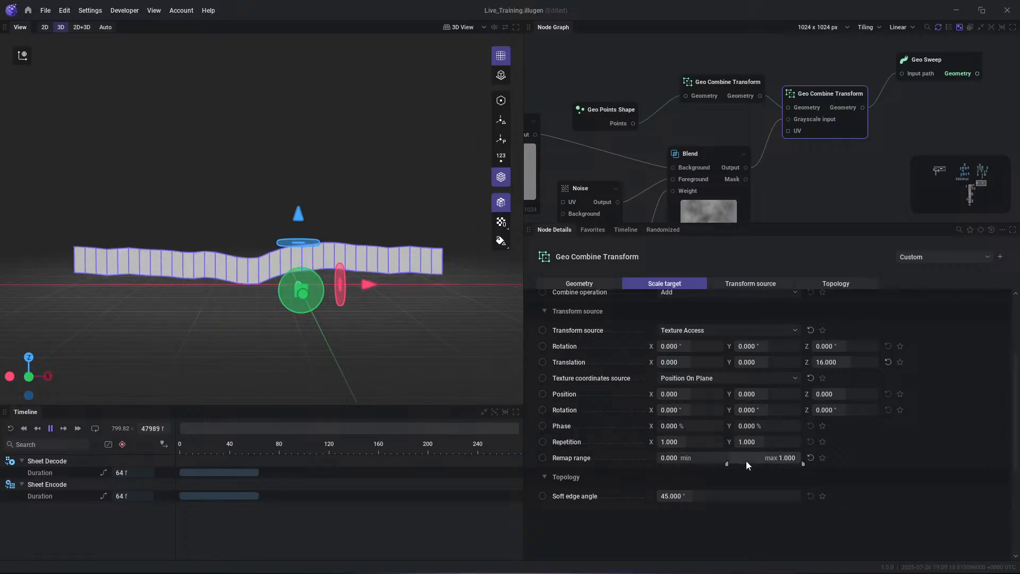
# - Set the second Geo Combine Transform's remap range to -0.5 minimum and 0.5 maximum
pyautogui.moveTo(746, 460); pyautogui.dragTo(706, 461)
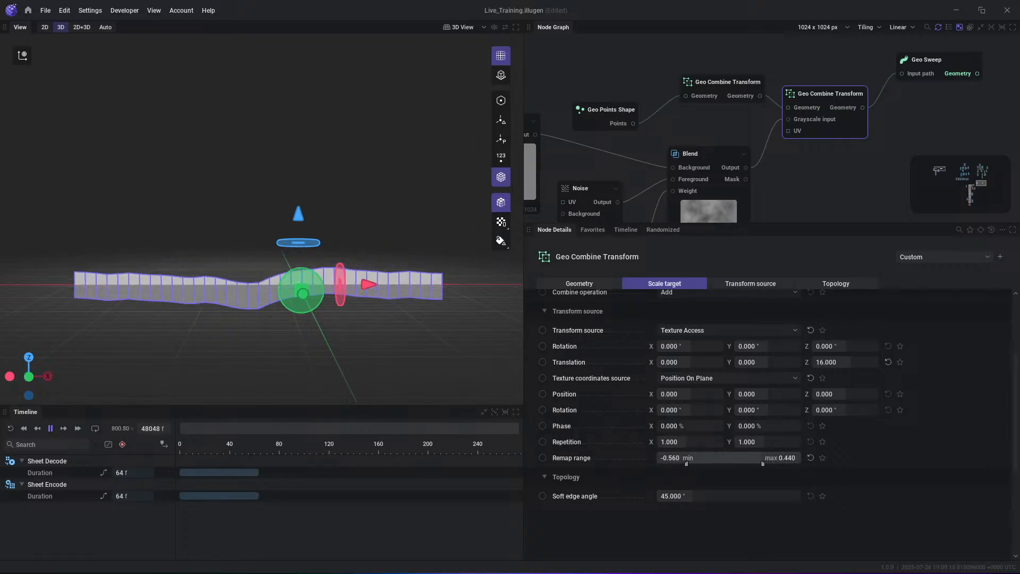
pyautogui.click(672, 462)
pyautogui.write('-0.5')
pyautogui.press('Tab')
pyautogui.write('.5')
pyautogui.press('Return')
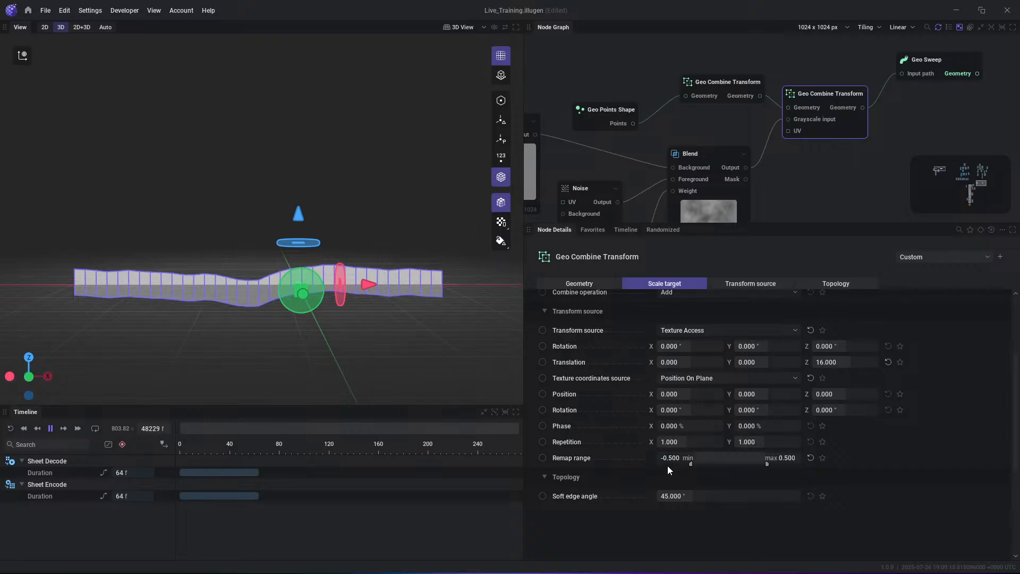
# - Shift the Noise node's Y position to 10%
pyautogui.moveTo(706, 182); pyautogui.dragTo(781, 66, button='middle')
pyautogui.scroll(-1, 722, 167)
pyautogui.moveTo(722, 168); pyautogui.dragTo(735, 135, button='middle')
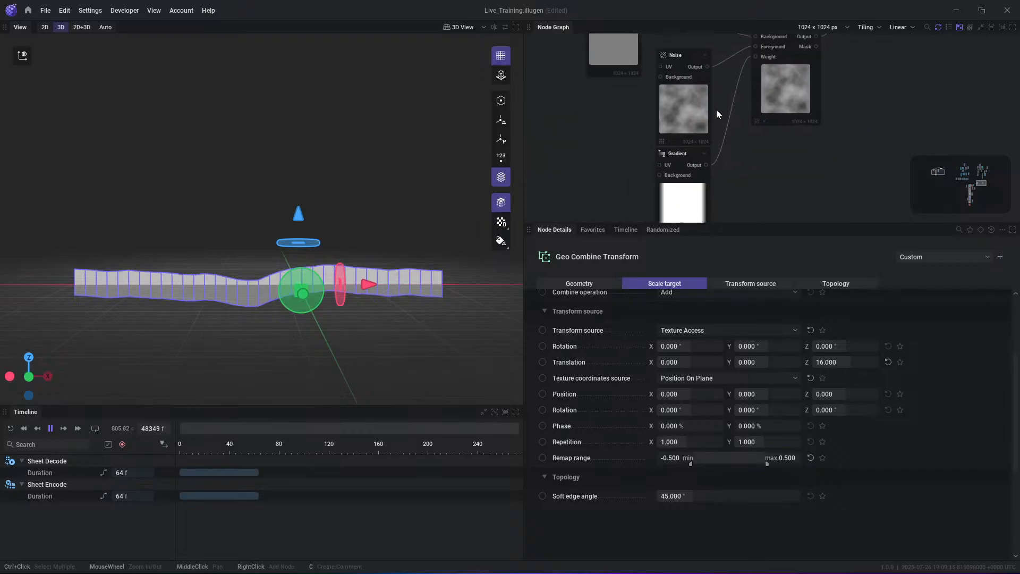
pyautogui.moveTo(641, 56); pyautogui.dragTo(652, 133, button='middle')
pyautogui.click(700, 185)
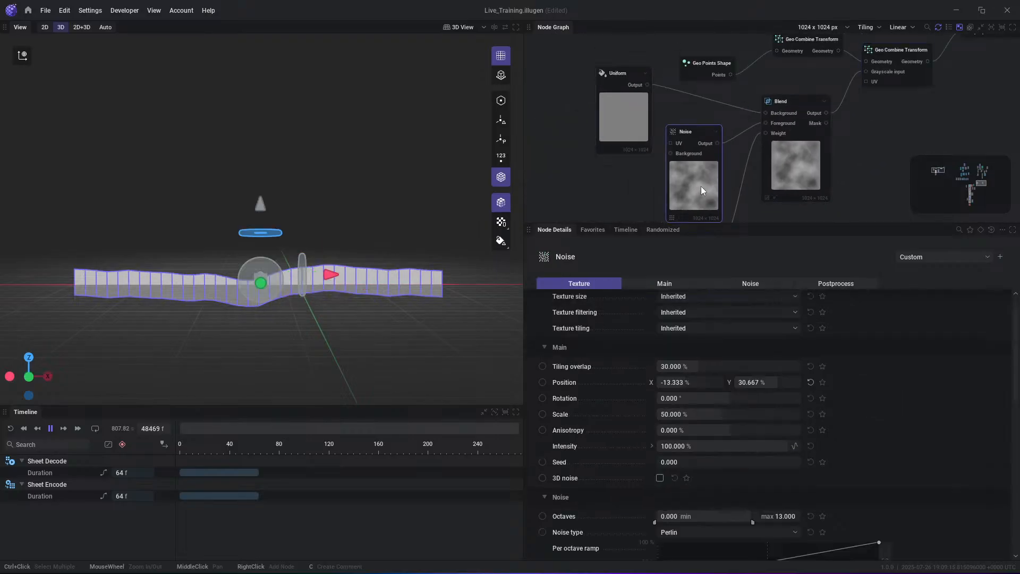
pyautogui.moveTo(776, 383)
pyautogui.mouseDown()
pyautogui.moveTo(755, 383)
pyautogui.moveTo(784, 383)
pyautogui.moveTo(757, 383)
pyautogui.moveTo(770, 382)
pyautogui.mouseUp()
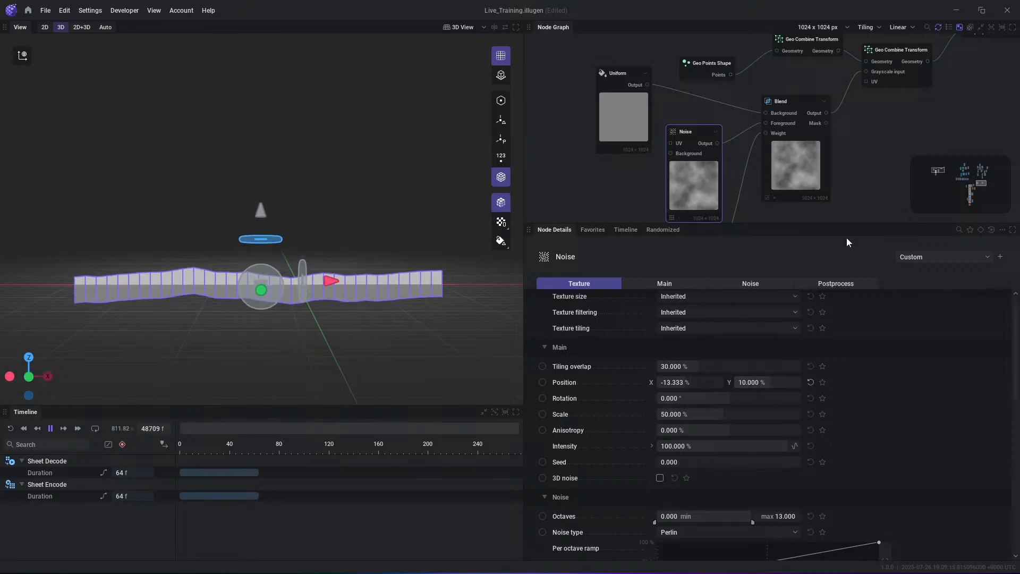
# - Reset the second Geo Combine Transform's remap range to its default -1 minimum and 1 maximum
pyautogui.moveTo(795, 153); pyautogui.dragTo(737, 184, button='middle')
pyautogui.click(838, 88)
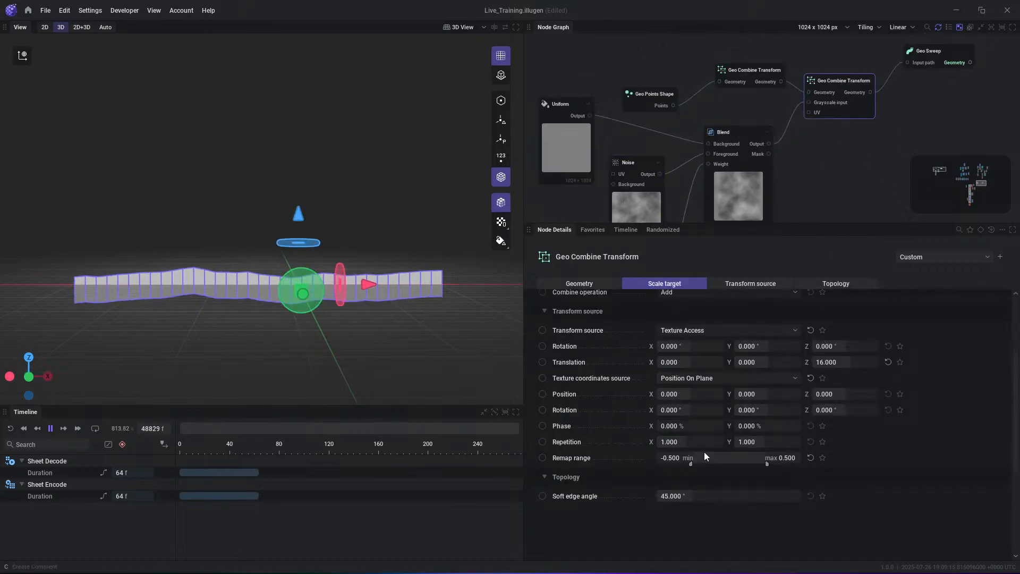
pyautogui.click(810, 457)
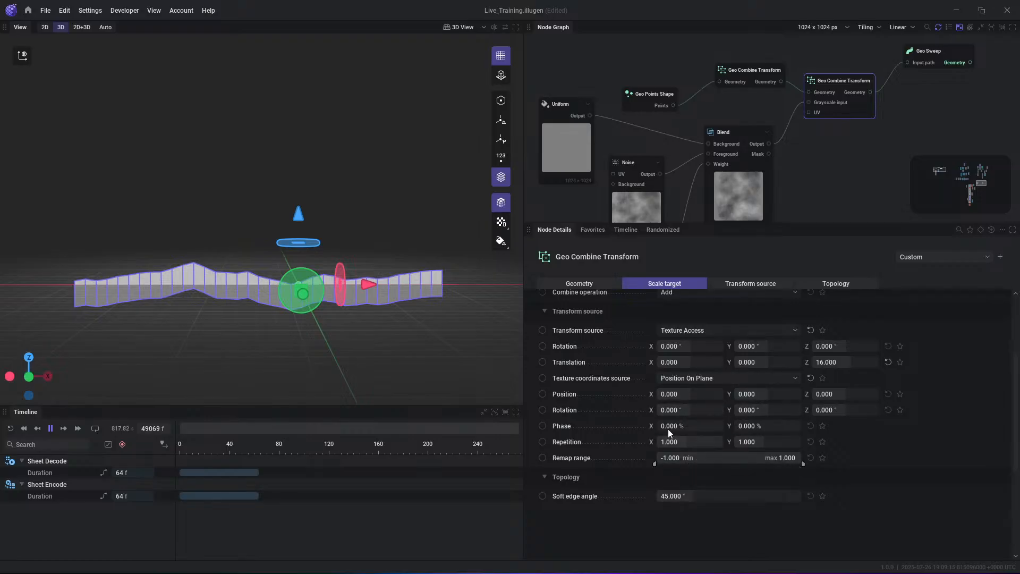
# - Preview the point geometry output of the second Geo Combine Transform in the 3D view
pyautogui.moveTo(800, 199); pyautogui.dragTo(818, 145, button='middle')
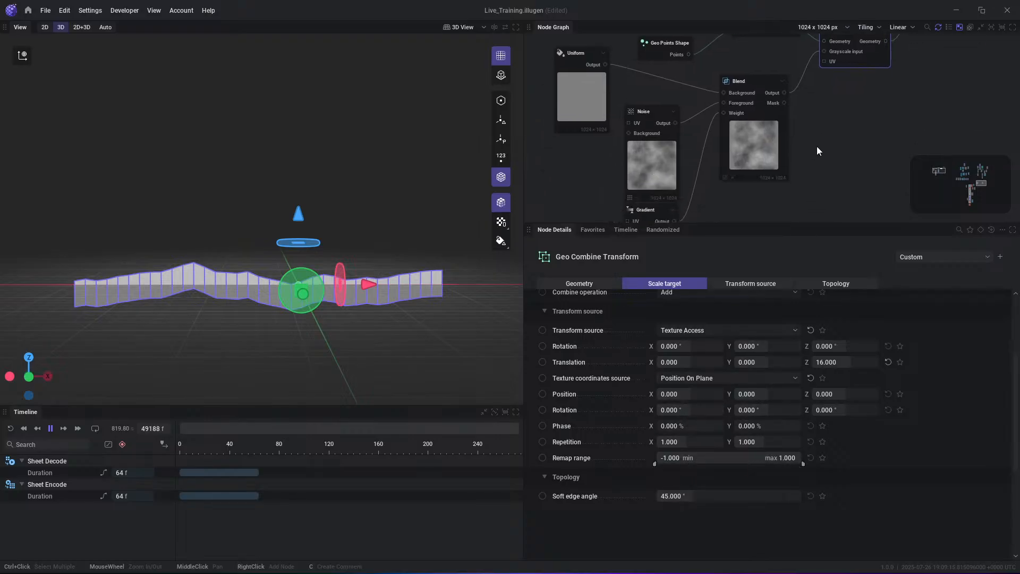
pyautogui.moveTo(744, 177); pyautogui.dragTo(731, 207, button='middle')
pyautogui.moveTo(824, 139); pyautogui.dragTo(802, 182, button='middle')
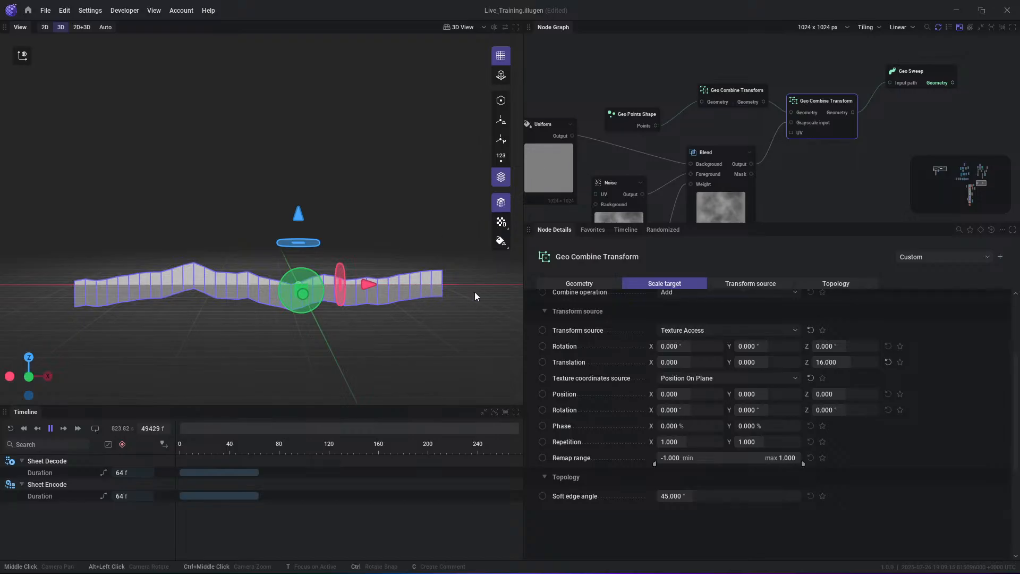
pyautogui.moveTo(849, 170); pyautogui.dragTo(808, 193, button='middle')
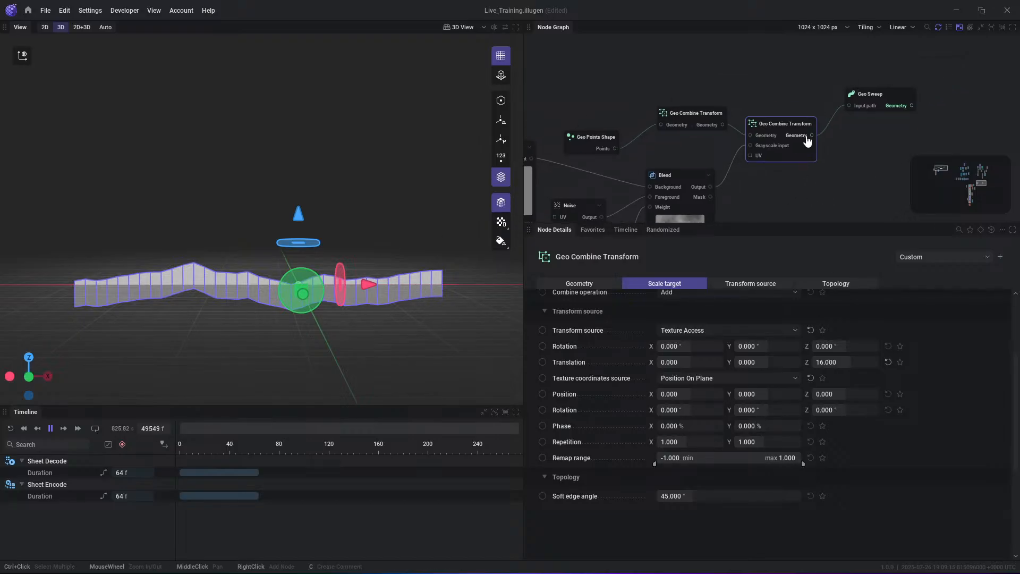
pyautogui.click(808, 137)
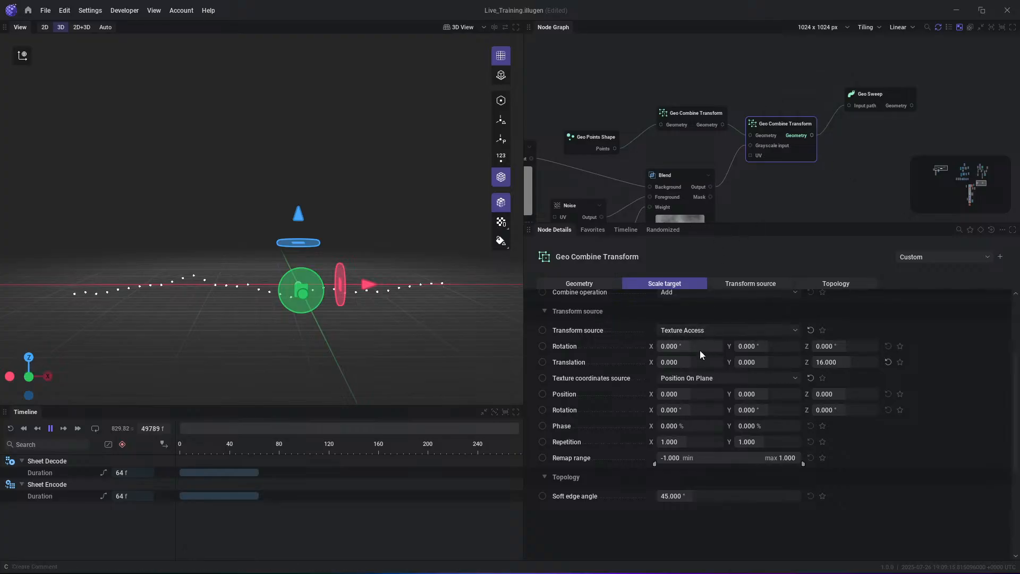
# - Try UV Coordinate as the second Geo Combine Transform's texture coordinates source and restore Position On Plane
pyautogui.click(698, 381)
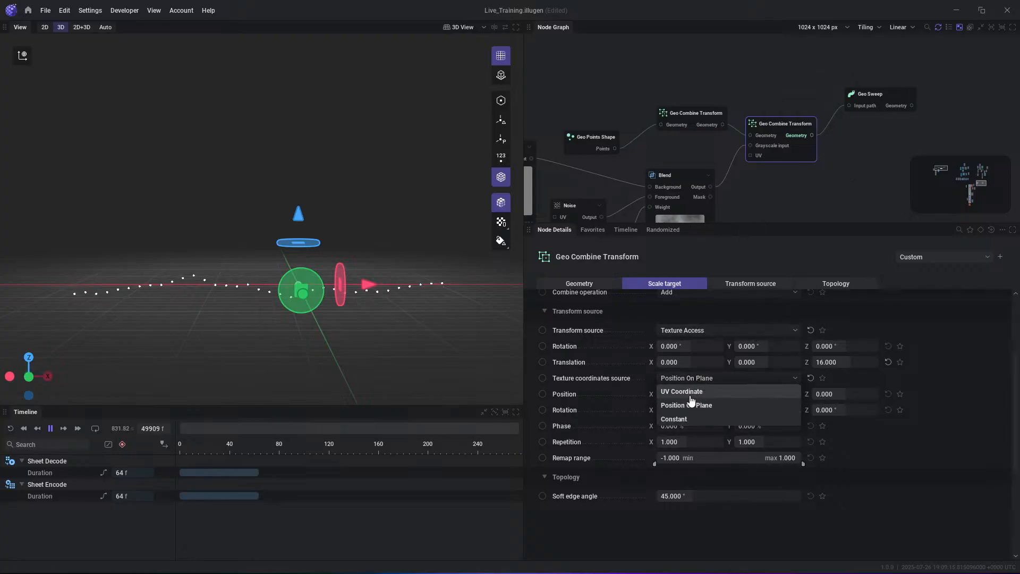
pyautogui.click(689, 394)
pyautogui.click(691, 378)
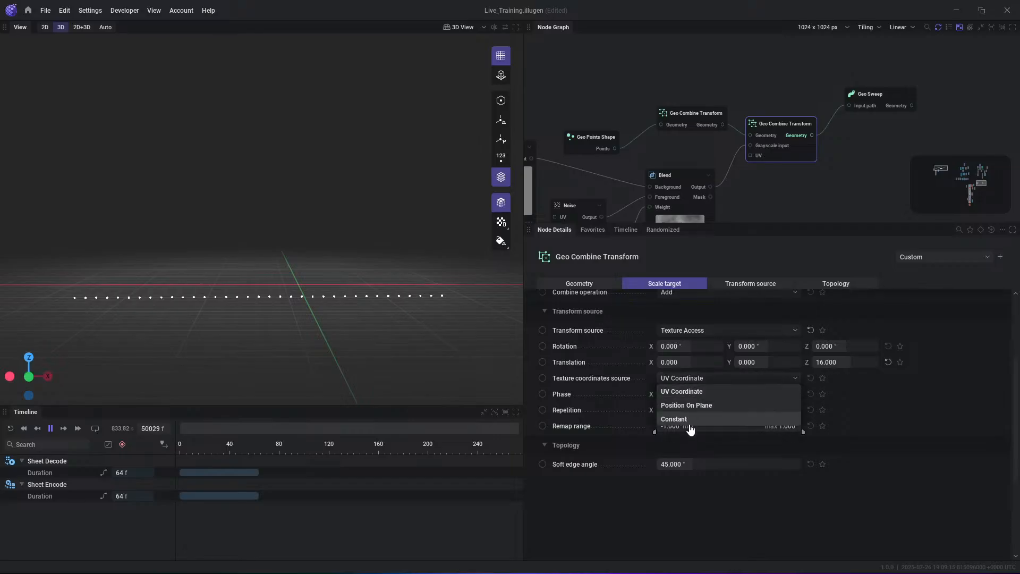
pyautogui.click(689, 408)
pyautogui.click(690, 379)
pyautogui.click(687, 408)
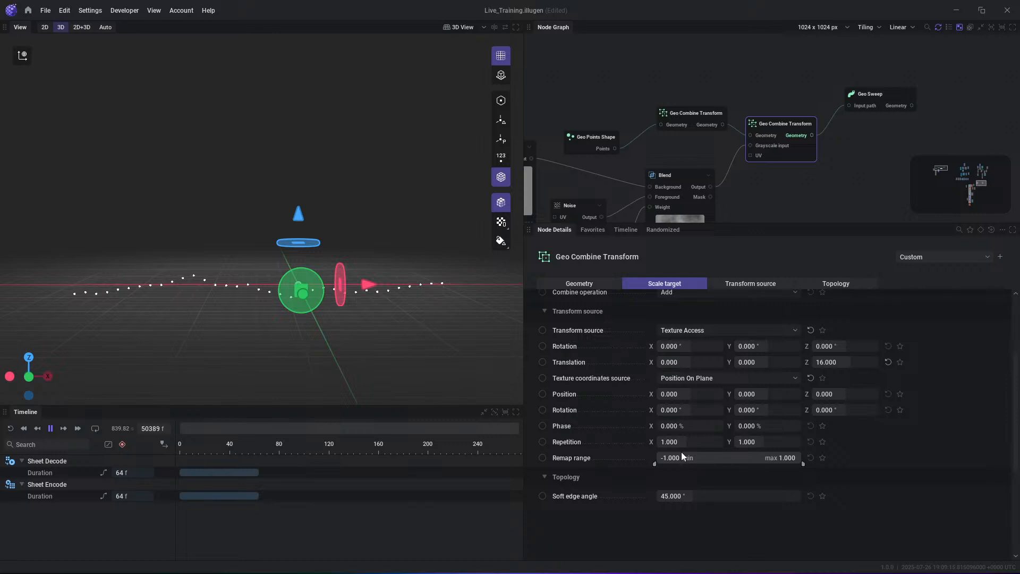
# - Set the second Geo Combine Transform's Z translation to -100
pyautogui.moveTo(870, 197); pyautogui.dragTo(866, 205, button='middle')
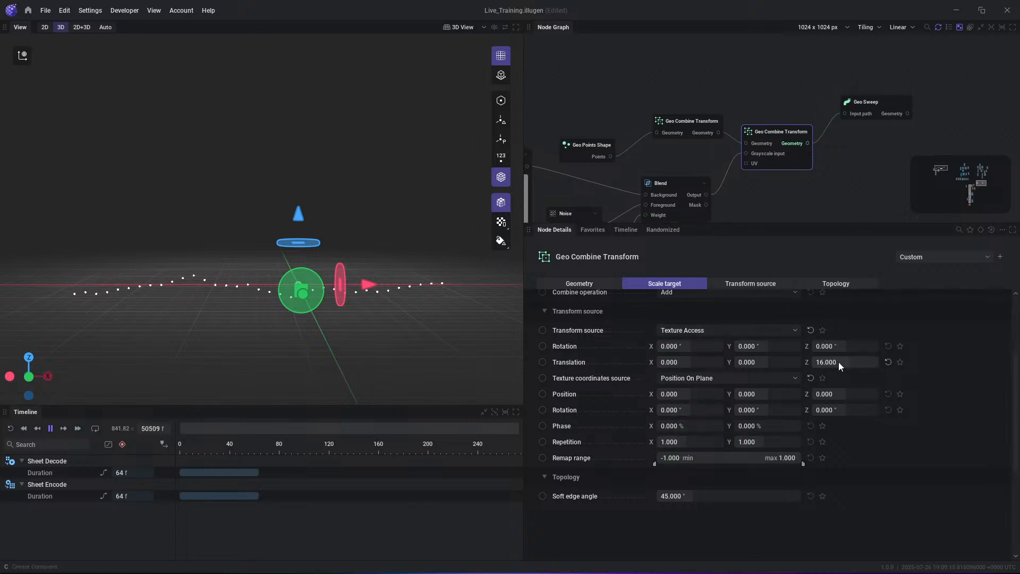
pyautogui.moveTo(851, 360); pyautogui.dragTo(833, 360)
# - Try moving the upper-left point of the Gradient node's intensity remap curve and return it to its place
pyautogui.moveTo(739, 178); pyautogui.dragTo(851, 63, button='middle')
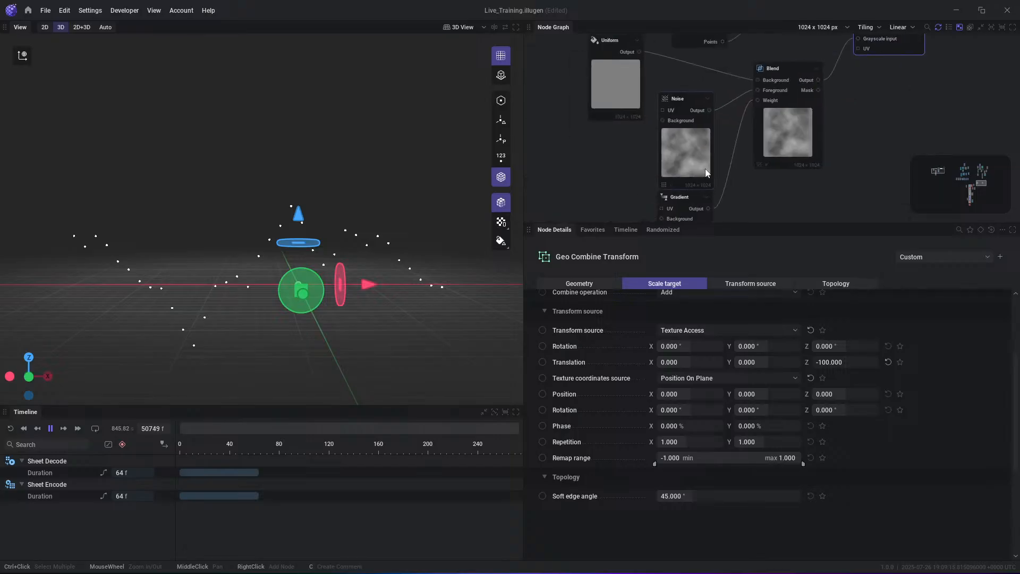
pyautogui.click(681, 197)
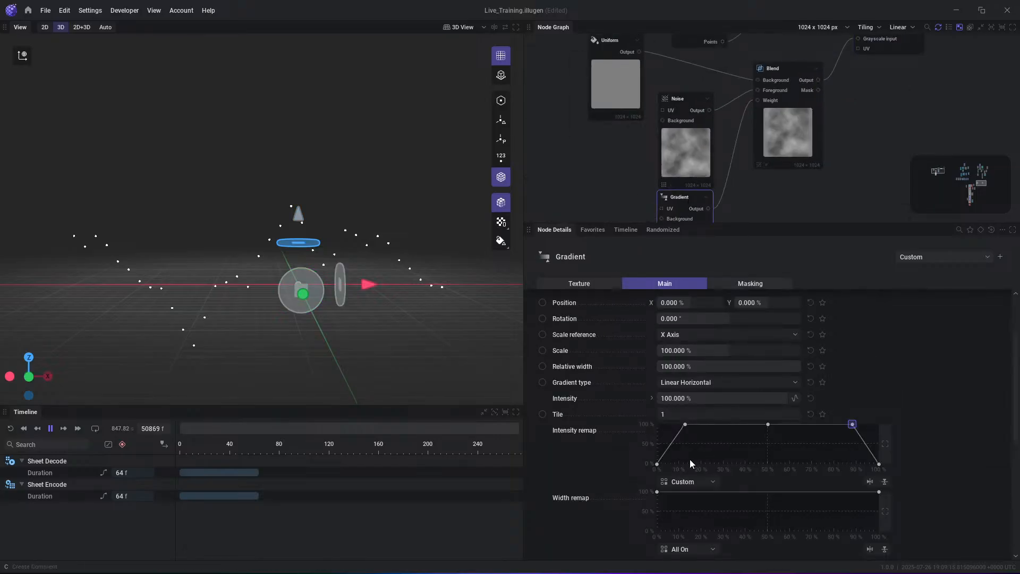
pyautogui.moveTo(684, 425); pyautogui.dragTo(672, 402)
pyautogui.click(657, 463)
pyautogui.moveTo(672, 424)
pyautogui.mouseDown()
pyautogui.moveTo(744, 425)
pyautogui.moveTo(688, 416)
pyautogui.mouseUp()
# - Try a 90° rotation on the Gradient node and set it back to 0°
pyautogui.moveTo(740, 151); pyautogui.dragTo(738, 119, button='middle')
pyautogui.scroll(1, 768, 348)
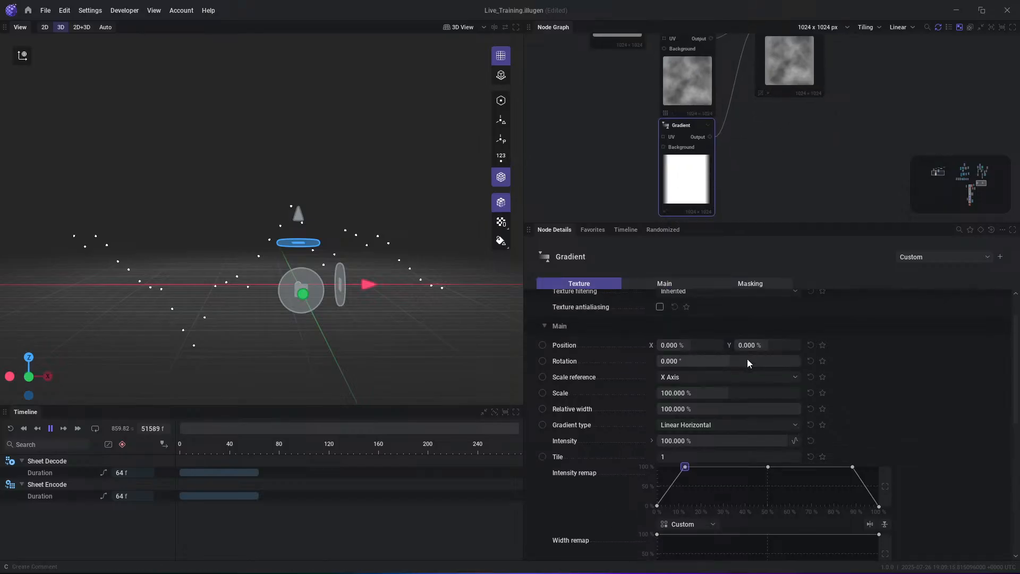
pyautogui.doubleClick(746, 358)
pyautogui.write('90')
pyautogui.press('Return')
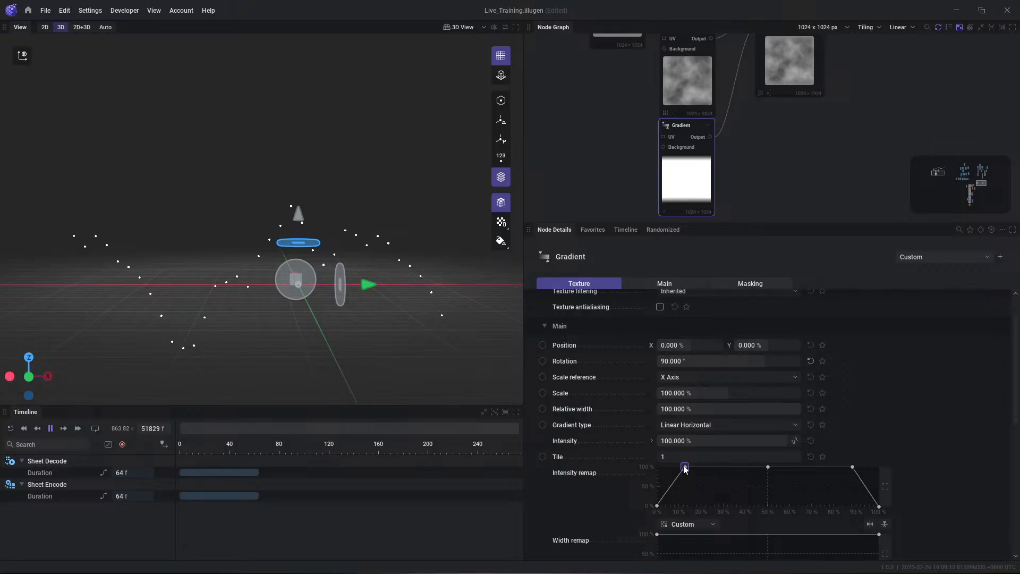
pyautogui.moveTo(686, 467)
pyautogui.mouseDown()
pyautogui.moveTo(707, 471)
pyautogui.moveTo(686, 464)
pyautogui.mouseUp()
pyautogui.doubleClick(723, 365)
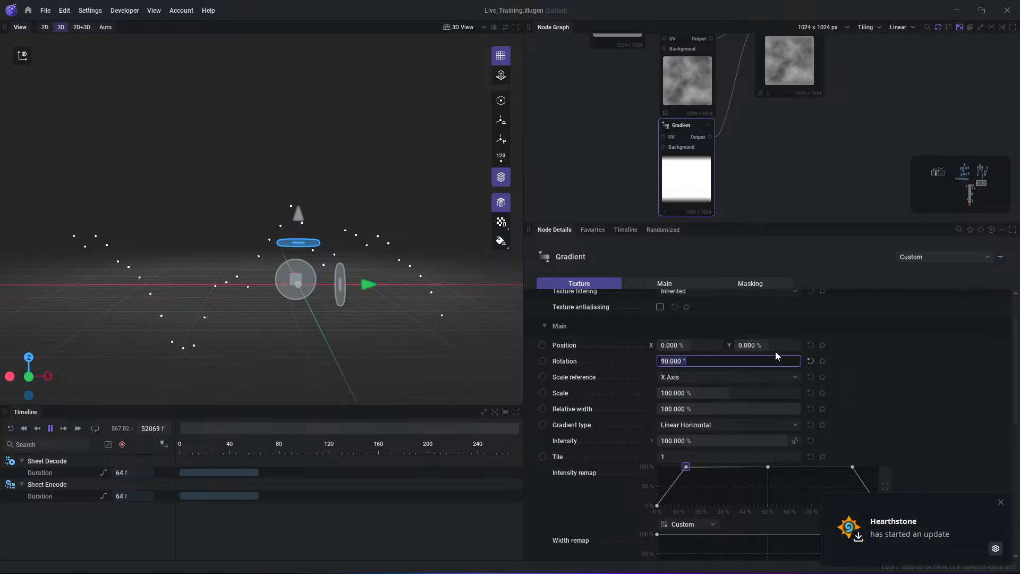
pyautogui.write('0')
pyautogui.press('Return')
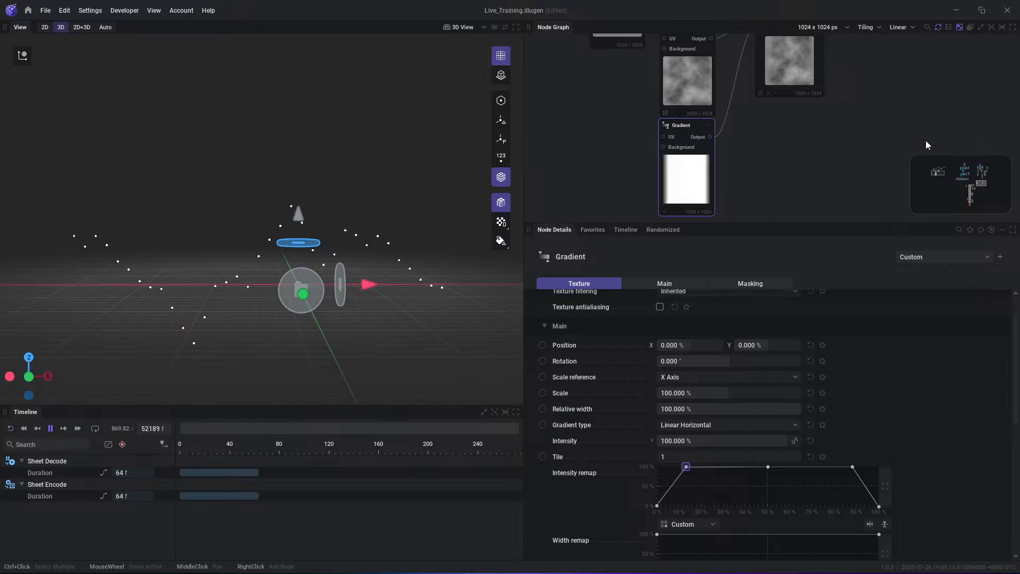
# - Review the Blend node's settings and return to those of the second Geo Combine Transform
pyautogui.moveTo(838, 88); pyautogui.dragTo(797, 202, button='middle')
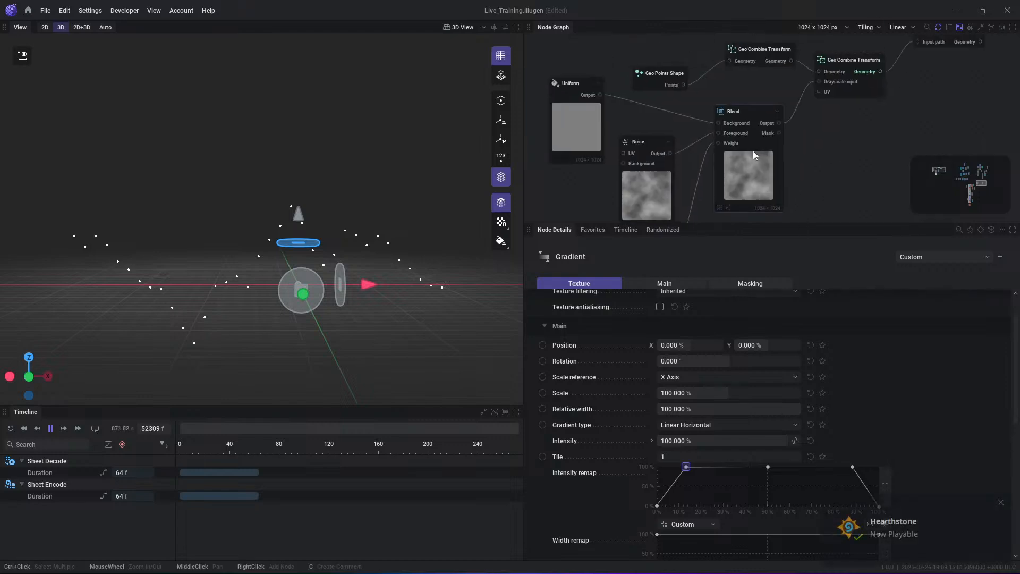
pyautogui.click(753, 153)
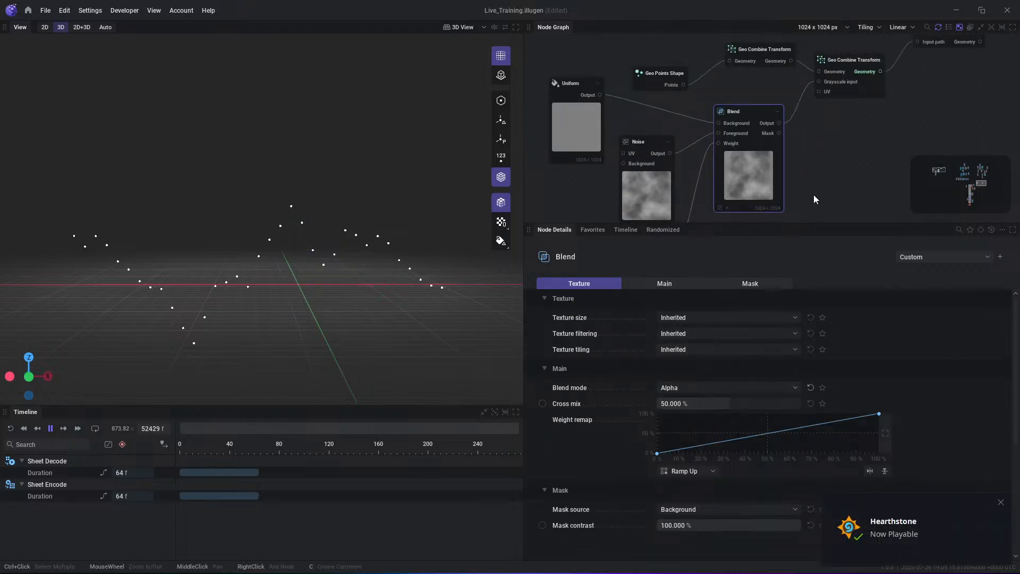
pyautogui.scroll(-2, 690, 164)
pyautogui.scroll(-1, 688, 160)
pyautogui.moveTo(836, 132); pyautogui.dragTo(769, 146, button='middle')
pyautogui.click(723, 102)
pyautogui.click(759, 91)
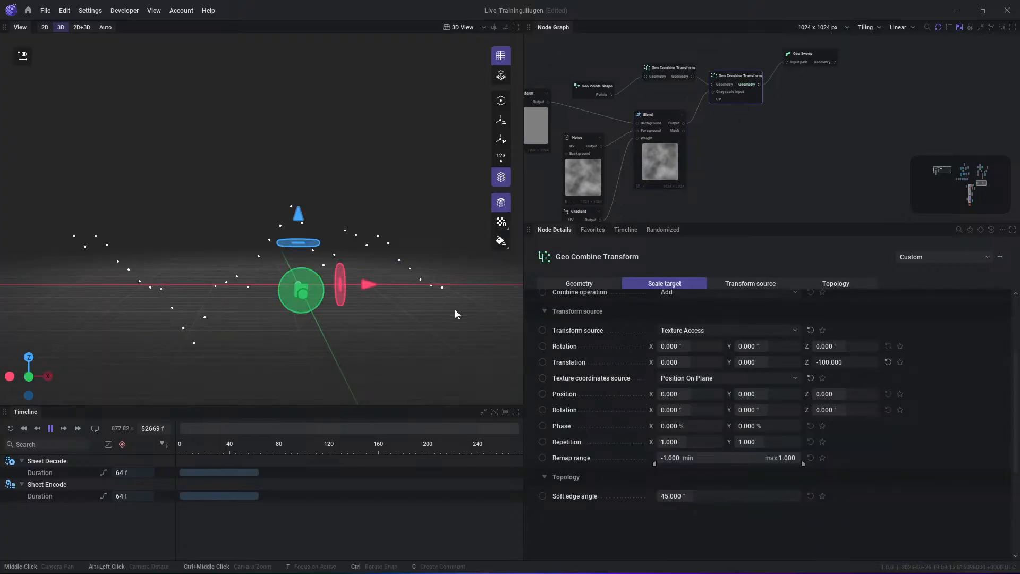
# - Shift the Noise node's Y position to 34.667% and preview the Geo Sweep output
pyautogui.moveTo(707, 170); pyautogui.dragTo(760, 137, button='middle')
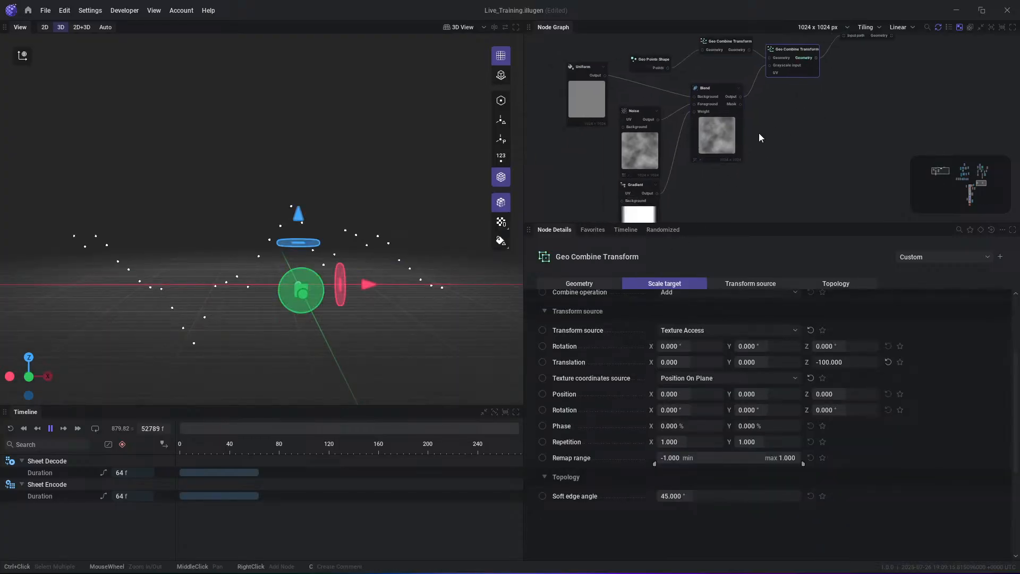
pyautogui.click(632, 146)
pyautogui.moveTo(762, 383)
pyautogui.mouseDown()
pyautogui.moveTo(797, 383)
pyautogui.moveTo(764, 384)
pyautogui.mouseUp()
pyautogui.moveTo(819, 81); pyautogui.dragTo(765, 135, button='middle')
pyautogui.click(827, 92)
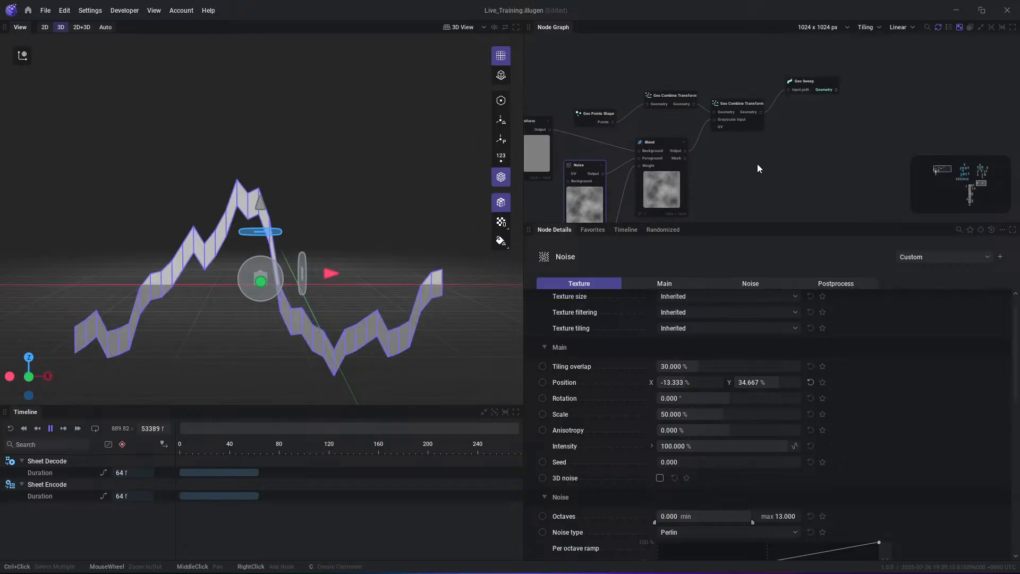
# - Narrow the second Geo Combine Transform's remap range to -0.362 minimum and 0.410 maximum
pyautogui.click(737, 115)
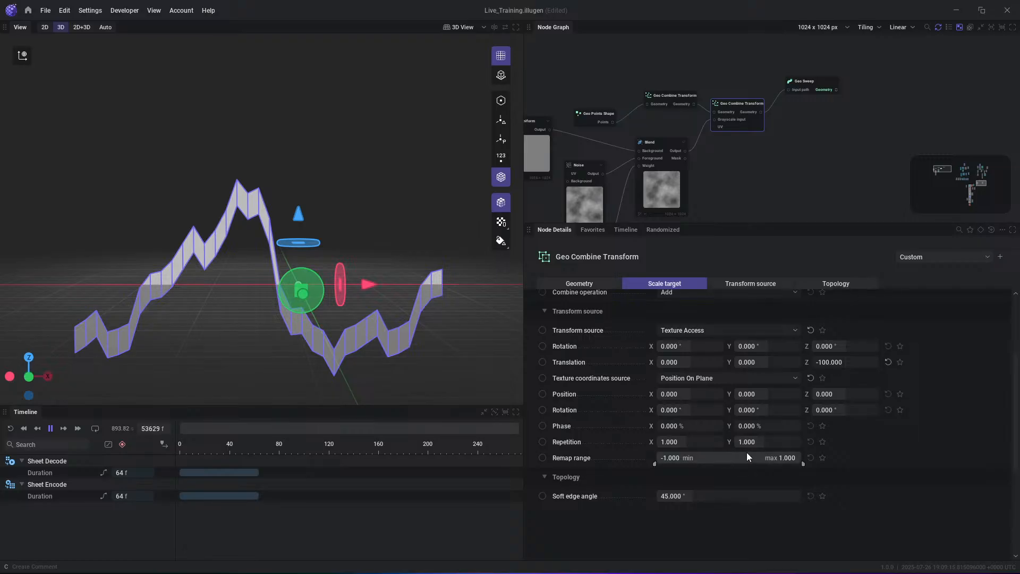
pyautogui.moveTo(804, 466); pyautogui.dragTo(737, 466)
pyautogui.moveTo(664, 468); pyautogui.dragTo(725, 460)
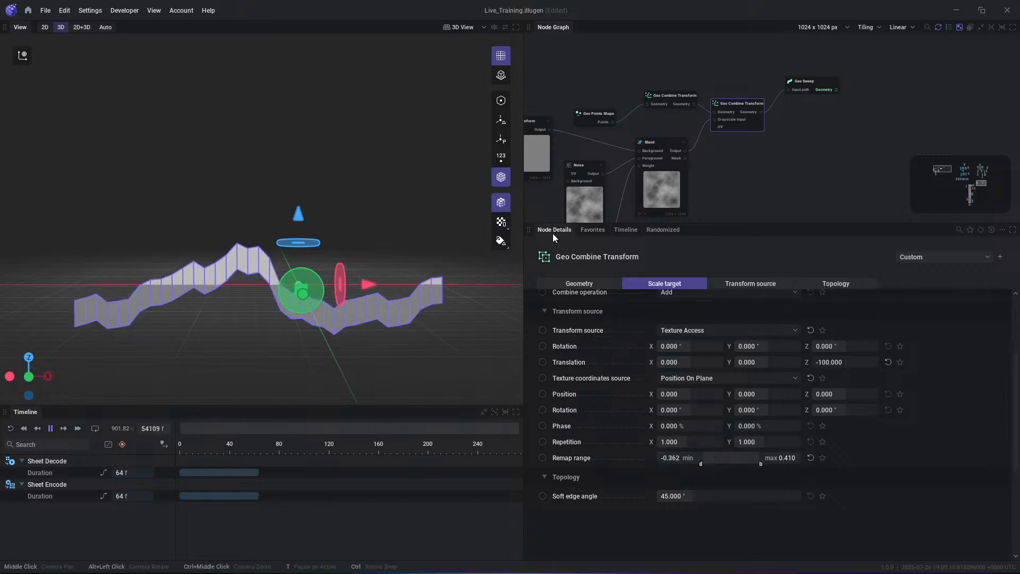
# - Drive the Noise node's Seed with a Mod: Cycle node and stop the timeline playback
pyautogui.moveTo(598, 201); pyautogui.dragTo(622, 158, button='middle')
pyautogui.click(620, 158)
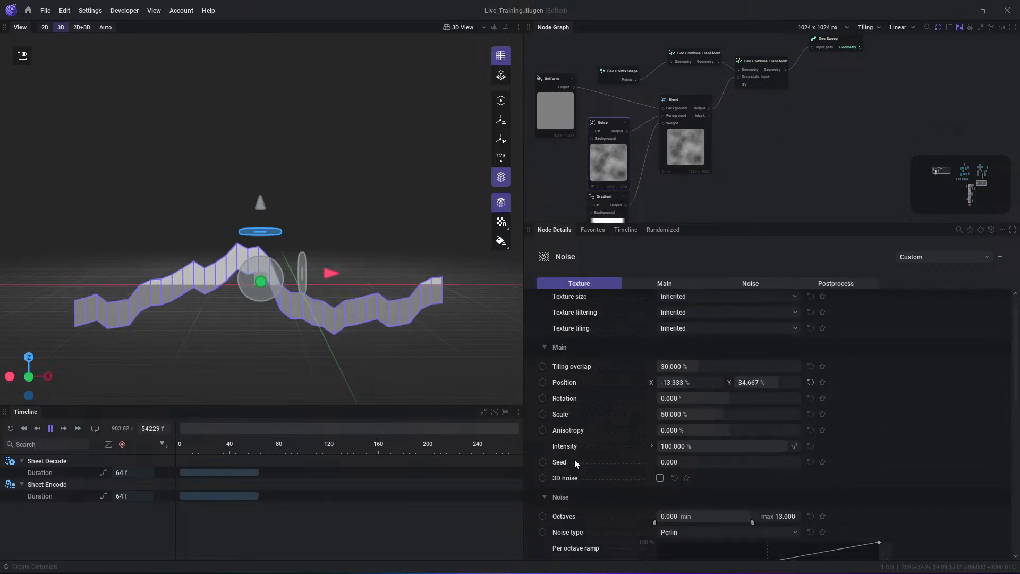
pyautogui.click(542, 462)
pyautogui.click(542, 462)
pyautogui.moveTo(659, 209); pyautogui.dragTo(772, 167, button='middle')
pyautogui.moveTo(704, 105); pyautogui.dragTo(630, 144)
pyautogui.click(656, 176)
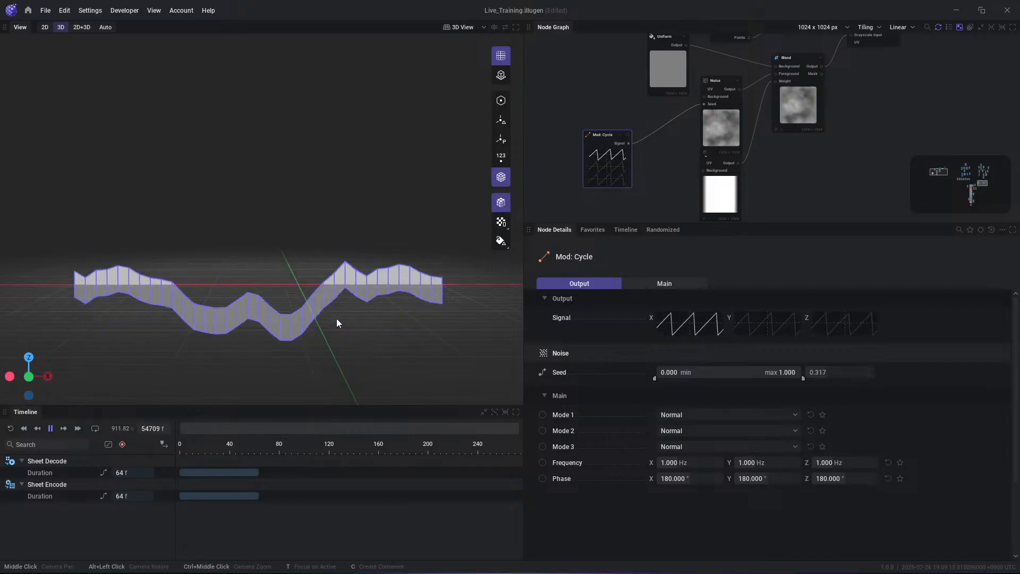
pyautogui.moveTo(919, 68); pyautogui.dragTo(819, 112, button='middle')
pyautogui.press('space')
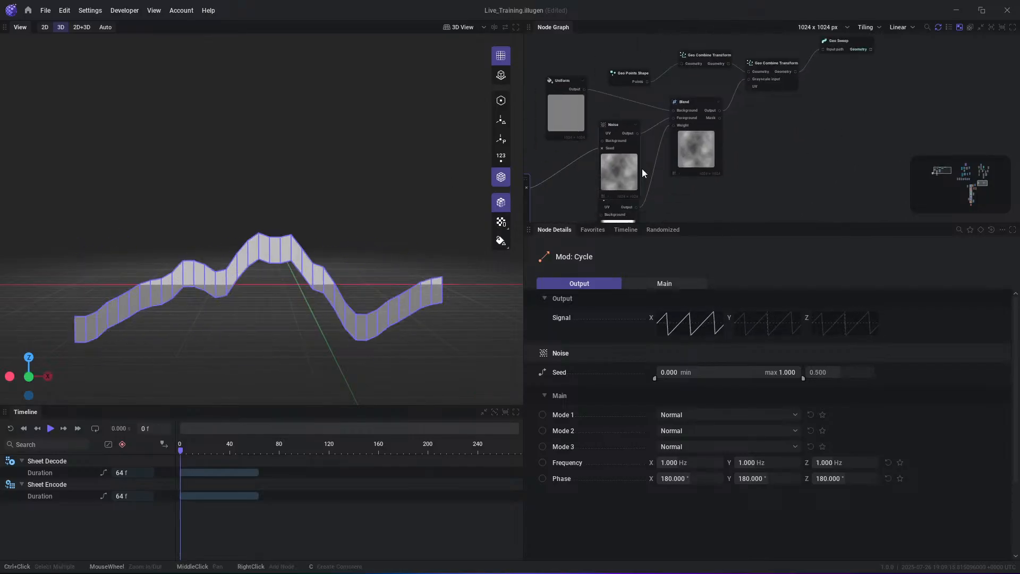
# - Insert a Geo Combine Scale node between the second Geo Combine Transform and the Geo Sweep
pyautogui.moveTo(848, 44); pyautogui.dragTo(878, 45)
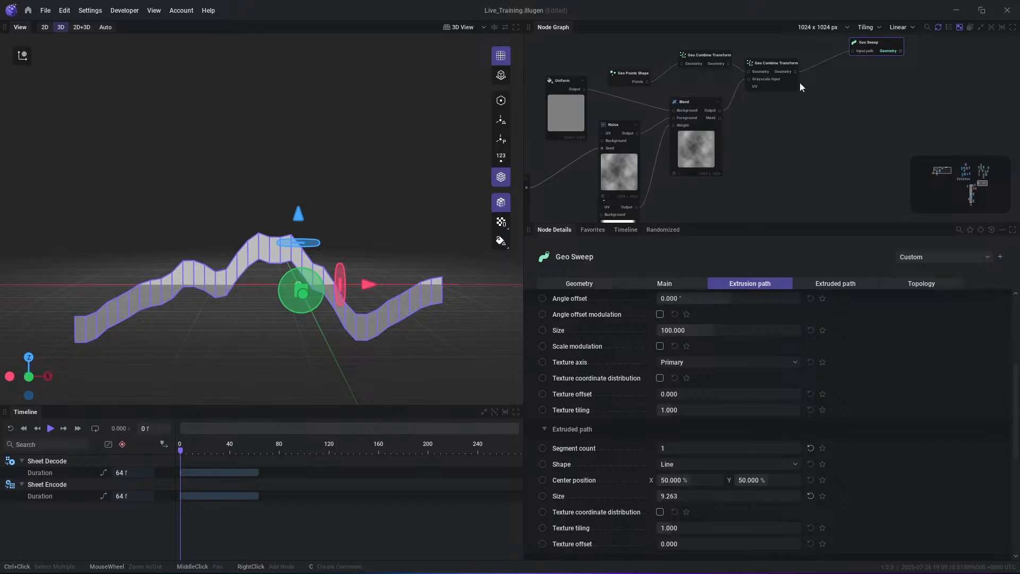
pyautogui.rightClick(844, 92)
pyautogui.write('scale')
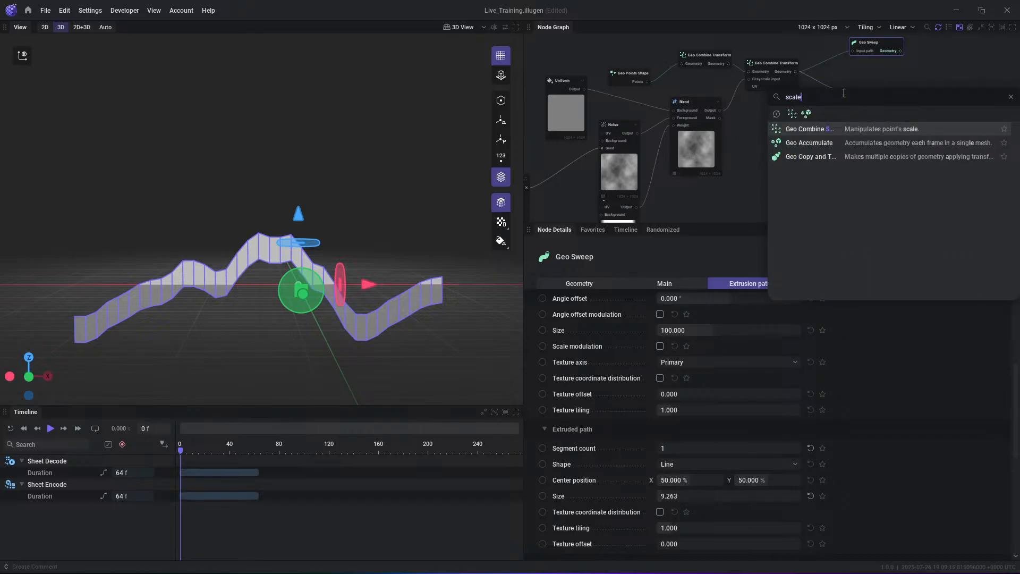
pyautogui.press('Return')
pyautogui.moveTo(872, 75); pyautogui.dragTo(815, 113, button='middle')
pyautogui.click(835, 96)
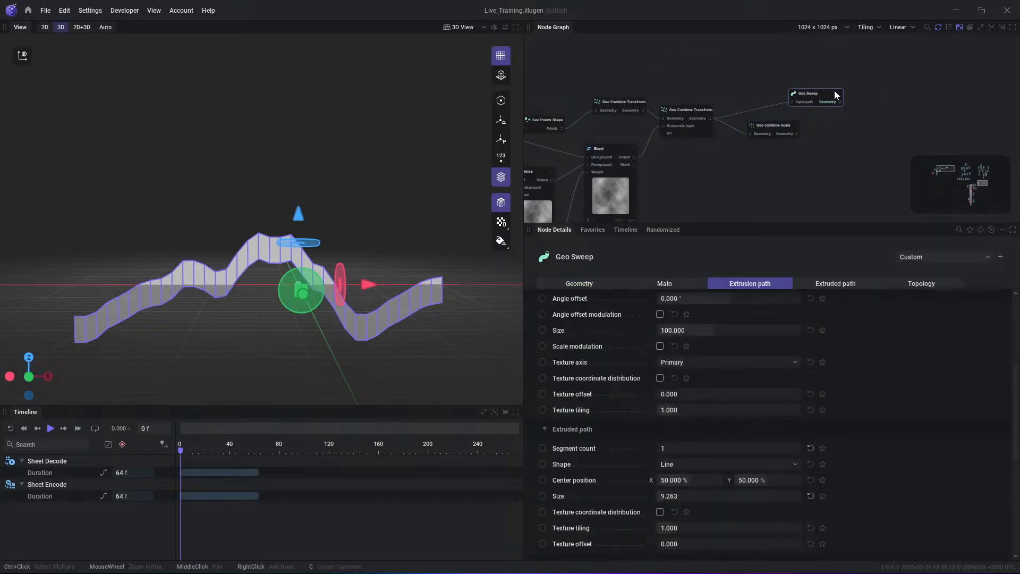
pyautogui.moveTo(836, 96); pyautogui.dragTo(843, 94)
pyautogui.moveTo(797, 134); pyautogui.dragTo(771, 116)
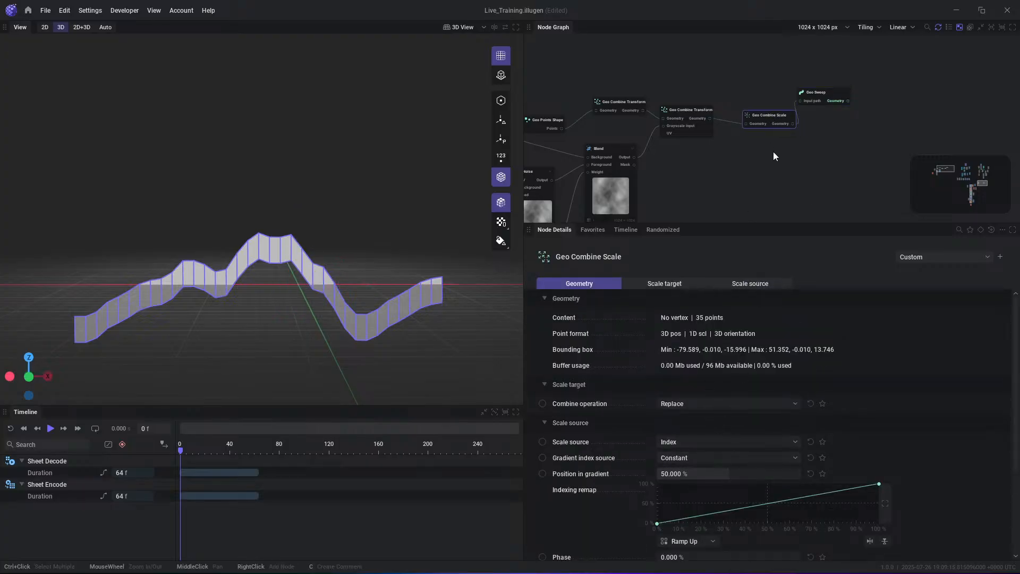
# - Keep the Geo Combine Scale's scale source on Index and set its gradient index source to Normalized Point Index
pyautogui.click(693, 442)
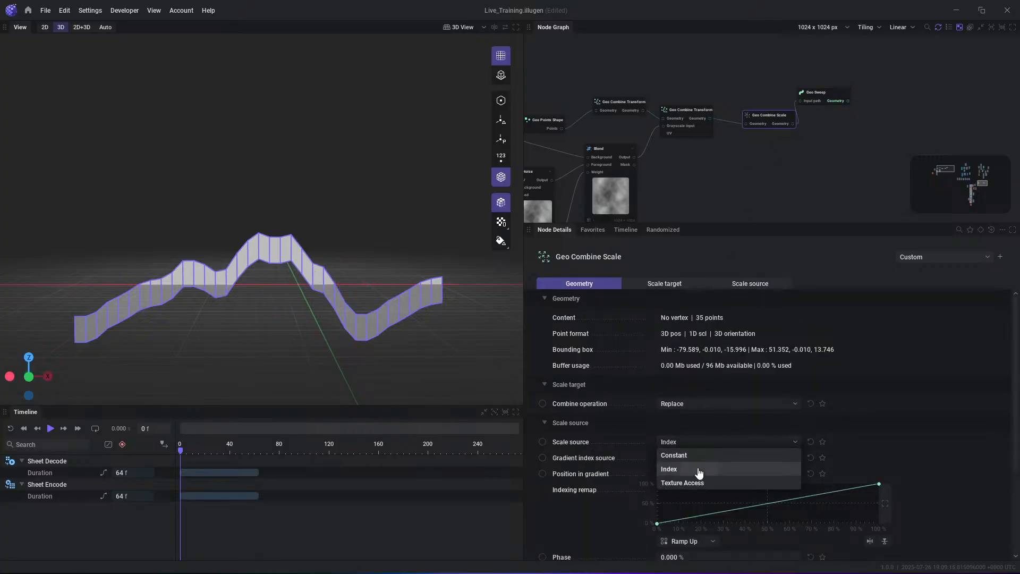
pyautogui.click(698, 469)
pyautogui.click(699, 442)
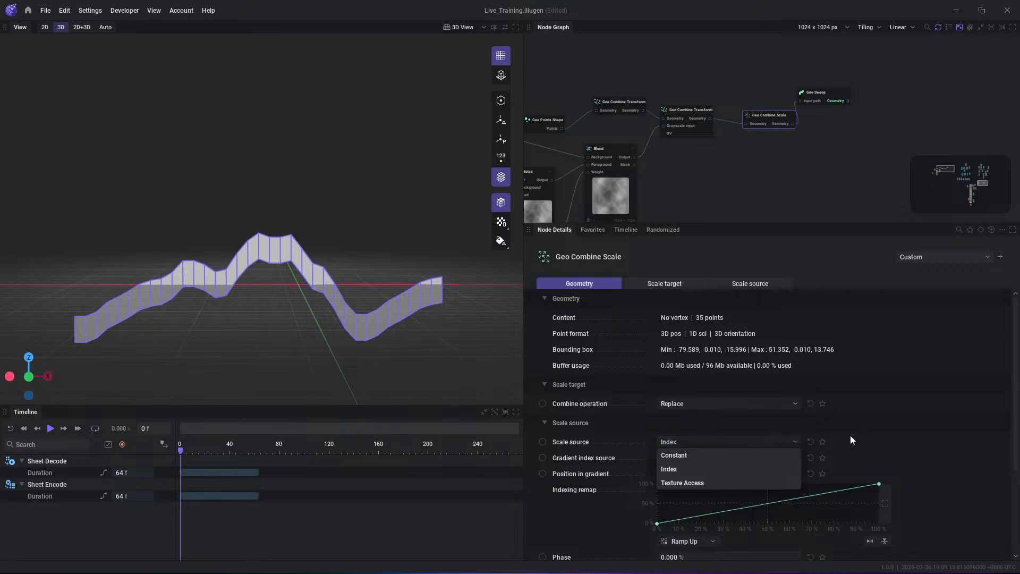
pyautogui.click(850, 439)
pyautogui.click(714, 458)
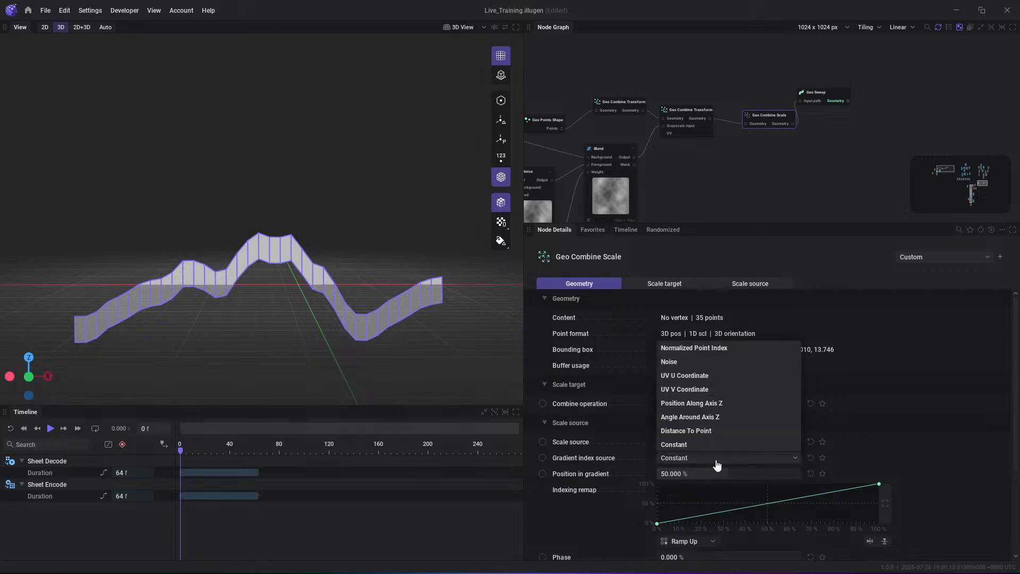
pyautogui.click(711, 348)
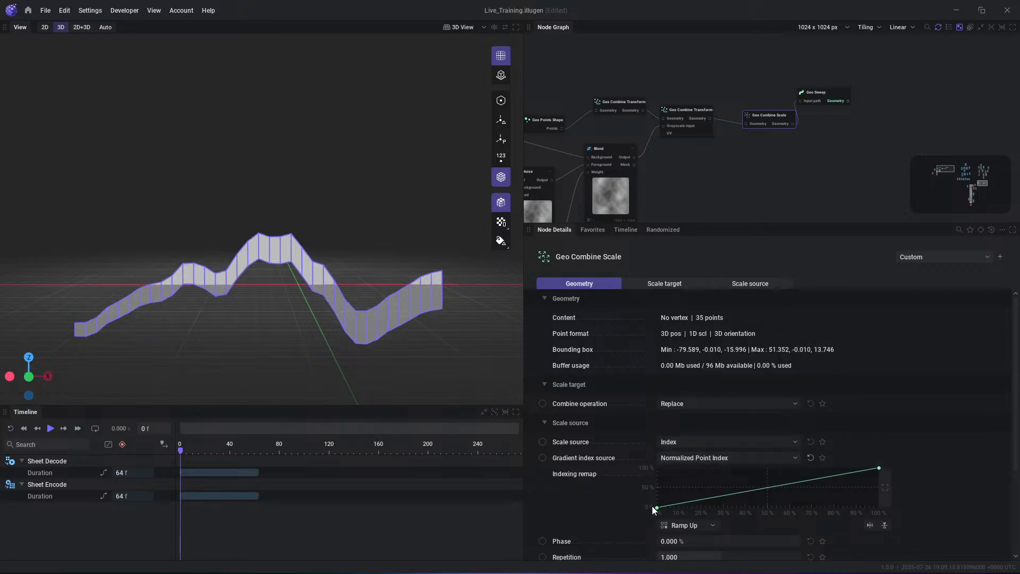
# - Reshape the Indexing remap curve into an arch: both ends at 0%, a 100% peak near the middle and a raised shoulder point on each side
pyautogui.moveTo(880, 469); pyautogui.dragTo(881, 532)
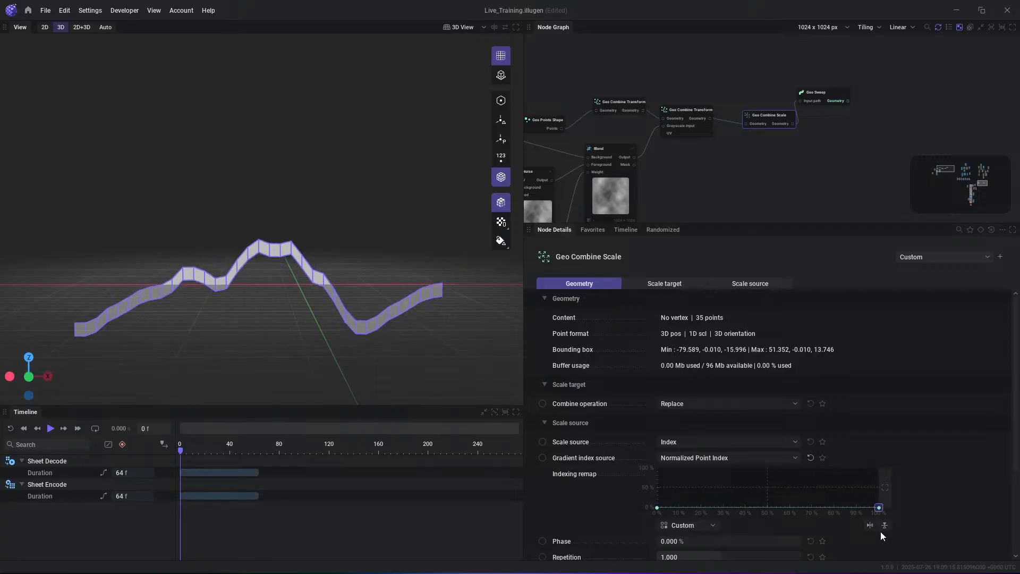
pyautogui.moveTo(758, 508); pyautogui.dragTo(763, 455)
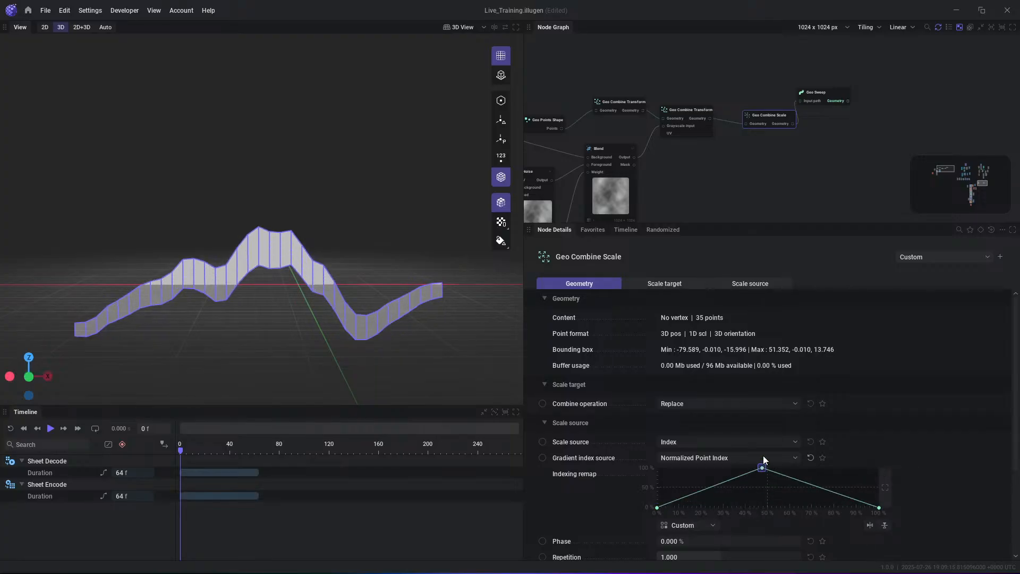
pyautogui.scroll(-2, 852, 448)
pyautogui.moveTo(707, 425); pyautogui.dragTo(677, 413)
pyautogui.moveTo(854, 435); pyautogui.dragTo(856, 410)
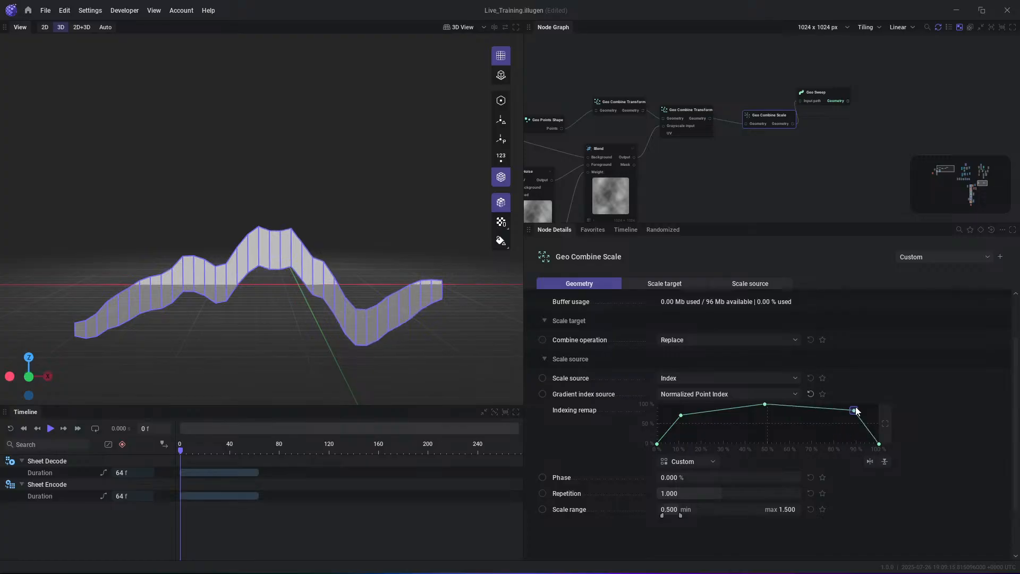
# - Set the Scale range to 0.000 minimum and 0.485 maximum, and lower both shoulder points of the Indexing remap curve slightly
pyautogui.moveTo(666, 516); pyautogui.dragTo(665, 515)
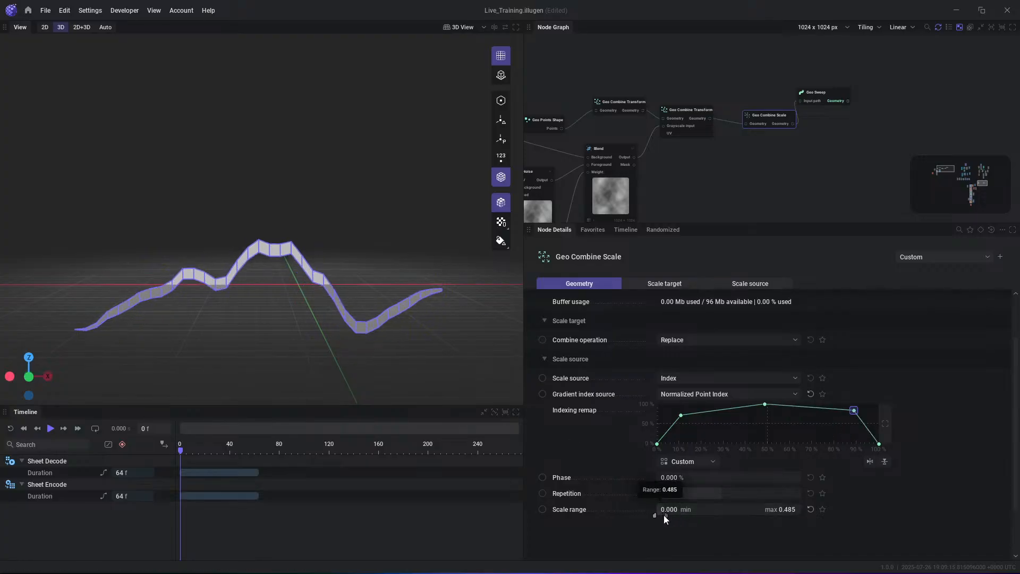
pyautogui.click(879, 444)
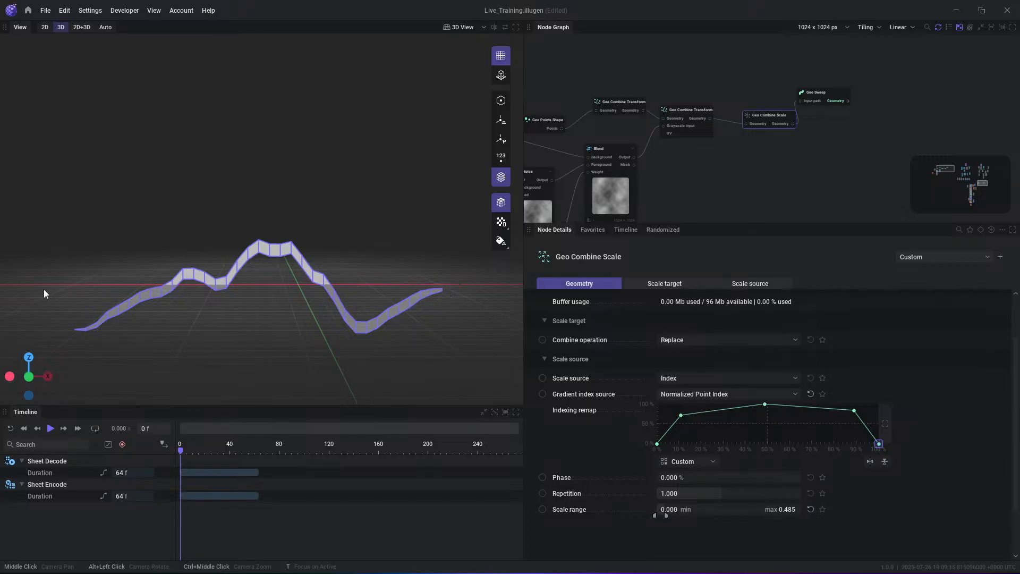
pyautogui.click(764, 404)
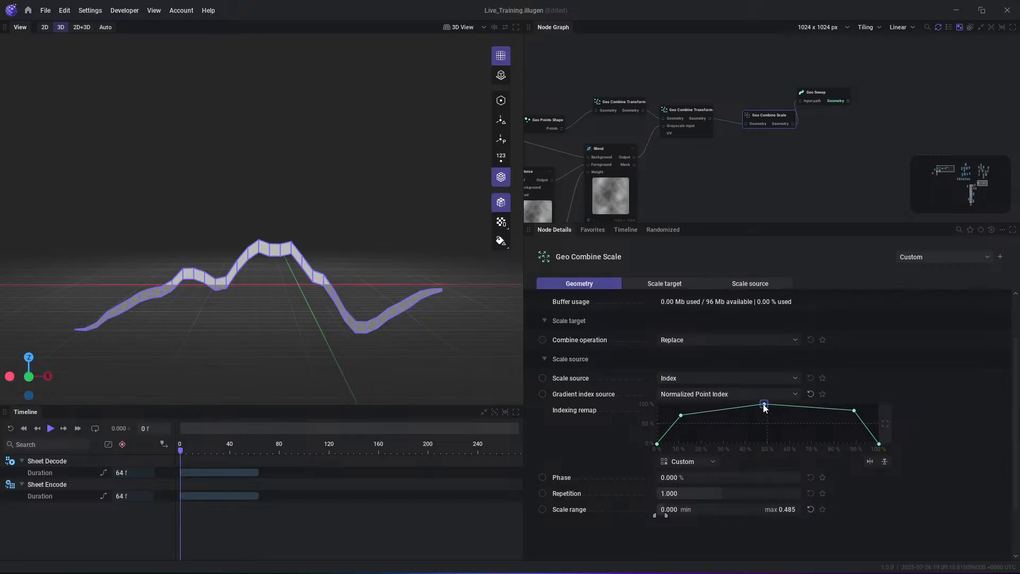
pyautogui.moveTo(677, 417); pyautogui.dragTo(682, 425)
pyautogui.moveTo(844, 410); pyautogui.dragTo(847, 419)
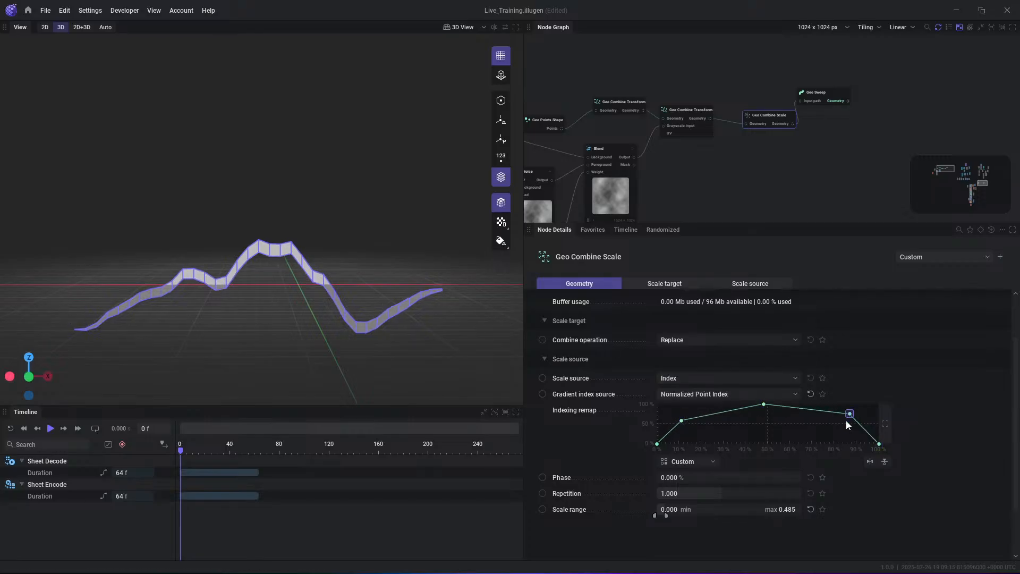
# - Briefly show the point numbers on the strip to check the order along it, and hide them again
pyautogui.click(501, 155)
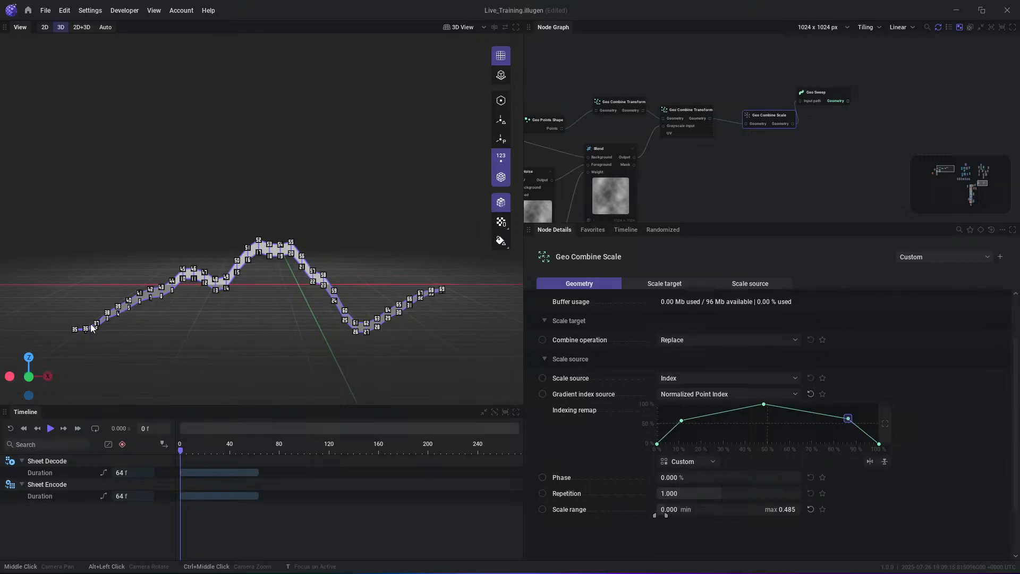
pyautogui.click(501, 155)
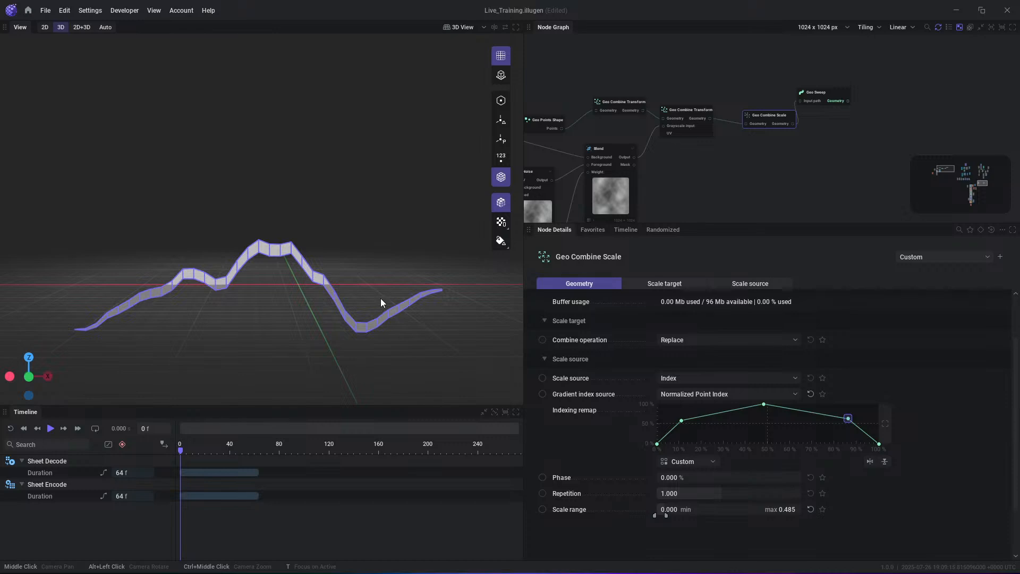
pyautogui.scroll(-1, 299, 306)
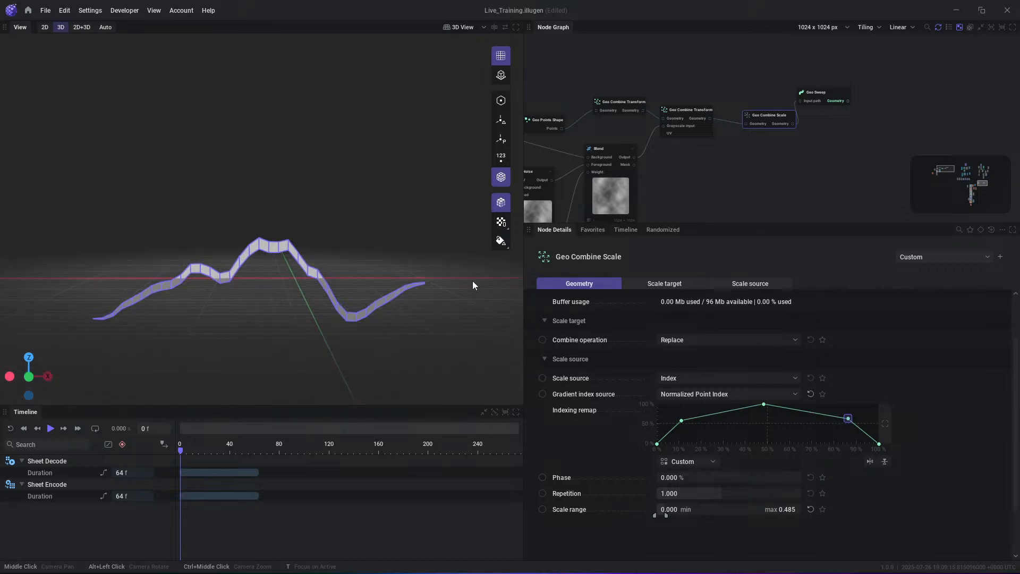
# - Preview the Noise node's output and the Blend node's output in the 2D view to compare their side edges
pyautogui.moveTo(717, 182); pyautogui.dragTo(879, 59, button='middle')
pyautogui.scroll(2, 763, 84)
pyautogui.moveTo(717, 72); pyautogui.dragTo(725, 117, button='middle')
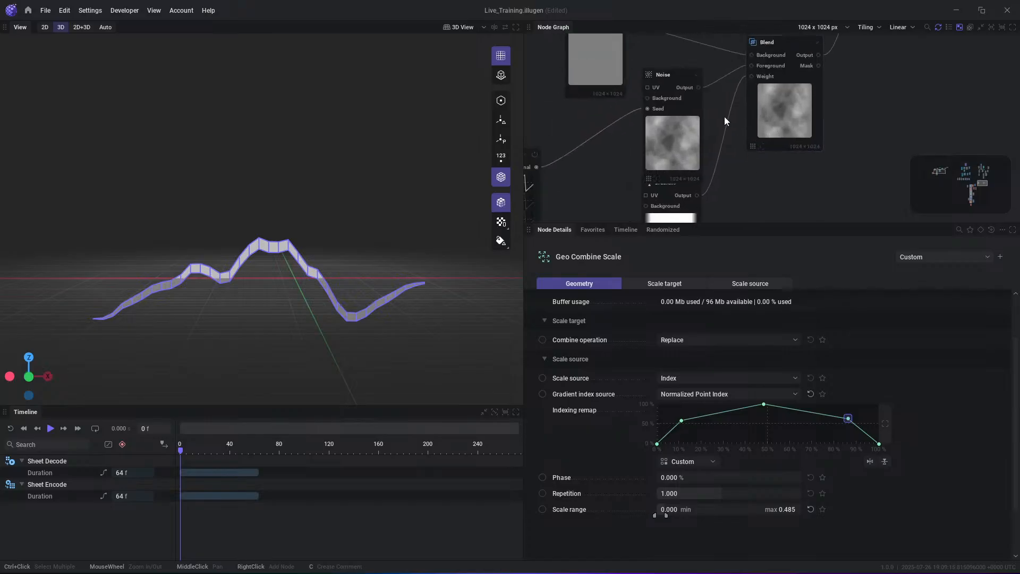
pyautogui.click(696, 92)
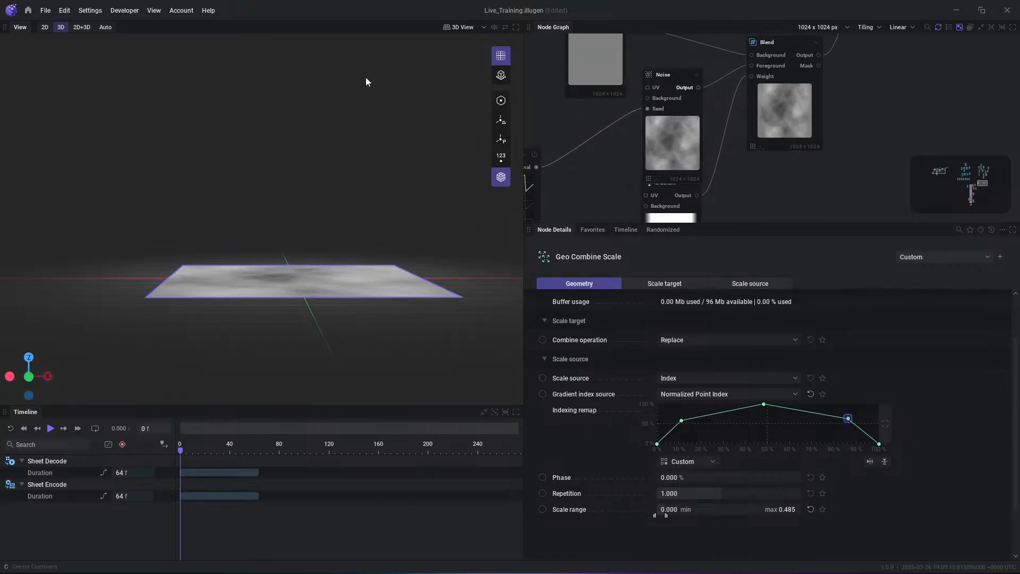
pyautogui.click(44, 28)
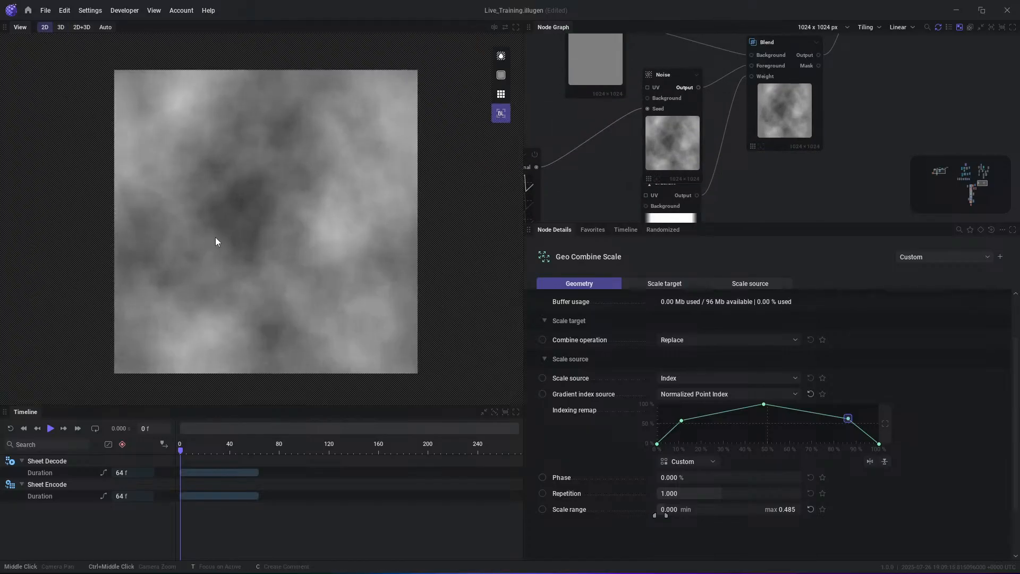
pyautogui.moveTo(743, 86); pyautogui.dragTo(727, 109, button='middle')
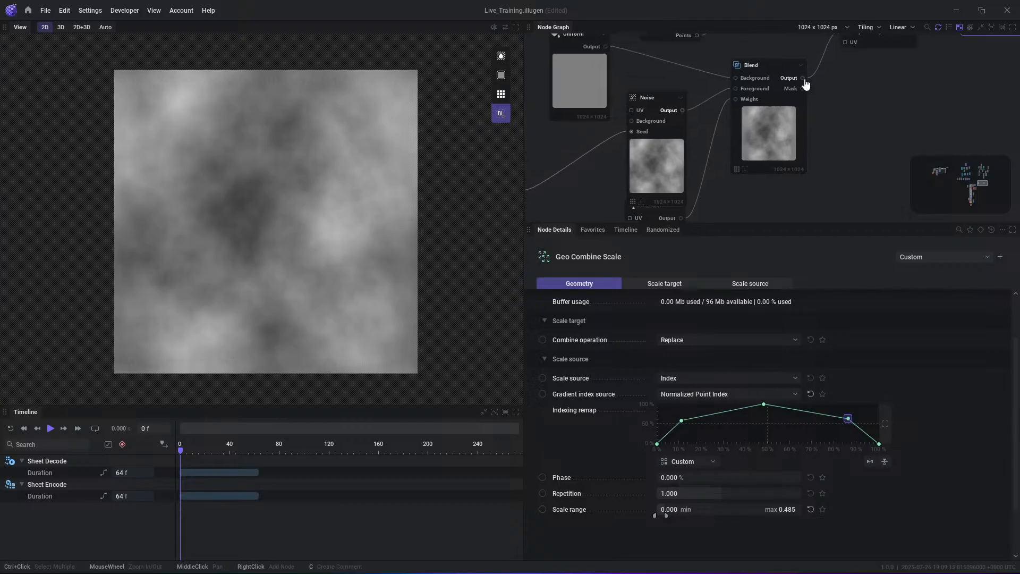
pyautogui.click(803, 79)
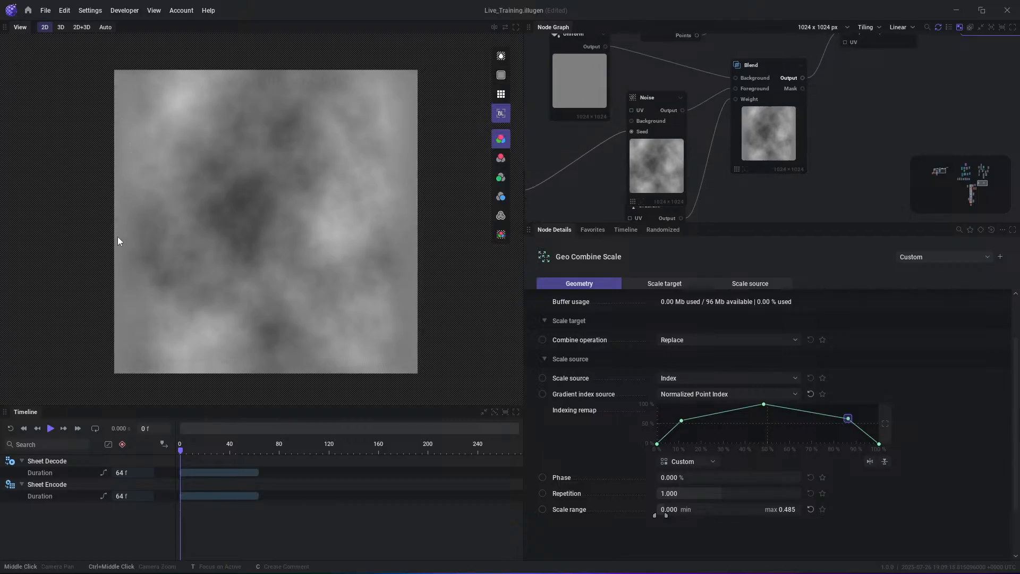
# - Move the Gradient's Intensity remap end points inward, to about 10% and 96%, keeping the upper points at 100%
pyautogui.moveTo(739, 206); pyautogui.dragTo(755, 136, button='middle')
pyautogui.click(691, 159)
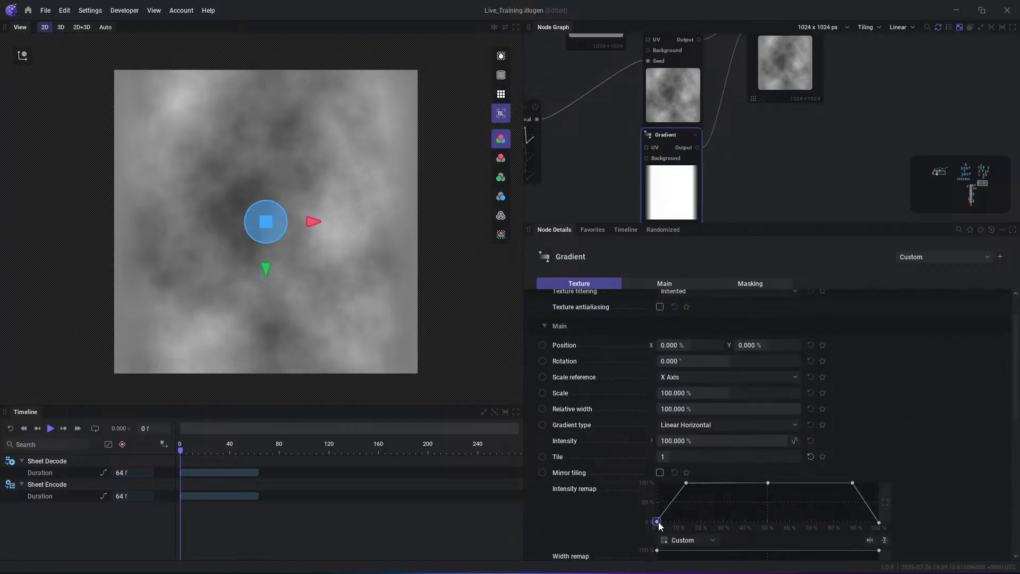
pyautogui.moveTo(658, 521); pyautogui.dragTo(684, 529)
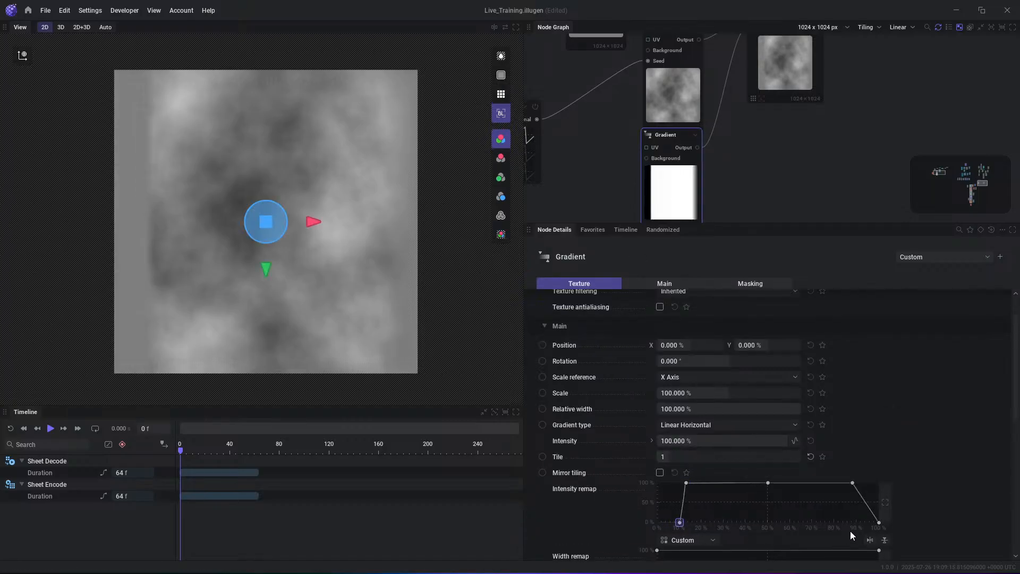
pyautogui.moveTo(877, 524); pyautogui.dragTo(845, 532)
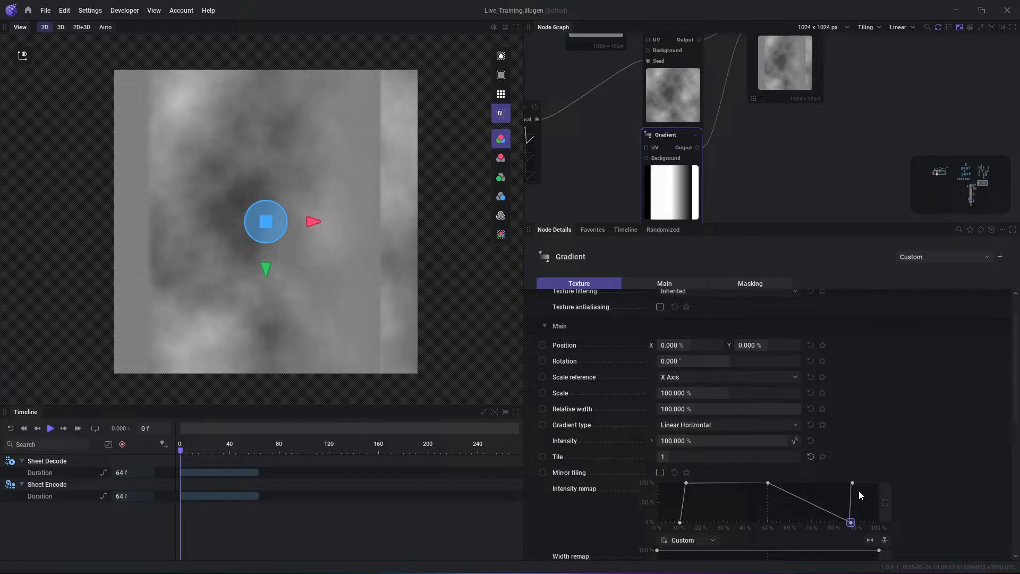
pyautogui.moveTo(855, 486); pyautogui.dragTo(856, 460)
# - Preview the Geo Sweep output in 3D and play the timeline briefly to check the animated strip
pyautogui.moveTo(965, 82); pyautogui.dragTo(713, 195, button='middle')
pyautogui.scroll(-3, 715, 192)
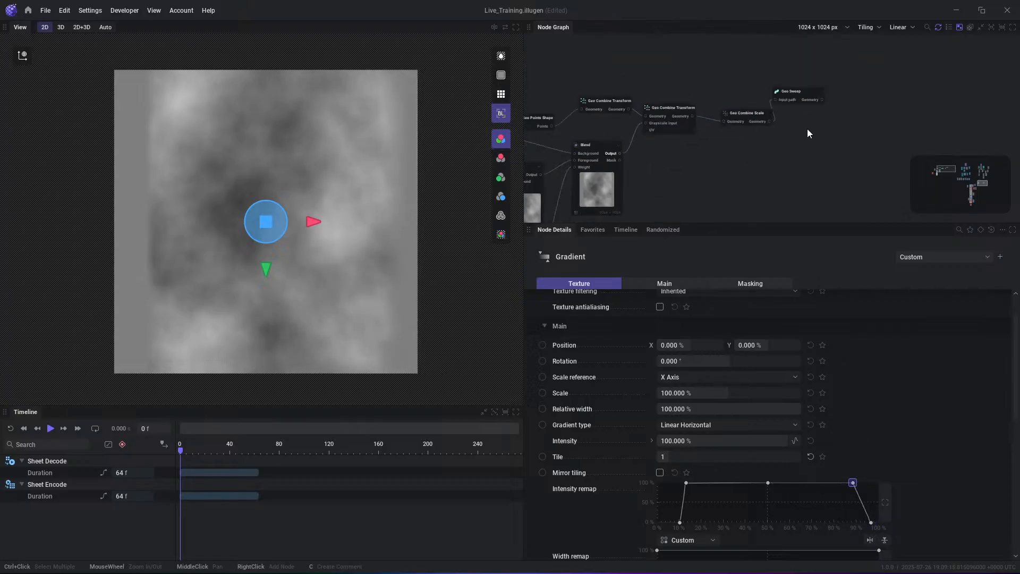
pyautogui.click(820, 103)
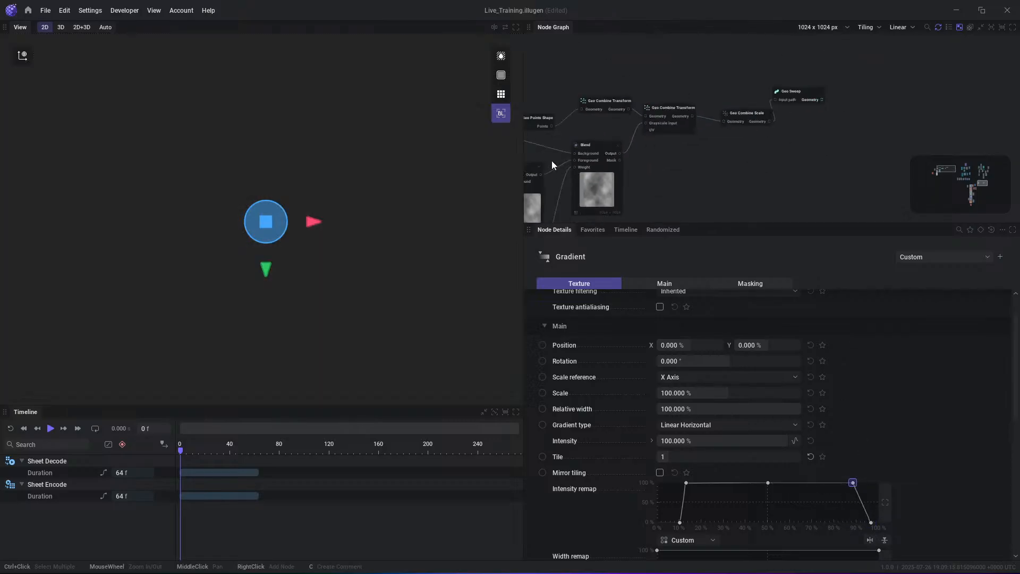
pyautogui.click(61, 27)
pyautogui.moveTo(576, 216); pyautogui.dragTo(730, 159, button='middle')
pyautogui.press('space')
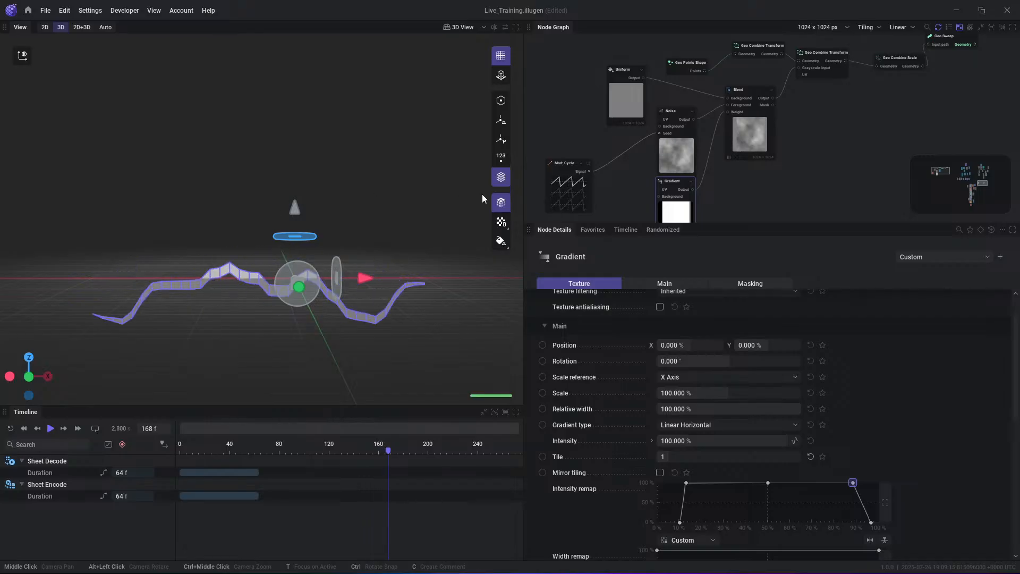
pyautogui.press('space')
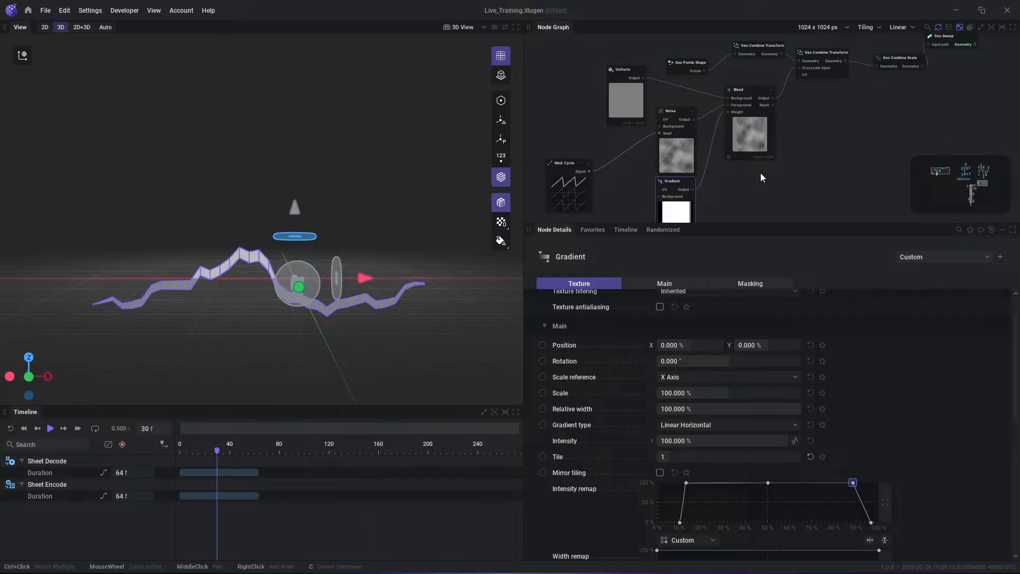
# - Add a Geo Accumulate node connected to the Geo Sweep's geometry output
pyautogui.moveTo(922, 97); pyautogui.dragTo(684, 157, button='middle')
pyautogui.scroll(2, 725, 97)
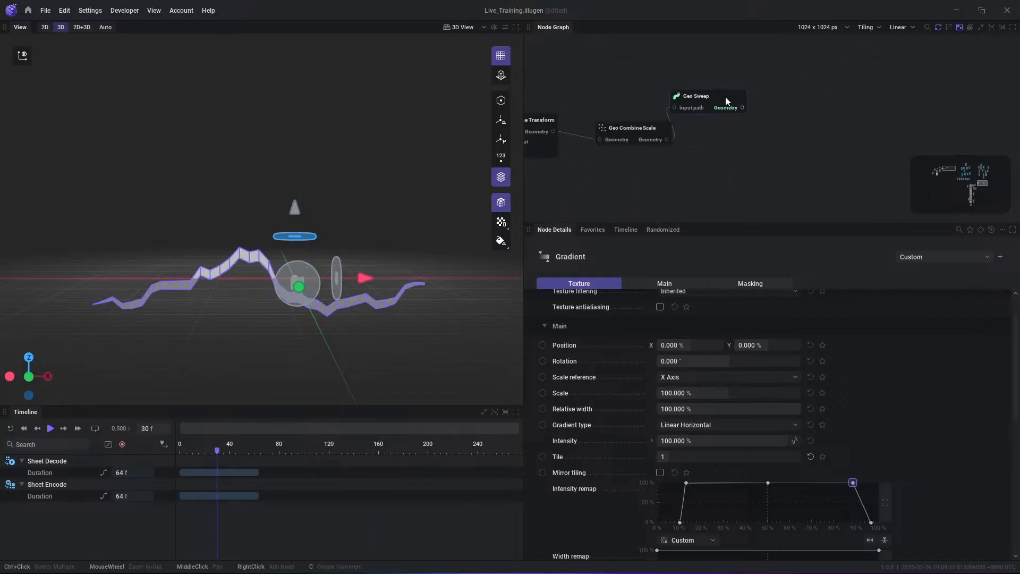
pyautogui.moveTo(742, 107); pyautogui.dragTo(768, 113)
pyautogui.write('ge')
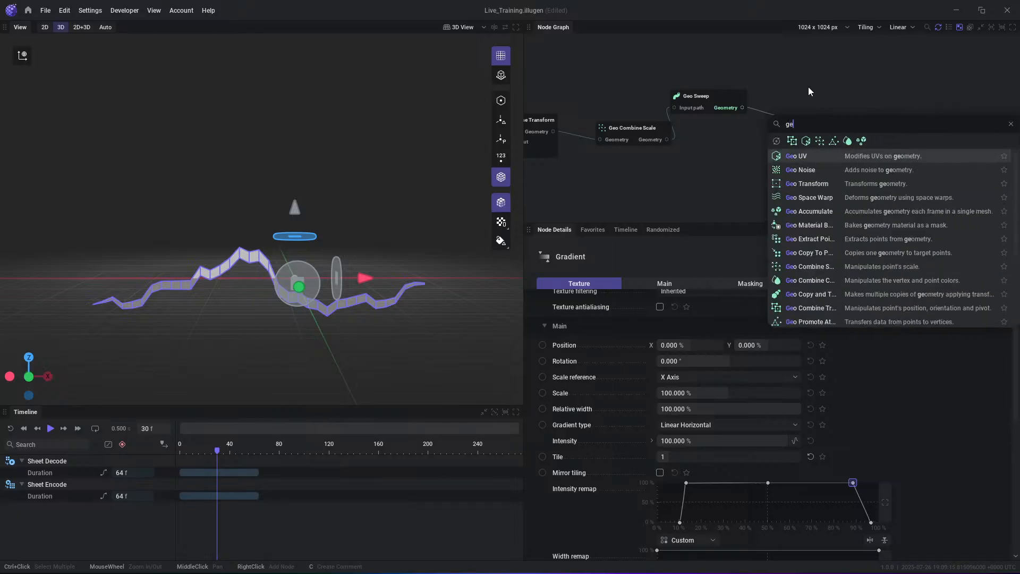
pyautogui.write('o cacc')
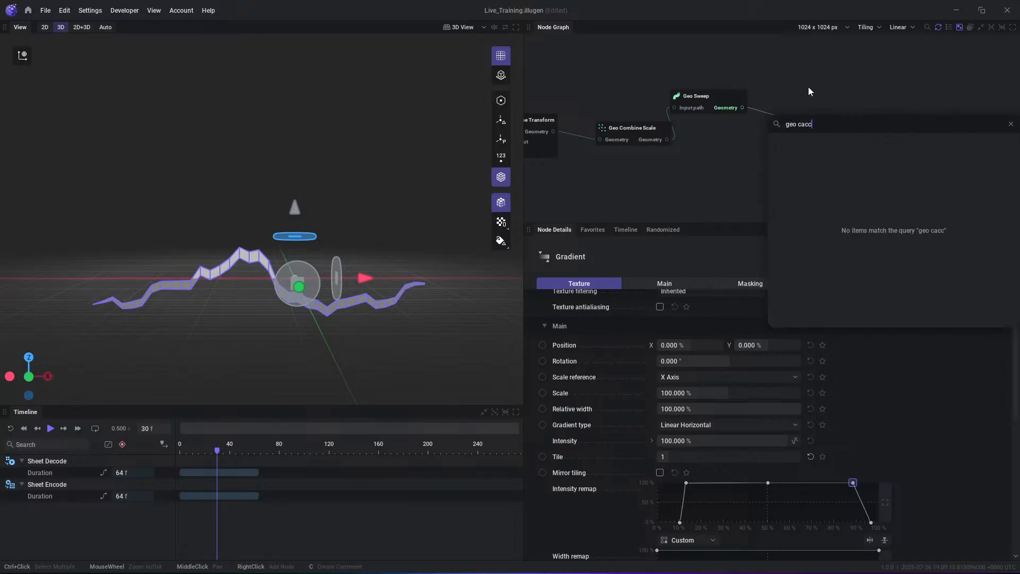
pyautogui.press('BackSpace')
pyautogui.press('BackSpace')
pyautogui.press('BackSpace')
pyautogui.press('BackSpace')
pyautogui.write('accu')
pyautogui.press('Return')
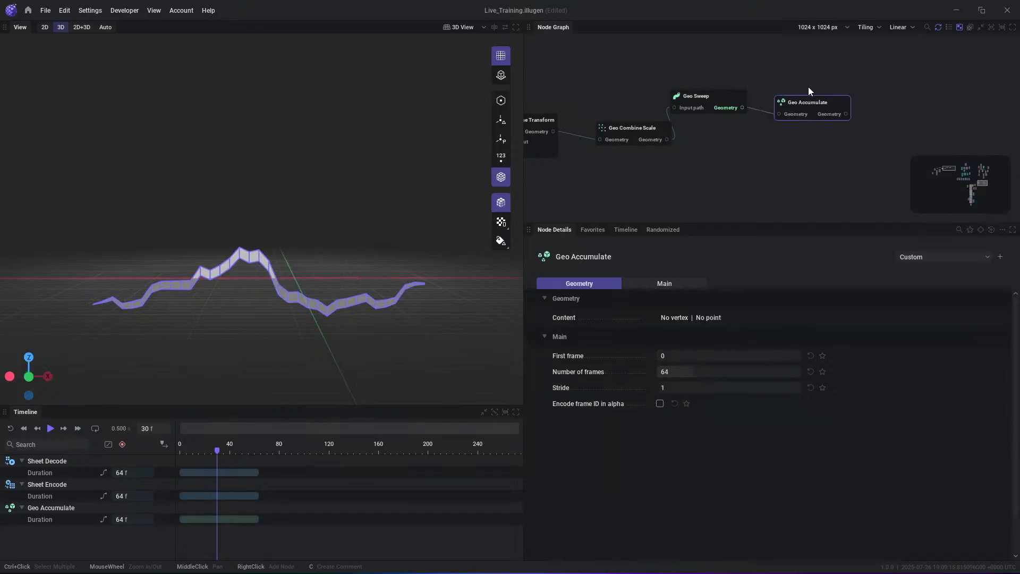
# - Preview the Geo Accumulate output, set its Number of frames to 8 and enable Encode frame ID in alpha
pyautogui.click(830, 114)
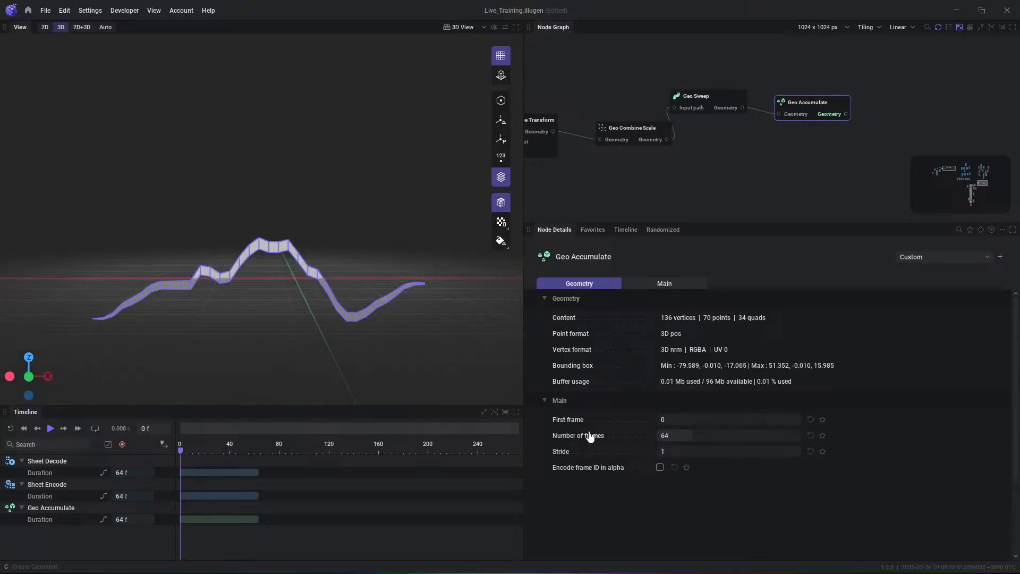
pyautogui.doubleClick(705, 433)
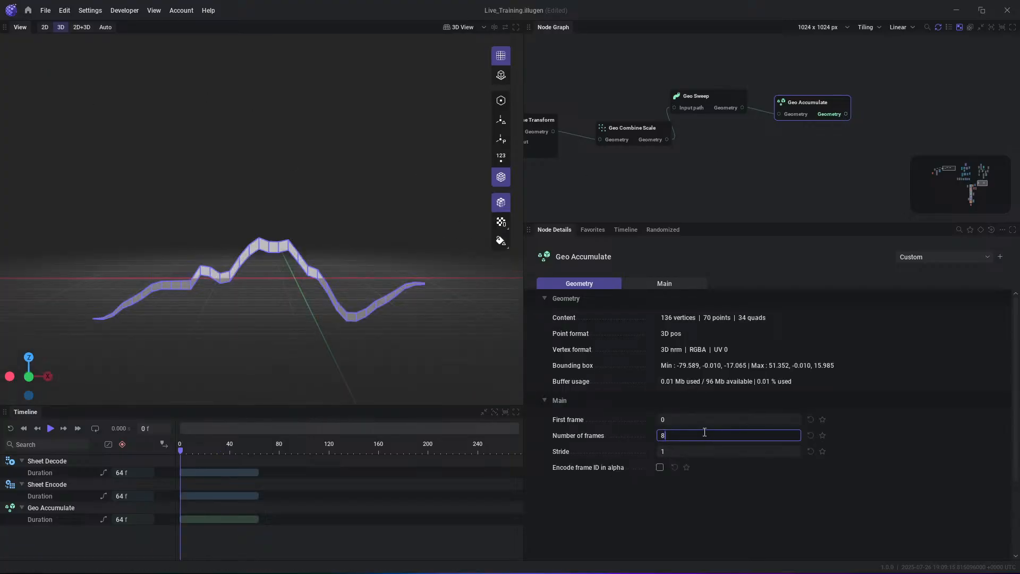
pyautogui.press('Return')
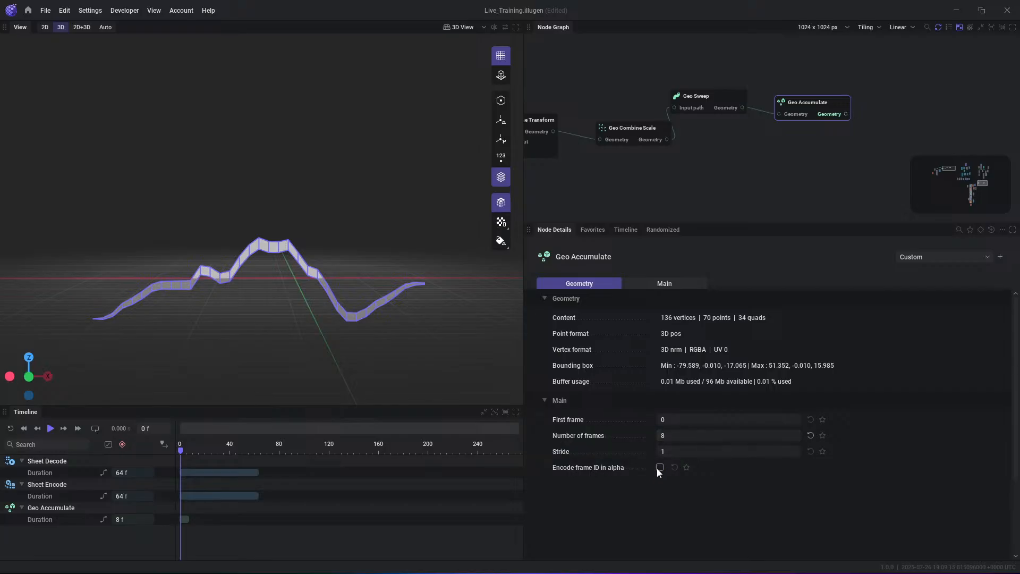
# - Display the vertex colors' alpha channel in the 3D view and advance the timeline to accumulate the strips
pyautogui.click(501, 242)
pyautogui.click(501, 343)
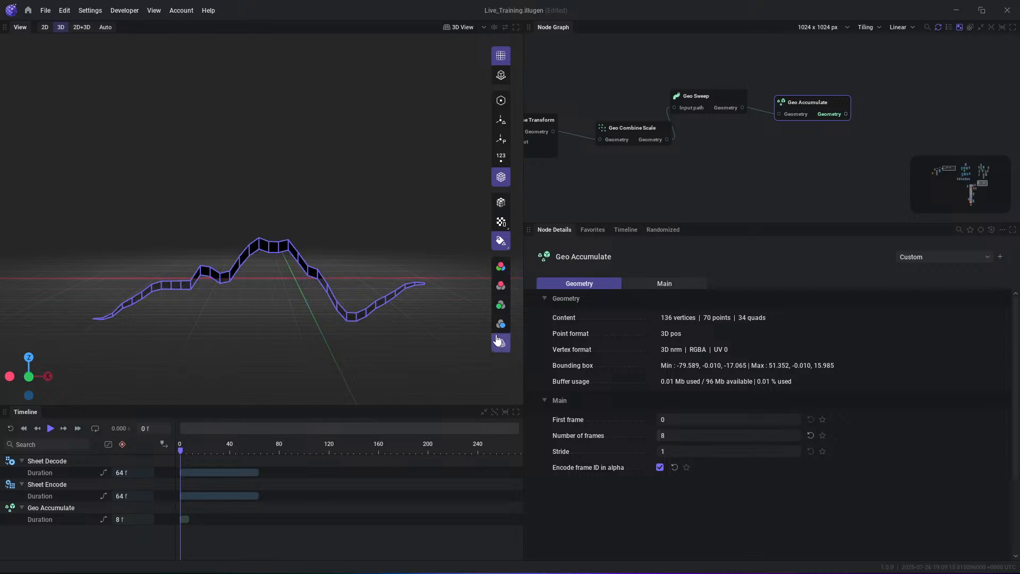
pyautogui.press('Right')
pyautogui.press('Right')
pyautogui.press('Right')
pyautogui.press('Right')
pyautogui.press('Right')
pyautogui.press('Right')
pyautogui.press('Right')
pyautogui.press('Right')
pyautogui.press('Right')
pyautogui.press('Right')
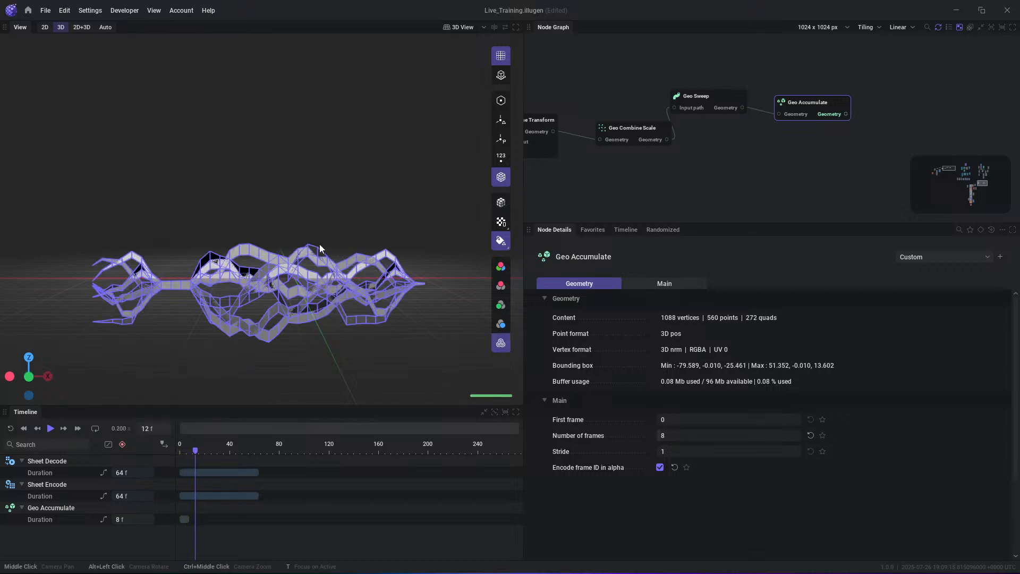
pyautogui.press('space')
pyautogui.press('space')
pyautogui.scroll(3, 306, 312)
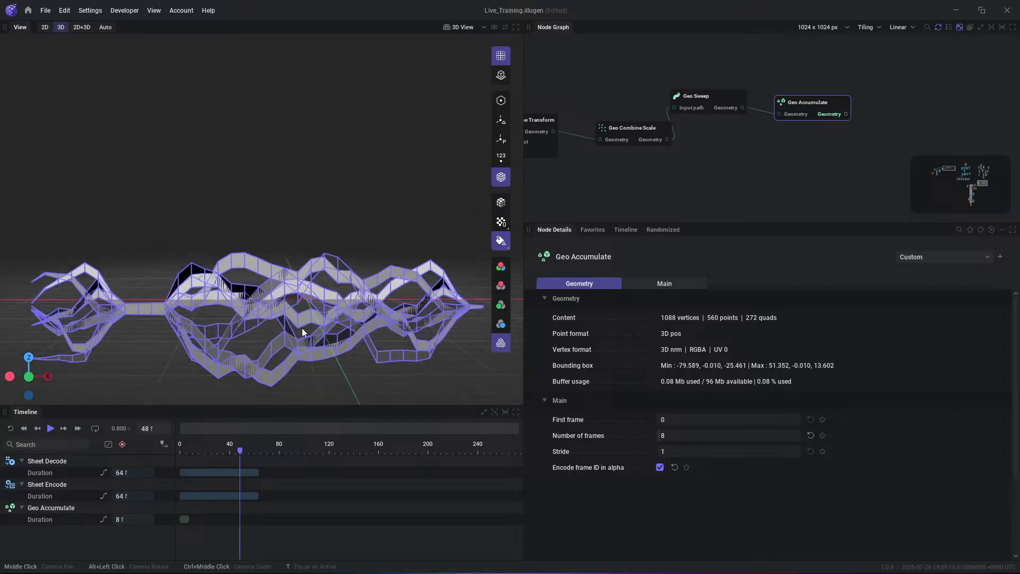
# - Hide the grid and wireframe in the 3D view and play the animation of the accumulated strips
pyautogui.click(496, 61)
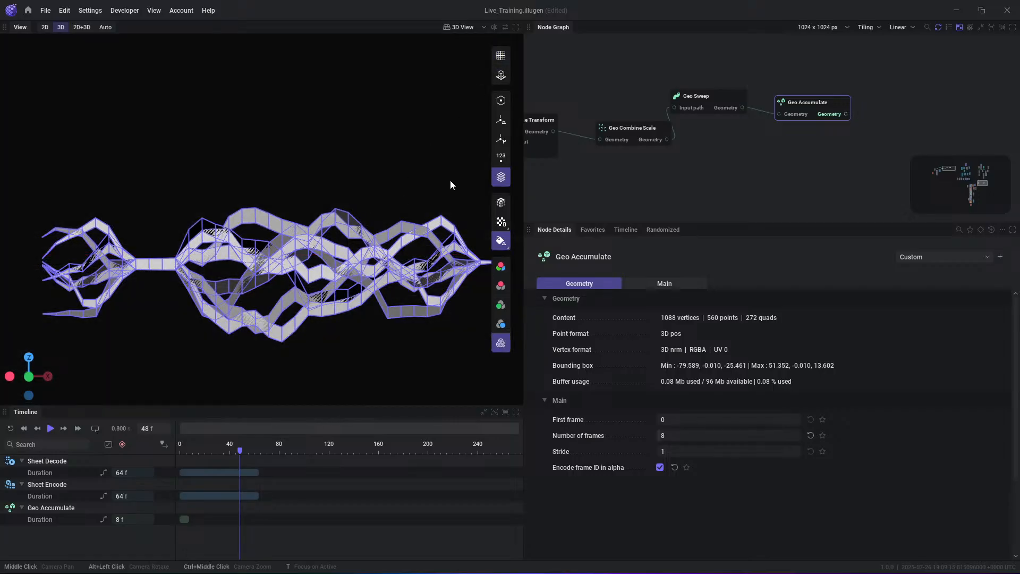
pyautogui.click(500, 176)
pyautogui.keyDown('alt'); pyautogui.moveTo(293, 199); pyautogui.dragTo(317, 205); pyautogui.keyUp('alt')
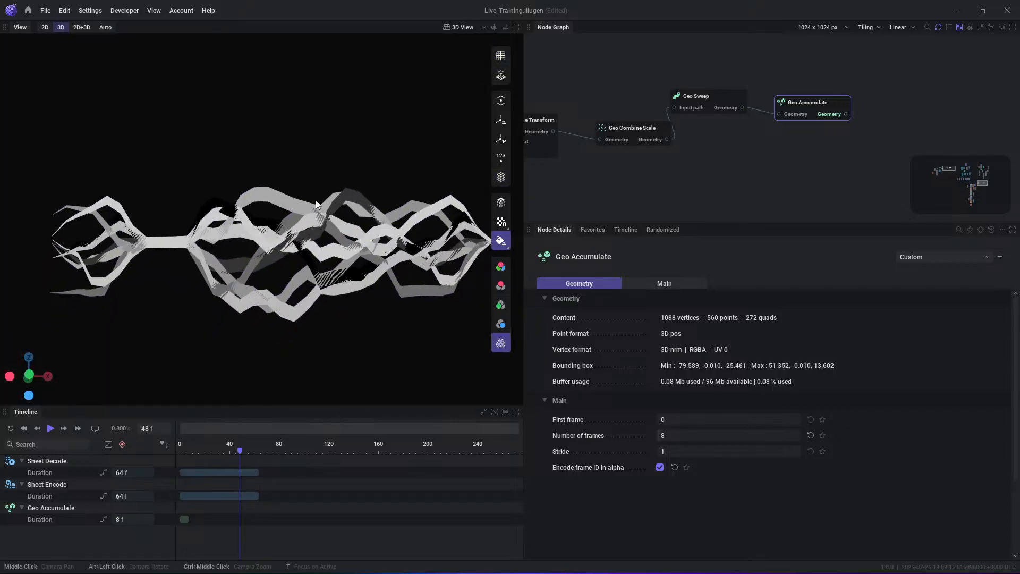
pyautogui.press('space')
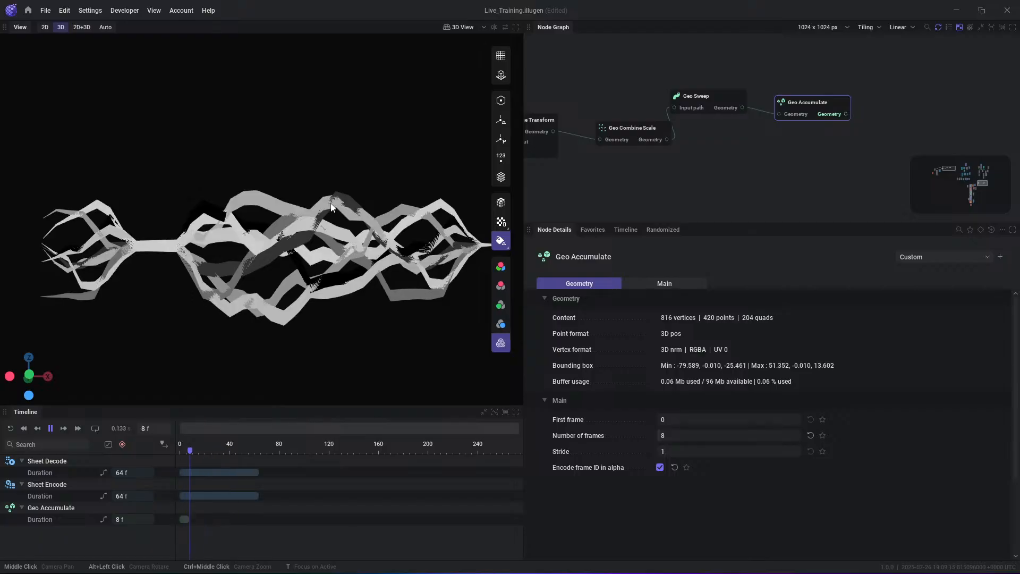
# - Restart the timeline and step forward frame by frame to examine how Geo Accumulate adds each strip
pyautogui.press('r')
pyautogui.press('space')
pyautogui.press('r')
pyautogui.press('Right')
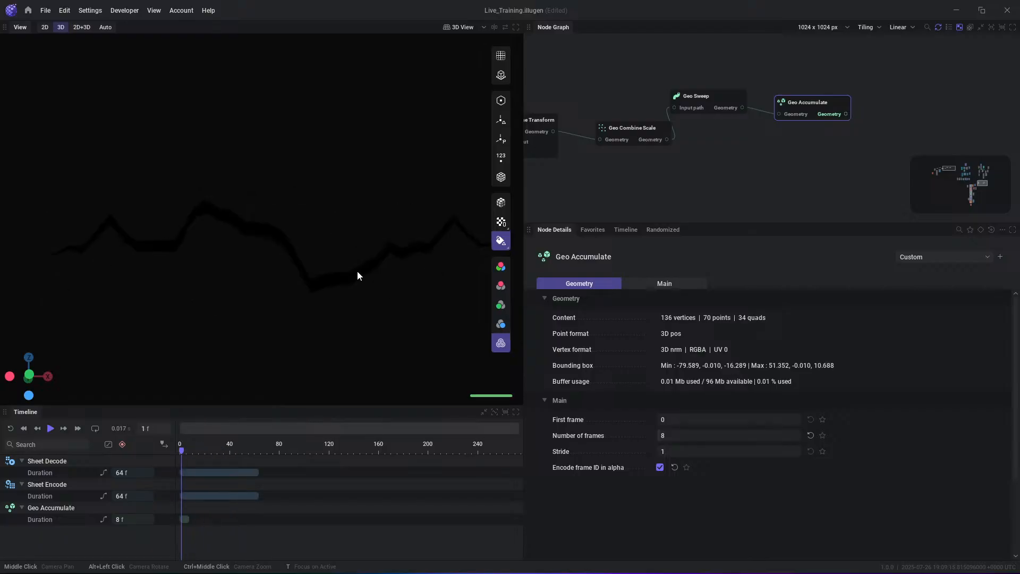
pyautogui.press('Right')
pyautogui.press('Right')
pyautogui.press('Right')
pyautogui.press('Right')
pyautogui.press('Right')
pyautogui.press('Right')
pyautogui.press('Right')
pyautogui.press('Right')
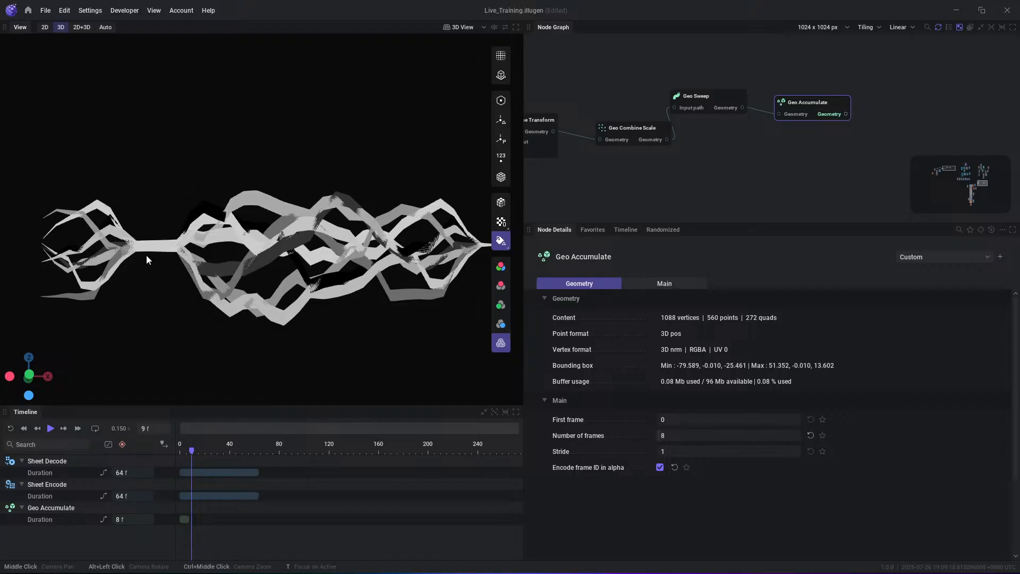
pyautogui.press('r')
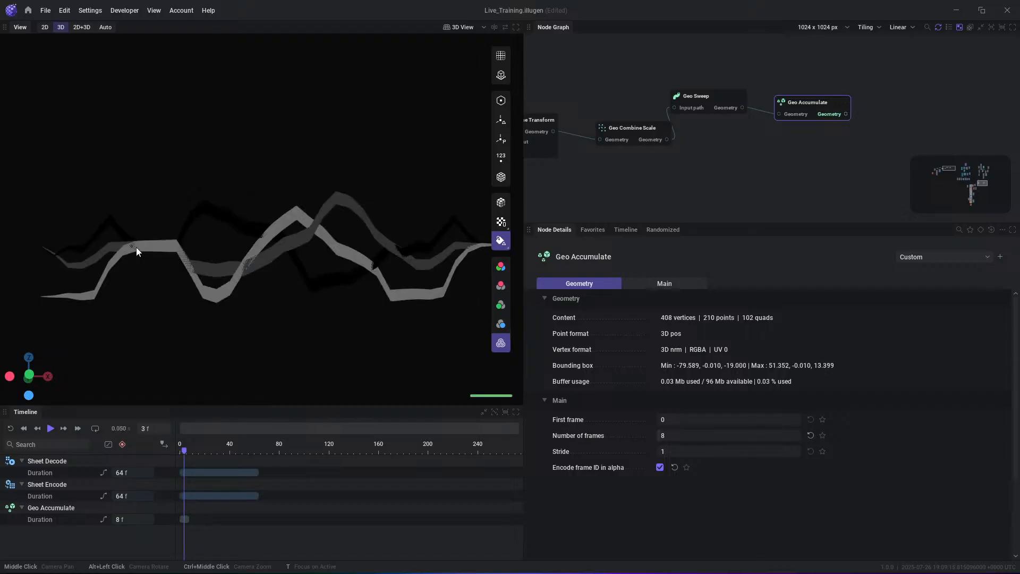
# - Preview the Geo Sweep geometry output and raise the Noise node's Scale to about 134.7 %
pyautogui.click(727, 107)
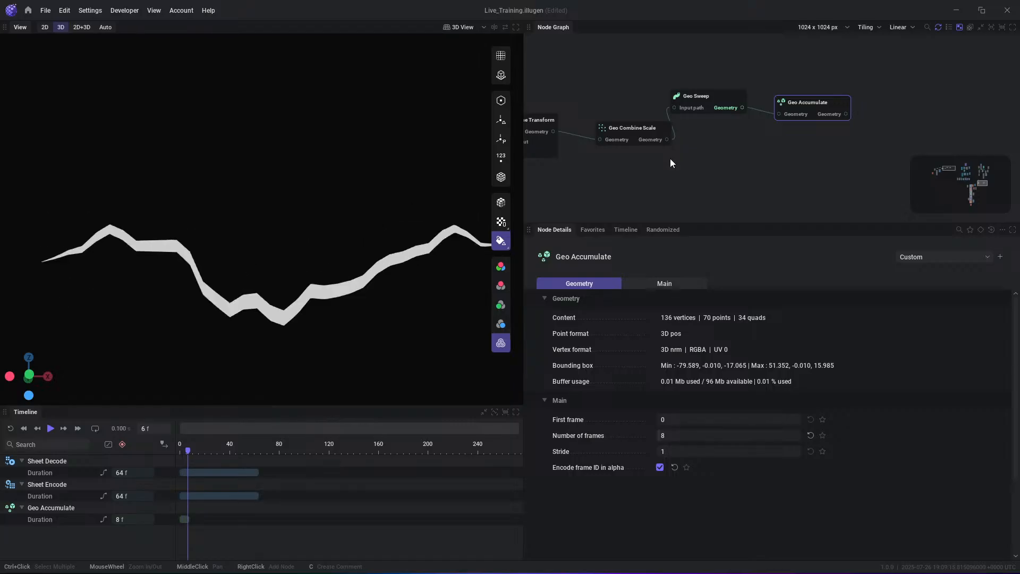
pyautogui.moveTo(685, 158); pyautogui.dragTo(774, 153, button='middle')
pyautogui.moveTo(730, 153); pyautogui.dragTo(902, 128, button='middle')
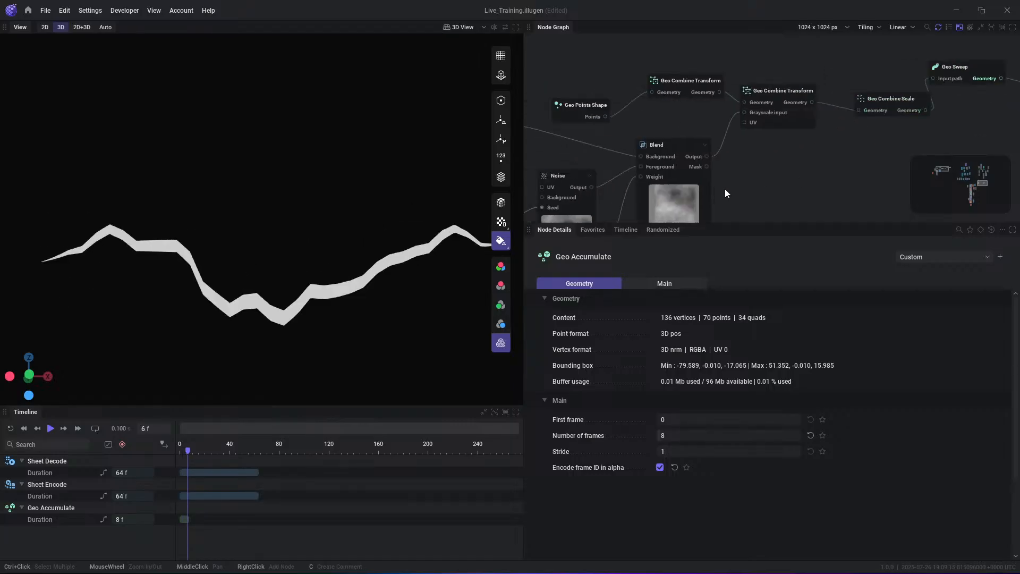
pyautogui.click(708, 146)
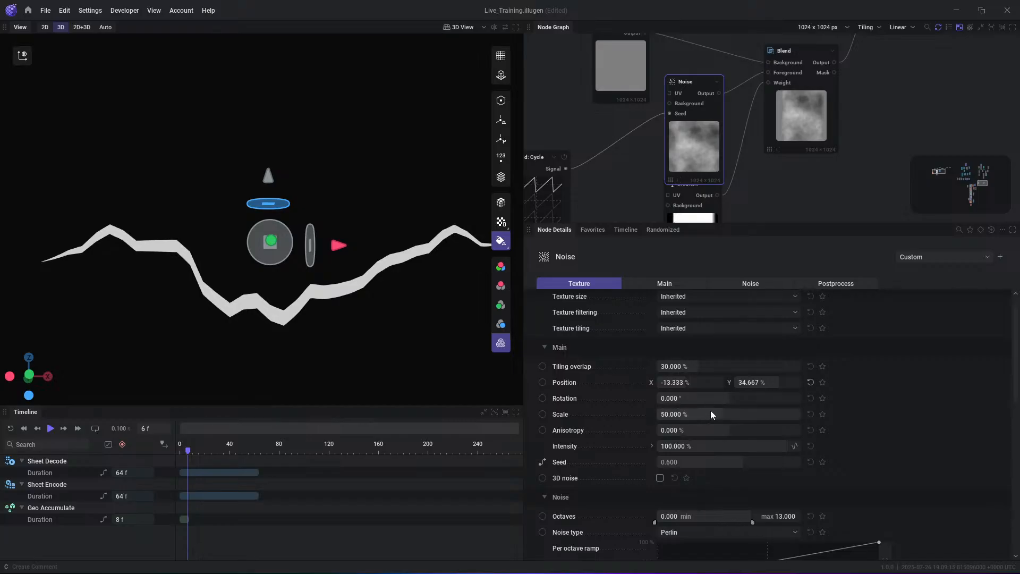
pyautogui.moveTo(712, 415); pyautogui.dragTo(749, 414)
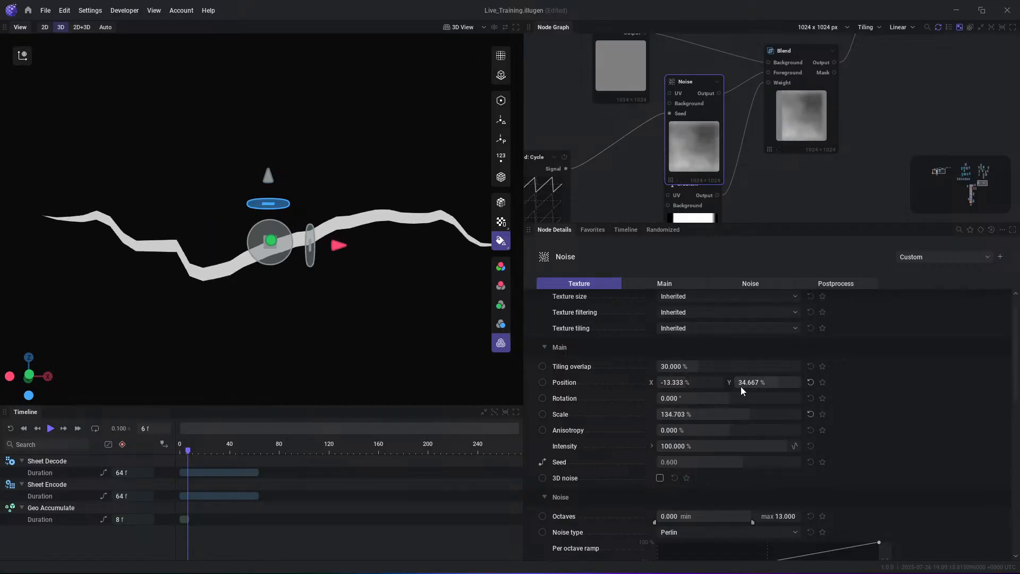
# - Play the single strip's animation and pause it to examine the noise motion
pyautogui.press('space')
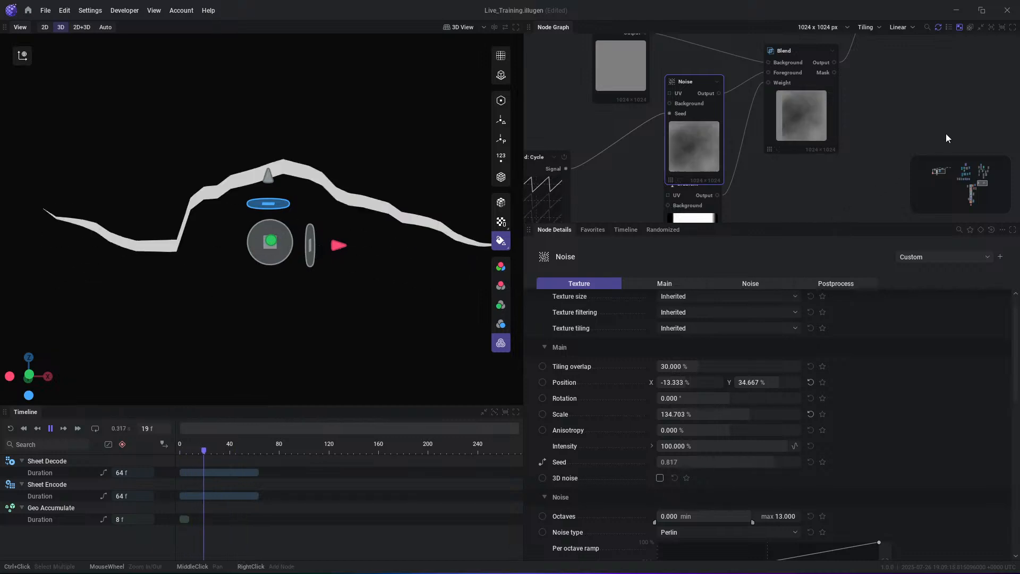
pyautogui.press('space')
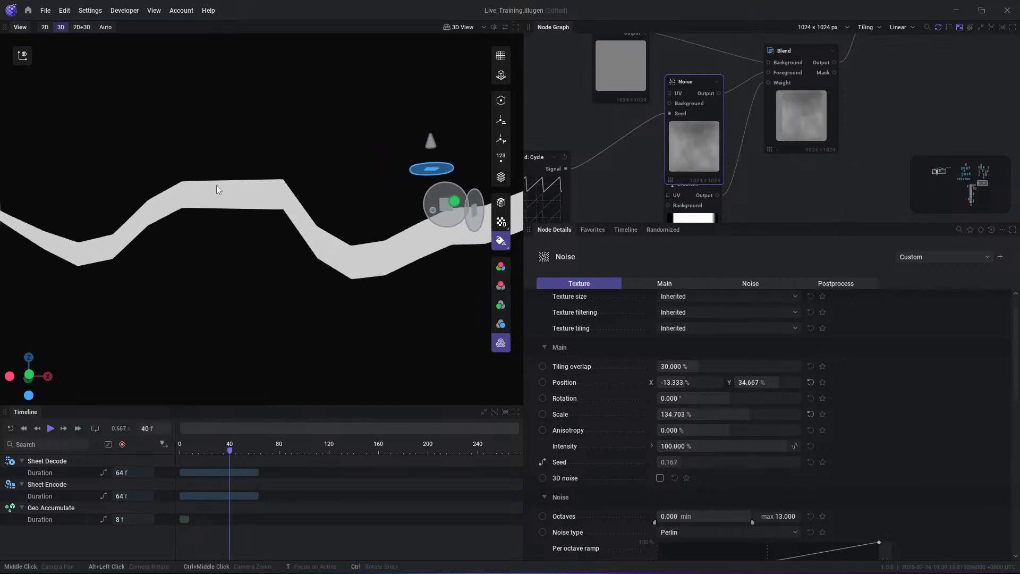
pyautogui.press('space')
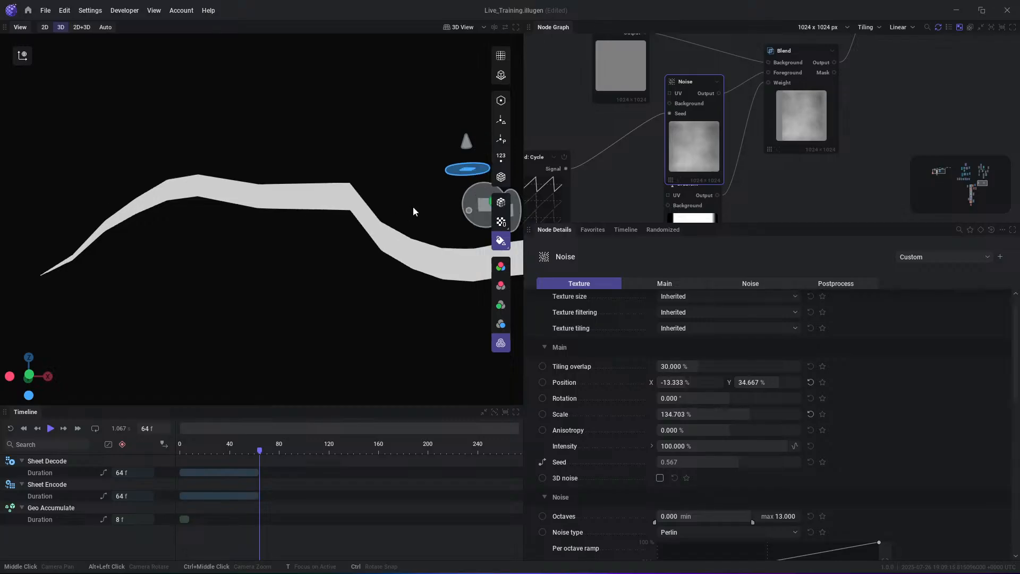
# - Shorten the Geo Points Shape spline by moving its start point inward to about X -52 while playing the animation
pyautogui.scroll(-3, 715, 124)
pyautogui.click(711, 68)
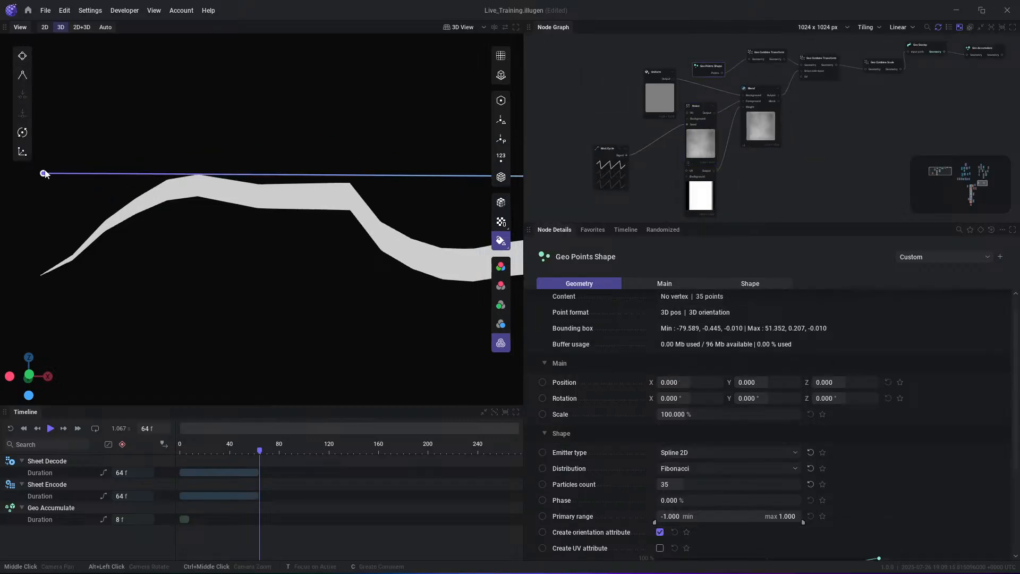
pyautogui.moveTo(44, 172); pyautogui.dragTo(266, 175)
pyautogui.press('space')
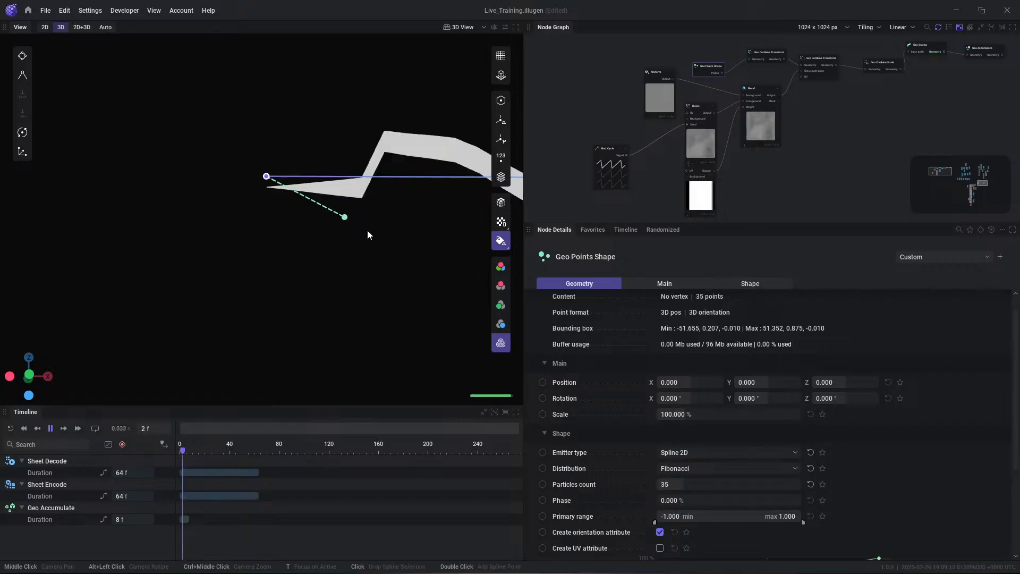
pyautogui.moveTo(478, 240); pyautogui.dragTo(383, 238, button='middle')
pyautogui.scroll(-4, 404, 241)
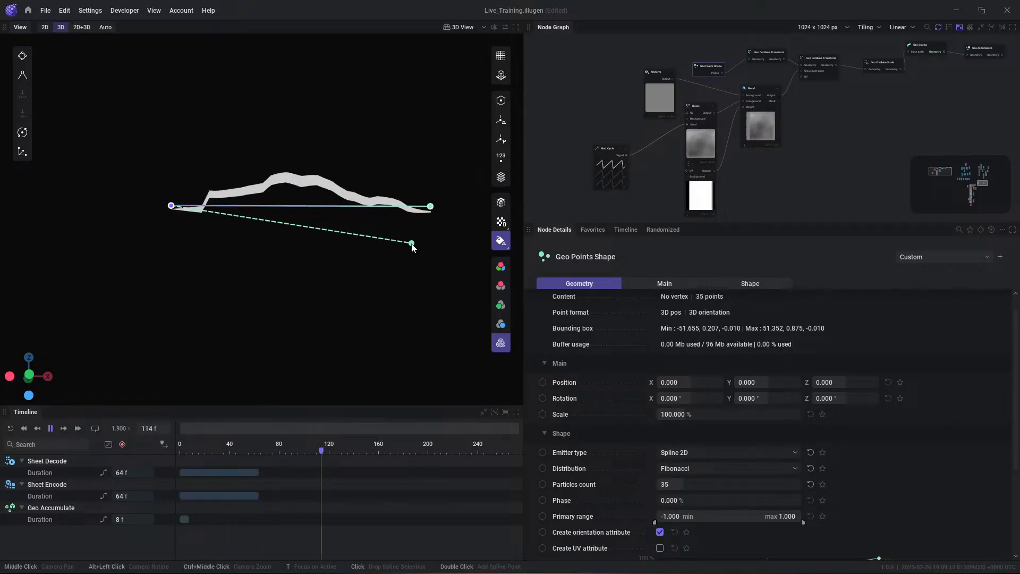
pyautogui.moveTo(173, 203)
pyautogui.mouseDown()
pyautogui.moveTo(163, 205)
pyautogui.moveTo(172, 204)
pyautogui.mouseUp()
pyautogui.click(382, 246)
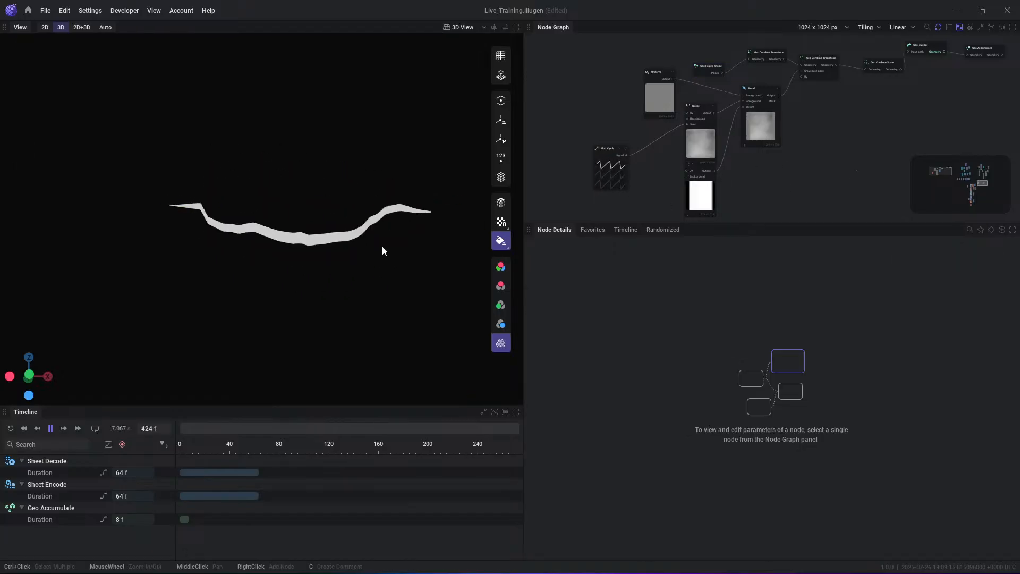
# - Move the first point of the Gradient node's Intensity remap curve to 0 % and play the animation
pyautogui.click(701, 202)
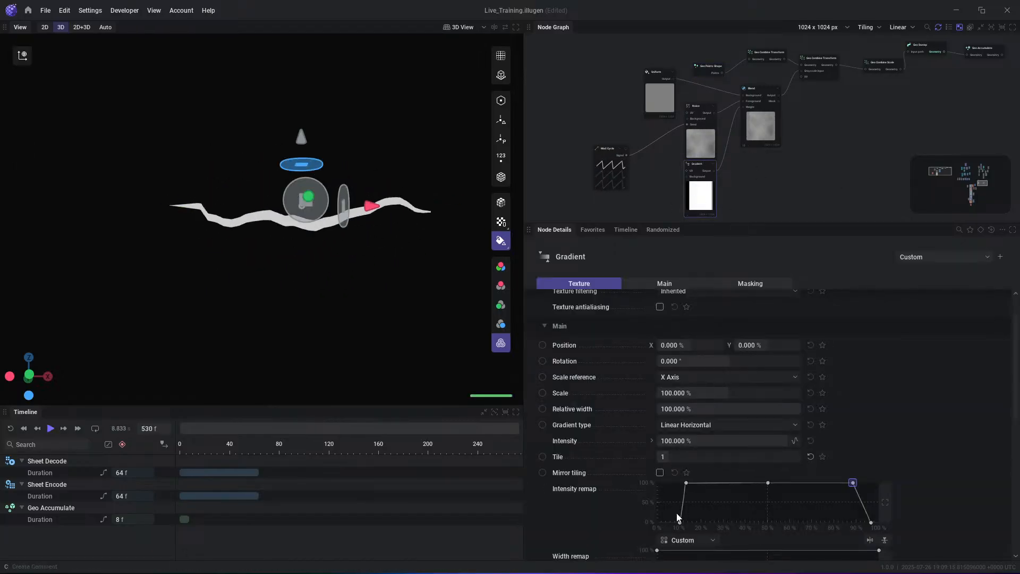
pyautogui.moveTo(679, 522); pyautogui.dragTo(657, 522)
pyautogui.press('space')
pyautogui.click(312, 225)
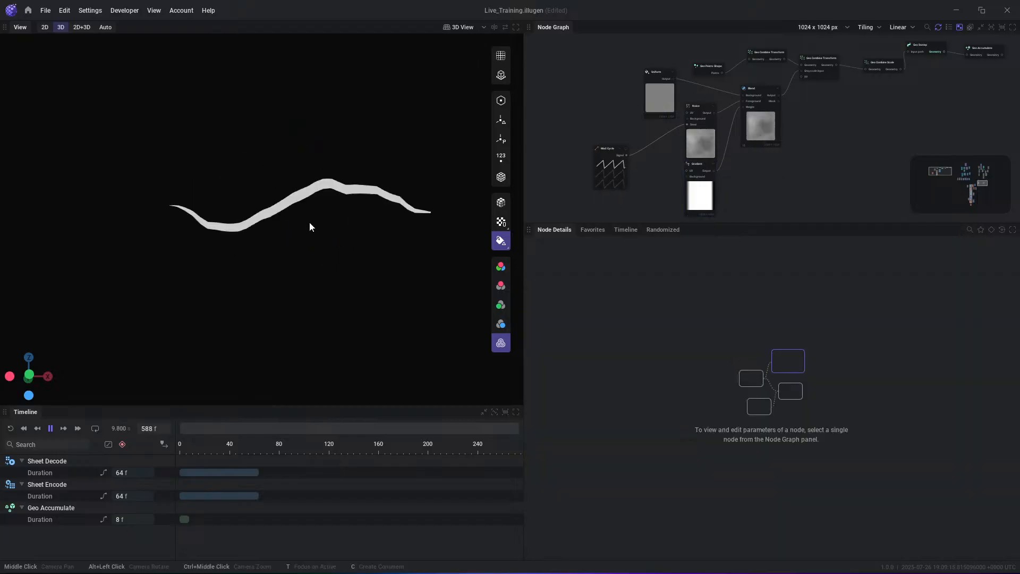
# - Preview the Geo Accumulate output and automatically arrange the strip's node network
pyautogui.moveTo(846, 93); pyautogui.dragTo(727, 132, button='middle')
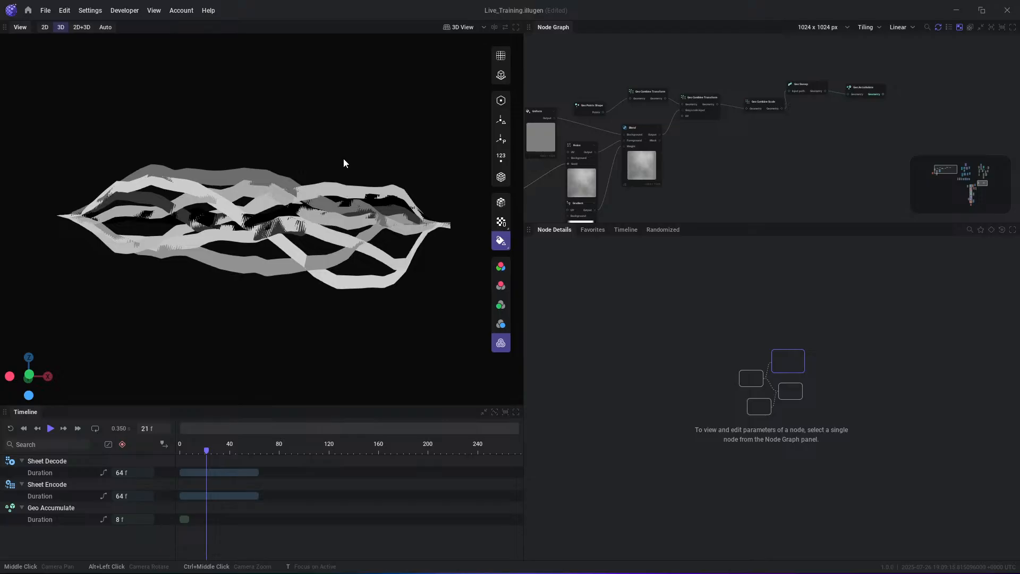
pyautogui.scroll(-3, 847, 143)
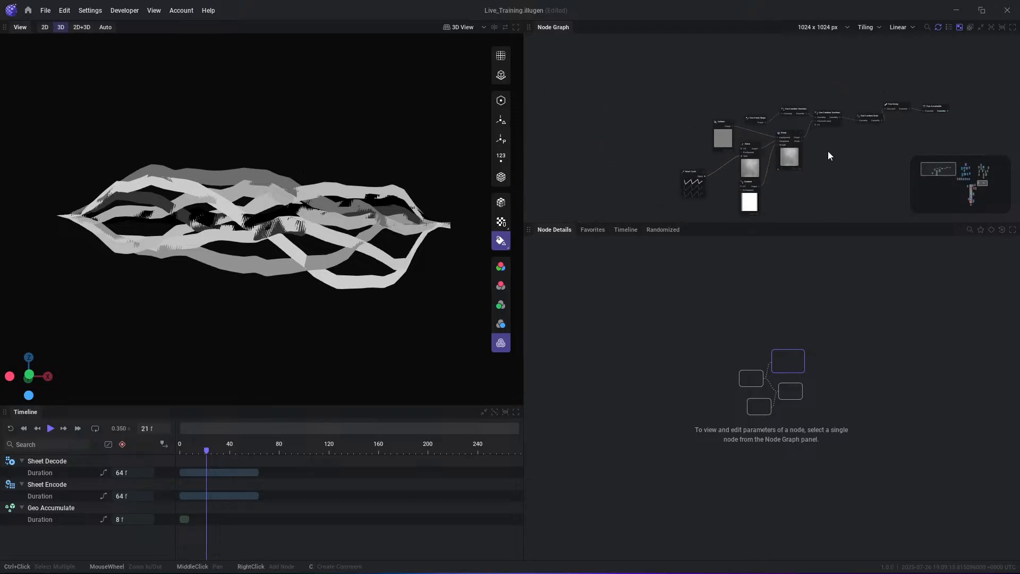
pyautogui.scroll(2, 869, 138)
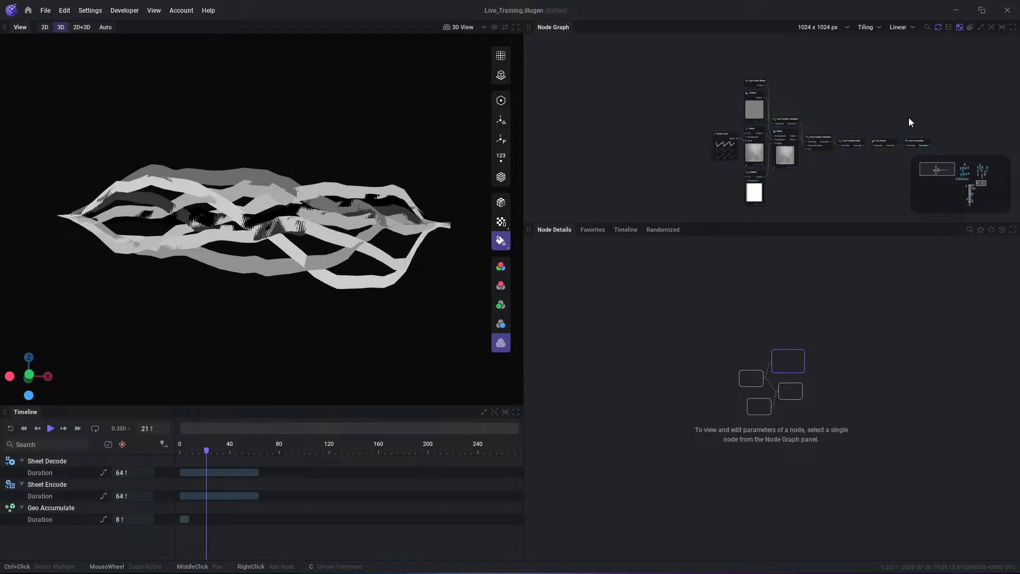
# - Compare the Geo Sweep output with the Geo Accumulate output in the 3D view
pyautogui.scroll(2, 877, 114)
pyautogui.moveTo(854, 111); pyautogui.dragTo(803, 103, button='middle')
pyautogui.click(874, 151)
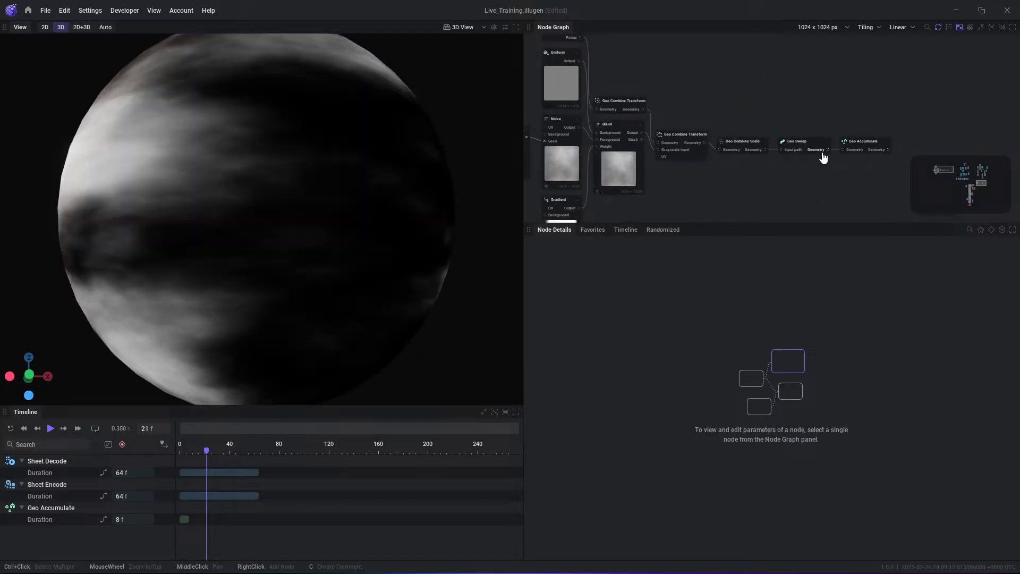
pyautogui.click(821, 152)
pyautogui.click(877, 150)
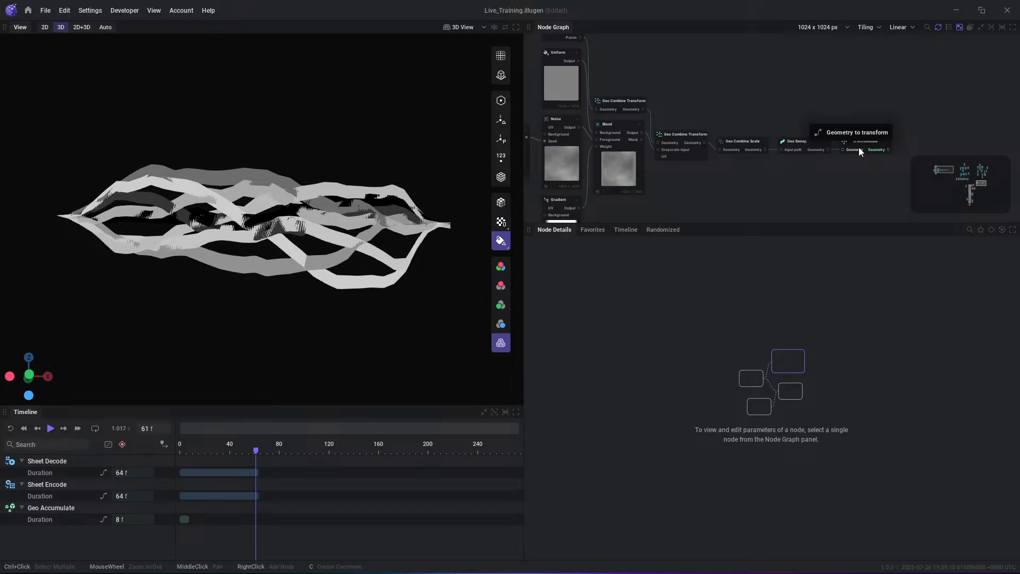
# - Inspect the accumulated strips from several angles, temporarily showing their vertex orientation axes
pyautogui.scroll(3, 414, 207)
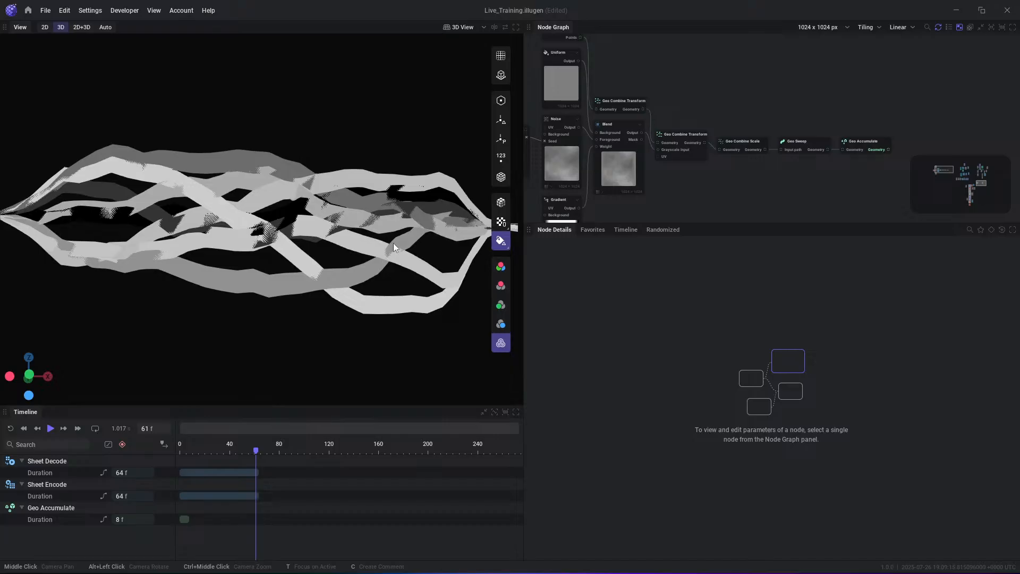
pyautogui.scroll(-1, 392, 231)
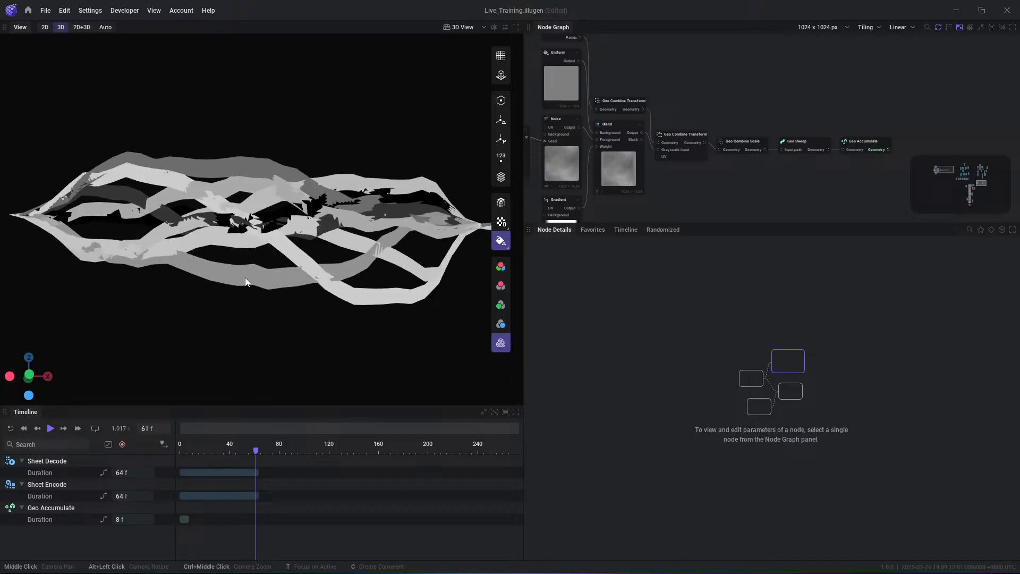
pyautogui.keyDown('alt'); pyautogui.moveTo(246, 280); pyautogui.dragTo(308, 304); pyautogui.keyUp('alt')
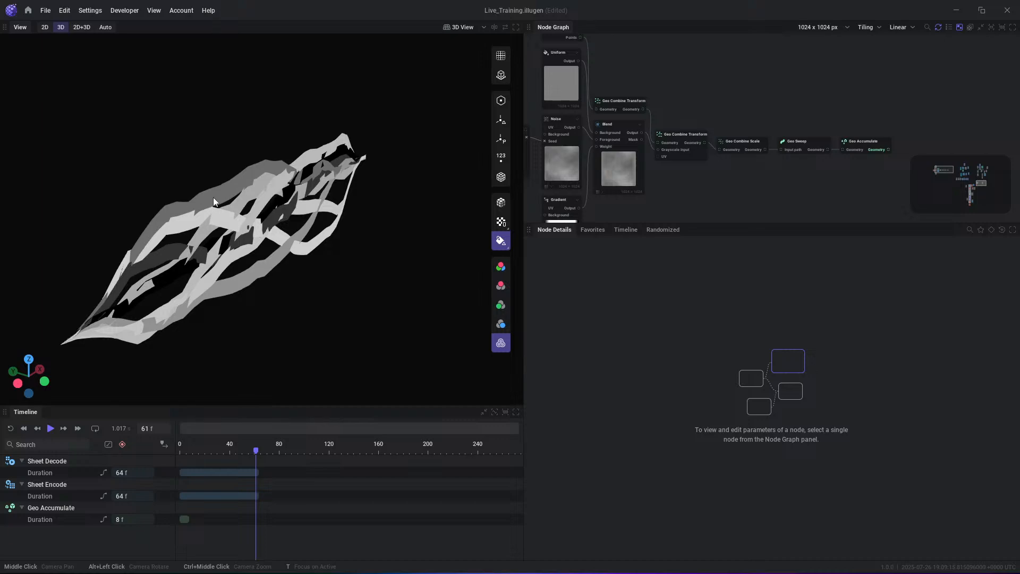
pyautogui.click(500, 120)
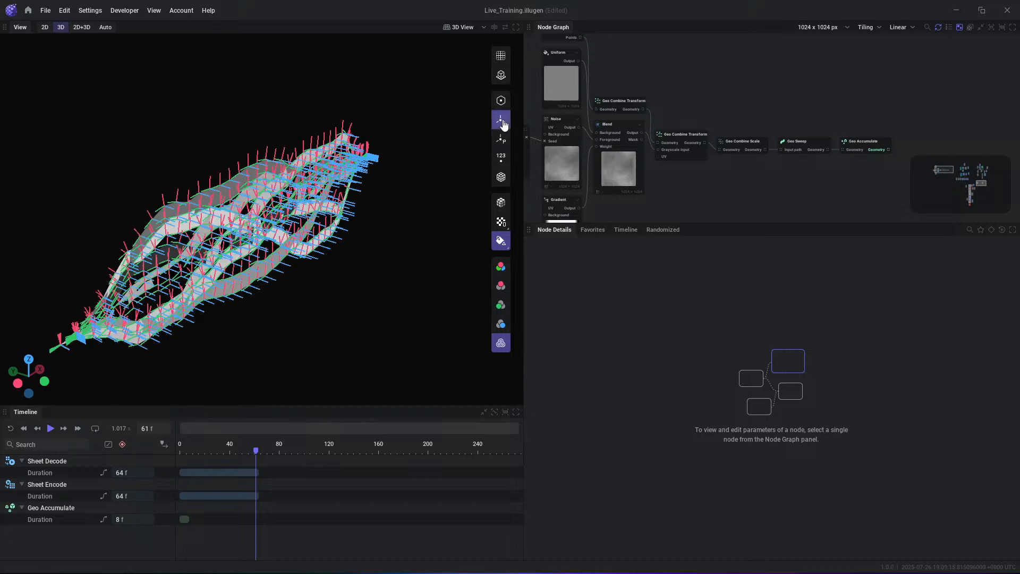
pyautogui.keyDown('alt'); pyautogui.moveTo(323, 278); pyautogui.dragTo(367, 281); pyautogui.keyUp('alt')
pyautogui.keyDown('alt'); pyautogui.moveTo(319, 255); pyautogui.dragTo(318, 278); pyautogui.keyUp('alt')
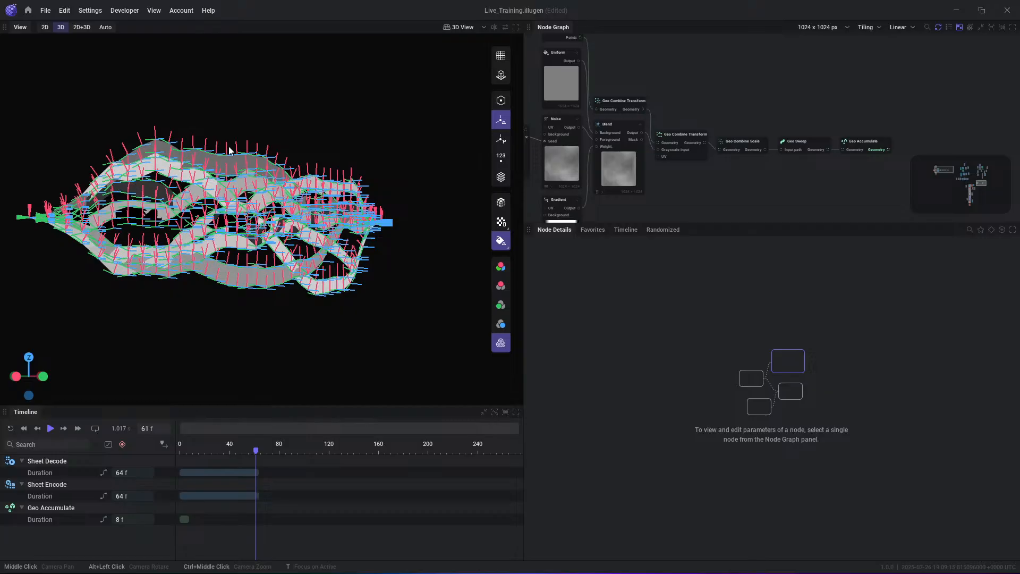
pyautogui.click(500, 122)
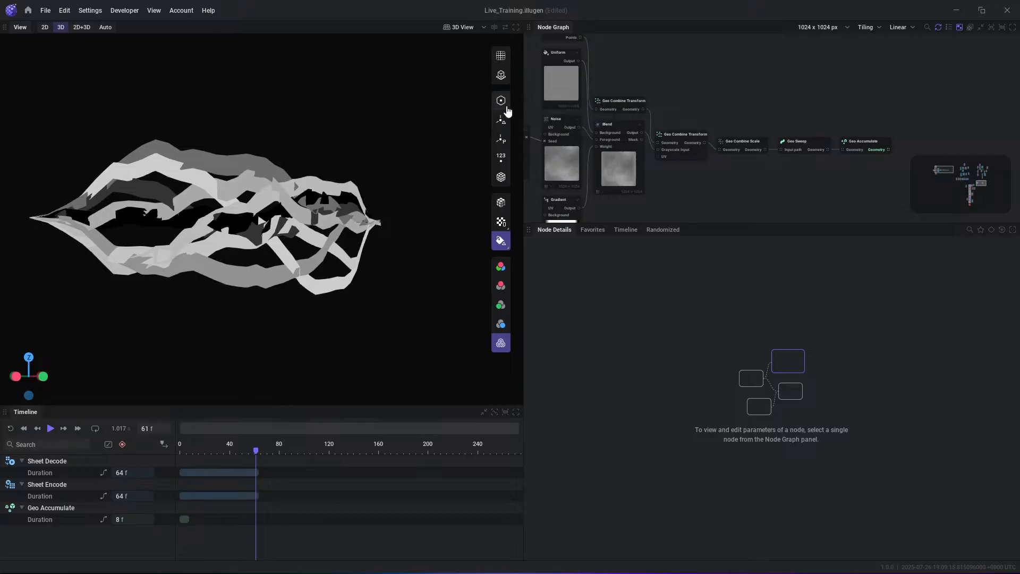
# - Review the first Geo Combine Transform's transform settings and the Geo Points Shape's shape and orientation attribute settings
pyautogui.moveTo(656, 170); pyautogui.dragTo(779, 123, button='middle')
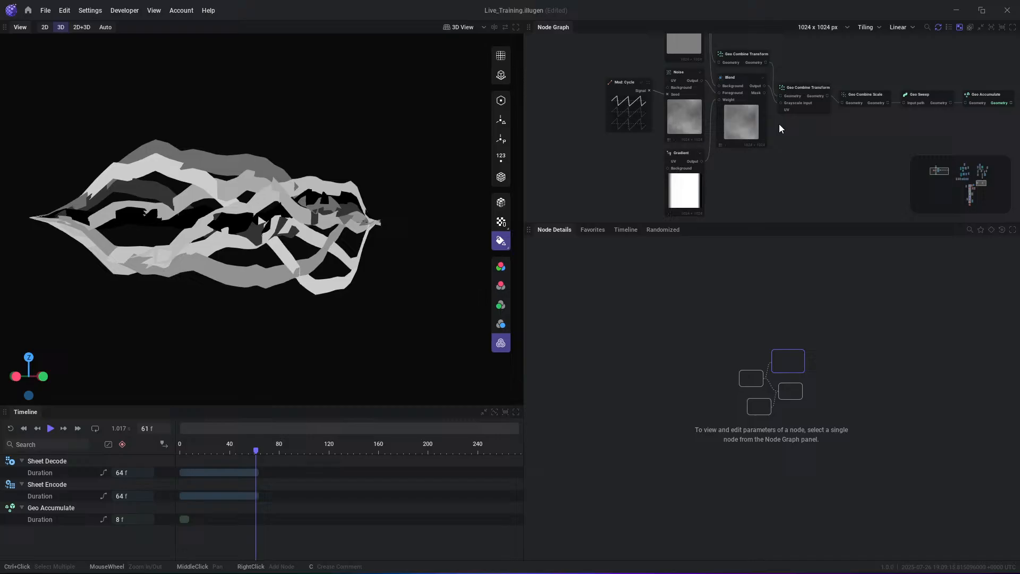
pyautogui.click(738, 55)
pyautogui.moveTo(769, 67); pyautogui.dragTo(773, 115, button='middle')
pyautogui.scroll(-1, 743, 55)
pyautogui.moveTo(743, 56); pyautogui.dragTo(744, 109, button='middle')
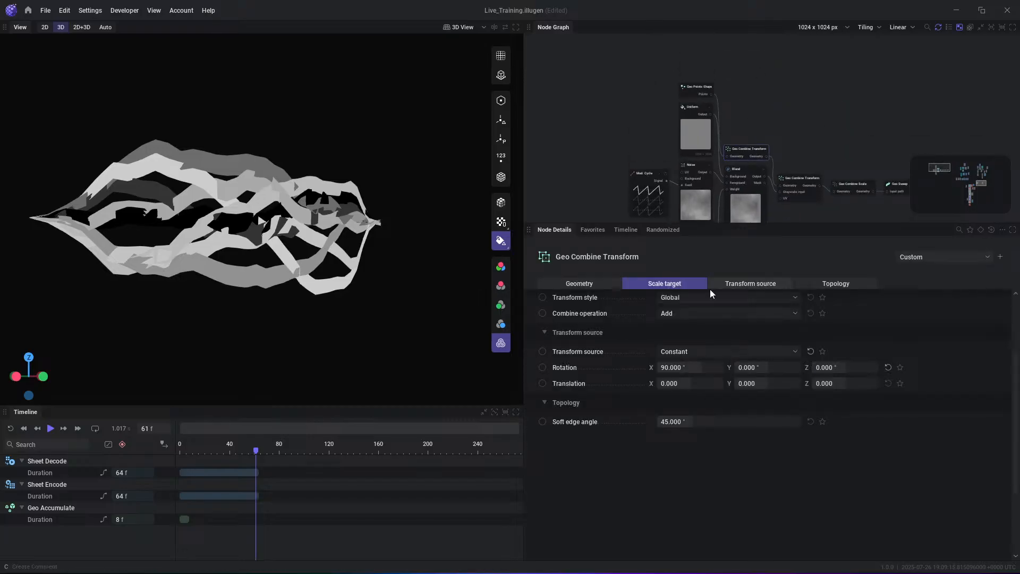
pyautogui.click(693, 86)
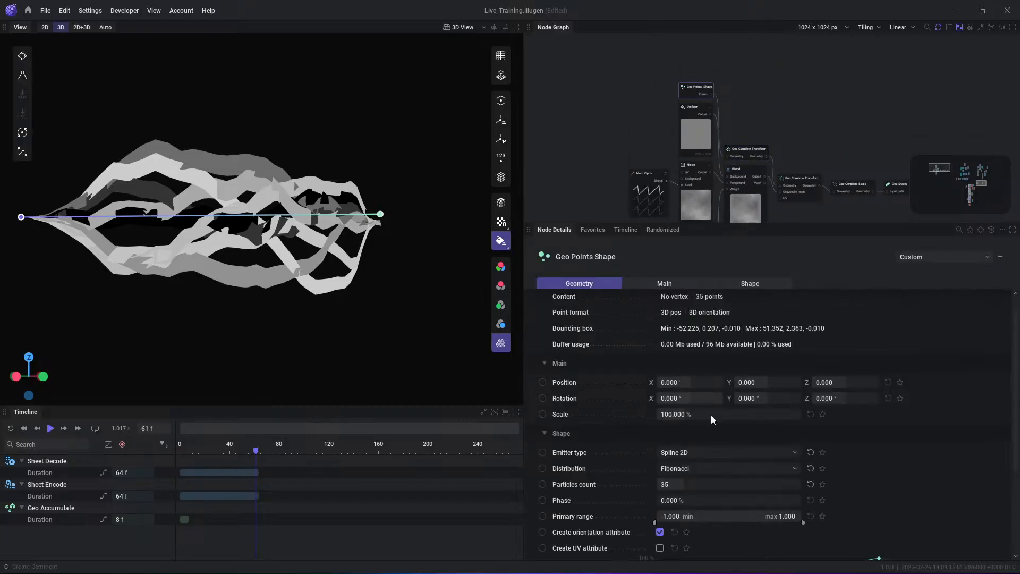
pyautogui.scroll(-2, 710, 415)
pyautogui.scroll(-1, 713, 466)
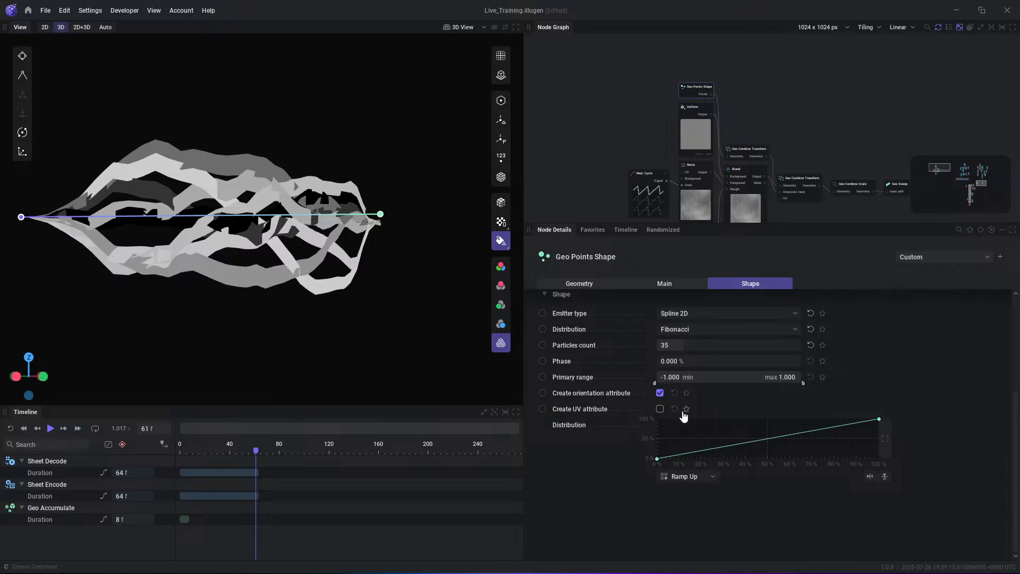
# - Review the Geo Accumulate node's settings and save the project
pyautogui.moveTo(827, 122); pyautogui.dragTo(751, 113, button='middle')
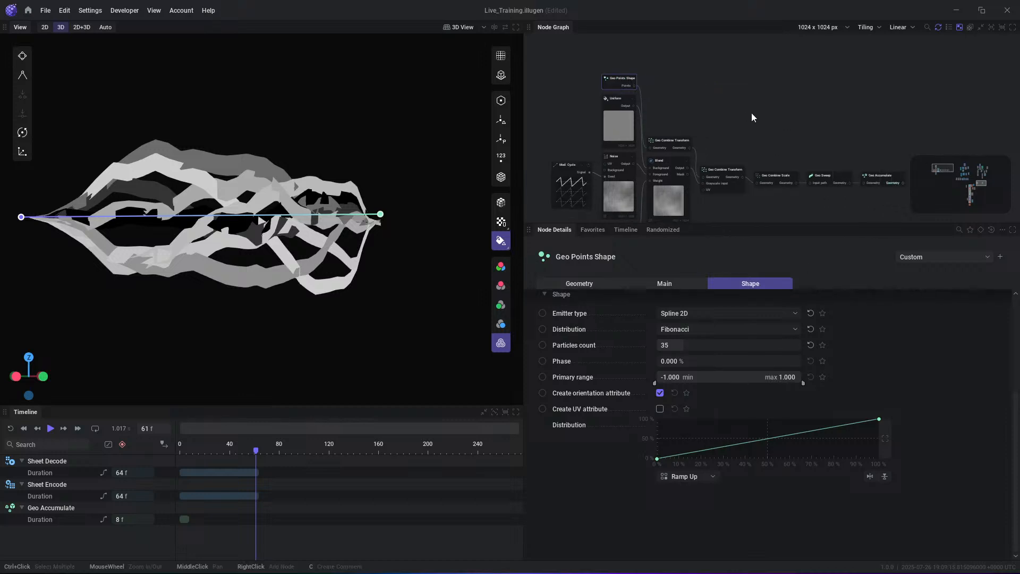
pyautogui.moveTo(868, 150); pyautogui.dragTo(804, 140, button='middle')
pyautogui.click(822, 166)
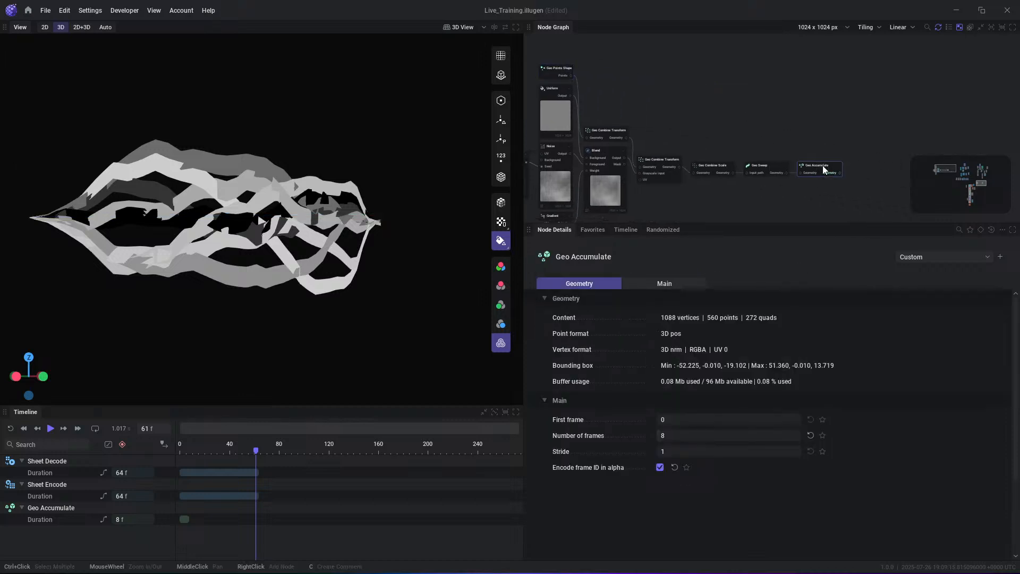
pyautogui.hotkey('ctrl', 's')
pyautogui.click(761, 128)
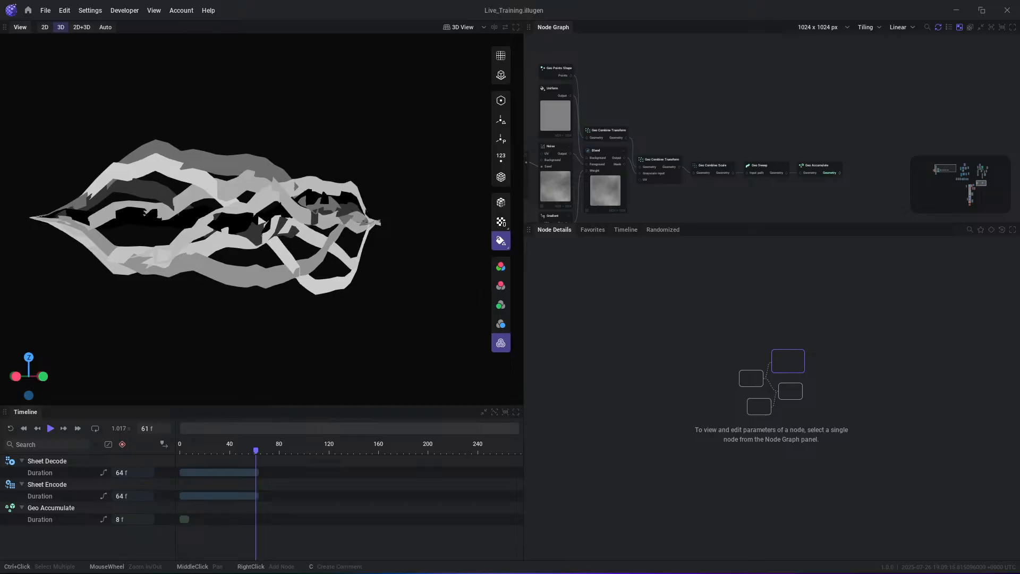
# - Look over the texture networks in the node graph, down to the Fractal and Levels nodes
pyautogui.scroll(-3, 807, 126)
pyautogui.moveTo(818, 164); pyautogui.dragTo(790, 141, button='middle')
pyautogui.scroll(-1, 791, 140)
pyautogui.moveTo(813, 102); pyautogui.dragTo(641, 56, button='middle')
pyautogui.scroll(2, 820, 96)
pyautogui.scroll(2, 819, 95)
pyautogui.moveTo(767, 100); pyautogui.dragTo(797, 186, button='middle')
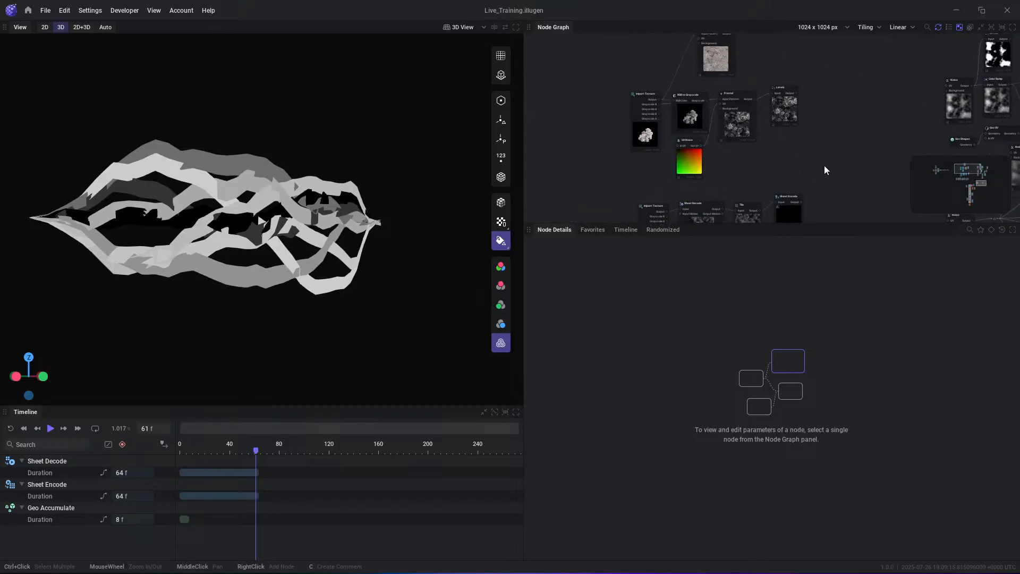
pyautogui.scroll(2, 817, 119)
pyautogui.scroll(-2, 818, 122)
pyautogui.moveTo(821, 110); pyautogui.dragTo(798, 136, button='middle')
pyautogui.scroll(2, 792, 130)
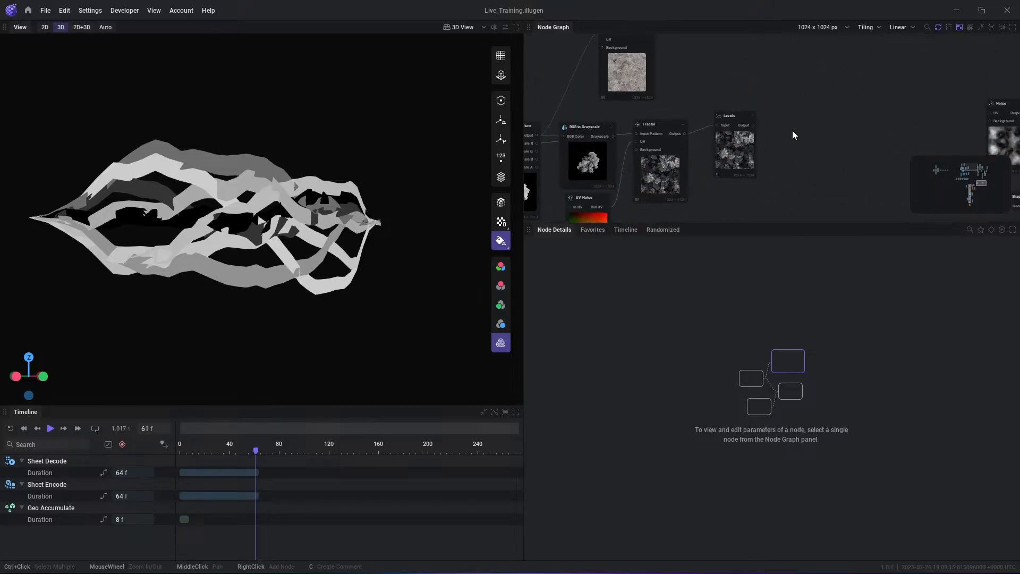
pyautogui.scroll(-2, 792, 130)
# - Add an Export: Model node connected to the Geo Accumulate node's Geometry output
pyautogui.moveTo(619, 157); pyautogui.dragTo(837, 126, button='middle')
pyautogui.moveTo(654, 192); pyautogui.dragTo(747, 135, button='middle')
pyautogui.scroll(2, 745, 137)
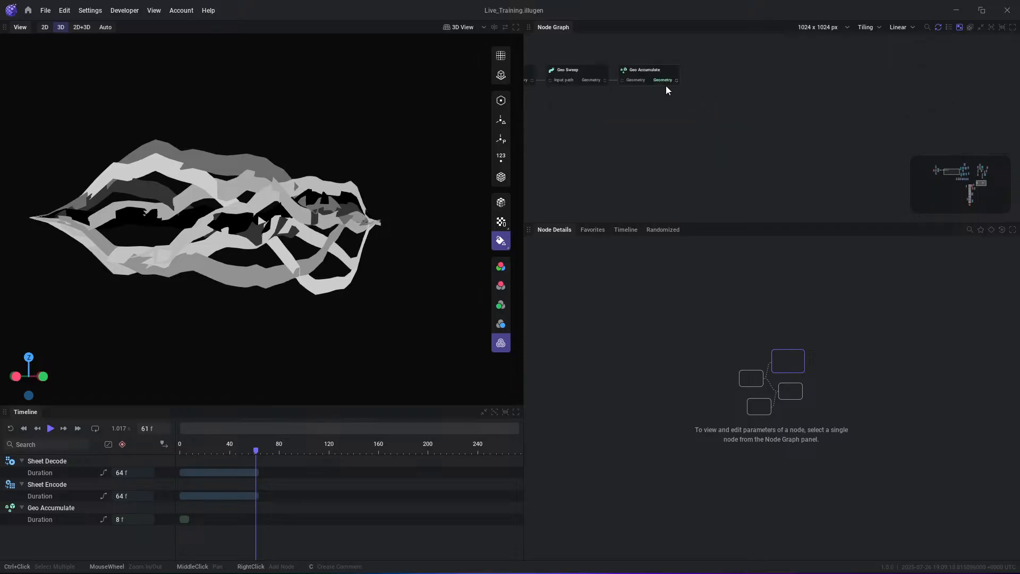
pyautogui.moveTo(667, 84); pyautogui.dragTo(707, 113)
pyautogui.write('exp')
pyautogui.press('Return')
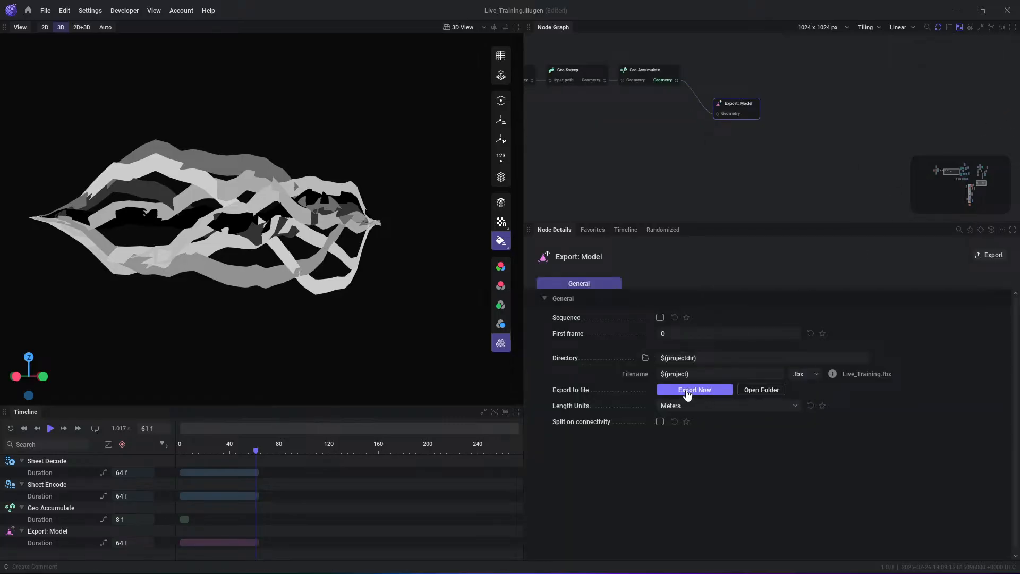
# - Check the Geo Accumulate frame settings, then set the model export's first frame to 9 and export the FBX file
pyautogui.click(673, 332)
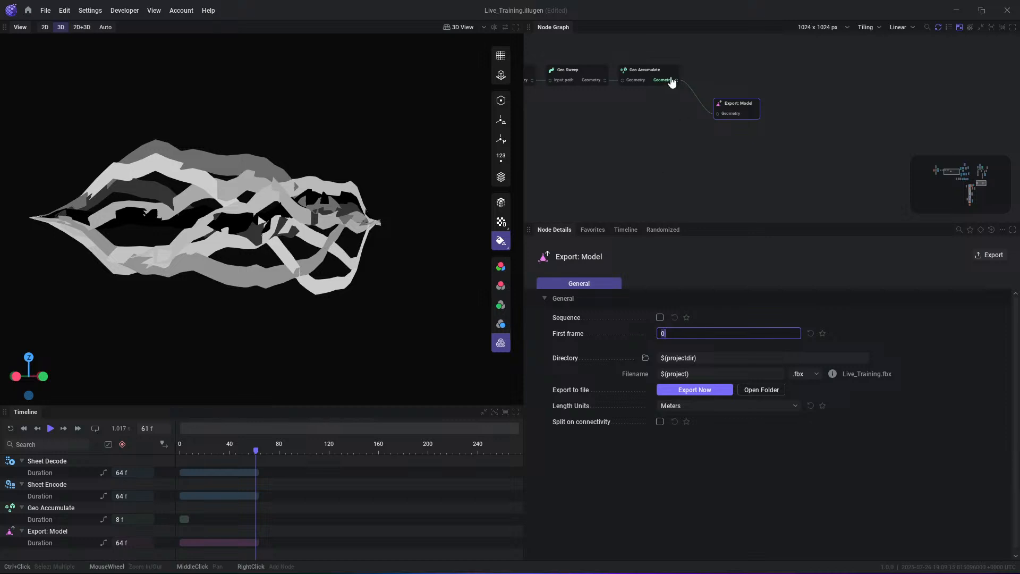
pyautogui.click(645, 74)
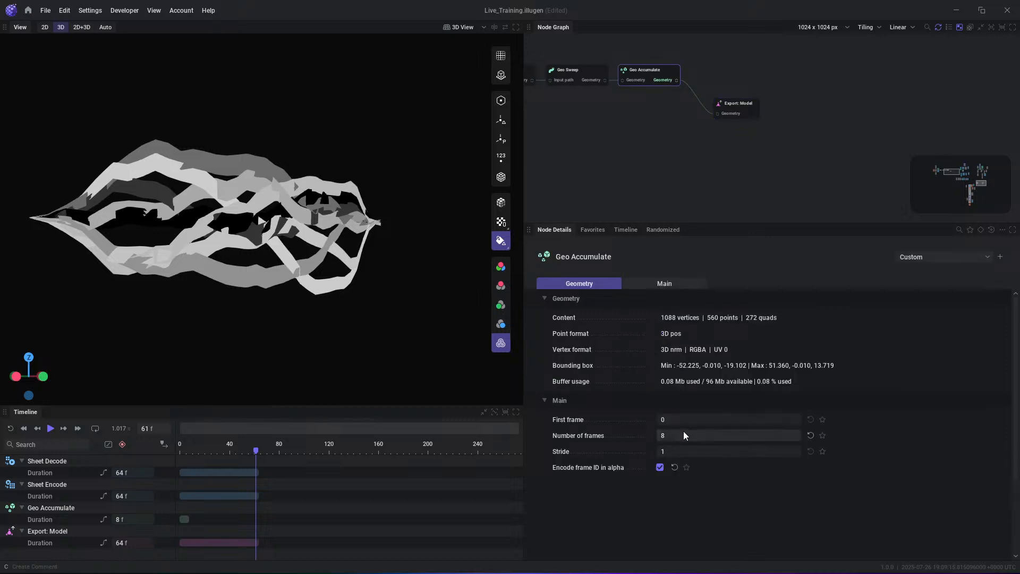
pyautogui.click(739, 108)
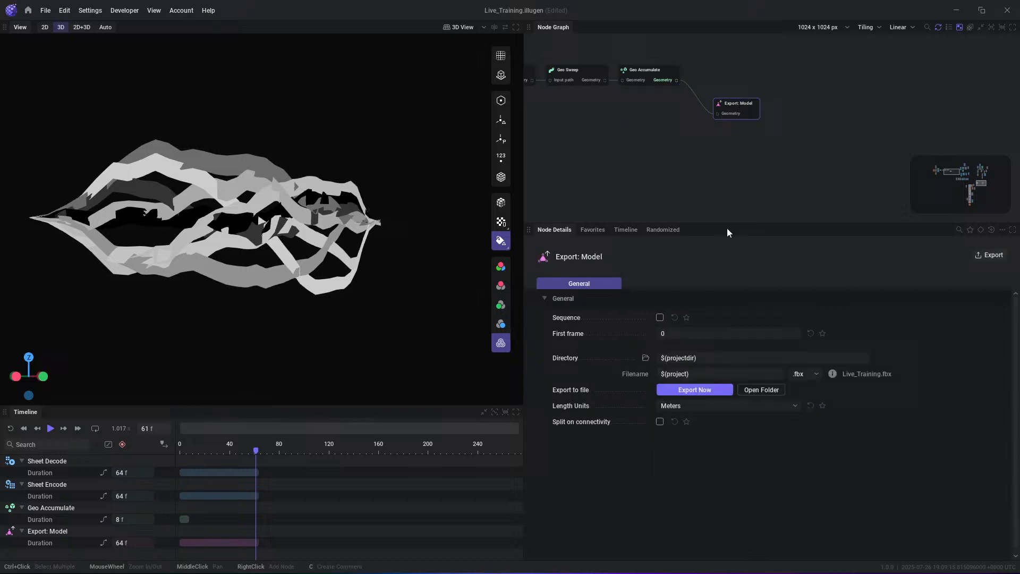
pyautogui.click(680, 330)
pyautogui.write('9')
pyautogui.press('Return')
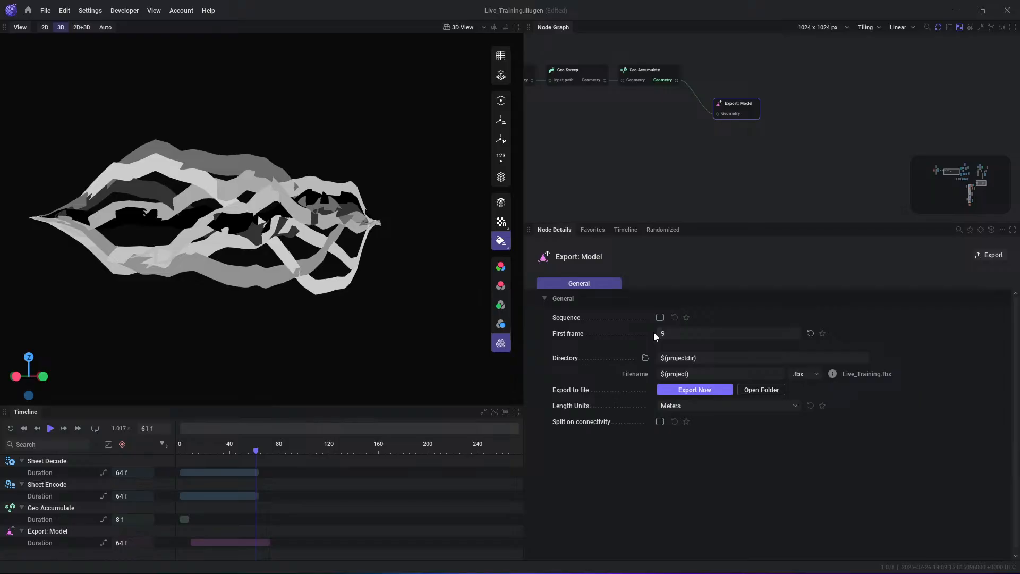
pyautogui.click(687, 390)
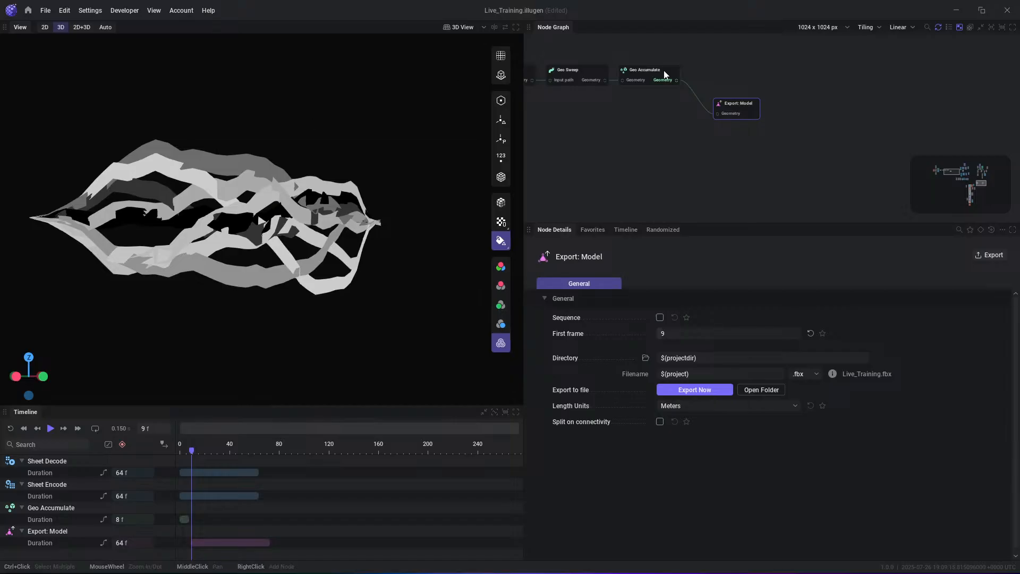
# - Add an Export: Grayscale node connected to the output of the Levels node that follows the Fractal
pyautogui.scroll(-2, 850, 145)
pyautogui.moveTo(852, 146); pyautogui.dragTo(565, 137, button='middle')
pyautogui.scroll(3, 770, 90)
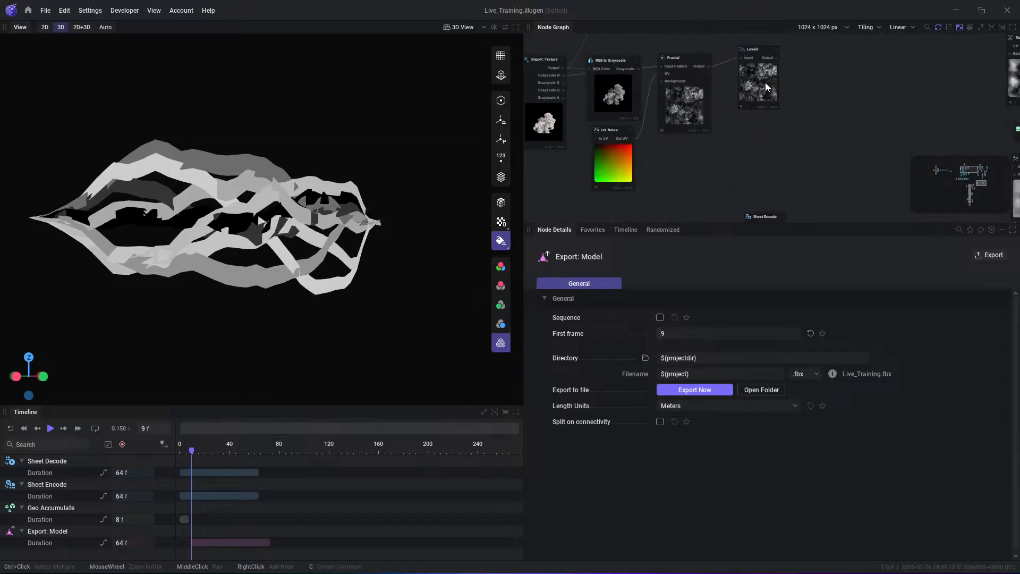
pyautogui.moveTo(785, 79); pyautogui.dragTo(735, 163, button='middle')
pyautogui.scroll(1, 735, 164)
pyautogui.rightClick(798, 123)
pyautogui.write('ex')
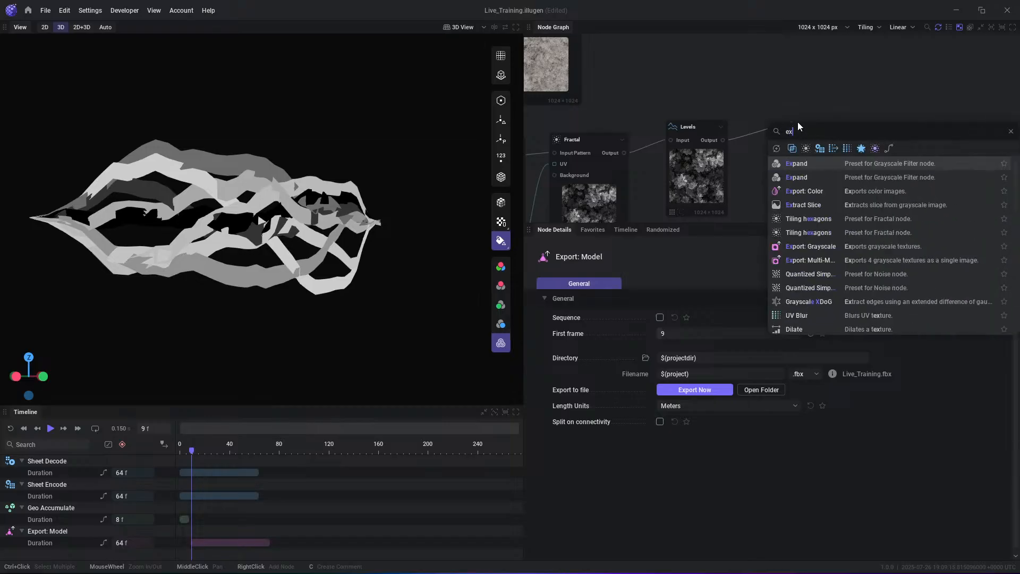
pyautogui.write('po')
pyautogui.press('Down')
pyautogui.press('Return')
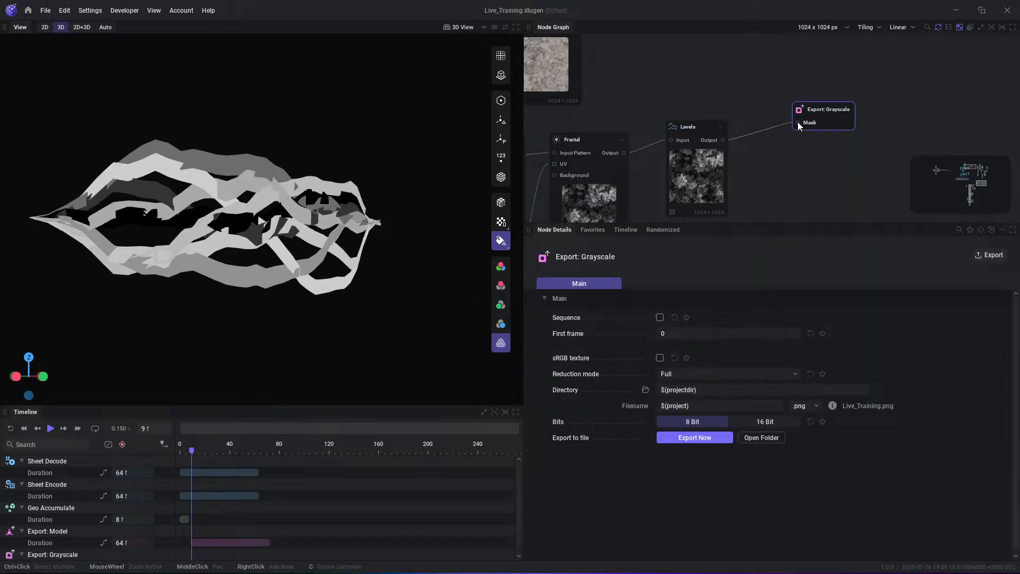
# - Add an Export: Color node fed by the Levels output and place it below the grayscale export
pyautogui.moveTo(723, 140); pyautogui.dragTo(794, 158)
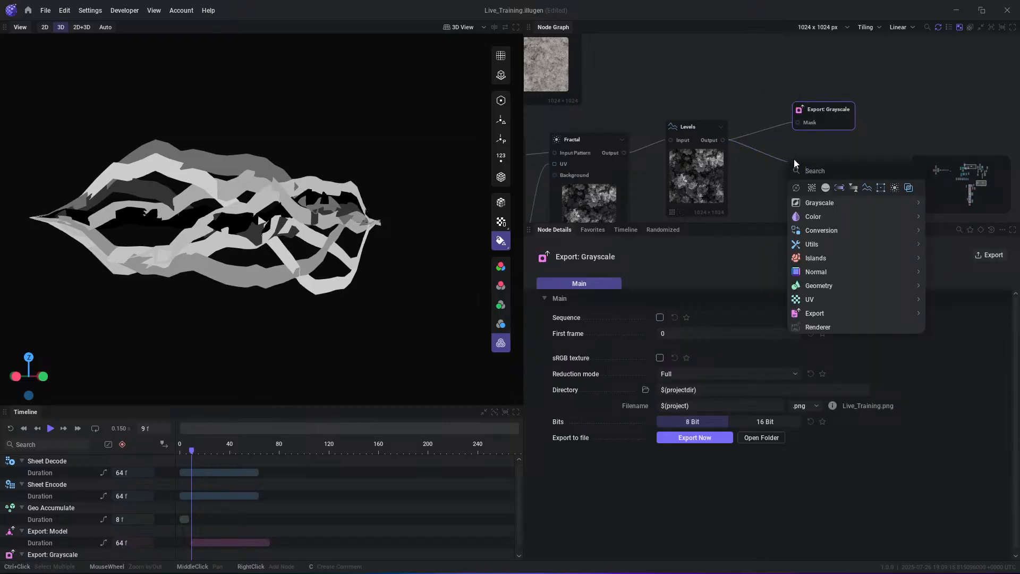
pyautogui.write('expor')
pyautogui.press('Return')
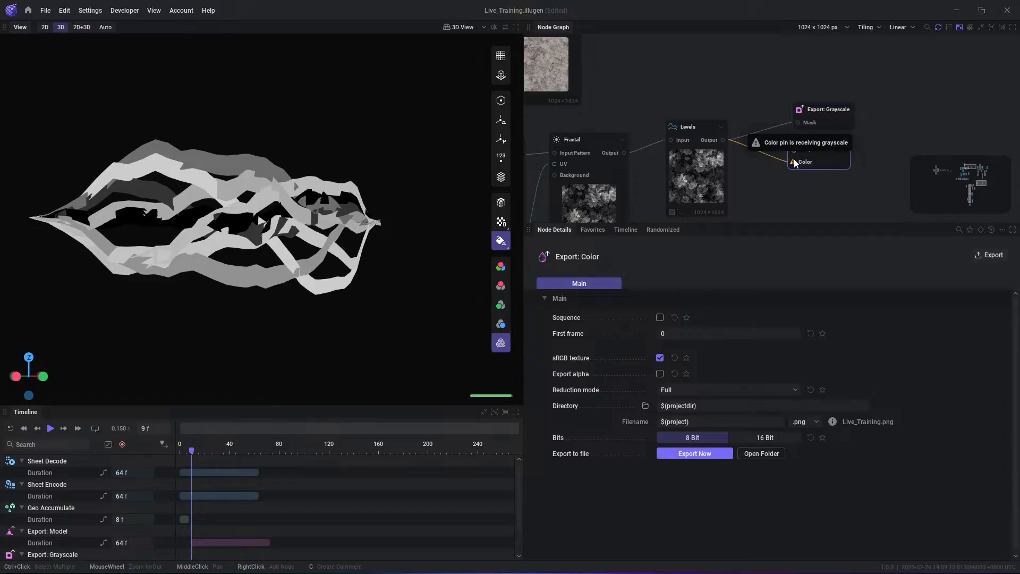
pyautogui.moveTo(801, 158); pyautogui.dragTo(831, 161)
# - Add a Color Ramp node fed by the Levels output and connect its output to the Export: Color node
pyautogui.rightClick(752, 154)
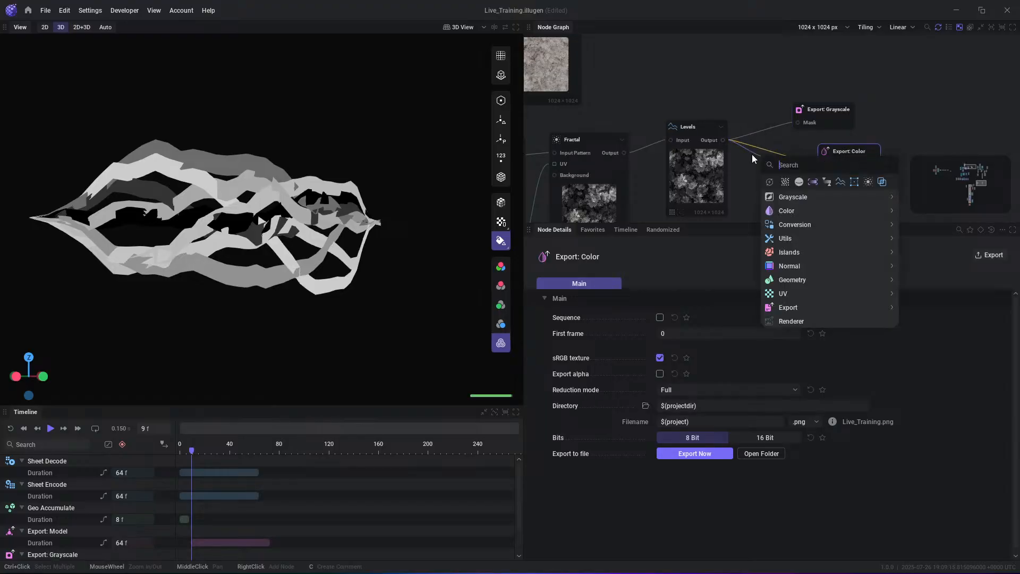
pyautogui.write('co')
pyautogui.press('Return')
pyautogui.click(867, 155)
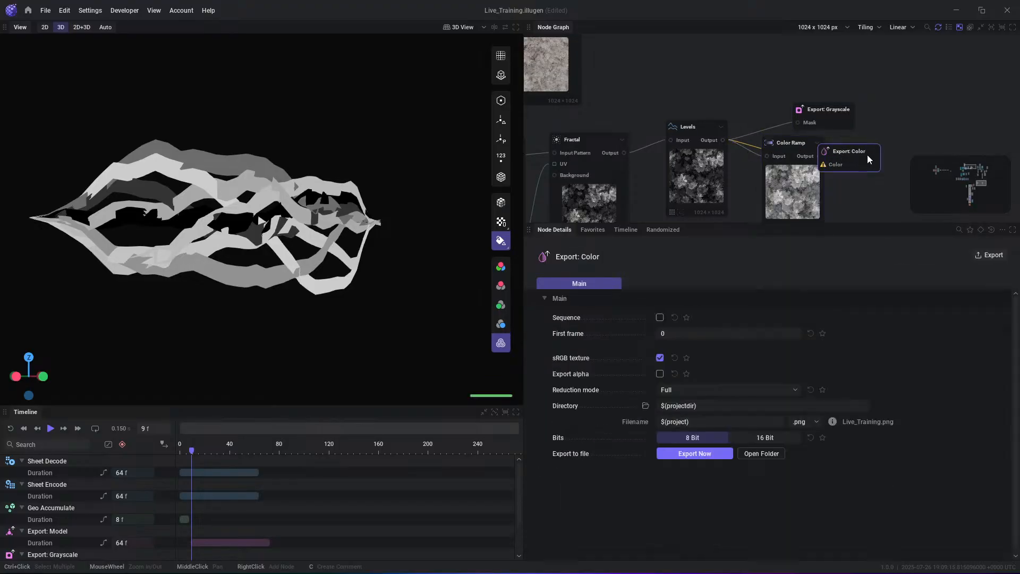
pyautogui.click(827, 156)
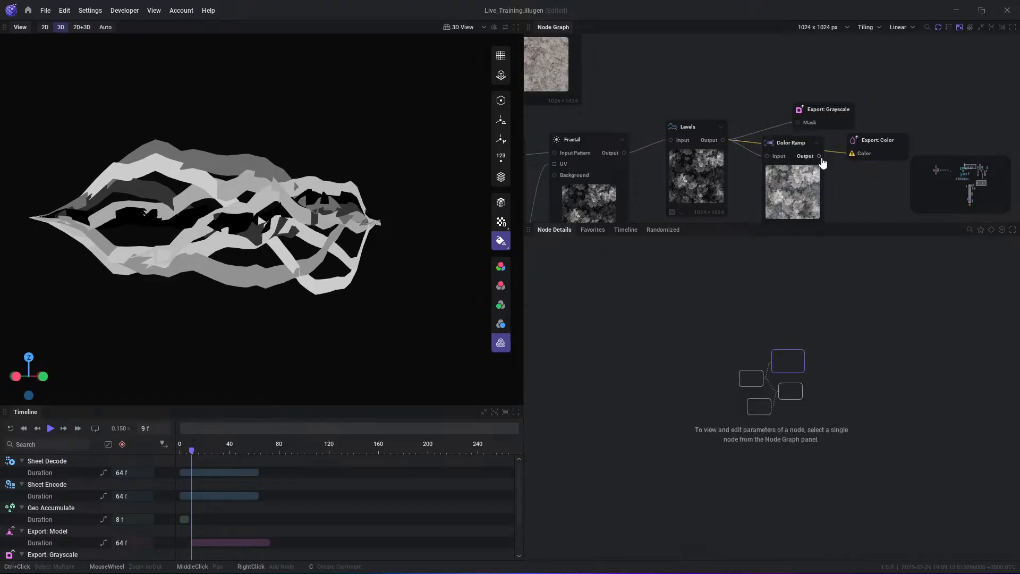
# - Set the new Color Ramp's main gradient to SRGB and shift the Export: Color node slightly
pyautogui.click(783, 151)
pyautogui.click(684, 355)
pyautogui.click(672, 372)
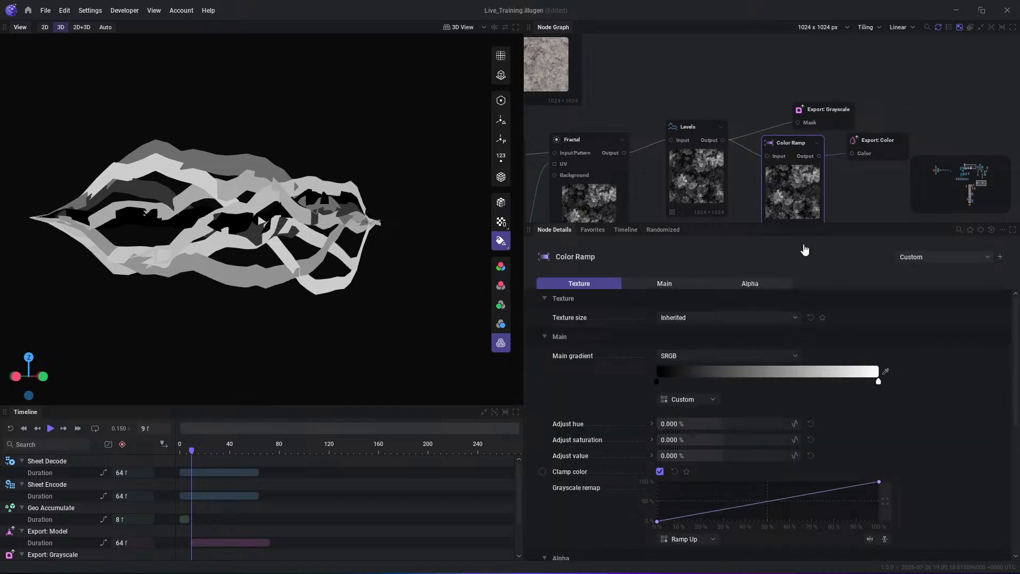
pyautogui.click(897, 141)
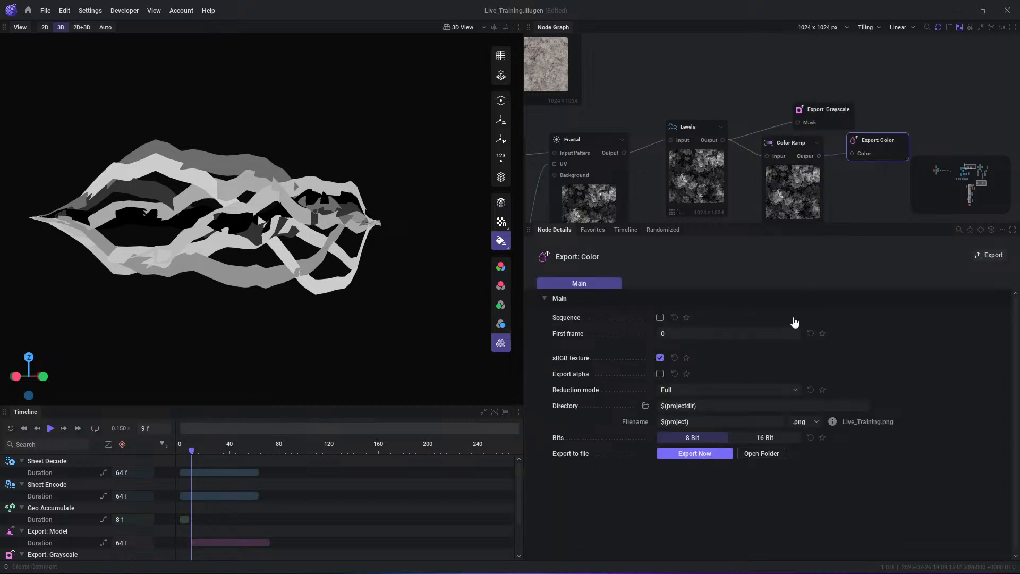
pyautogui.moveTo(867, 143); pyautogui.dragTo(875, 133)
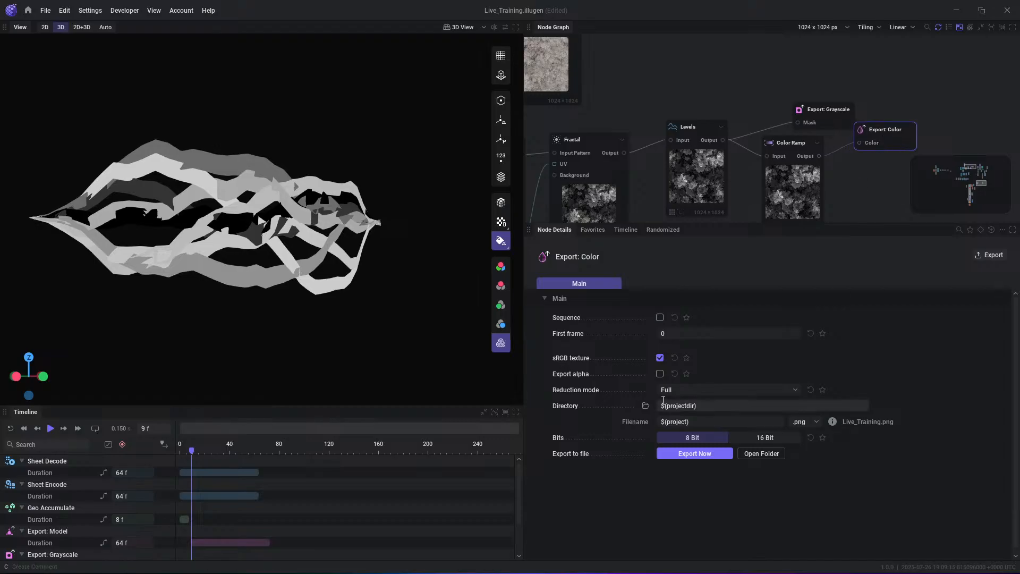
pyautogui.moveTo(840, 155); pyautogui.dragTo(812, 148, button='middle')
pyautogui.moveTo(790, 150); pyautogui.dragTo(836, 164)
pyautogui.write('expor')
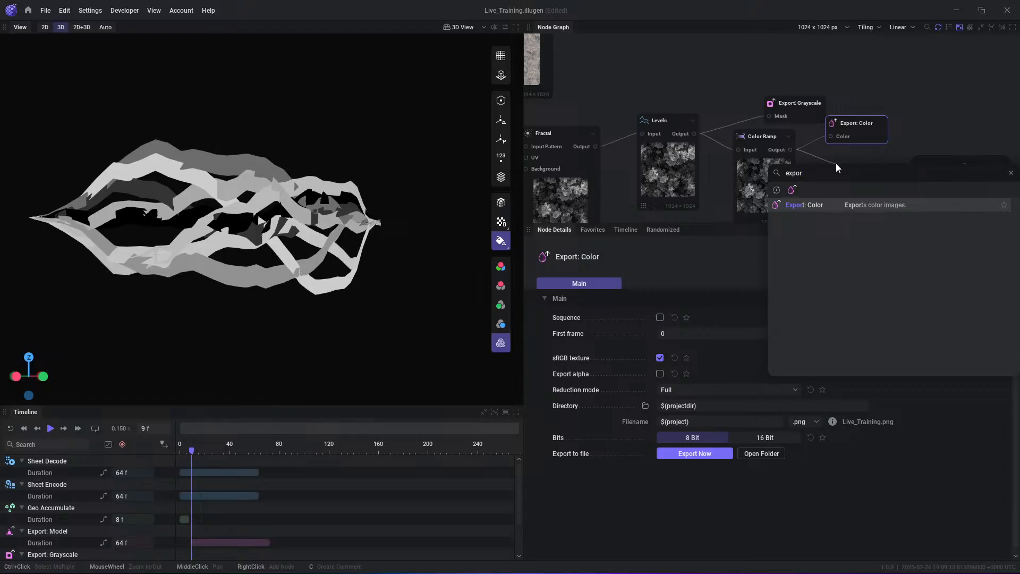
pyautogui.click(862, 33)
# - Move the Export: Color node aside and add an Alpha Merge node with RGB to Grayscale's output as its Alpha
pyautogui.moveTo(868, 127); pyautogui.dragTo(913, 94)
pyautogui.moveTo(834, 171); pyautogui.dragTo(792, 150, button='middle')
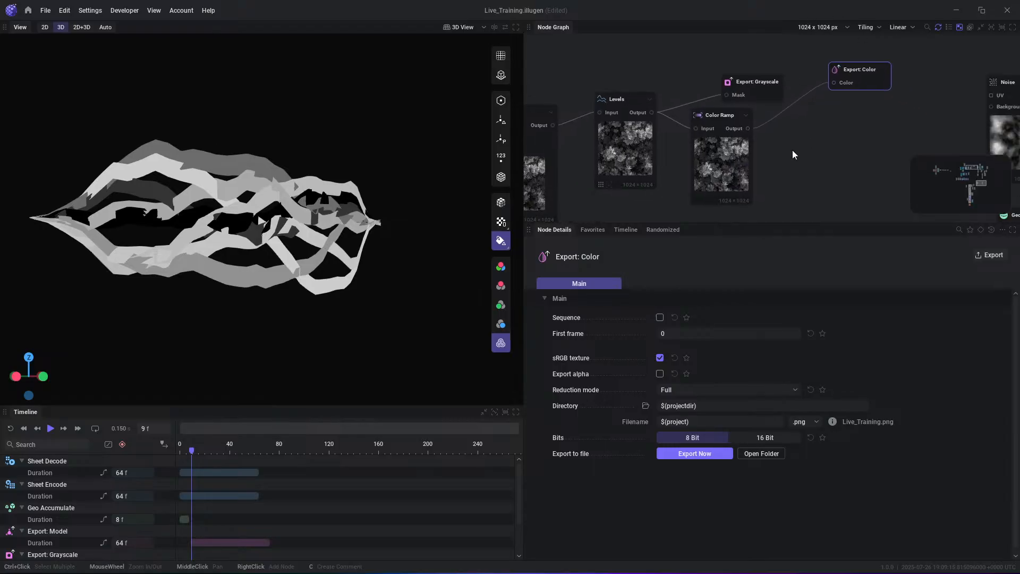
pyautogui.scroll(-3, 775, 159)
pyautogui.moveTo(634, 183); pyautogui.dragTo(655, 152, button='middle')
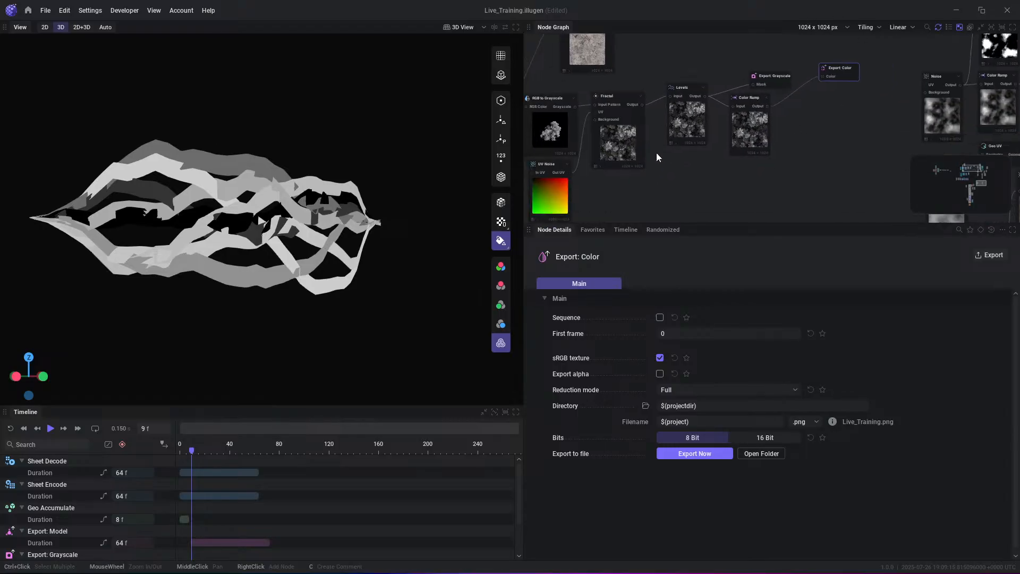
pyautogui.moveTo(577, 103); pyautogui.dragTo(739, 189)
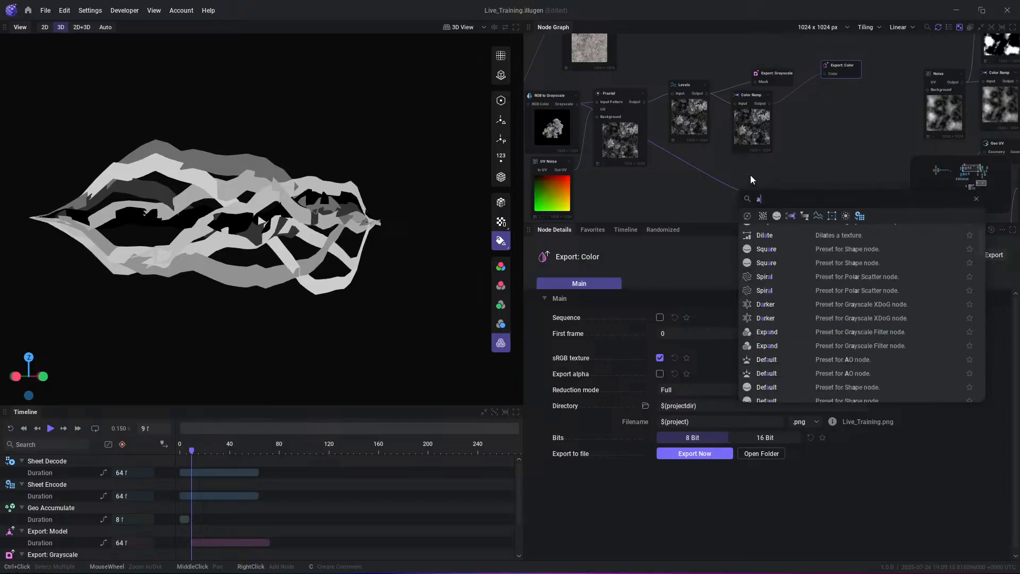
pyautogui.write('alpha')
pyautogui.press('Return')
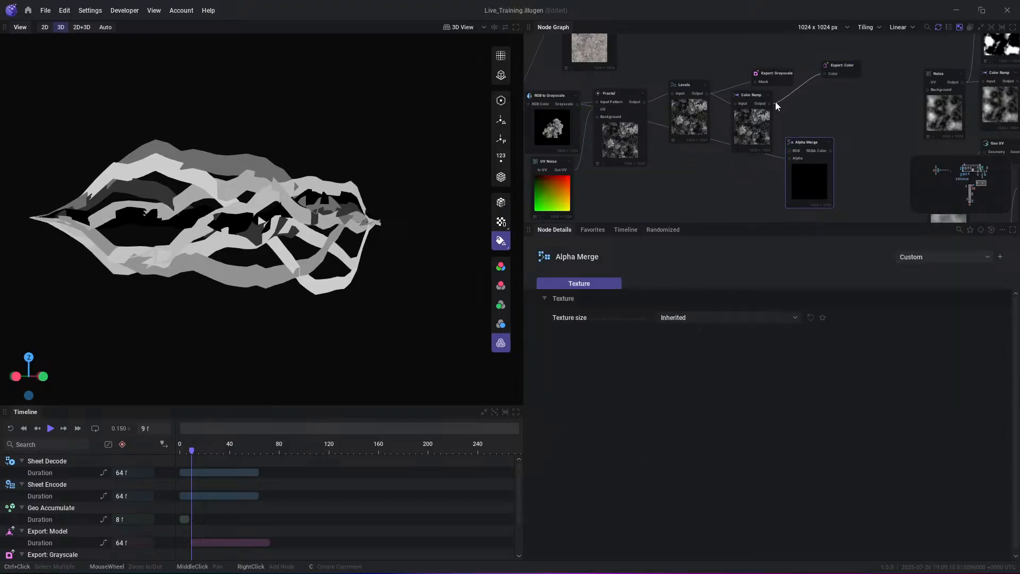
# - Connect the Color Ramp output to the Alpha Merge node's RGB input
pyautogui.scroll(2, 775, 106)
pyautogui.moveTo(763, 99); pyautogui.dragTo(792, 139)
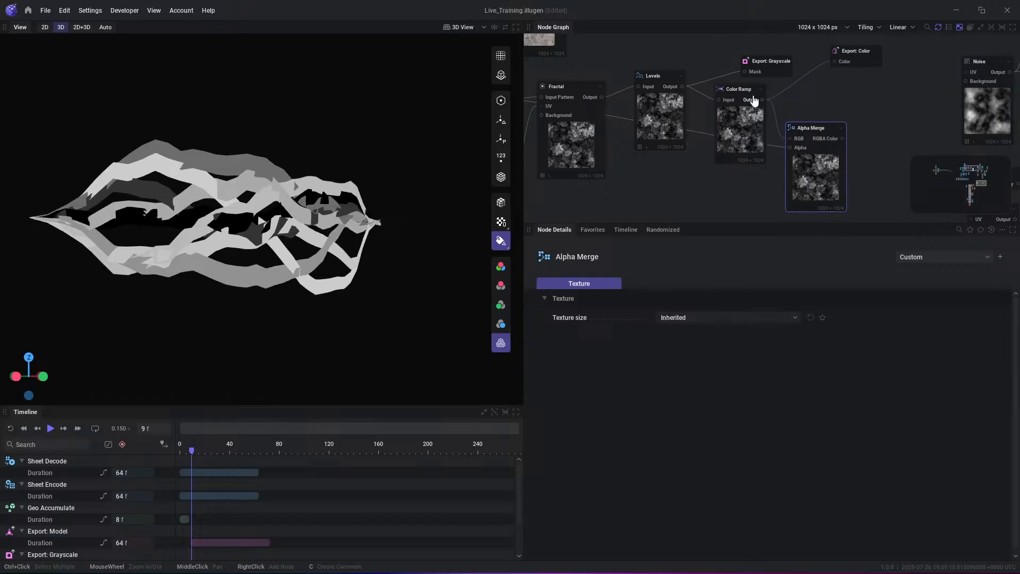
pyautogui.moveTo(592, 162); pyautogui.dragTo(674, 166, button='middle')
pyautogui.moveTo(923, 150); pyautogui.dragTo(848, 151, button='middle')
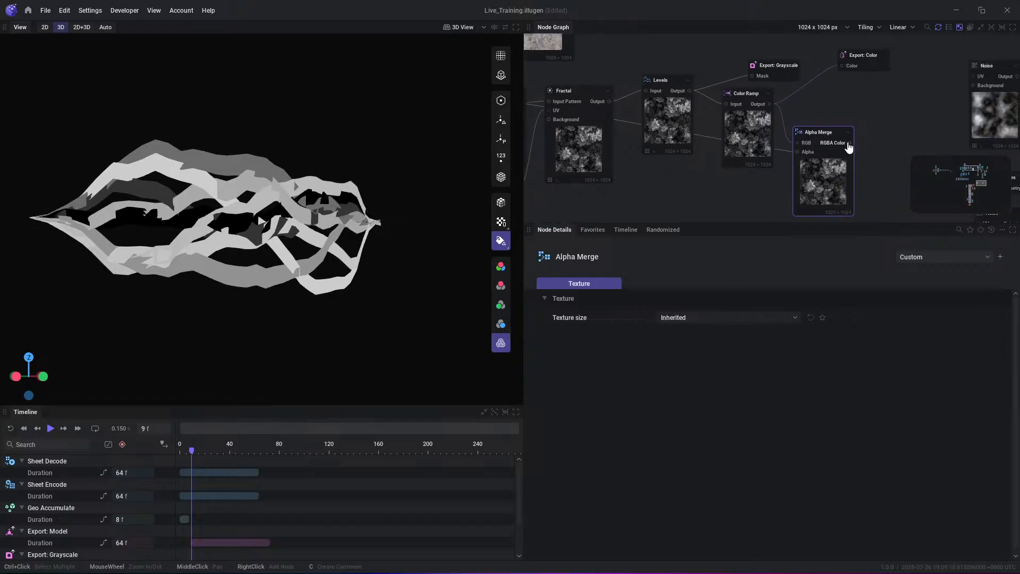
# - Inspect the Alpha Merge result in the 2D view with its transparency displayed
pyautogui.click(45, 27)
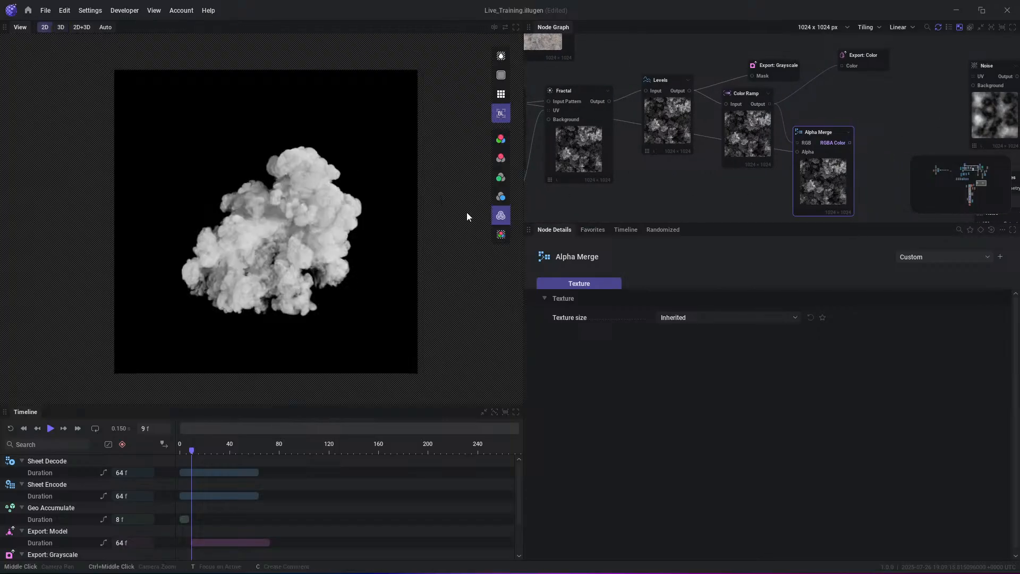
pyautogui.click(494, 234)
pyautogui.scroll(5, 296, 217)
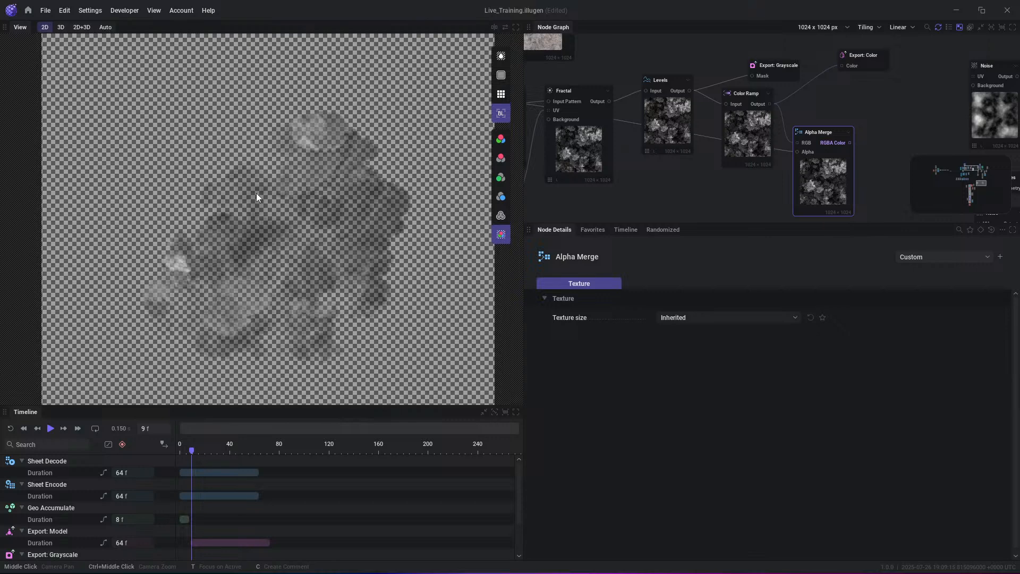
pyautogui.scroll(-2, 324, 201)
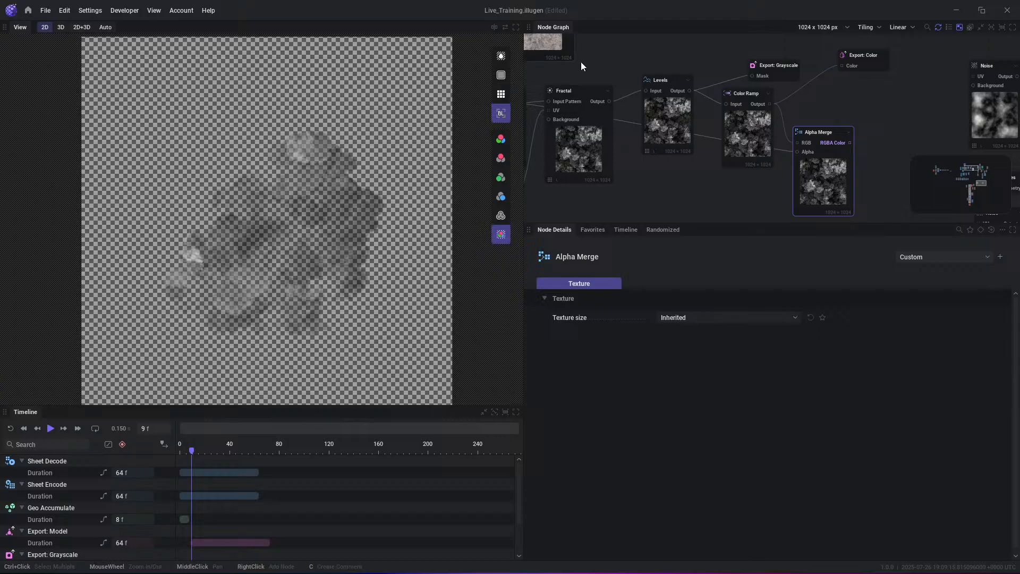
# - Add a second Export: Color node connected to the Alpha Merge's RGBA Color output and enable Export alpha
pyautogui.moveTo(762, 124); pyautogui.dragTo(751, 144, button='middle')
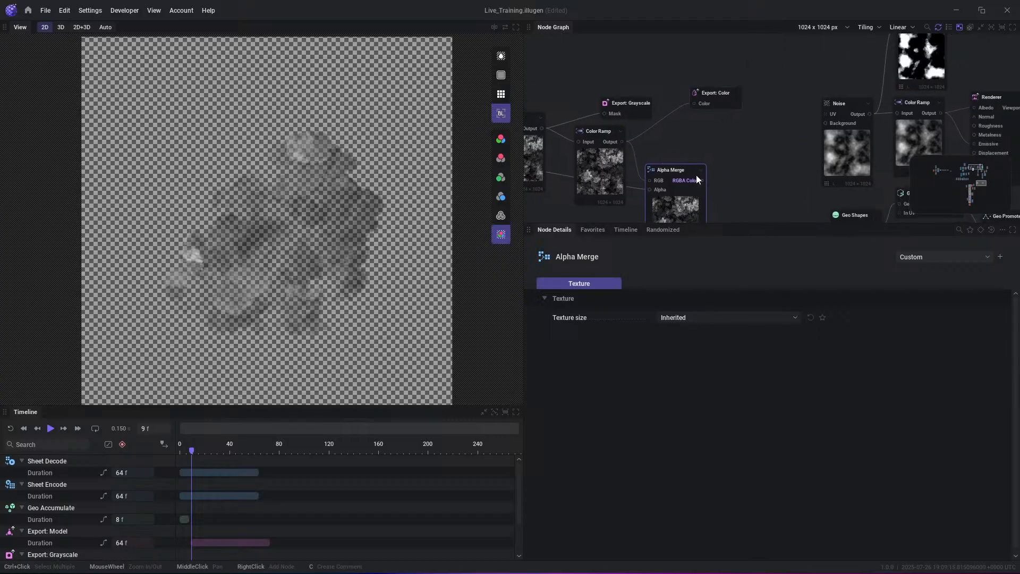
pyautogui.moveTo(703, 180); pyautogui.dragTo(745, 151)
pyautogui.write('exp')
pyautogui.press('Return')
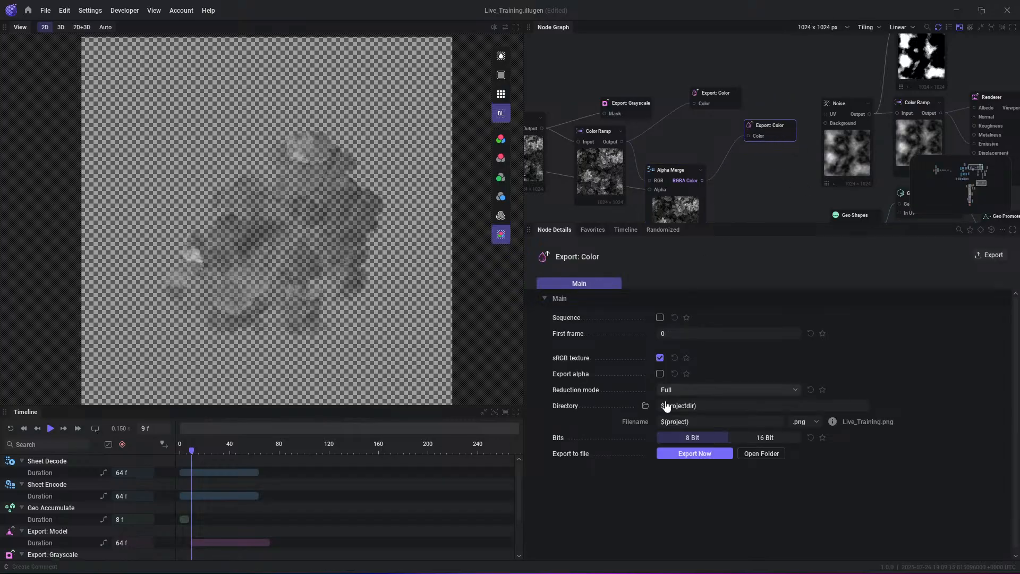
pyautogui.moveTo(572, 377)
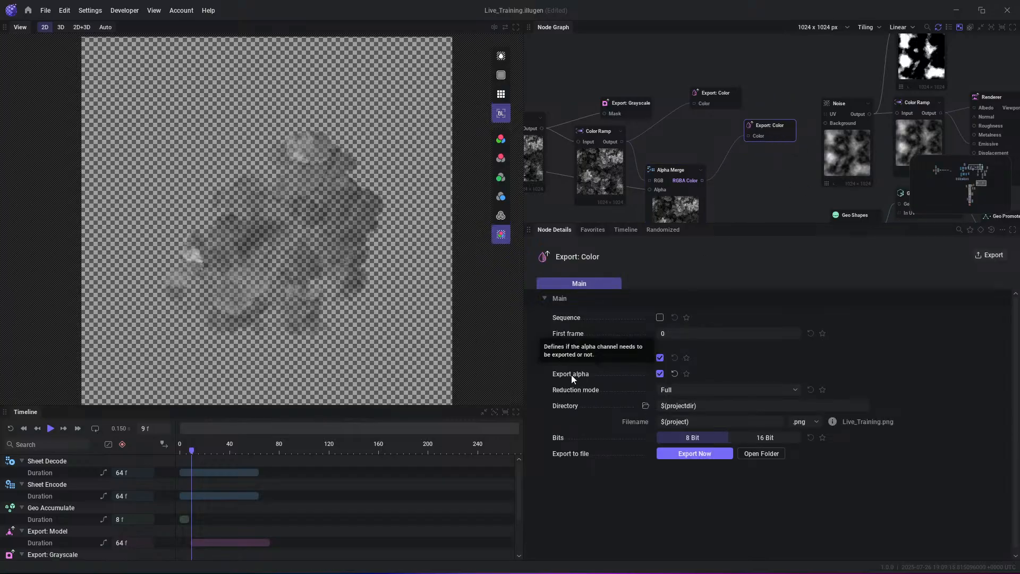
pyautogui.moveTo(754, 200); pyautogui.dragTo(722, 161, button='middle')
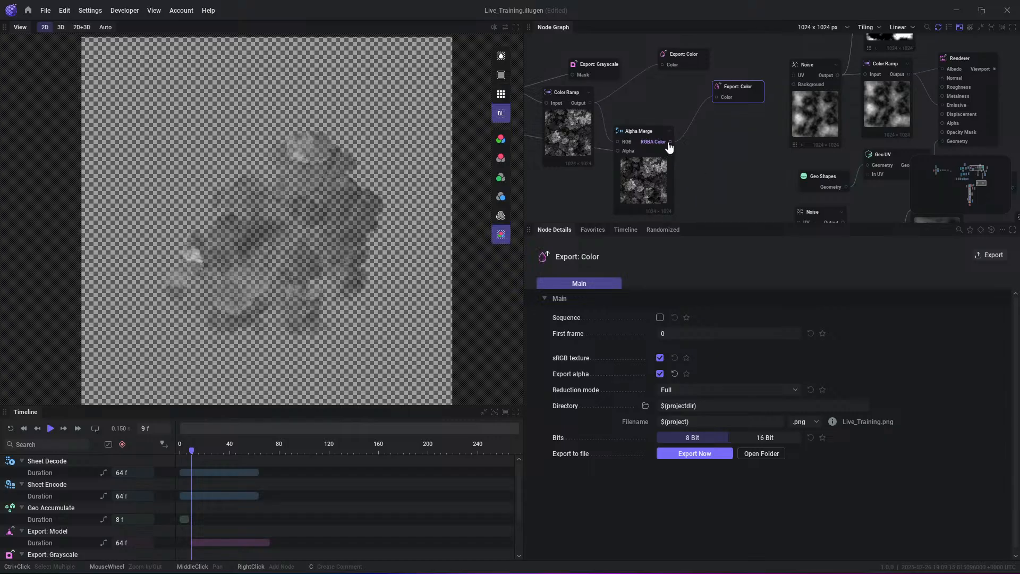
pyautogui.moveTo(669, 143); pyautogui.dragTo(764, 177)
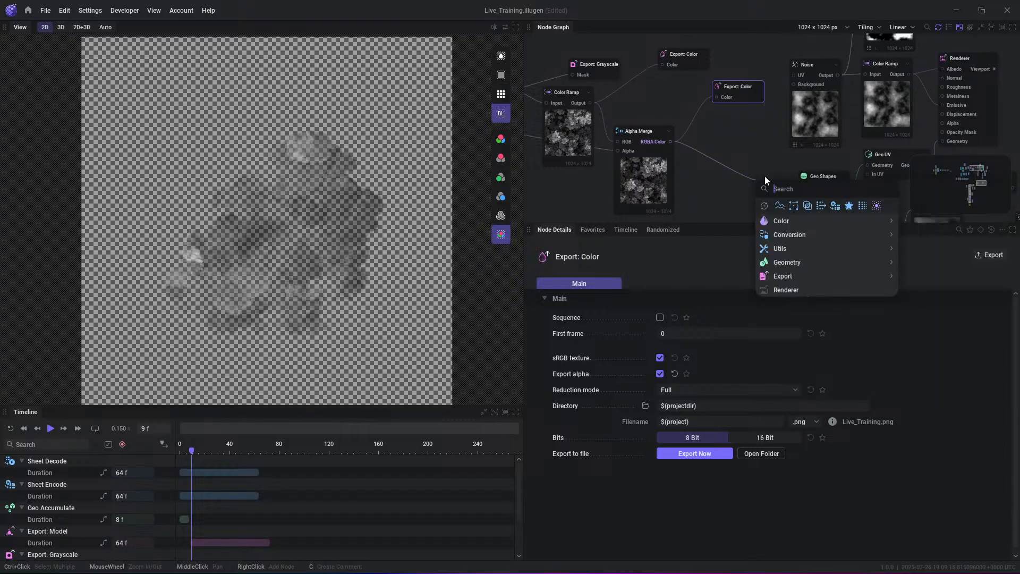
pyautogui.write('expomodi')
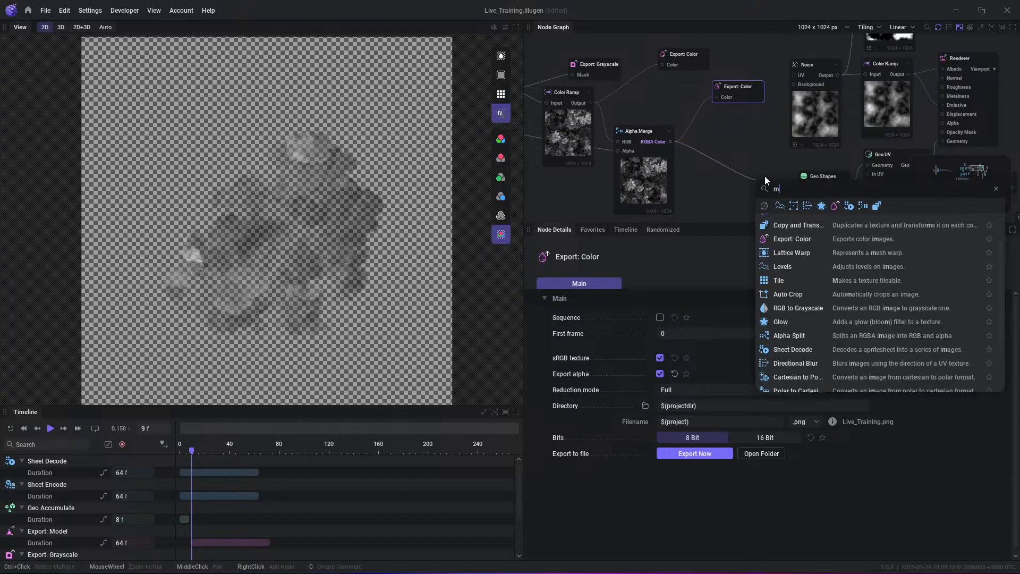
pyautogui.hotkey('ctrl', 'a')
pyautogui.press('BackSpace')
pyautogui.rightClick(755, 152)
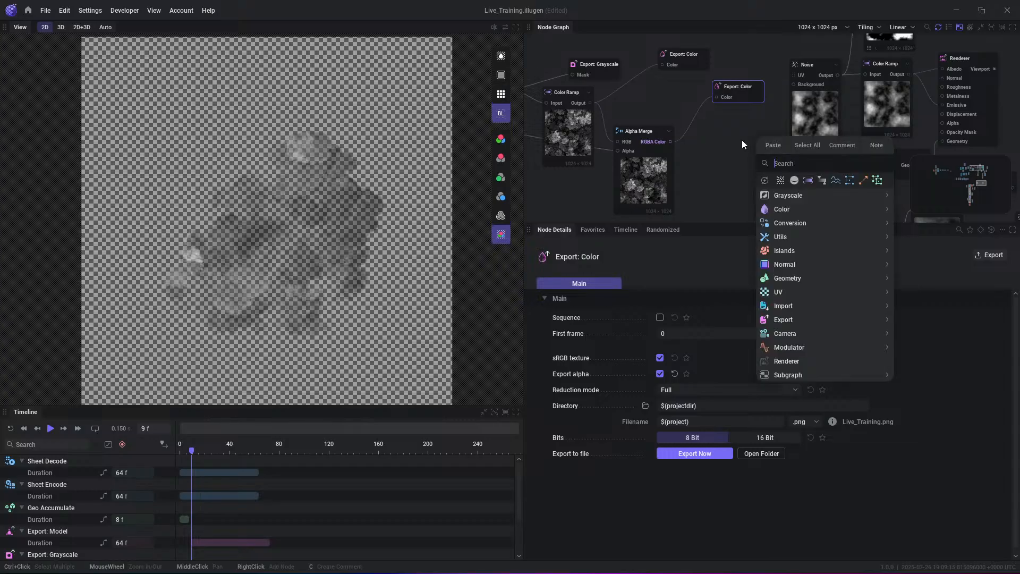
pyautogui.click(685, 131)
pyautogui.moveTo(593, 139); pyautogui.dragTo(685, 124, button='middle')
pyautogui.moveTo(601, 75); pyautogui.dragTo(660, 177)
pyautogui.write('mix')
pyautogui.press('BackSpace')
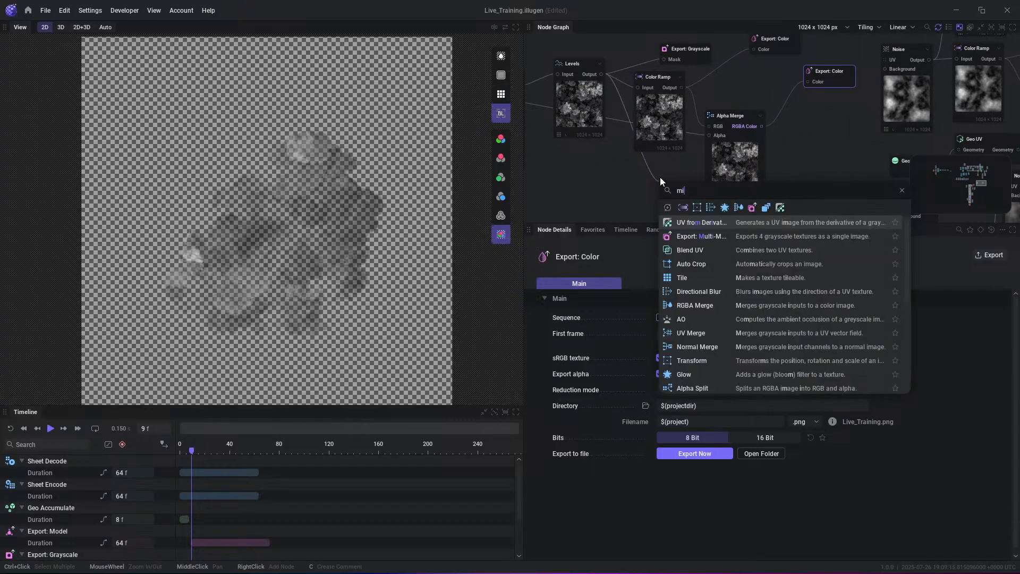
pyautogui.press('BackSpace')
pyautogui.press('BackSpace')
pyautogui.write('ramp')
pyautogui.press('Return')
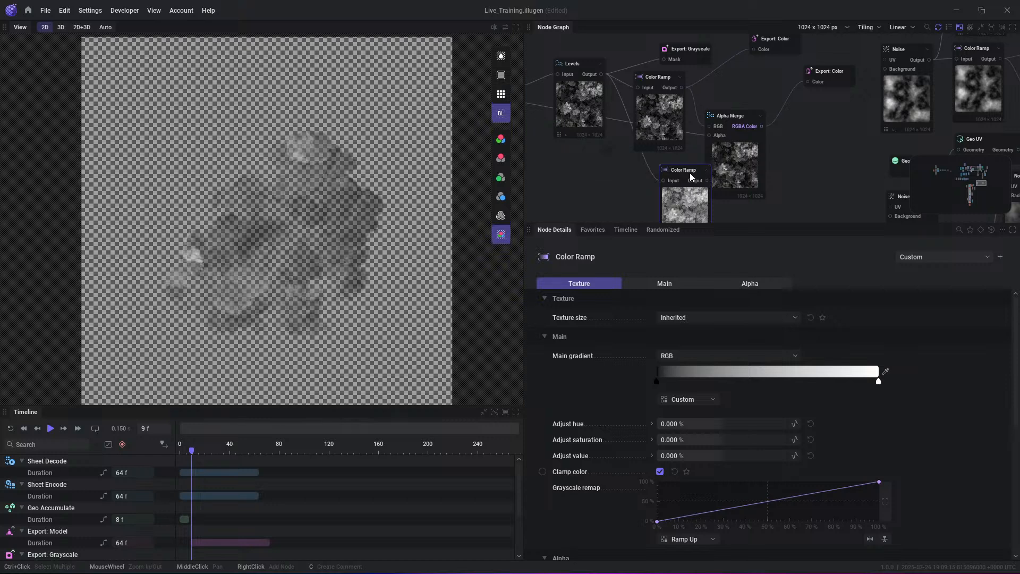
pyautogui.press('Delete')
# - Add an Export: Multi-Mask node with the Levels output as its Grayscale R and place it below the Color Ramp
pyautogui.moveTo(601, 75); pyautogui.dragTo(629, 183)
pyautogui.write('multi')
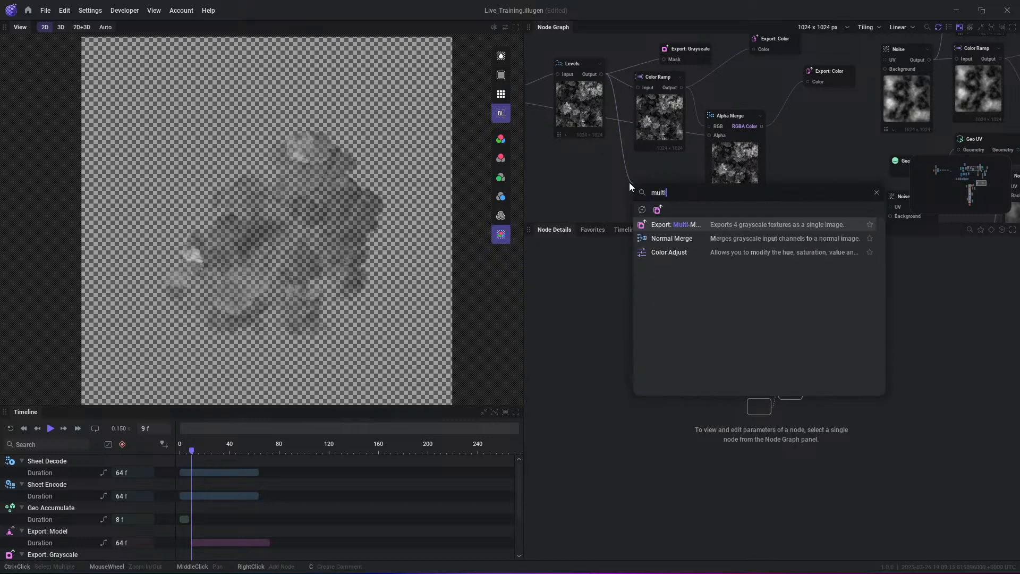
pyautogui.press('Return')
pyautogui.moveTo(751, 190); pyautogui.dragTo(922, 173, button='middle')
pyautogui.moveTo(855, 175); pyautogui.dragTo(856, 191, button='middle')
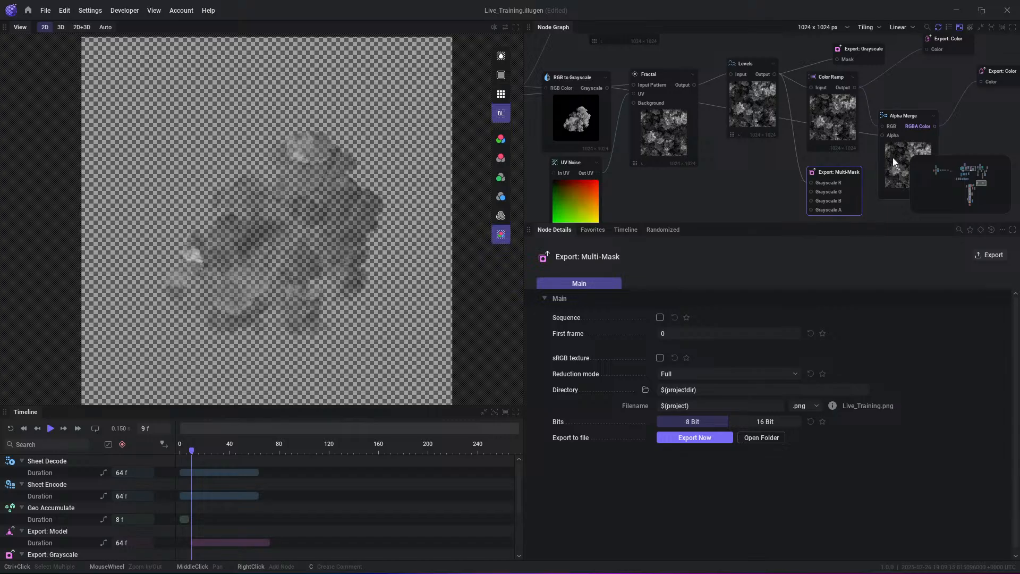
# - Add a Noise node in an empty area of the graph, away from the existing node chains
pyautogui.moveTo(894, 162); pyautogui.dragTo(721, 134, button='middle')
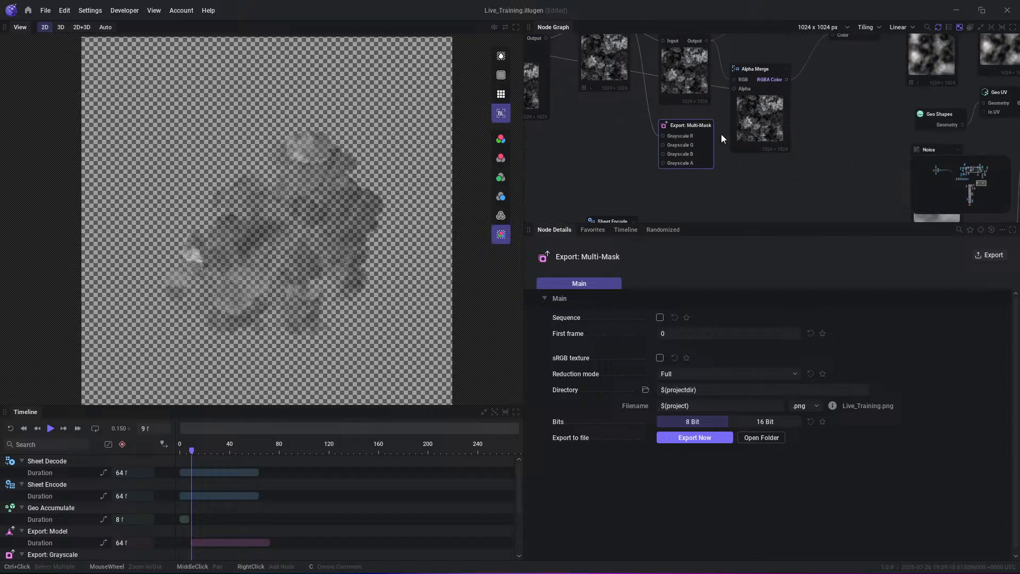
pyautogui.scroll(-3, 769, 157)
pyautogui.moveTo(702, 172); pyautogui.dragTo(757, 176, button='middle')
pyautogui.scroll(-2, 694, 136)
pyautogui.moveTo(697, 52); pyautogui.dragTo(711, 107, button='middle')
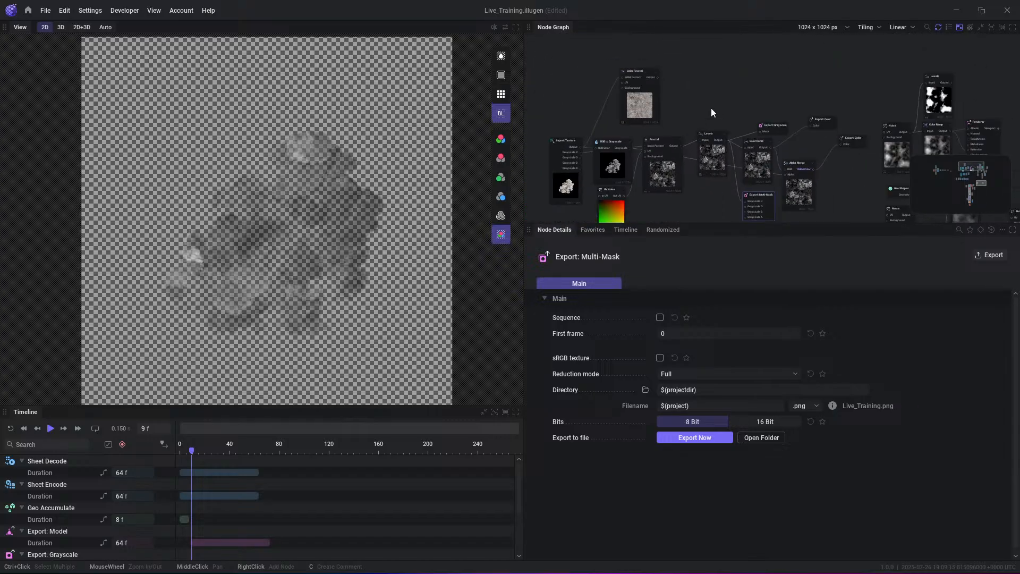
pyautogui.scroll(4, 699, 101)
pyautogui.moveTo(656, 179); pyautogui.dragTo(653, 138, button='middle')
pyautogui.scroll(-3, 707, 119)
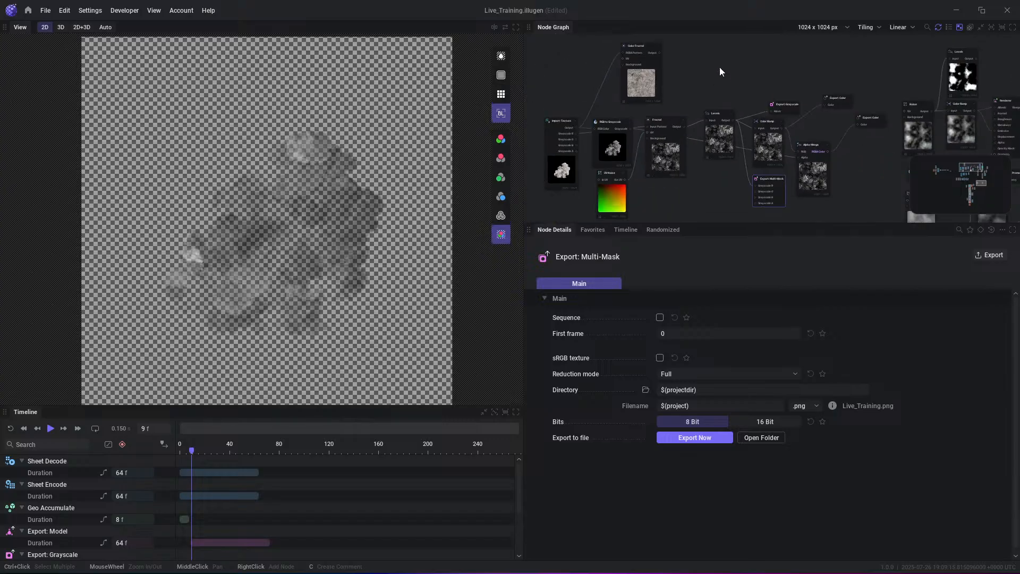
pyautogui.moveTo(673, 38); pyautogui.dragTo(625, 90, button='middle')
pyautogui.moveTo(752, 141); pyautogui.dragTo(569, 77, button='middle')
pyautogui.scroll(-2, 595, 90)
pyautogui.moveTo(778, 209); pyautogui.dragTo(656, 176, button='middle')
pyautogui.scroll(1, 709, 142)
pyautogui.rightClick(729, 130)
pyautogui.write('noise')
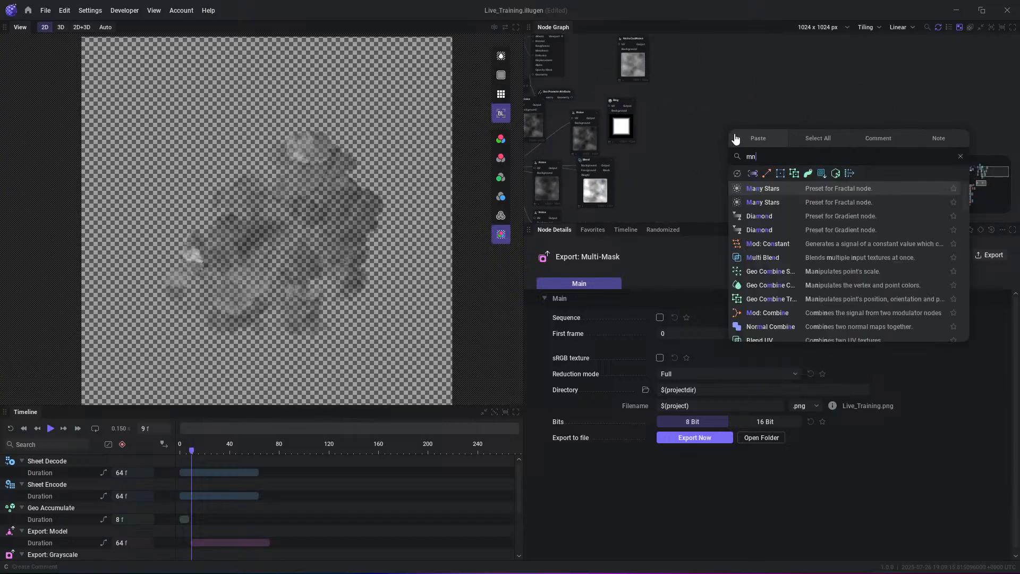
pyautogui.press('Return')
pyautogui.scroll(1, 839, 137)
pyautogui.moveTo(733, 145); pyautogui.dragTo(718, 160, button='middle')
# - Add a Shape node below the new Noise node
pyautogui.rightClick(669, 189)
pyautogui.write('sh')
pyautogui.press('Return')
# - Add a grayscale Spline node and place it beside the new Noise node
pyautogui.rightClick(703, 101)
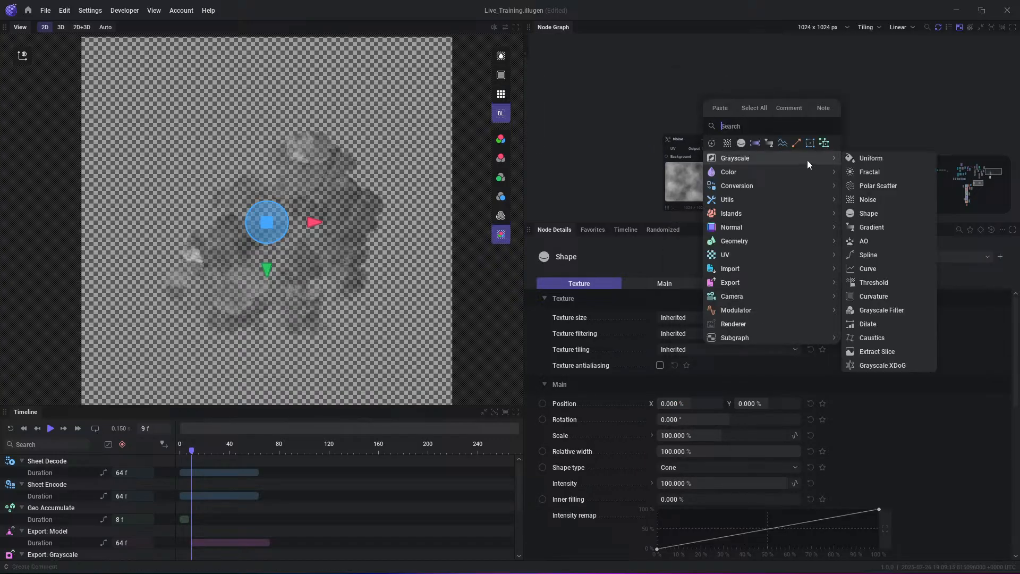
pyautogui.moveTo(837, 154)
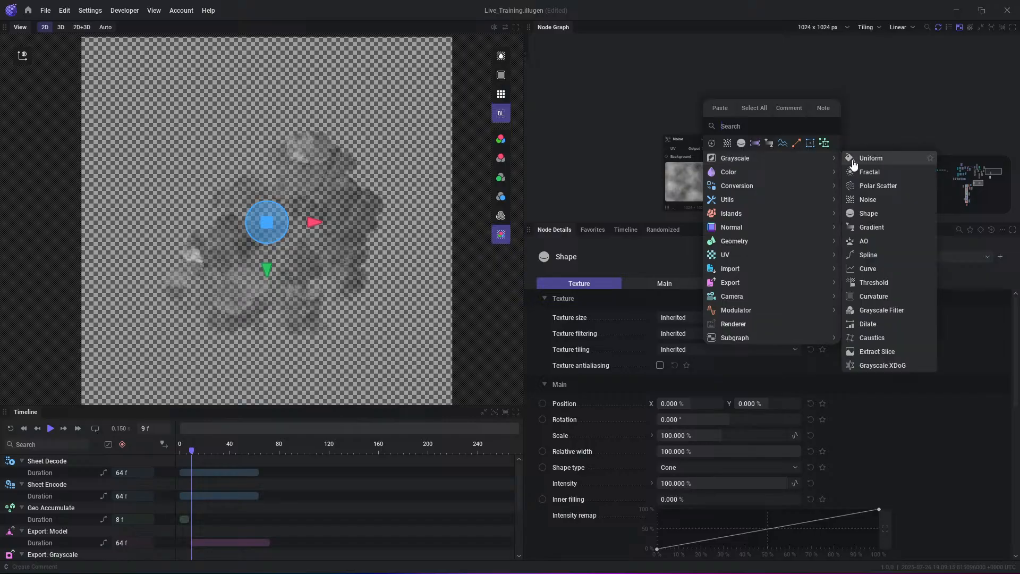
pyautogui.click(863, 255)
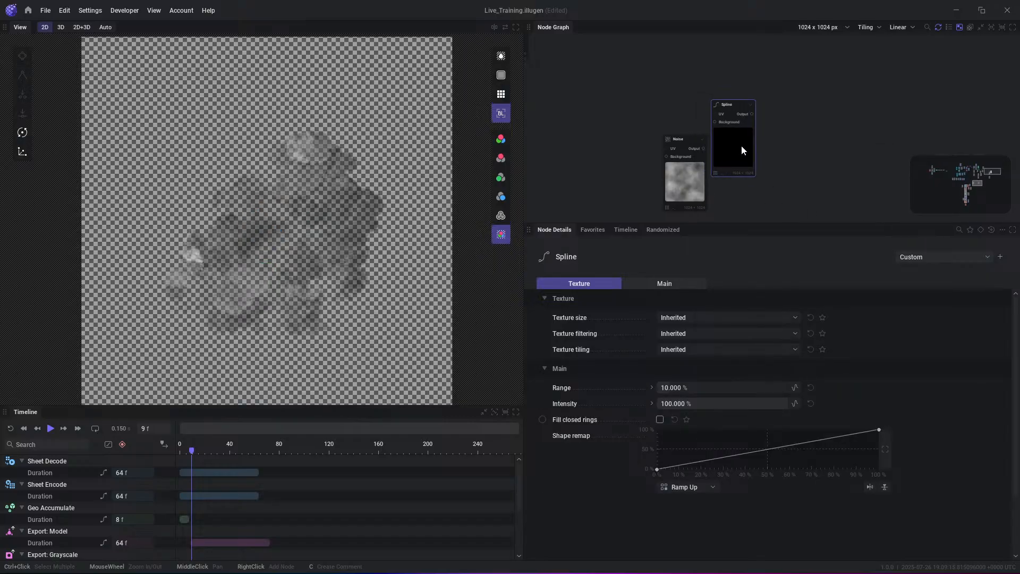
pyautogui.moveTo(743, 150); pyautogui.dragTo(748, 144)
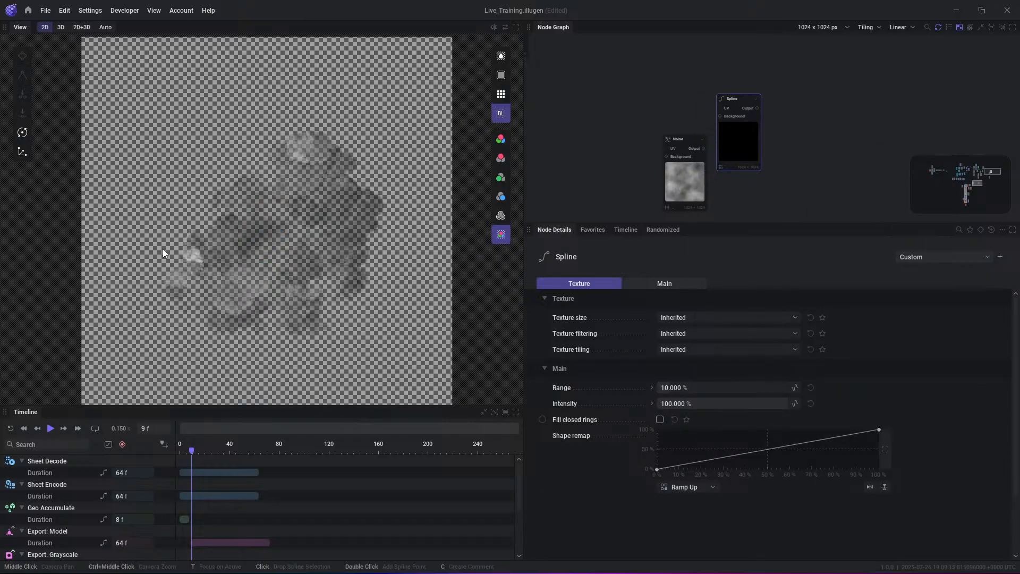
# - Preview the Spline output and draw a straight two-point spline diagonally from lower left to upper right of the canvas
pyautogui.click(757, 109)
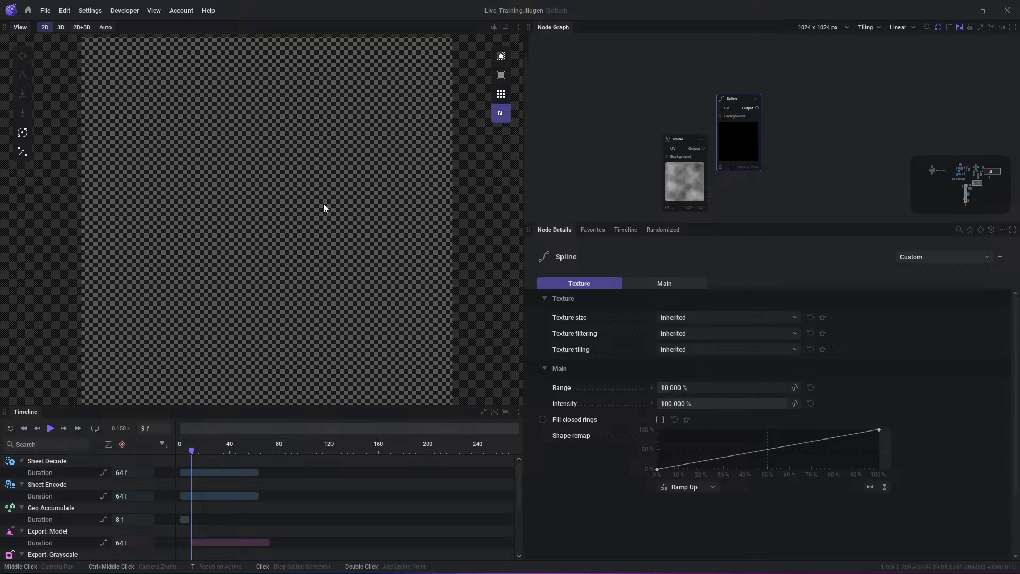
pyautogui.click(704, 149)
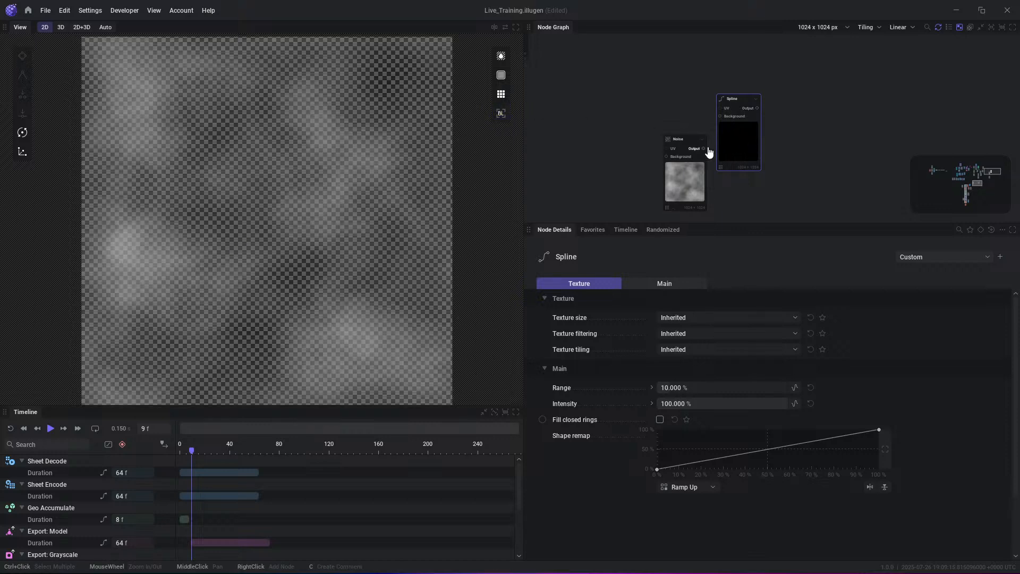
pyautogui.click(758, 109)
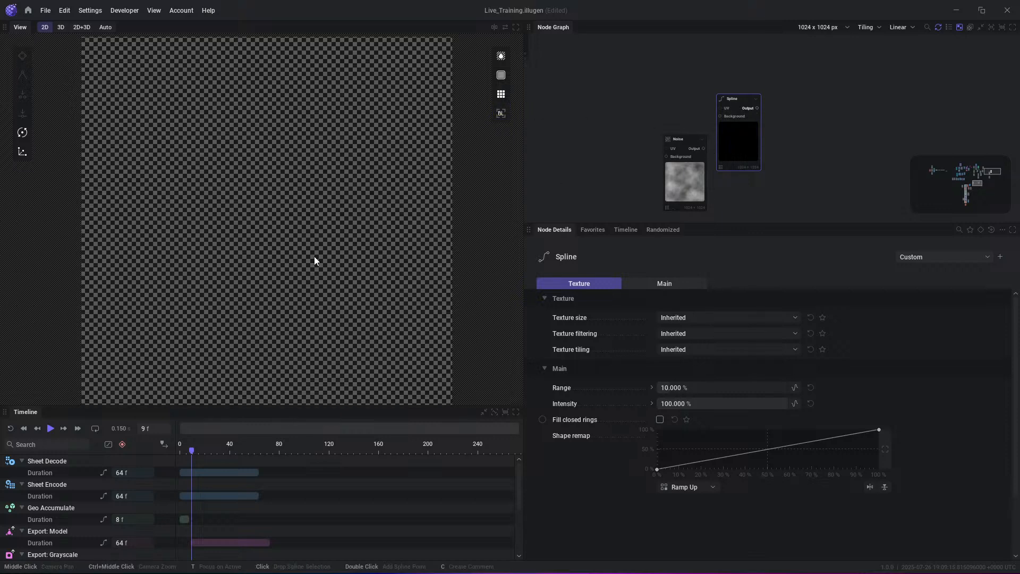
pyautogui.doubleClick(180, 304)
pyautogui.doubleClick(292, 165)
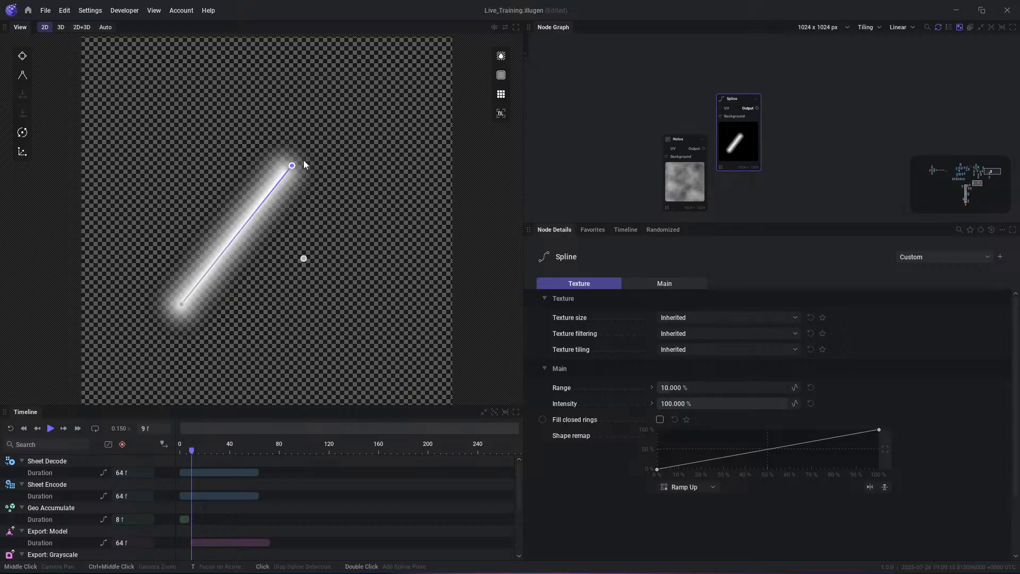
pyautogui.moveTo(291, 165); pyautogui.dragTo(389, 75)
# - Compare the Noise output with the Color Ramp output in the 2D view, showing the latter's RGB channels without transparency
pyautogui.click(703, 149)
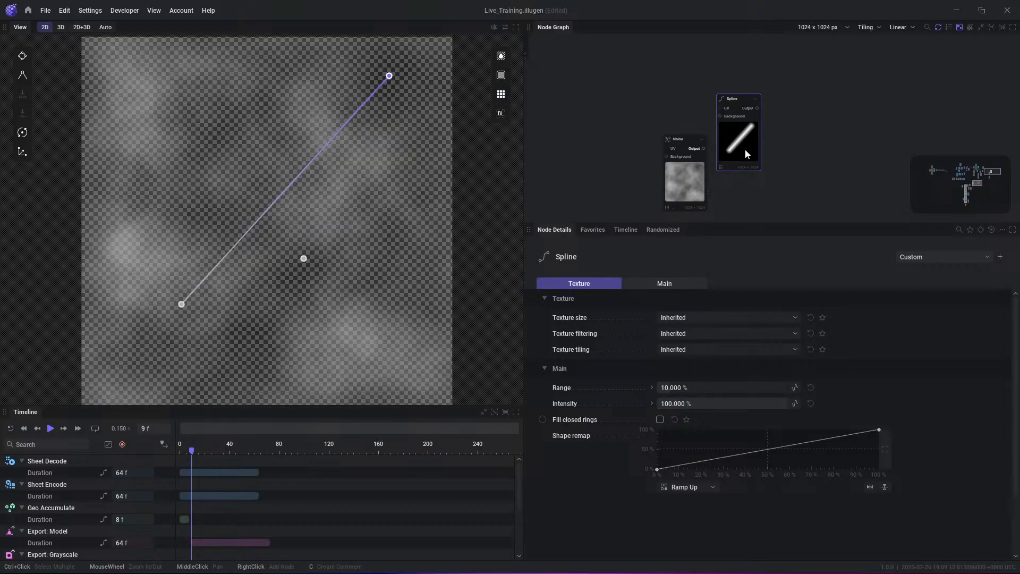
pyautogui.moveTo(745, 149); pyautogui.dragTo(779, 66, button='middle')
pyautogui.scroll(-3, 836, 158)
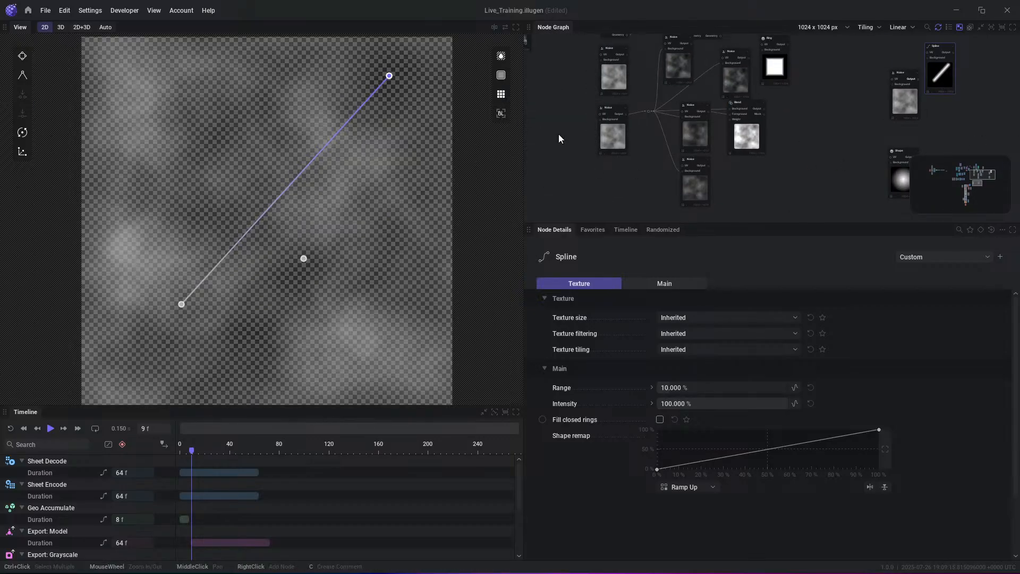
pyautogui.moveTo(568, 141); pyautogui.dragTo(711, 119, button='middle')
pyautogui.moveTo(596, 157); pyautogui.dragTo(792, 139, button='middle')
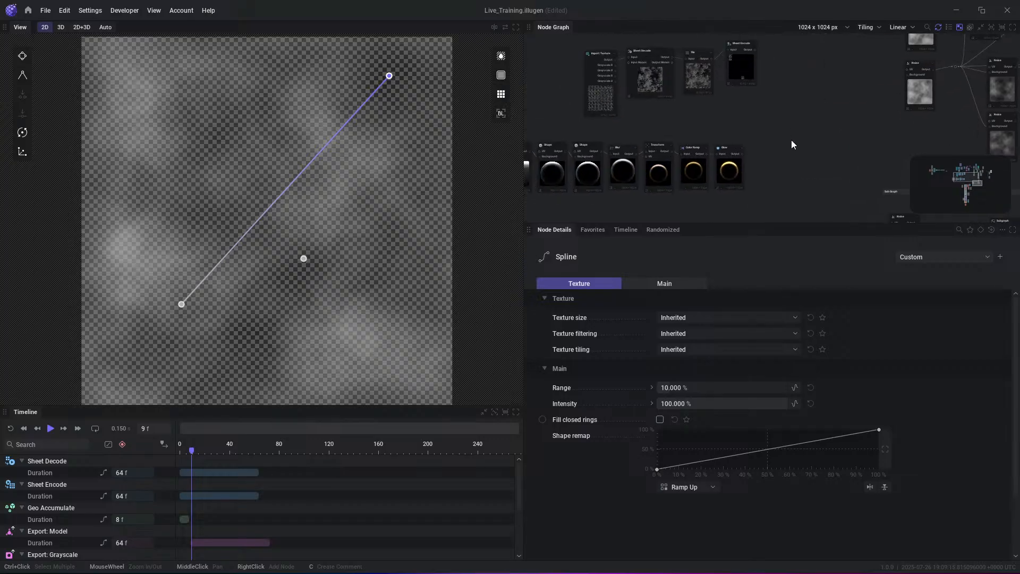
pyautogui.scroll(-3, 781, 127)
pyautogui.scroll(5, 765, 101)
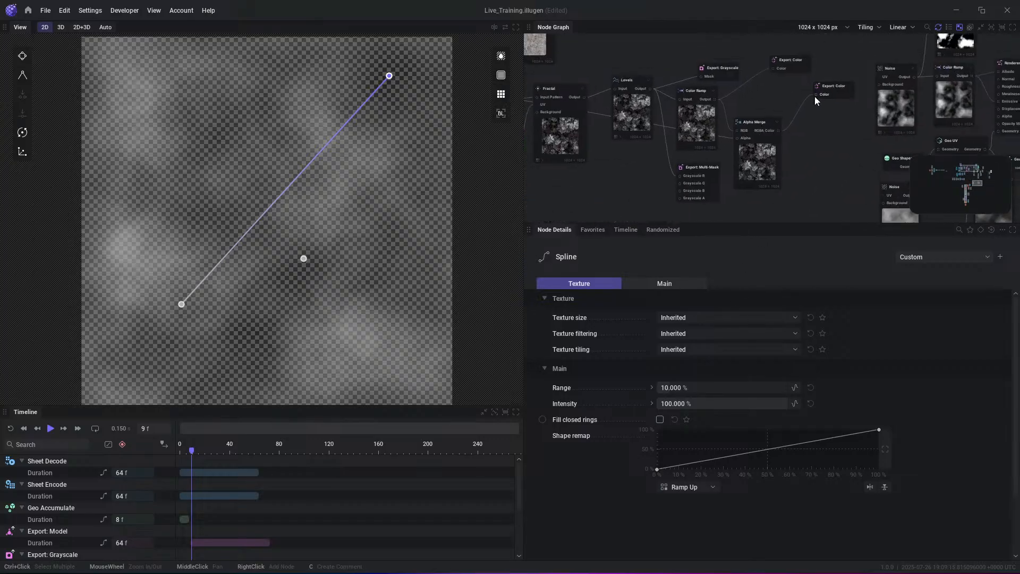
pyautogui.click(704, 104)
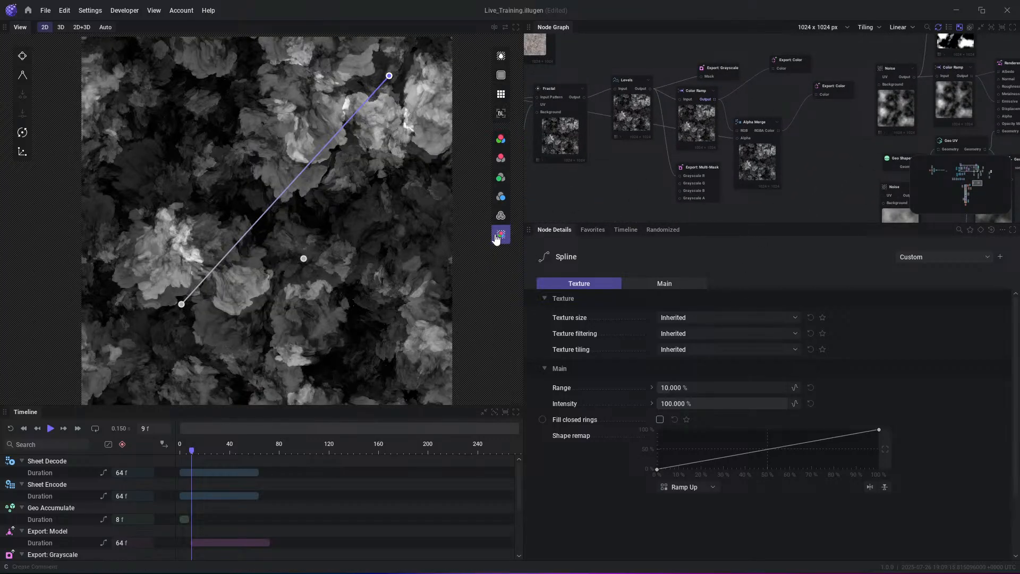
pyautogui.click(499, 141)
# - Place the Spline node above the Noise node and add an RGBA Merge node with the Spline output as its Red
pyautogui.moveTo(918, 134); pyautogui.dragTo(572, 199, button='middle')
pyautogui.moveTo(860, 135); pyautogui.dragTo(694, 13, button='middle')
pyautogui.scroll(-3, 834, 121)
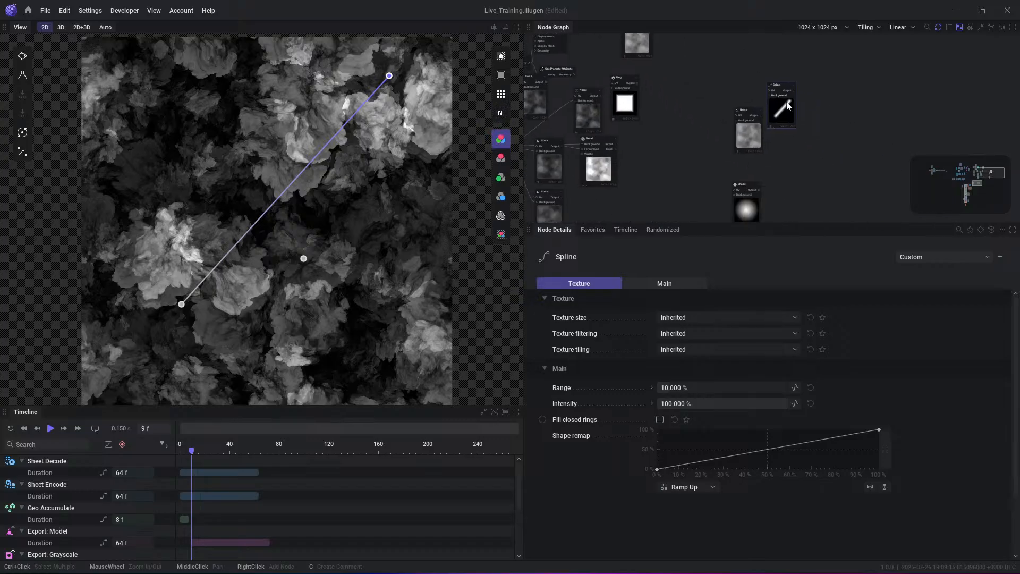
pyautogui.scroll(3, 760, 99)
pyautogui.moveTo(751, 55); pyautogui.dragTo(746, 85, button='middle')
pyautogui.click(760, 78)
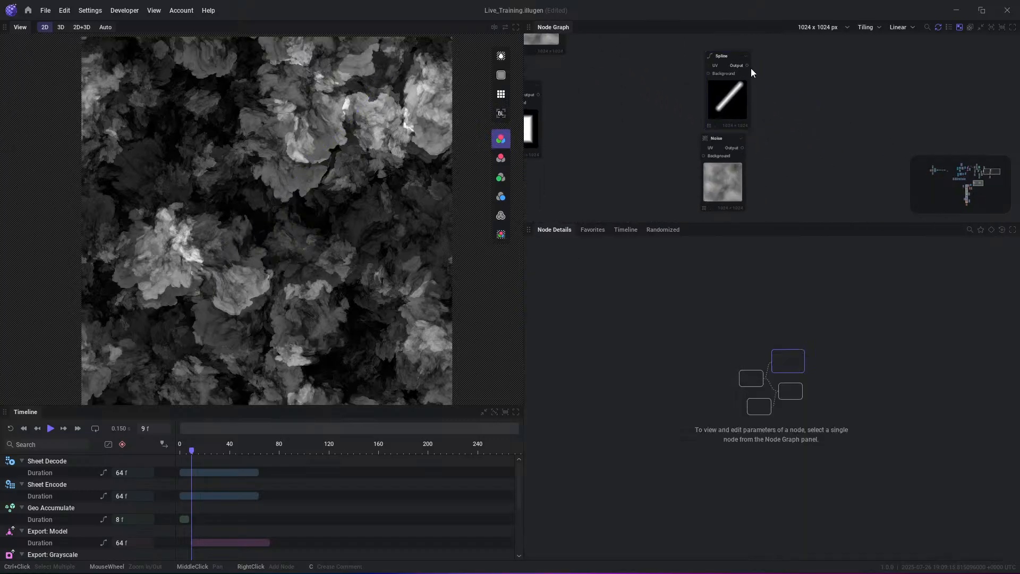
pyautogui.moveTo(747, 65); pyautogui.dragTo(777, 100)
pyautogui.write('rgb')
pyautogui.click(813, 144)
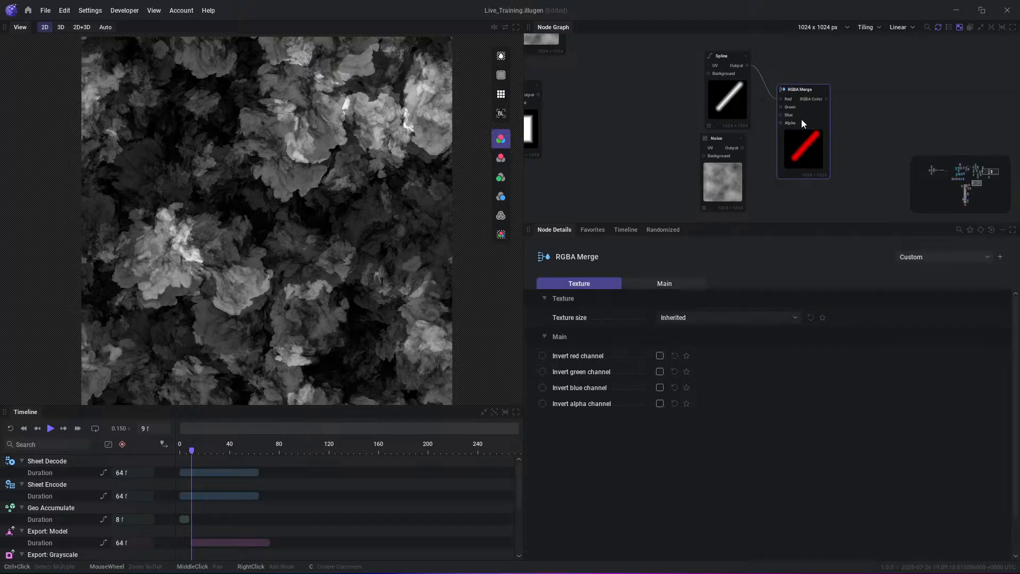
# - Connect the Noise output to the RGBA Merge's Green input and the Shape output to its Blue input
pyautogui.moveTo(795, 160); pyautogui.dragTo(808, 190)
pyautogui.scroll(2, 797, 181)
pyautogui.moveTo(793, 107); pyautogui.dragTo(800, 107)
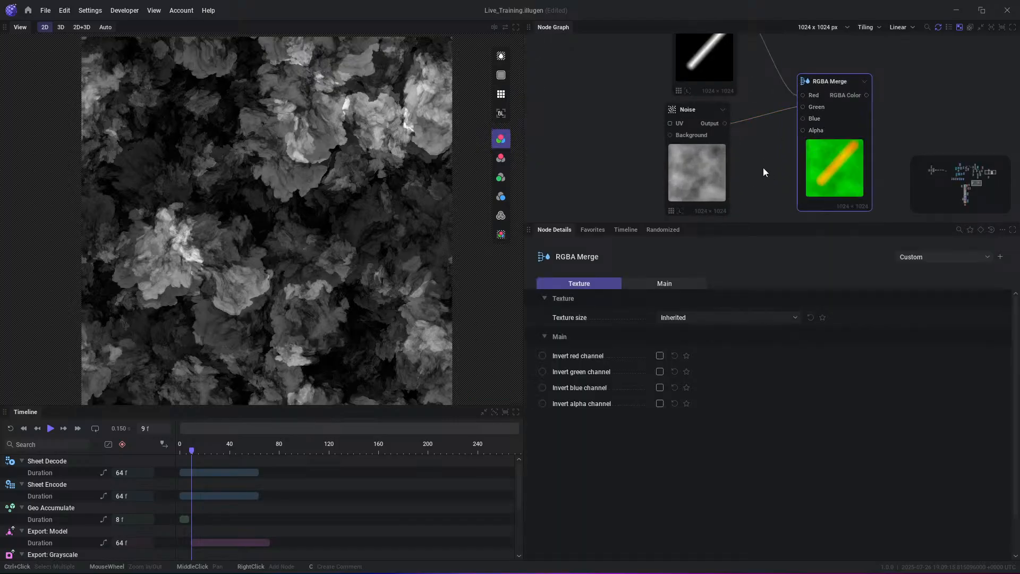
pyautogui.scroll(-1, 738, 183)
pyautogui.moveTo(827, 56); pyautogui.dragTo(823, 50)
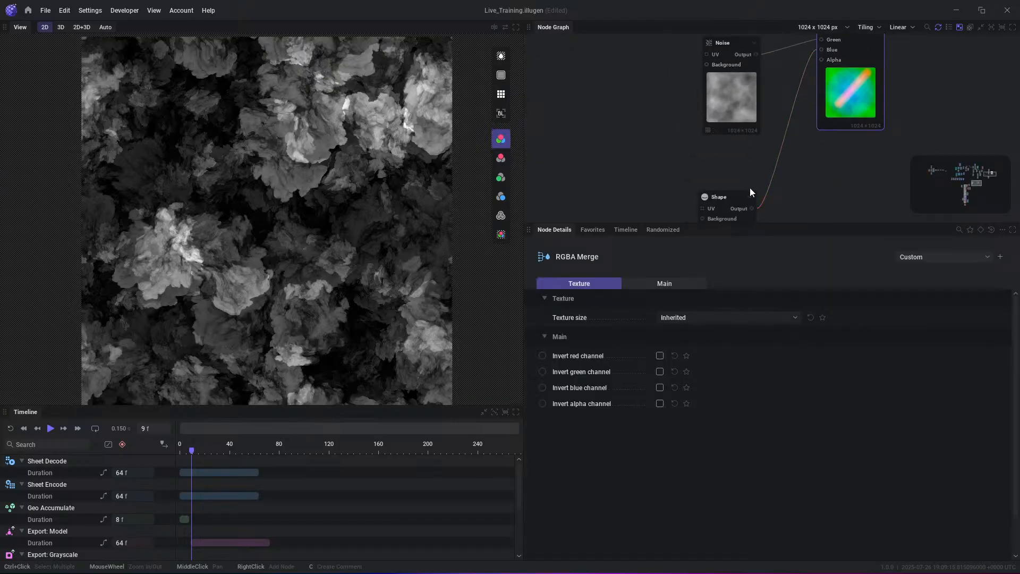
# - Duplicate the Shape node with the Square preset as the RGBA Merge's Alpha, and preview the merged result with transparency
pyautogui.click(725, 198)
pyautogui.scroll(-2, 697, 152)
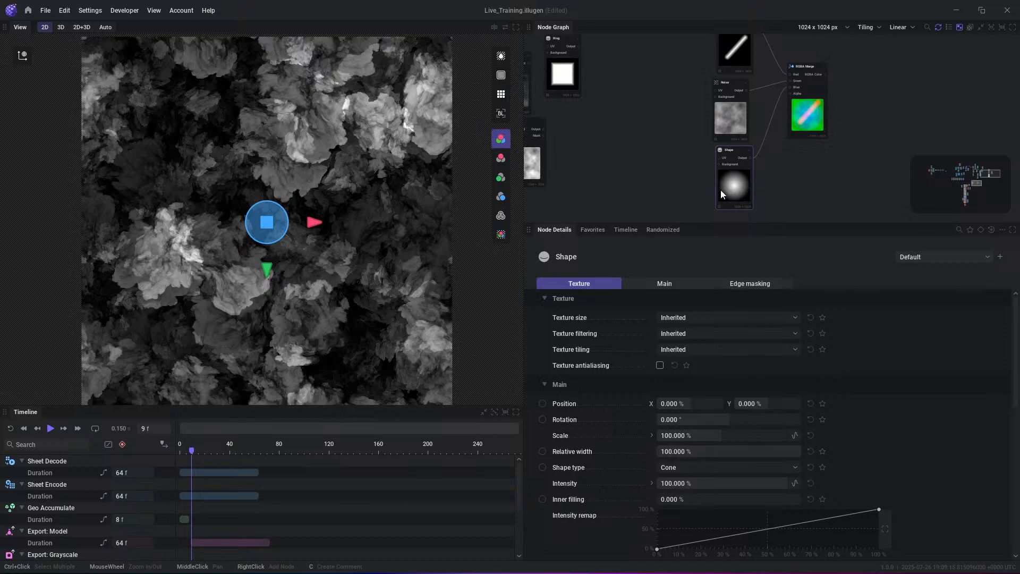
pyautogui.click(944, 262)
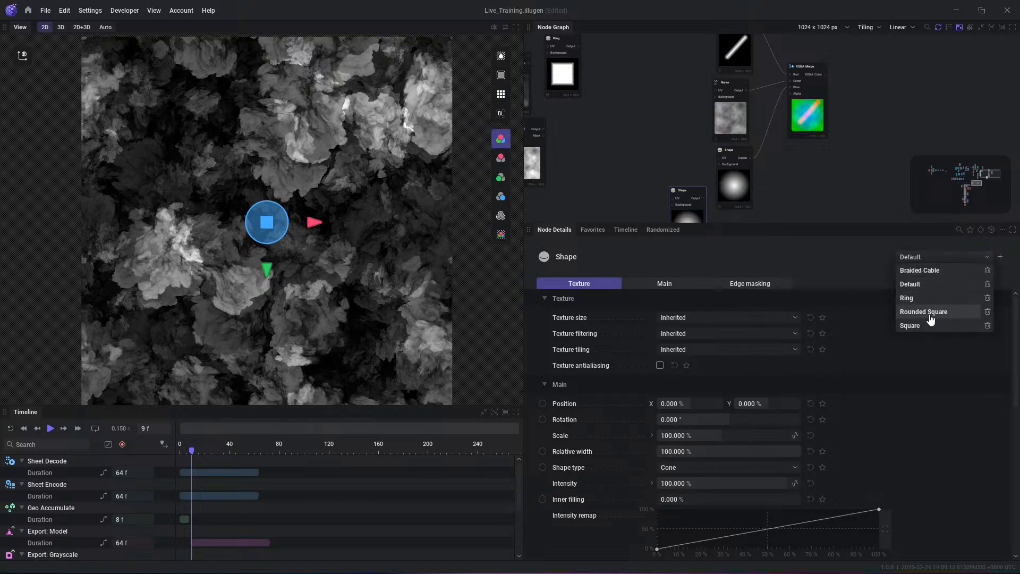
pyautogui.click(911, 330)
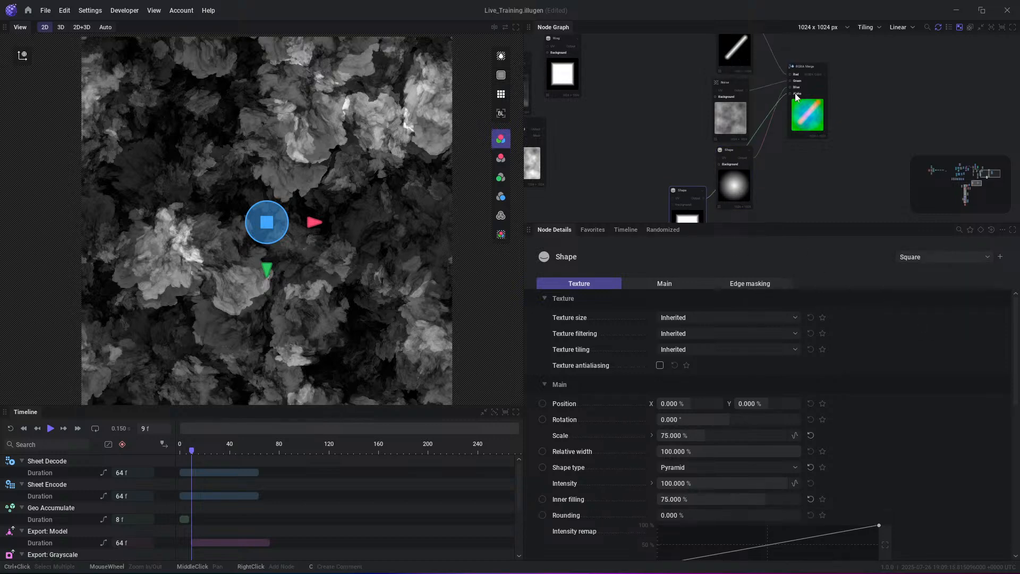
pyautogui.click(822, 77)
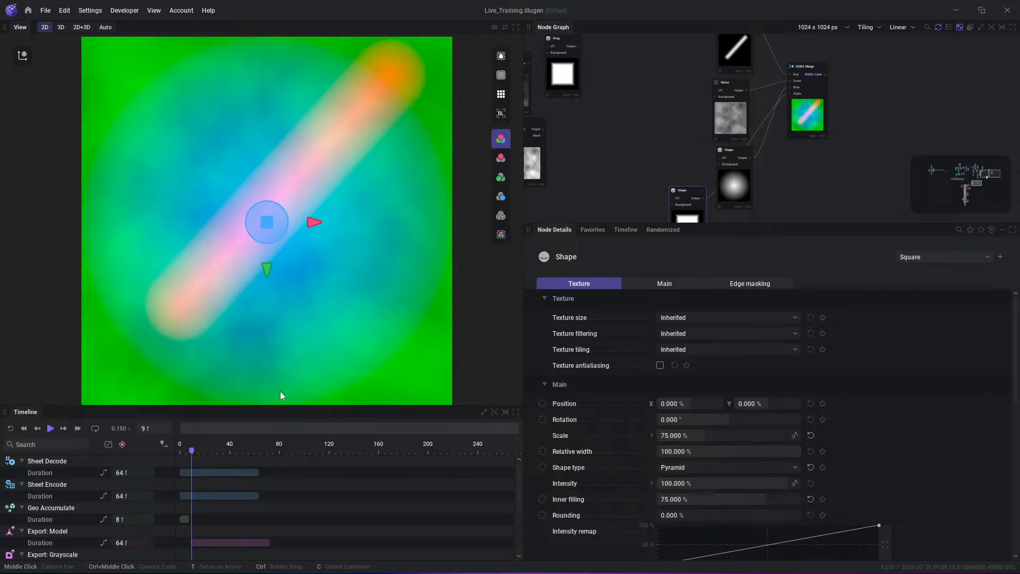
pyautogui.click(500, 234)
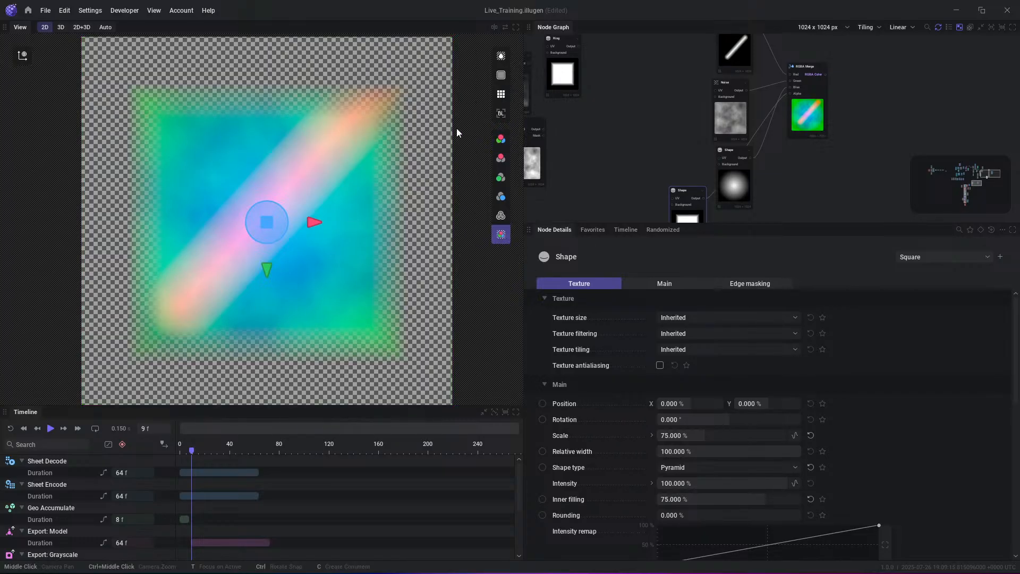
# - Inspect the RGBA Merge result in the 2D view as RGB, followed by its red, green, blue and alpha channels individually
pyautogui.click(500, 138)
pyautogui.click(501, 158)
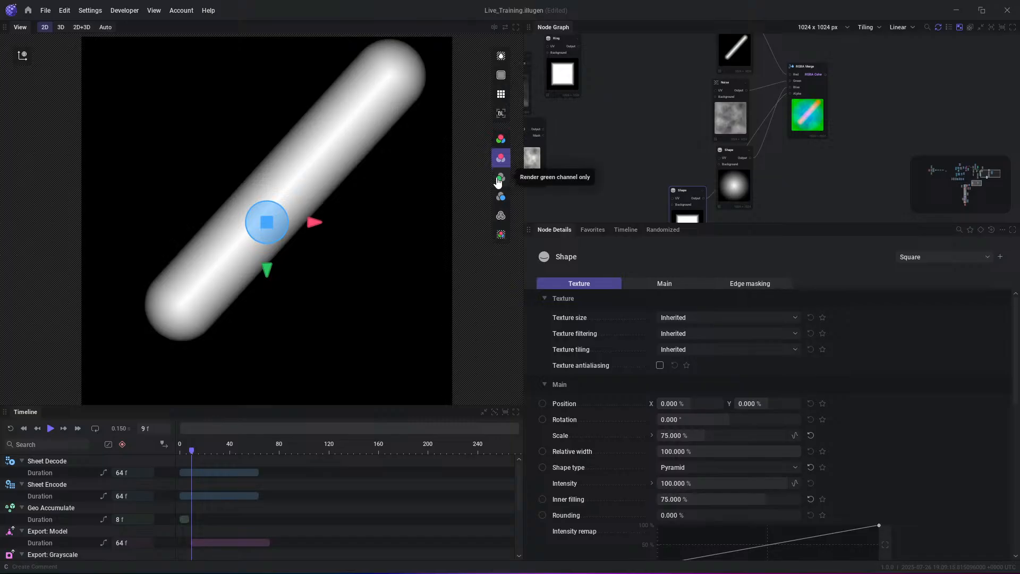
pyautogui.click(499, 179)
pyautogui.click(499, 198)
pyautogui.click(500, 215)
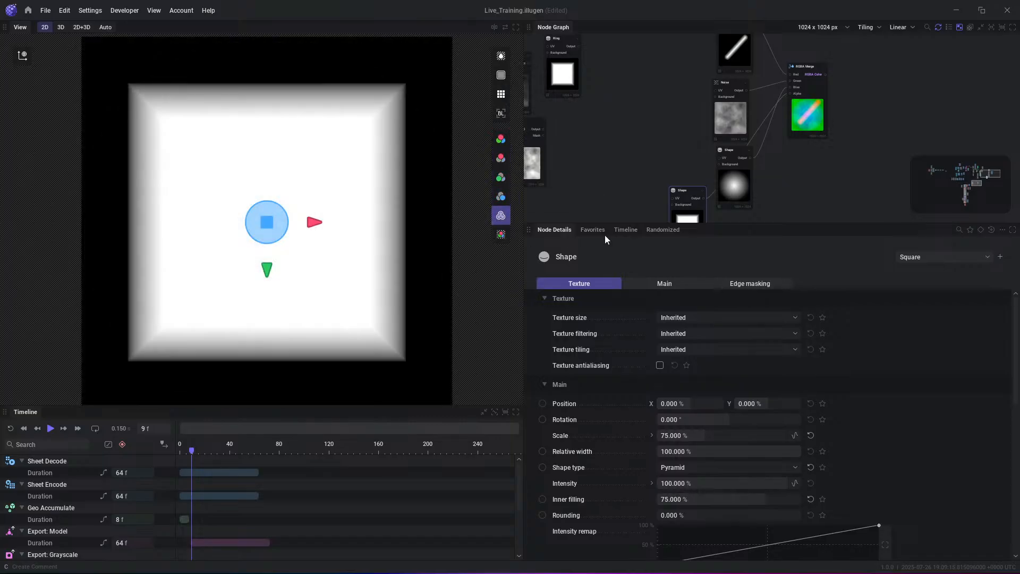
# - Add an RGBA Split node fed by the RGBA Merge's RGBA Color output
pyautogui.moveTo(776, 126); pyautogui.dragTo(812, 123)
pyautogui.write('split')
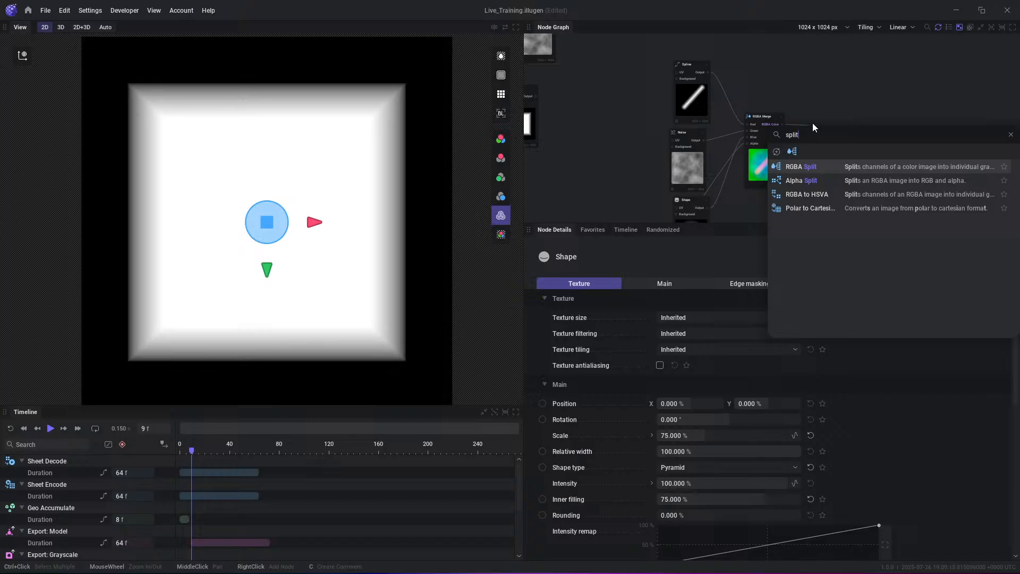
pyautogui.press('Return')
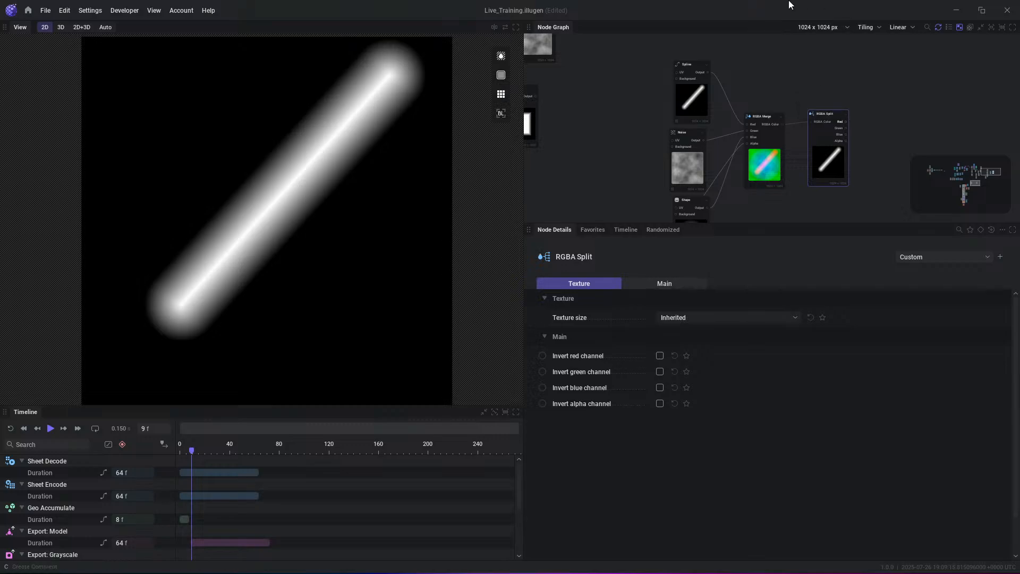
# - Open the Blooming 3D Flower preset, discarding the unsaved project changes, and show it in the 3D view
pyautogui.click(29, 11)
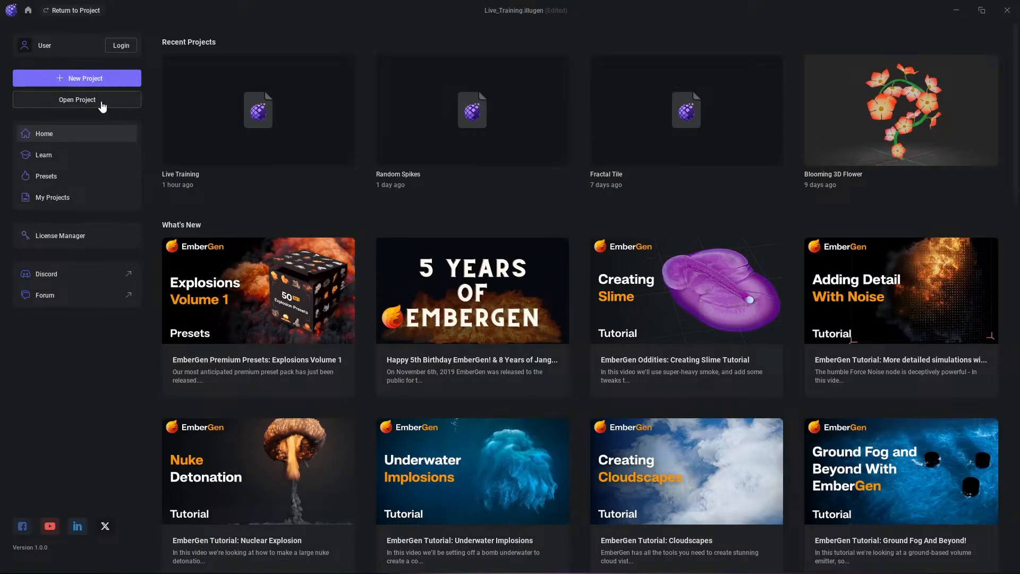
pyautogui.click(46, 176)
pyautogui.click(286, 154)
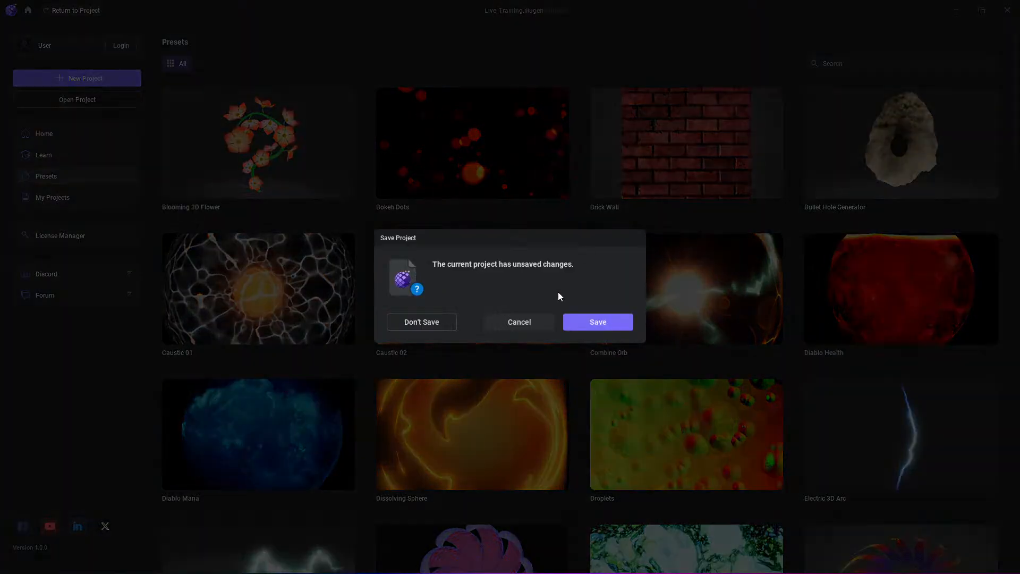
pyautogui.click(401, 322)
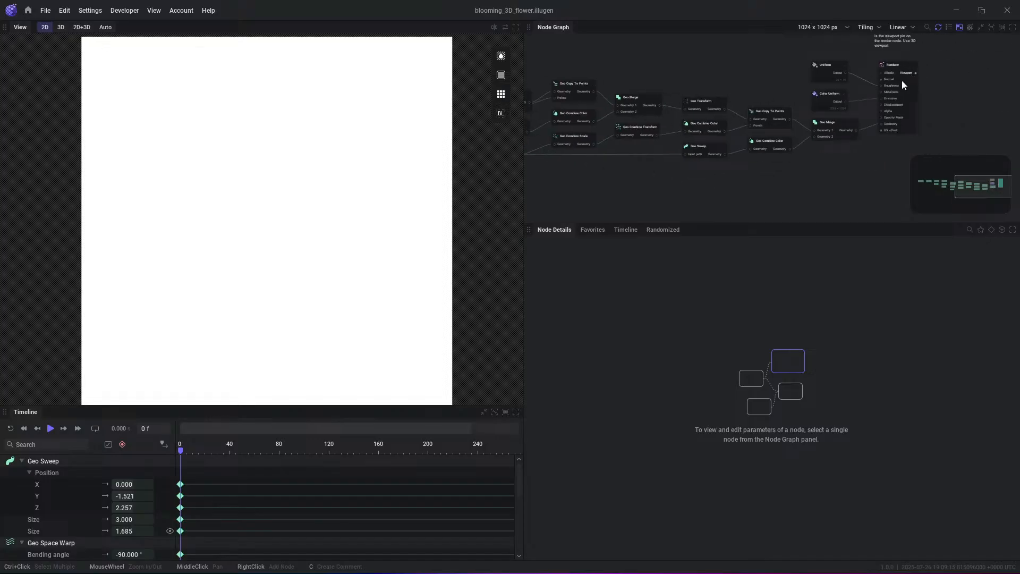
pyautogui.scroll(-2, 911, 85)
pyautogui.click(59, 27)
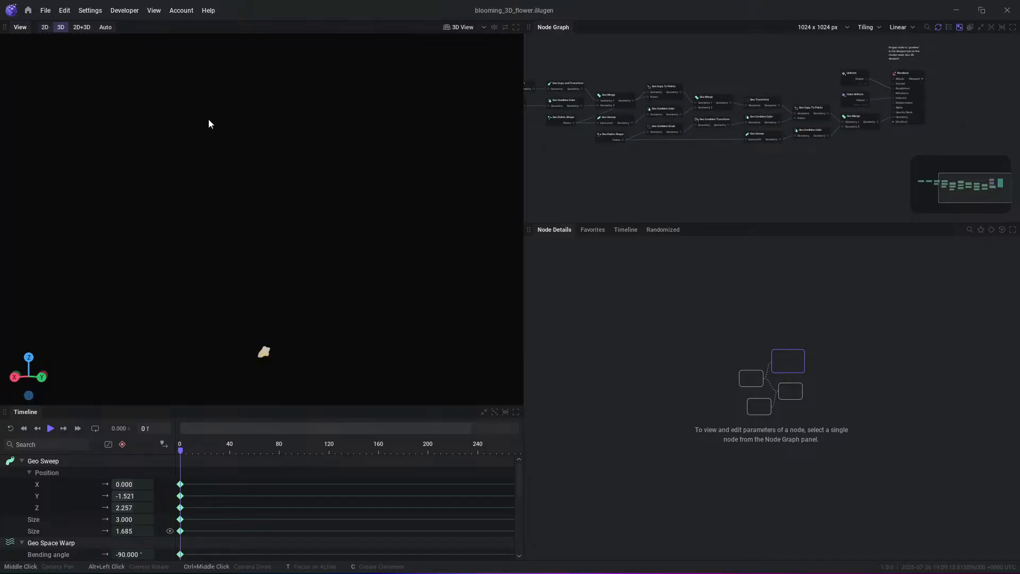
# - Play the flower's blooming animation and examine the geometry nodes leading into the Renderer, stopping playback when done
pyautogui.scroll(1, 684, 130)
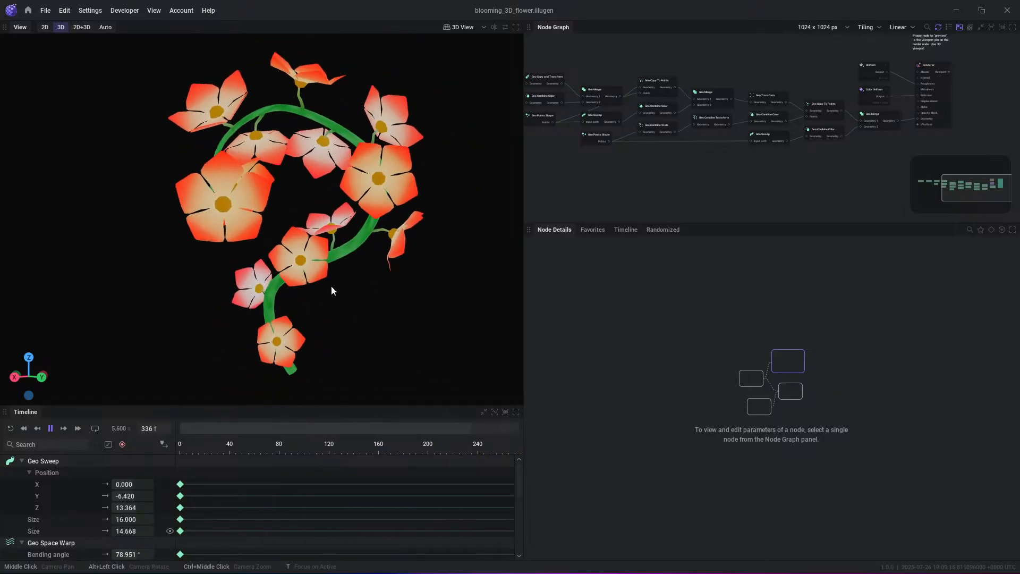
pyautogui.scroll(2, 900, 128)
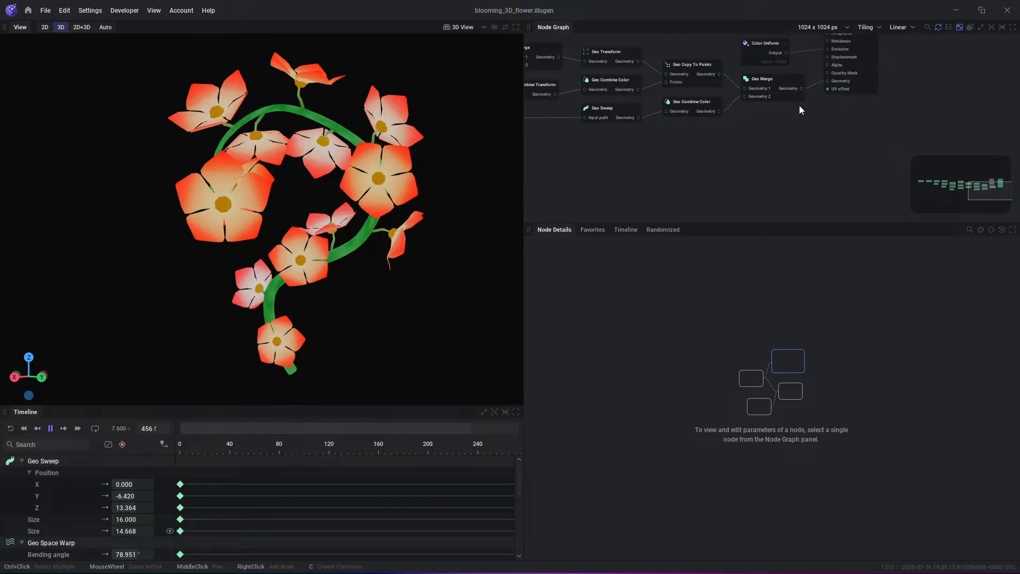
pyautogui.press('space')
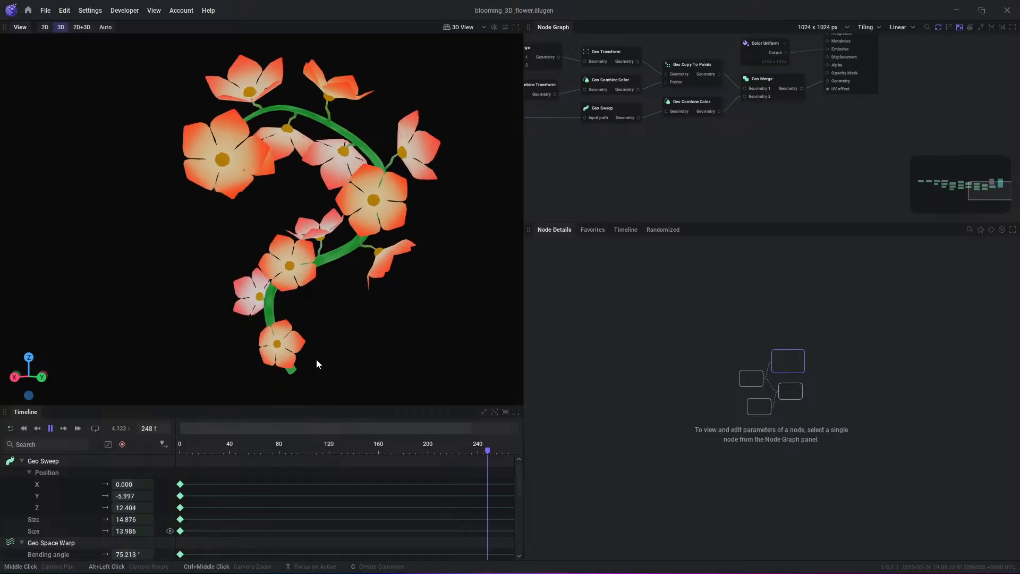
pyautogui.press('space')
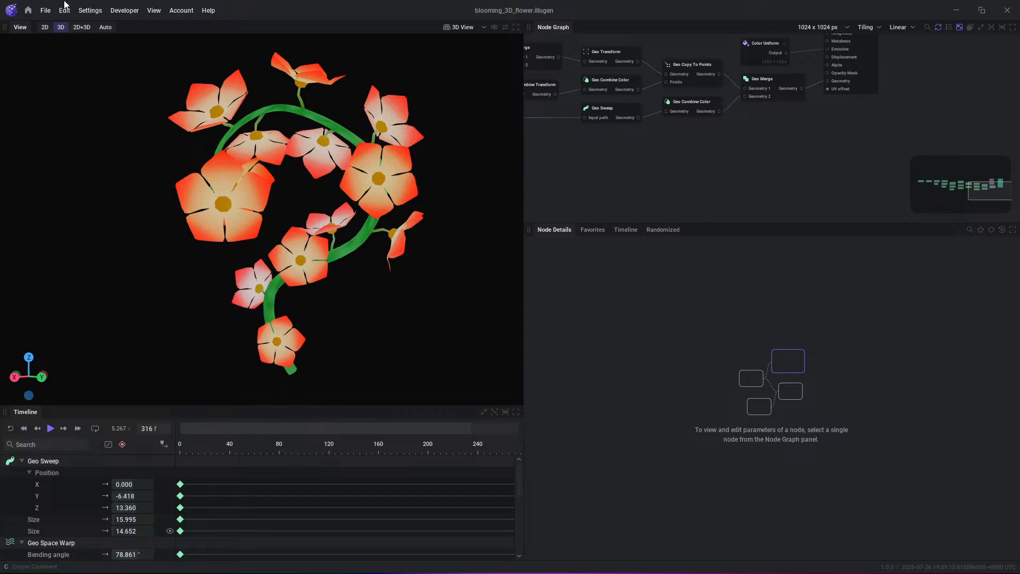
# - Open the Electric 3D Arc preset and play its animation
pyautogui.click(28, 10)
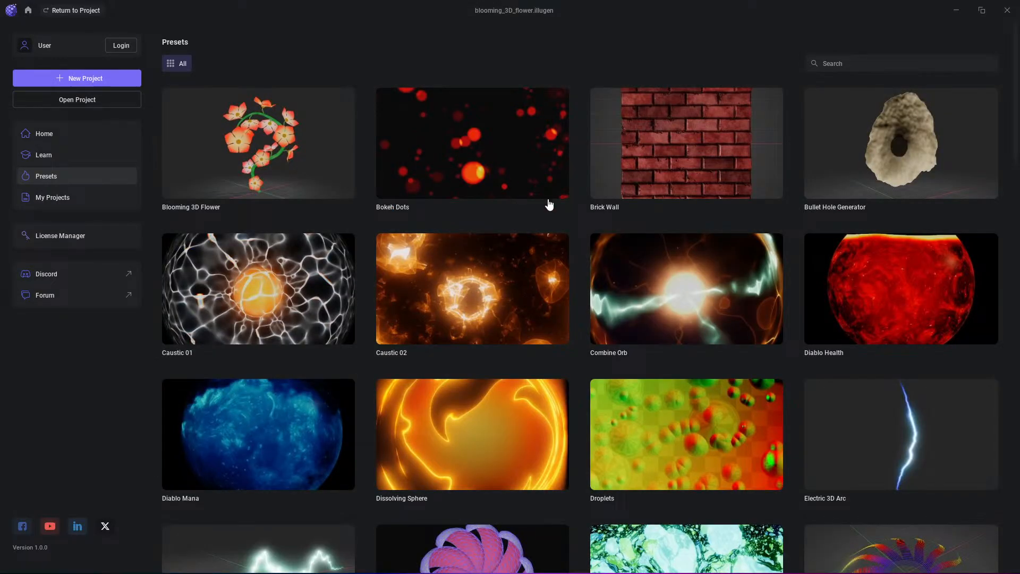
pyautogui.scroll(-5, 549, 204)
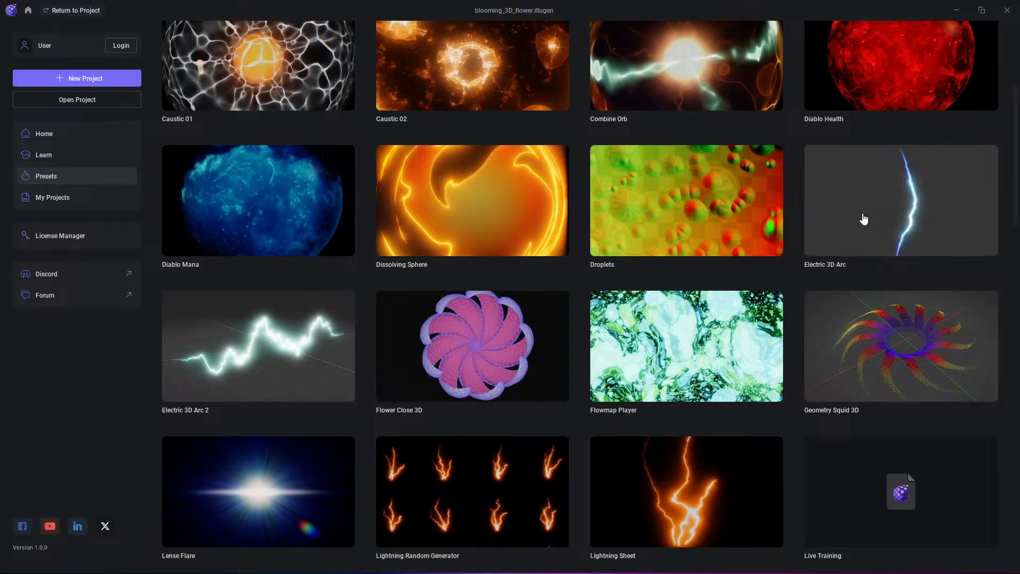
pyautogui.click(864, 219)
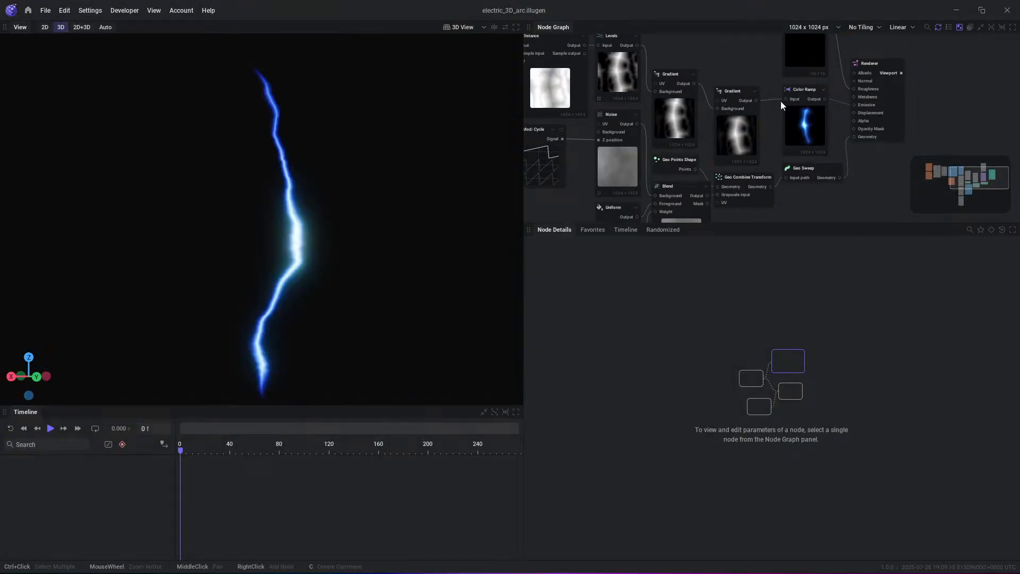
pyautogui.press('space')
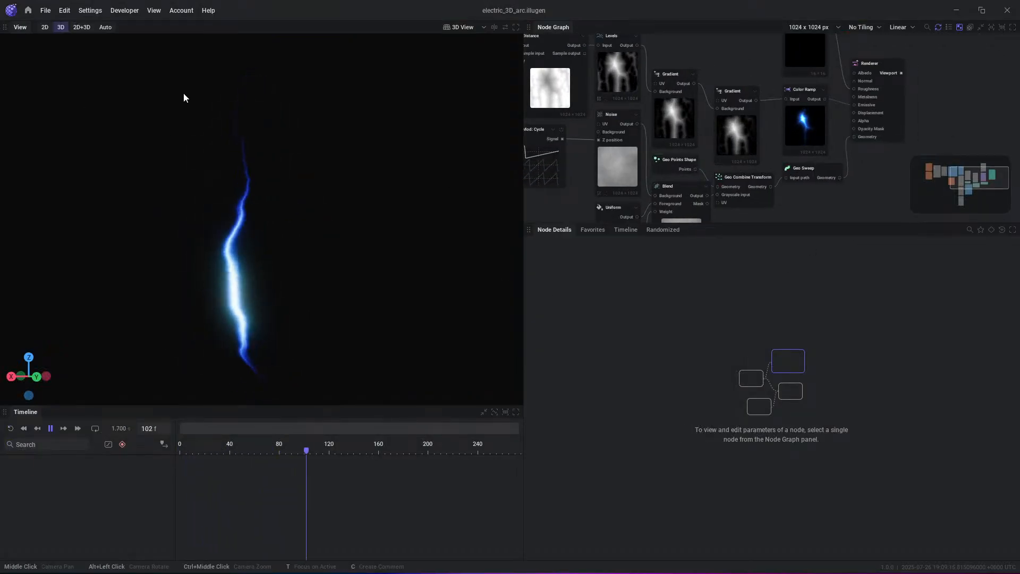
# - Preview the Geo Sweep's Geometry output in the 3D view and examine the nodes that shape the arc mesh
pyautogui.click(840, 176)
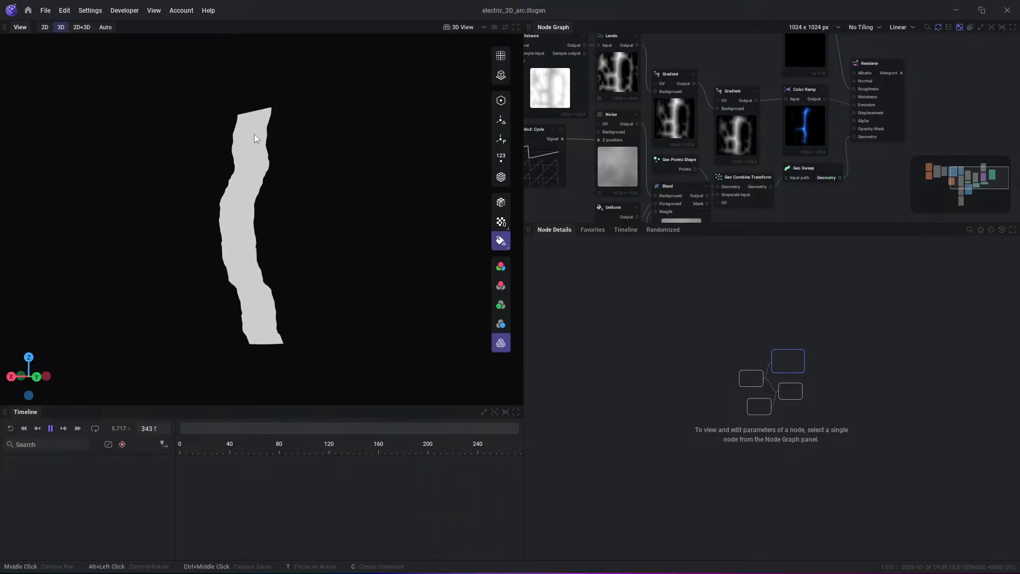
pyautogui.moveTo(745, 182); pyautogui.dragTo(793, 129, button='middle')
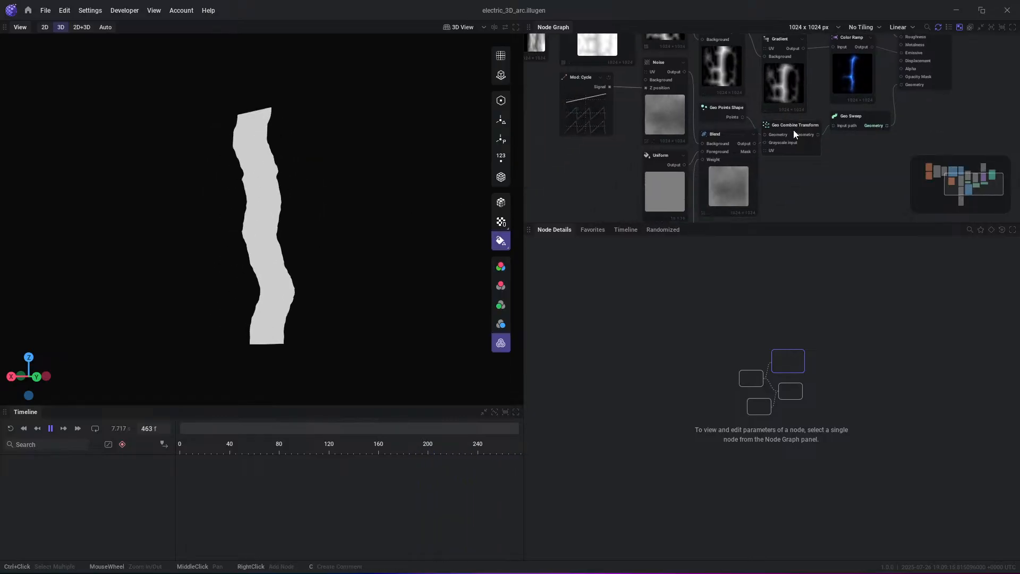
pyautogui.scroll(3, 789, 145)
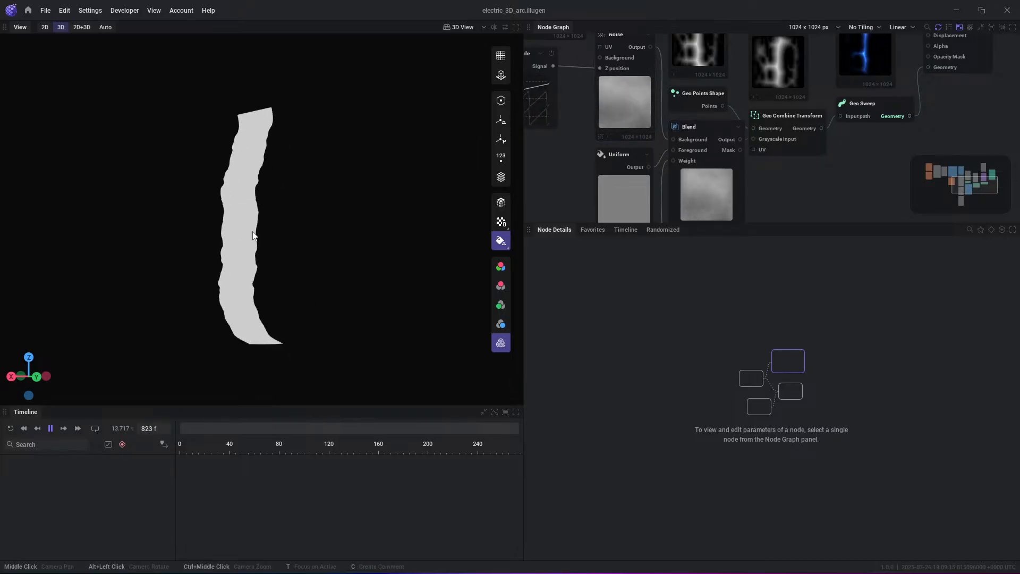
pyautogui.moveTo(891, 45); pyautogui.dragTo(871, 123, button='middle')
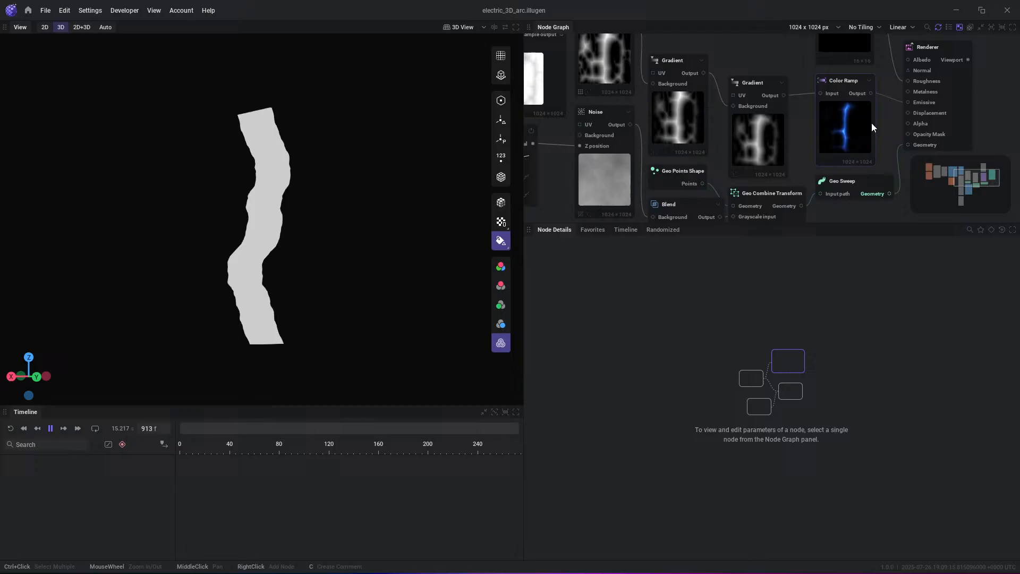
# - Inspect the Color Ramp output and the texture nodes feeding it, and return the preview to the Renderer's Viewport output
pyautogui.click(866, 96)
pyautogui.moveTo(797, 92); pyautogui.dragTo(828, 135, button='middle')
pyautogui.scroll(-1, 825, 133)
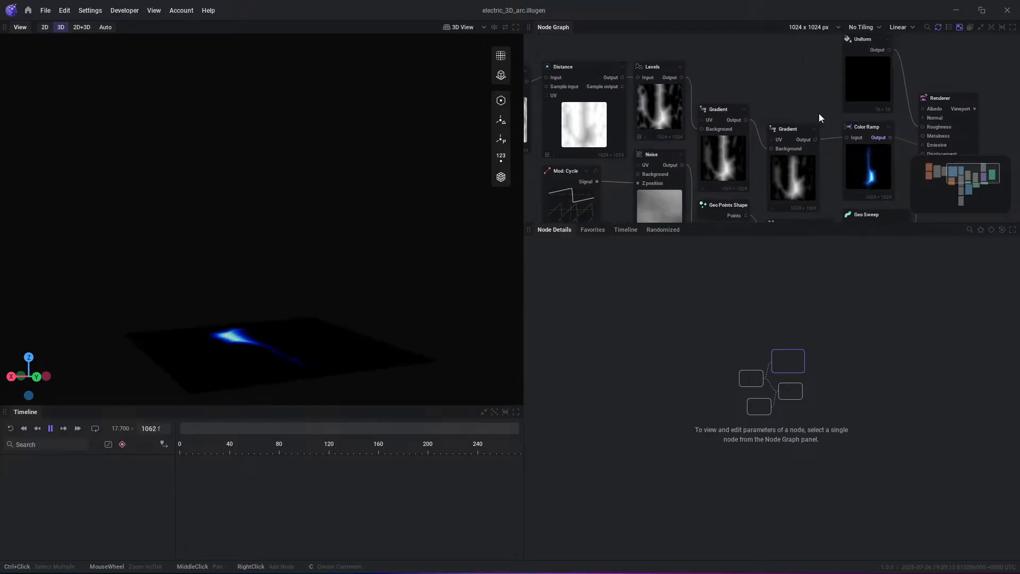
pyautogui.click(747, 141)
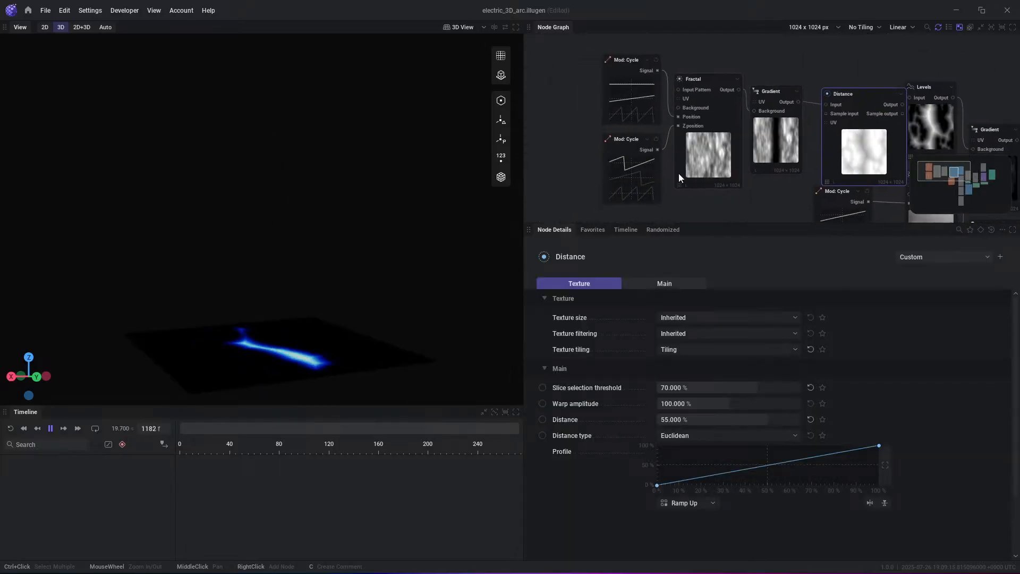
pyautogui.moveTo(807, 76); pyautogui.dragTo(645, 72, button='middle')
pyautogui.moveTo(722, 131); pyautogui.dragTo(705, 119)
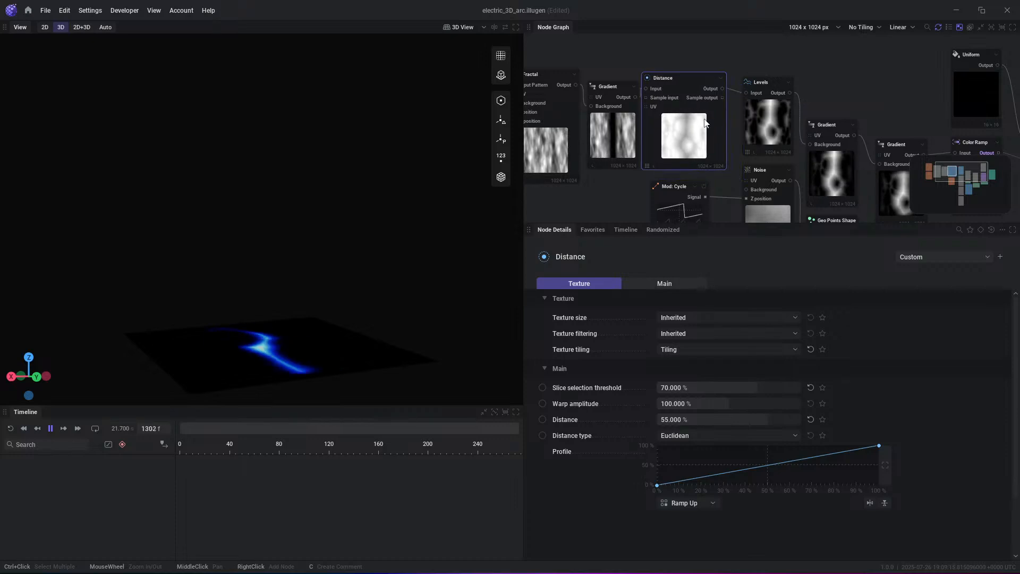
pyautogui.moveTo(865, 99); pyautogui.dragTo(750, 75, button='middle')
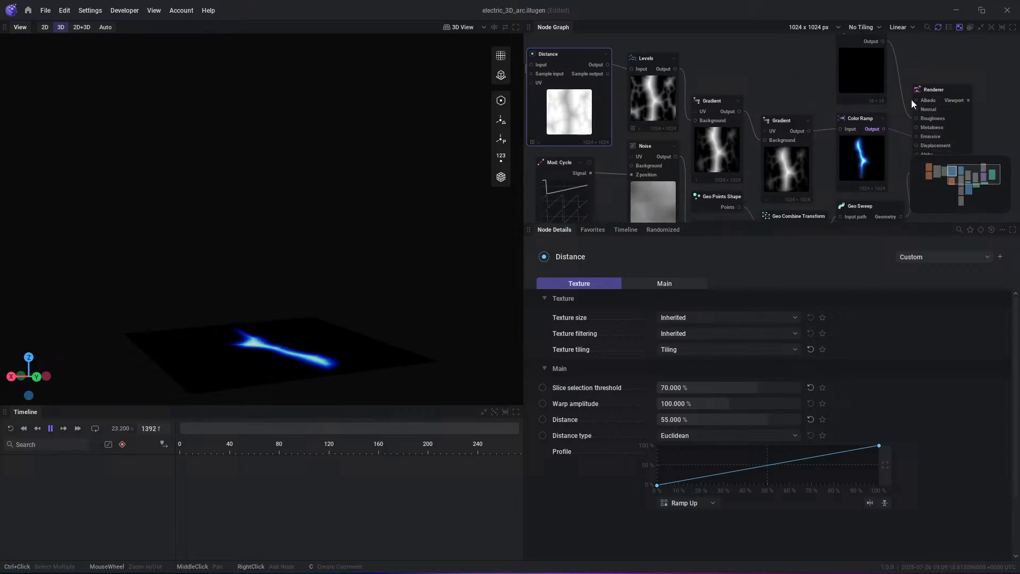
pyautogui.click(955, 104)
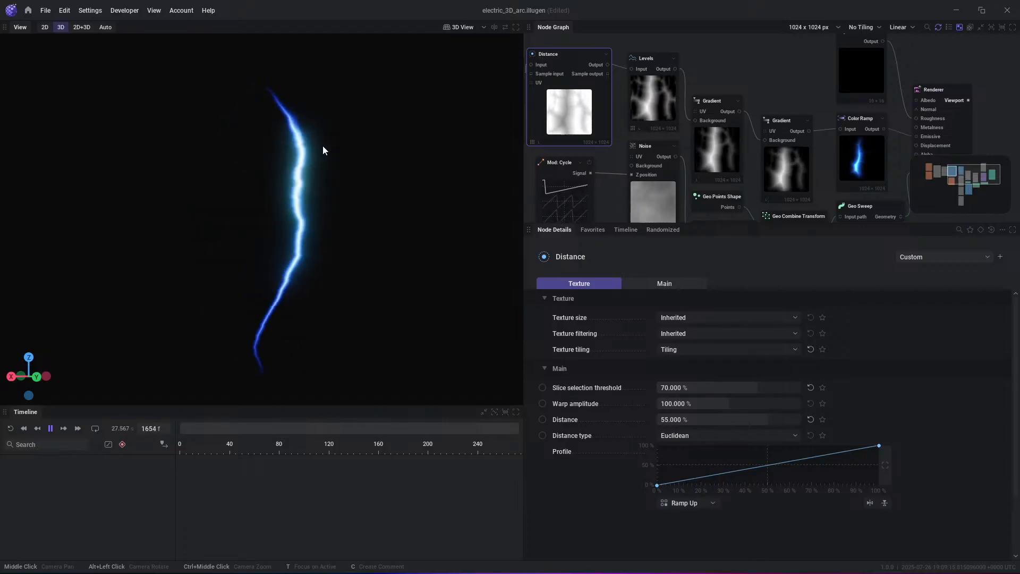
pyautogui.moveTo(856, 95); pyautogui.dragTo(774, 99, button='middle')
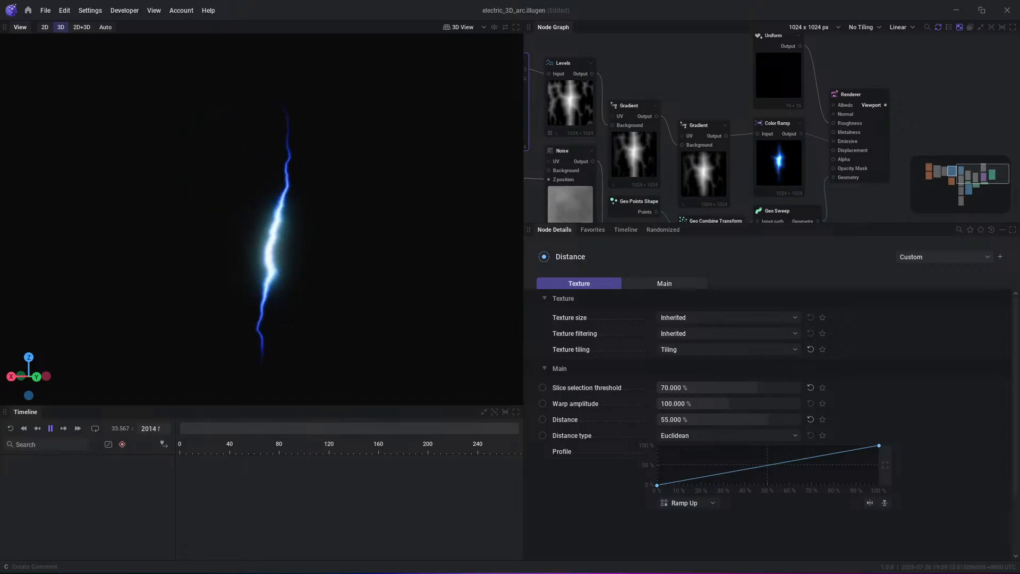
# - Open the Stylized Furry Ball 3D preset, discarding the unsaved changes to the current project
pyautogui.click(28, 10)
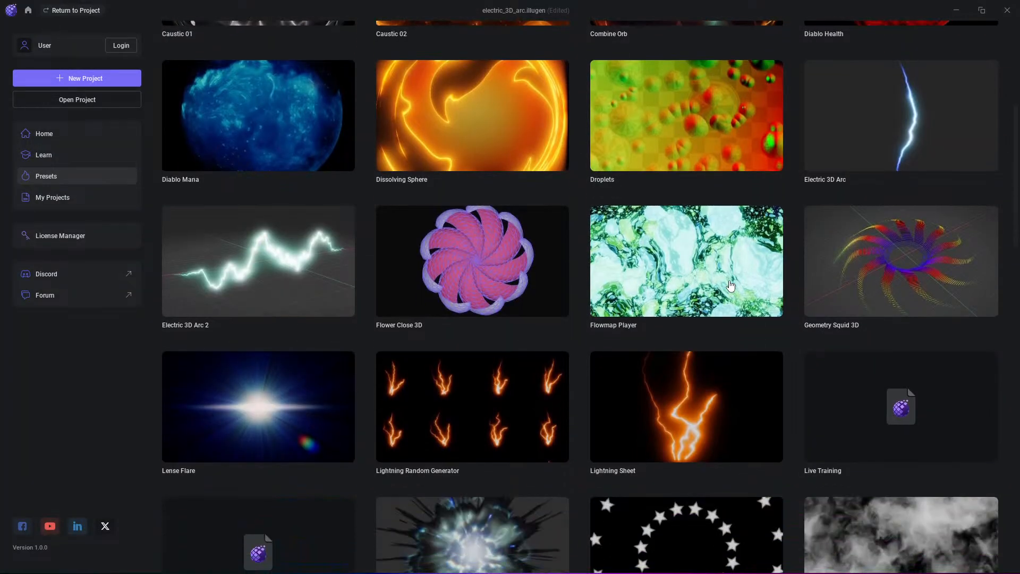
pyautogui.scroll(-5, 730, 286)
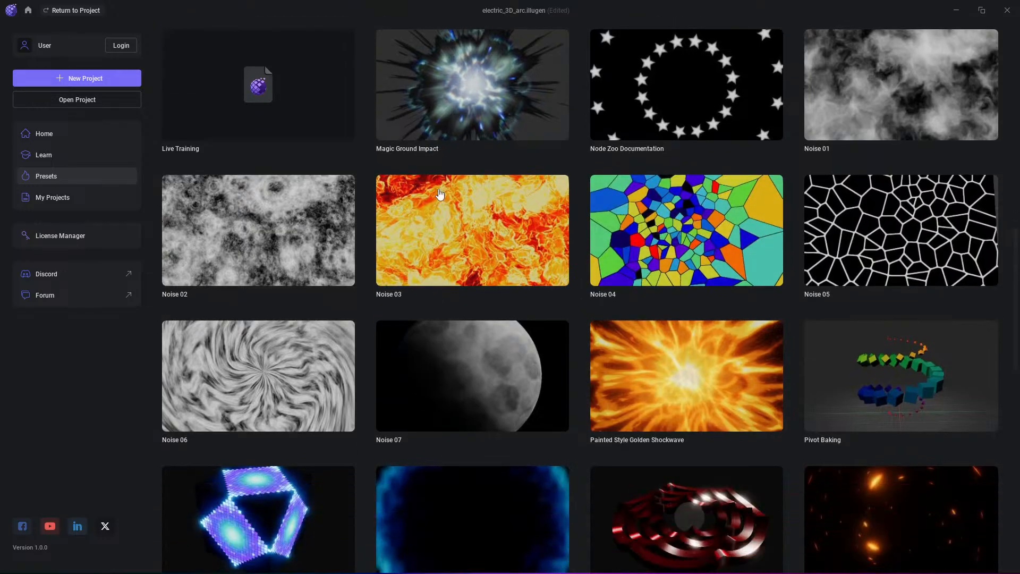
pyautogui.scroll(-4, 882, 368)
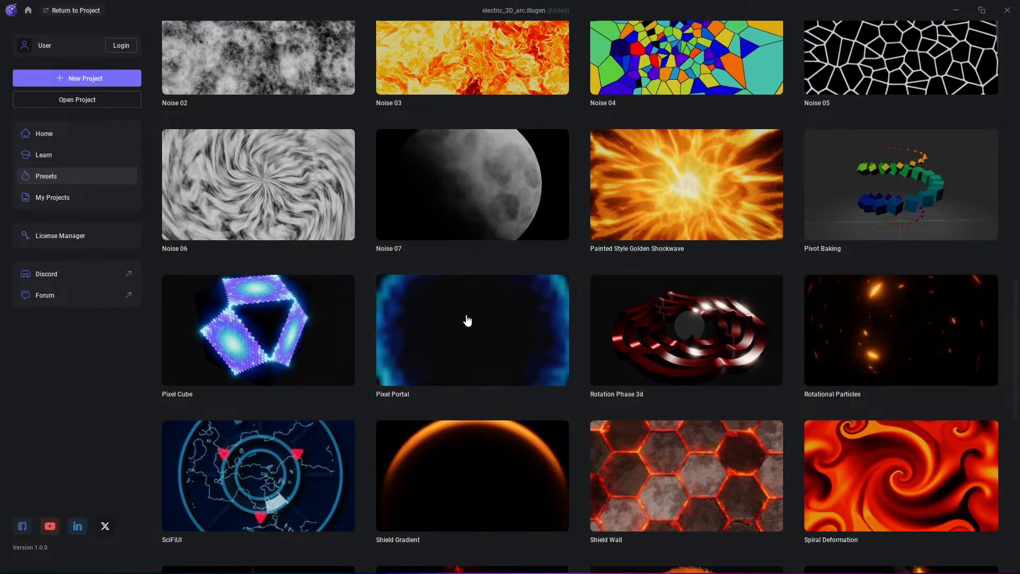
pyautogui.scroll(-4, 441, 302)
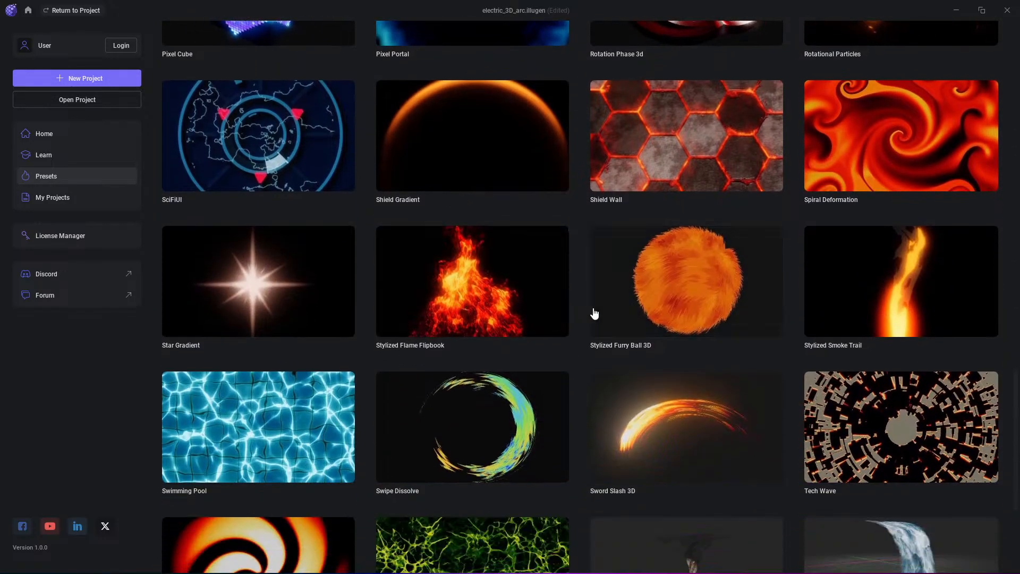
pyautogui.click(706, 308)
pyautogui.click(423, 322)
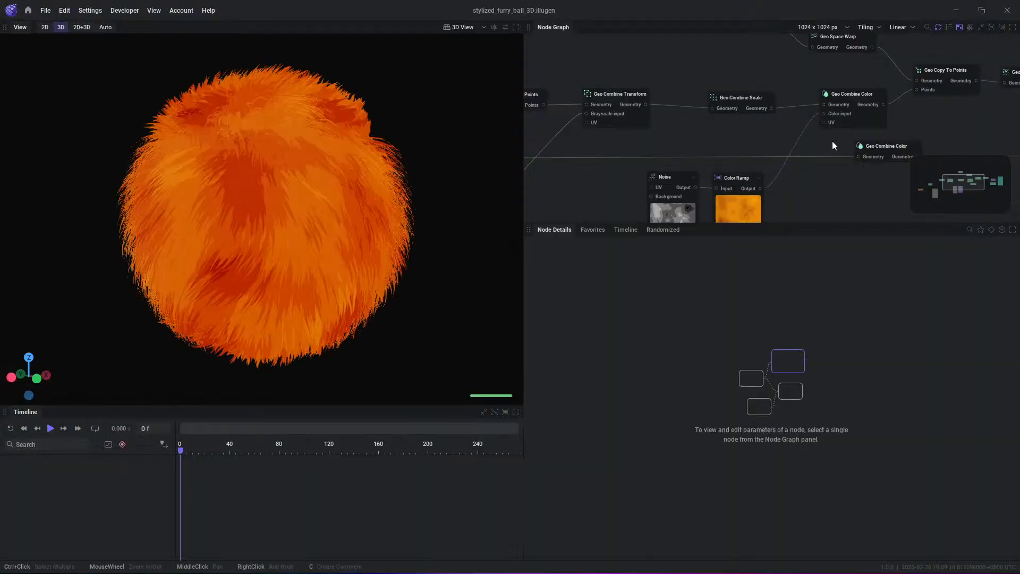
# - Play the furry ball animation and examine the geometry nodes leading into the Renderer
pyautogui.moveTo(1011, 116); pyautogui.dragTo(732, 139, button='middle')
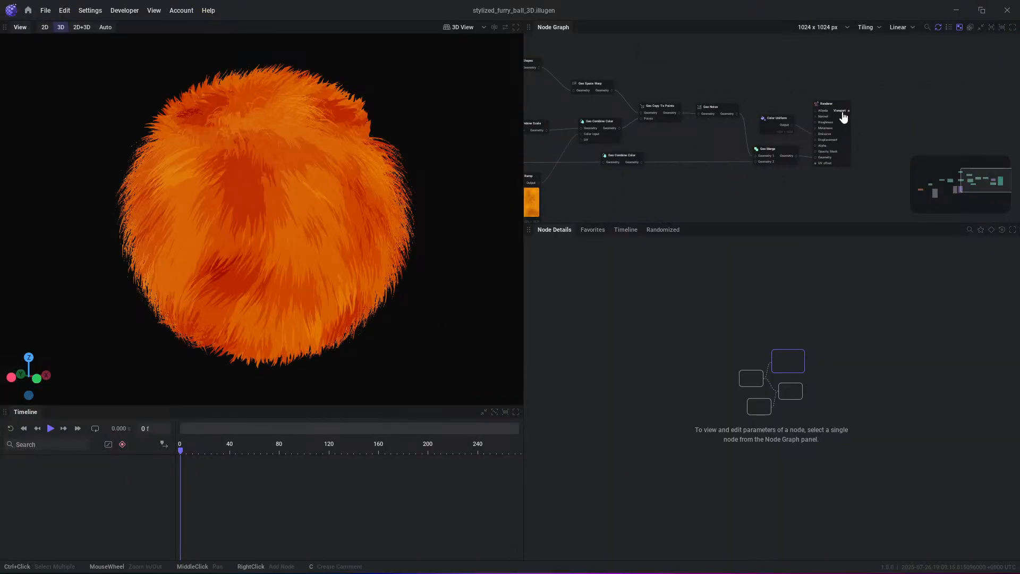
pyautogui.press('space')
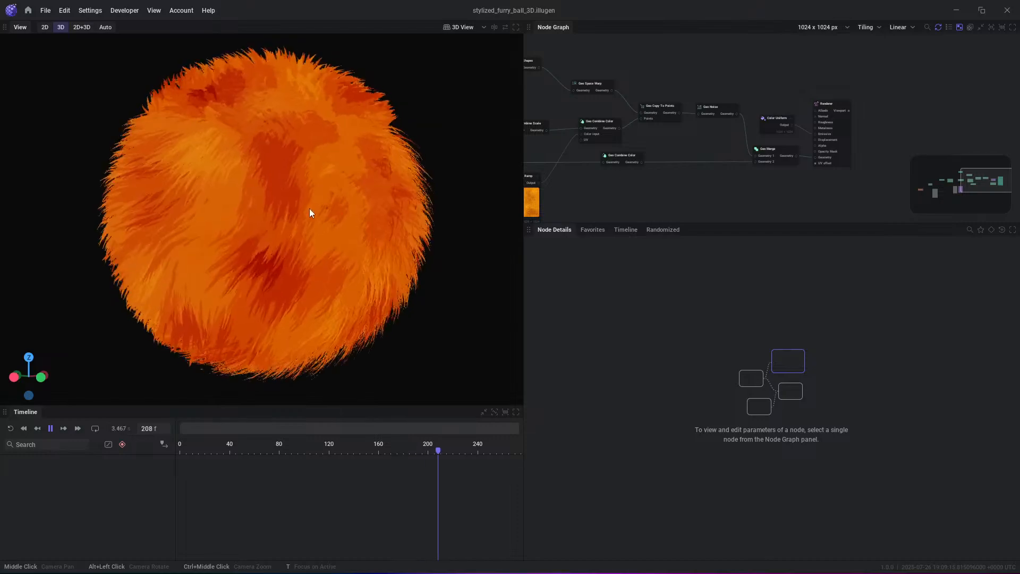
pyautogui.scroll(1, 701, 174)
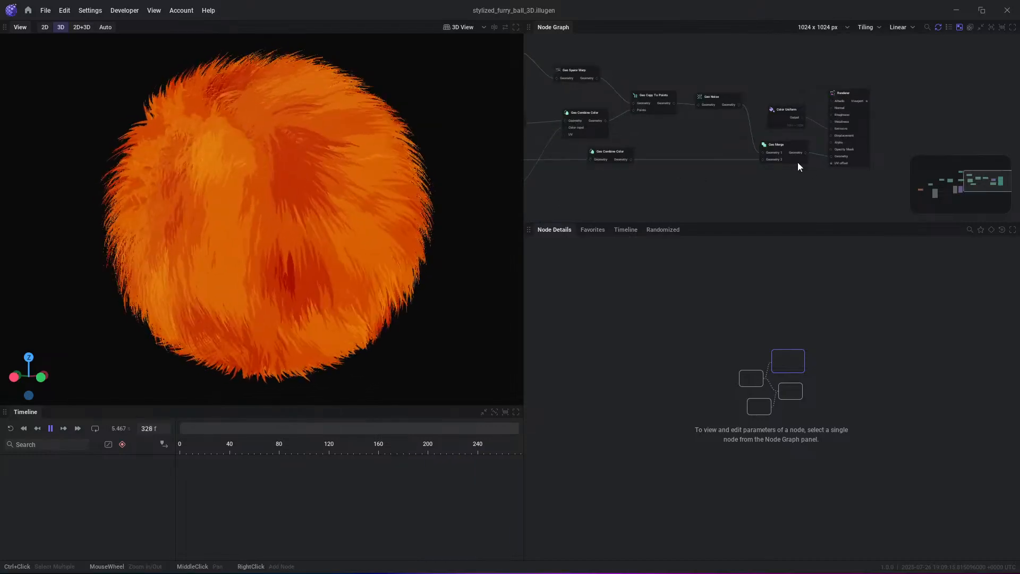
pyautogui.moveTo(800, 167); pyautogui.dragTo(767, 164, button='middle')
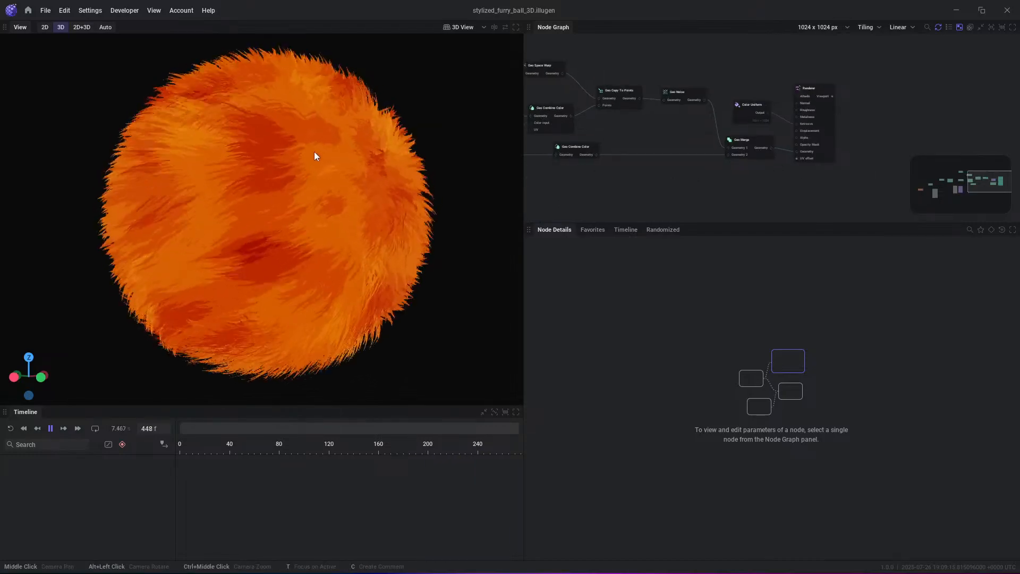
# - Preview the Geo Merge node's Geometry output in the 3D view and examine the geometry nodes feeding it
pyautogui.click(771, 148)
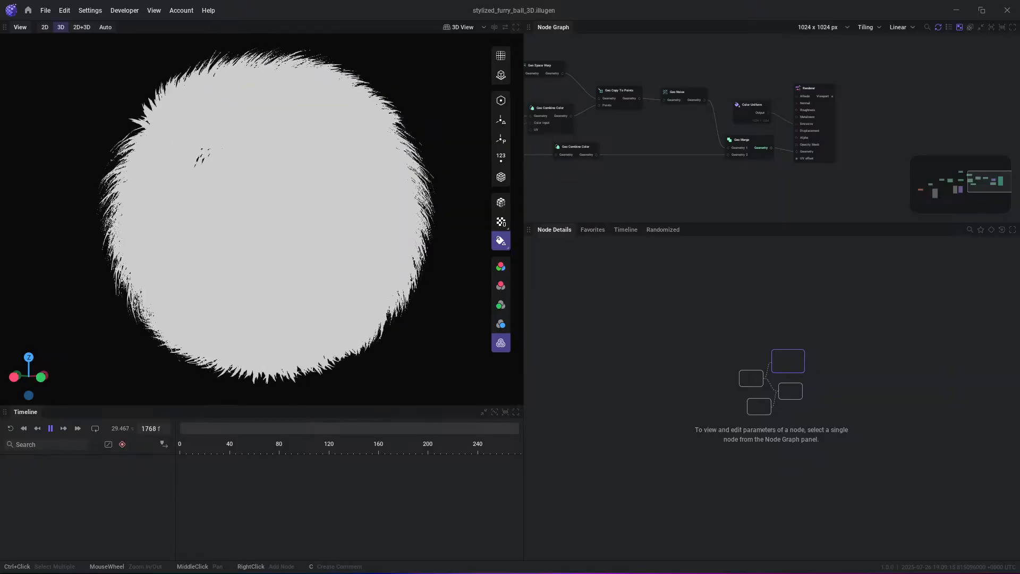
pyautogui.moveTo(711, 180); pyautogui.dragTo(763, 175, button='middle')
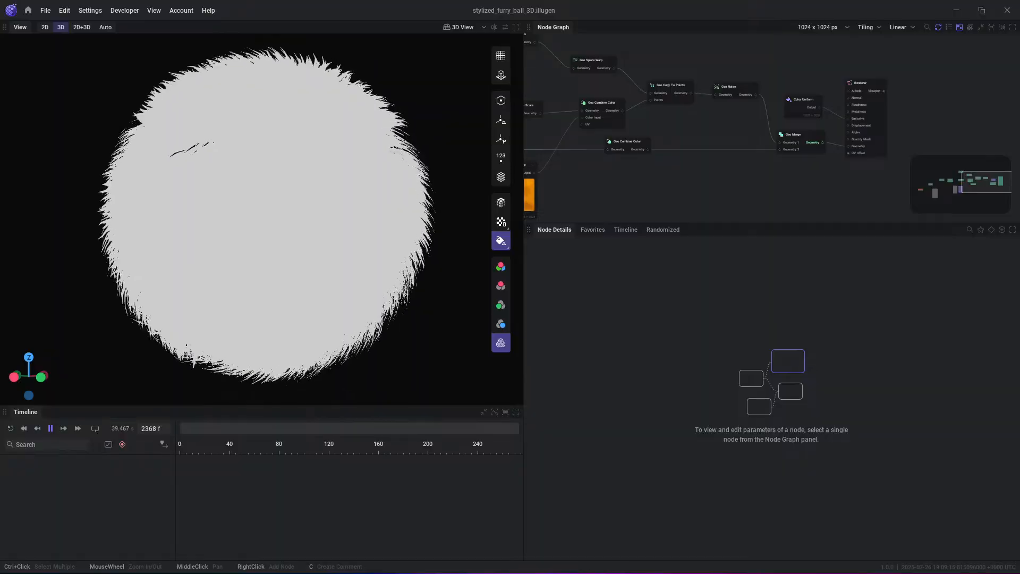
# - Open the Sword Slash 3D preset from the preset projects
pyautogui.click(27, 11)
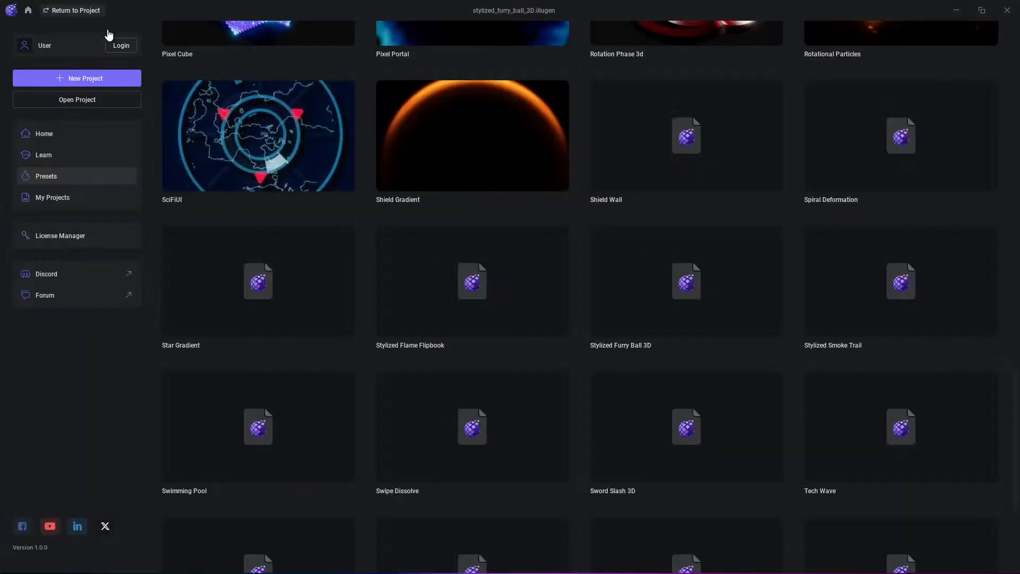
pyautogui.scroll(-3, 632, 308)
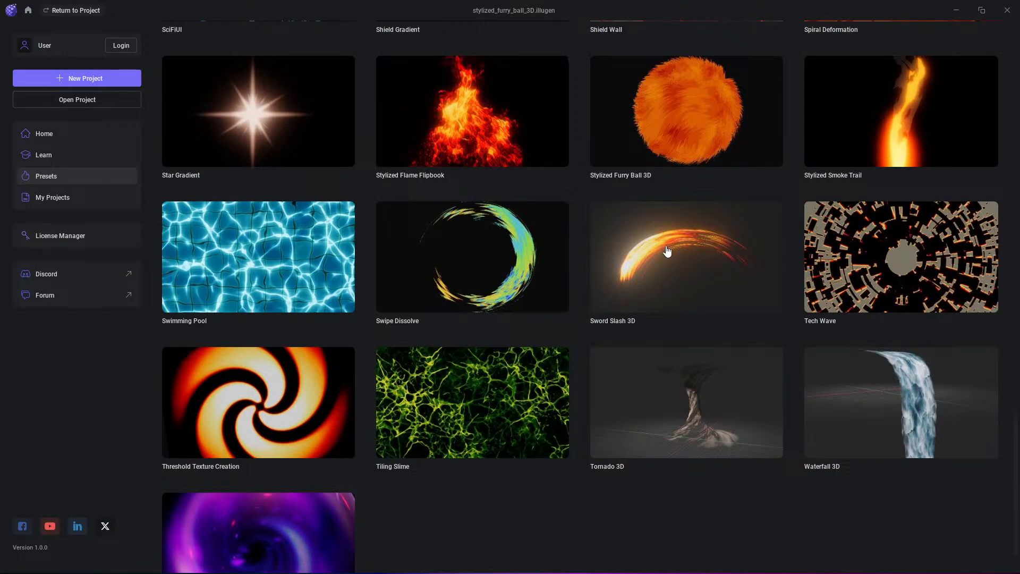
pyautogui.click(668, 251)
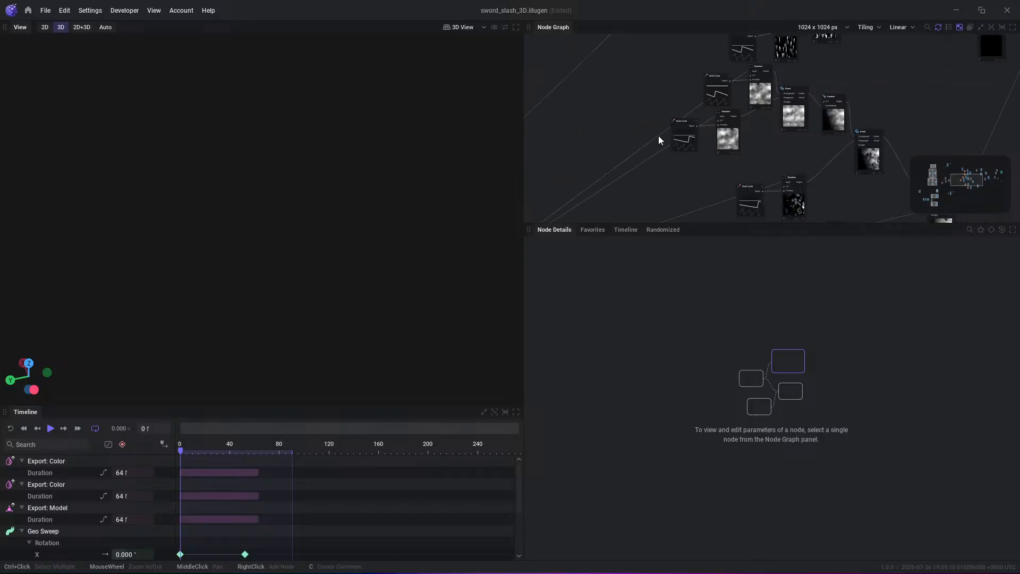
# - Locate the Renderer at the end of the node graph, and play and pause the sword slash animation
pyautogui.moveTo(900, 107); pyautogui.dragTo(642, 99, button='middle')
pyautogui.moveTo(967, 99); pyautogui.dragTo(776, 165, button='middle')
pyautogui.moveTo(841, 104); pyautogui.dragTo(764, 156, button='middle')
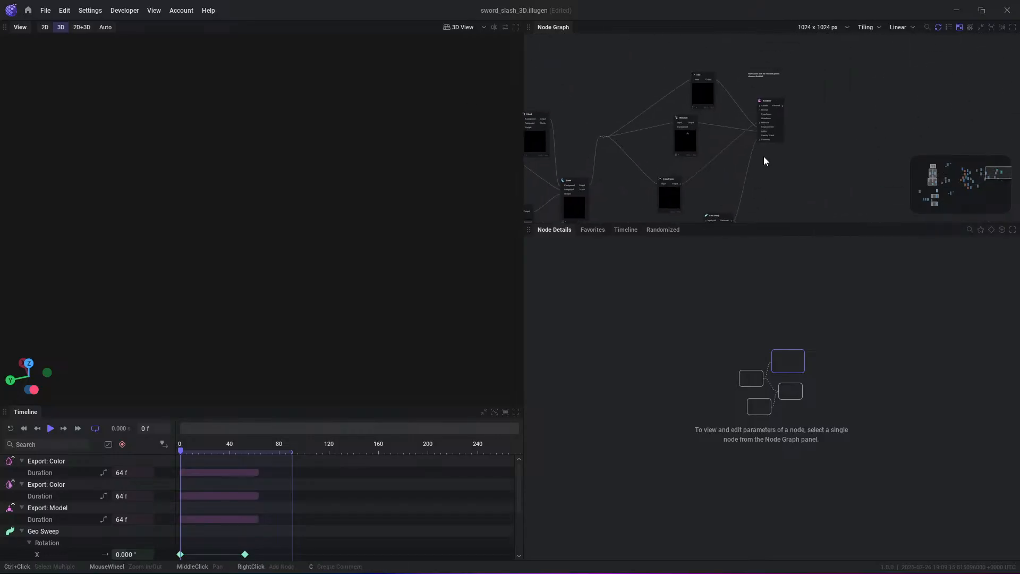
pyautogui.press('space')
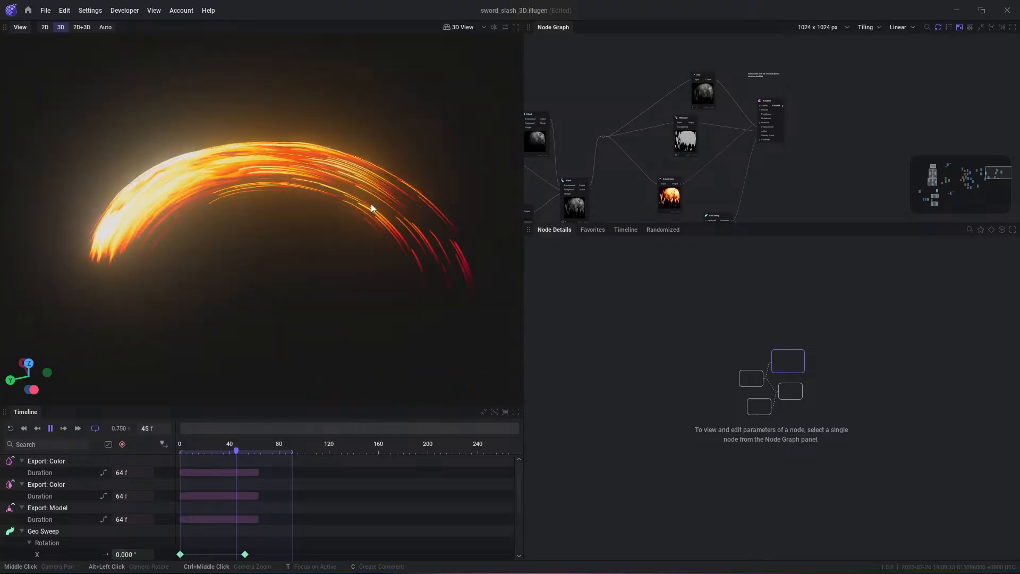
pyautogui.press('space')
# - Enlarge the Node Graph area and examine the network back to the UV from Derivative node that distorts the noise textures
pyautogui.moveTo(616, 174); pyautogui.dragTo(907, 137, button='middle')
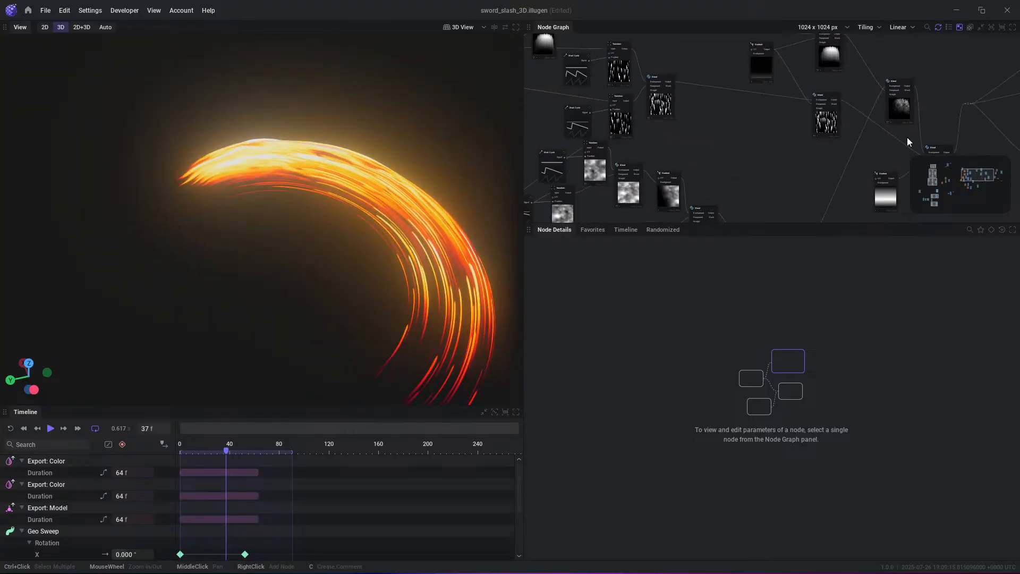
pyautogui.moveTo(752, 225); pyautogui.dragTo(766, 420)
pyautogui.scroll(-3, 728, 327)
pyautogui.moveTo(632, 320); pyautogui.dragTo(877, 236, button='middle')
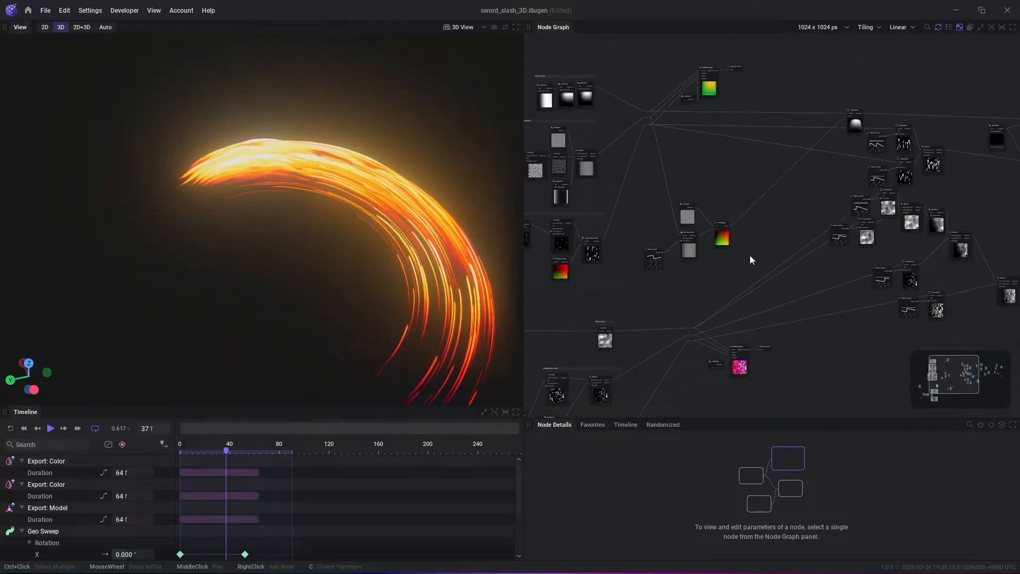
pyautogui.moveTo(714, 314); pyautogui.dragTo(772, 202, button='middle')
pyautogui.scroll(5, 781, 212)
pyautogui.moveTo(632, 241); pyautogui.dragTo(874, 167, button='middle')
pyautogui.moveTo(596, 266); pyautogui.dragTo(726, 241, button='middle')
pyautogui.scroll(4, 704, 217)
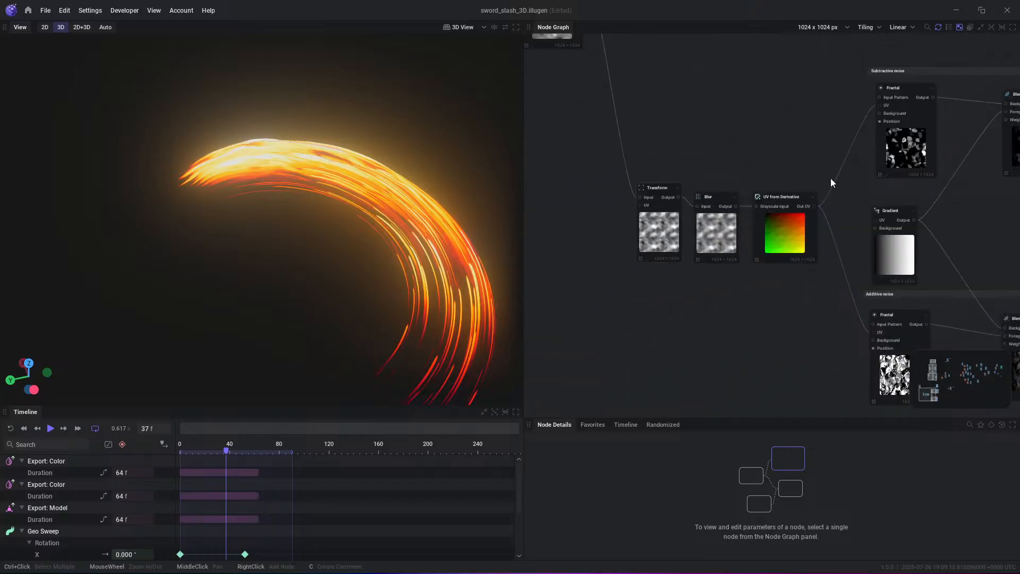
# - Preview the Subtractive noise group's Fractal and Blend outputs, and the RGBA Merge output that packs the noise channels
pyautogui.moveTo(896, 172); pyautogui.dragTo(769, 205, button='middle')
pyautogui.click(796, 137)
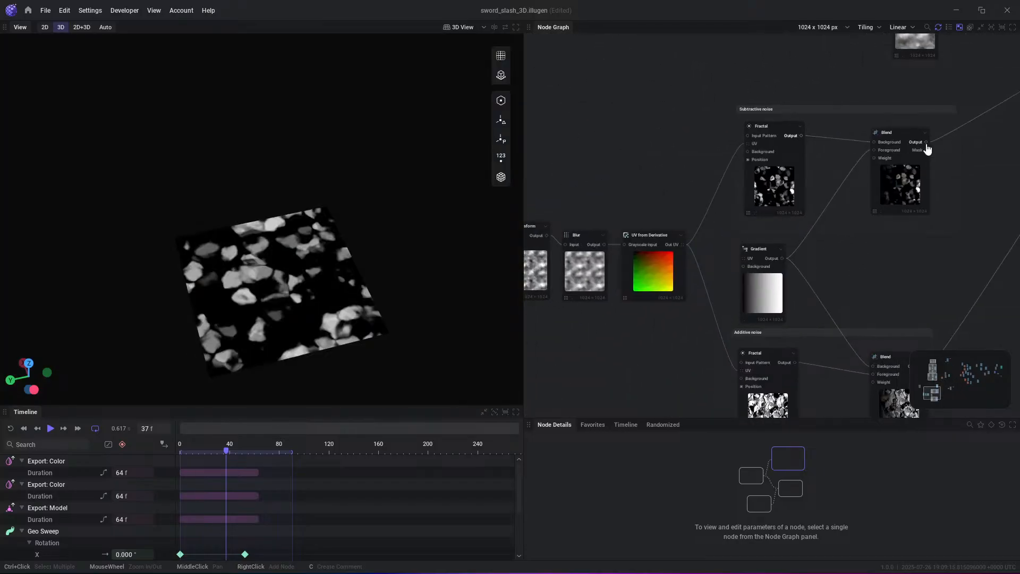
pyautogui.moveTo(918, 190); pyautogui.dragTo(509, 316, button='middle')
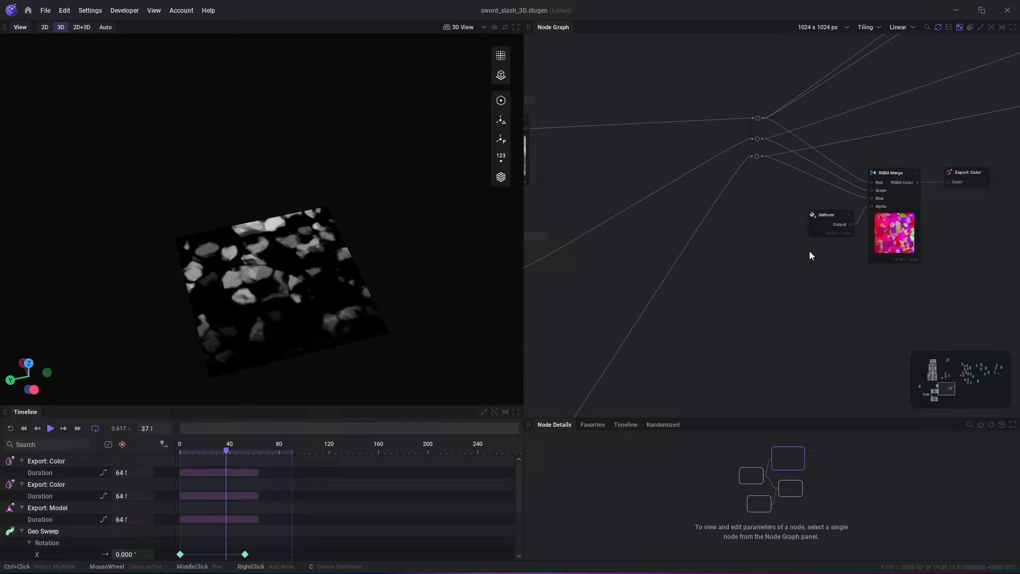
pyautogui.click(912, 183)
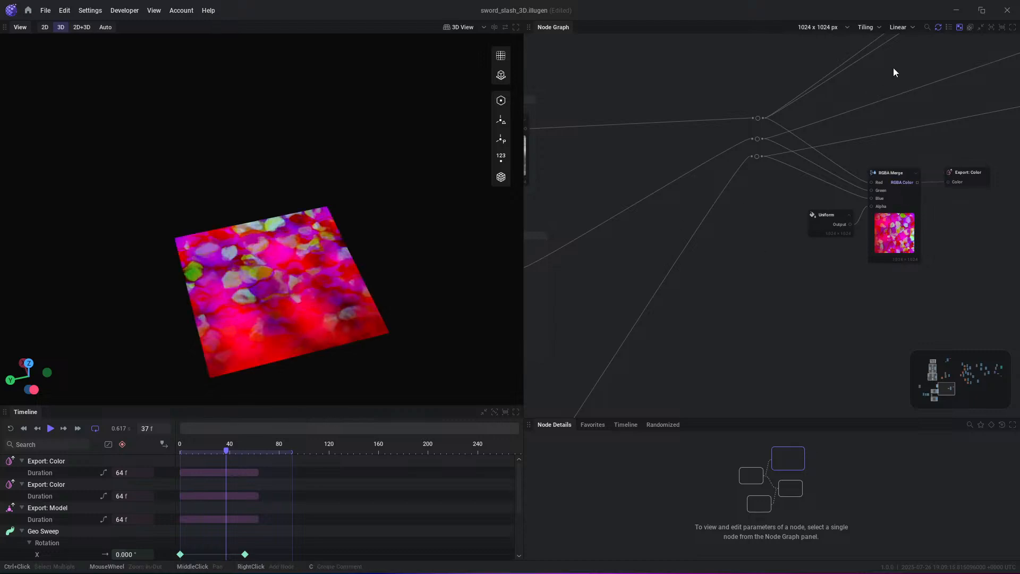
# - Preview the Blend output below the Fixed mask group and the RGBA Merge output that packs the mask channels
pyautogui.moveTo(893, 68); pyautogui.dragTo(785, 410, button='middle')
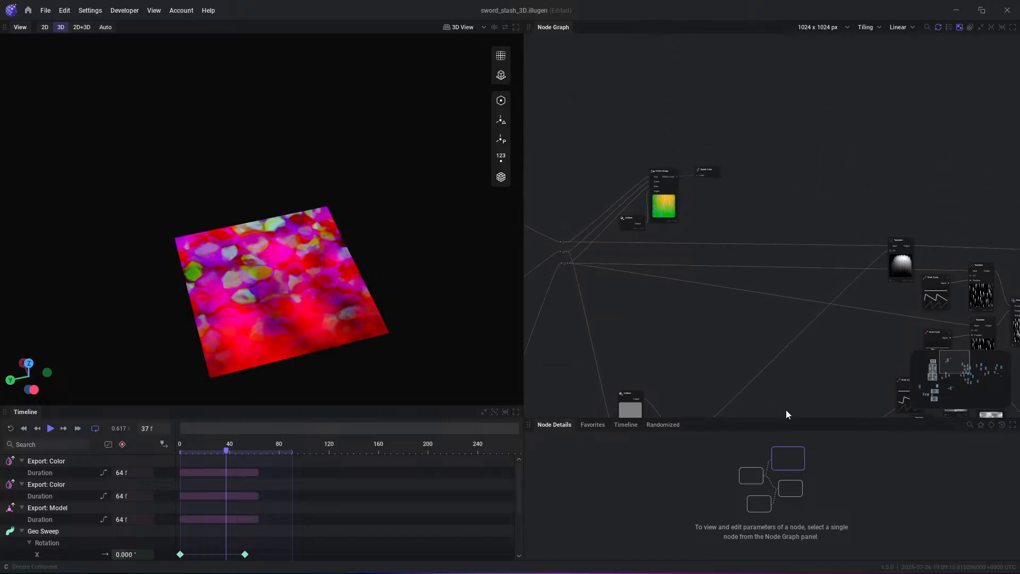
pyautogui.moveTo(649, 247); pyautogui.dragTo(741, 228, button='middle')
pyautogui.moveTo(604, 205); pyautogui.dragTo(668, 196, button='middle')
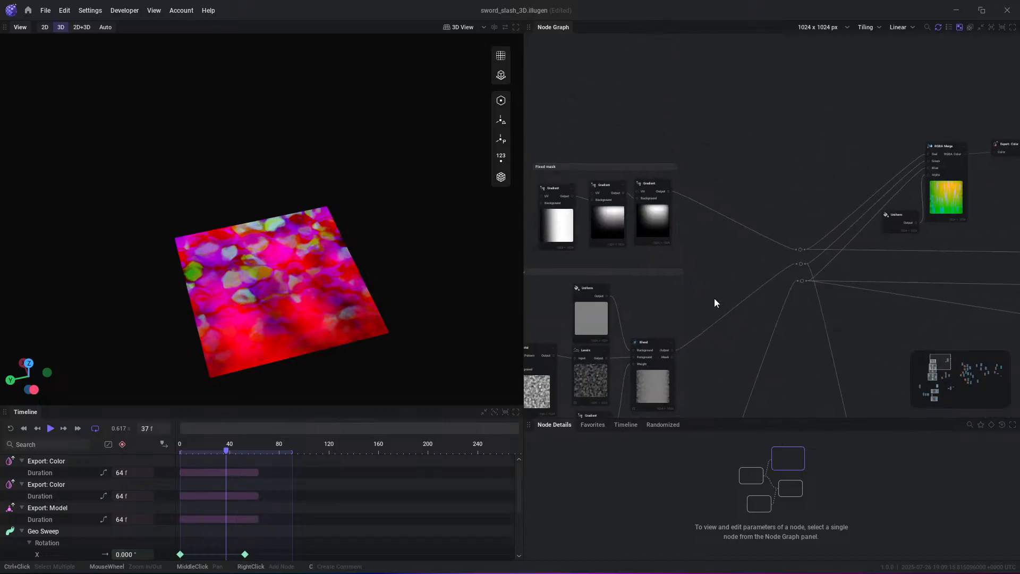
pyautogui.moveTo(669, 363); pyautogui.dragTo(861, 135, button='middle')
pyautogui.click(702, 284)
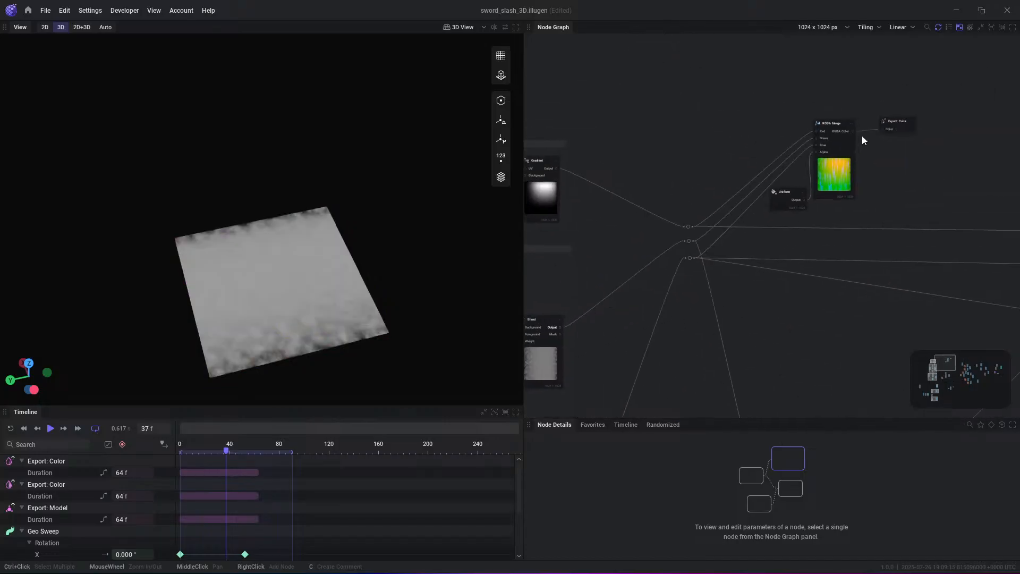
pyautogui.click(854, 136)
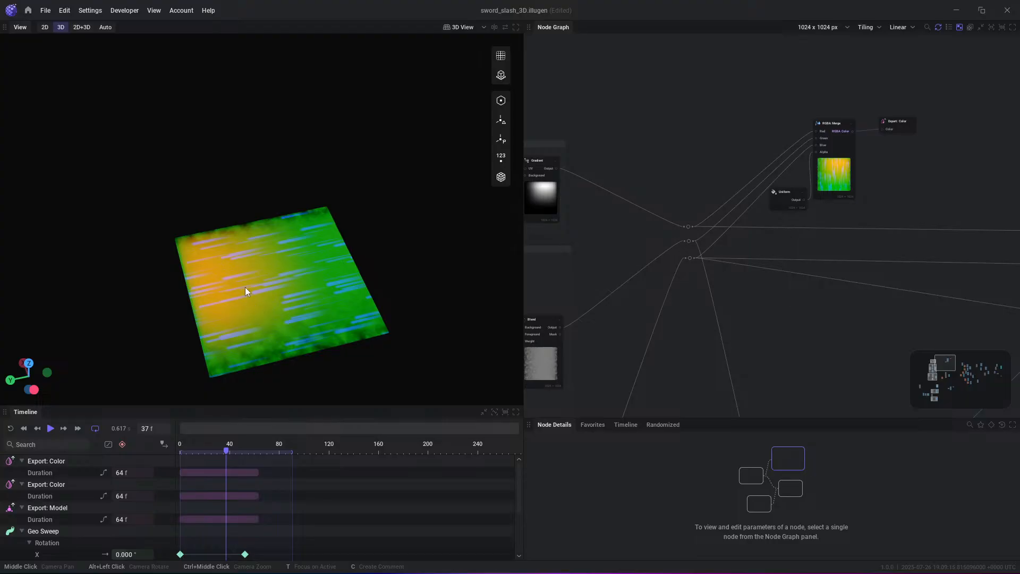
# - Select the texture and cycle nodes leading into the Renderer and auto-arrange them into a compact layout
pyautogui.scroll(-3, 829, 220)
pyautogui.moveTo(829, 220); pyautogui.dragTo(546, 142, button='middle')
pyautogui.moveTo(620, 170); pyautogui.dragTo(773, 159, button='middle')
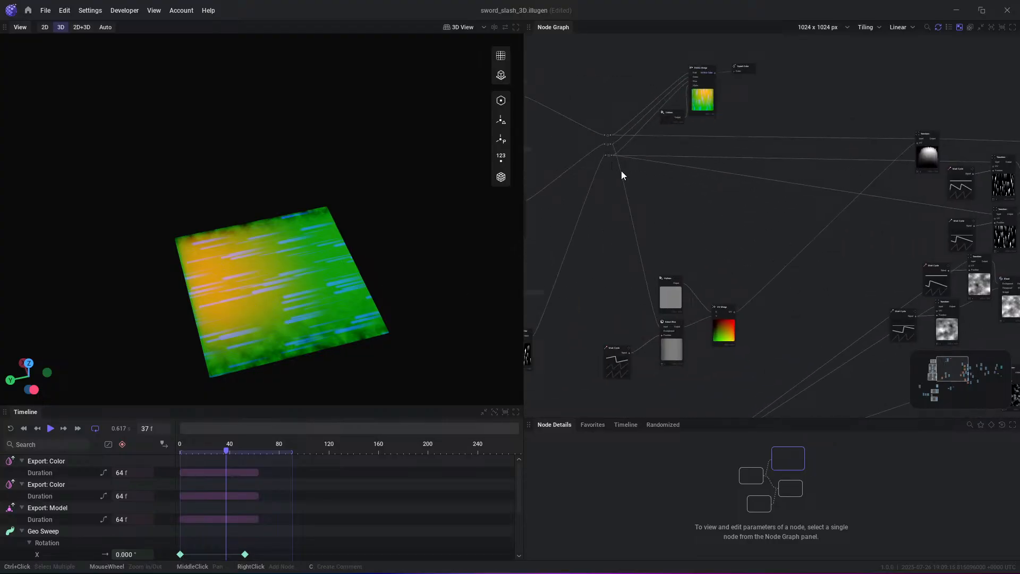
pyautogui.moveTo(856, 149); pyautogui.dragTo(639, 125, button='middle')
pyautogui.moveTo(827, 261); pyautogui.dragTo(738, 179, button='middle')
pyautogui.scroll(-3, 733, 182)
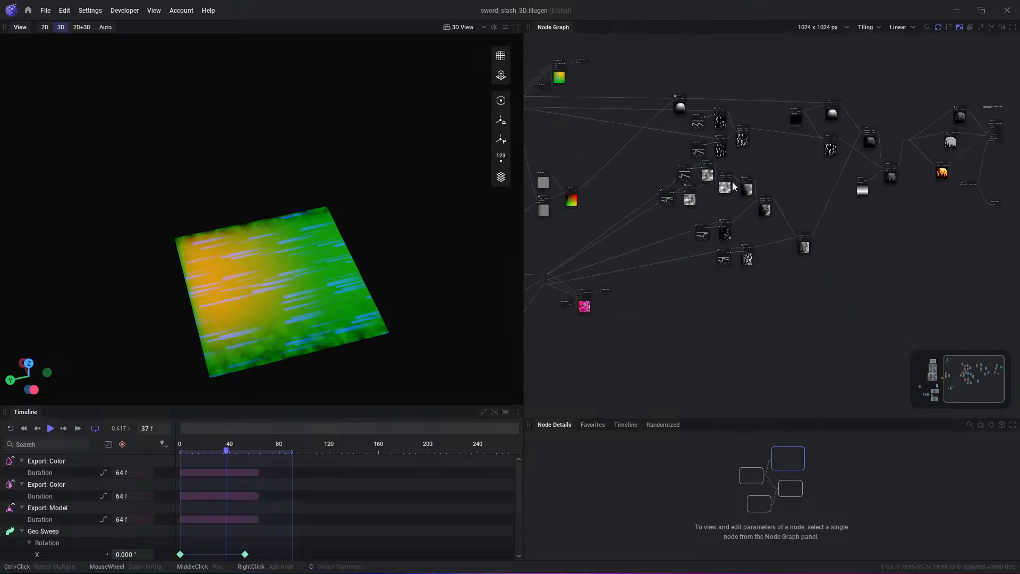
pyautogui.moveTo(657, 75); pyautogui.dragTo(886, 278)
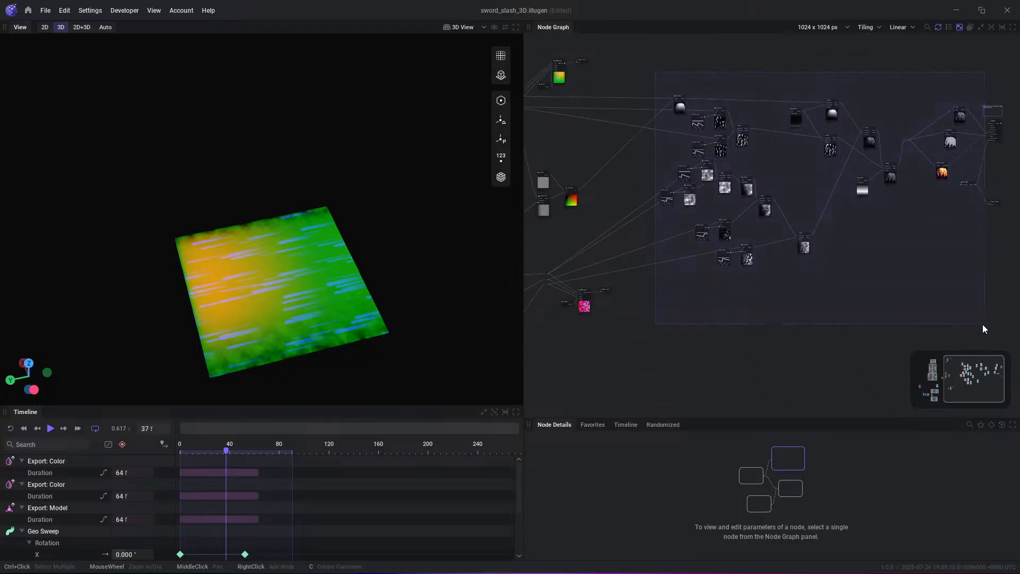
pyautogui.scroll(6, 794, 125)
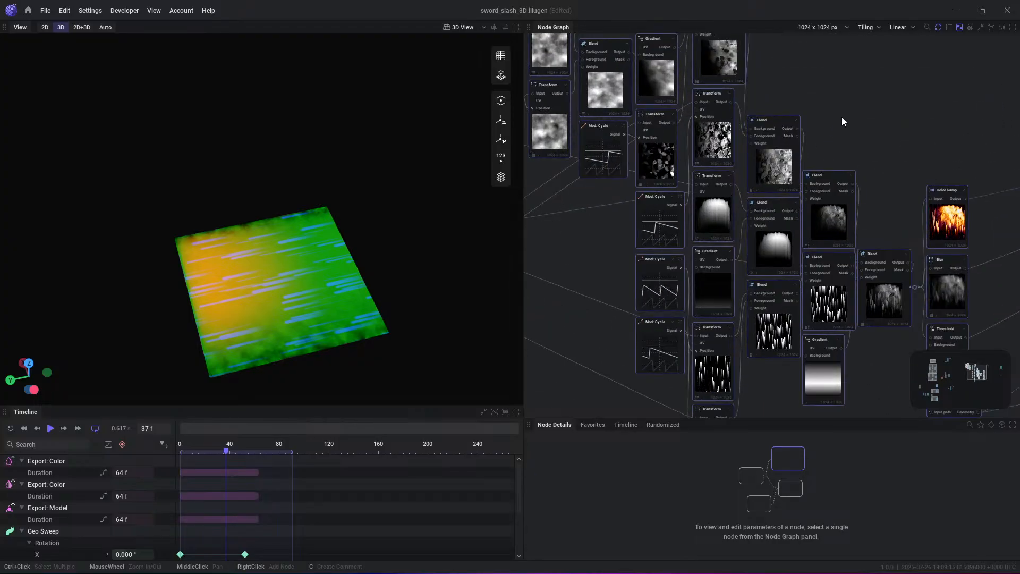
pyautogui.click(870, 163)
# - Play the animation and preview the arranged chain's Transform, Blend, Gradient and Color Ramp outputs in turn
pyautogui.moveTo(608, 76); pyautogui.dragTo(700, 86, button='middle')
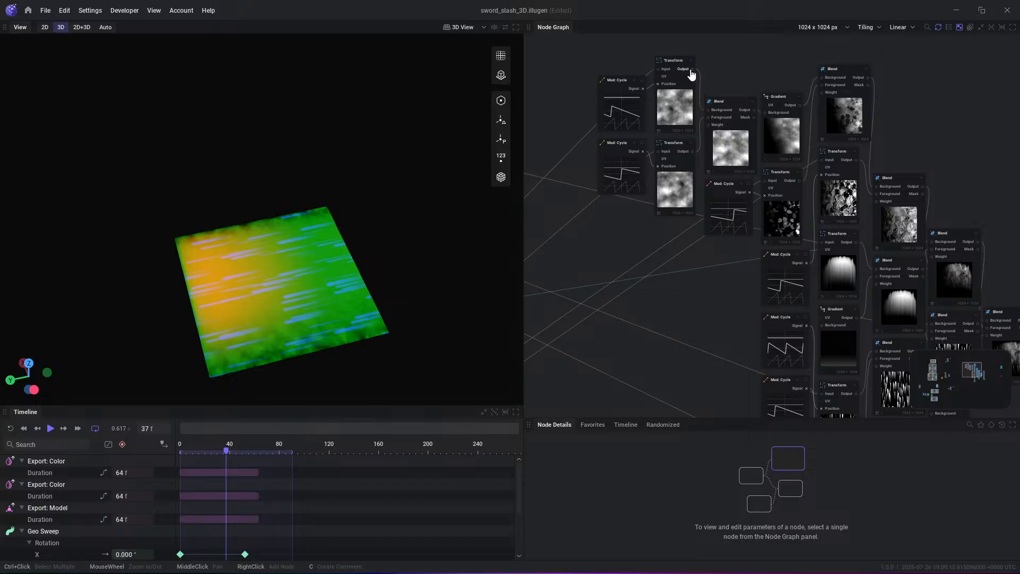
pyautogui.press('space')
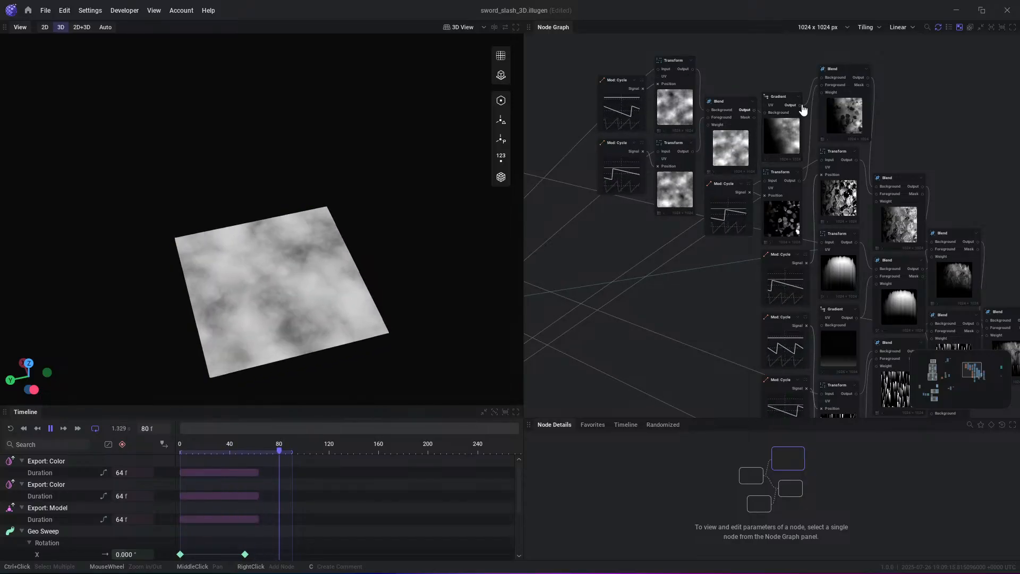
pyautogui.moveTo(786, 135); pyautogui.dragTo(788, 123)
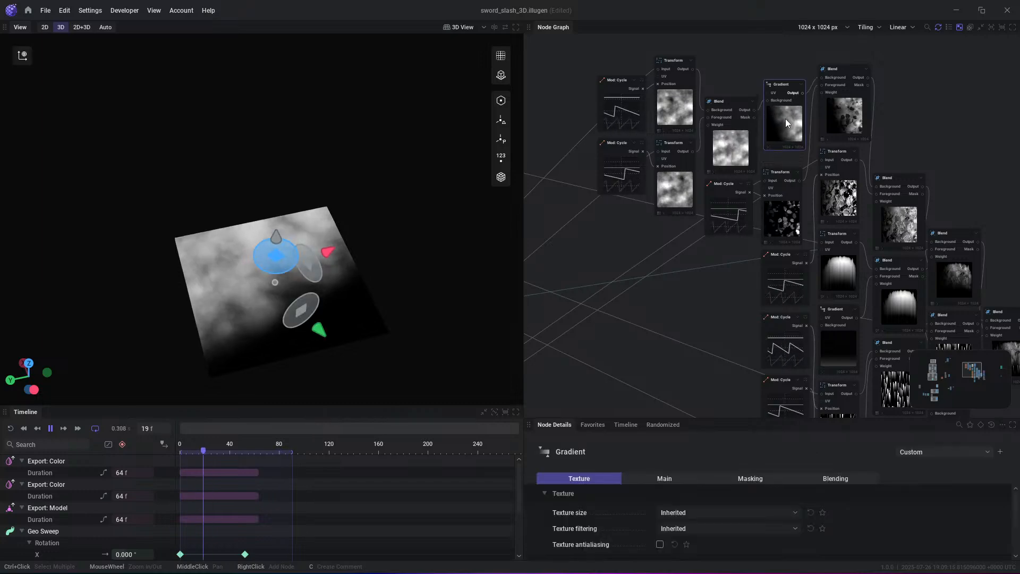
pyautogui.click(861, 78)
pyautogui.moveTo(950, 178); pyautogui.dragTo(918, 144, button='middle')
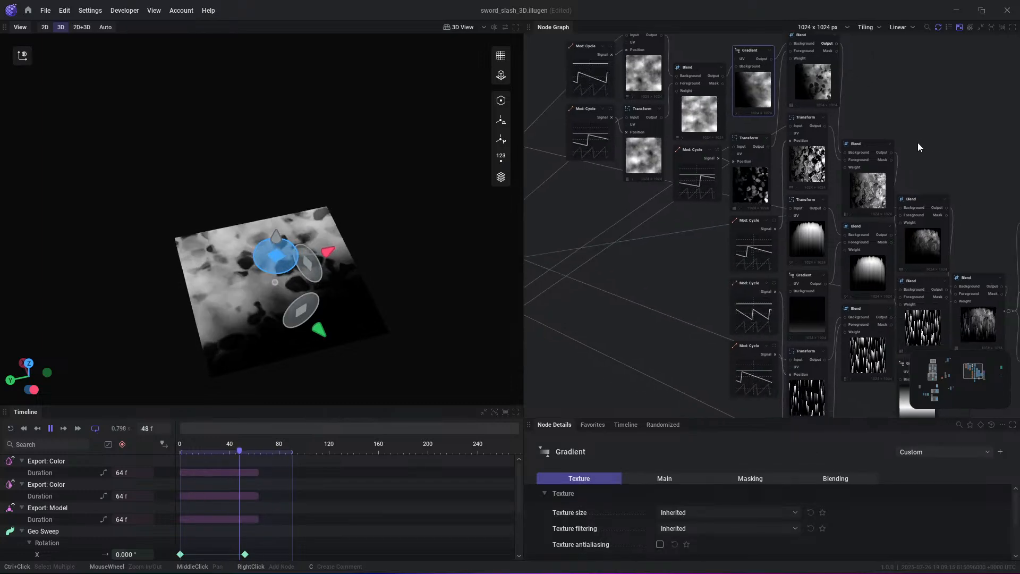
pyautogui.click(892, 153)
pyautogui.moveTo(987, 256); pyautogui.dragTo(862, 198, button='middle')
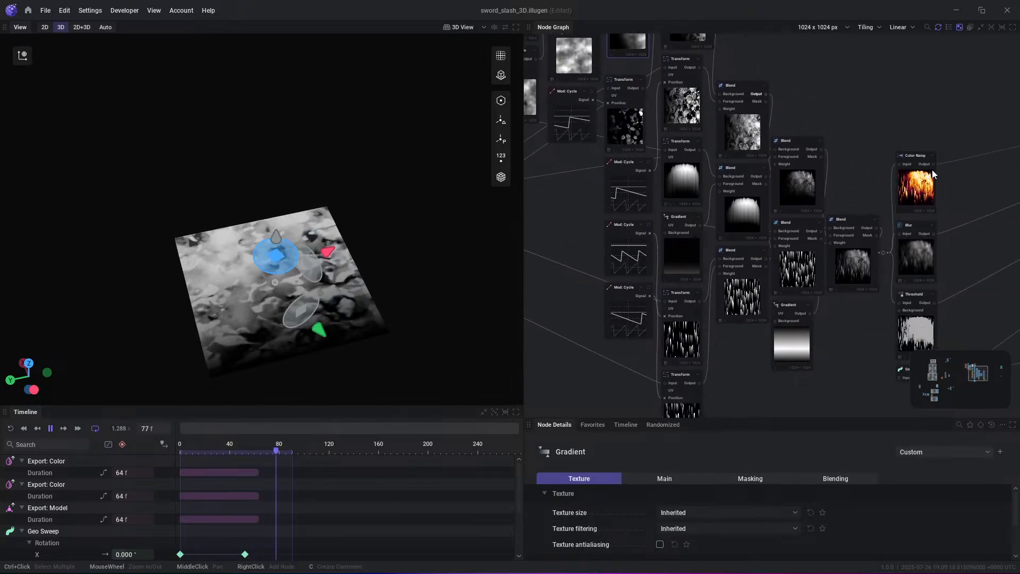
pyautogui.click(933, 163)
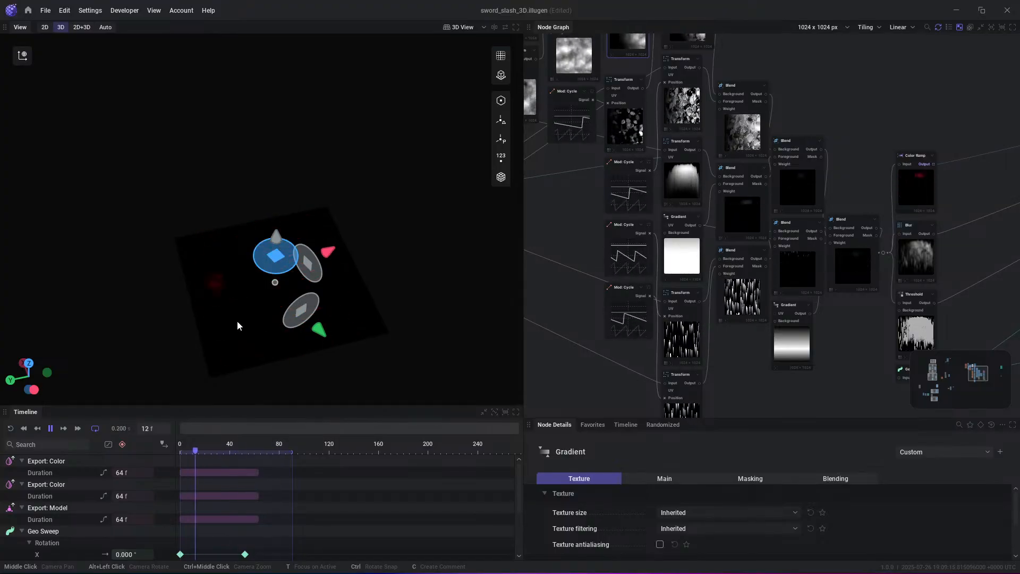
# - Select the source noise, mask and channel-packing nodes at the start of the graph, auto-arrange them, and reposition the group
pyautogui.scroll(-2, 869, 133)
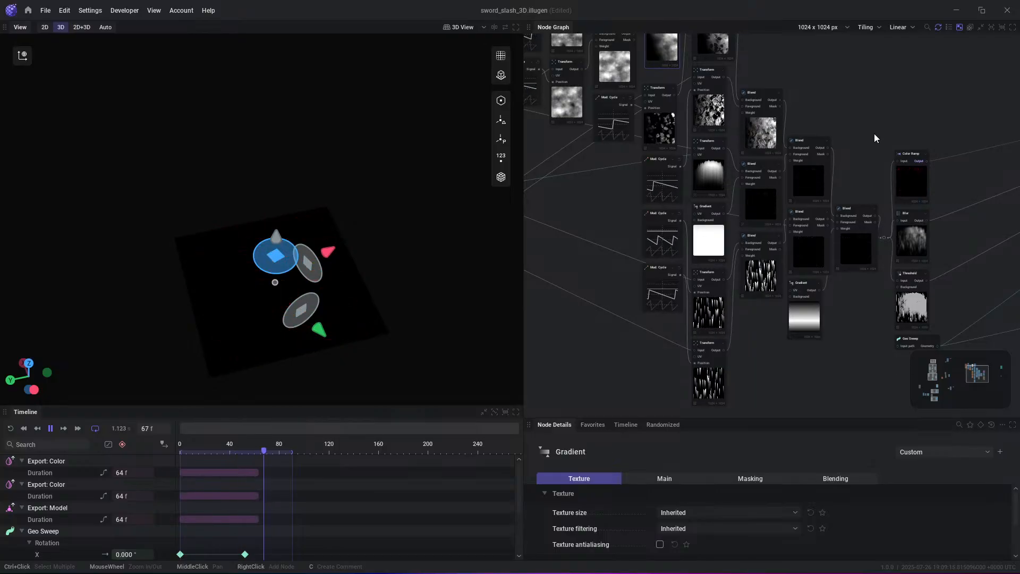
pyautogui.scroll(-2, 833, 101)
pyautogui.click(826, 142)
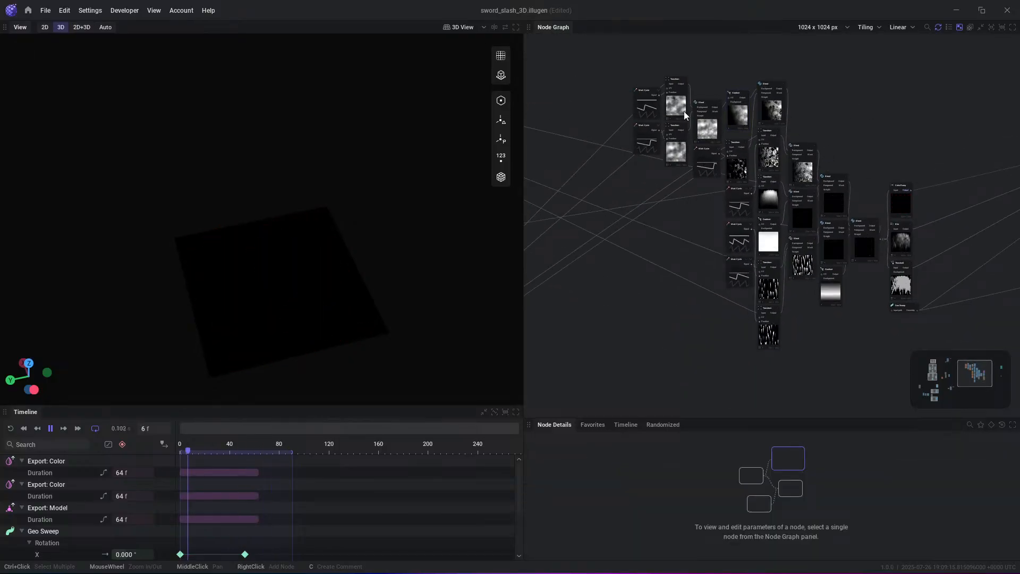
pyautogui.moveTo(685, 112); pyautogui.dragTo(998, 117, button='middle')
pyautogui.scroll(-4, 841, 146)
pyautogui.moveTo(763, 199); pyautogui.dragTo(828, 173, button='middle')
pyautogui.moveTo(554, 43); pyautogui.dragTo(911, 398)
pyautogui.press('l')
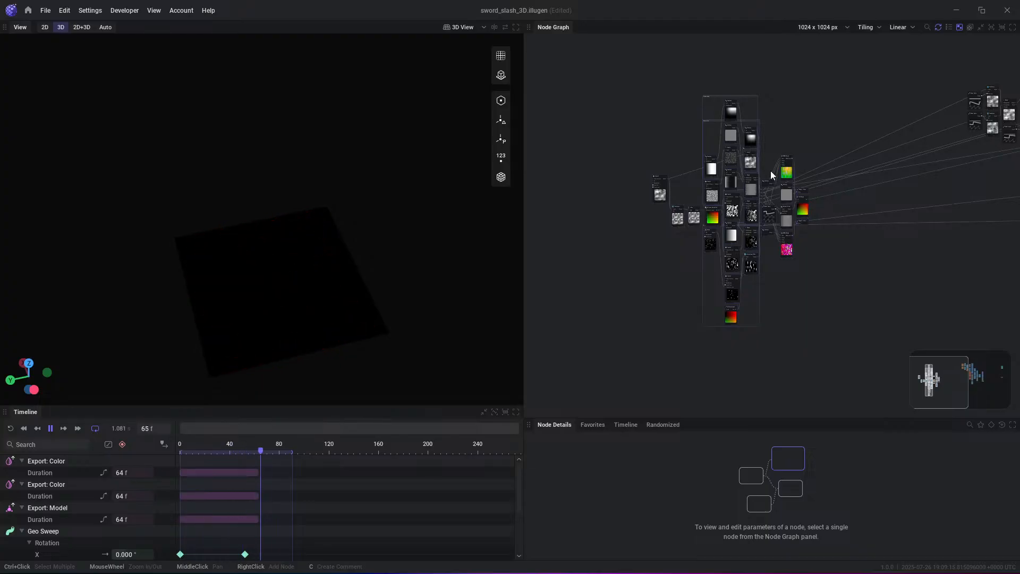
pyautogui.moveTo(787, 157); pyautogui.dragTo(751, 150)
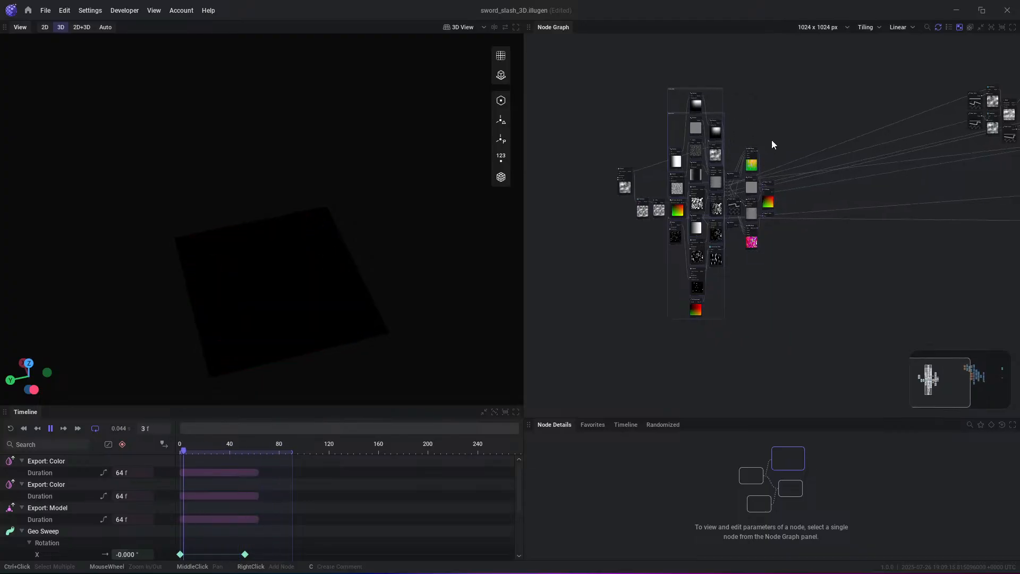
# - Select the block of texture nodes before the Renderer and examine its layout while the animation plays
pyautogui.moveTo(926, 125); pyautogui.dragTo(606, 133, button='middle')
pyautogui.moveTo(592, 78); pyautogui.dragTo(835, 278)
pyautogui.scroll(4, 777, 221)
pyautogui.moveTo(813, 87); pyautogui.dragTo(835, 141, button='middle')
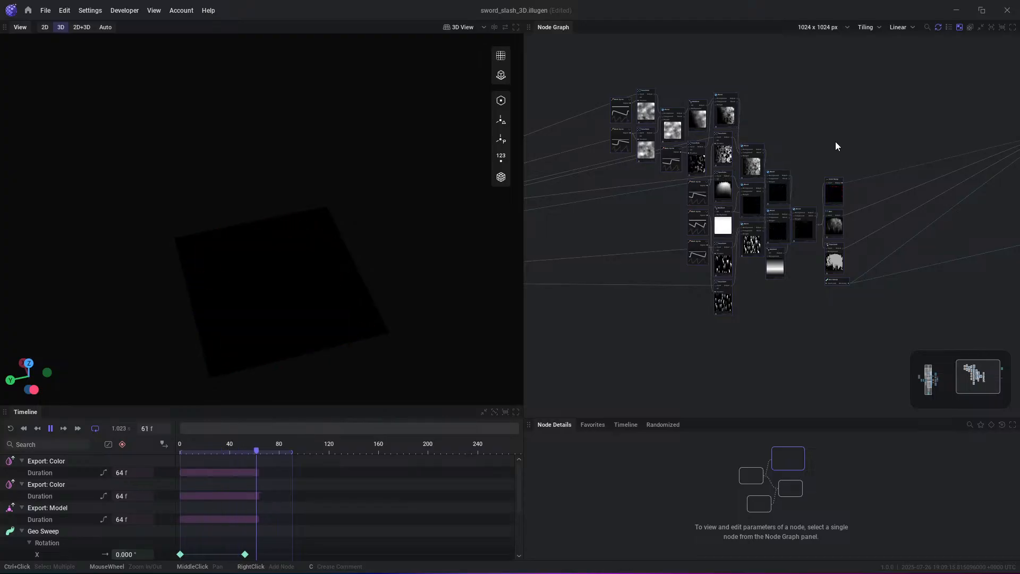
pyautogui.scroll(5, 850, 170)
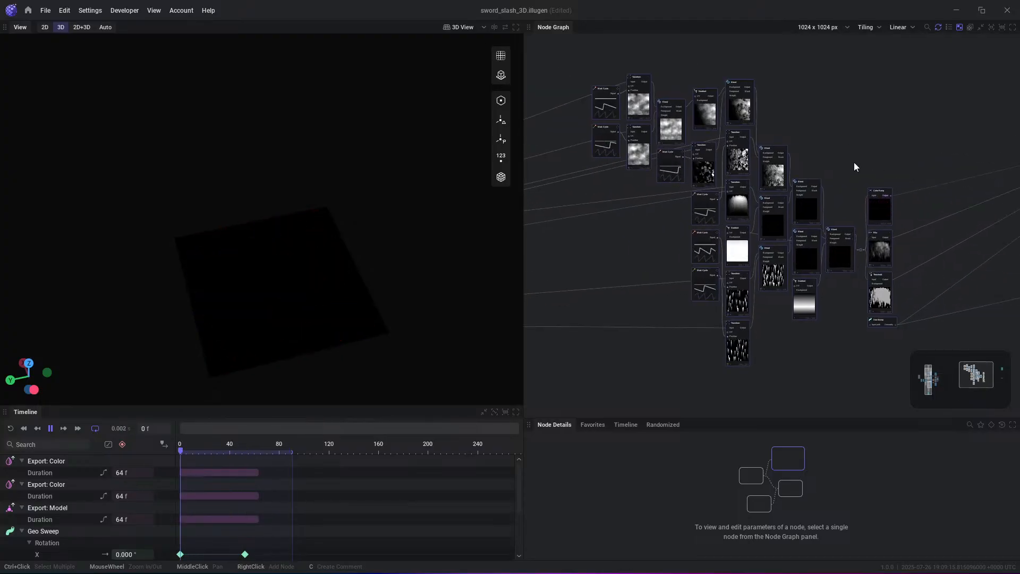
pyautogui.scroll(1, 800, 178)
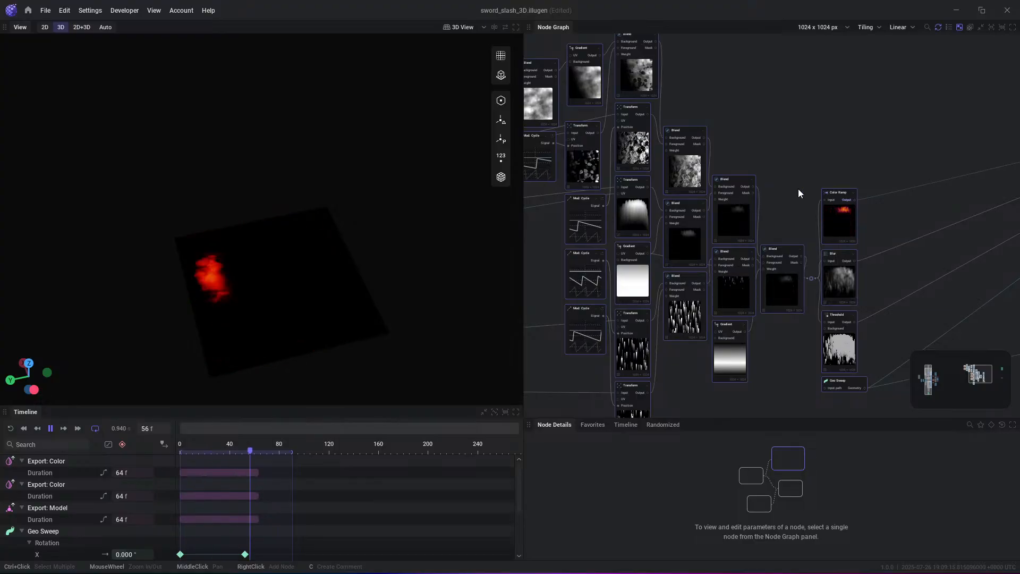
pyautogui.moveTo(765, 179); pyautogui.dragTo(810, 191, button='middle')
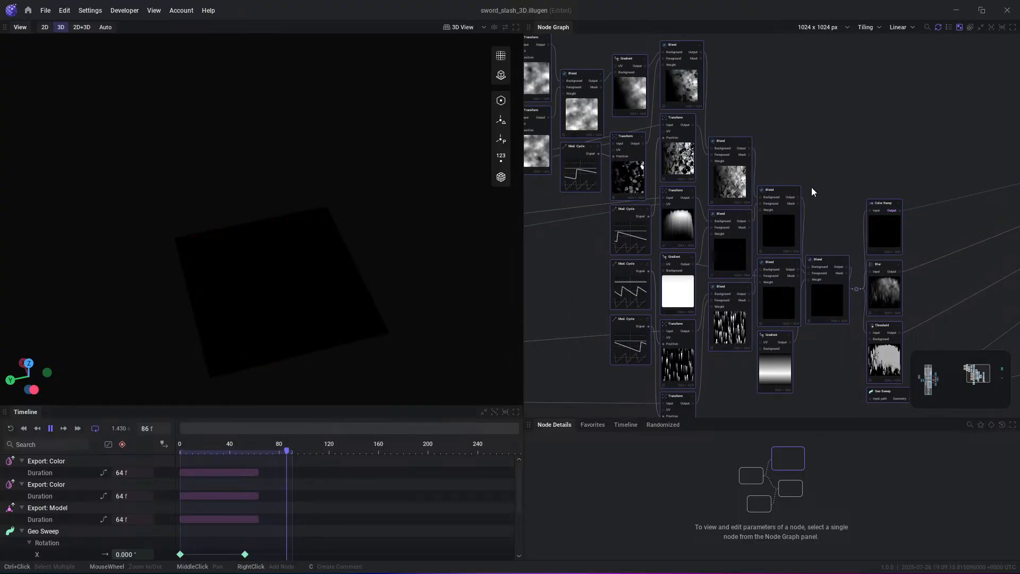
# - Deselect the arranged nodes and examine the Sword Slash 3D graph from its source textures through to the Renderer and Export Model nodes
pyautogui.scroll(-2, 811, 189)
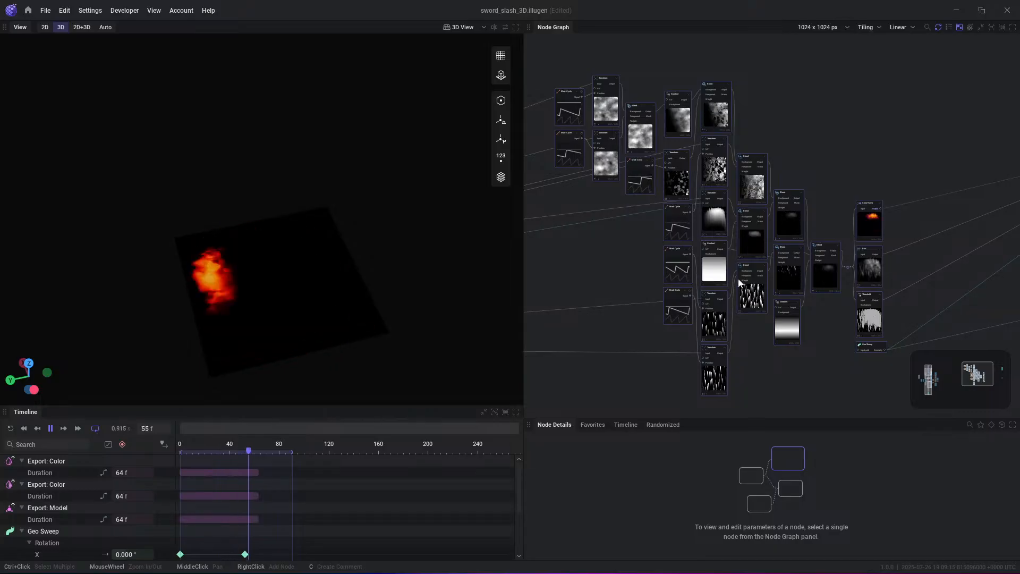
pyautogui.moveTo(871, 177); pyautogui.dragTo(782, 174, button='middle')
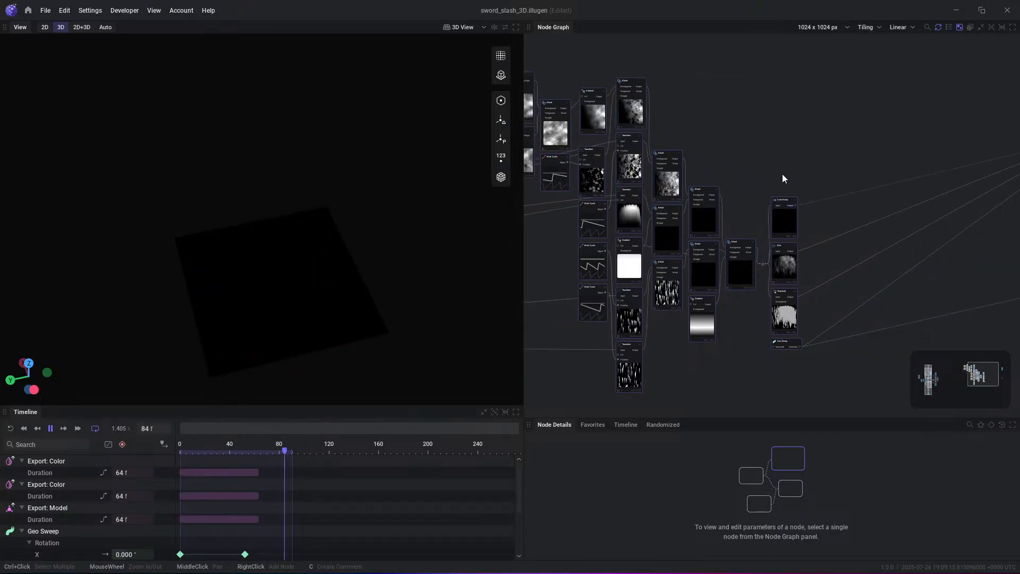
pyautogui.click(731, 195)
pyautogui.scroll(-5, 723, 148)
pyautogui.scroll(4, 584, 140)
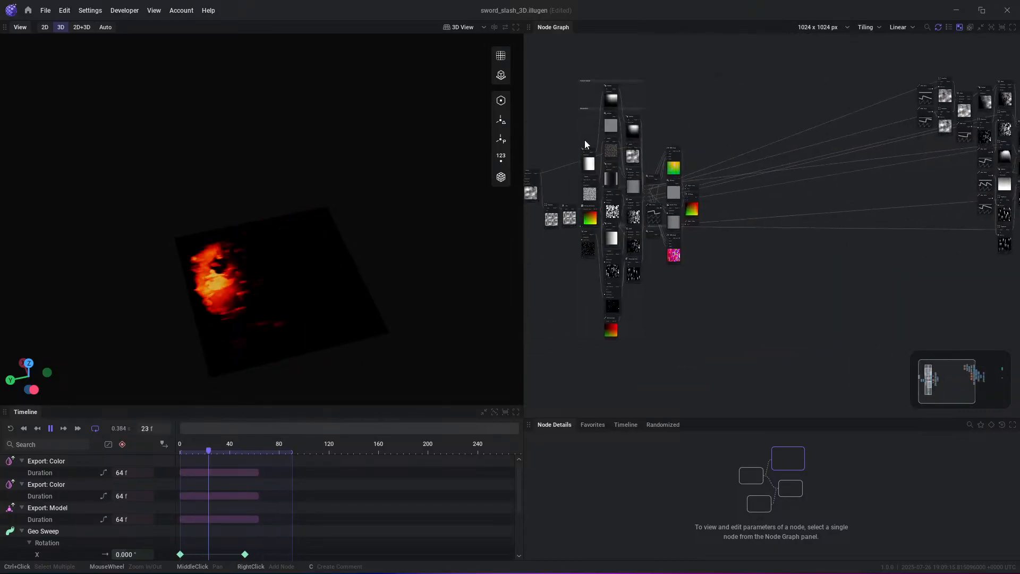
pyautogui.moveTo(880, 190); pyautogui.dragTo(710, 237, button='middle')
pyautogui.scroll(5, 906, 190)
pyautogui.moveTo(923, 174); pyautogui.dragTo(777, 203, button='middle')
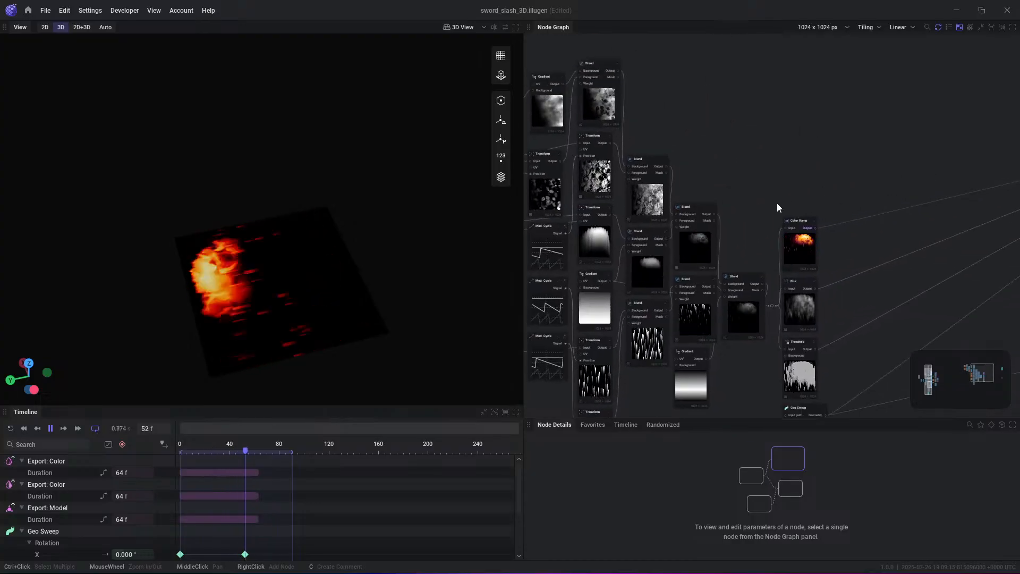
pyautogui.scroll(3, 779, 202)
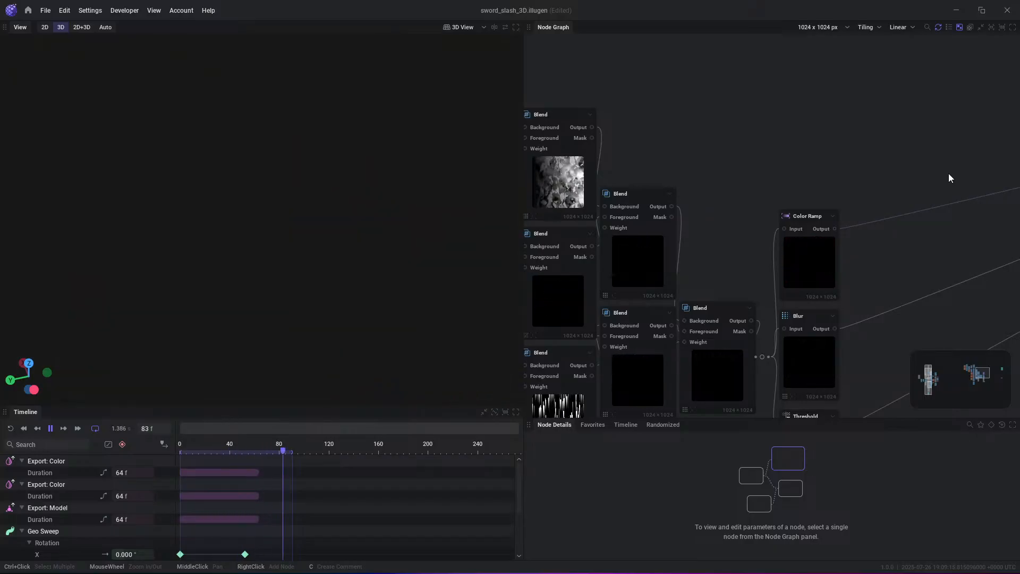
pyautogui.scroll(-4, 805, 148)
pyautogui.moveTo(835, 154); pyautogui.dragTo(690, 127, button='middle')
pyautogui.moveTo(804, 206); pyautogui.dragTo(449, 240, button='middle')
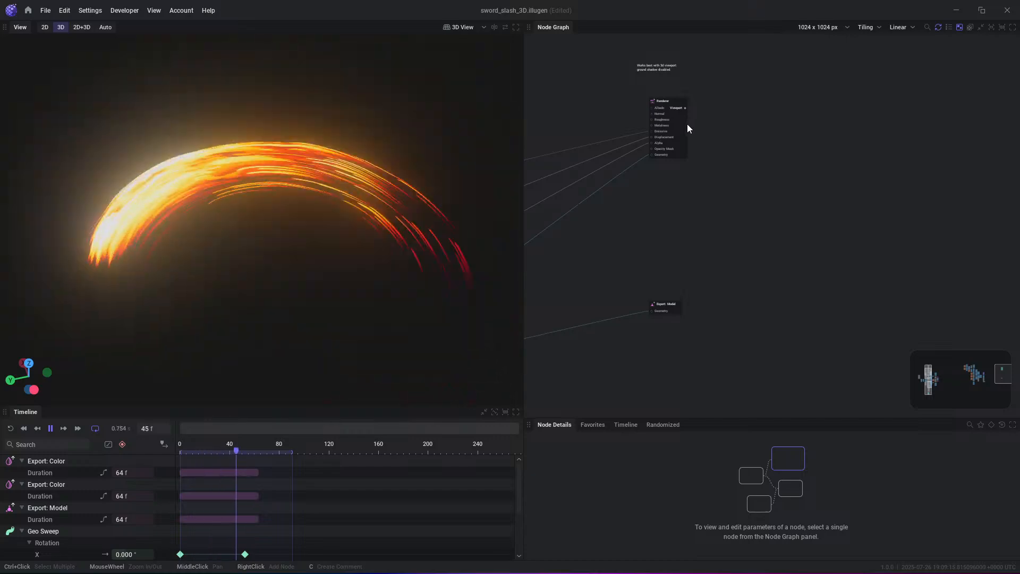
# - Open the Waterfall 3D preset project in place of the Sword Slash 3D project
pyautogui.click(28, 10)
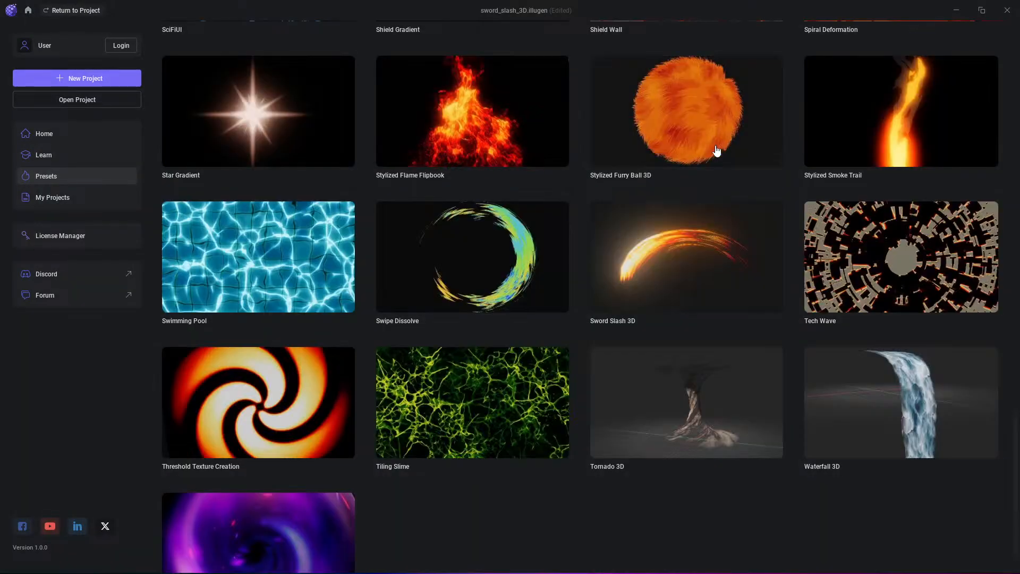
pyautogui.scroll(-1, 330, 370)
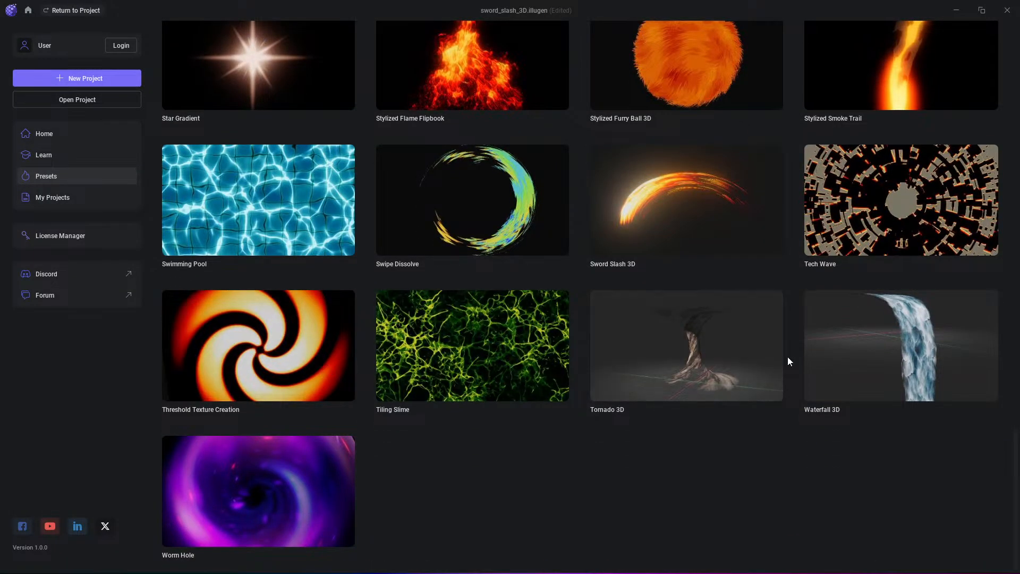
pyautogui.click(827, 353)
pyautogui.click(393, 319)
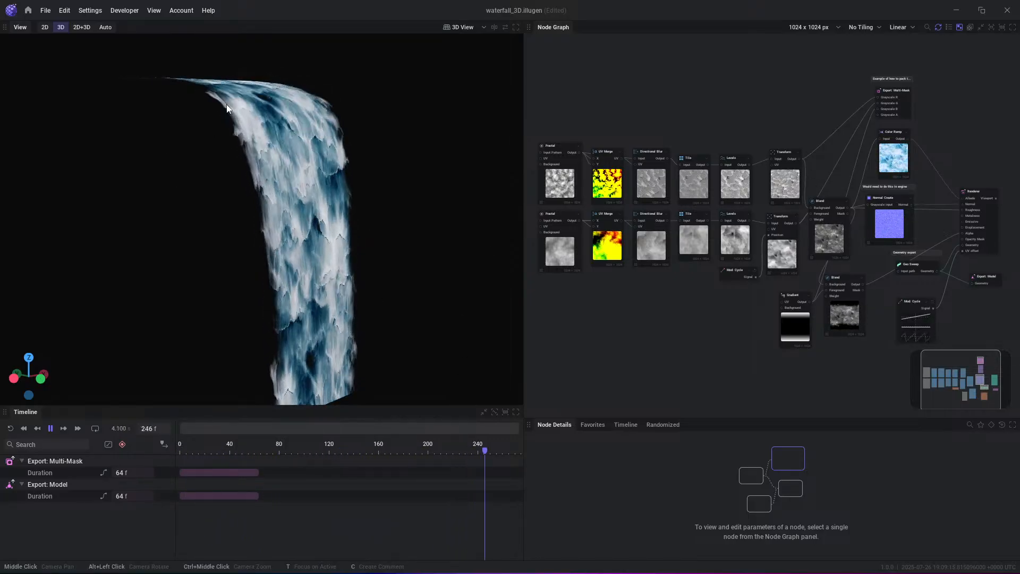
# - Return to the preset library and open the Tornado 3D project
pyautogui.click(28, 10)
pyautogui.click(688, 382)
pyautogui.click(421, 321)
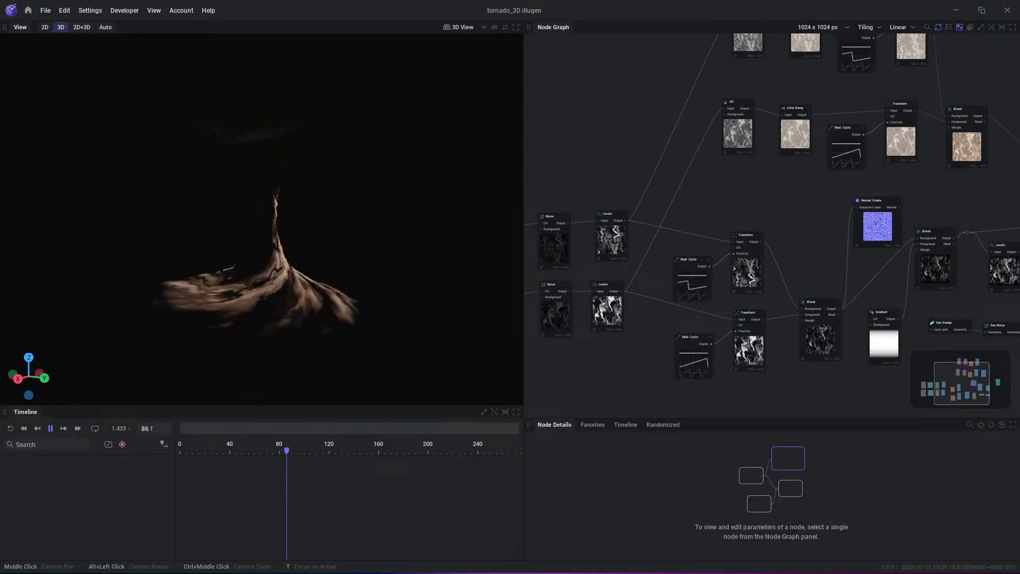
# - Open the Worm Hole preset project and look over the Blend, Color Ramp, Shape and Transform nodes in its graph
pyautogui.click(27, 10)
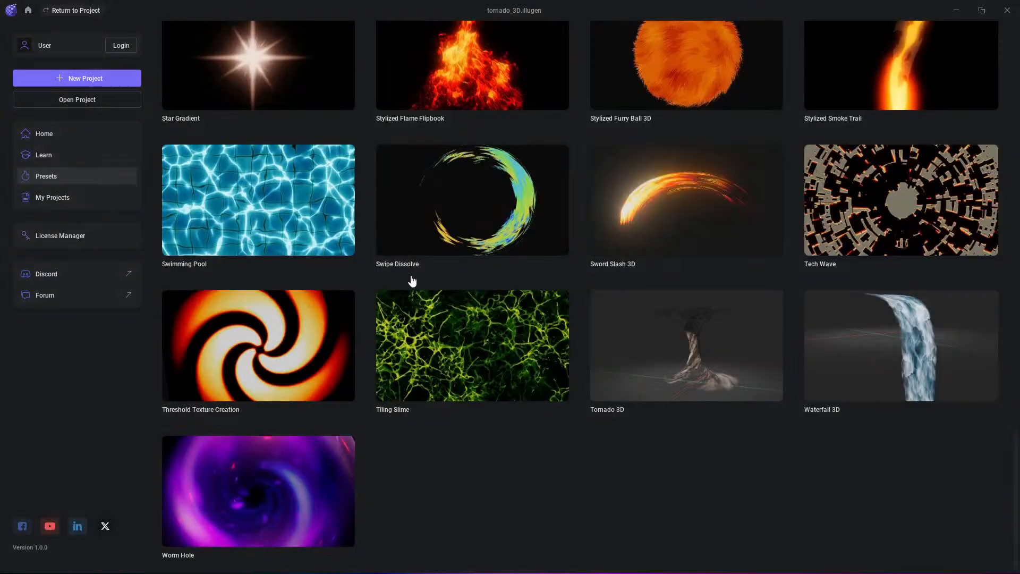
pyautogui.click(296, 518)
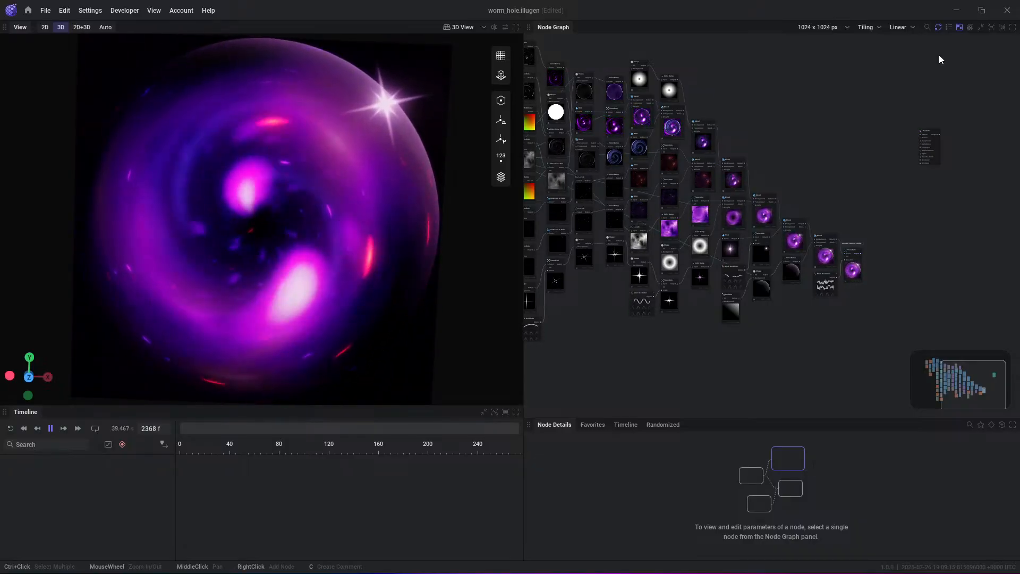
pyautogui.scroll(5, 868, 113)
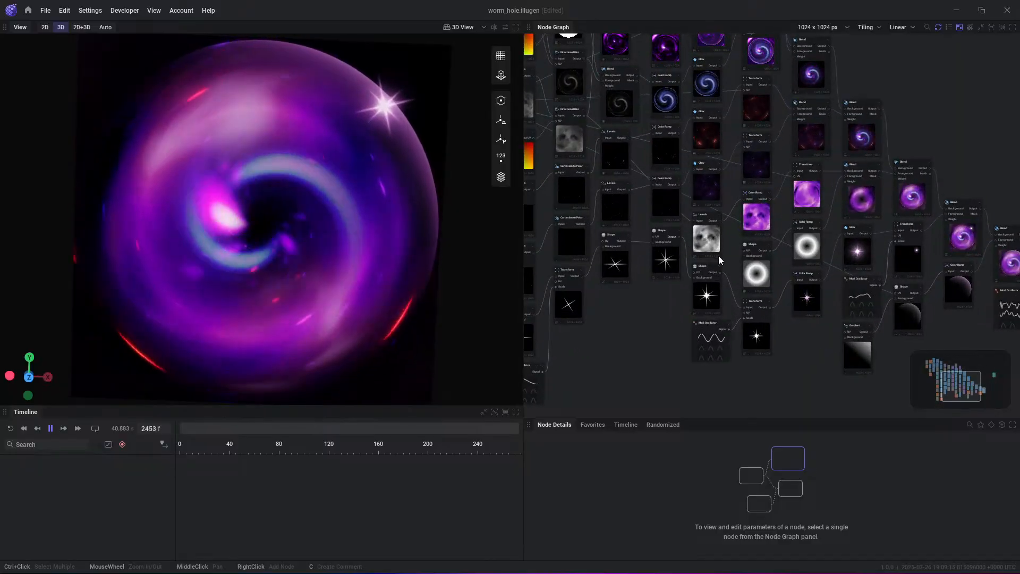
pyautogui.moveTo(718, 256); pyautogui.dragTo(744, 258, button='middle')
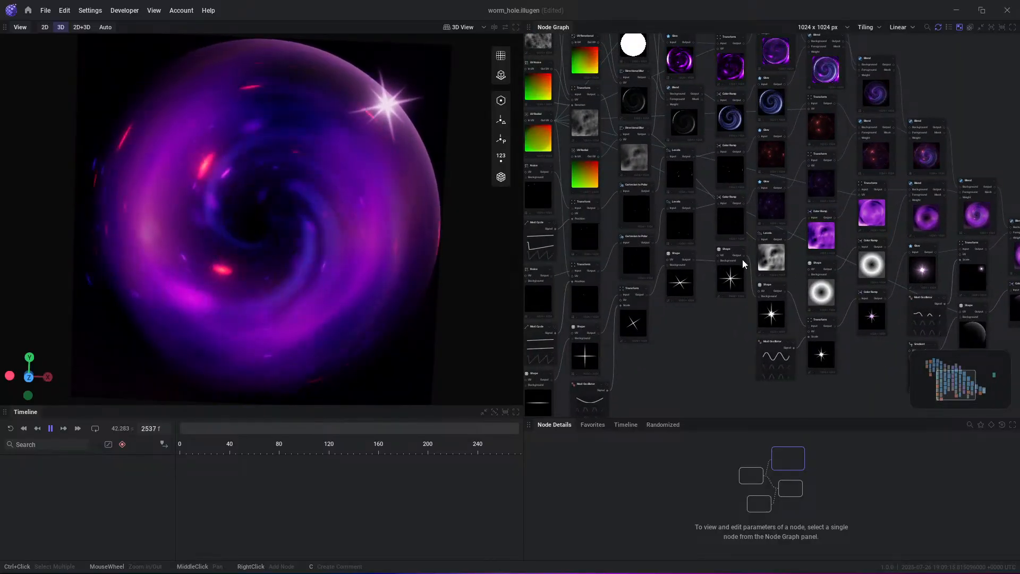
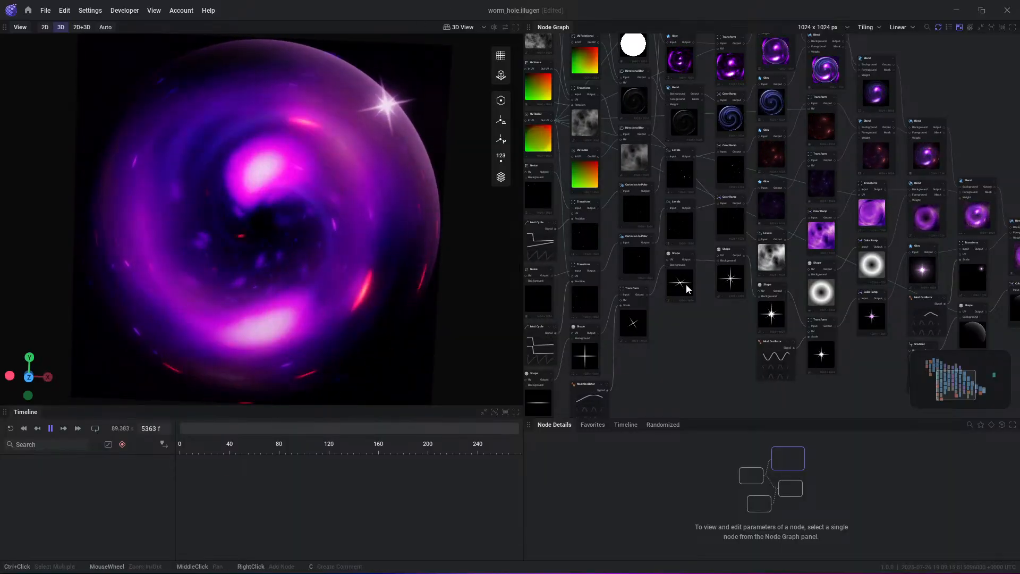
# - Examine the wormhole node graph from the noise and shape branches to the final Transform node, including the texture size settings
pyautogui.scroll(-3, 686, 287)
pyautogui.moveTo(694, 304); pyautogui.dragTo(778, 342, button='middle')
pyautogui.scroll(4, 907, 159)
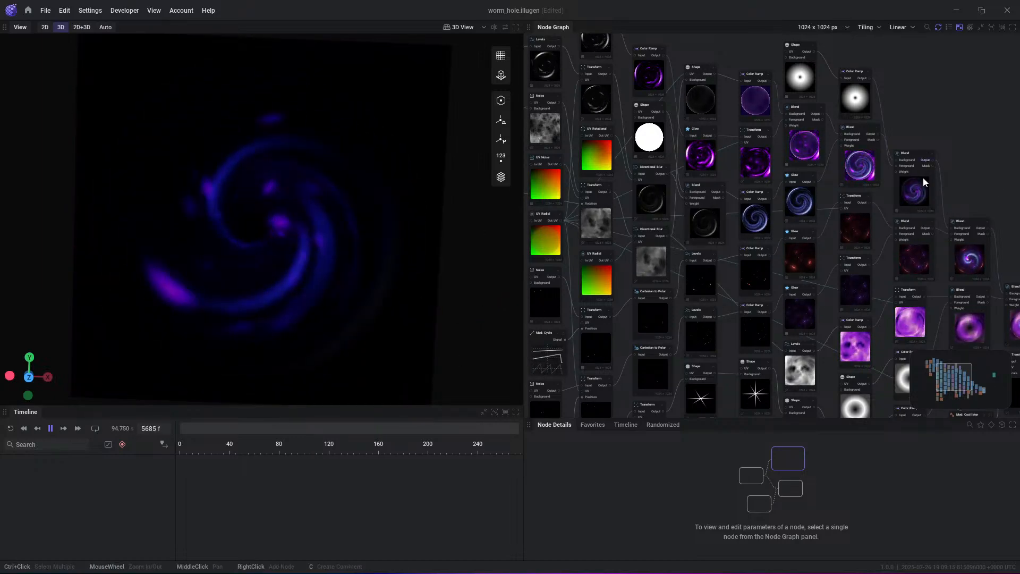
pyautogui.moveTo(934, 223); pyautogui.dragTo(873, 189, button='middle')
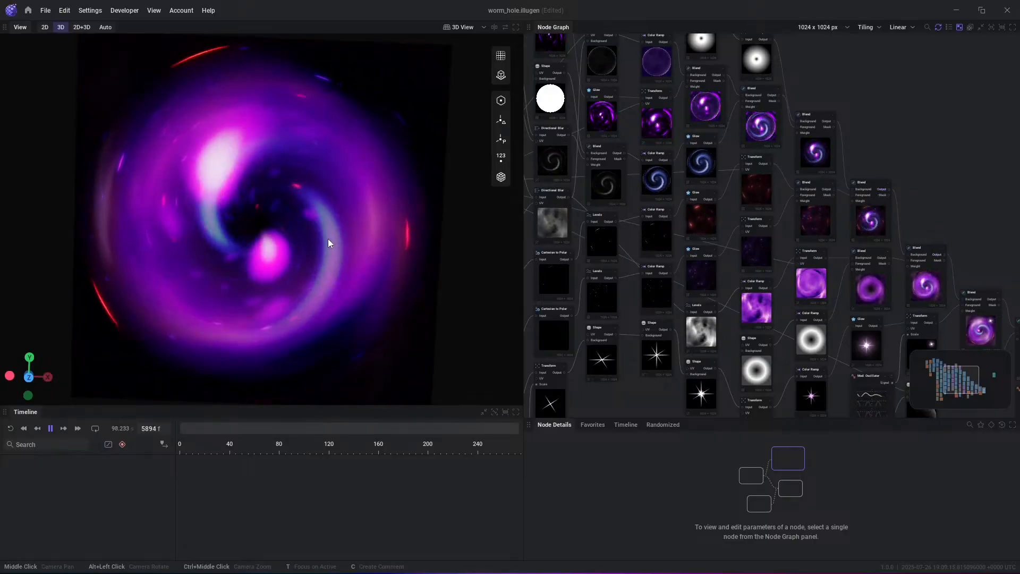
pyautogui.click(818, 27)
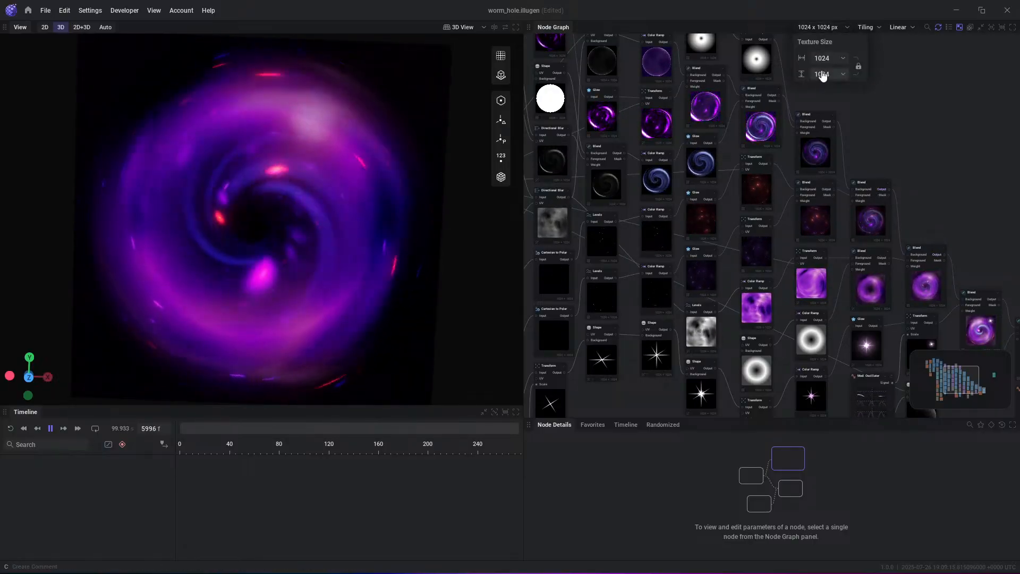
pyautogui.click(898, 100)
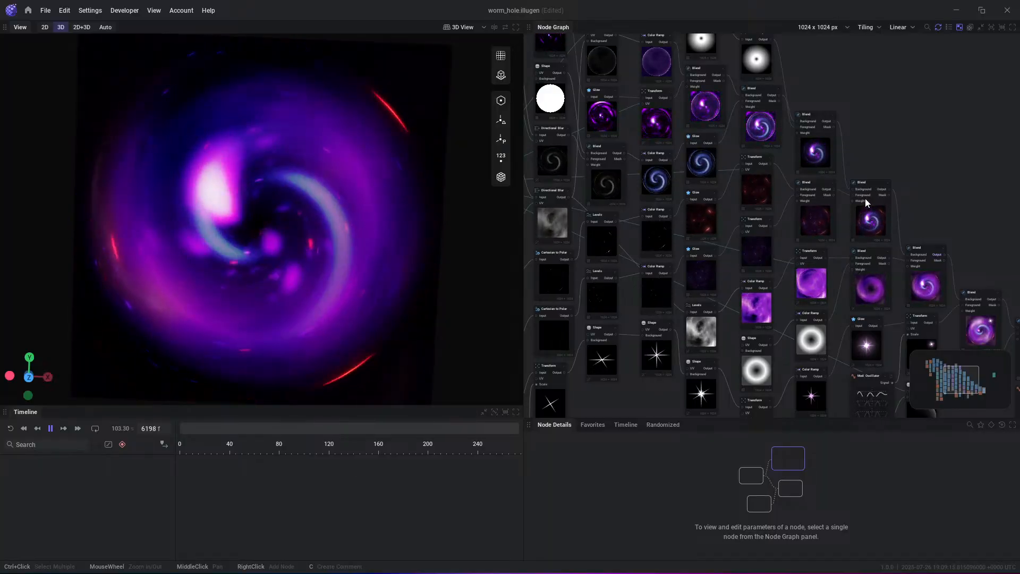
pyautogui.scroll(-4, 908, 203)
pyautogui.moveTo(908, 249); pyautogui.dragTo(858, 101, button='middle')
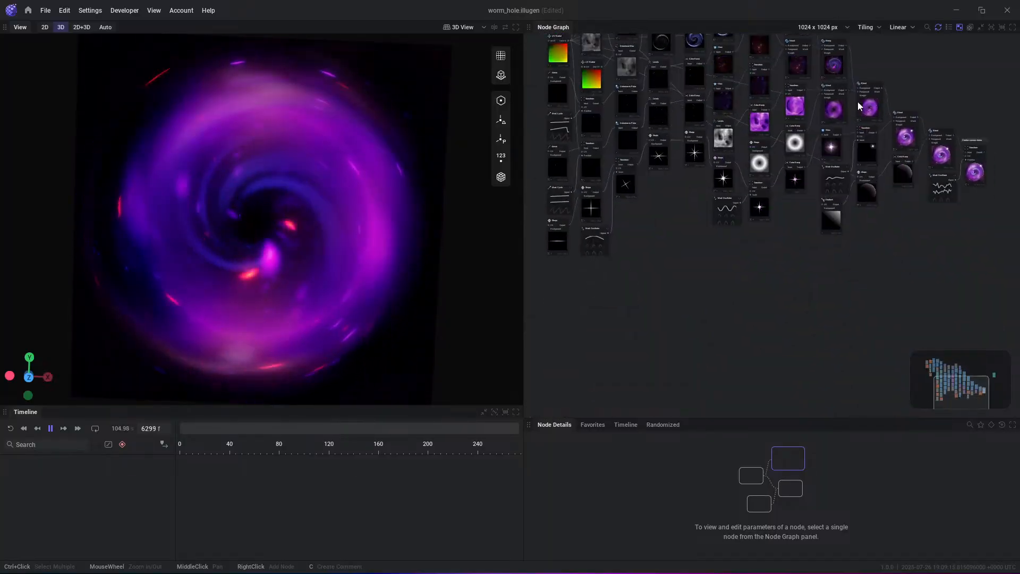
pyautogui.scroll(3, 900, 210)
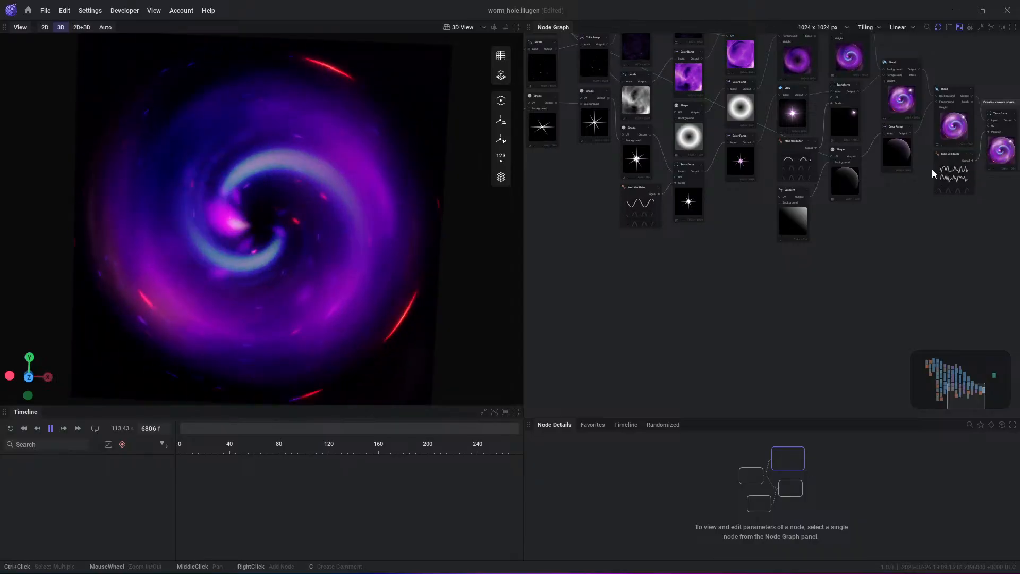
pyautogui.scroll(-2, 744, 299)
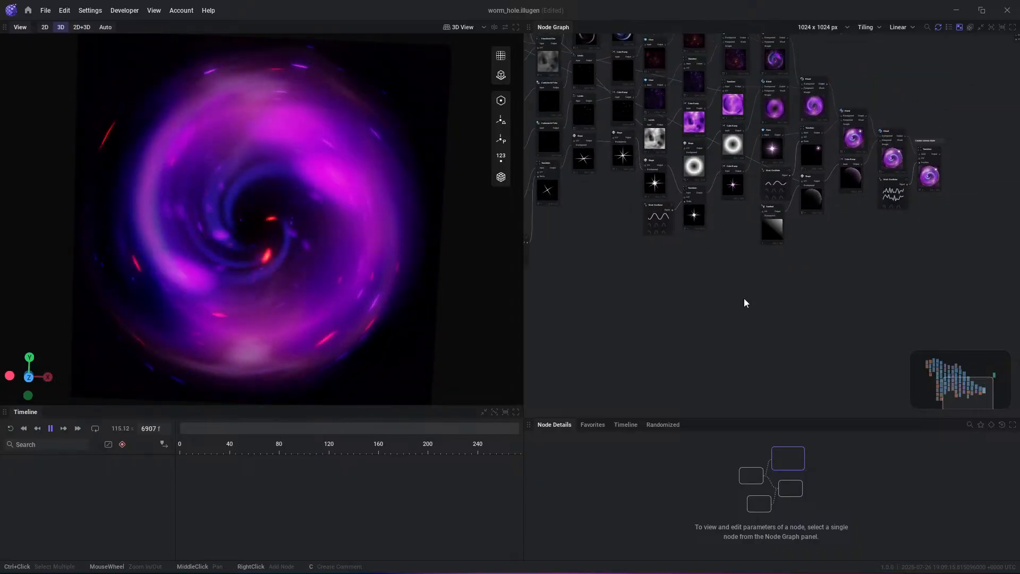
pyautogui.moveTo(729, 207); pyautogui.dragTo(816, 316, button='middle')
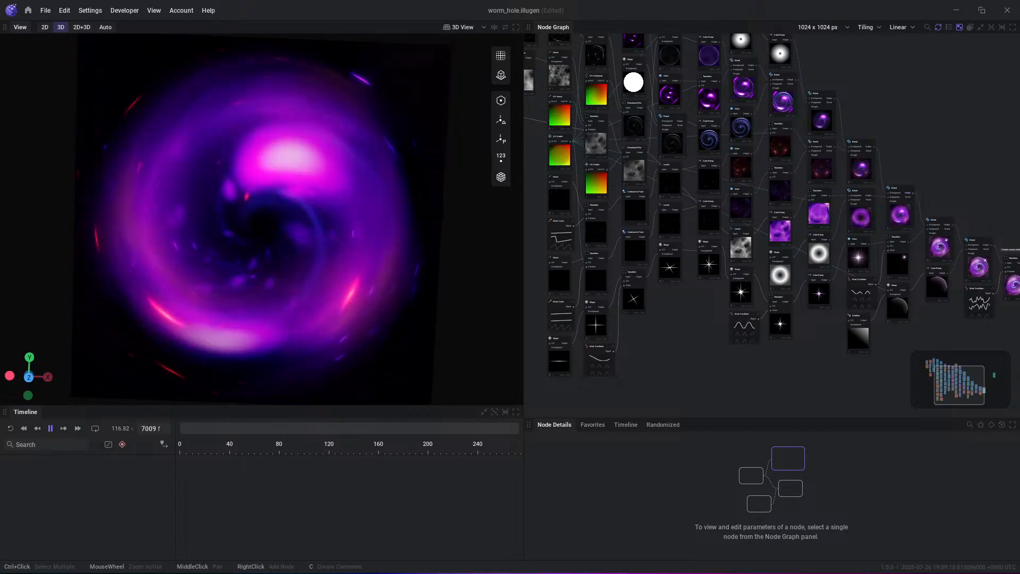
pyautogui.moveTo(589, 557)
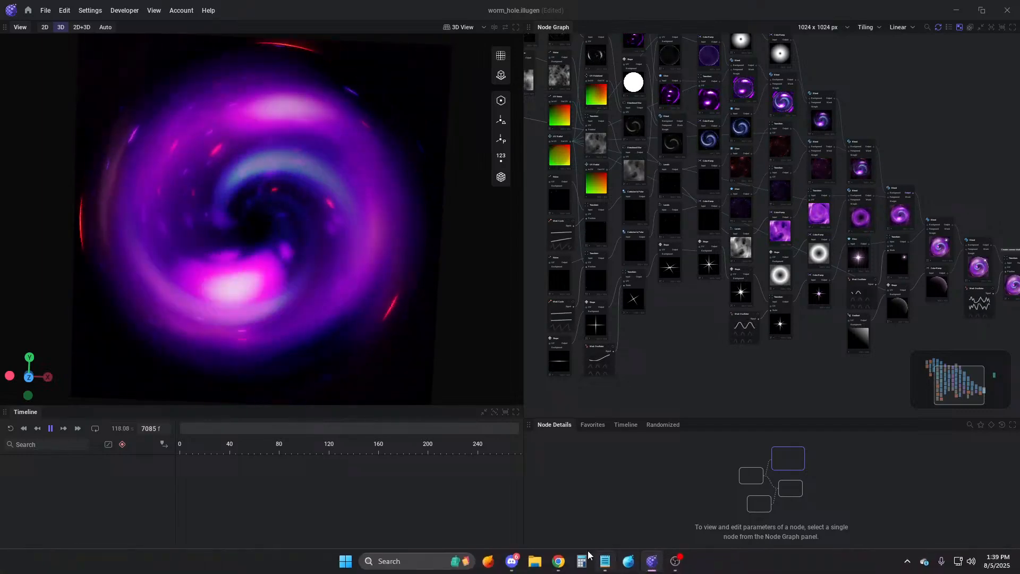
pyautogui.click(672, 564)
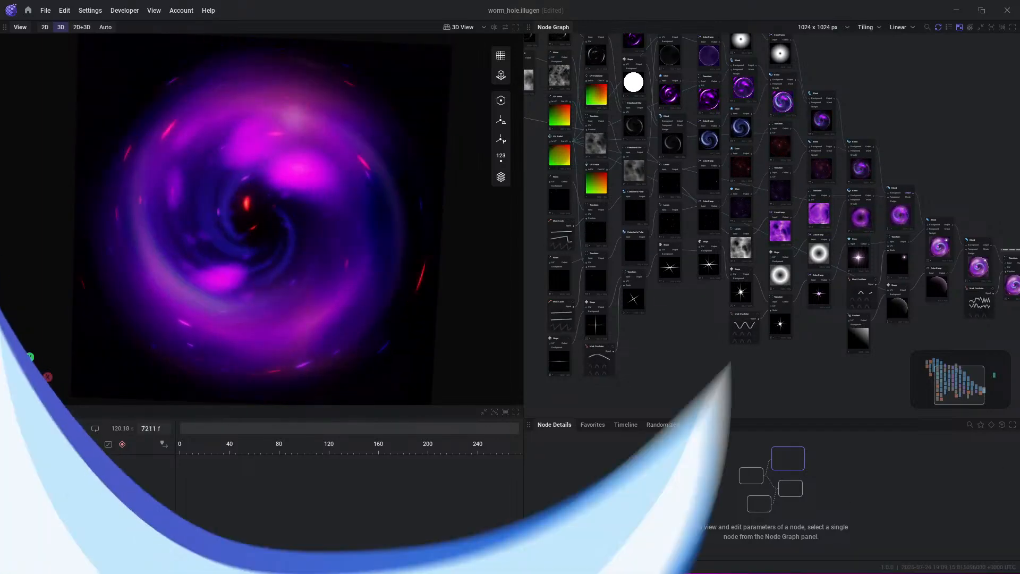